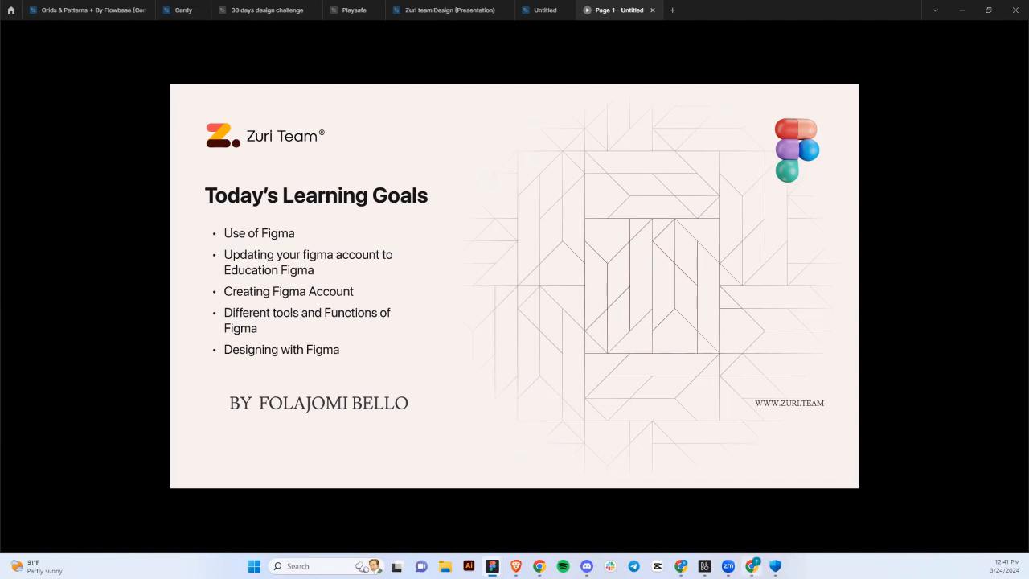
Switch from the learning-goals slide to the browser showing the figma.com homepage.
key("alt+Tab")
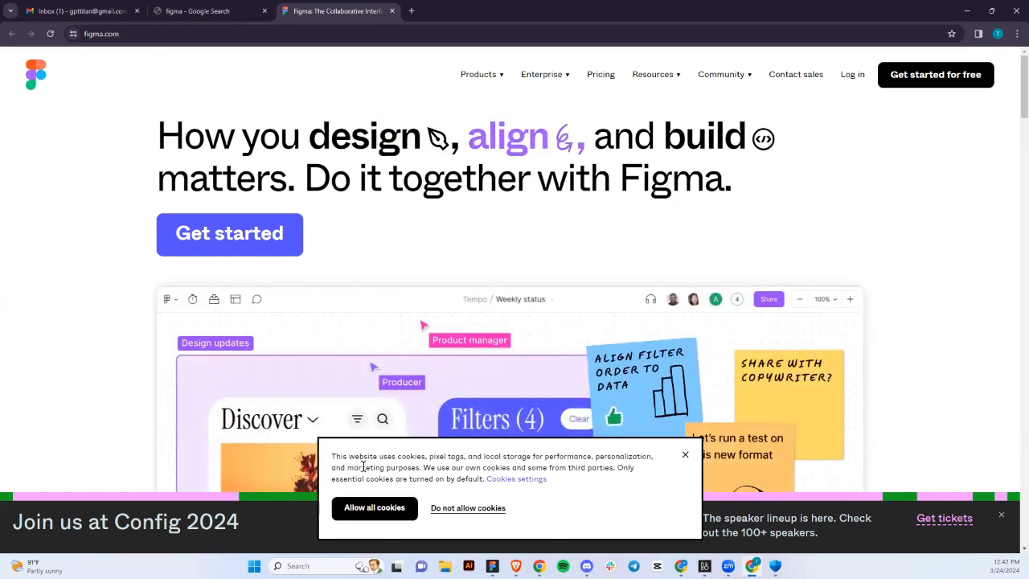
Dismiss the cookie notice and the Google sign-in prompt, then browse the top navigation menus.
left_click(375, 508)
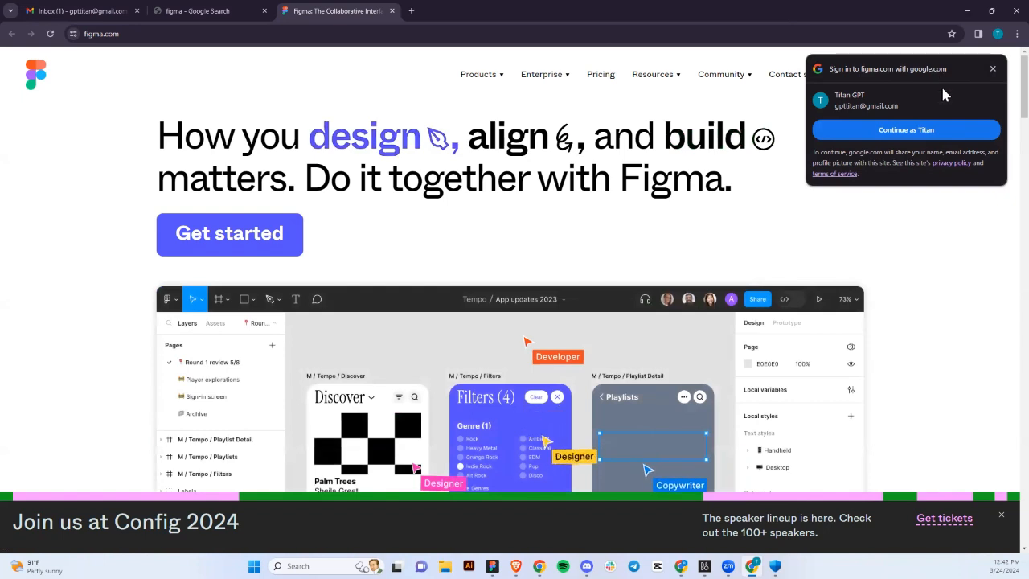
left_click(992, 69)
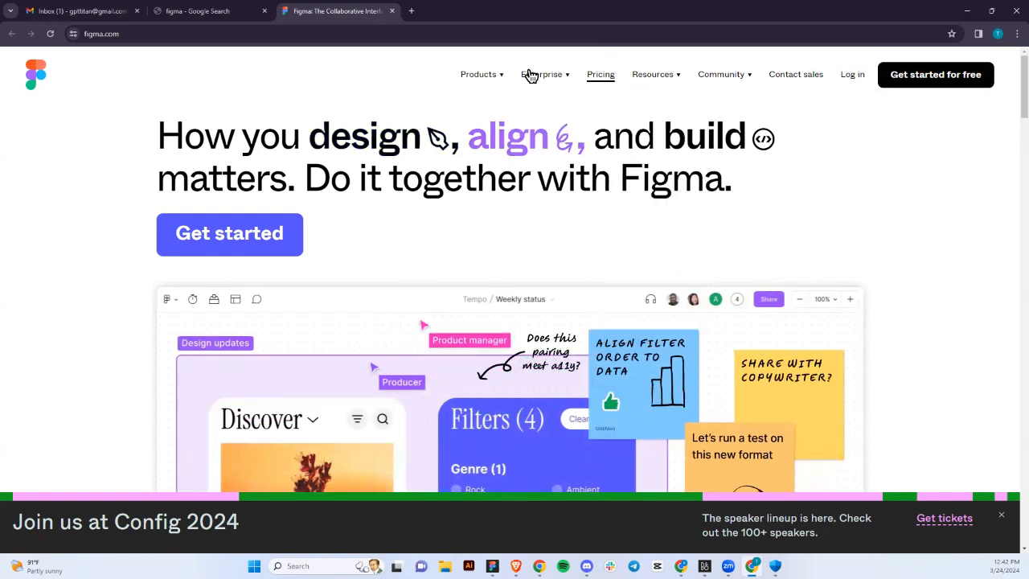
mouse_move(546, 78)
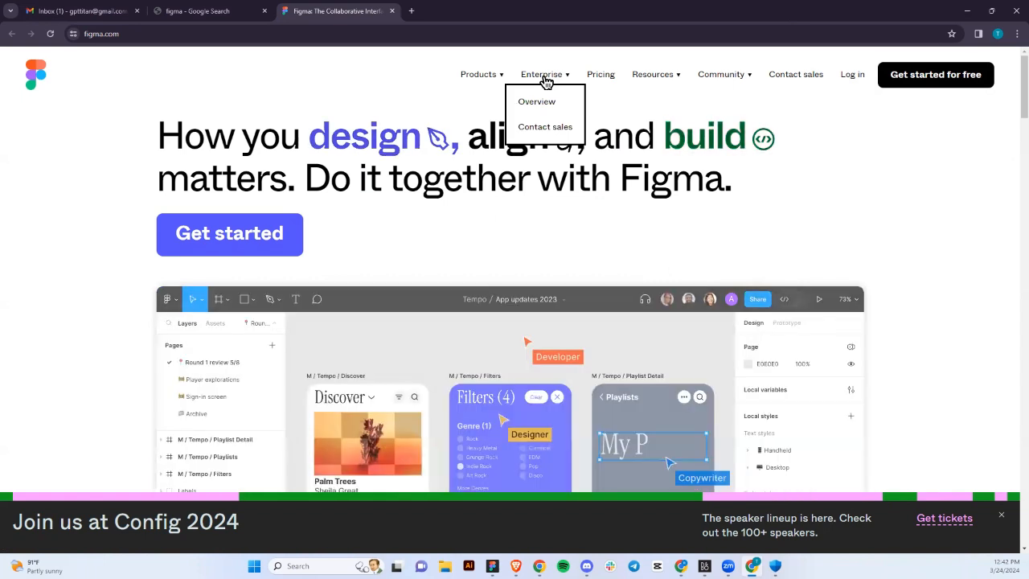
mouse_move(658, 81)
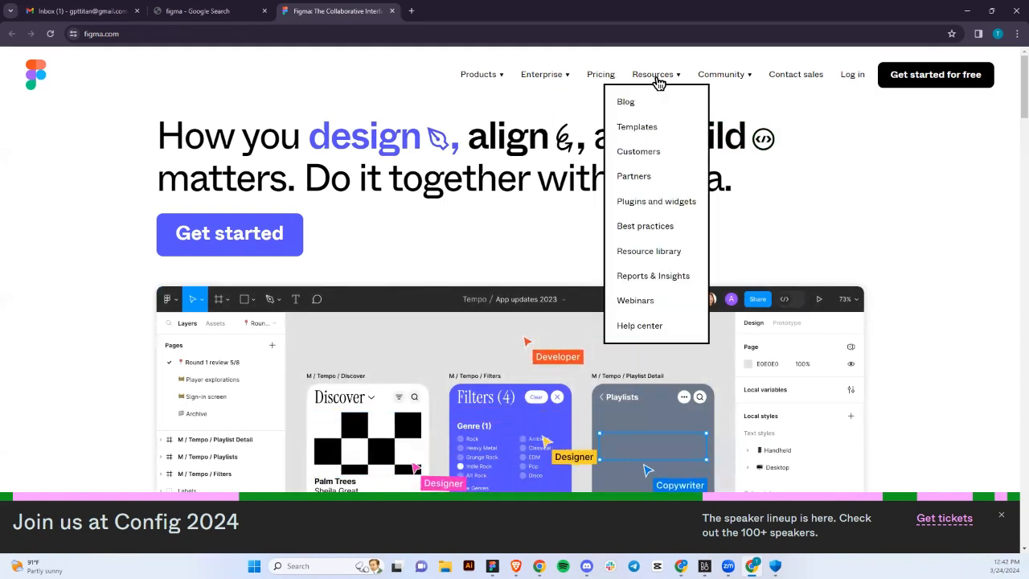
mouse_move(717, 78)
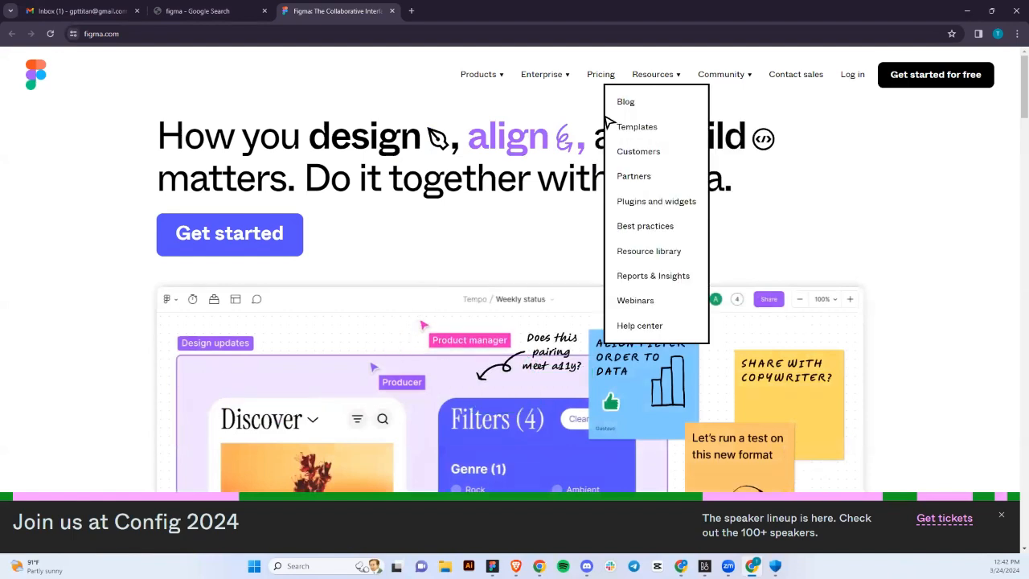
left_click(603, 80)
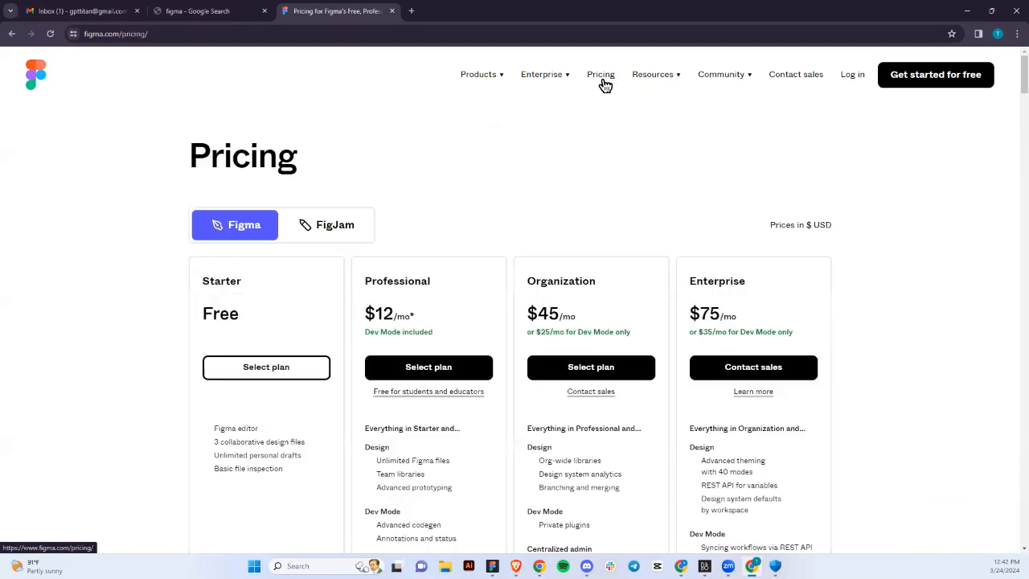
scroll(553, 275, "down", 2)
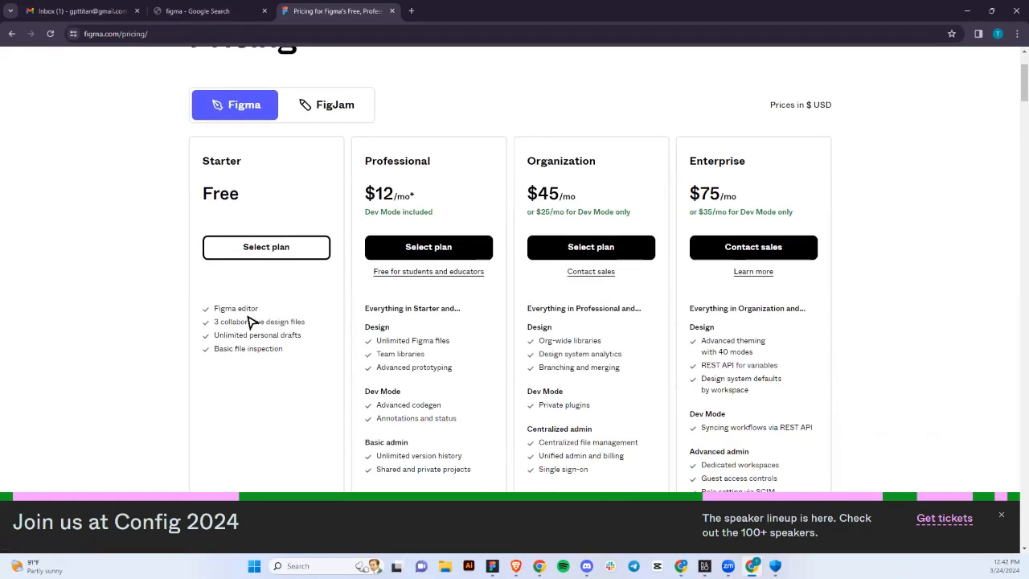
scroll(248, 316, "up", 1)
scroll(248, 316, "down", 1)
scroll(247, 316, "down", 1)
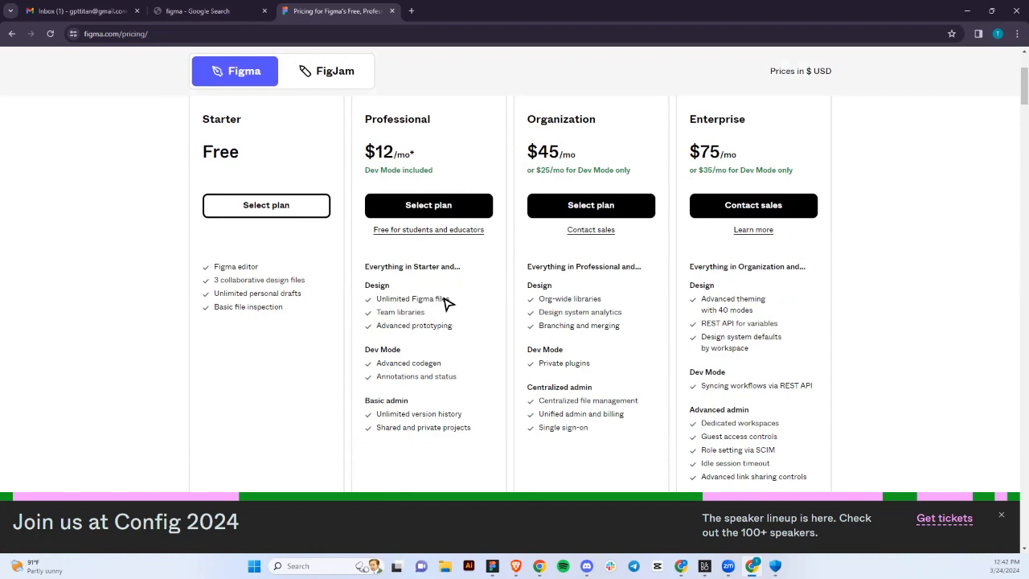
scroll(448, 304, "down", 1)
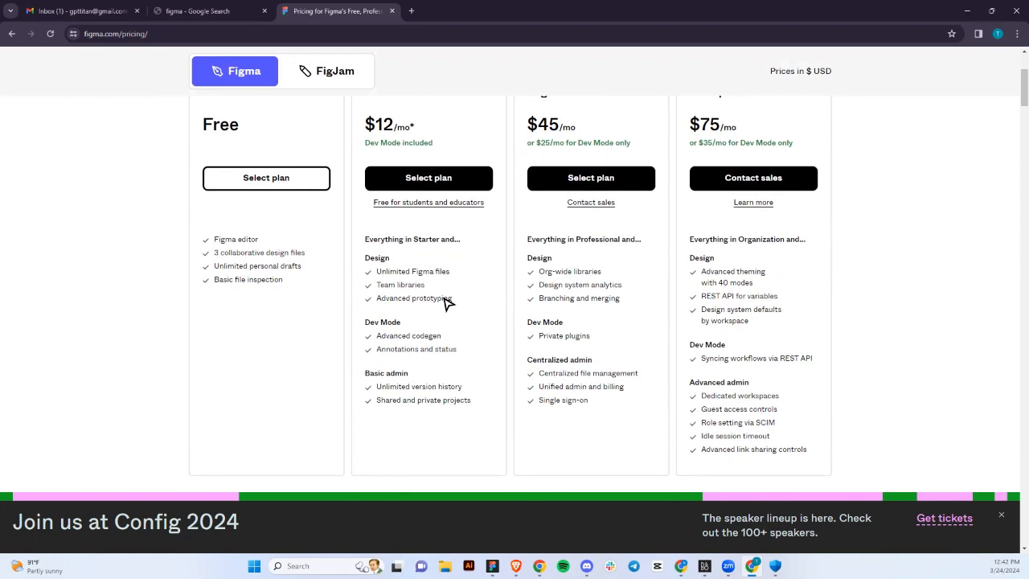
scroll(447, 304, "up", 1)
scroll(447, 304, "down", 1)
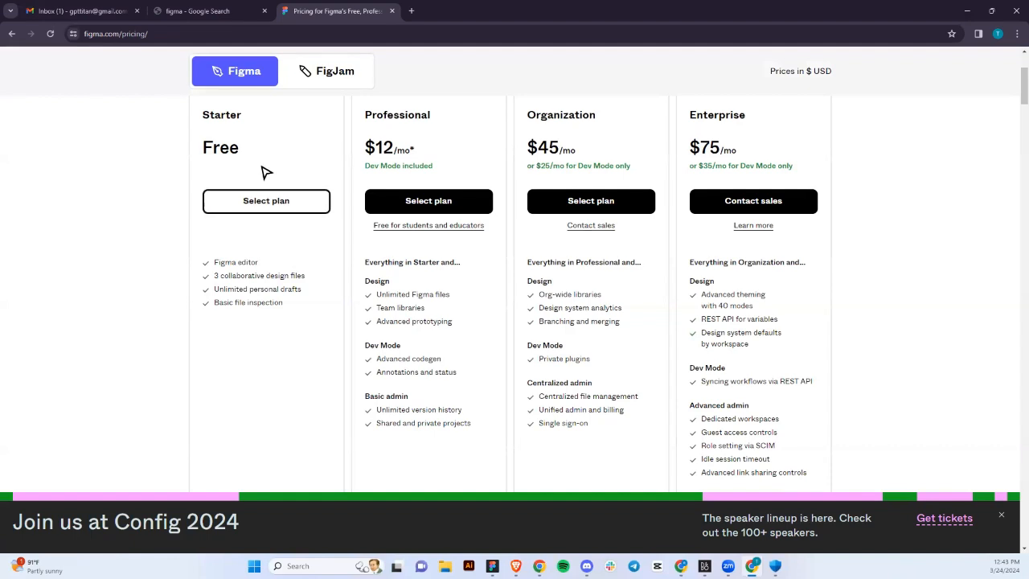
scroll(266, 173, "up", 2)
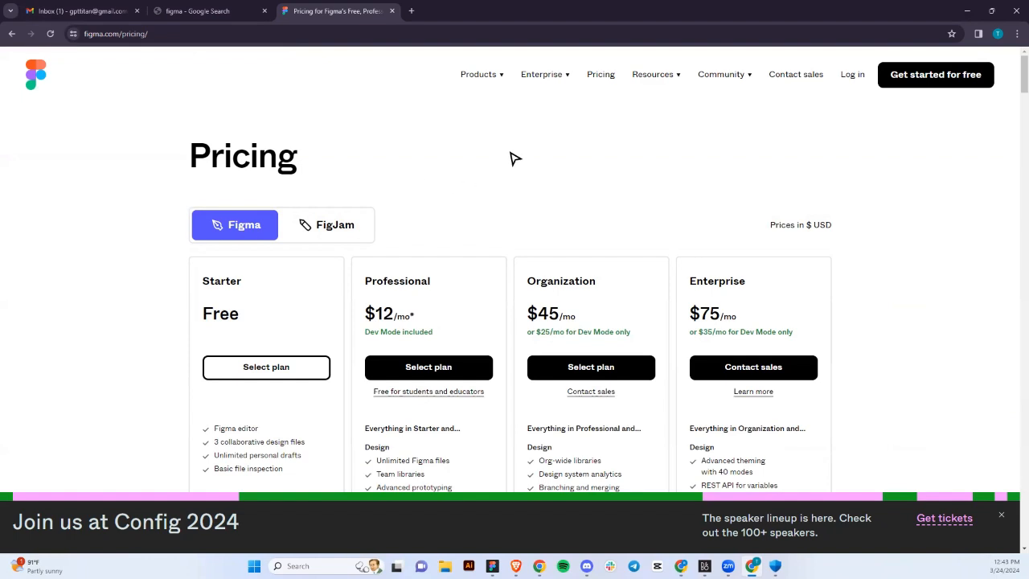
Begin the free Figma sign-up with Continue with Google, choosing and confirming the Google account.
left_click(908, 82)
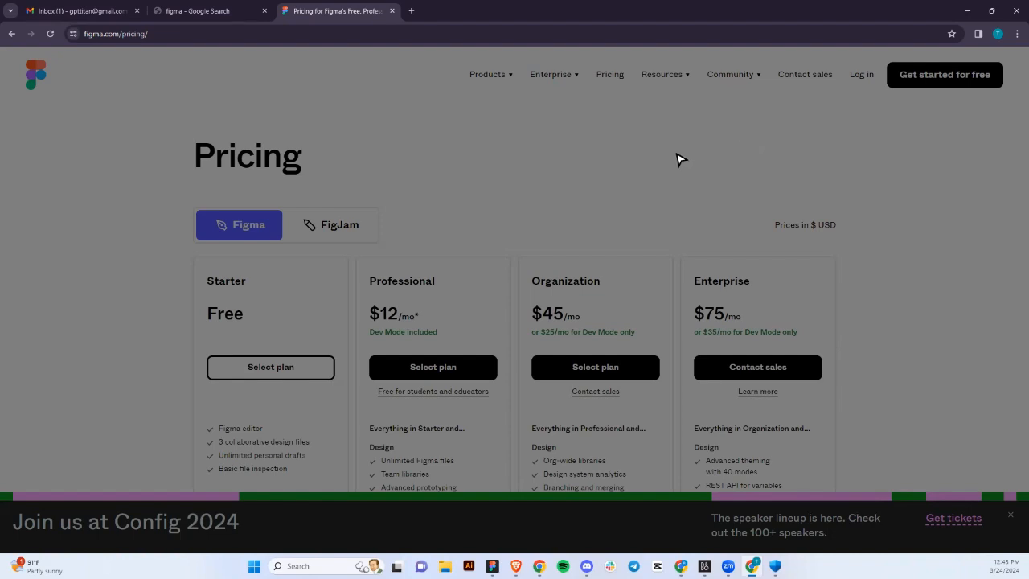
left_click(223, 14)
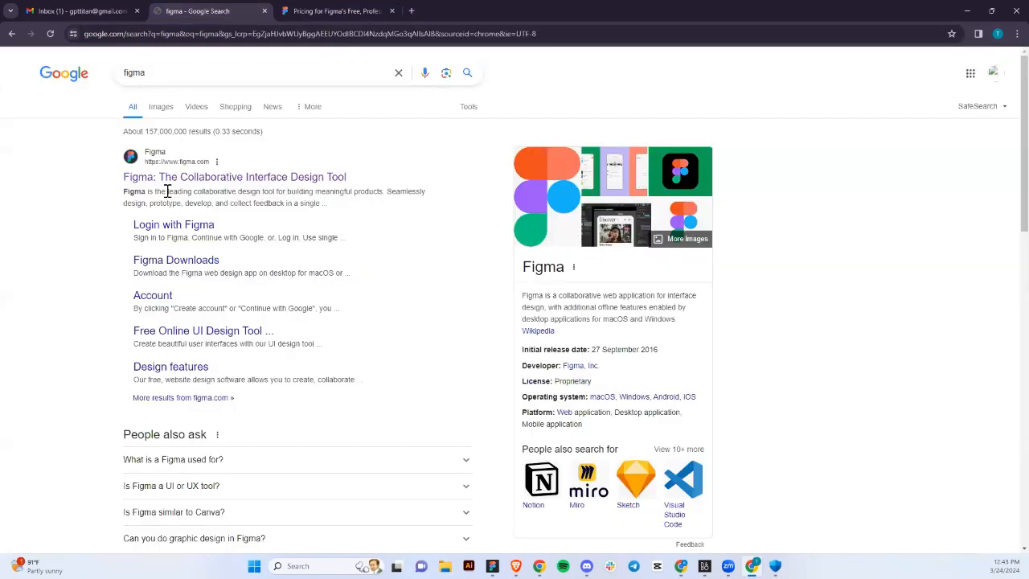
left_click(342, 8)
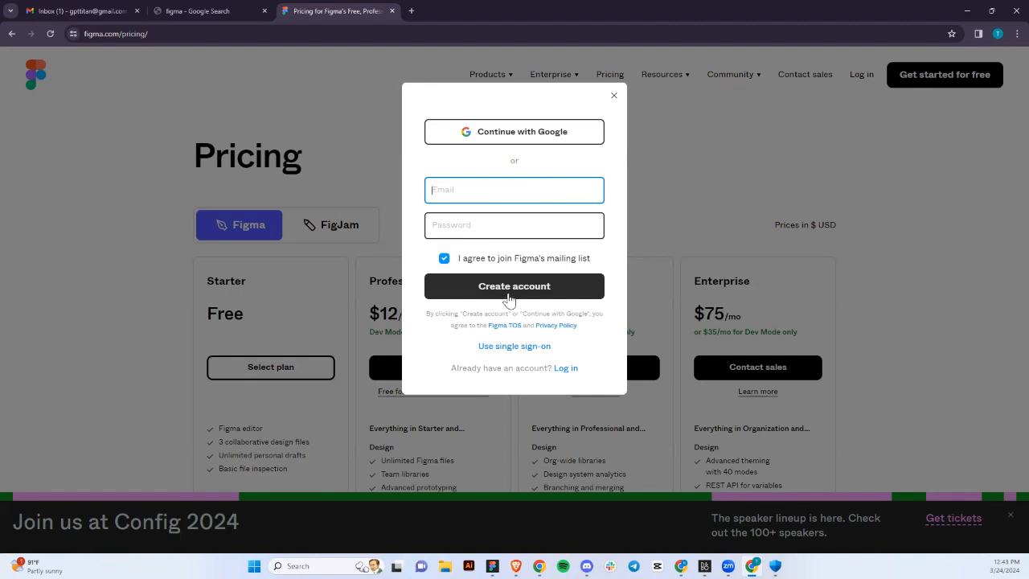
left_click(560, 138)
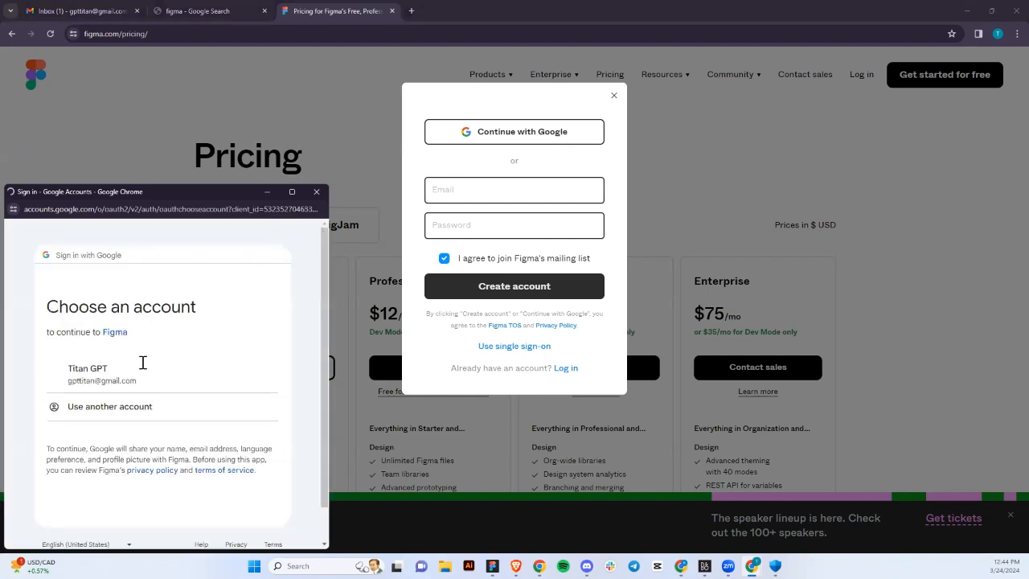
left_click(91, 444)
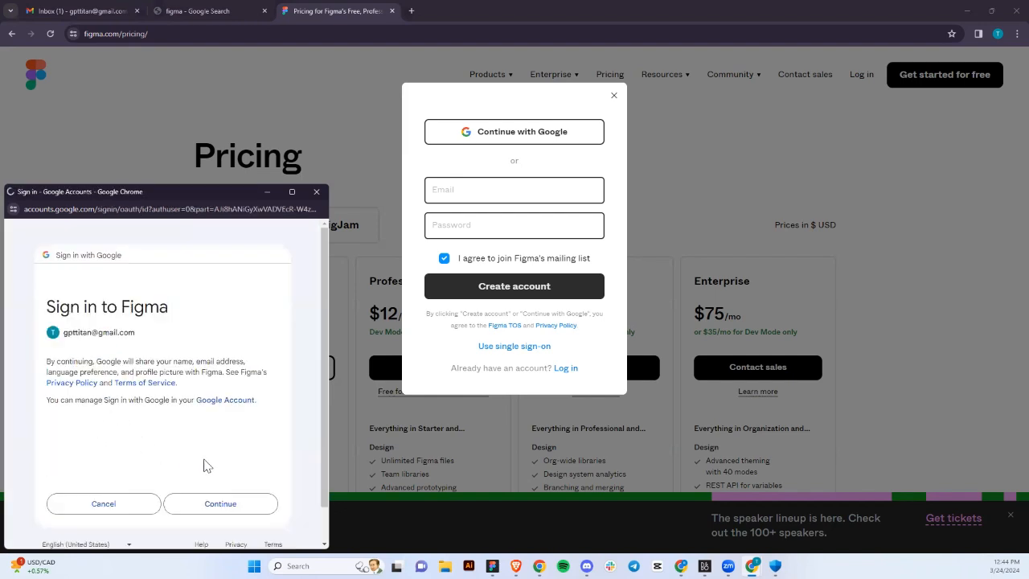
scroll(223, 480, "down", 2)
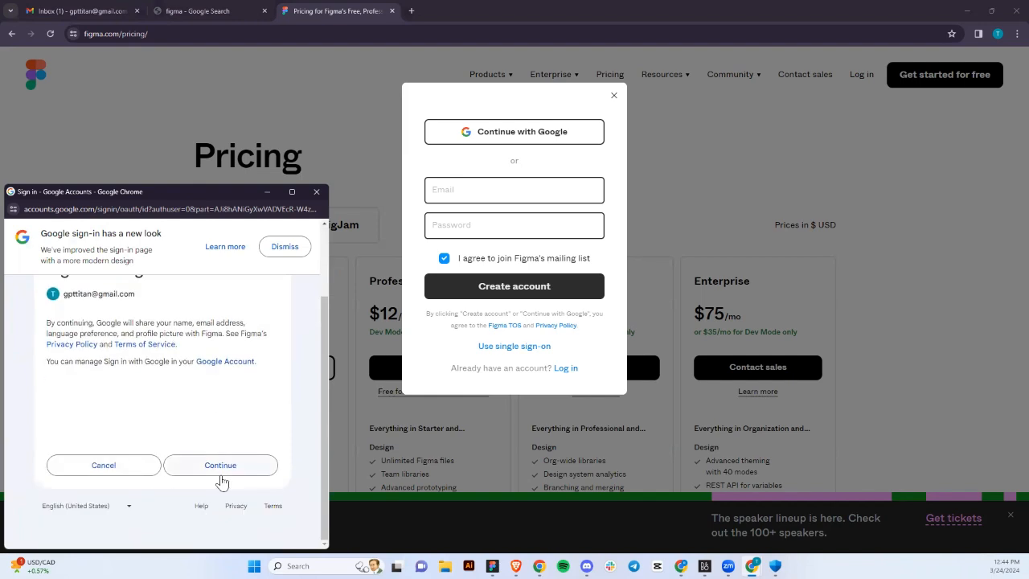
left_click(223, 472)
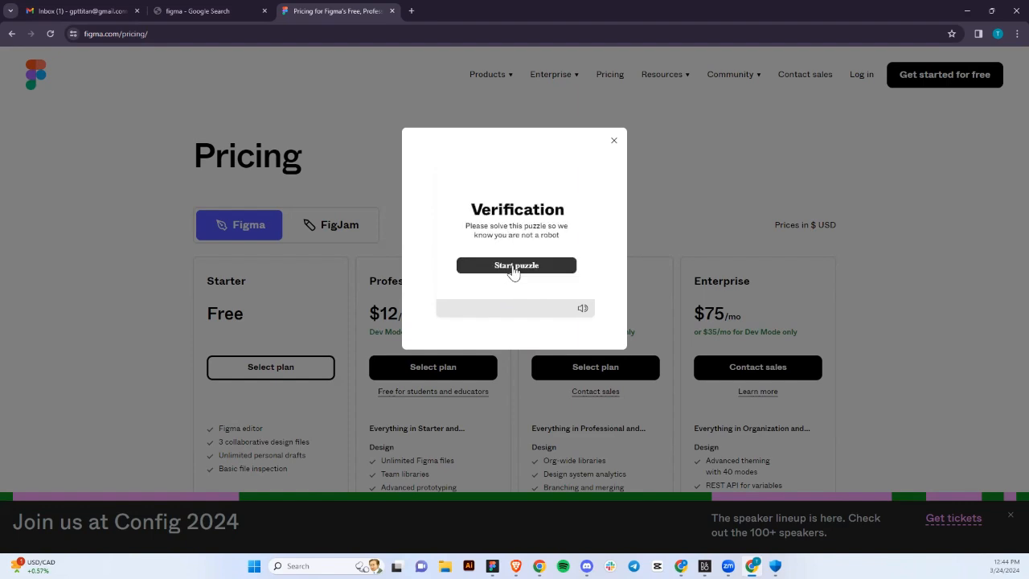
Solve the robot-verification puzzle by picking the parrot images.
left_click(517, 268)
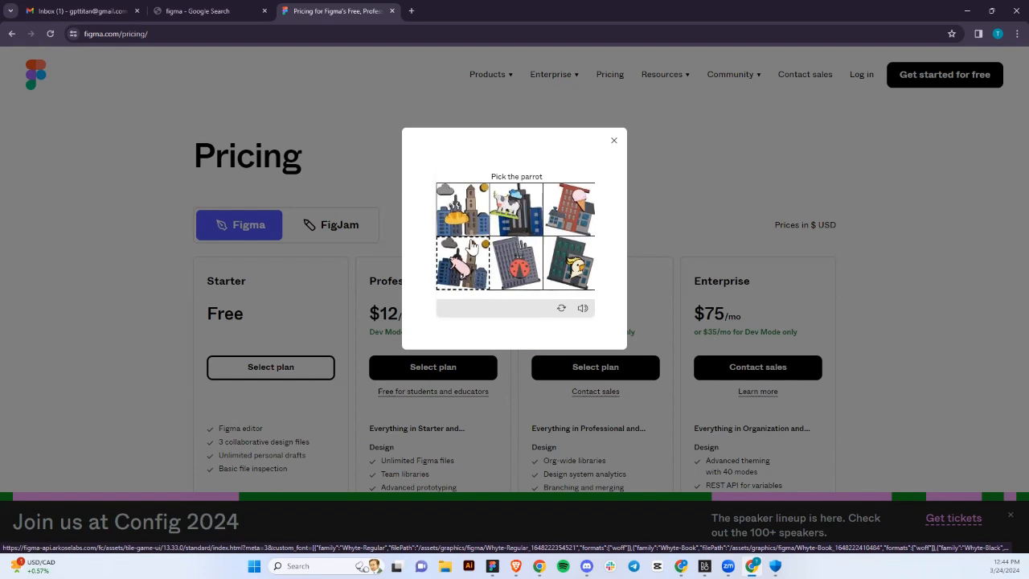
left_click(566, 280)
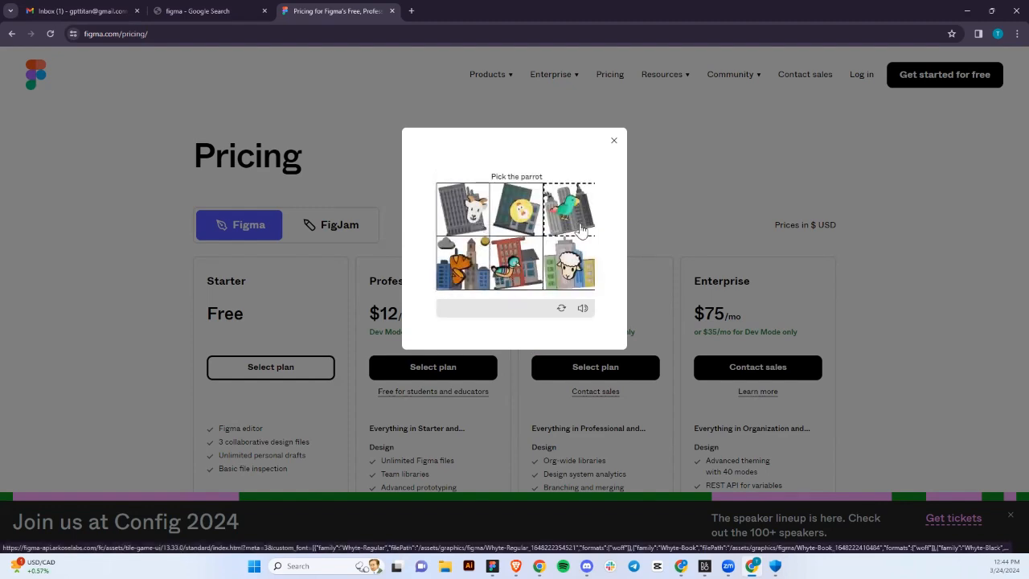
left_click(582, 231)
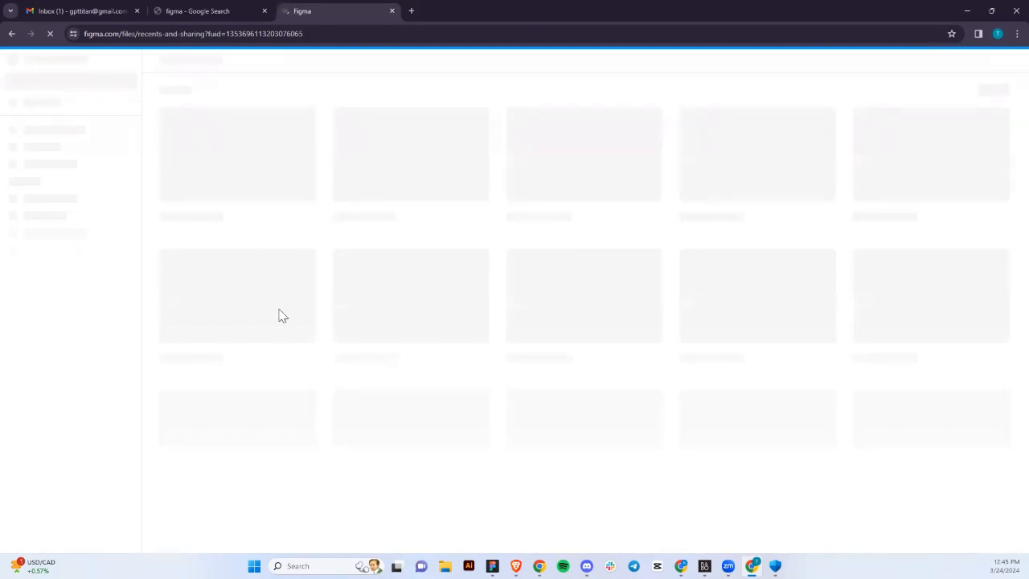
Search Google for 'figma education'.
left_click(174, 11)
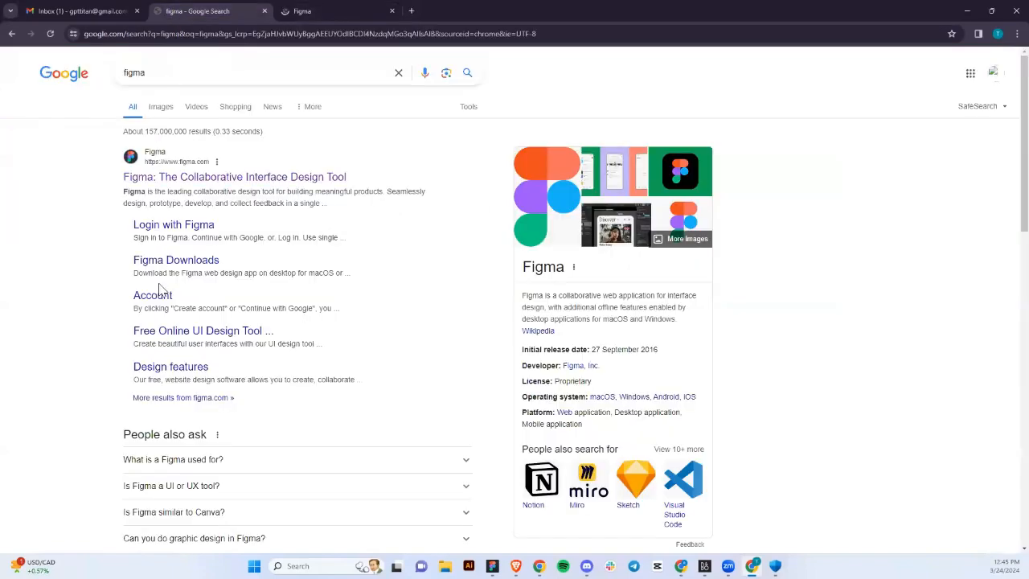
left_click(175, 73)
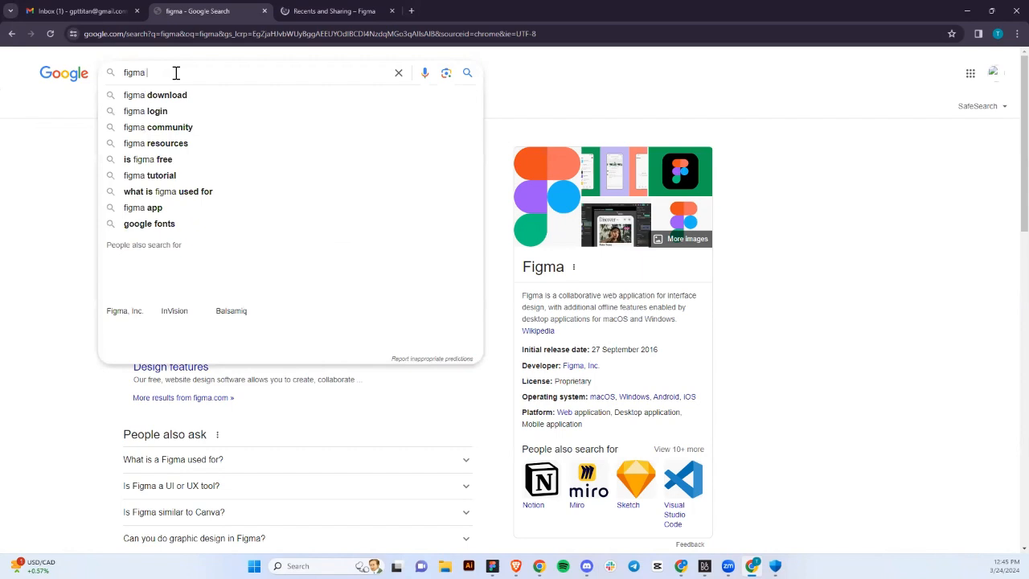
type("education")
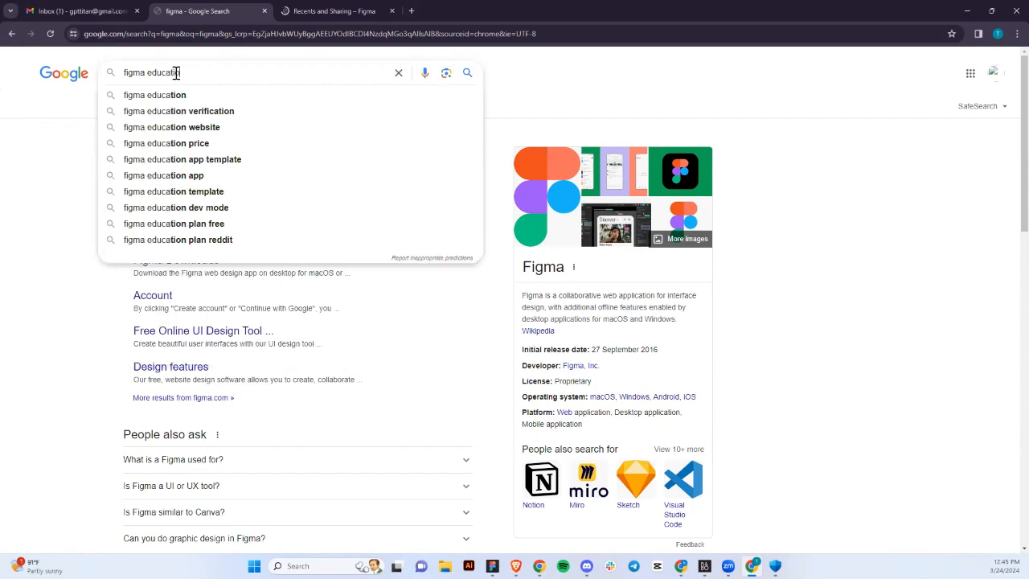
key("Return")
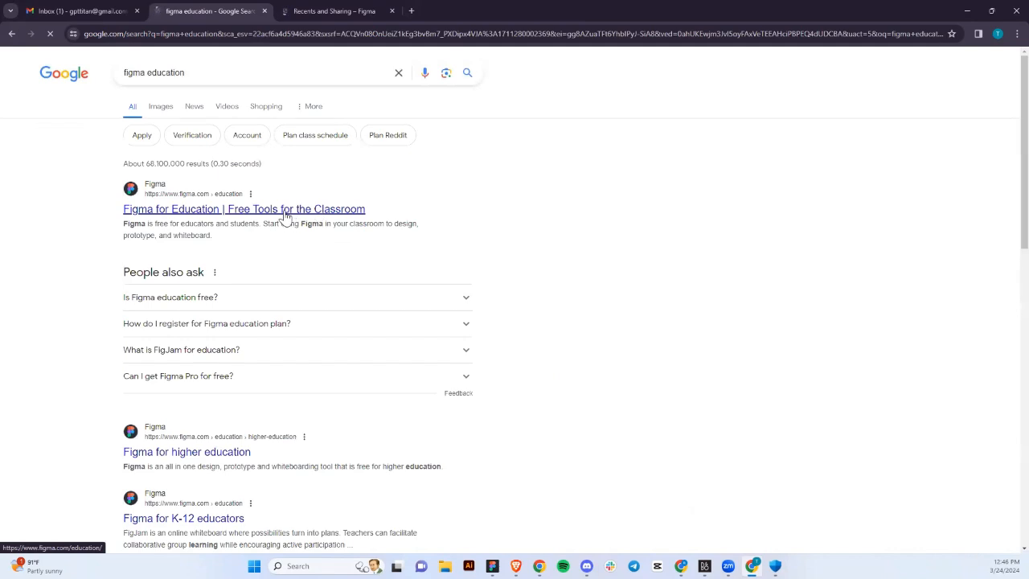
Open the Figma for Education result in a new tab, view it, then return to onboarding.
right_click(206, 214)
left_click(223, 223)
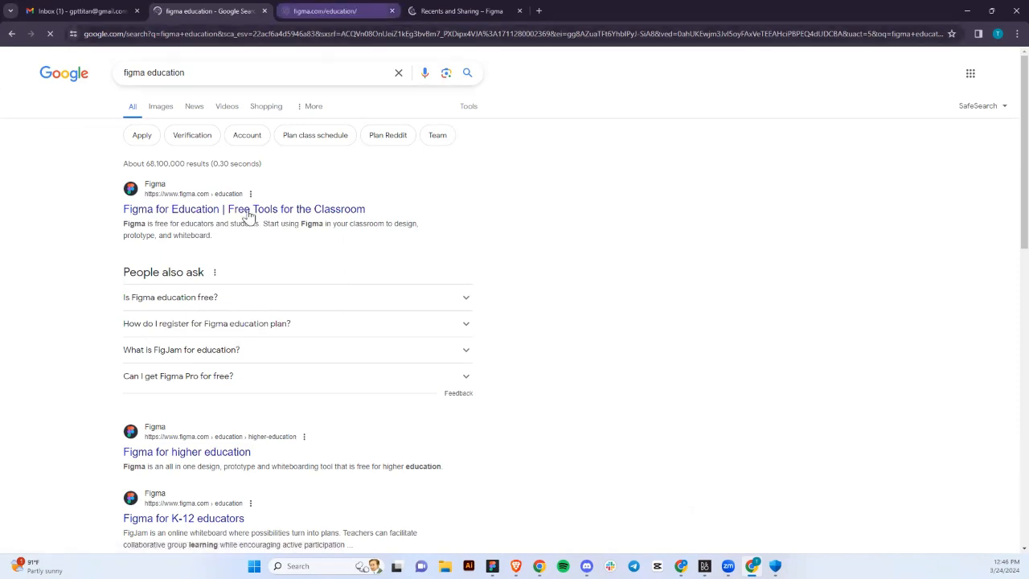
left_click(344, 11)
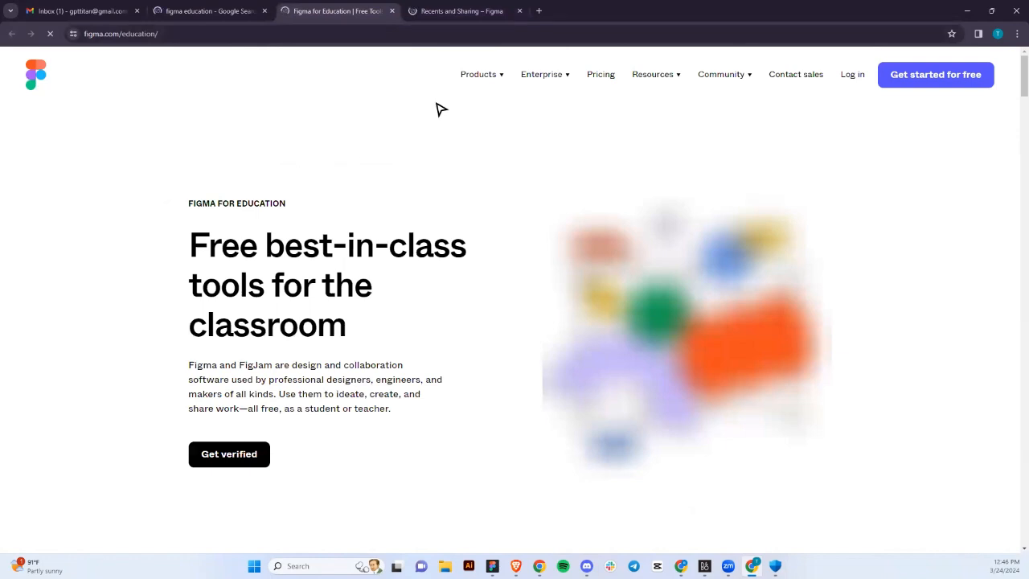
left_click(481, 11)
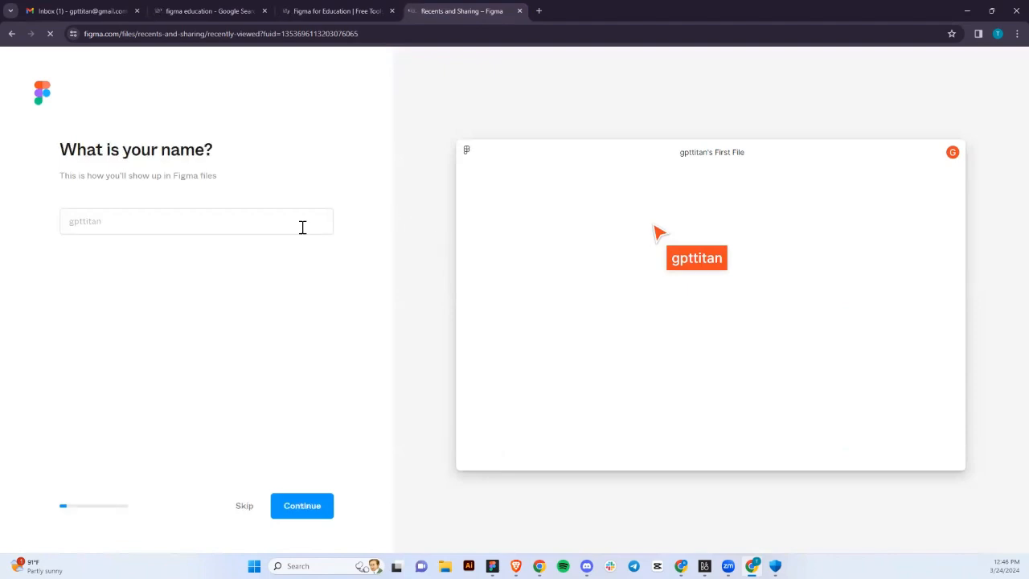
Clear the prefilled profile name and type the new display name, correcting typos along the way.
right_click(143, 228)
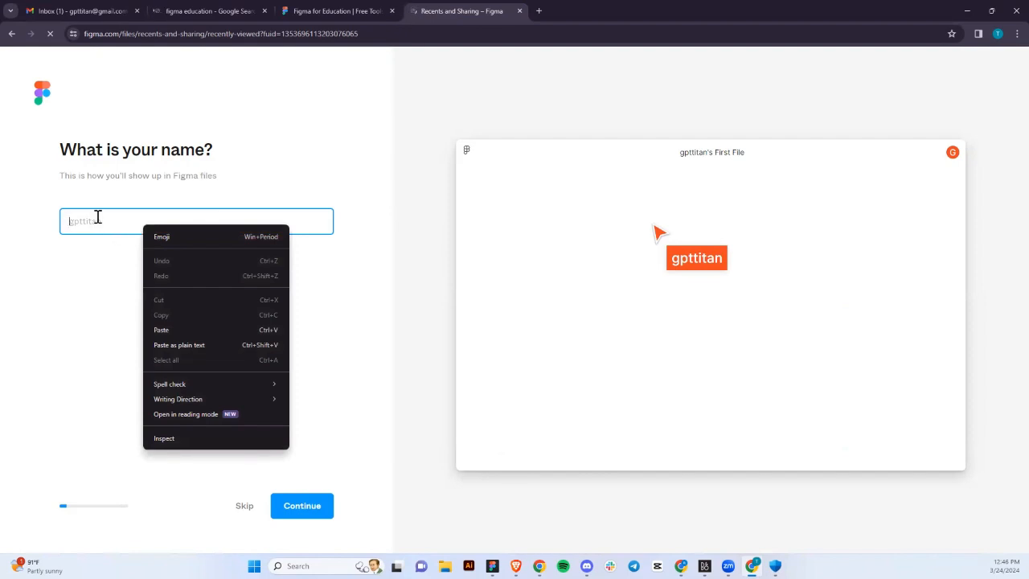
type("By  FOlajomi Bello www.Zuri.Team")
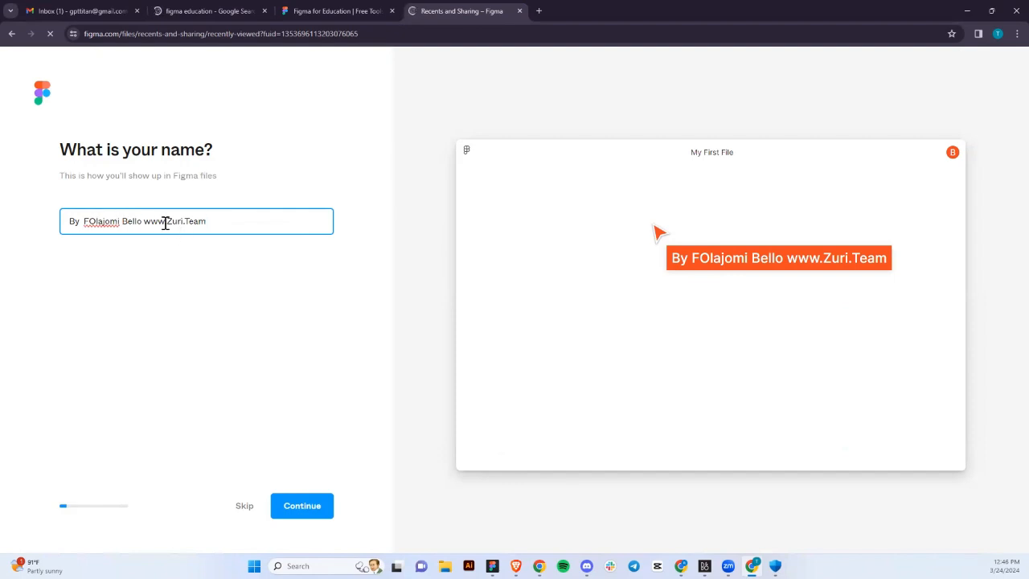
left_click_drag(206, 222, 57, 230)
key("BackSpace")
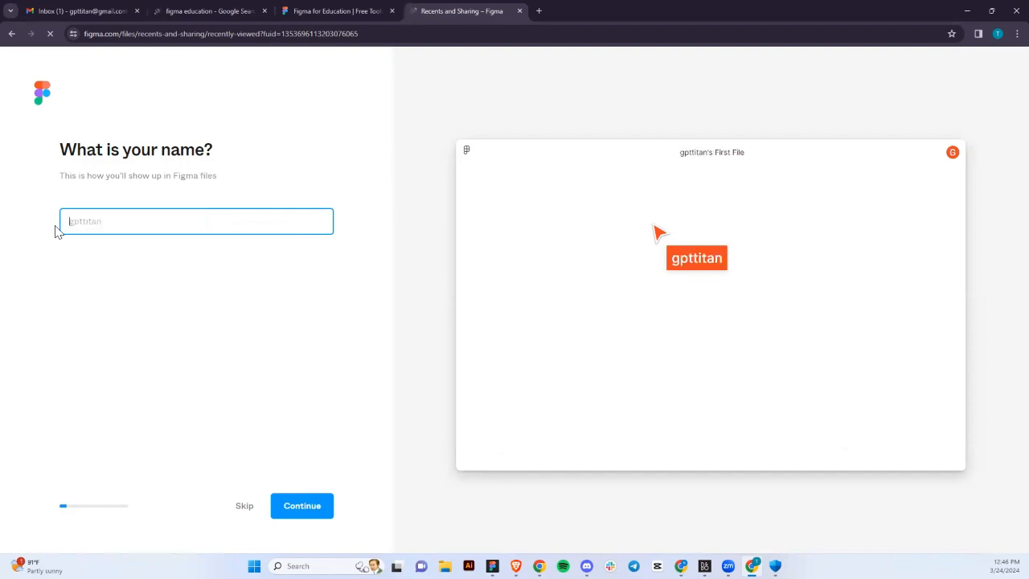
type("G")
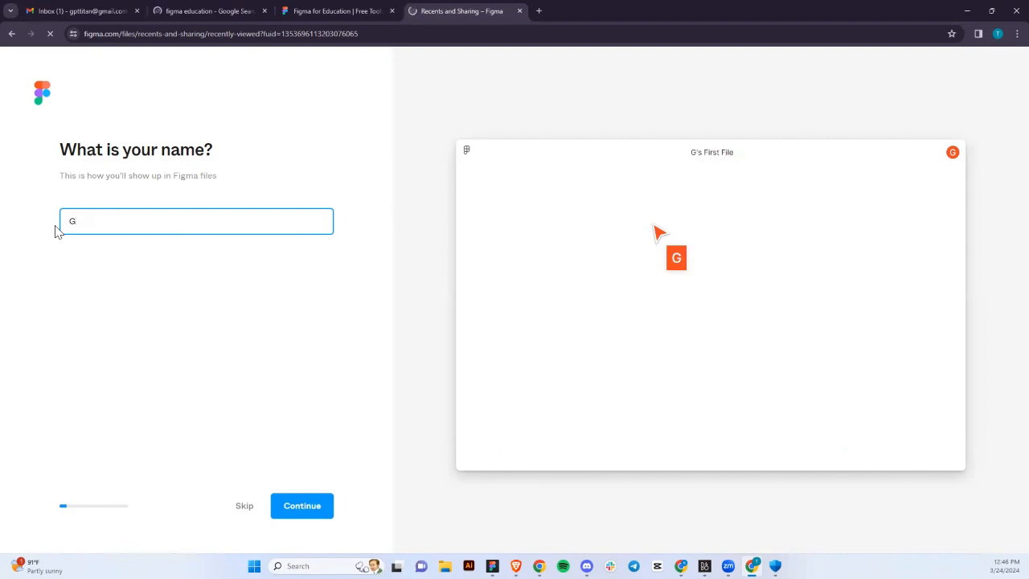
type("pt")
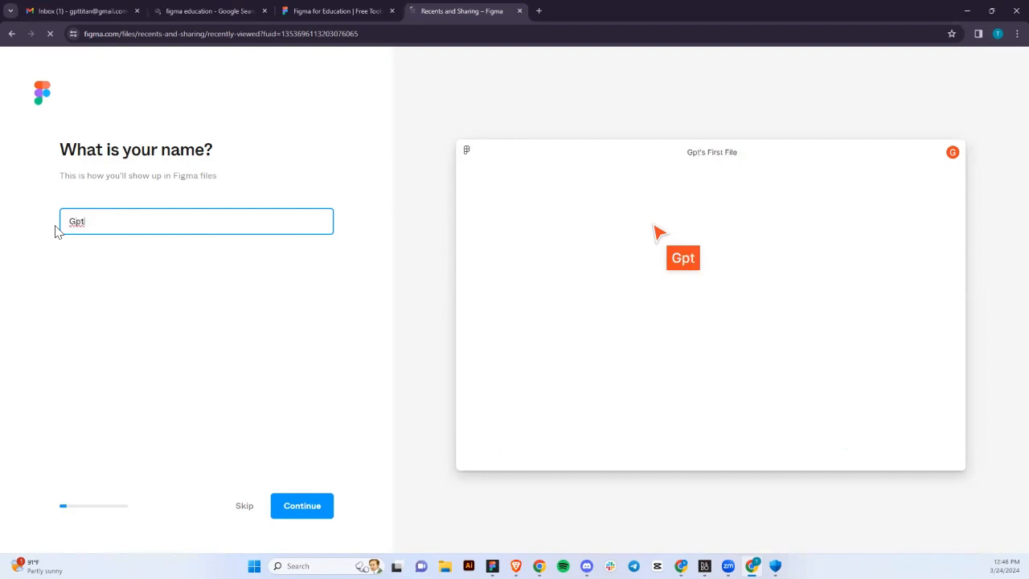
key("BackSpace")
key("BackSpace")
type("PT")
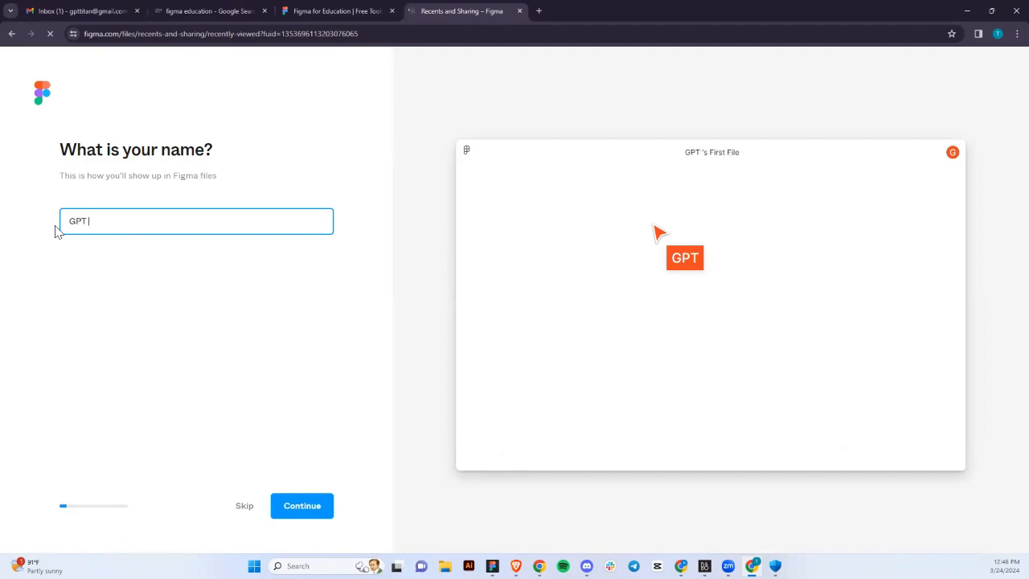
key("BackSpace")
key("BackSpace")
key("BackSpace")
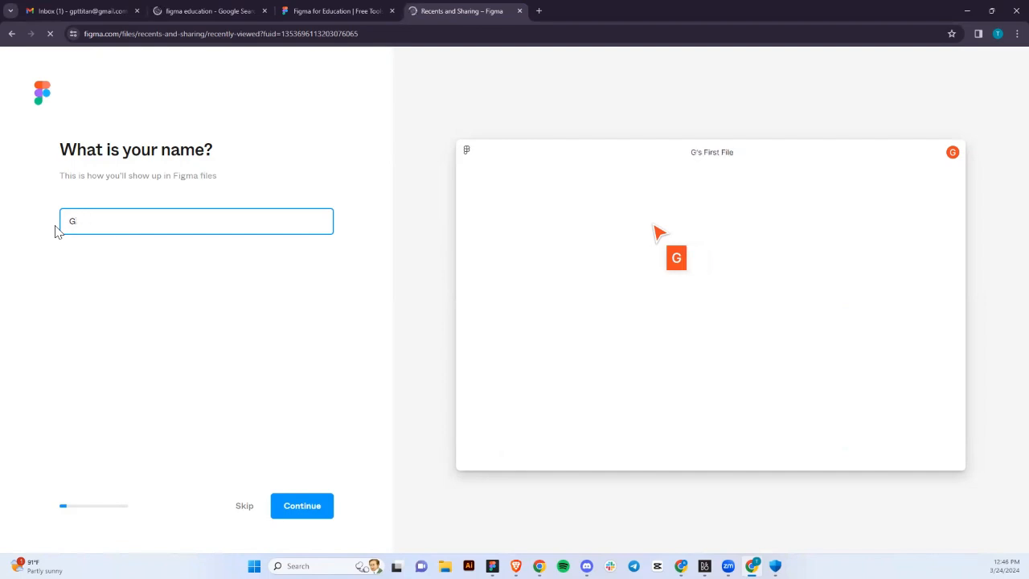
type("pt")
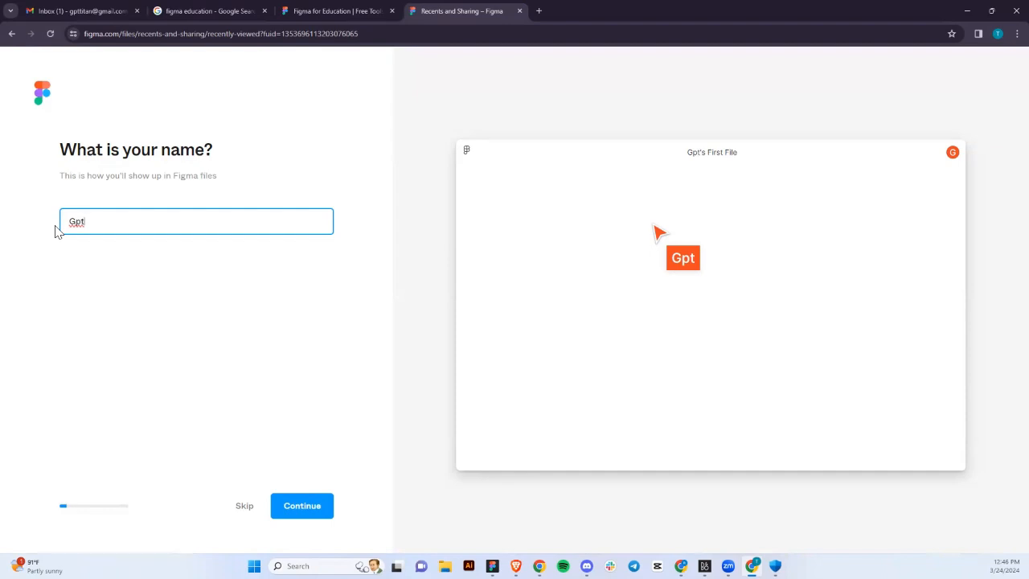
type("t")
key("BackSpace")
type("Titan")
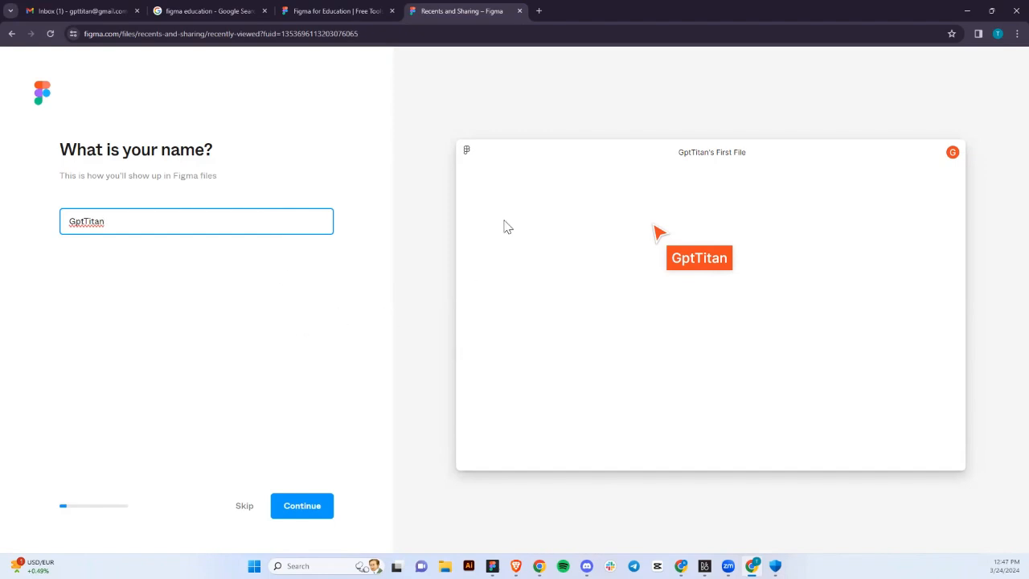
Submit the name and choose Design as the kind of work.
left_click(311, 514)
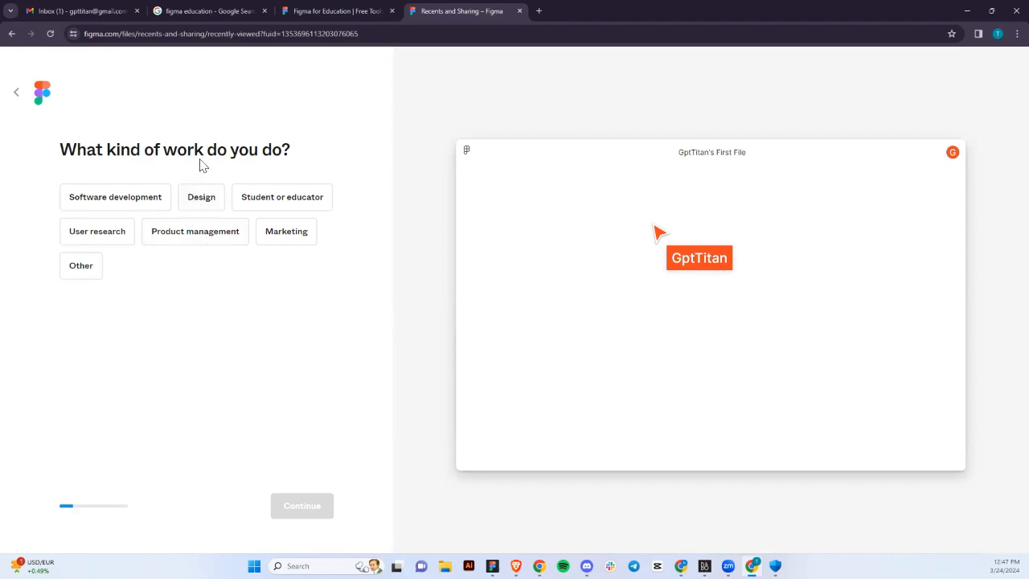
left_click(194, 201)
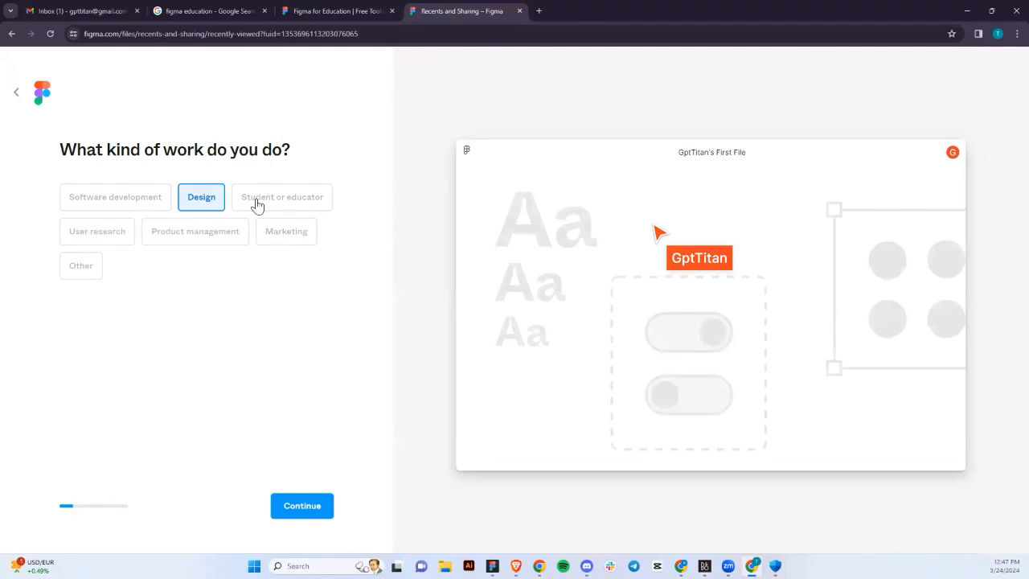
left_click(258, 206)
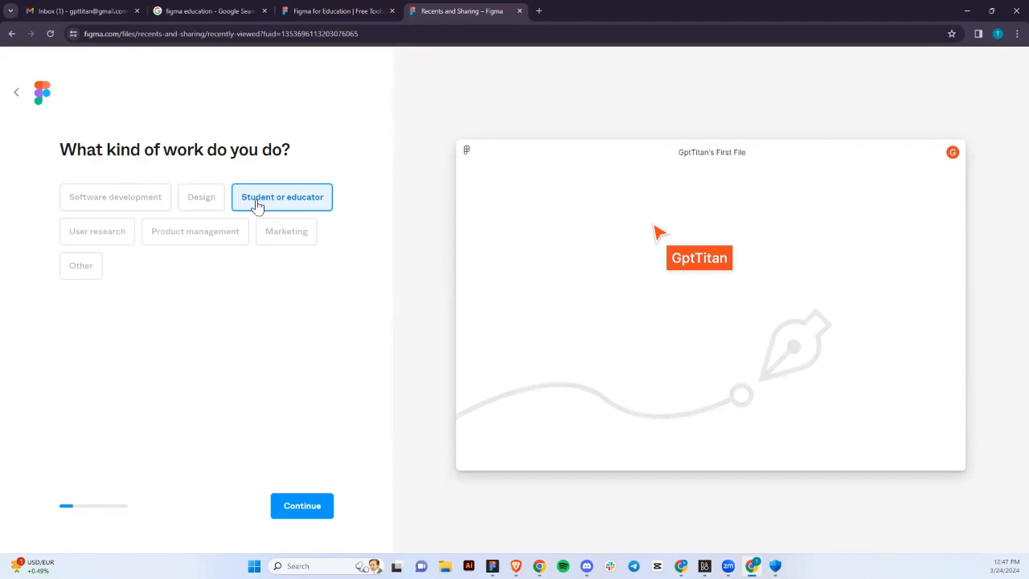
left_click(210, 205)
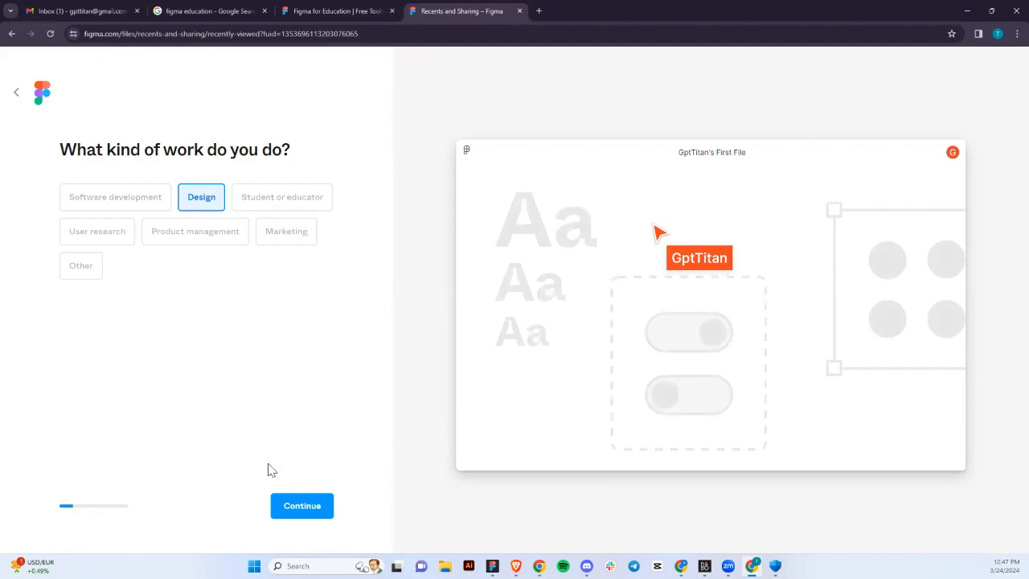
left_click(292, 515)
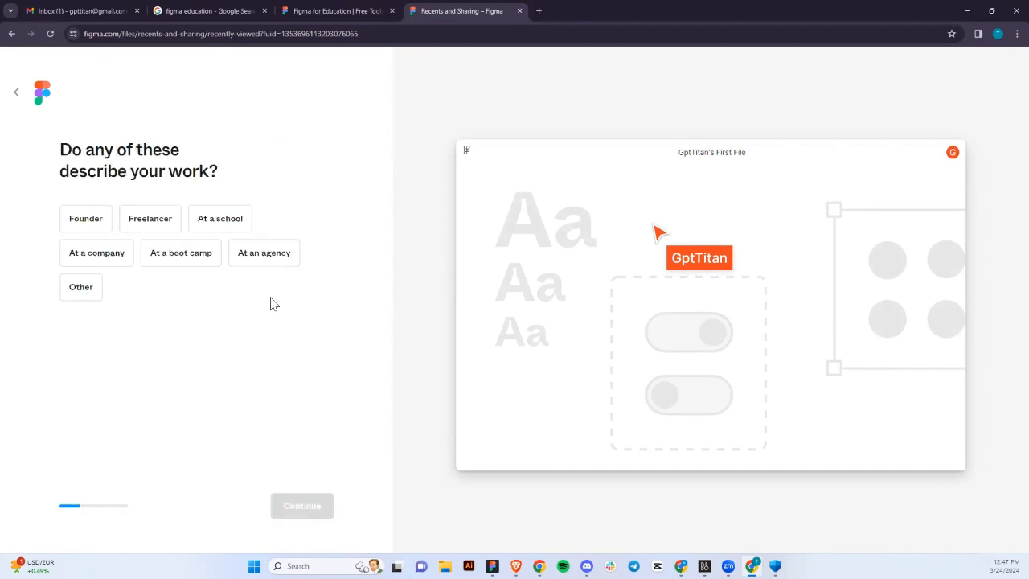
Answer At a school, Bootcamp or online course, and Students and educators as collaborators.
left_click(212, 231)
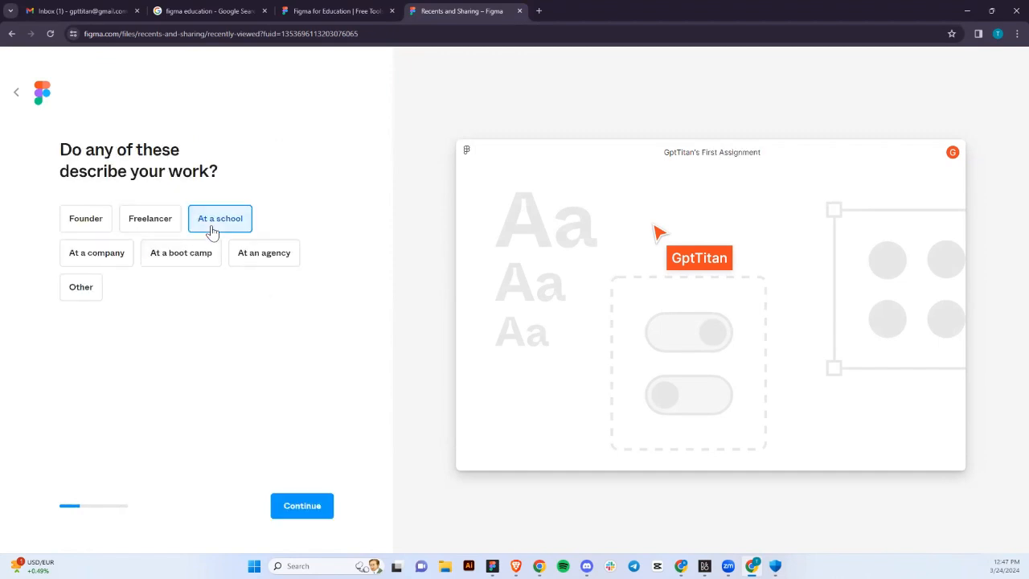
left_click(306, 508)
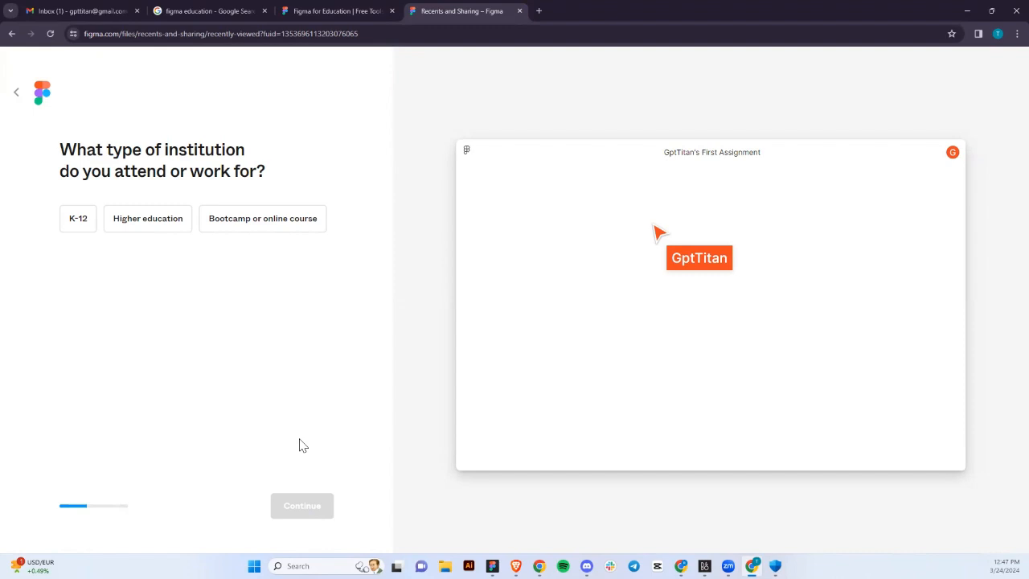
left_click(254, 227)
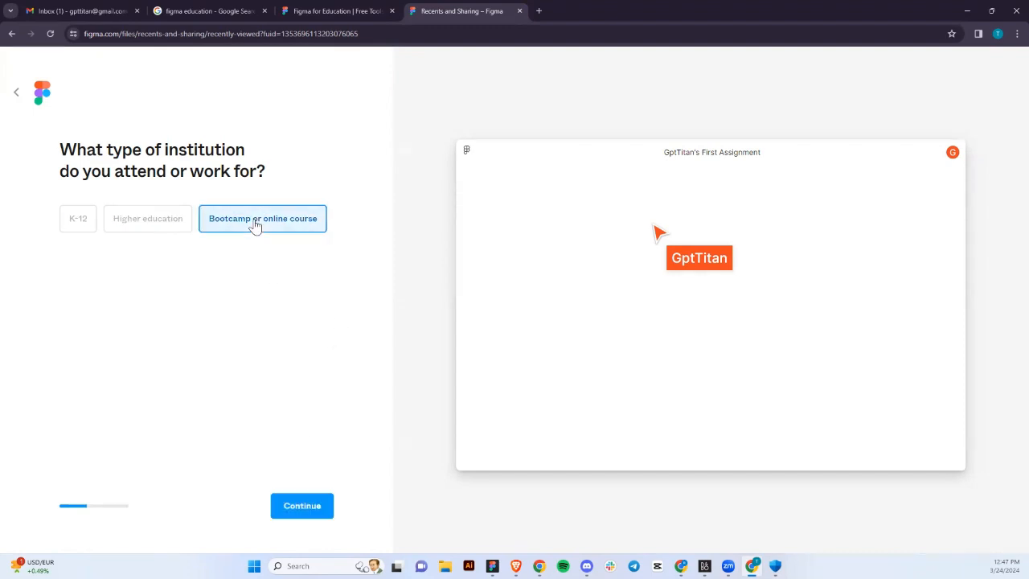
left_click(294, 512)
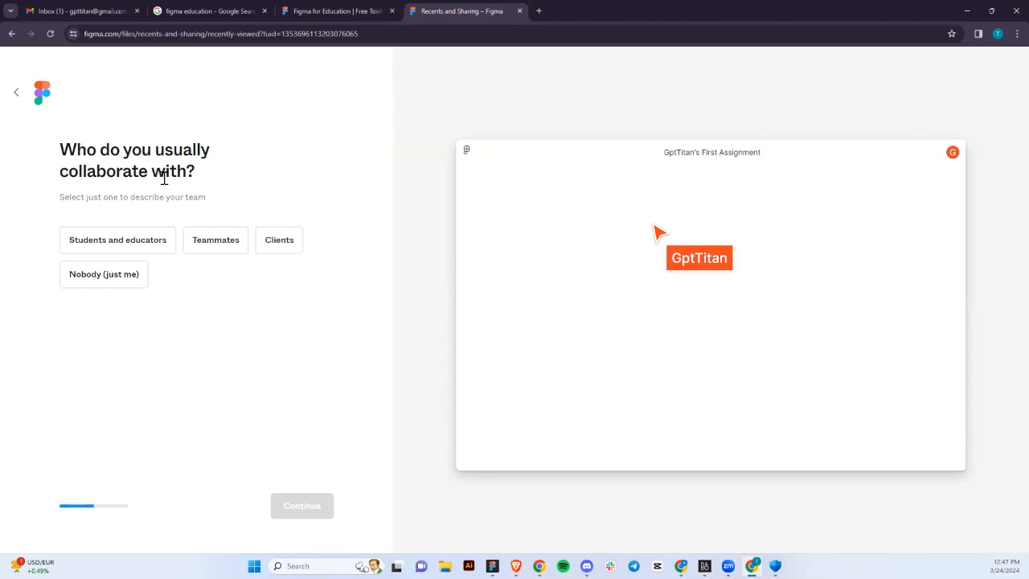
left_click(110, 250)
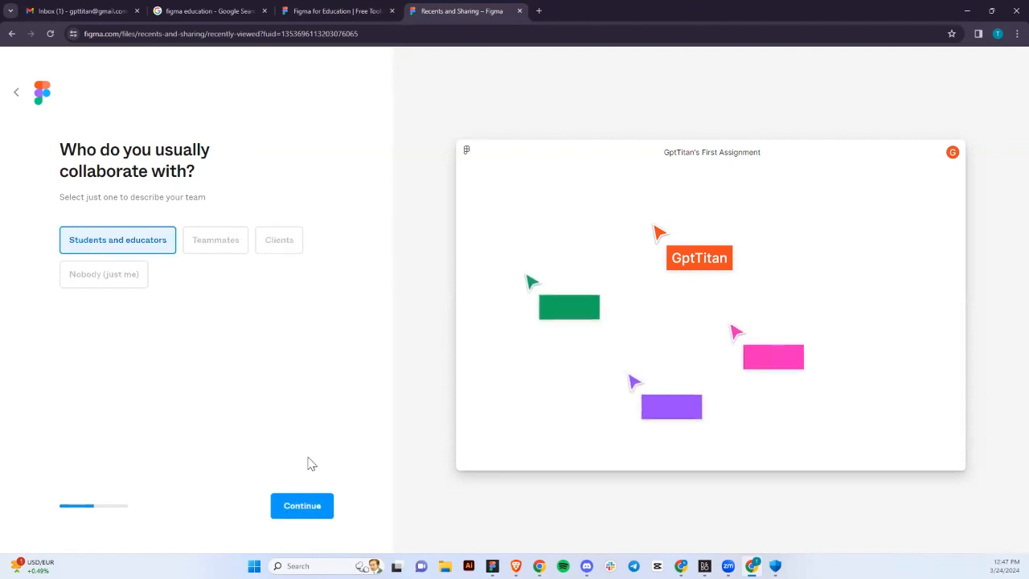
left_click(306, 511)
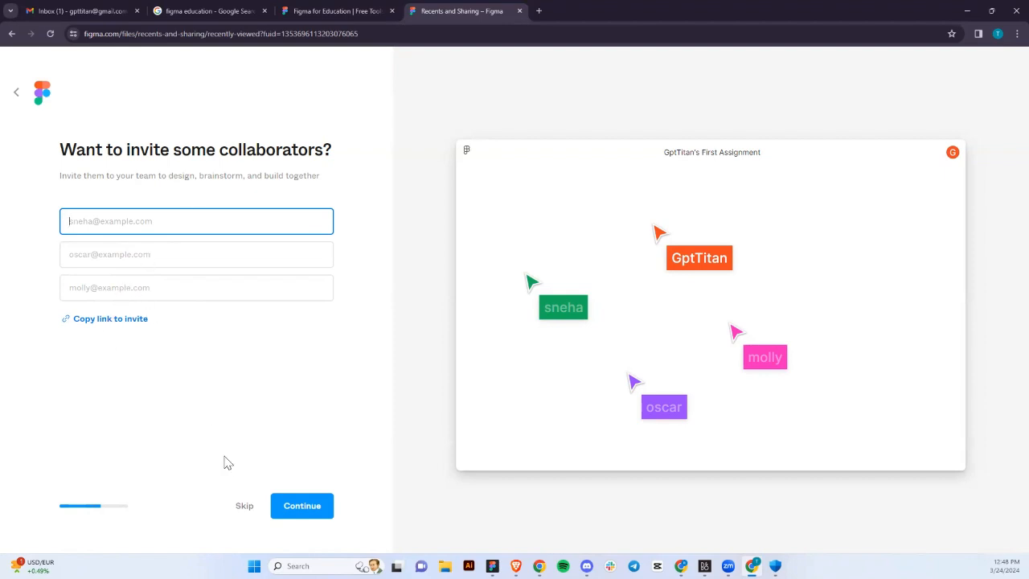
Skip inviting collaborators, choose 'Using it for school', and answer 'No, it's my first time'.
left_click(245, 506)
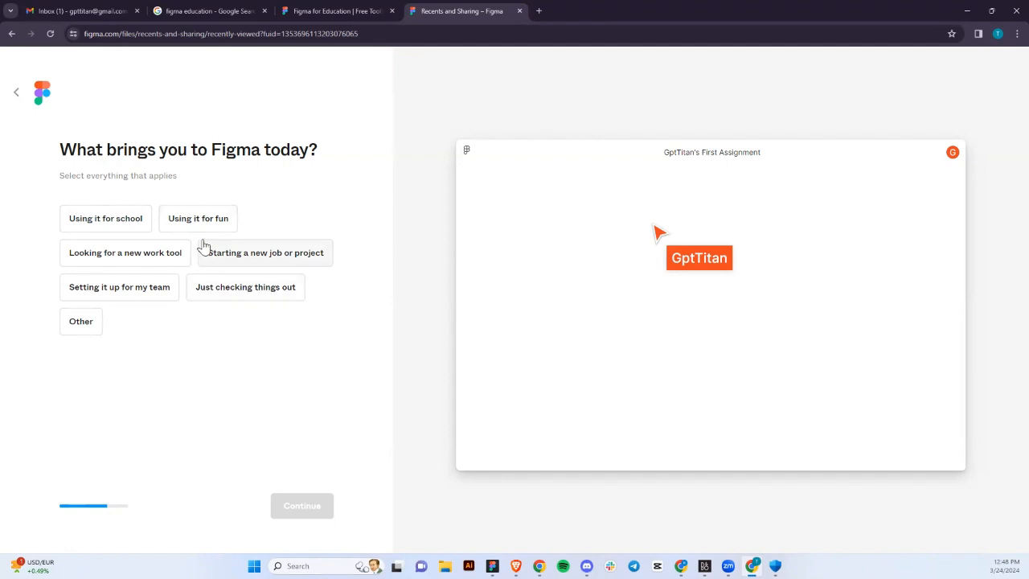
left_click(116, 226)
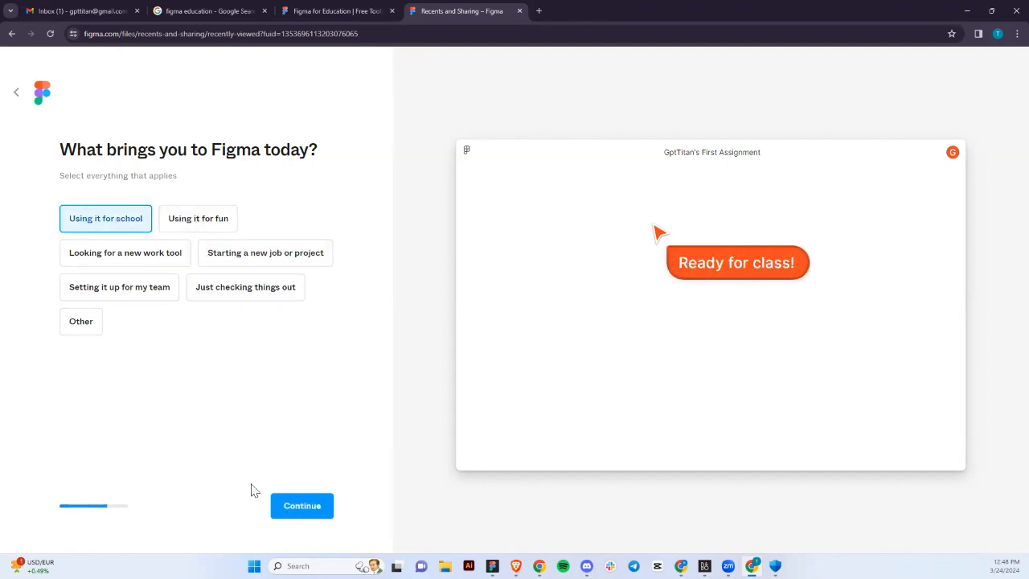
left_click(292, 517)
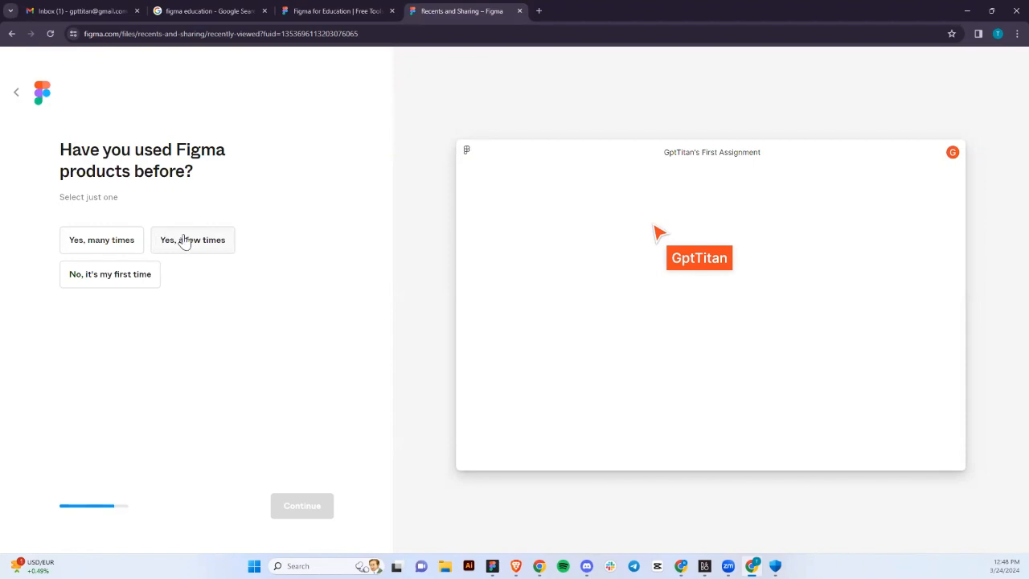
left_click(137, 277)
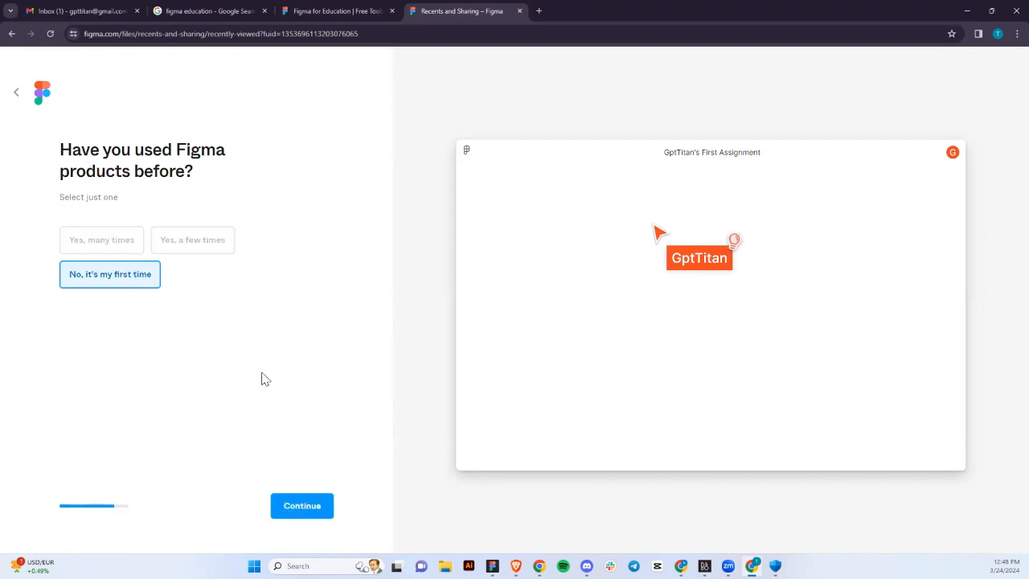
left_click(296, 508)
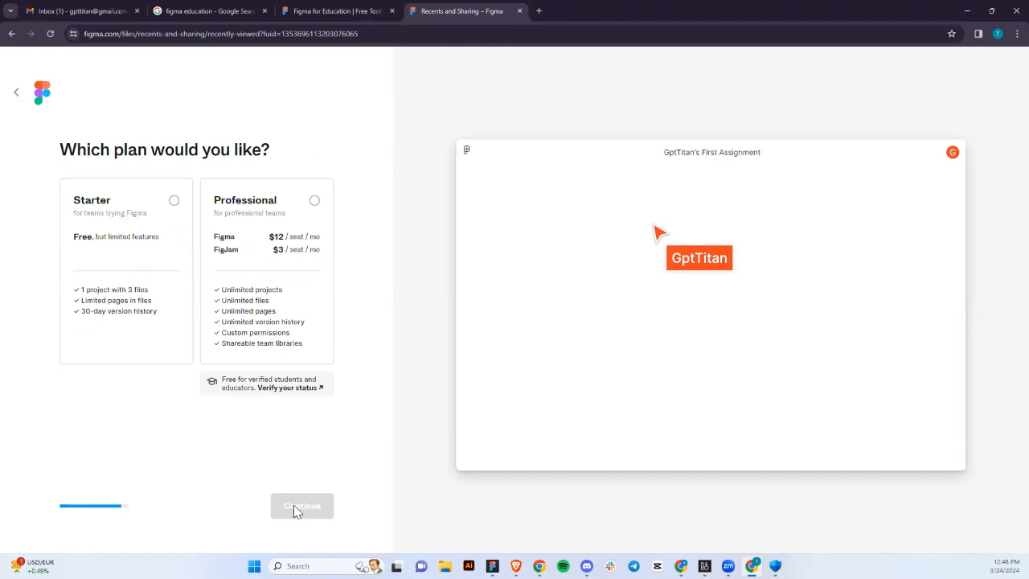
Select the free Starter plan and continue.
left_click(146, 313)
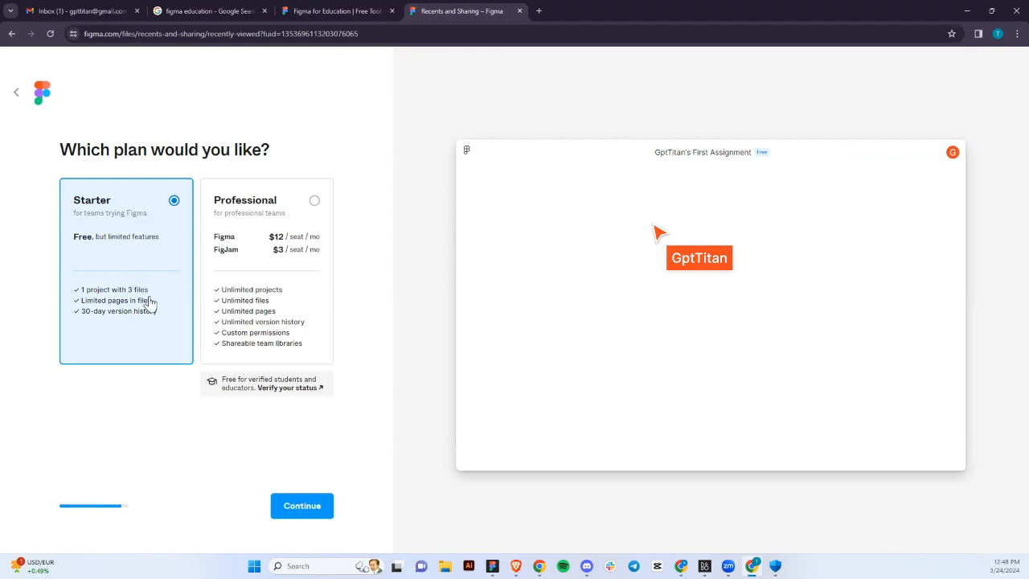
left_click(312, 509)
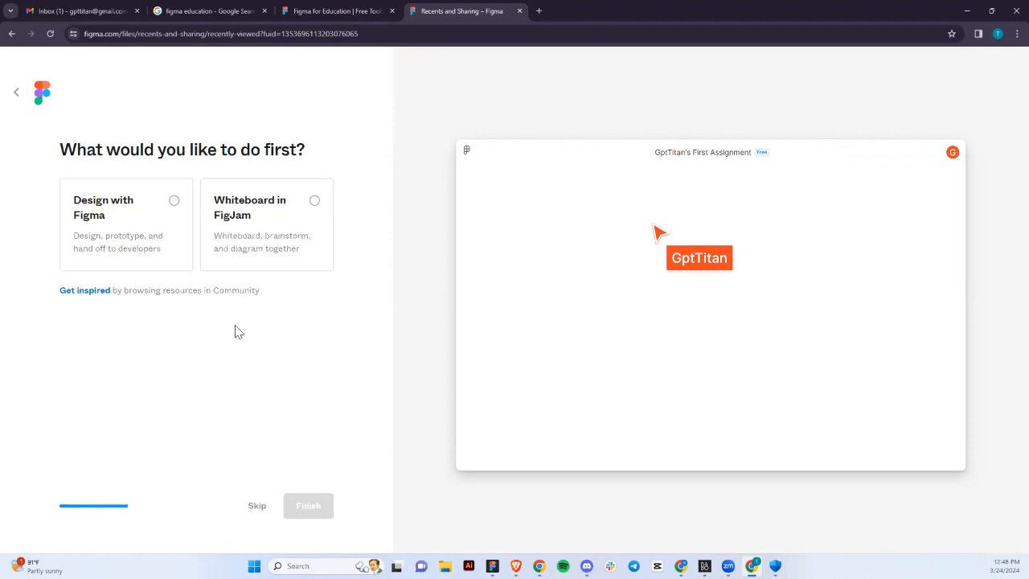
Pick 'Design with Figma' rather than FigJam and finish onboarding.
left_click(173, 201)
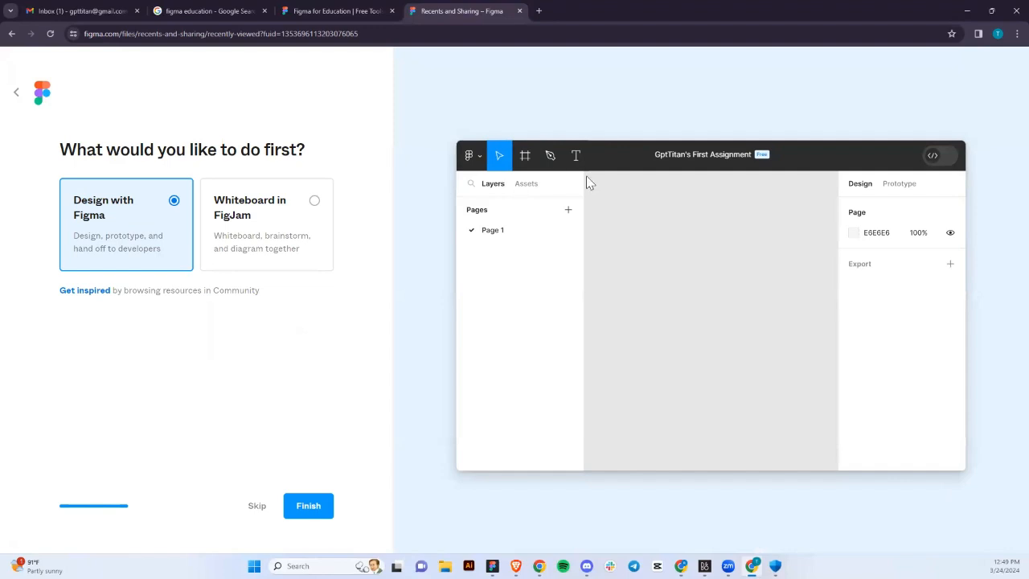
left_click(310, 215)
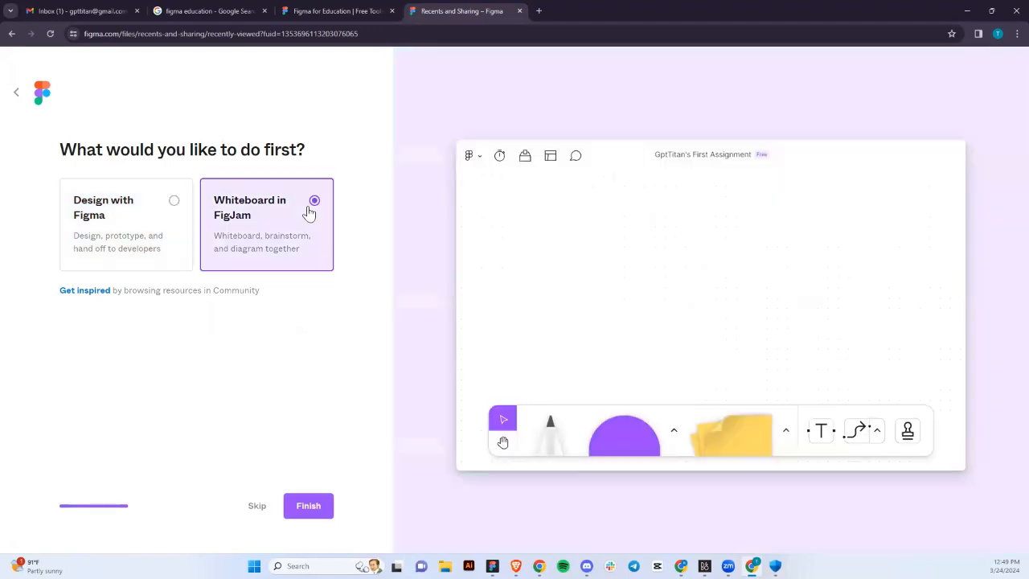
left_click(121, 233)
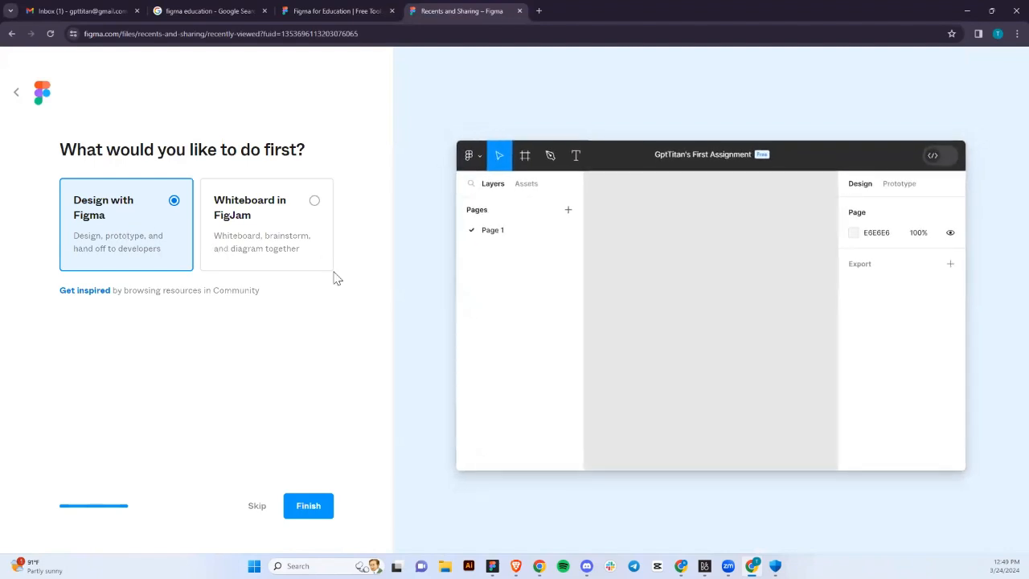
left_click(306, 508)
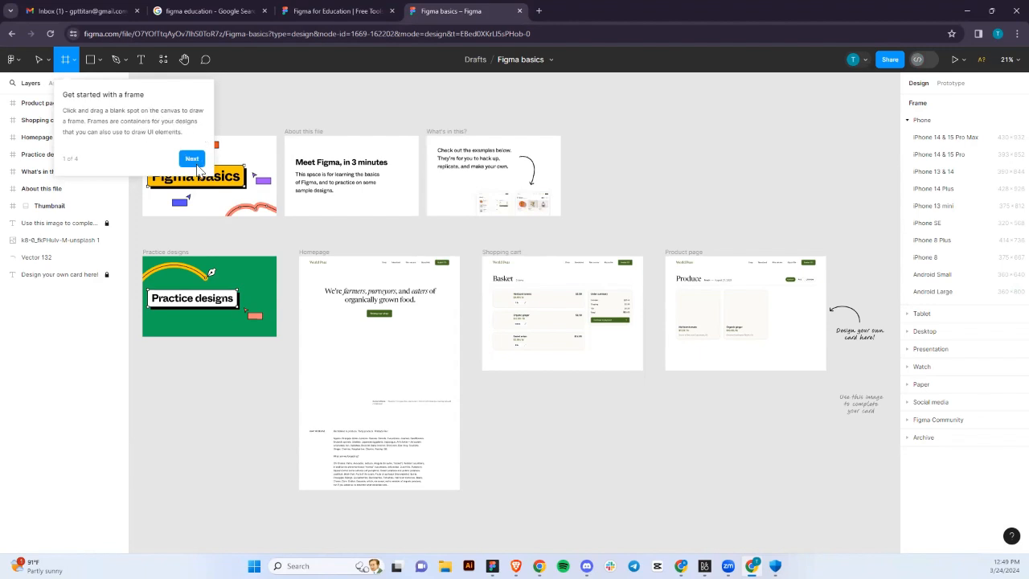
Step through the remaining Figma basics tour tips and finish the tour.
left_click(192, 159)
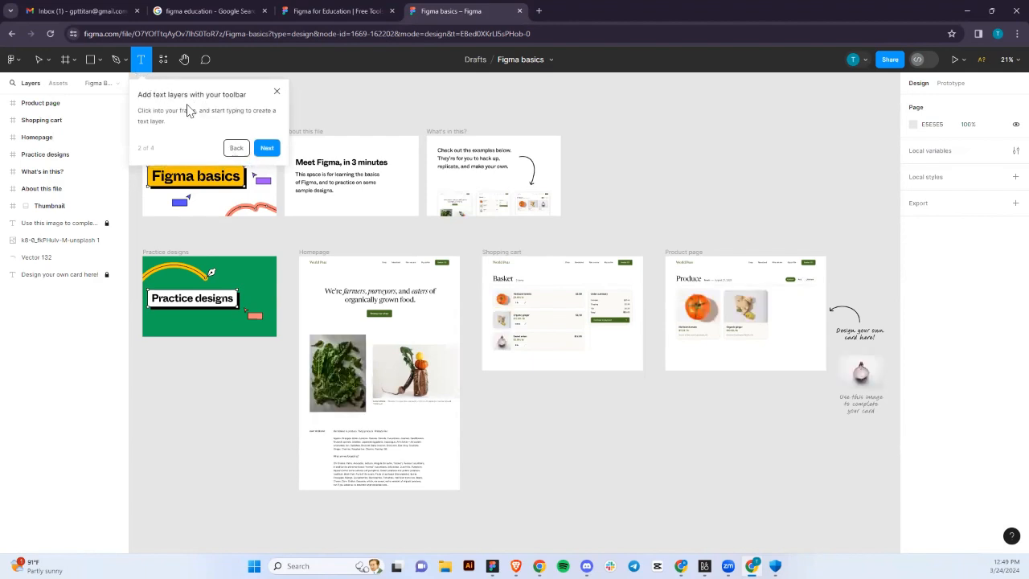
left_click(272, 153)
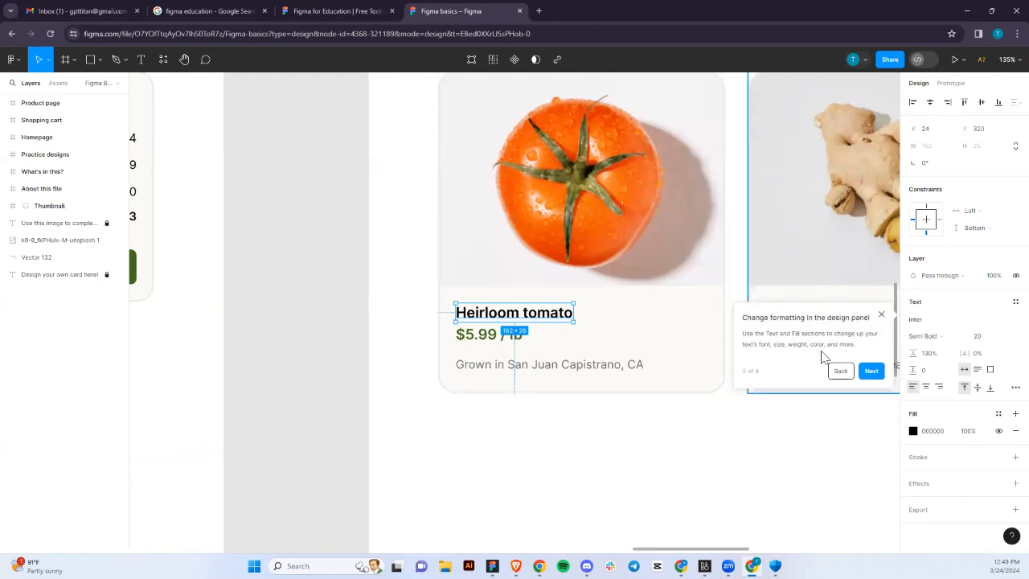
left_click(871, 371)
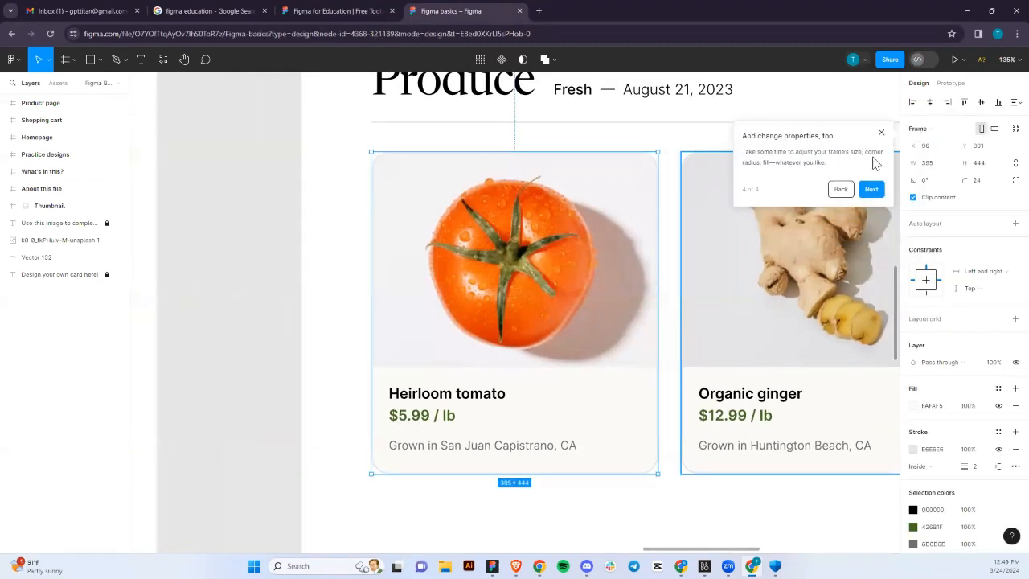
left_click(877, 191)
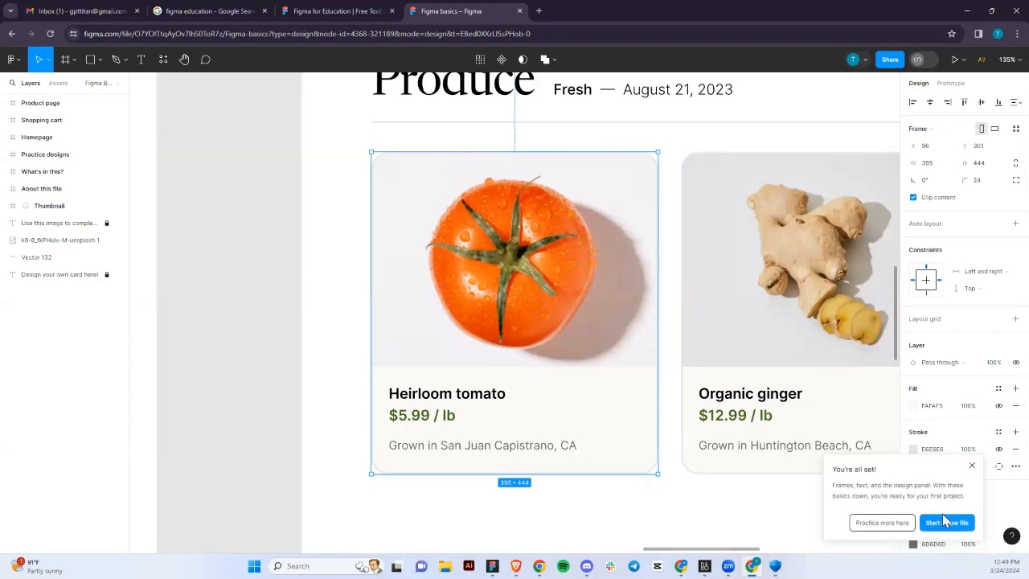
Dismiss the You're all set message and zoom out to about 31% to see all sample frames.
left_click(879, 523)
scroll(698, 360, "down", 5)
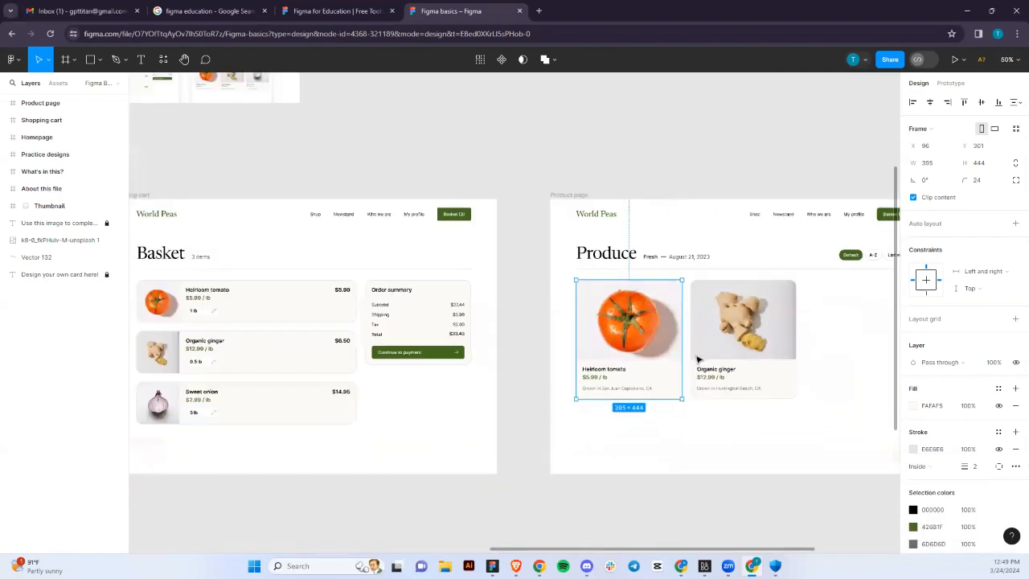
scroll(697, 360, "down", 3)
scroll(694, 358, "up", 1)
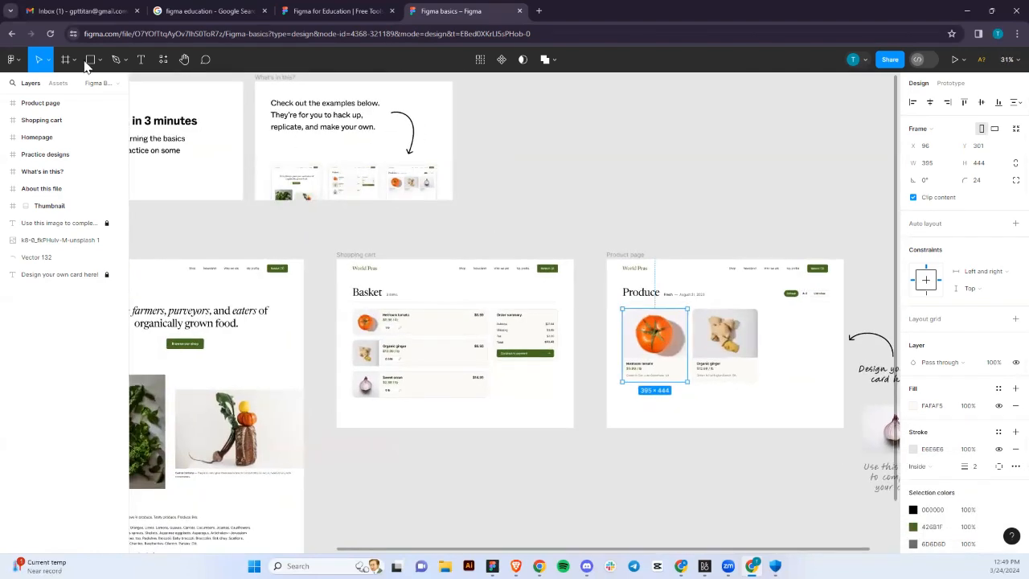
Return to the file browser with Back to files from the main menu, then show Recents.
left_click(6, 59)
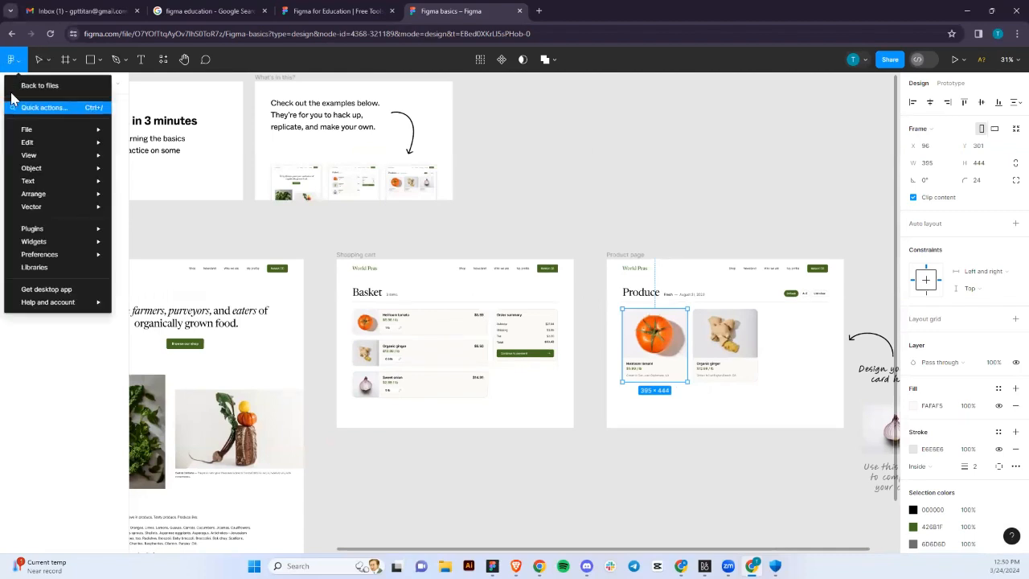
left_click(19, 86)
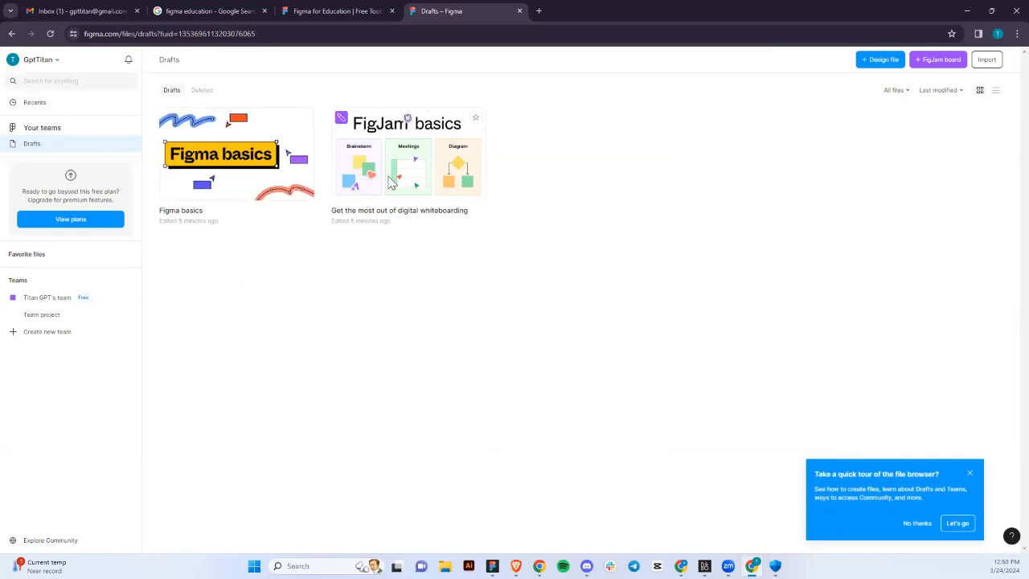
left_click(35, 103)
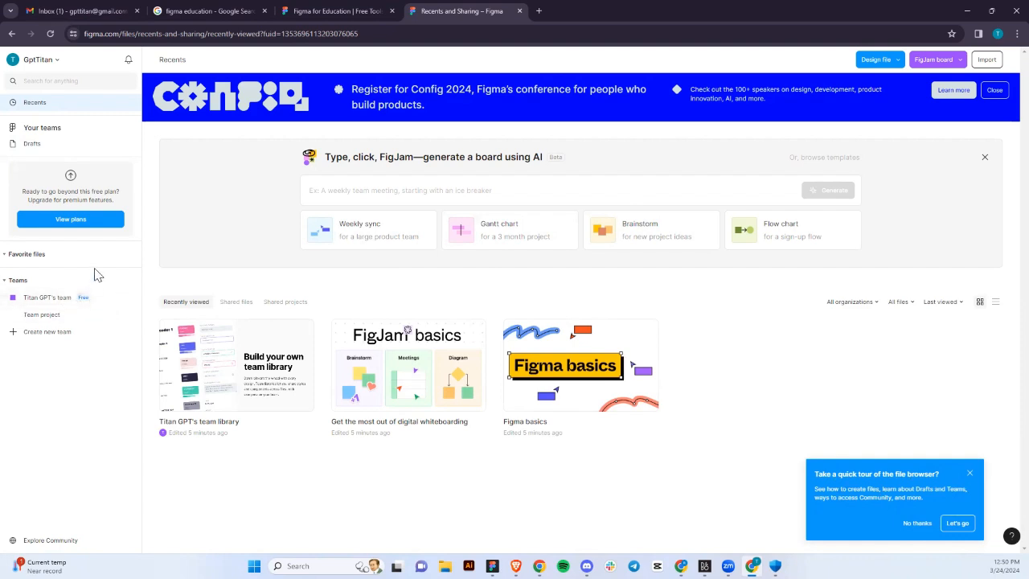
left_click(47, 299)
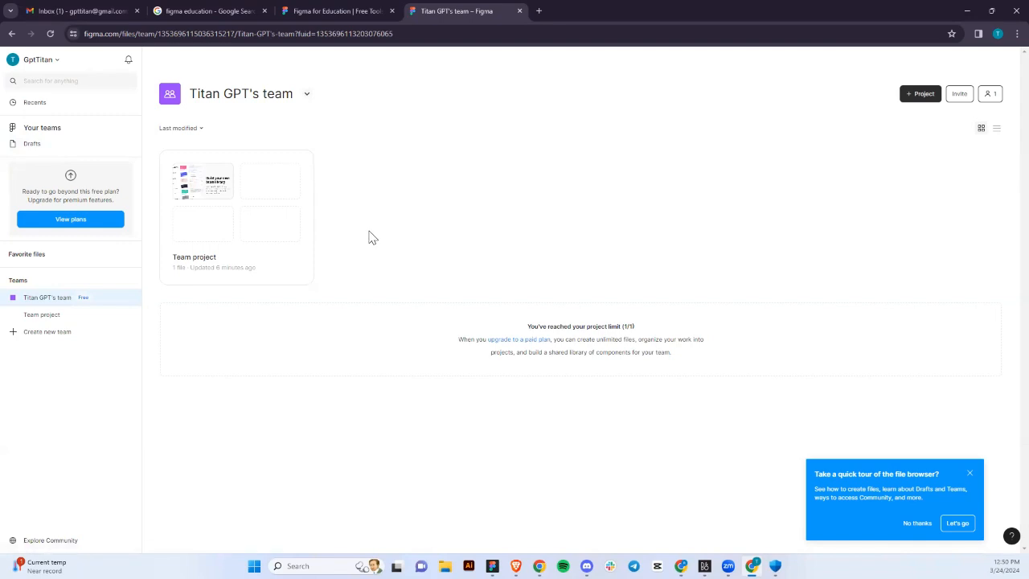
left_click(254, 267)
double_click(254, 265)
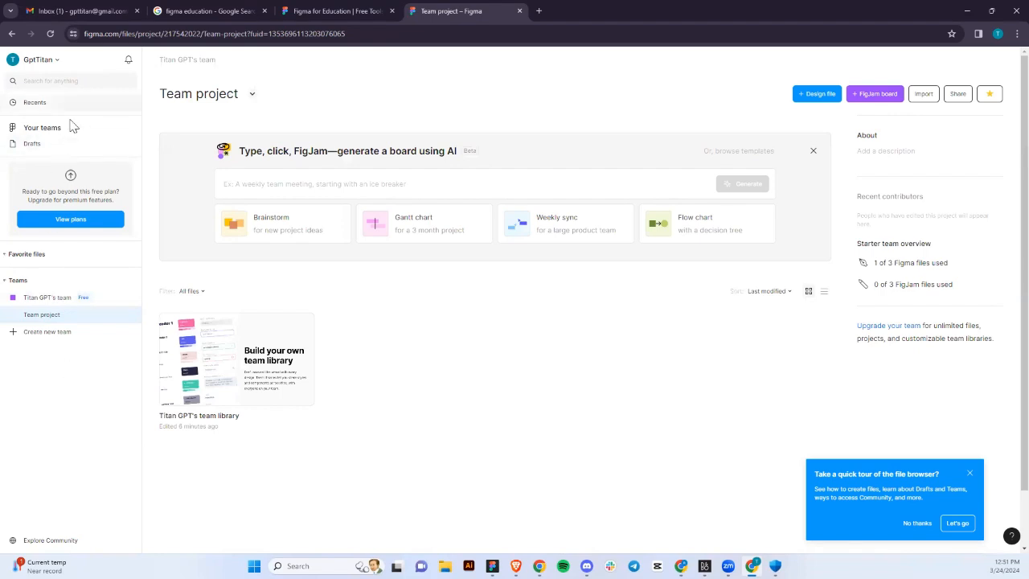
left_click(35, 103)
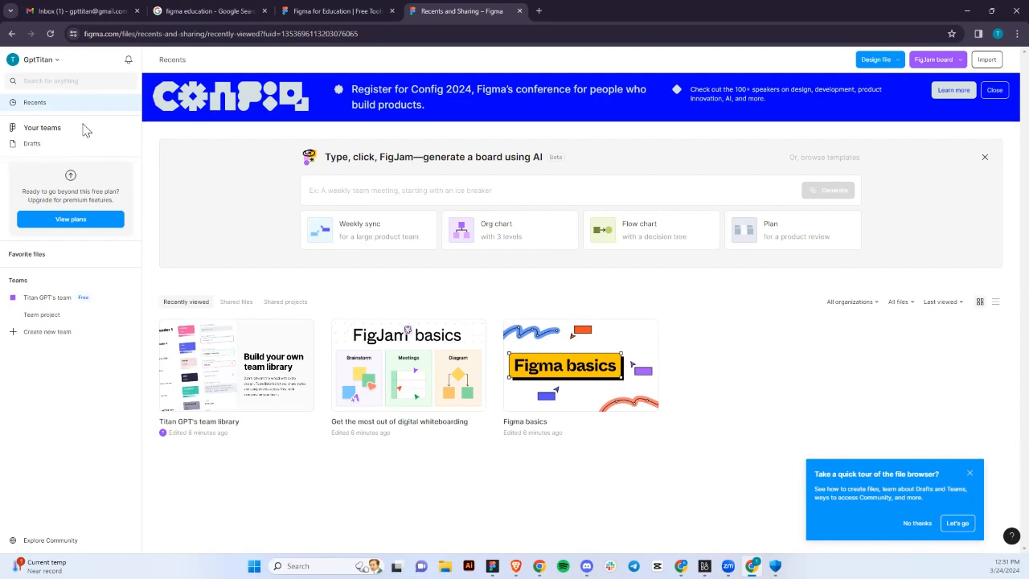
Switch to Drafts to see Figma basics and the FigJam whiteboarding board.
left_click(33, 144)
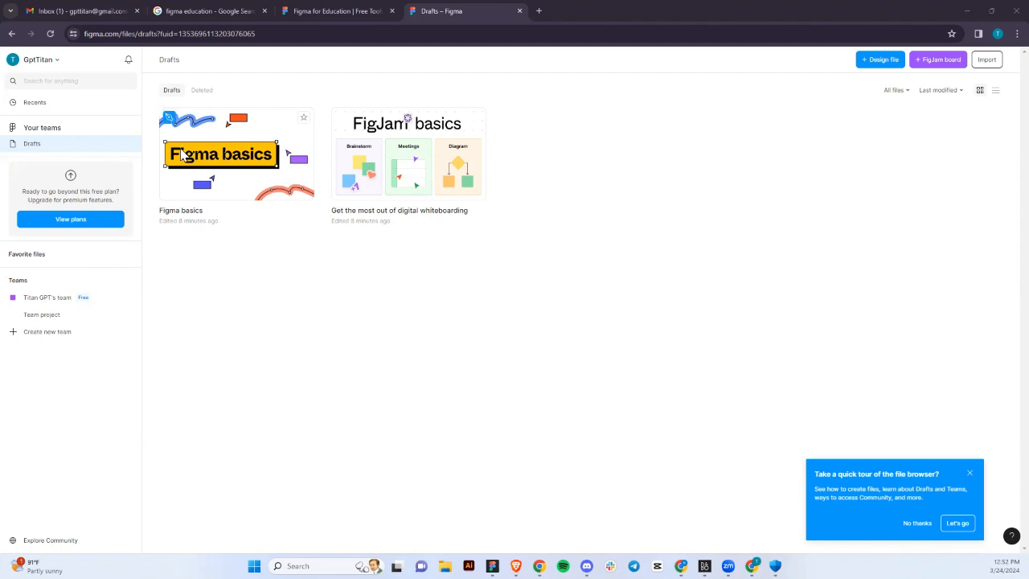
Go to the Figma for Education page and start the Get verified application.
left_click(329, 15)
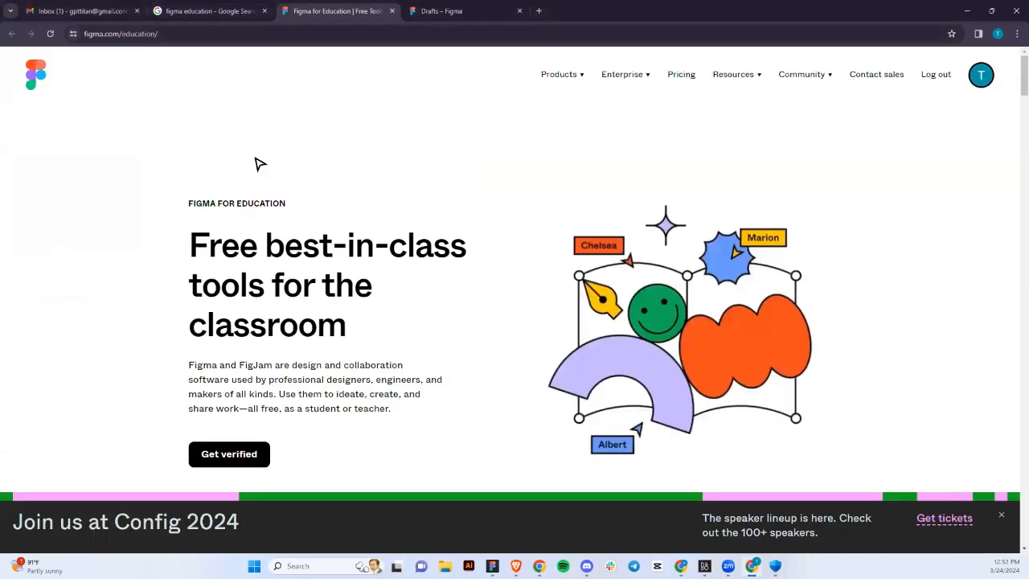
left_click(212, 13)
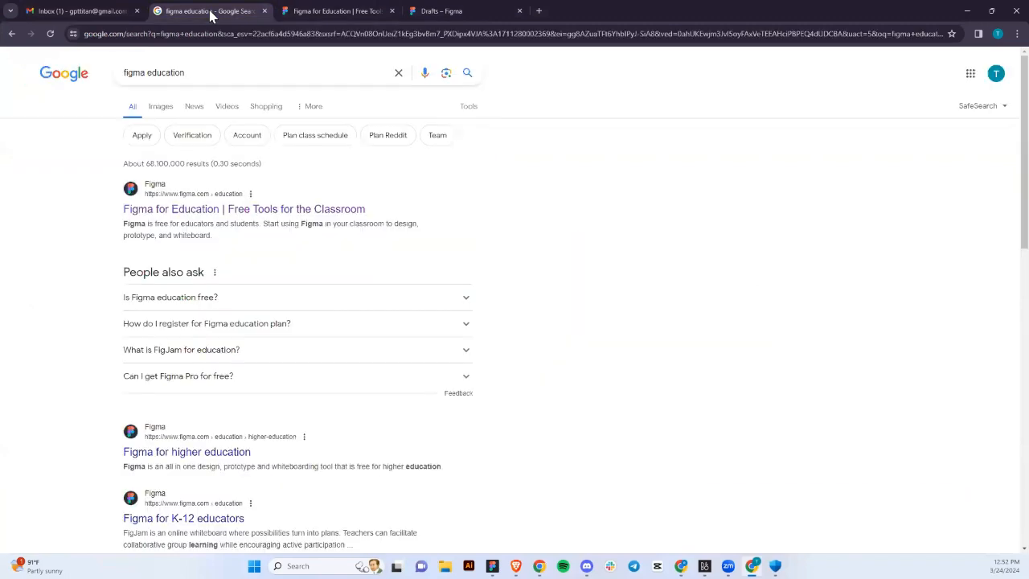
left_click(304, 20)
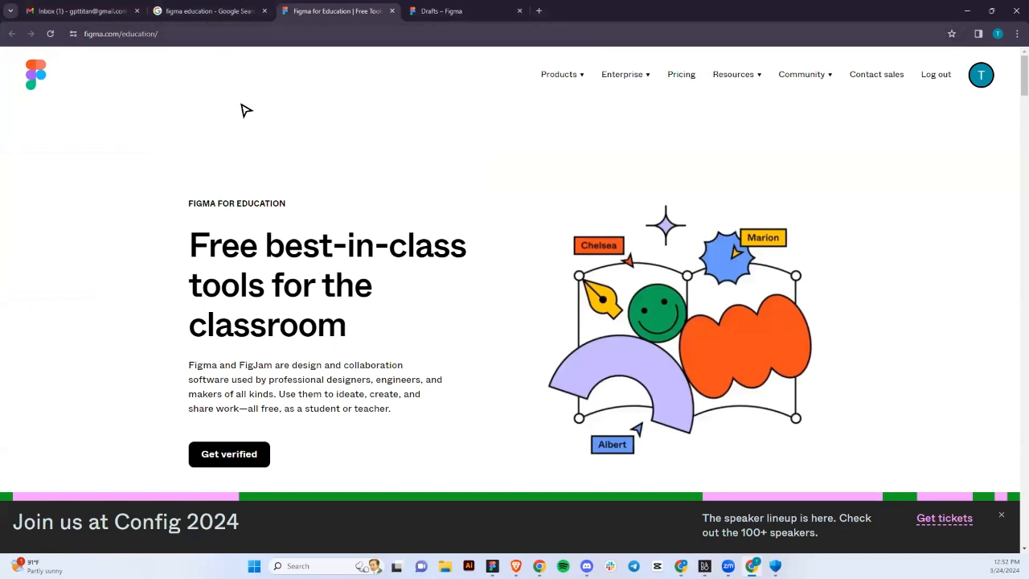
scroll(316, 274, "down", 1)
scroll(316, 273, "up", 1)
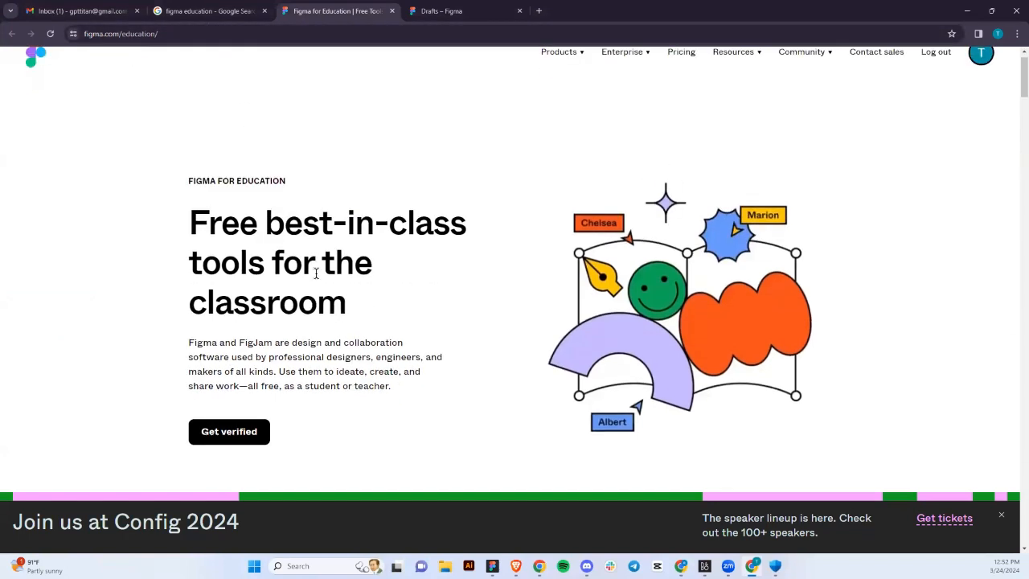
left_click(245, 431)
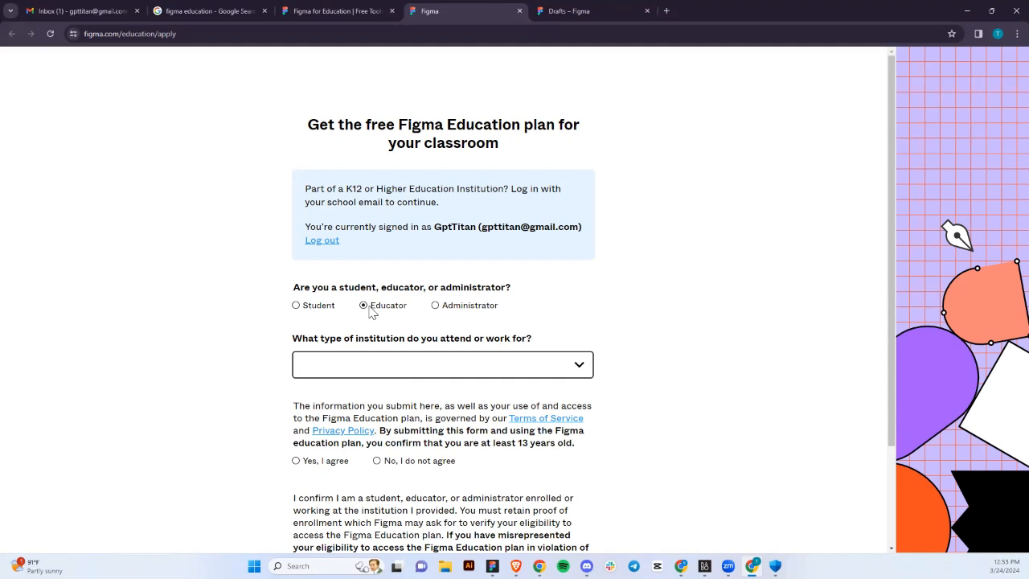
Choose Bootcamp or Online Program and enter 'to teach UI/UX Design' as the reason.
left_click(397, 376)
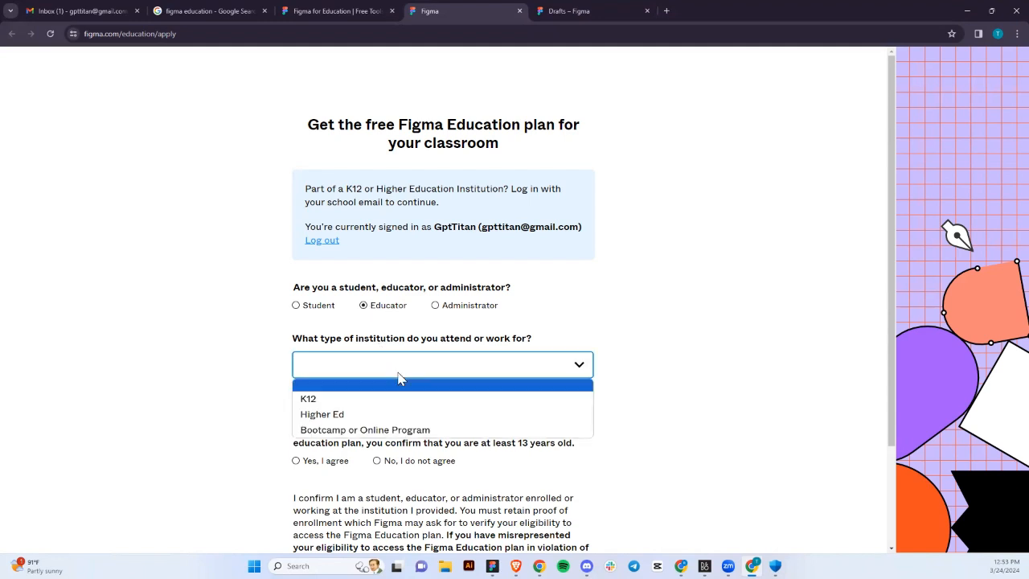
left_click(390, 429)
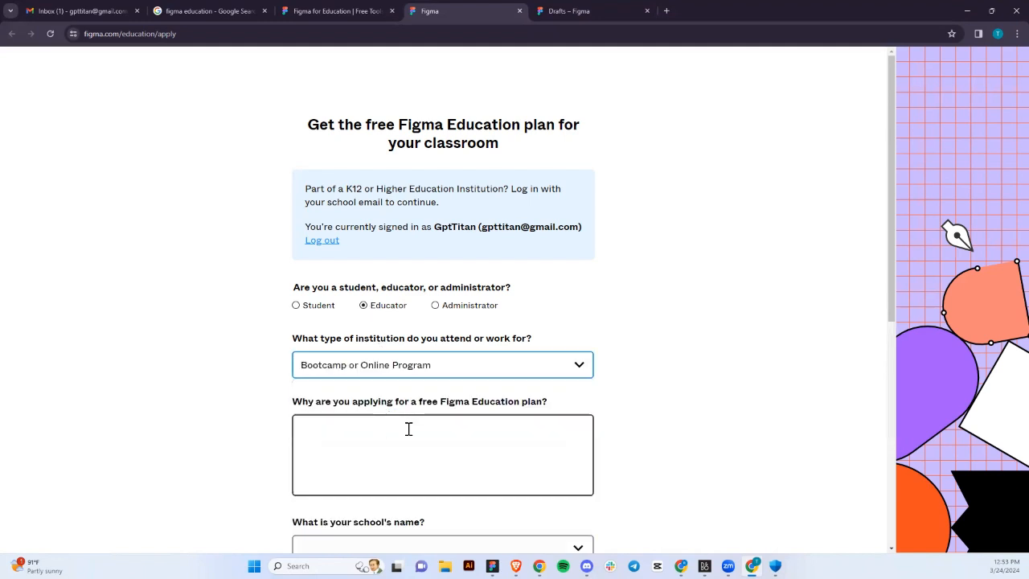
left_click(409, 430)
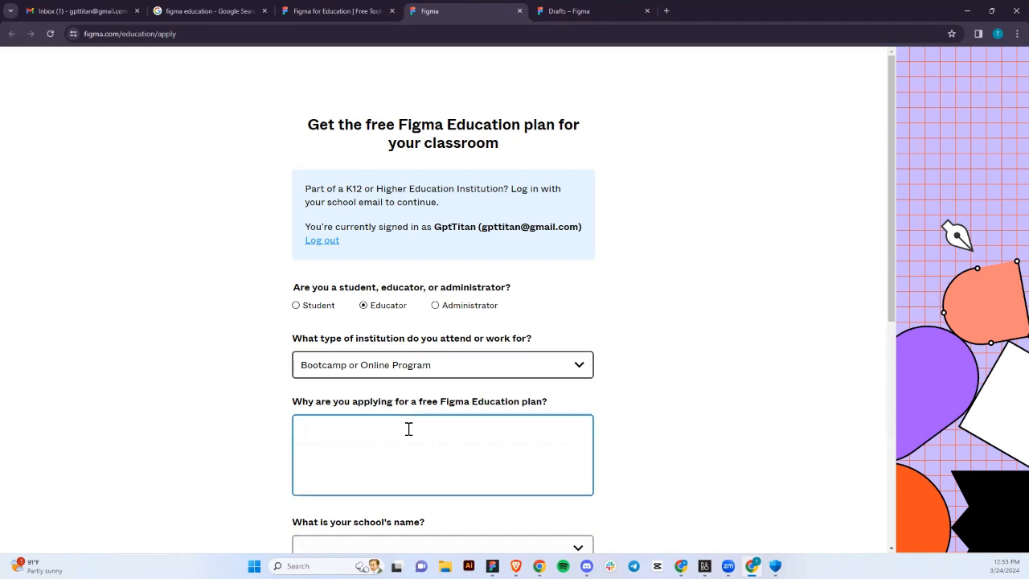
type("to")
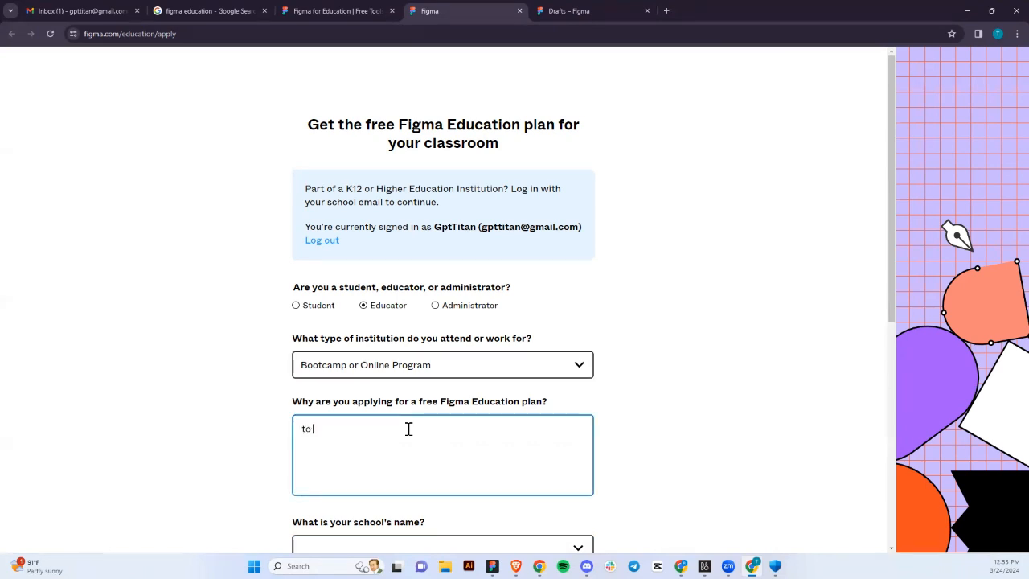
type(" teach UI/UX Design")
scroll(408, 429, "down", 2)
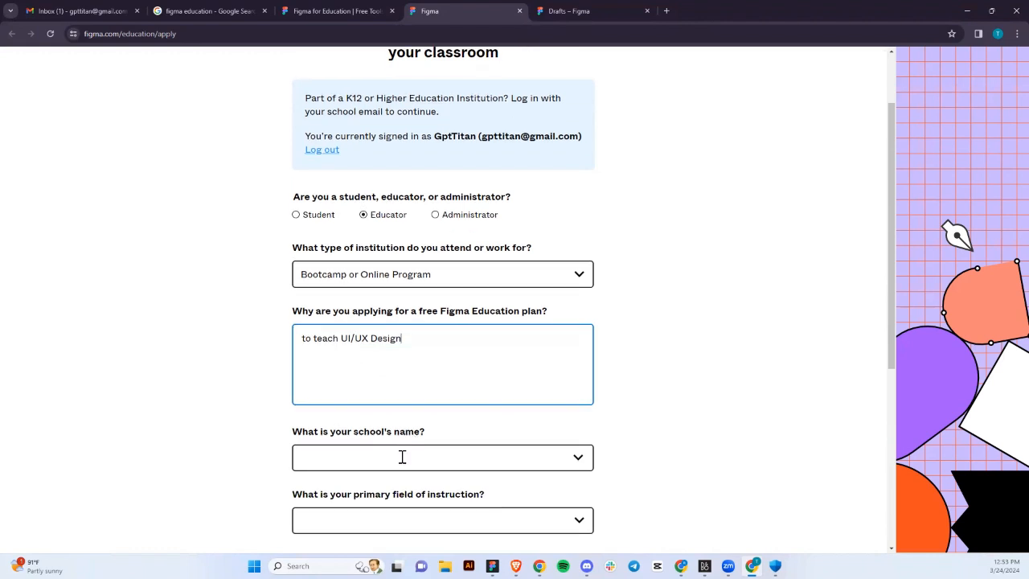
left_click(402, 457)
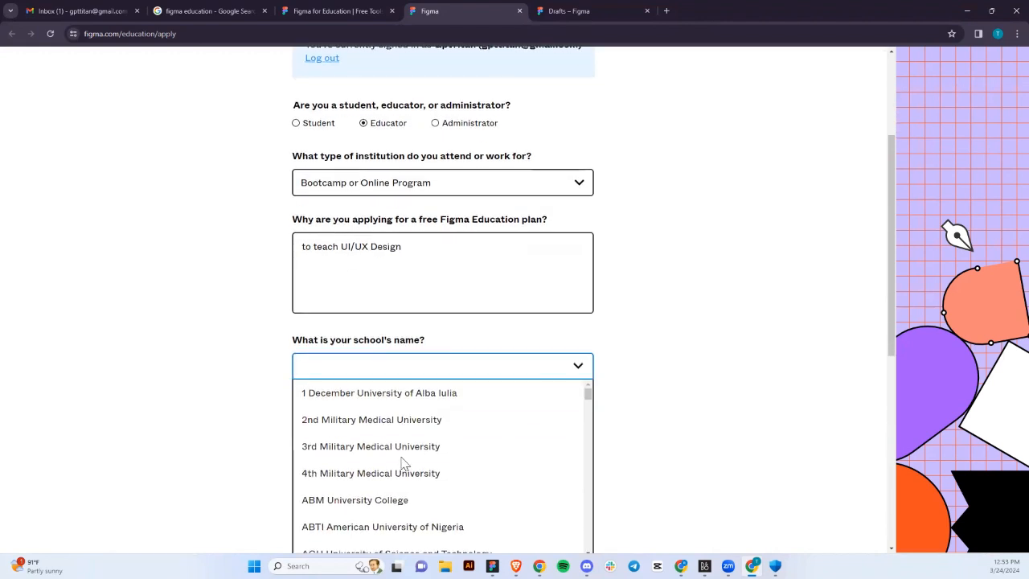
type("zur")
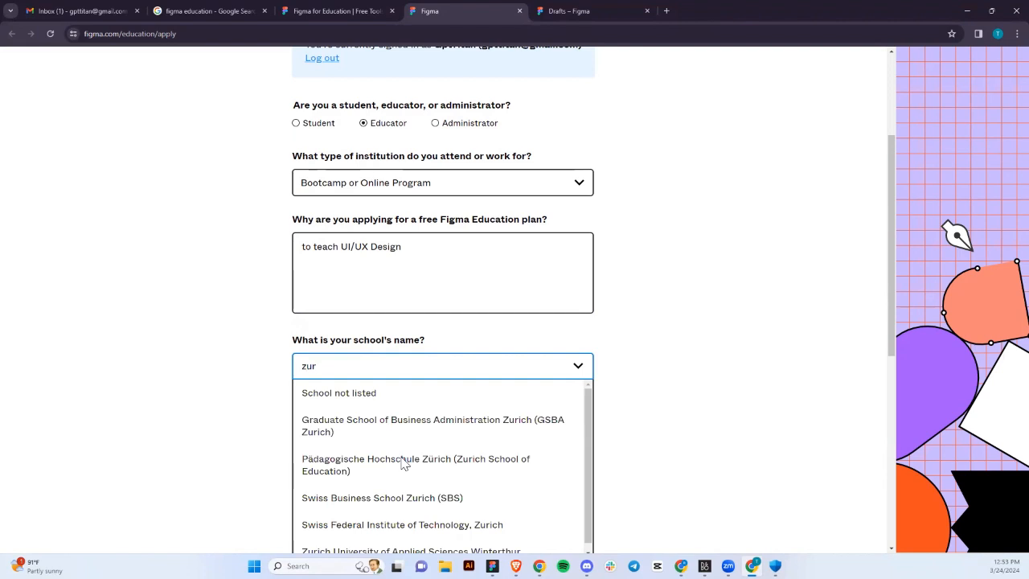
type("i t")
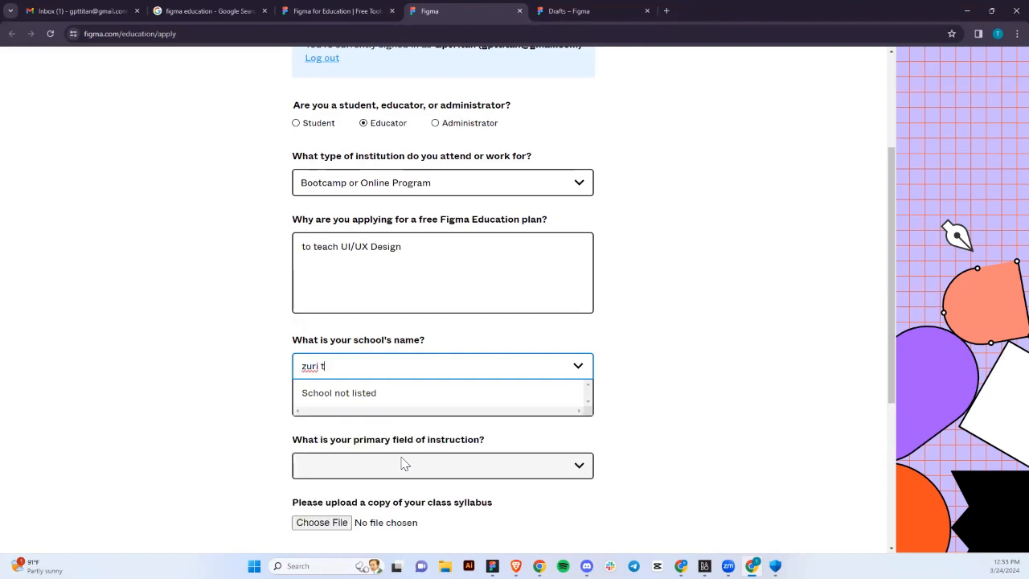
left_click(380, 397)
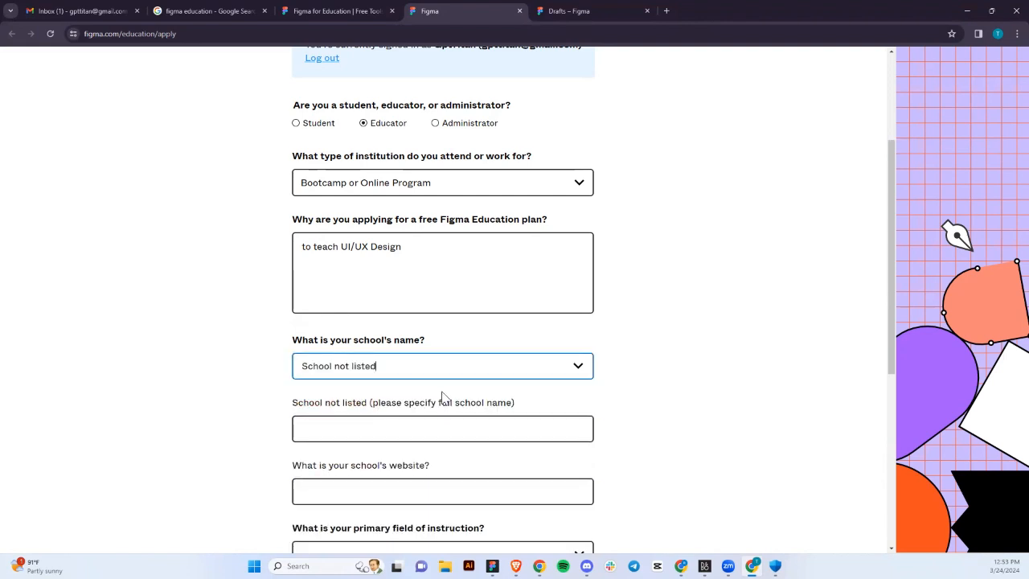
left_click_drag(429, 366, 361, 365)
scroll(452, 404, "down", 1)
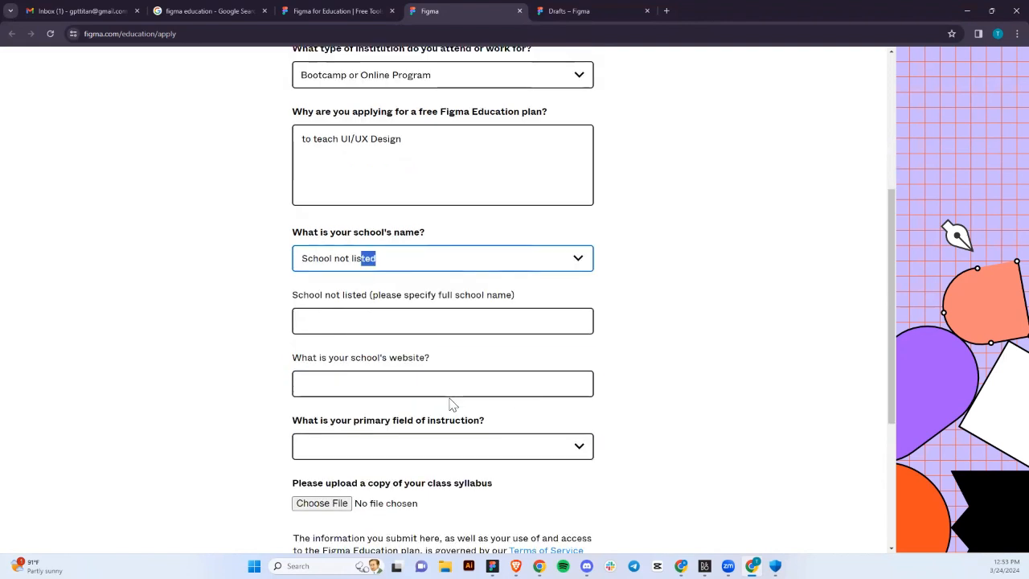
left_click(452, 319)
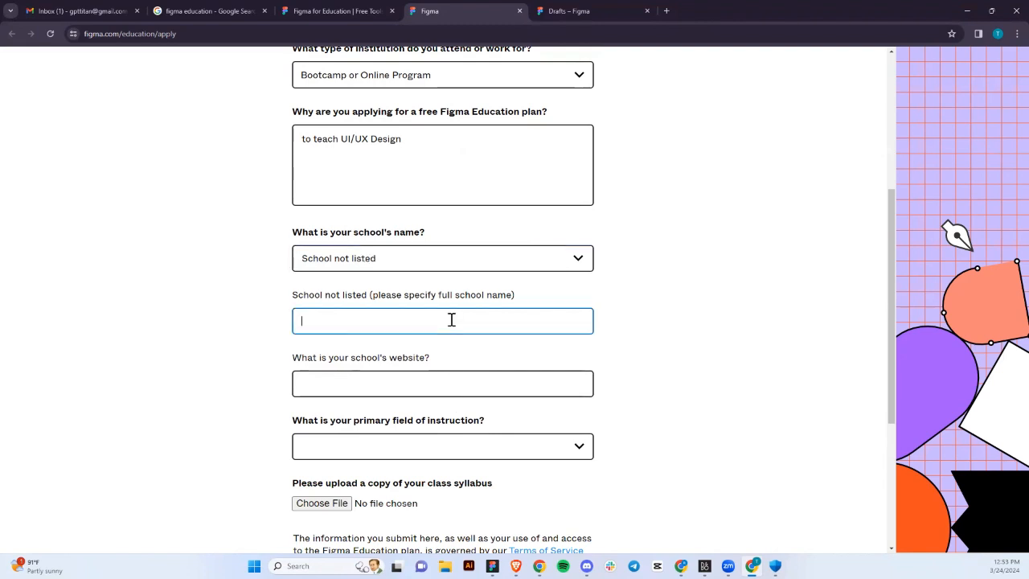
type("Zuri Trai")
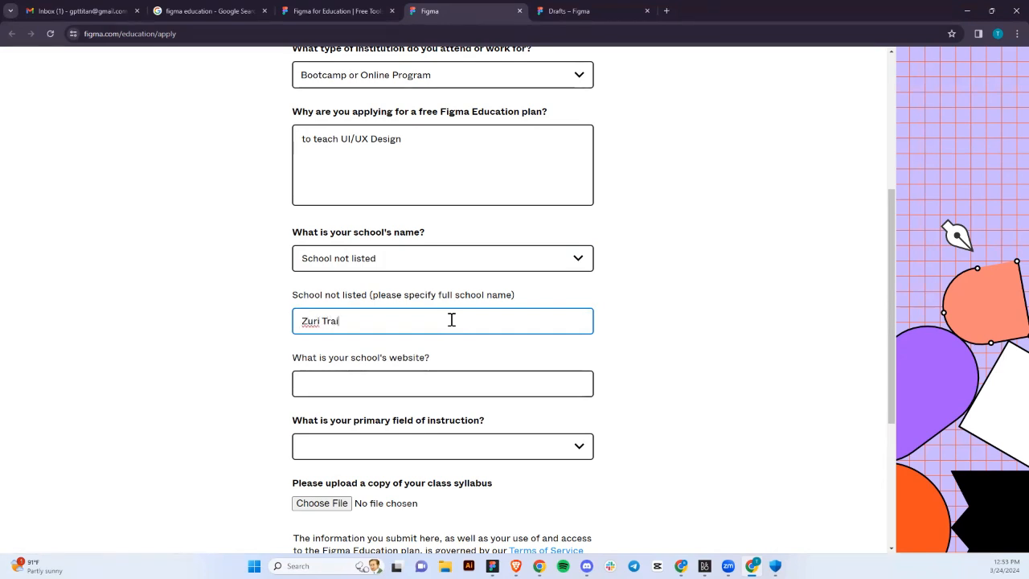
type("ning")
left_click(381, 392)
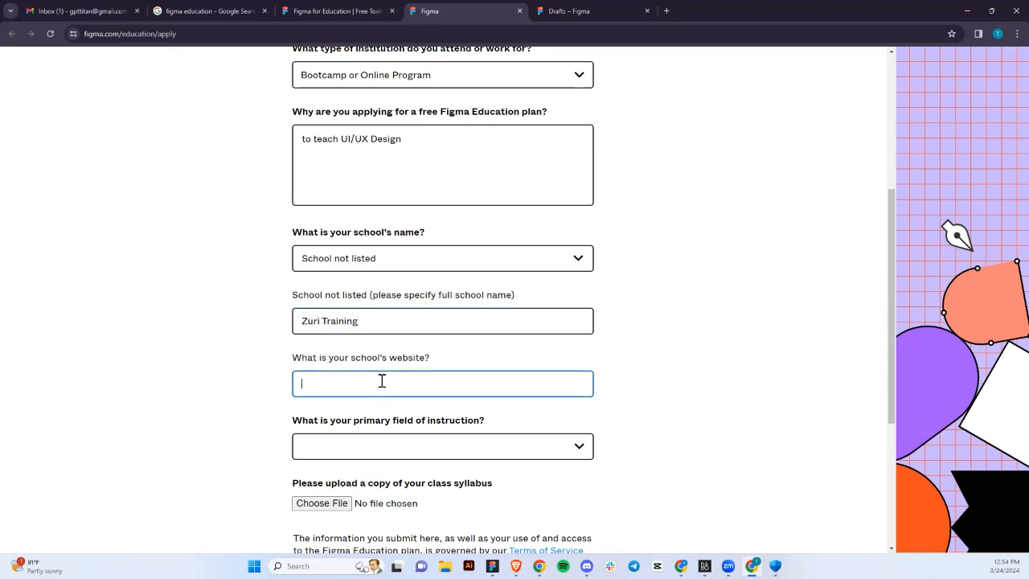
type("ww")
type("w")
type(".zur")
type("i.ci")
Pick UX/UI or Interaction Design as the primary field of instruction.
left_click(400, 451)
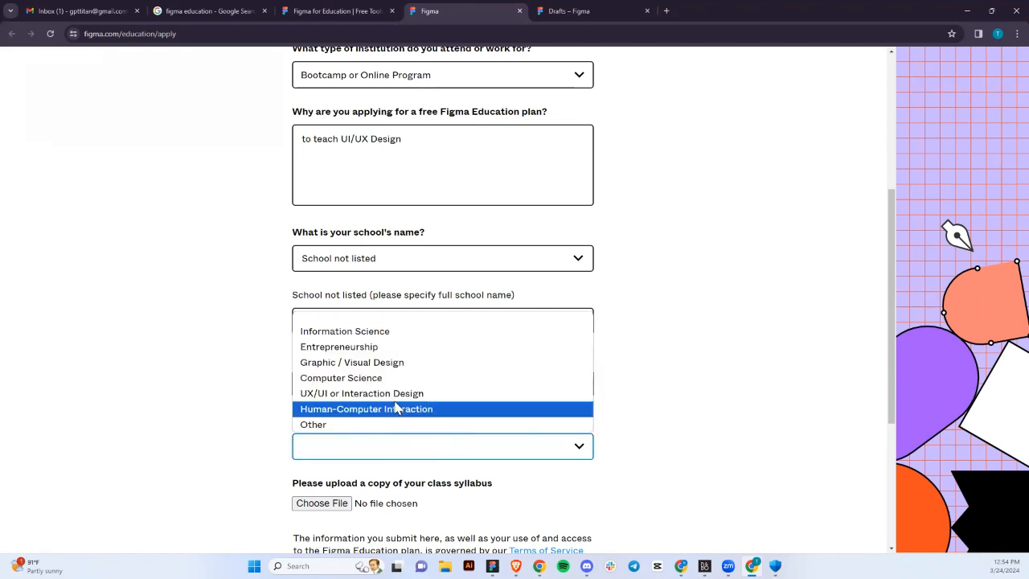
left_click(398, 397)
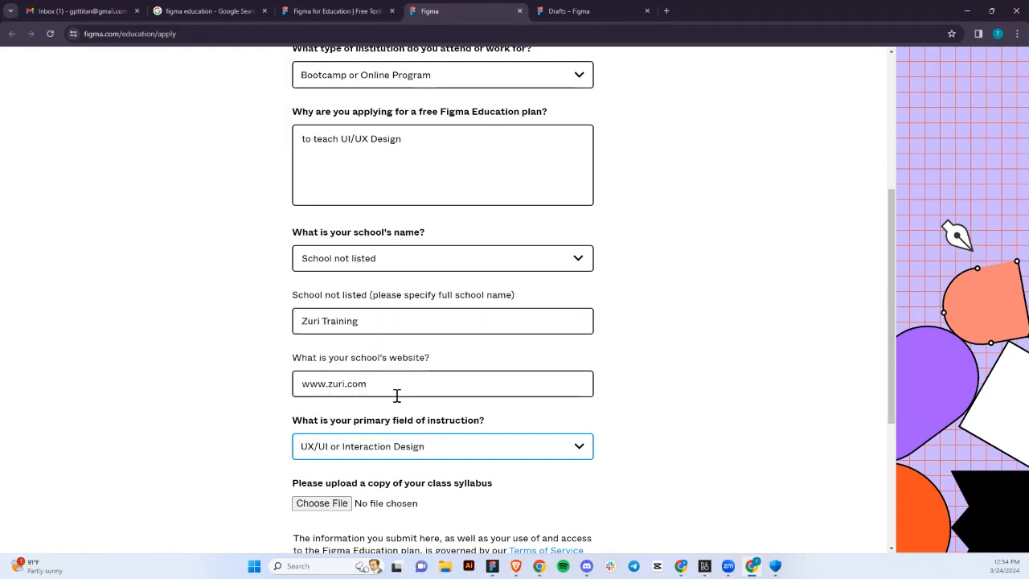
scroll(391, 476, "down", 1)
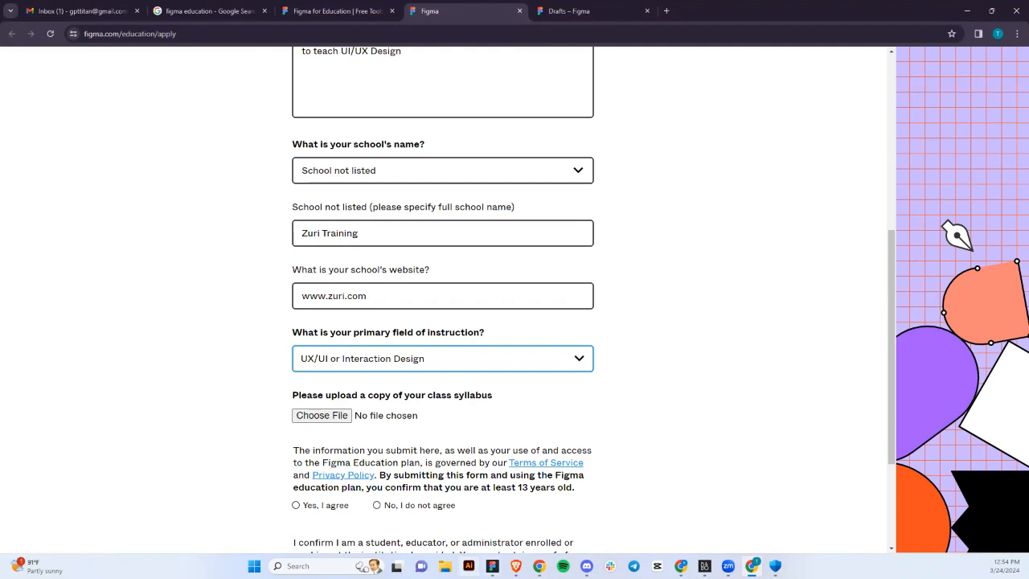
mouse_move(492, 566)
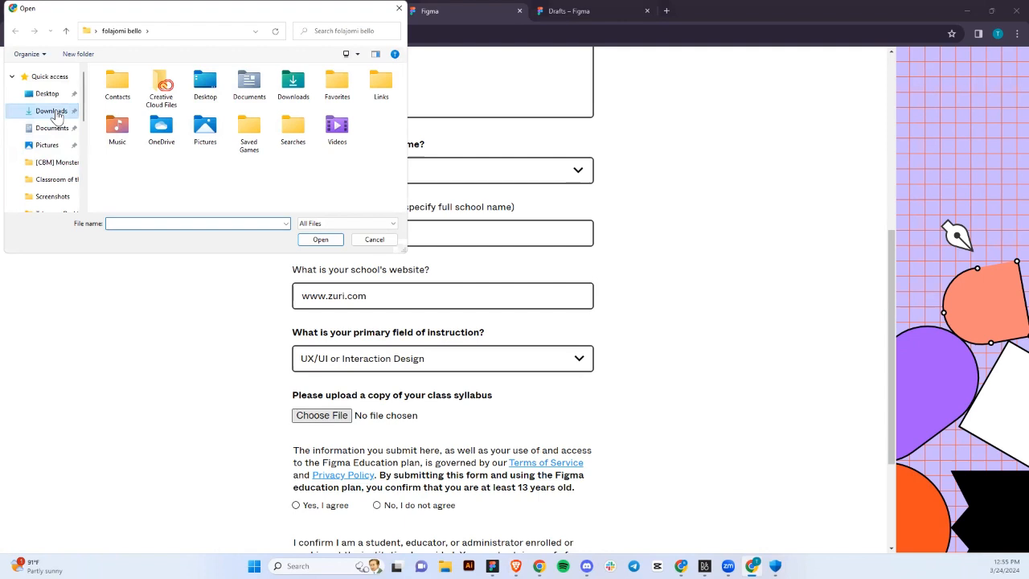
Attach Screenshot 2024-03-24 125541.png from Pictures > Screenshots as the syllabus.
left_click(54, 115)
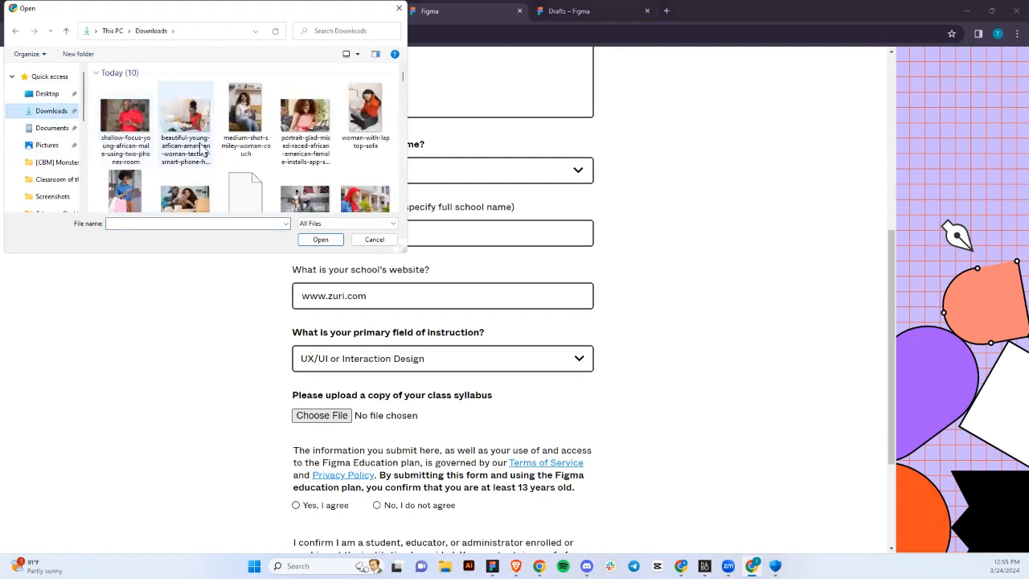
scroll(201, 147, "down", 5)
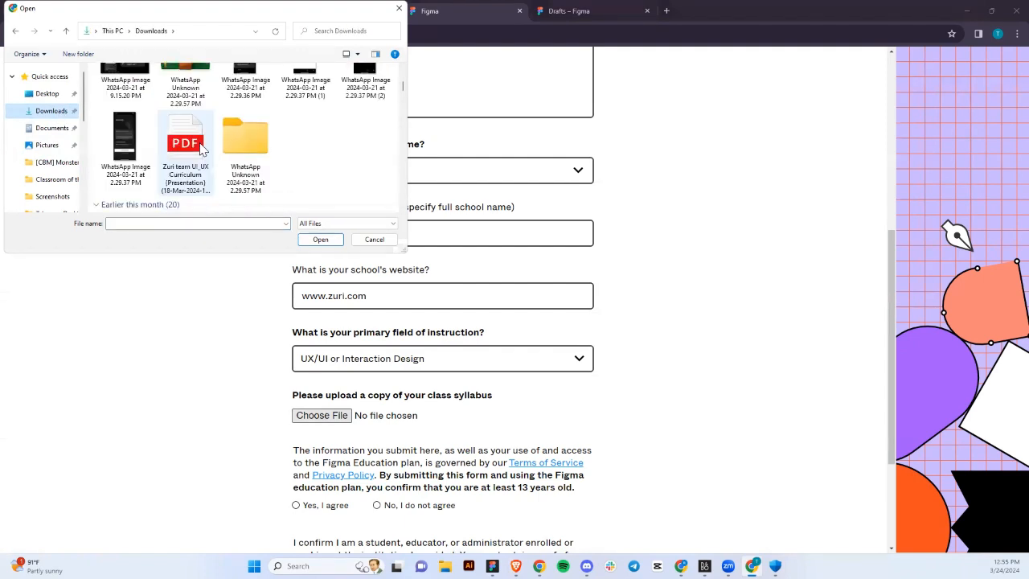
scroll(201, 149, "up", 1)
scroll(201, 149, "down", 1)
scroll(201, 148, "up", 5)
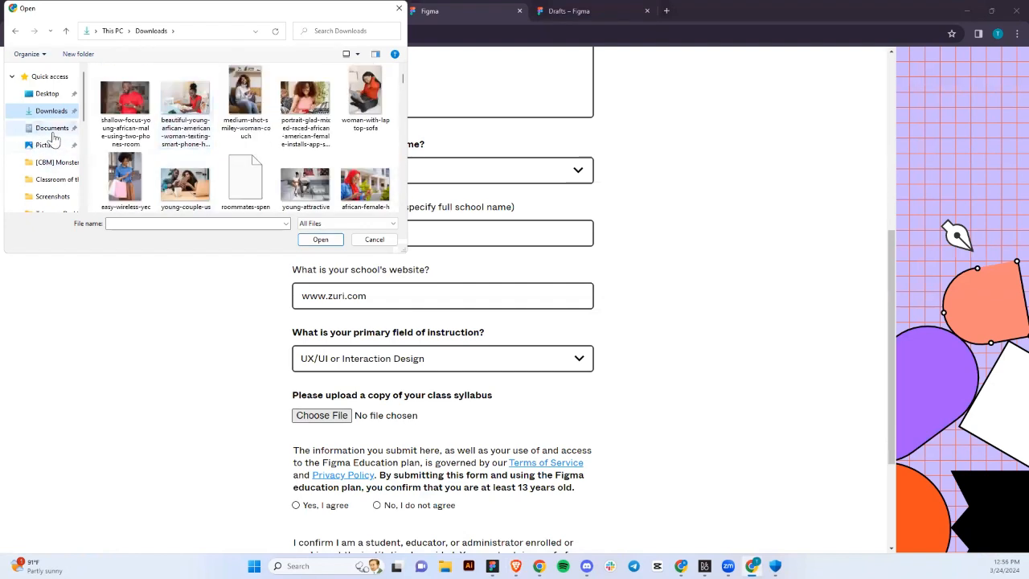
scroll(52, 138, "down", 1)
left_click(50, 159)
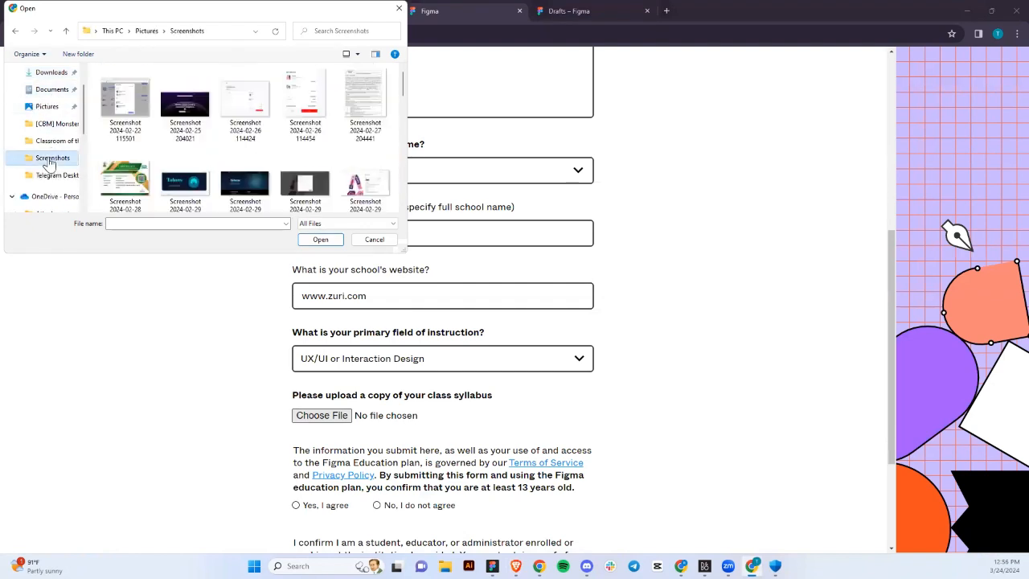
scroll(193, 166, "down", 10)
left_click(141, 173)
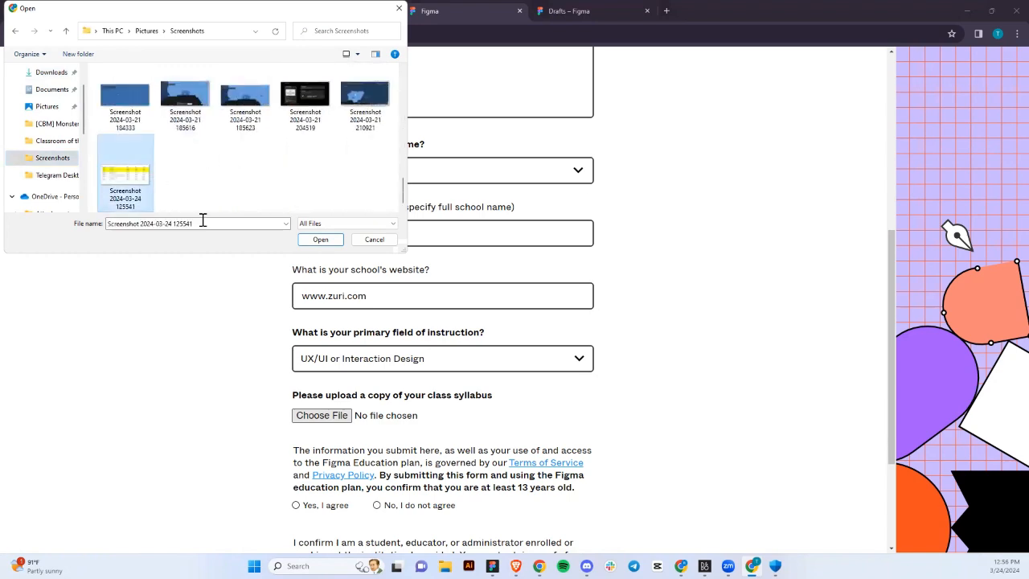
left_click(330, 241)
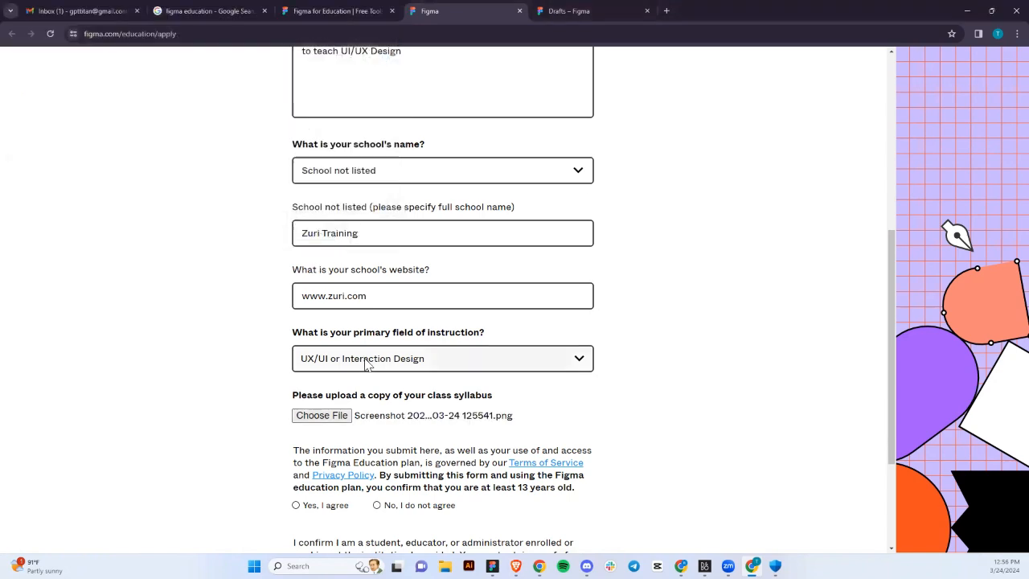
Select 'Yes, I agree' for the age-13 terms statement and scroll through the answers.
scroll(367, 370, "down", 3)
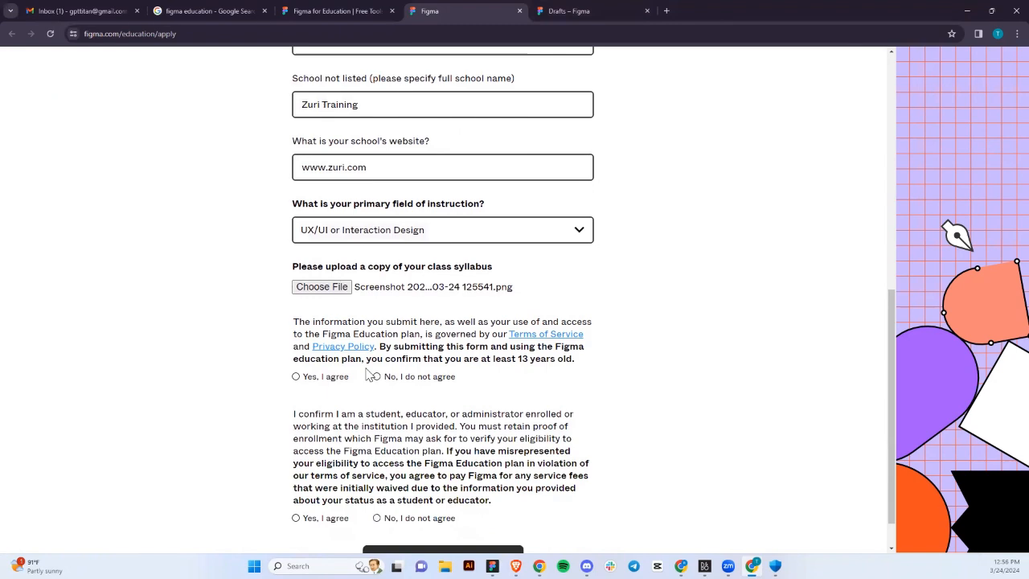
left_click(306, 378)
scroll(304, 380, "down", 1)
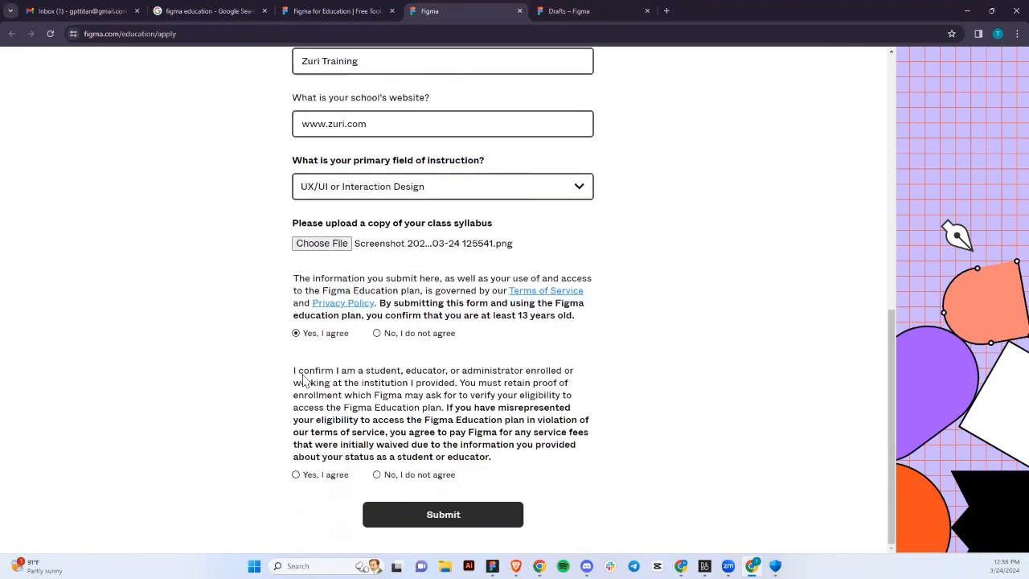
scroll(305, 386, "up", 7)
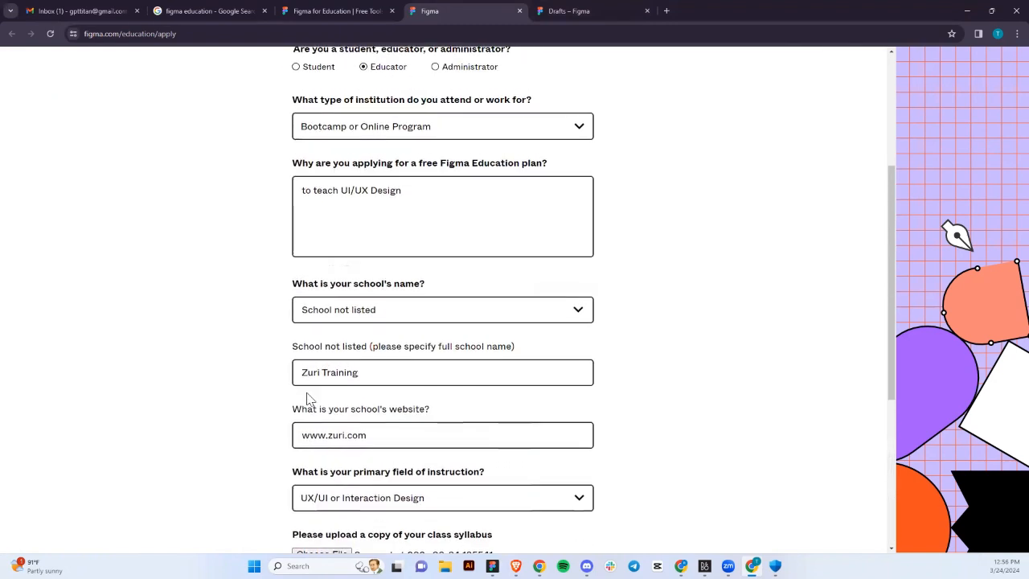
scroll(308, 397, "up", 3)
scroll(308, 398, "down", 1)
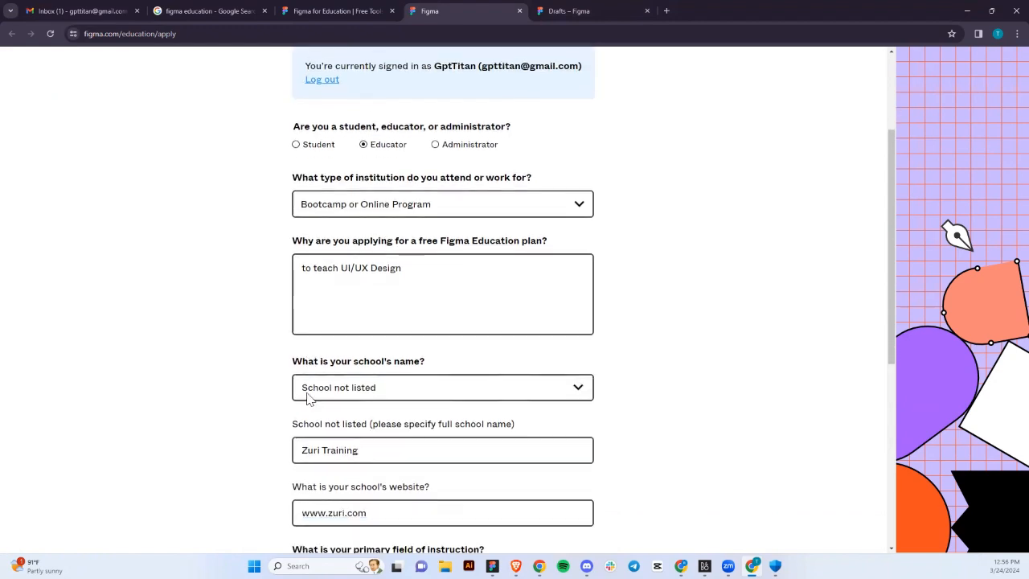
scroll(308, 399, "down", 5)
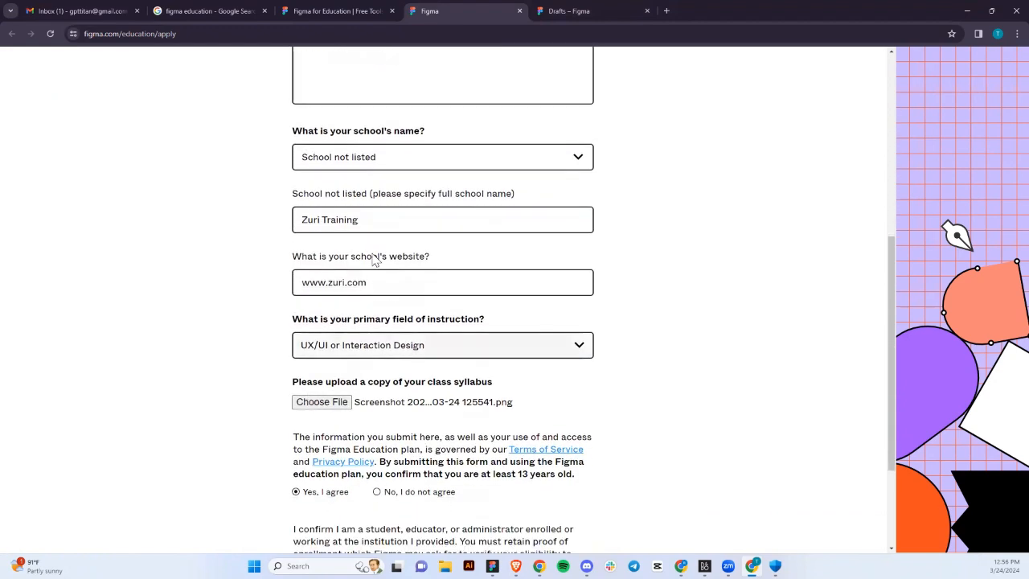
scroll(375, 331, "up", 1)
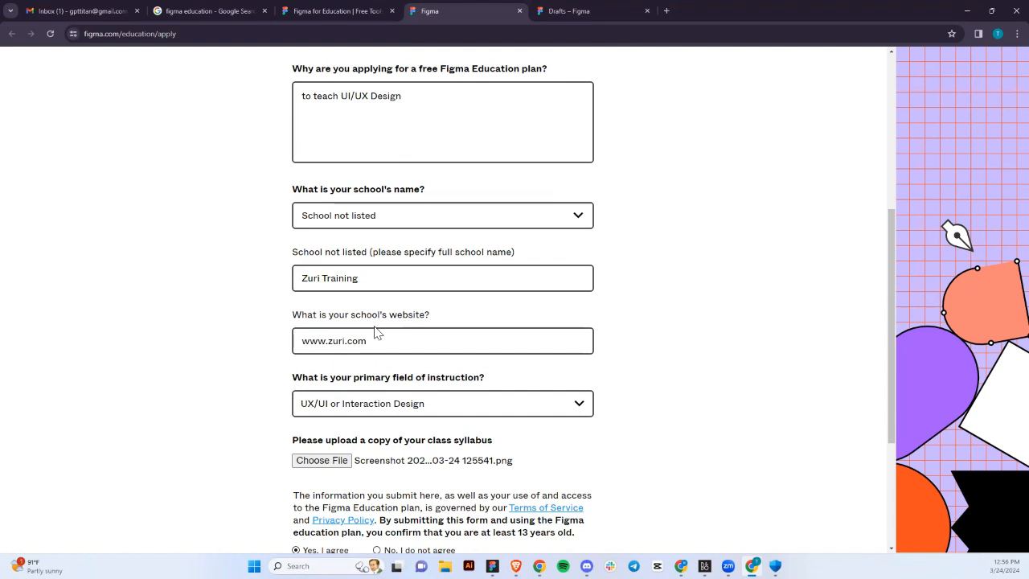
scroll(377, 332, "down", 3)
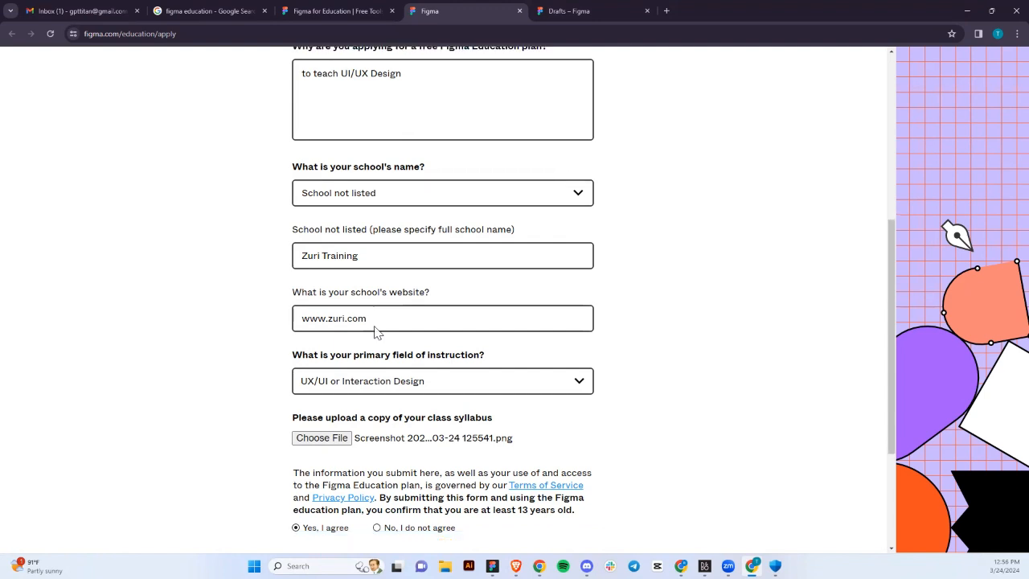
scroll(376, 331, "down", 1)
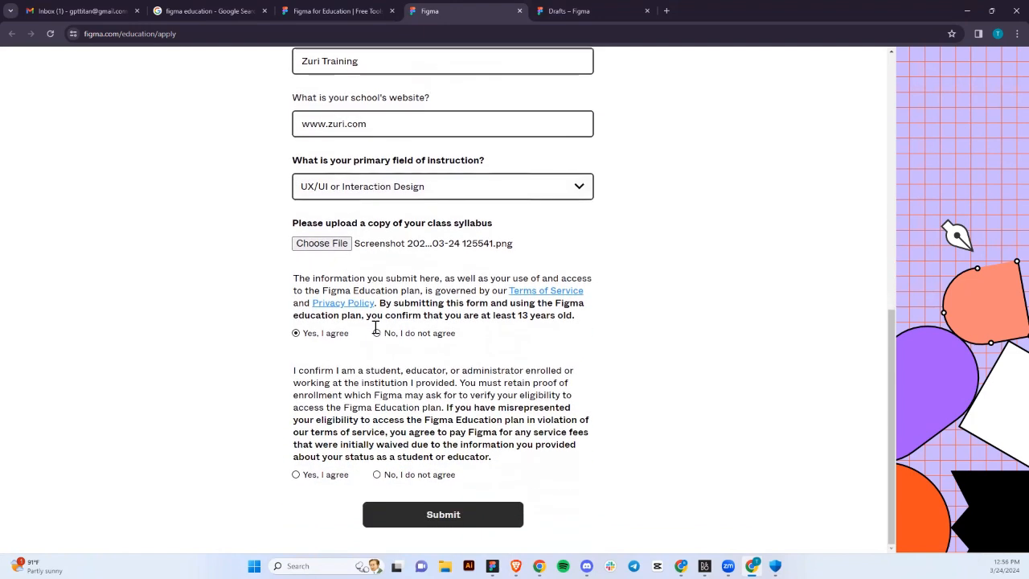
scroll(377, 332, "up", 1)
scroll(376, 332, "up", 2)
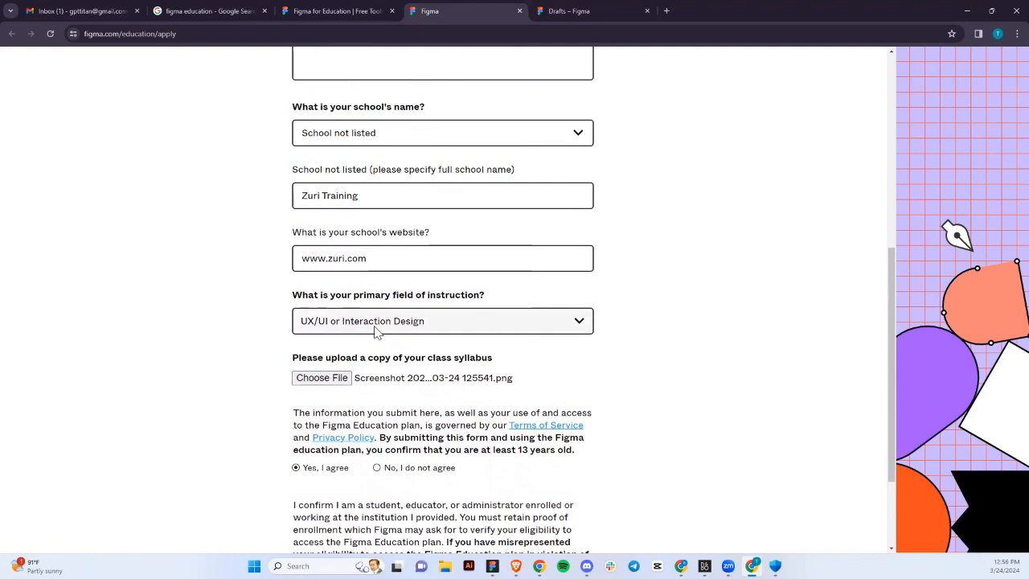
scroll(378, 328, "up", 1)
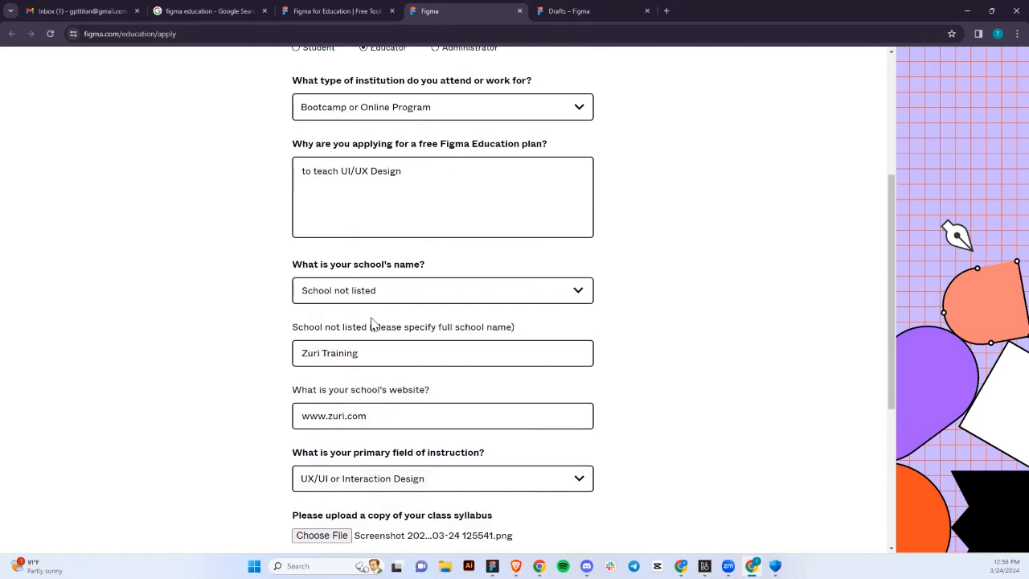
scroll(372, 324, "up", 3)
scroll(372, 323, "down", 1)
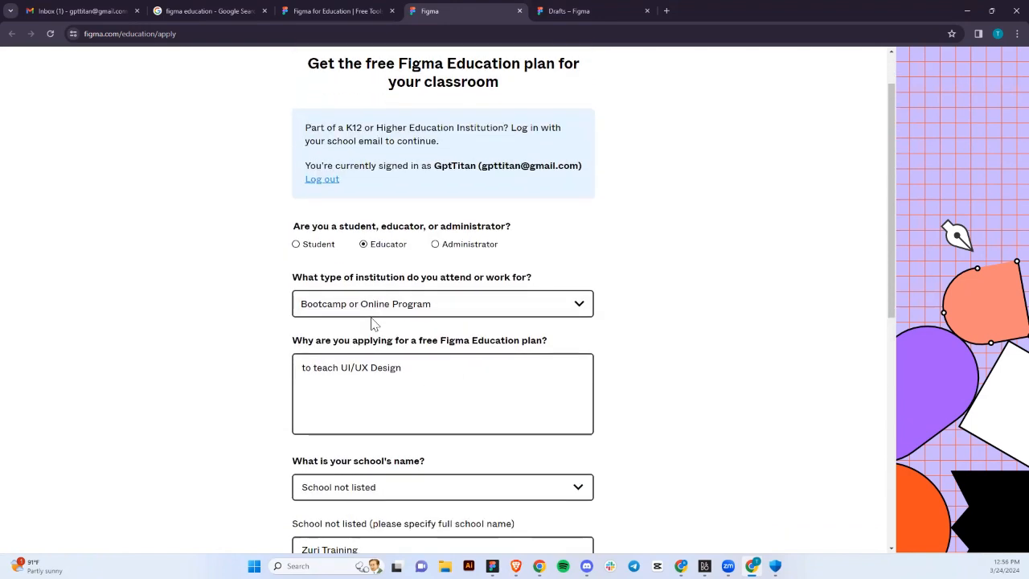
Switch the applicant role to Student and change the reason to 'to learn UI/UX Design'.
left_click(306, 249)
scroll(341, 325, "down", 2)
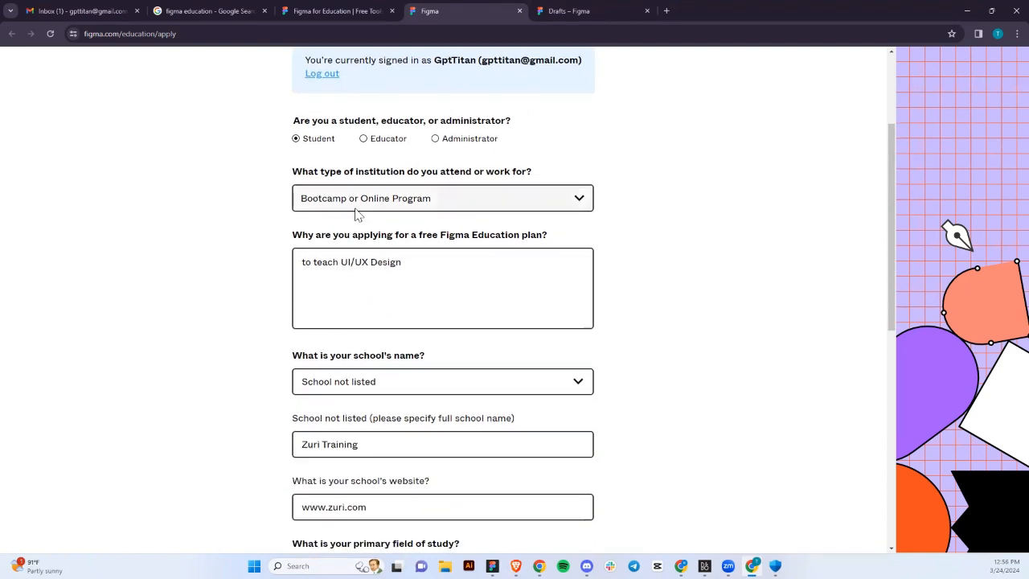
left_click(406, 278)
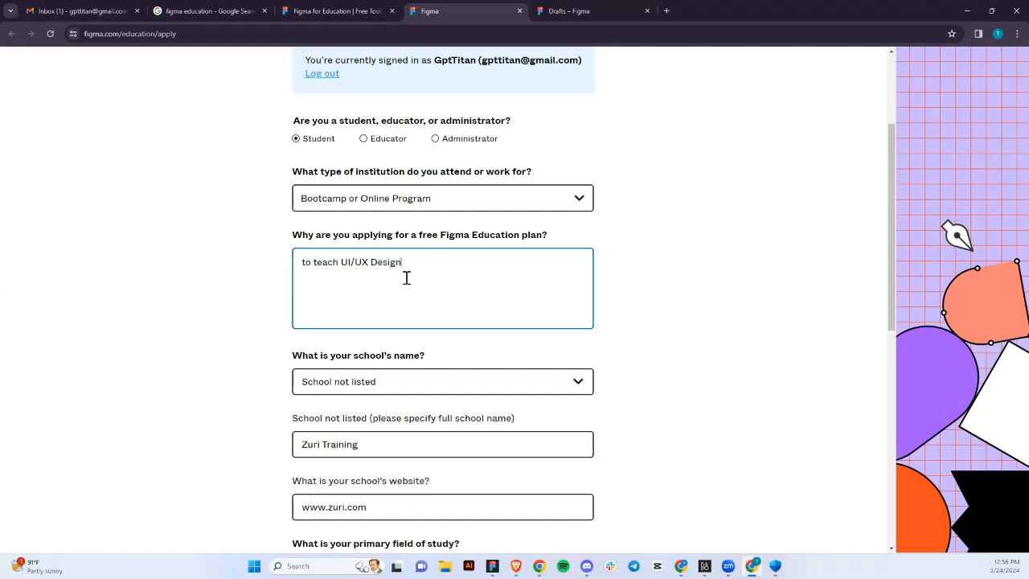
left_click_drag(407, 278, 226, 256)
type("to")
type("learn UI/UX Design")
scroll(225, 255, "down", 1)
scroll(264, 200, "down", 1)
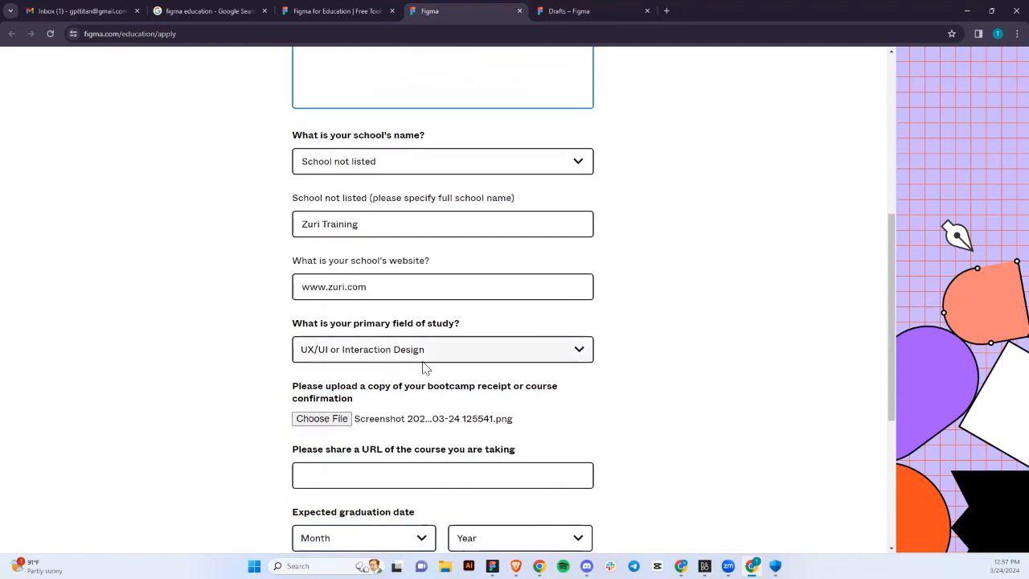
scroll(420, 362, "down", 1)
scroll(402, 367, "down", 1)
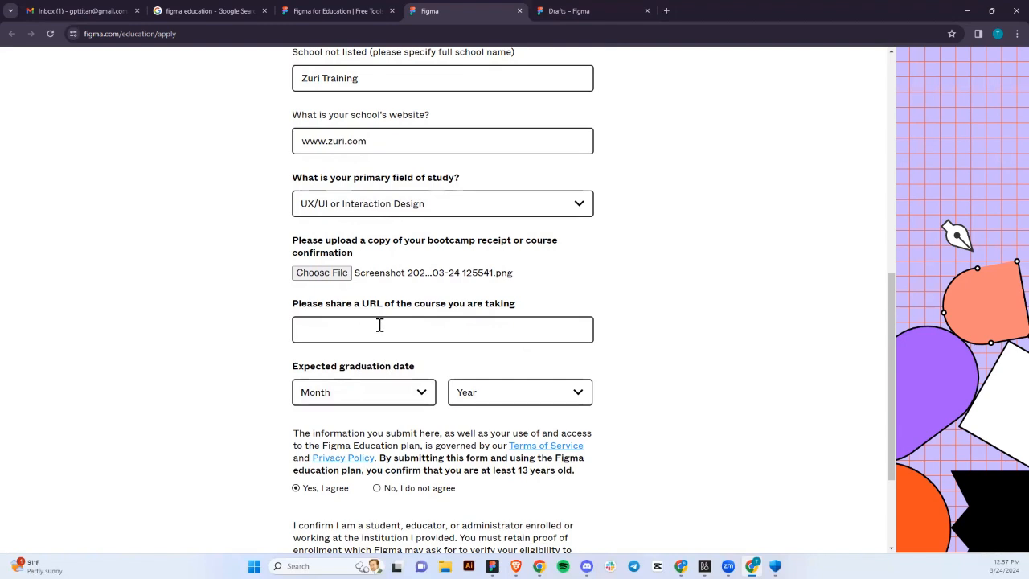
Click into the course URL field and view the graduation year choices.
left_click(468, 328)
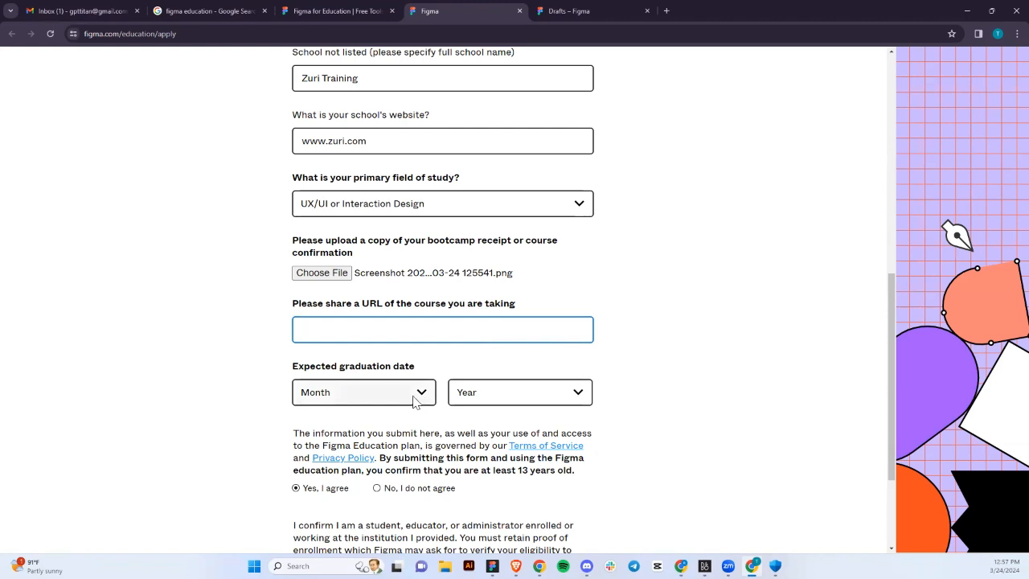
left_click(466, 402)
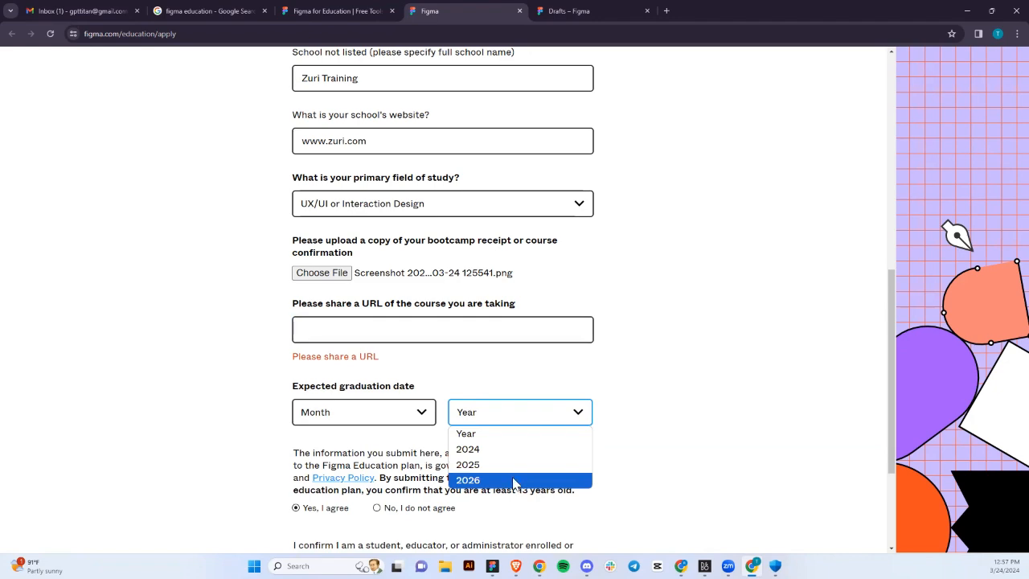
scroll(440, 301, "up", 6)
Switch the role back to Educator and change the reason to 'to teach UI/UX Design'.
left_click(445, 281)
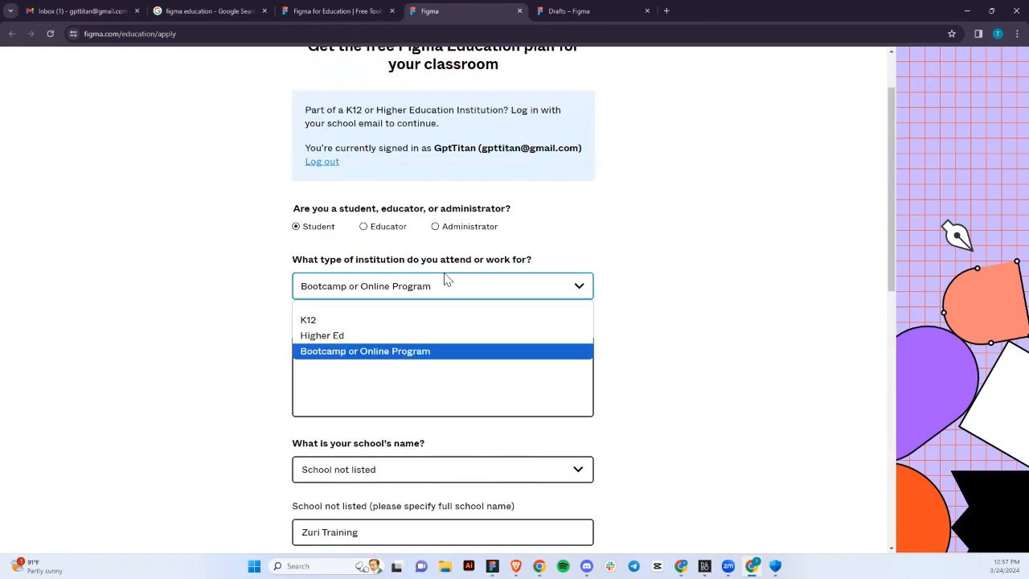
left_click(387, 233)
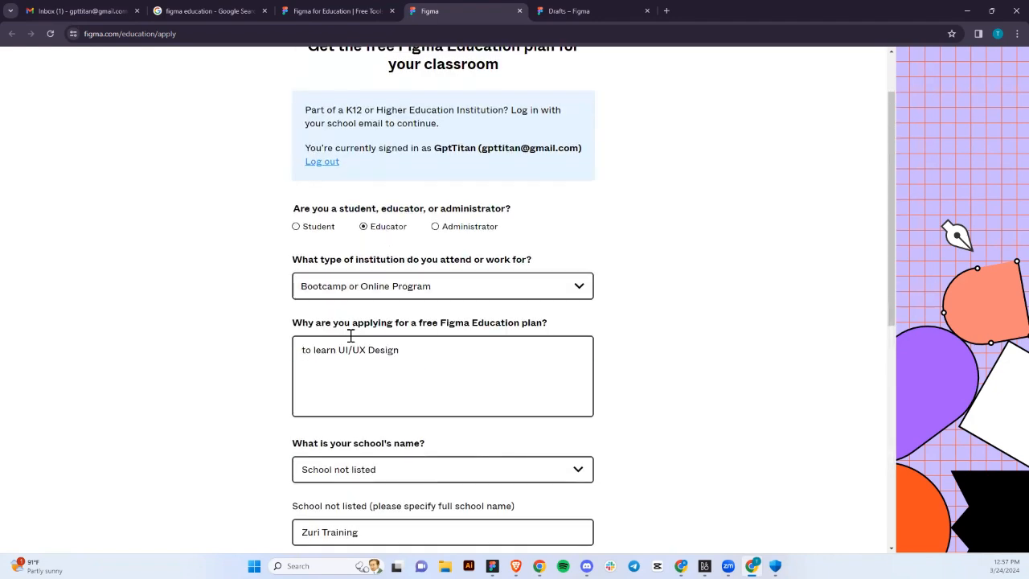
scroll(384, 374, "down", 1)
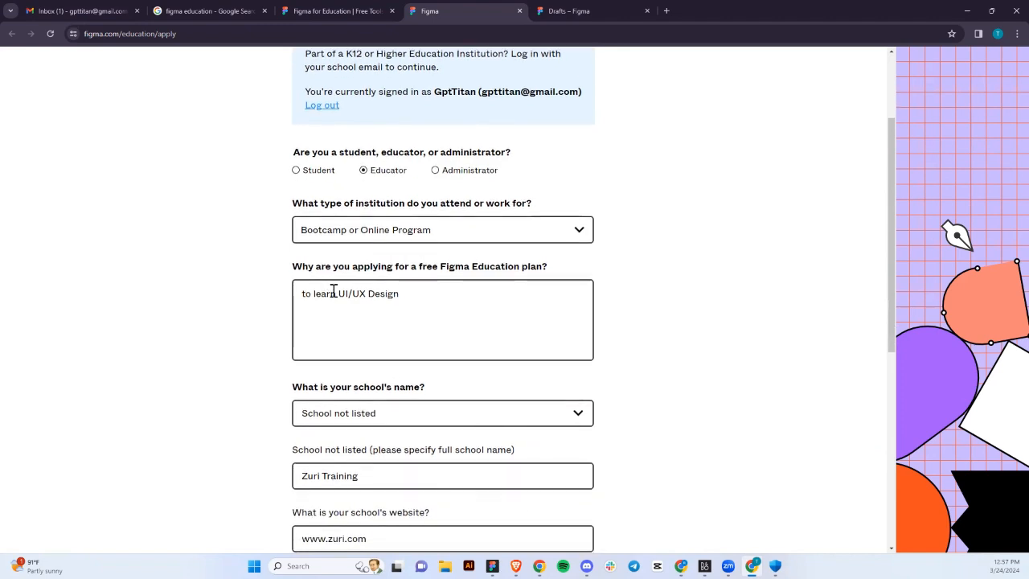
left_click_drag(335, 293, 313, 293)
type("teach")
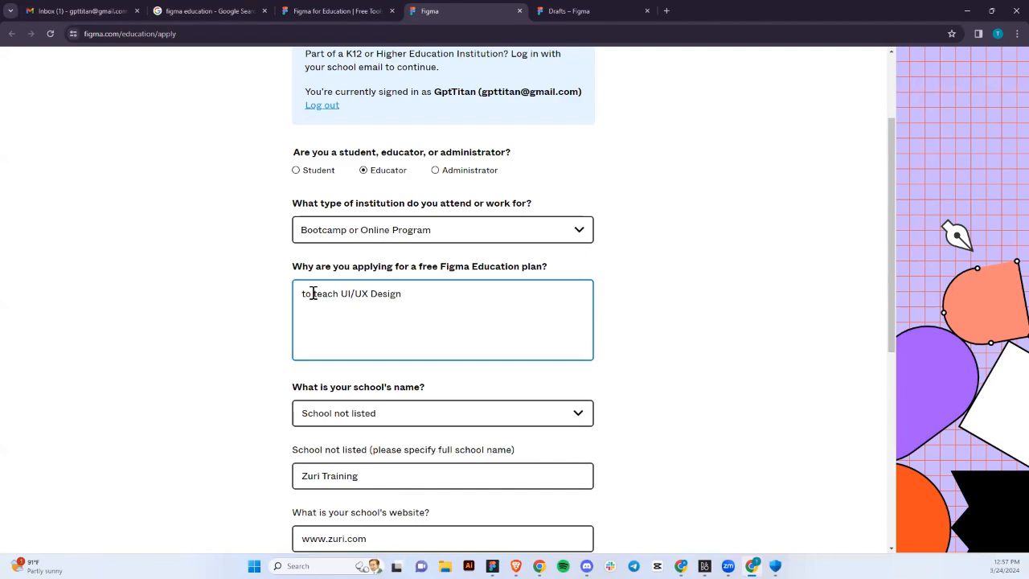
Agree to the eligibility confirmation statement.
scroll(387, 406, "down", 3)
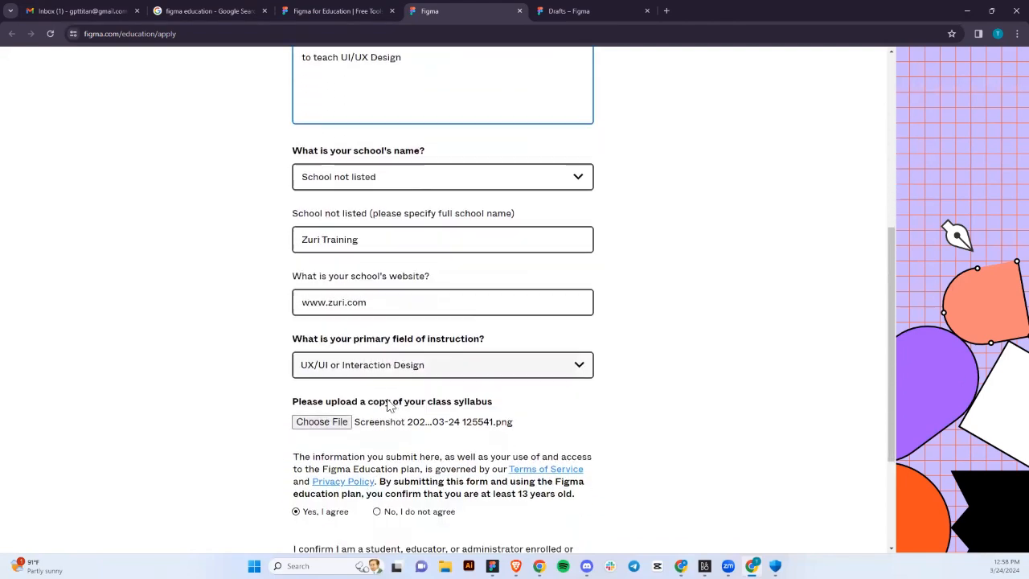
scroll(387, 406, "down", 3)
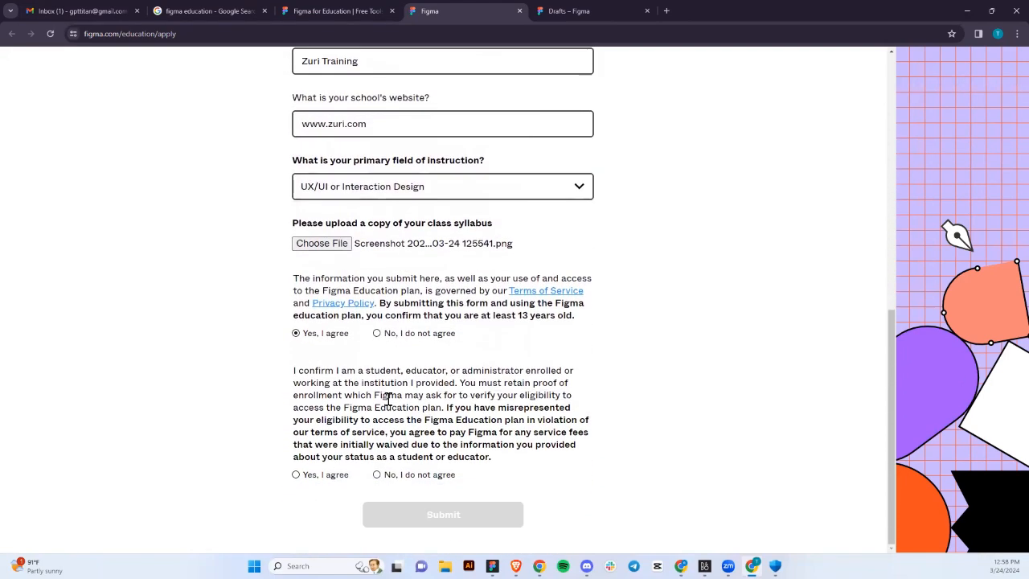
left_click(296, 475)
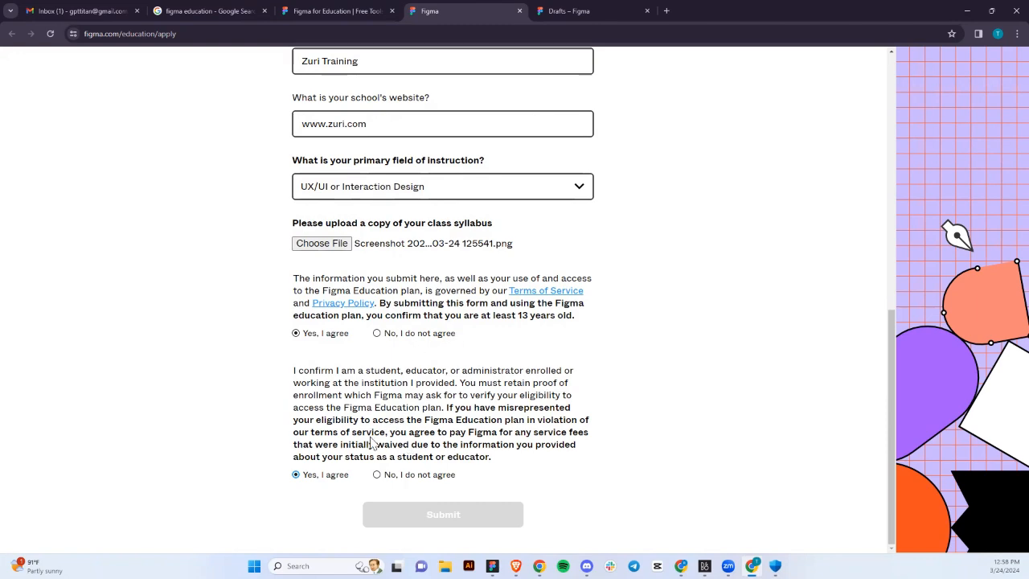
Scroll back through the form and open the school-name dropdown list.
scroll(367, 382, "up", 3)
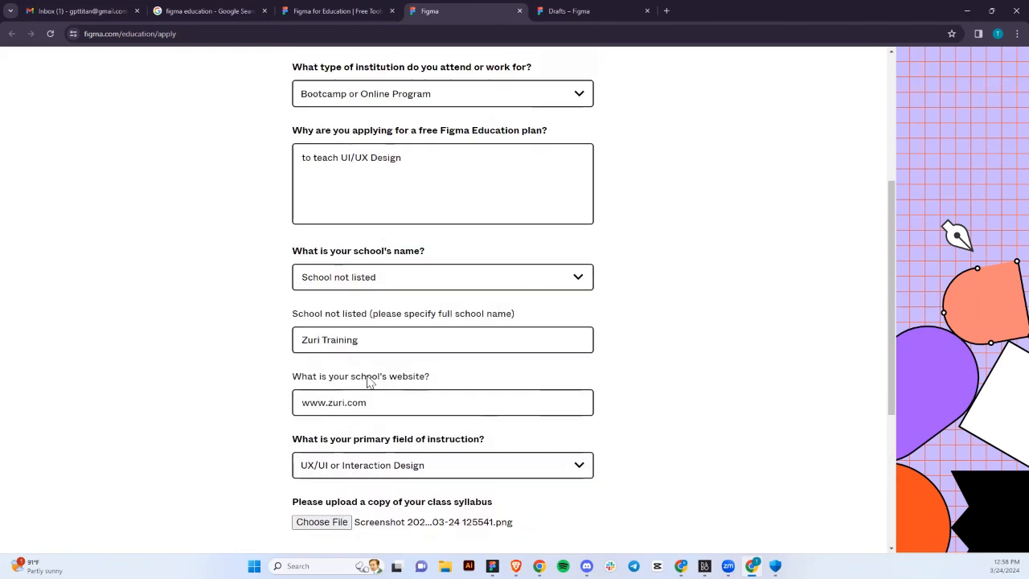
scroll(370, 383, "up", 2)
scroll(368, 383, "up", 1)
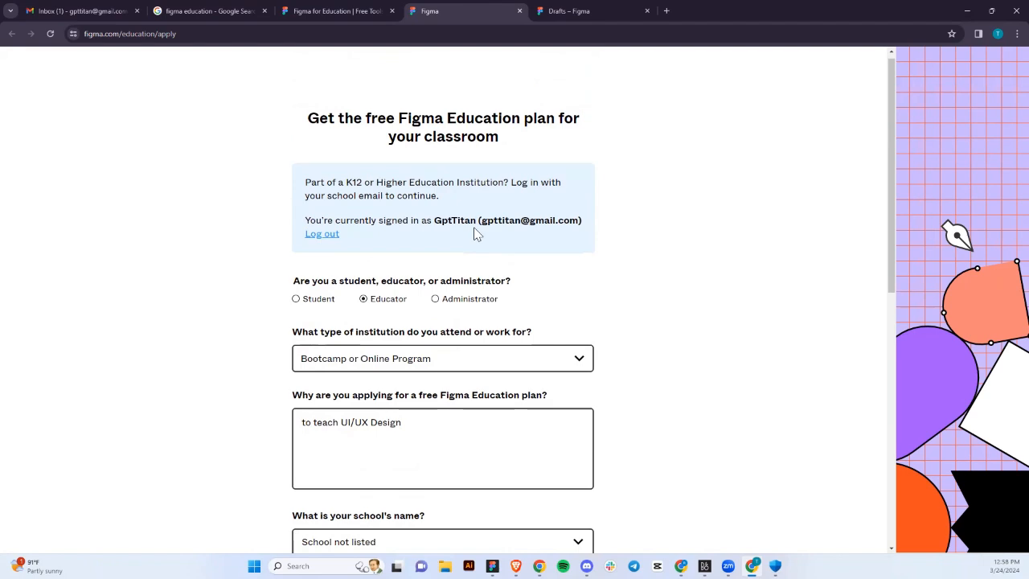
scroll(476, 230, "down", 3)
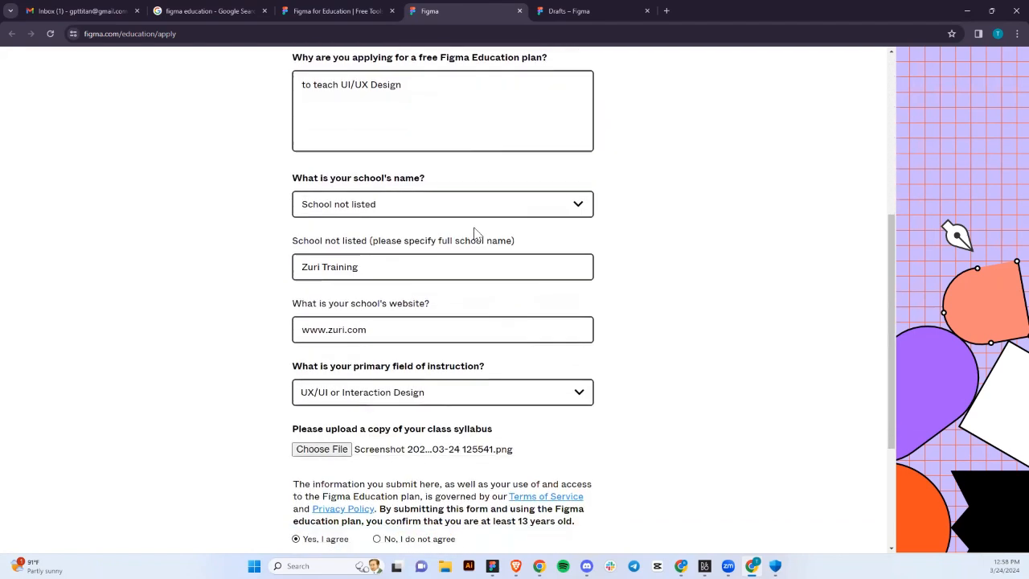
scroll(475, 230, "down", 2)
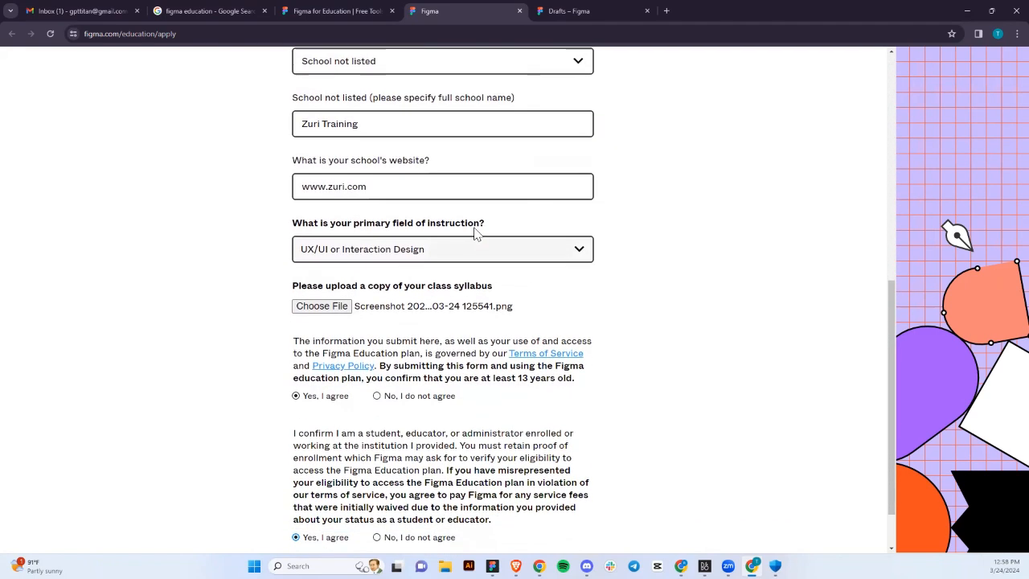
scroll(475, 231, "down", 1)
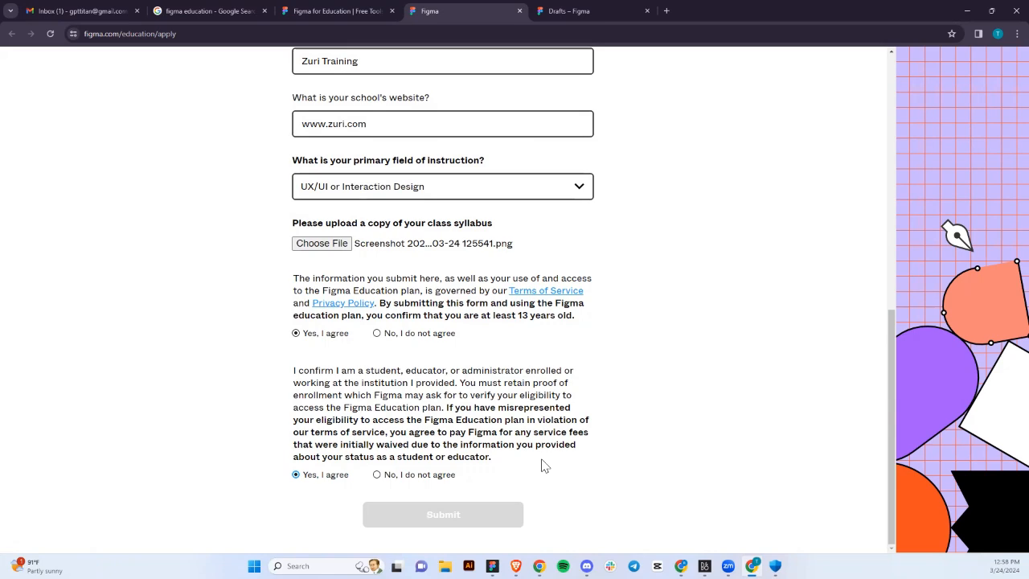
scroll(500, 394, "up", 3)
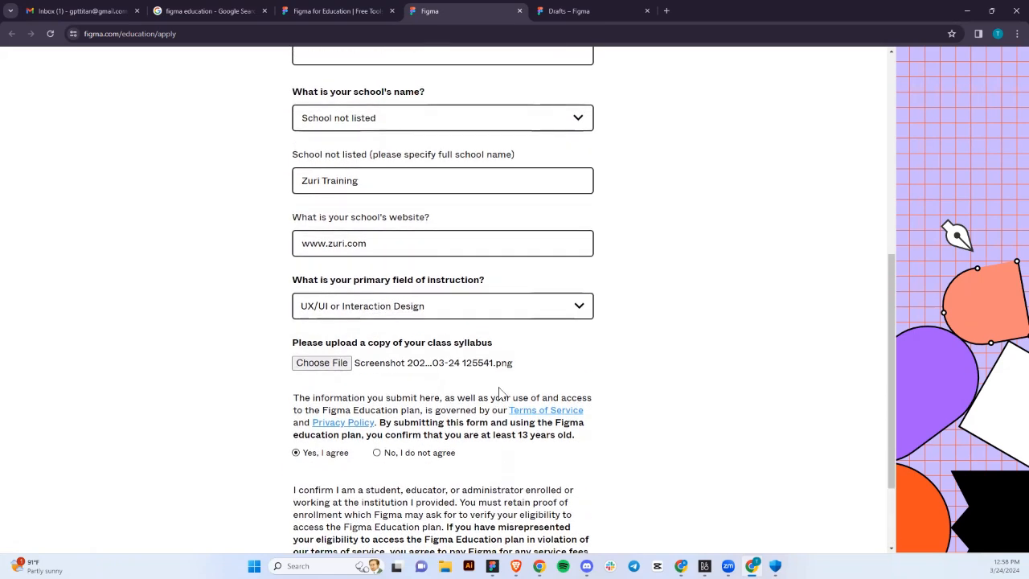
scroll(500, 394, "up", 2)
left_click(519, 232)
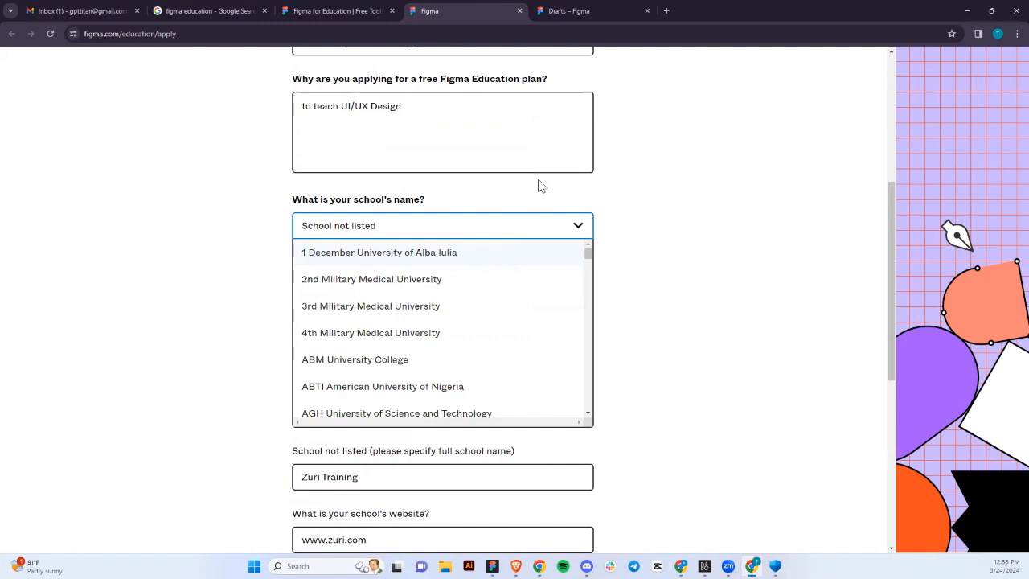
Search the school list and select Afe Babalola University in place of School not listed.
key("BackSpace")
key("BackSpace")
key("BackSpace")
key("BackSpace")
key("BackSpace")
key("BackSpace")
key("BackSpace")
key("BackSpace")
key("BackSpace")
key("BackSpace")
key("BackSpace")
key("BackSpace")
key("BackSpace")
key("BackSpace")
key("BackSpace")
key("BackSpace")
key("BackSpace")
type("unila")
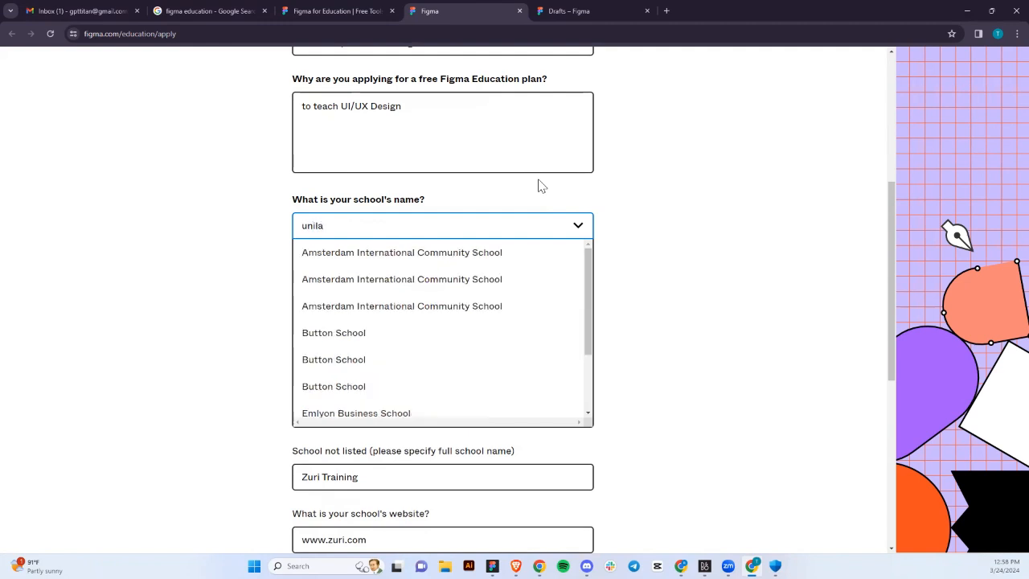
type("g")
key("BackSpace")
key("BackSpace")
key("BackSpace")
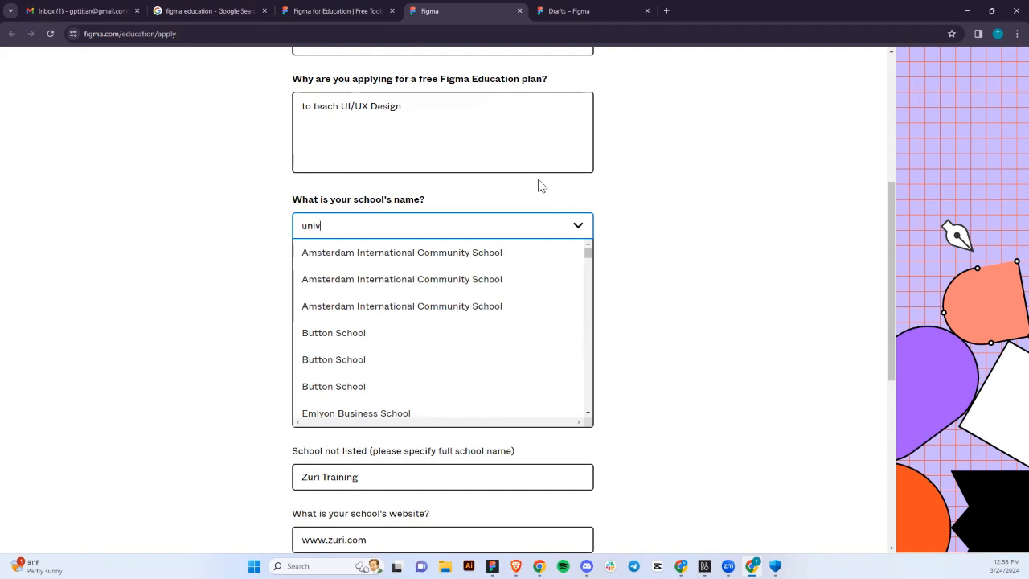
type("vers")
scroll(514, 356, "down", 5)
scroll(515, 356, "down", 5)
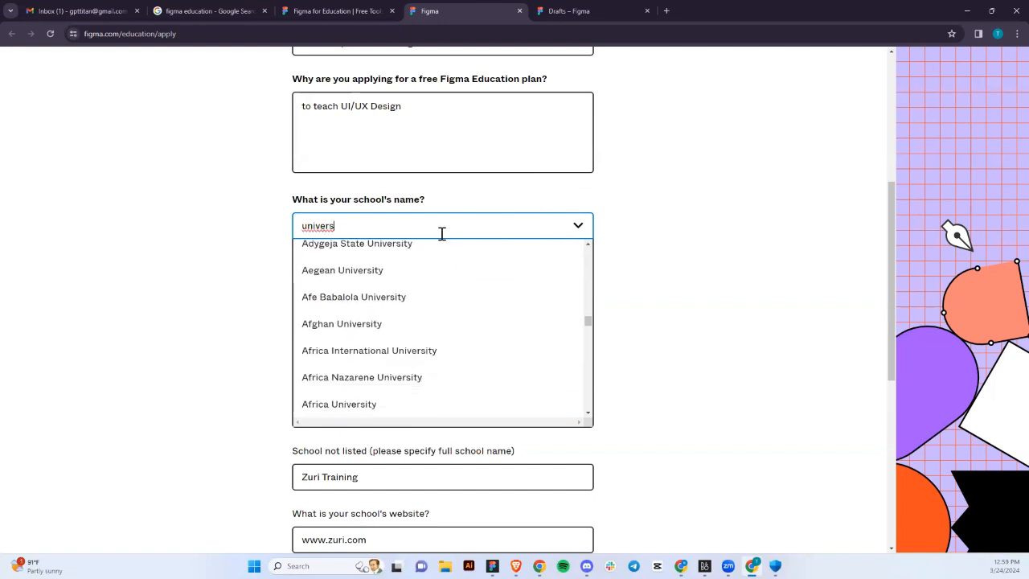
double_click(441, 233)
type("un")
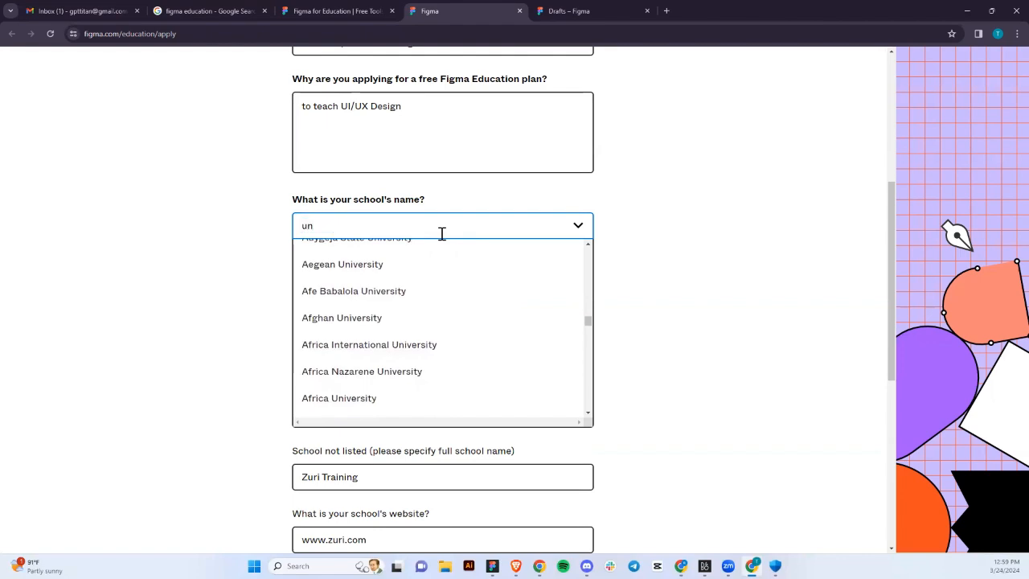
type("i")
left_click(383, 291)
scroll(408, 345, "down", 1)
scroll(408, 345, "up", 1)
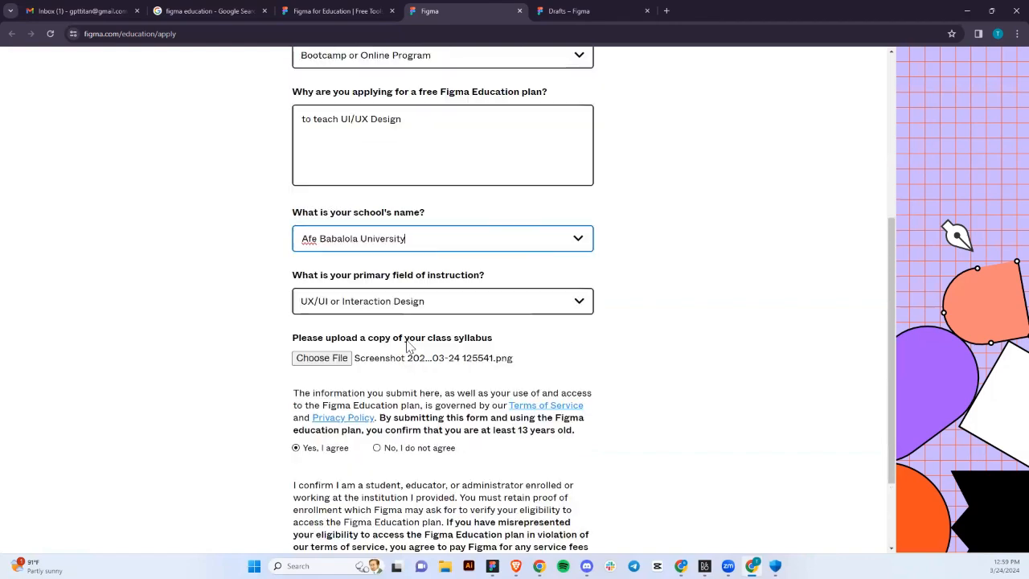
scroll(408, 346, "up", 2)
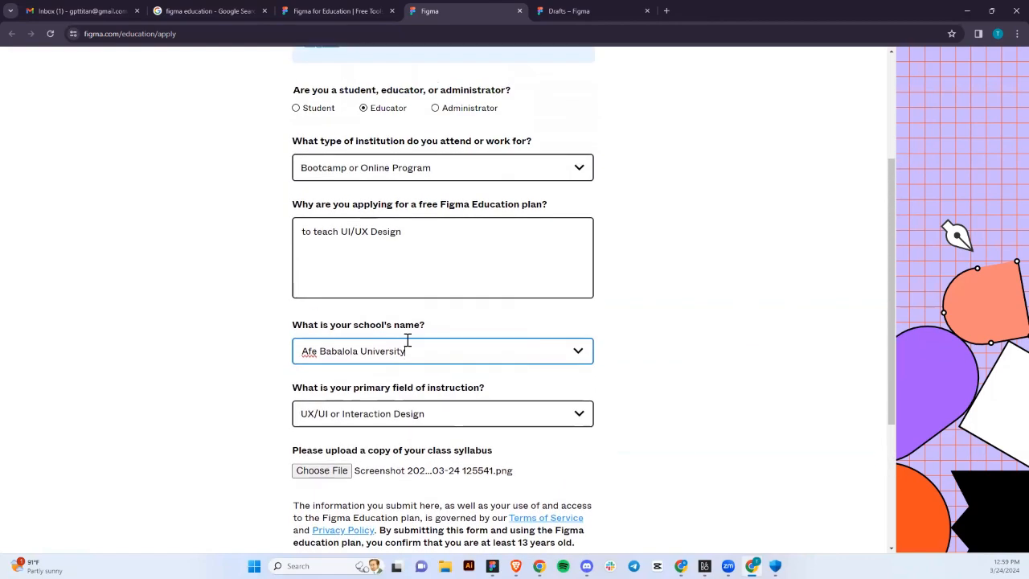
scroll(408, 346, "down", 3)
scroll(408, 345, "up", 4)
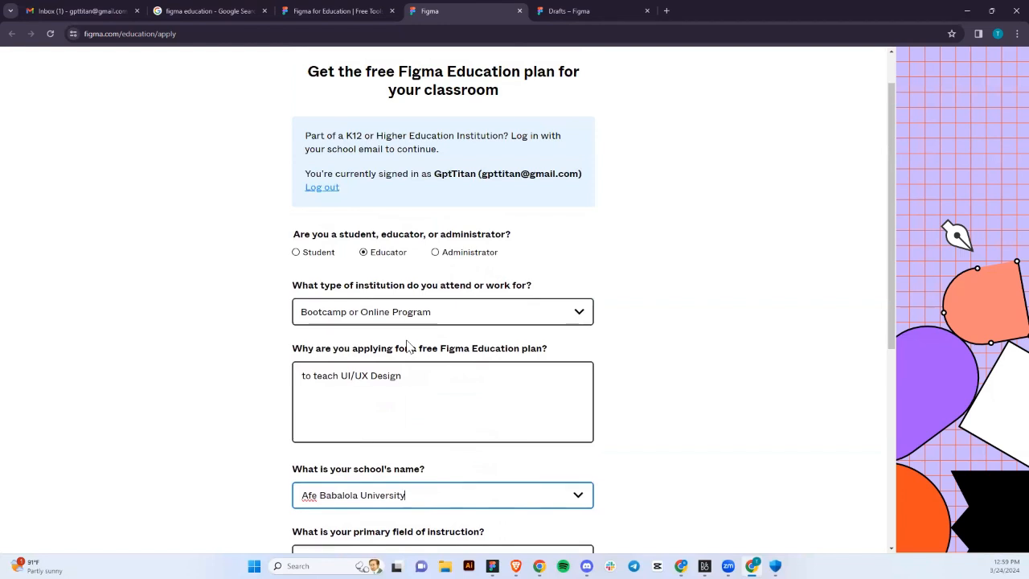
scroll(408, 344, "up", 1)
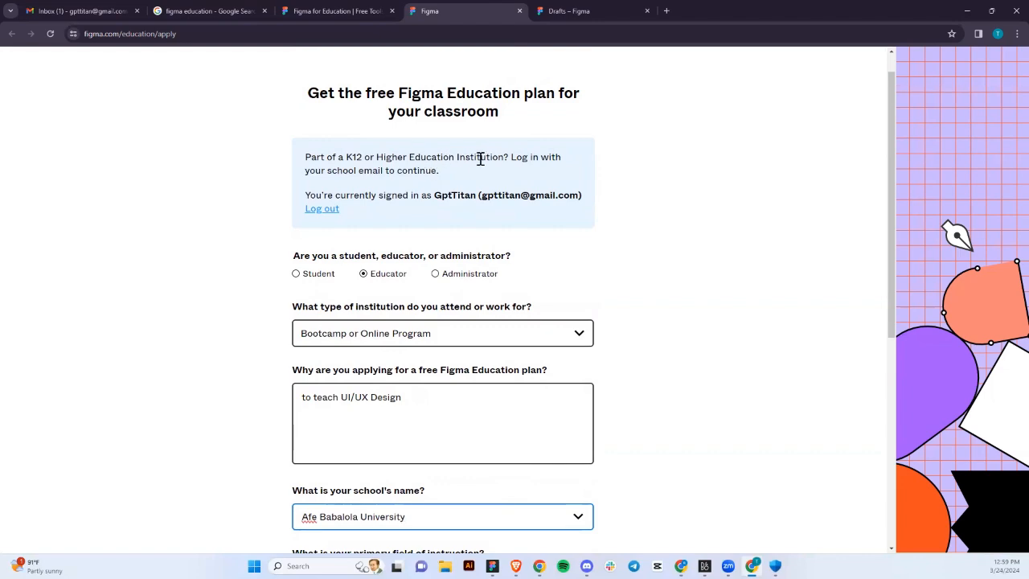
scroll(450, 257, "down", 3)
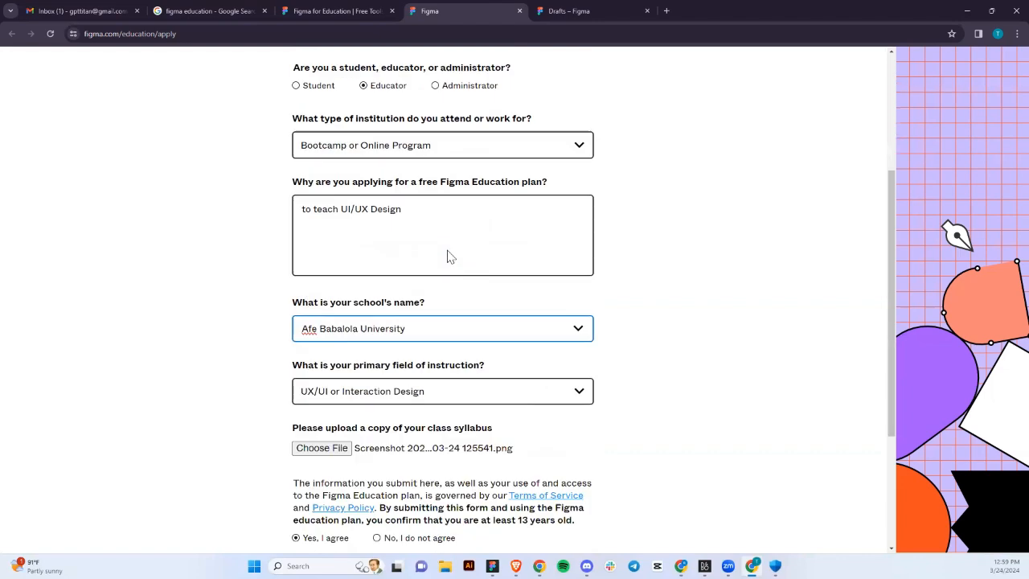
scroll(450, 257, "down", 3)
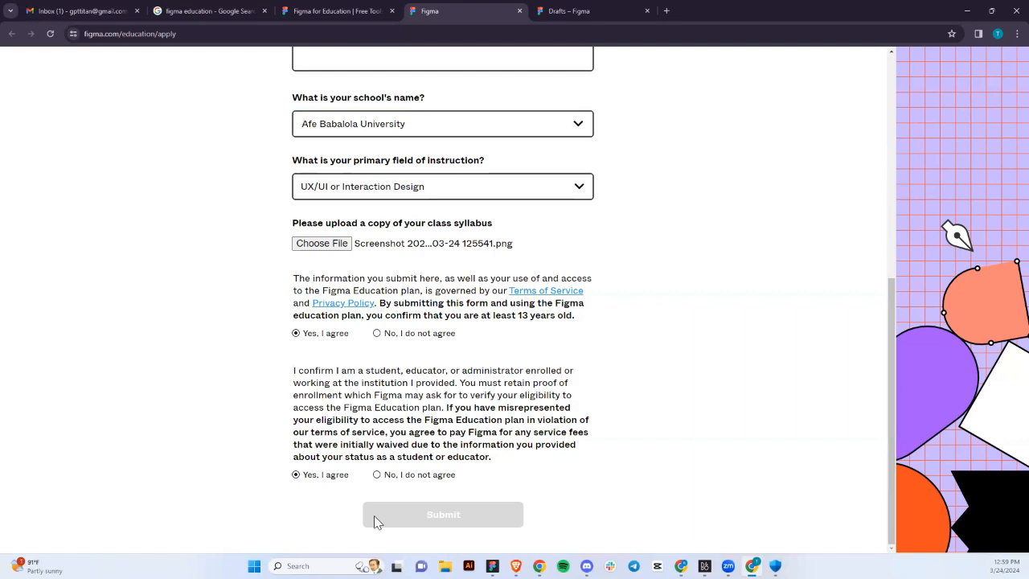
scroll(374, 515, "up", 5)
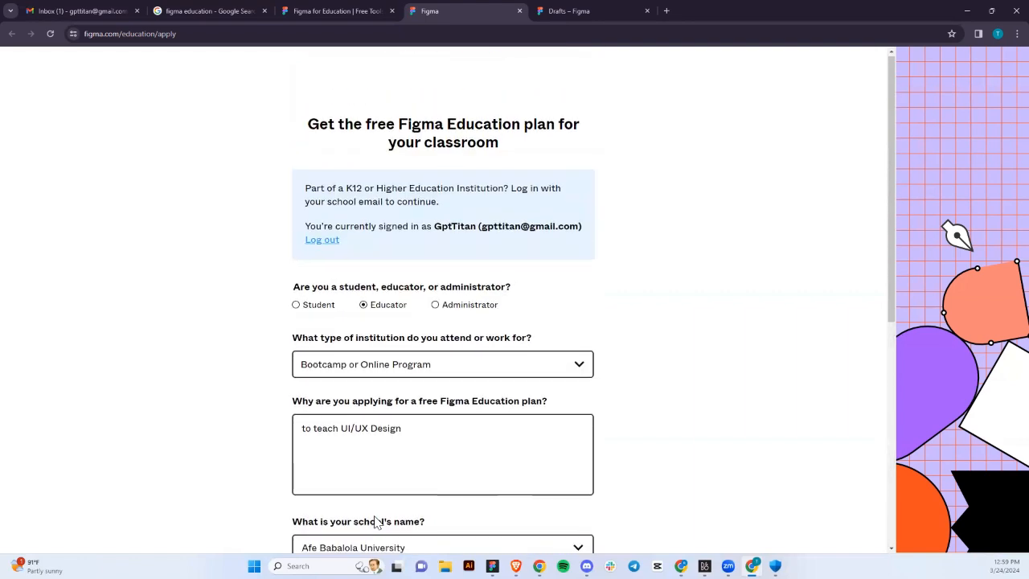
scroll(374, 523, "down", 1)
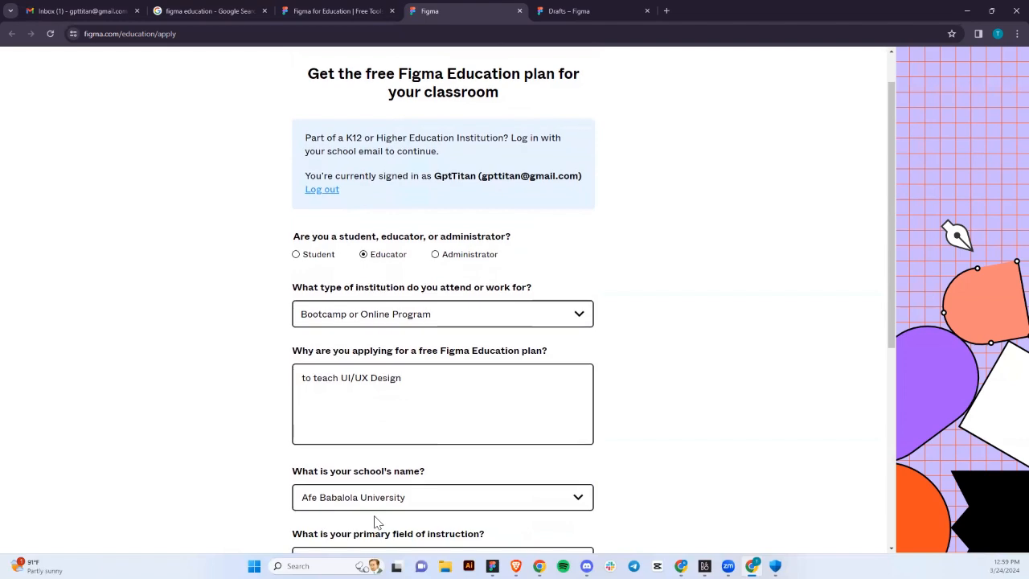
scroll(445, 262, "down", 3)
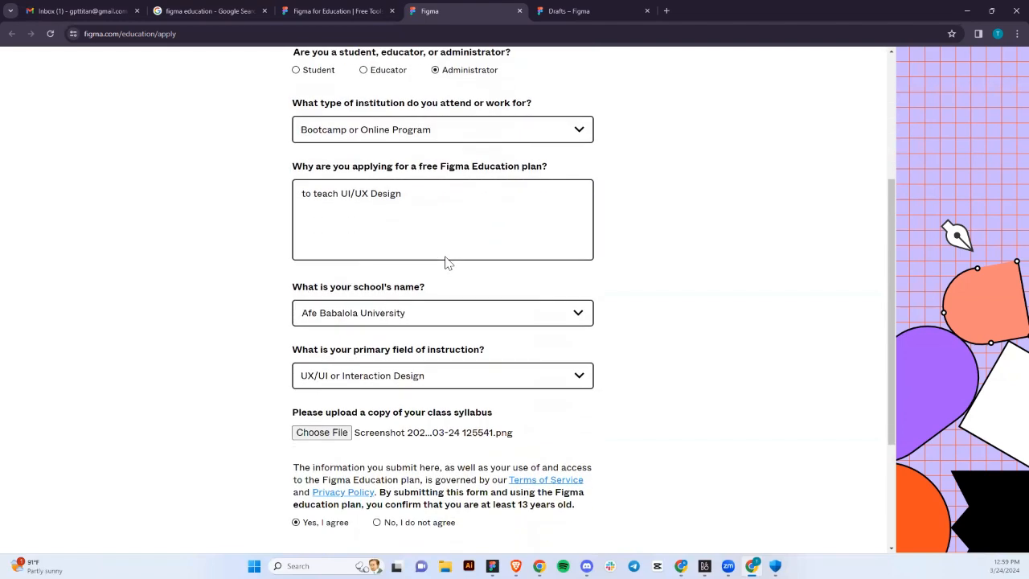
scroll(446, 262, "up", 3)
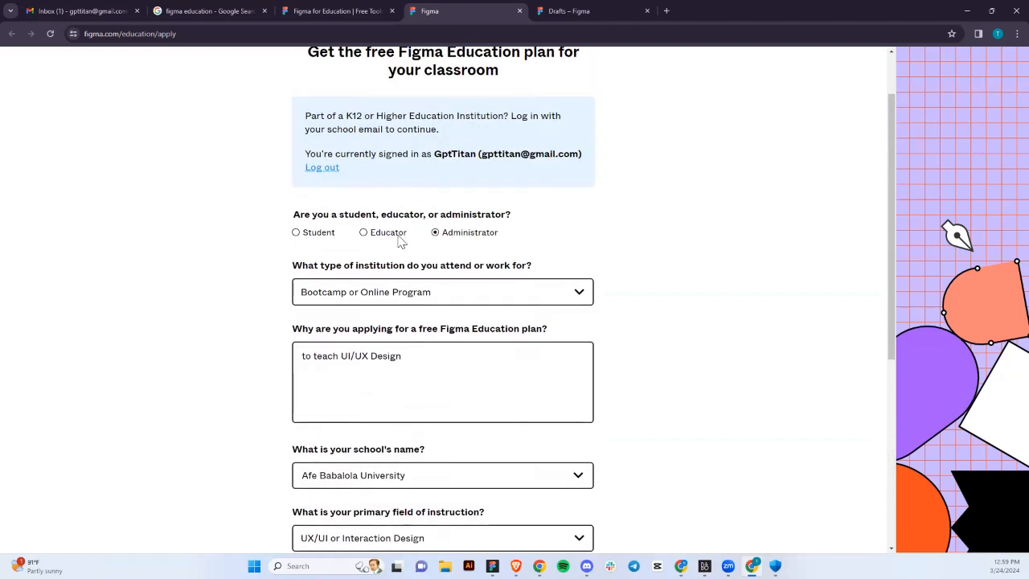
left_click(399, 235)
scroll(398, 237, "down", 4)
scroll(399, 237, "down", 1)
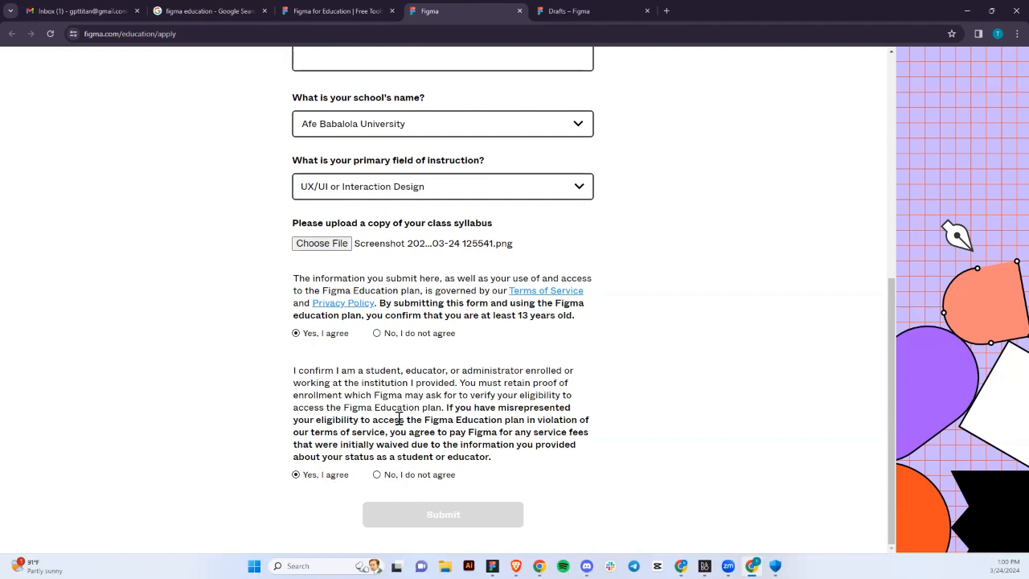
scroll(370, 418, "up", 3)
Delete 'Afe Babalola University' from the school name field, leaving it empty.
left_click(408, 340)
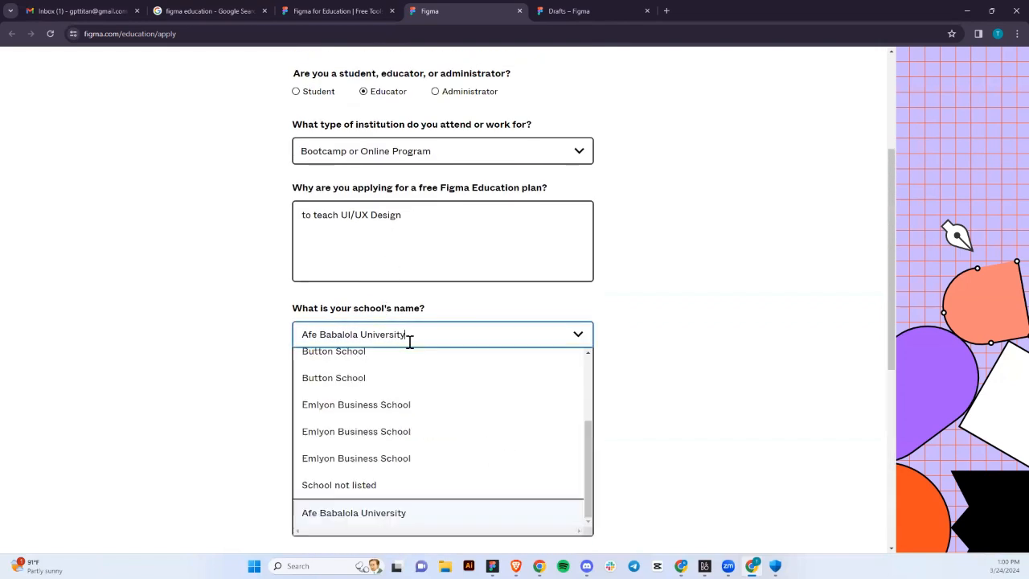
scroll(363, 519, "down", 4)
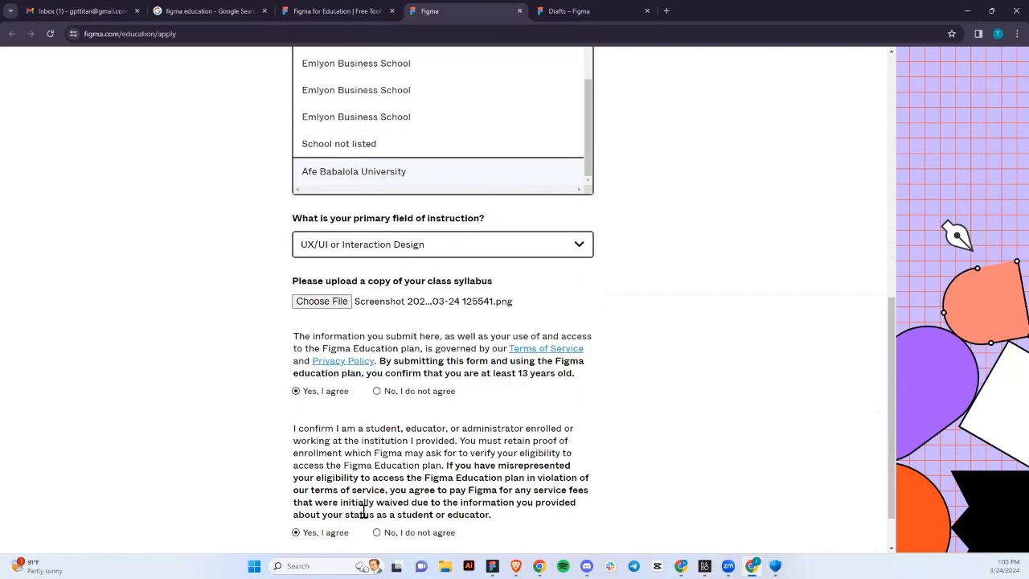
scroll(362, 515, "up", 3)
scroll(385, 334, "up", 5)
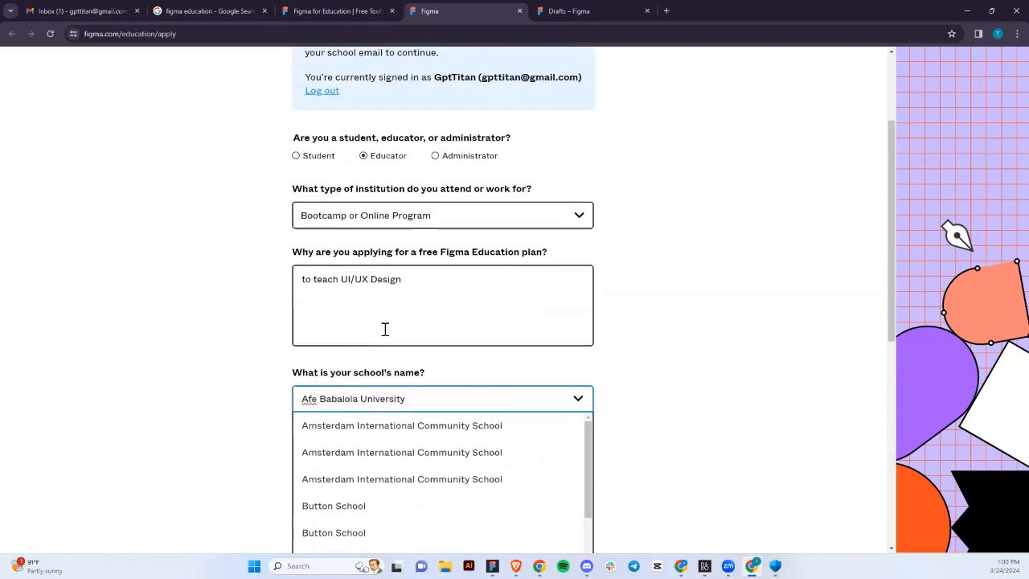
scroll(370, 503, "down", 1)
scroll(370, 503, "down", 2)
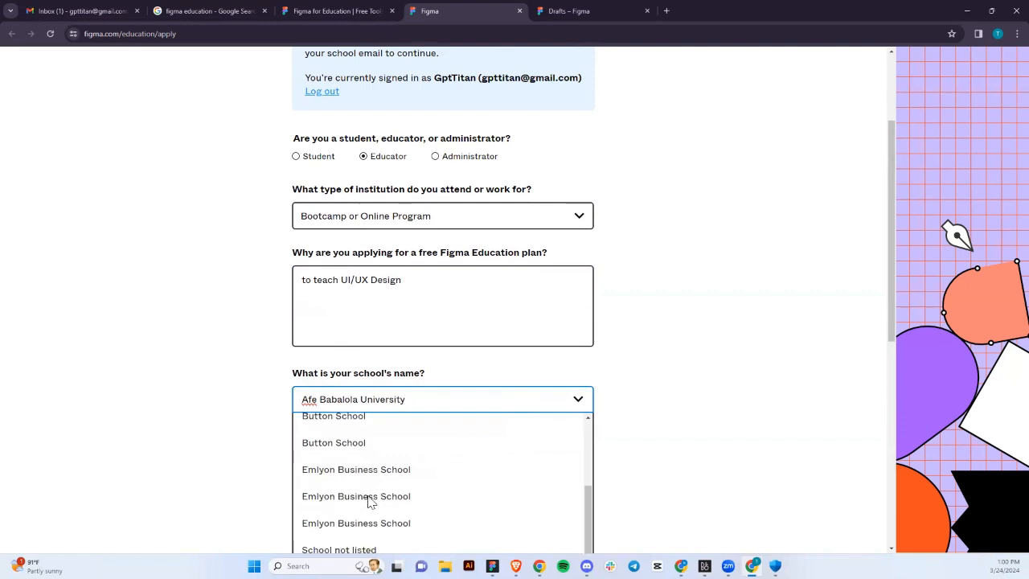
left_click_drag(426, 399, 294, 412)
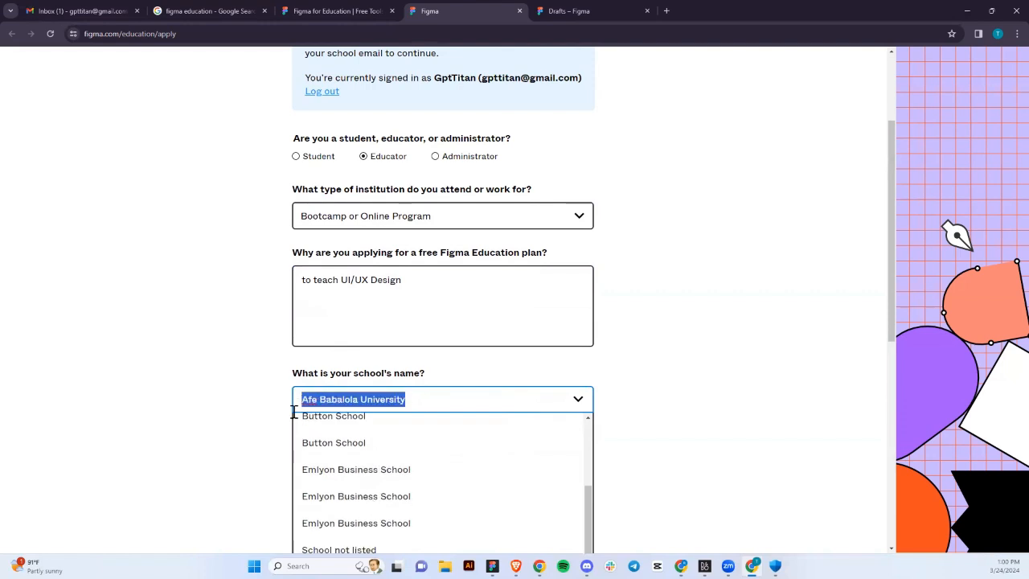
key("BackSpace")
left_click(465, 370)
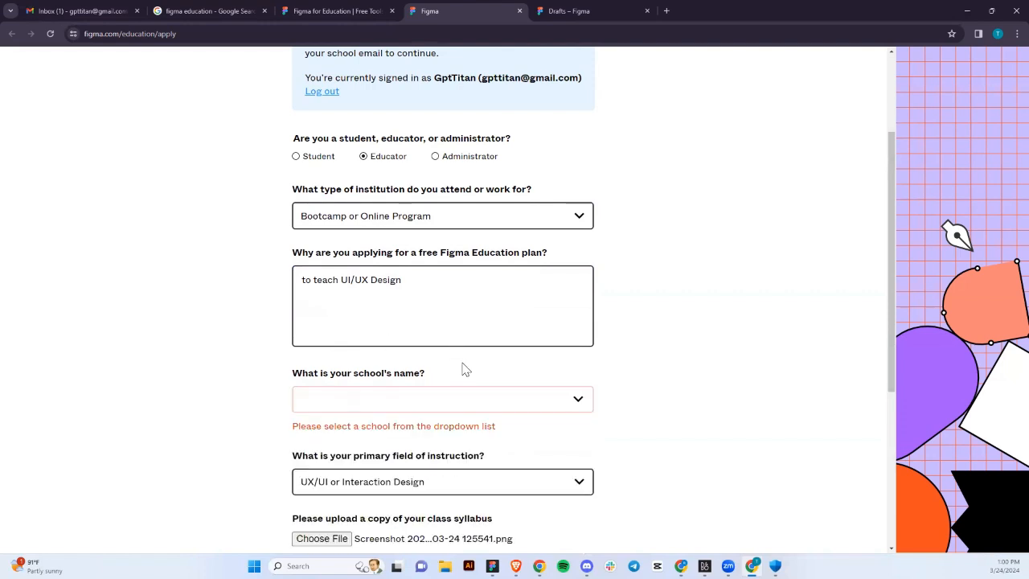
Browse the school list again and filter it with 'school no'.
left_click(439, 398)
scroll(439, 397, "down", 4)
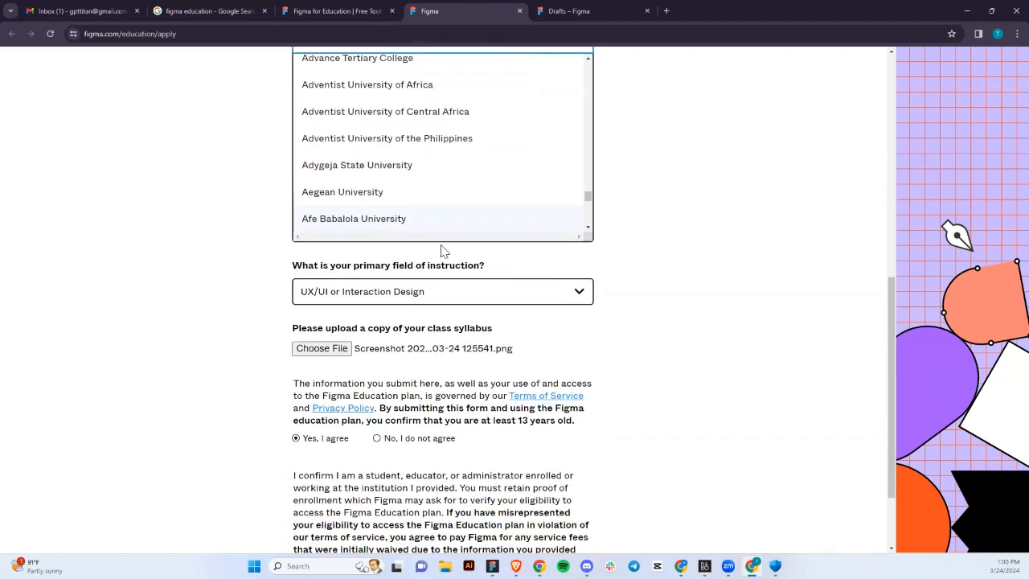
scroll(441, 251, "up", 3)
scroll(440, 251, "down", 8)
scroll(441, 251, "up", 4)
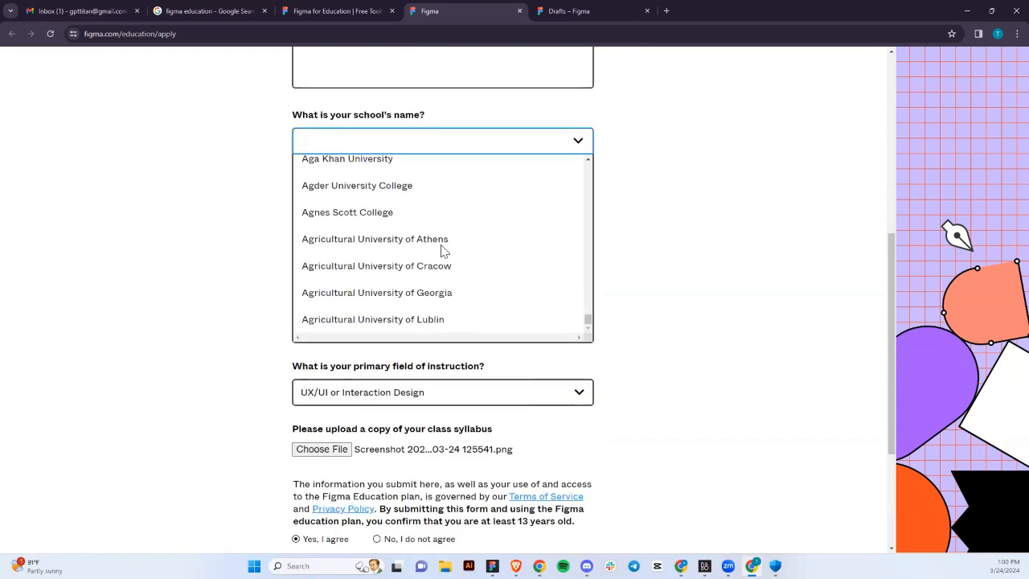
scroll(441, 253, "up", 1)
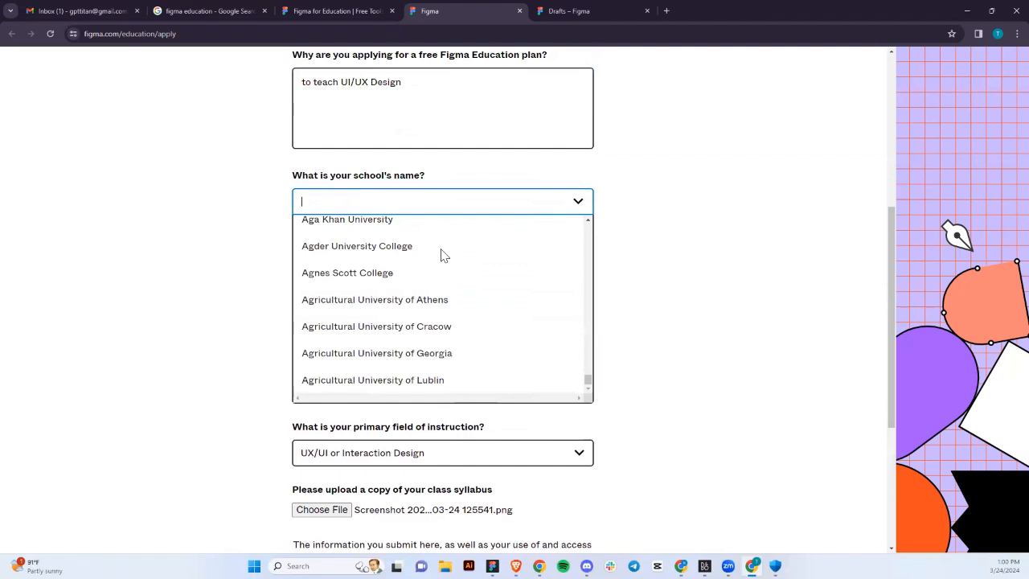
type("sc")
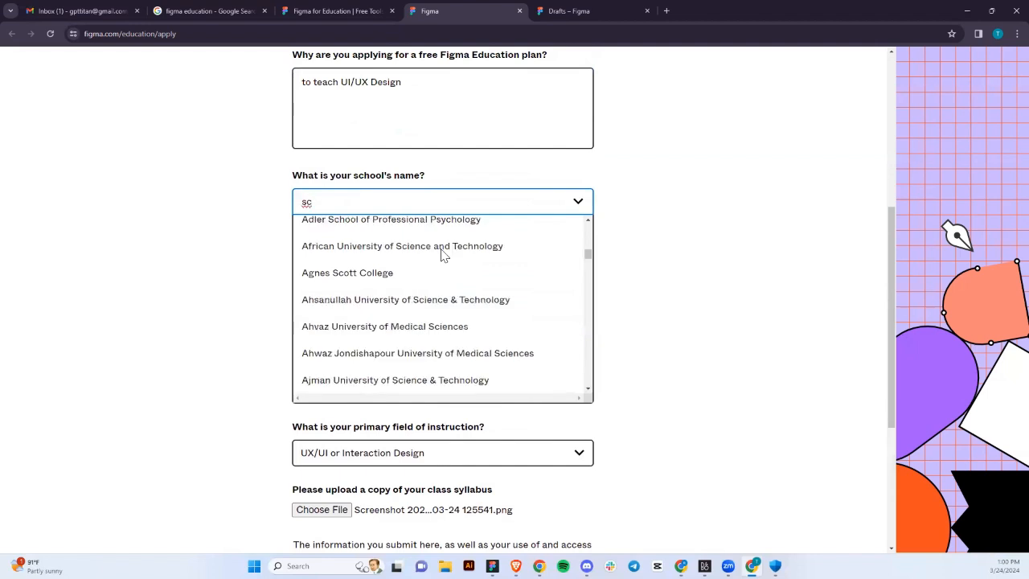
type("hool not listed")
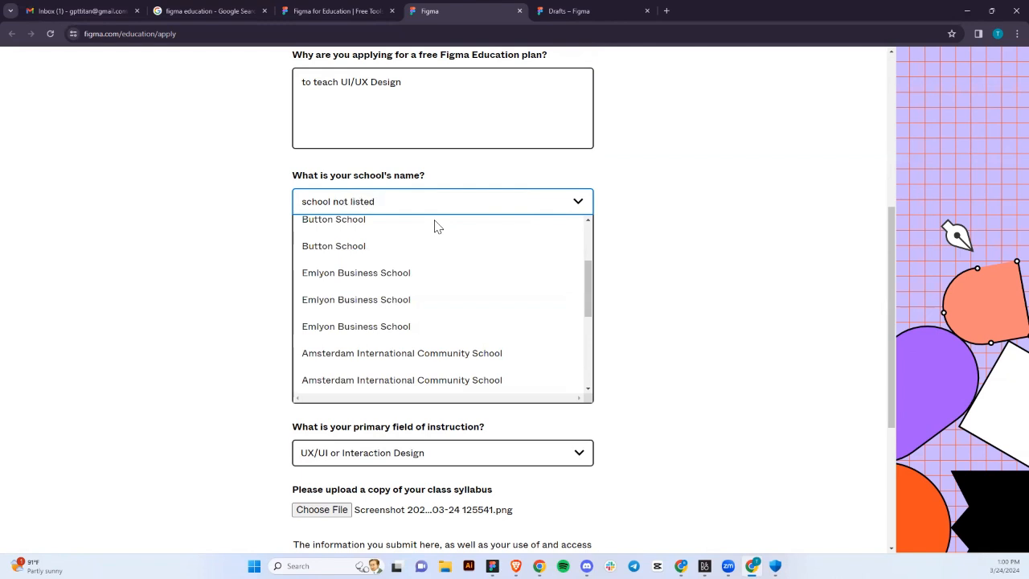
left_click(436, 226)
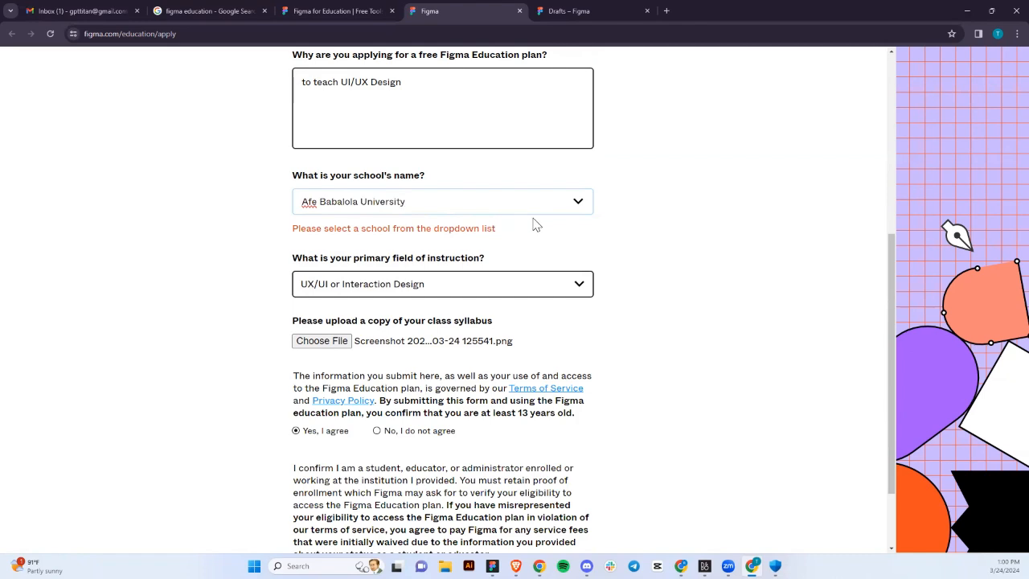
Clear the school name field once more and look through the school list.
left_click(569, 209)
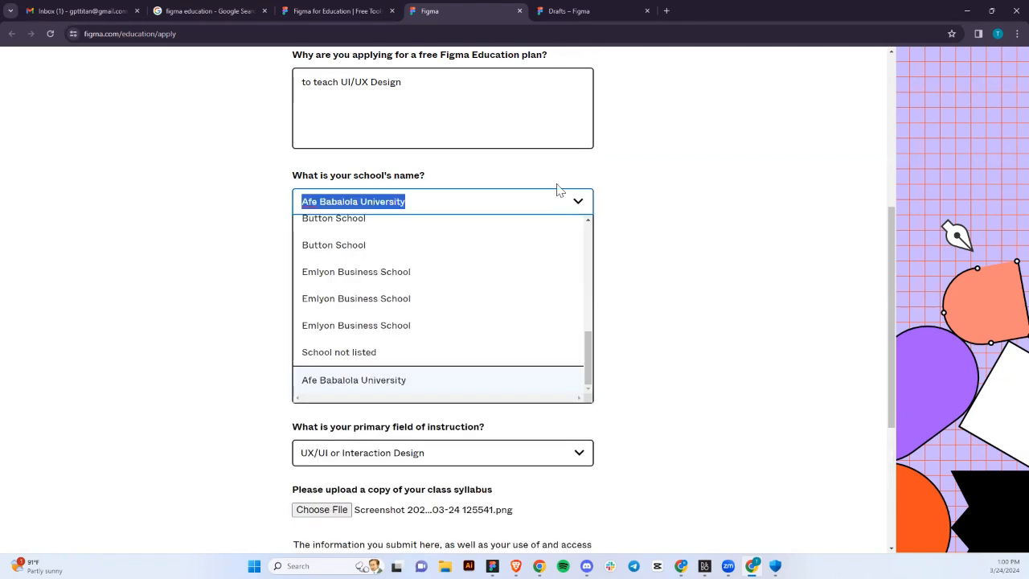
key("BackSpace")
left_click(554, 186)
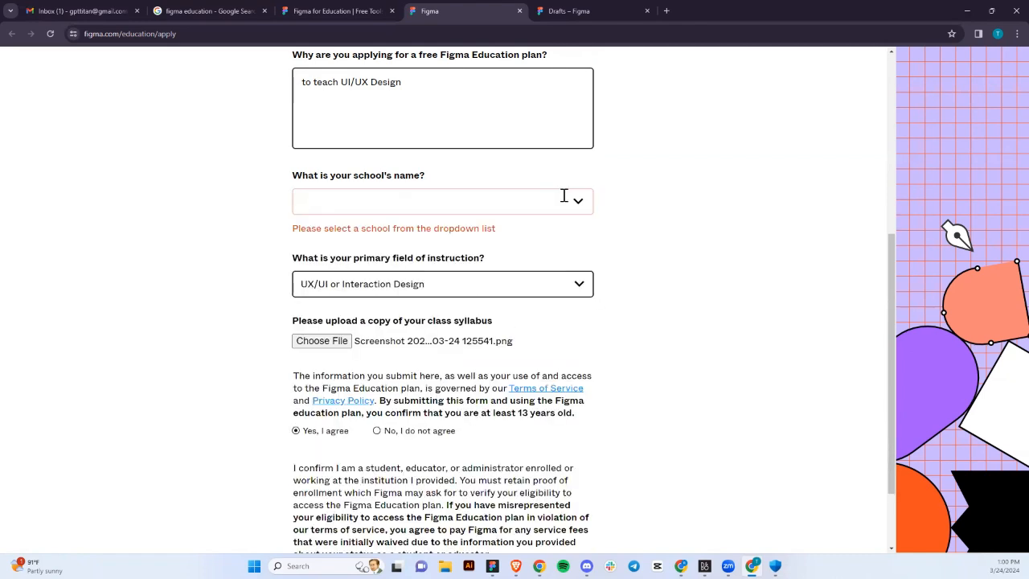
left_click(563, 195)
scroll(542, 315, "down", 2)
scroll(541, 314, "down", 6)
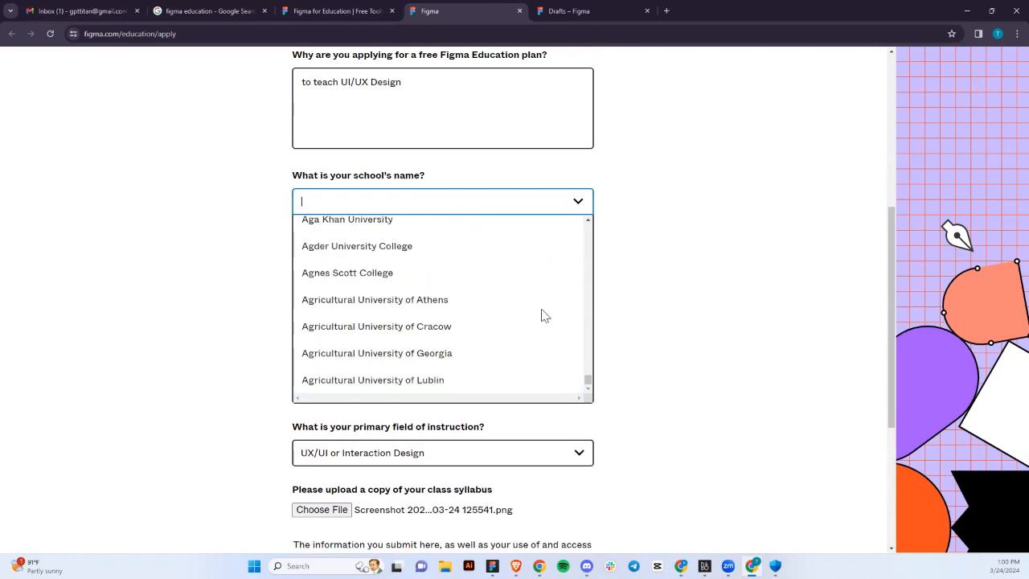
scroll(542, 315, "up", 3)
scroll(523, 218, "up", 4)
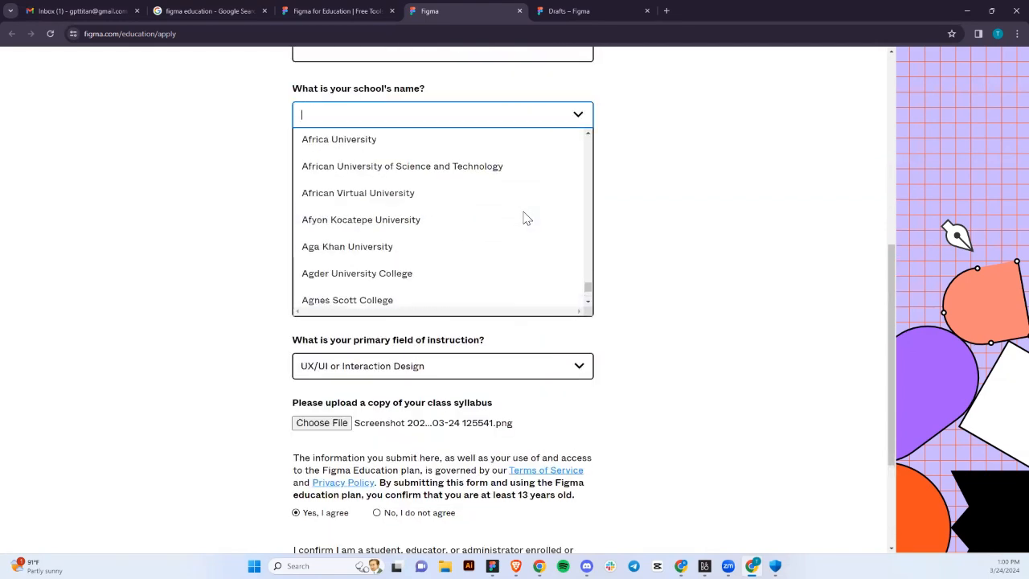
scroll(523, 218, "down", 8)
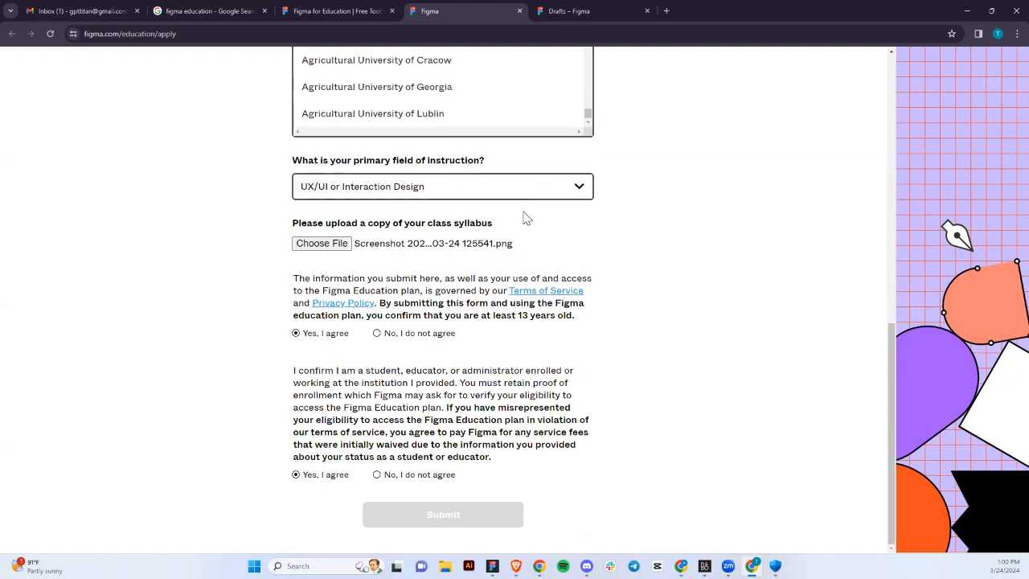
scroll(634, 209, "up", 2)
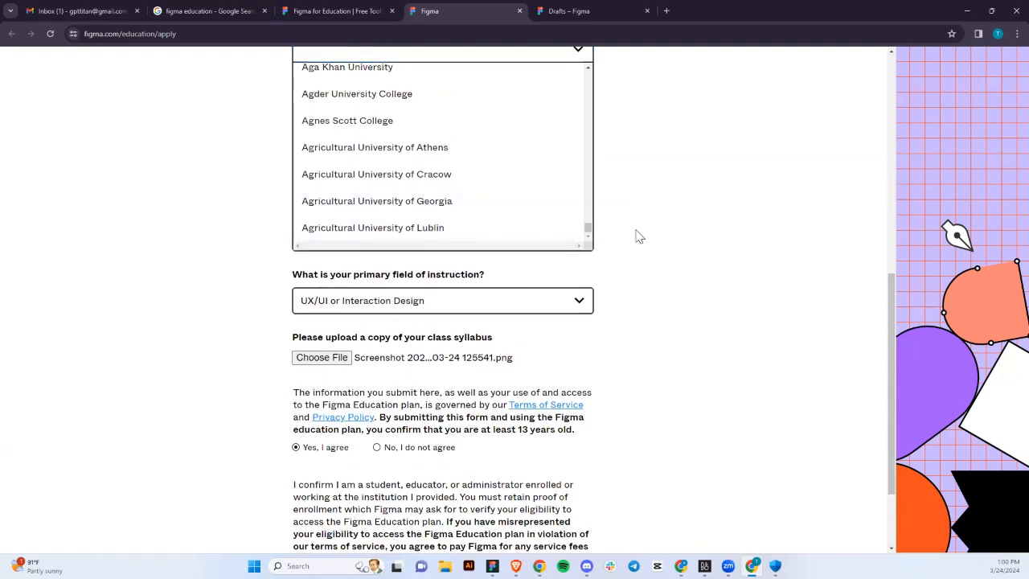
scroll(639, 236, "up", 6)
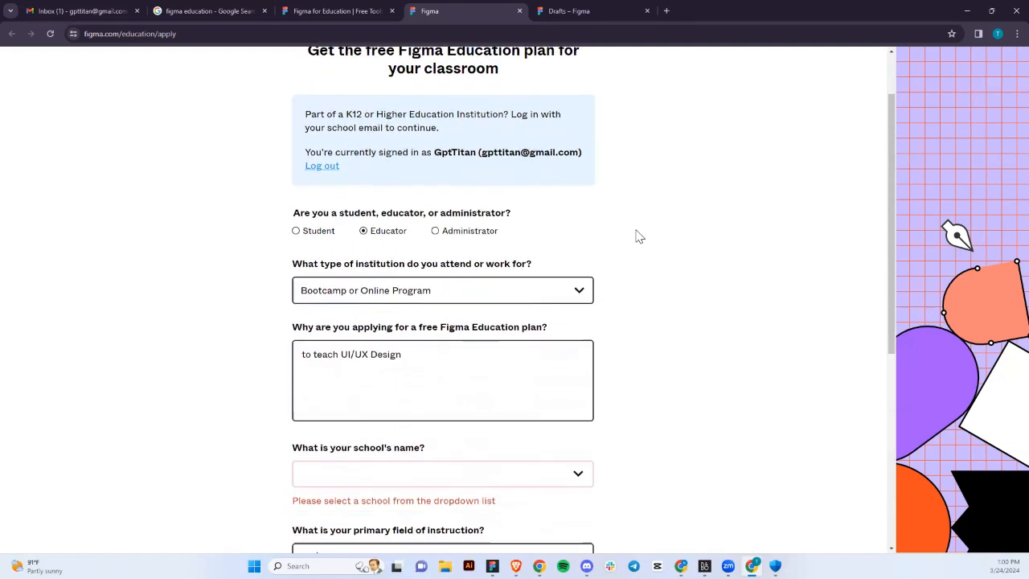
scroll(637, 235, "down", 5)
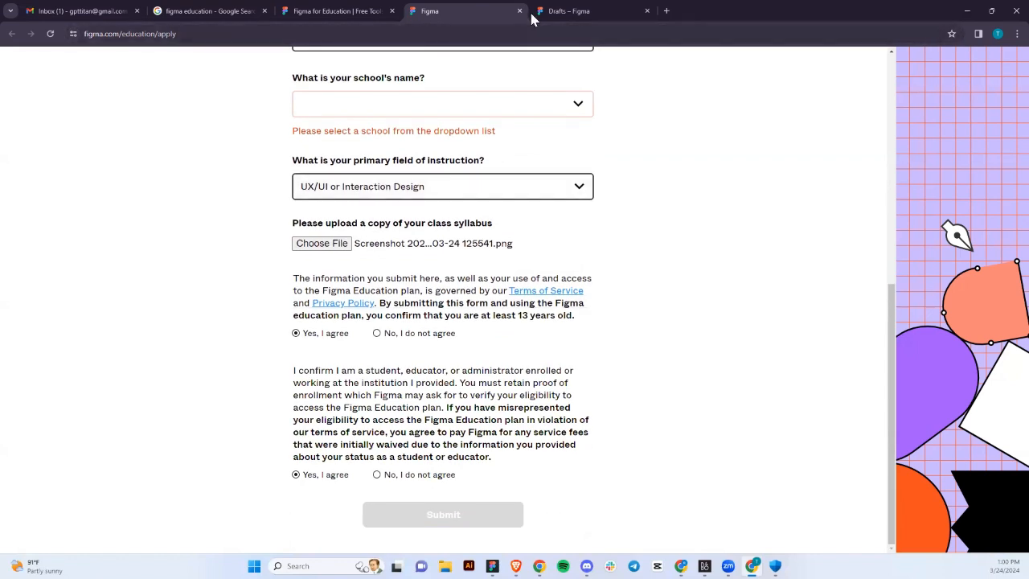
Switch to the Figma desktop app window.
mouse_move(554, 13)
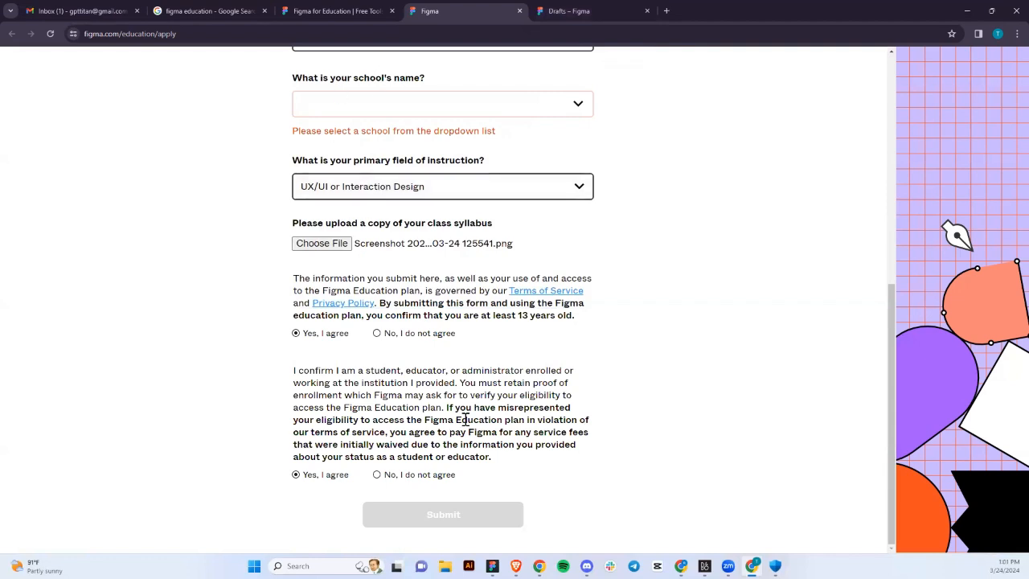
mouse_move(515, 566)
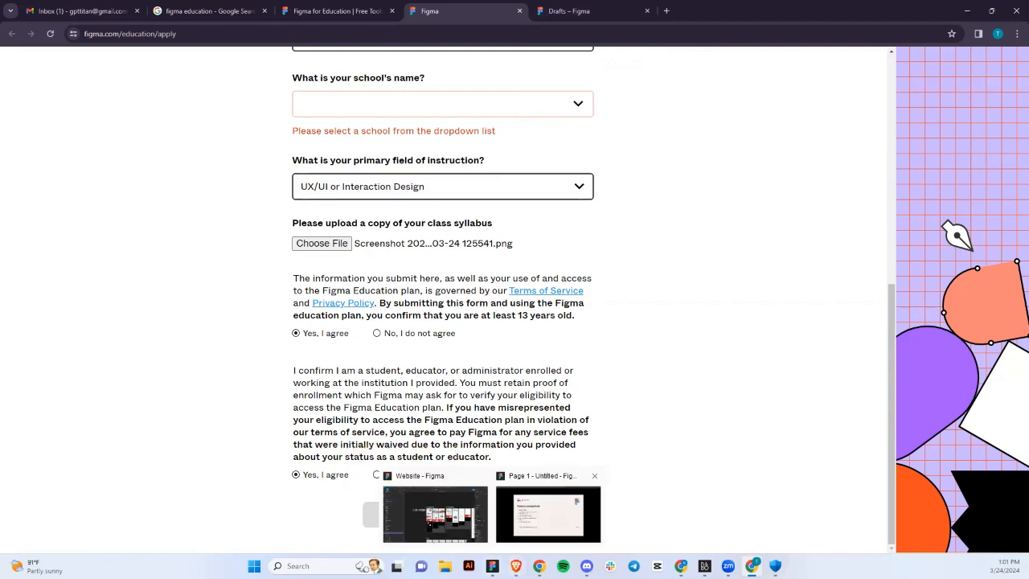
left_click(548, 515)
Open the Tribe of Xury team from Home and view its plan upgrade options.
left_click(11, 11)
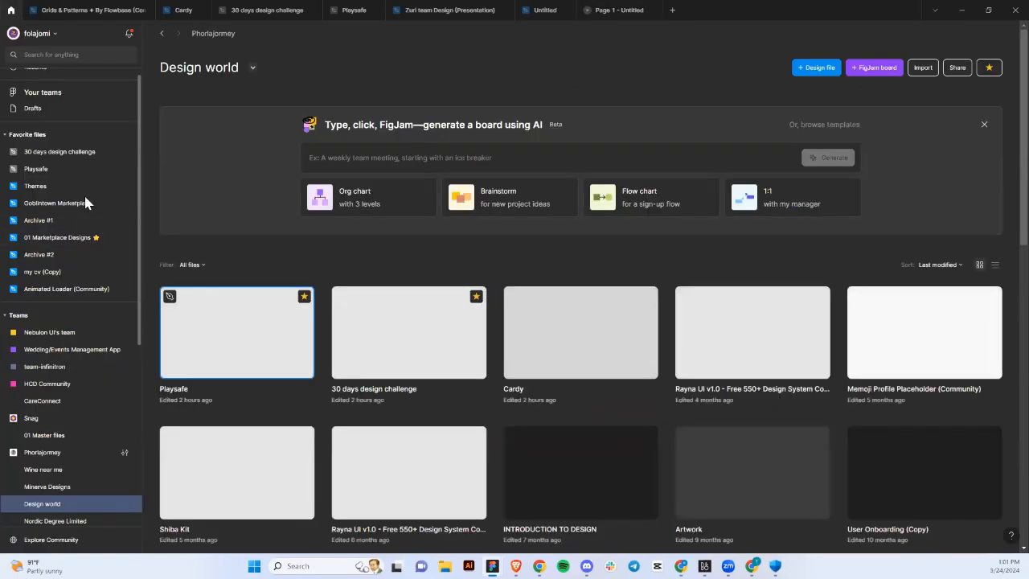
scroll(53, 300, "down", 3)
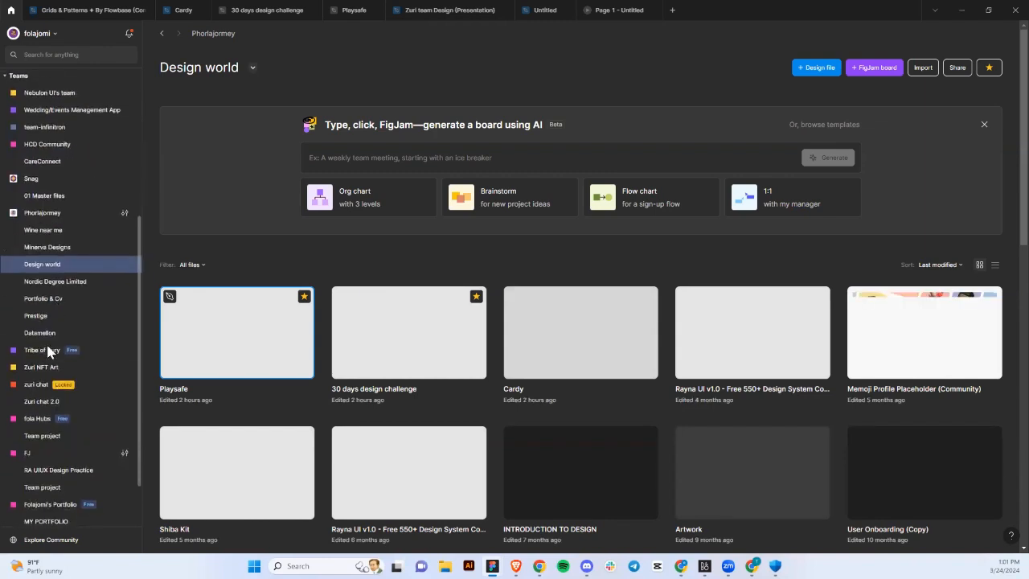
scroll(49, 351, "down", 1)
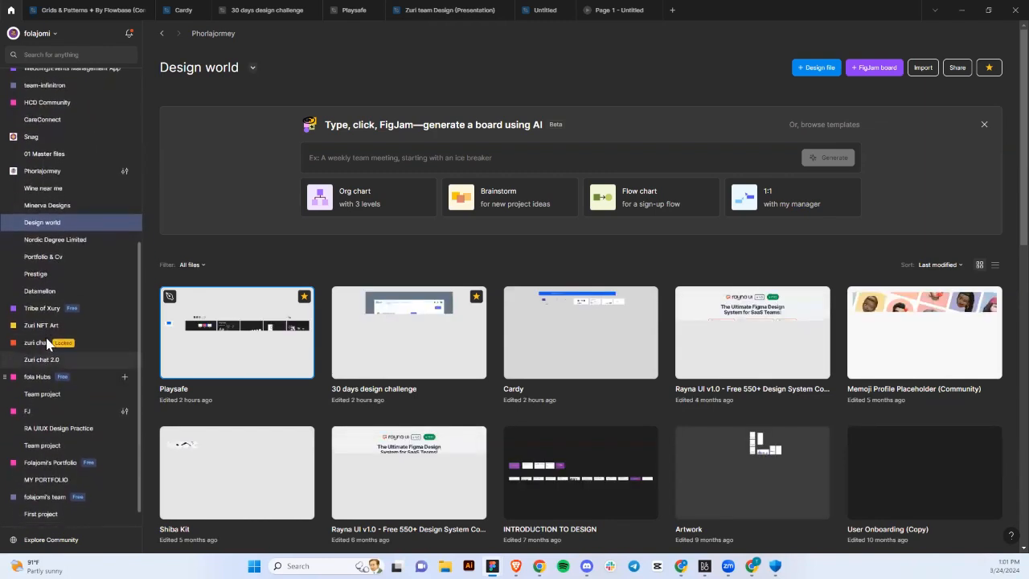
left_click(36, 309)
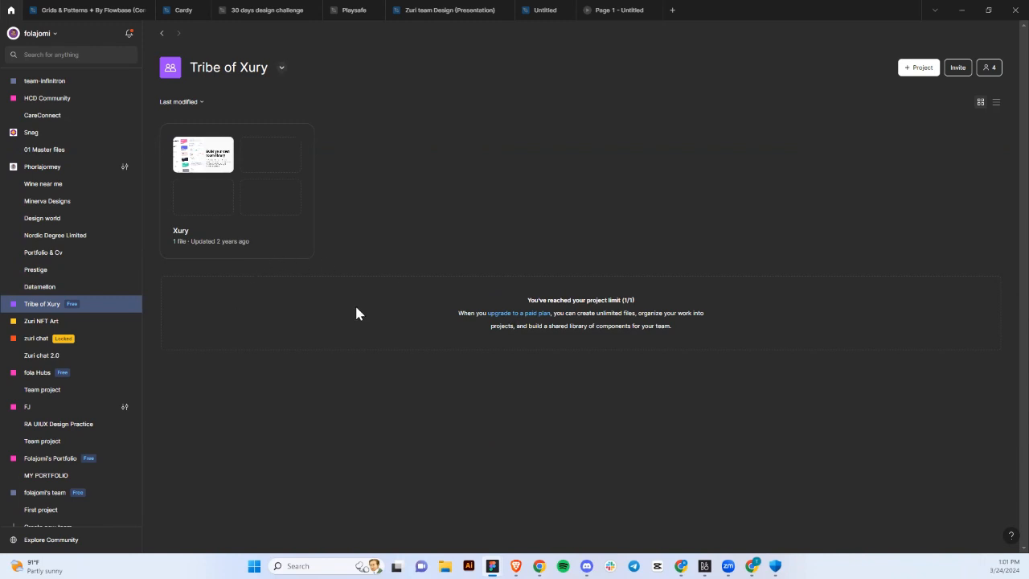
left_click(506, 315)
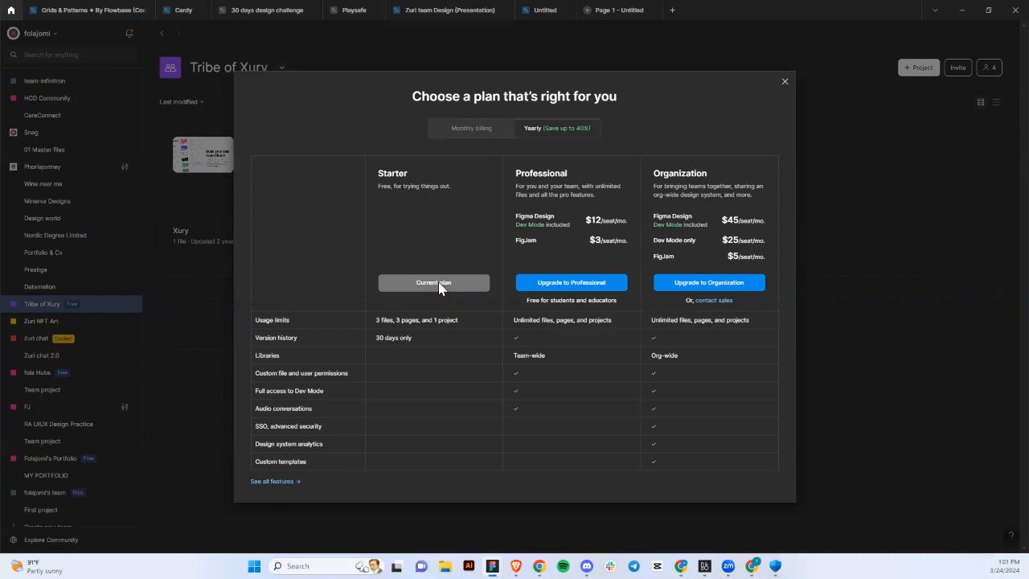
Upgrade Tribe of Xury as an Education team, accept the terms and complete the free upgrade.
left_click(555, 285)
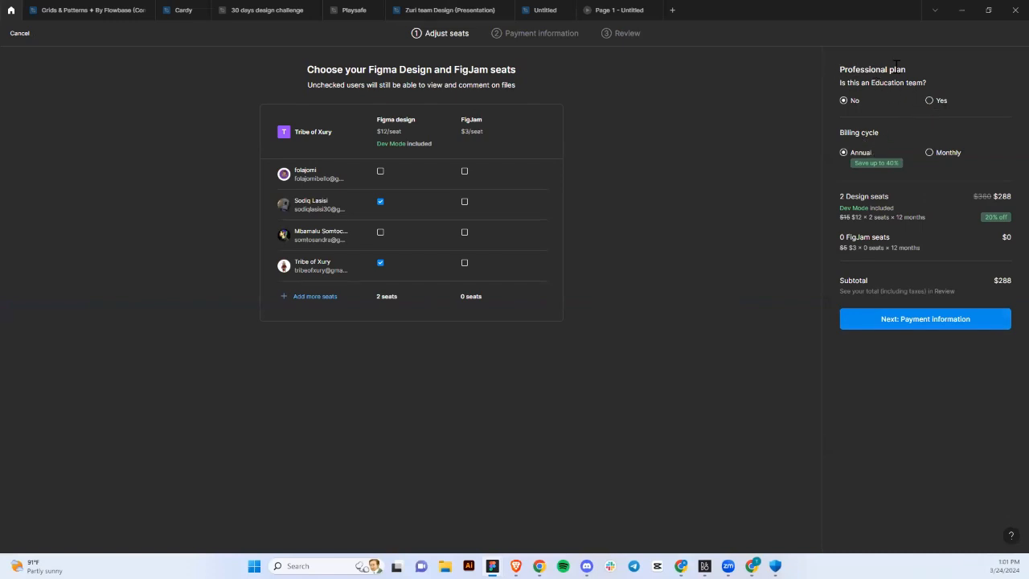
left_click(930, 101)
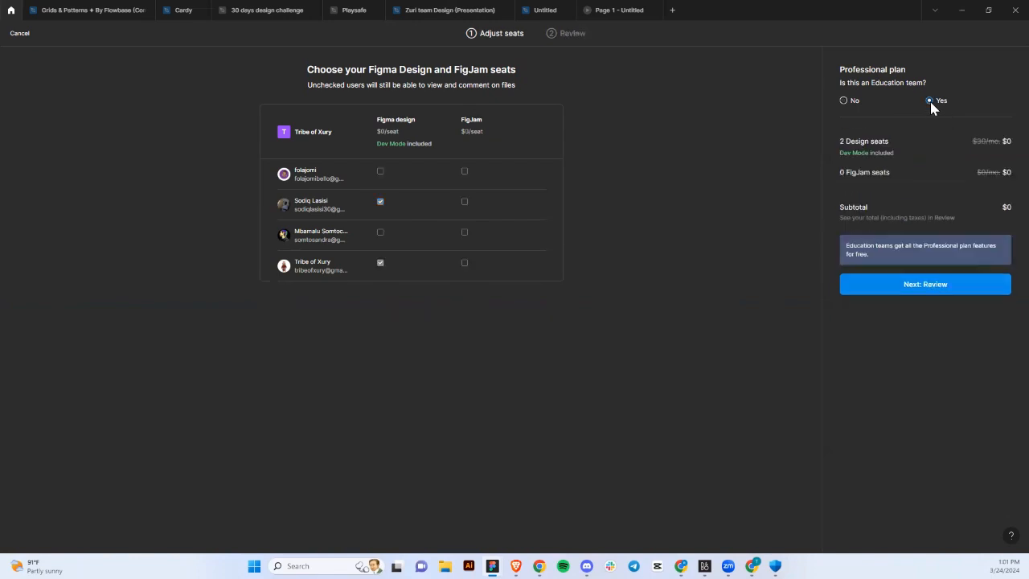
left_click(919, 284)
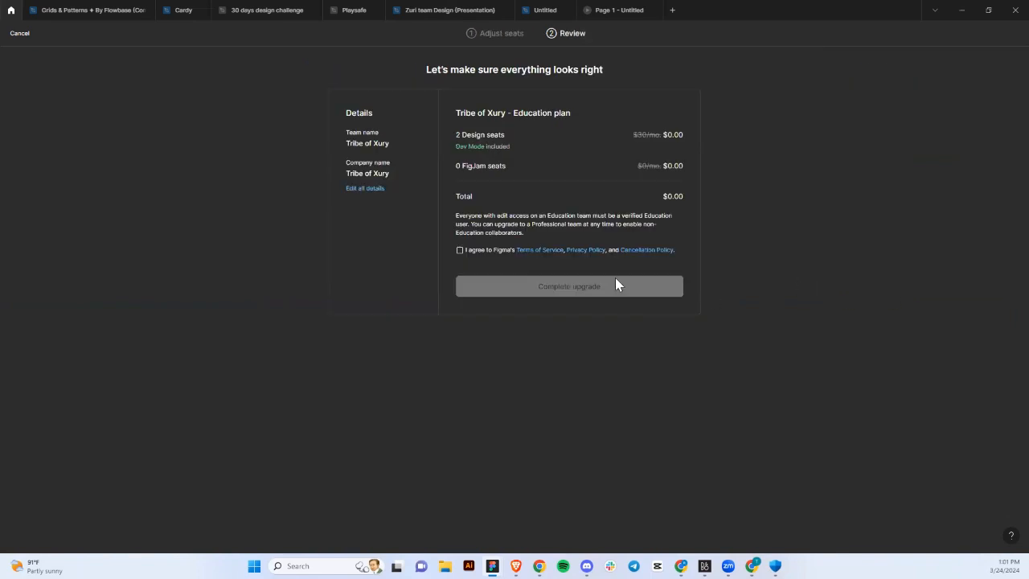
left_click(460, 250)
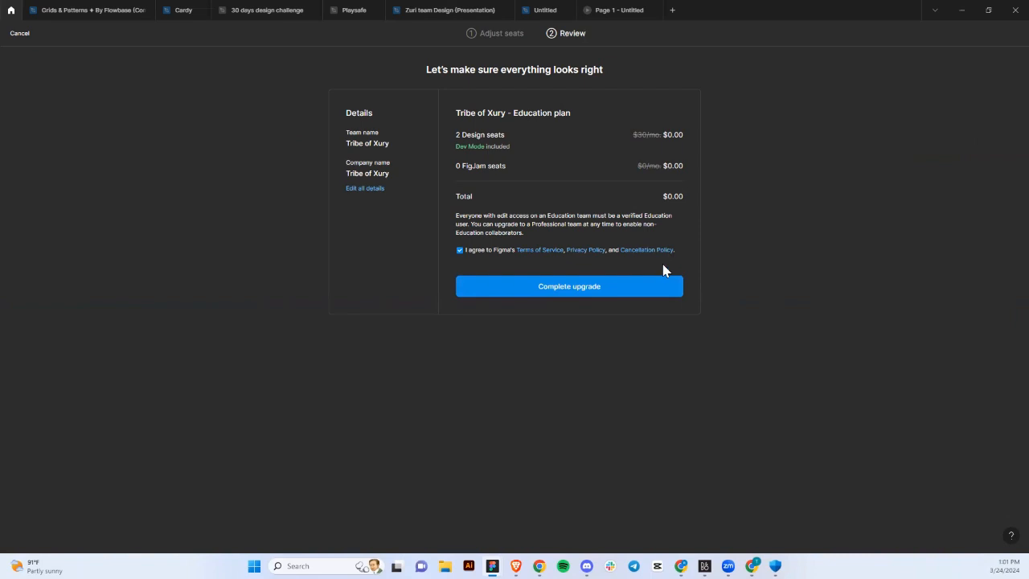
left_click(608, 288)
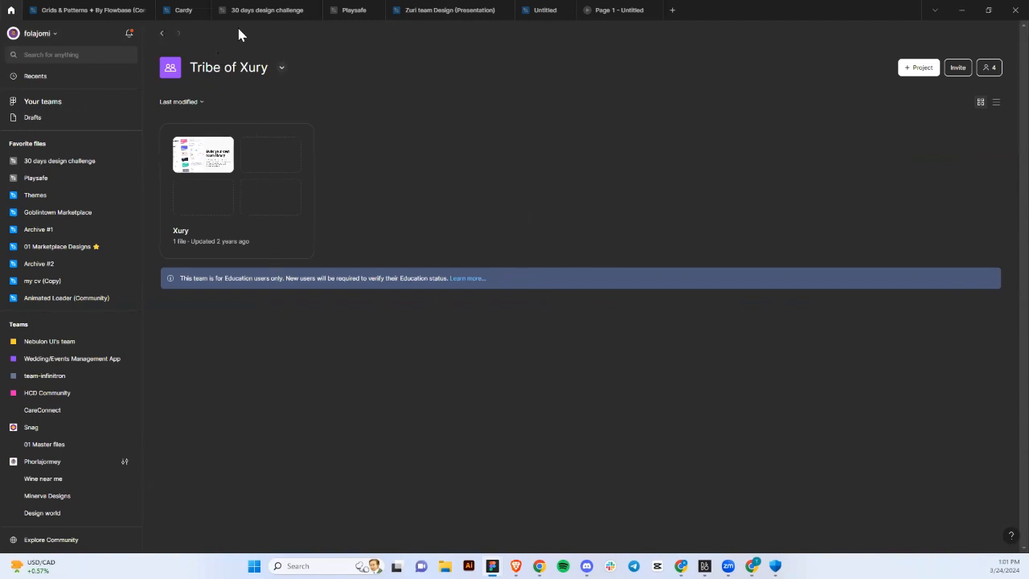
Open the Xury project and scroll through it.
left_click(262, 256)
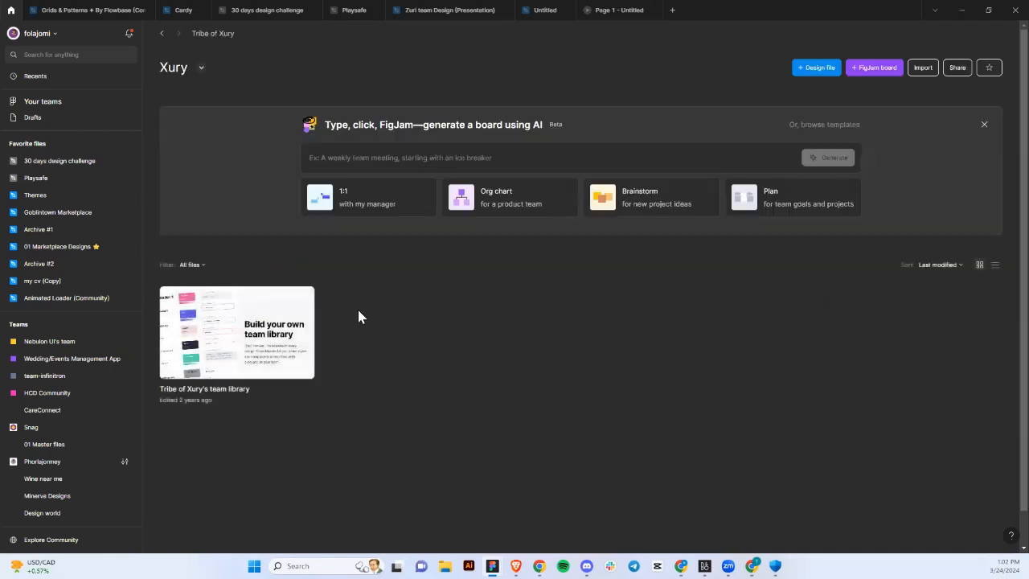
scroll(389, 335, "down", 1)
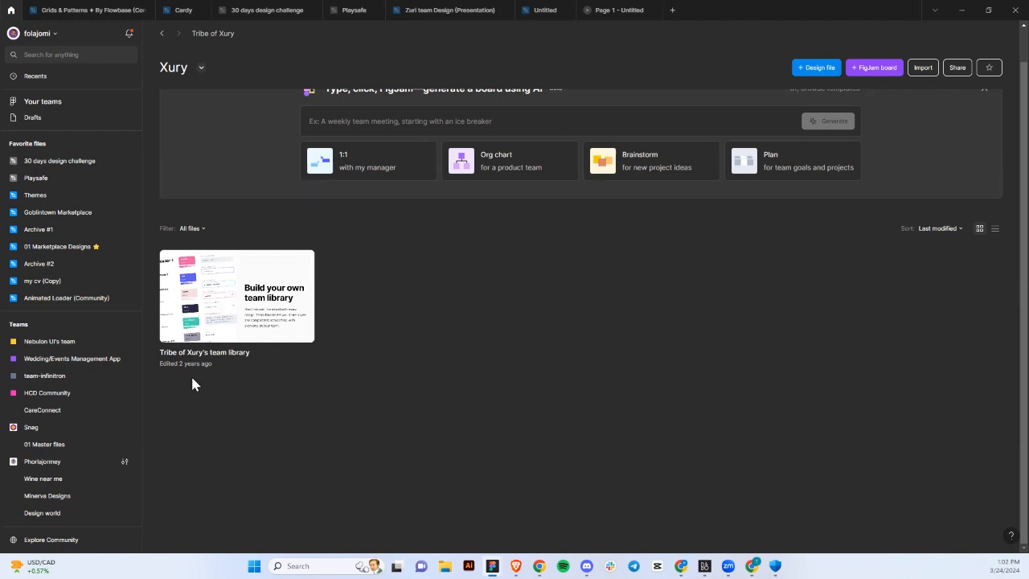
scroll(93, 409, "down", 4)
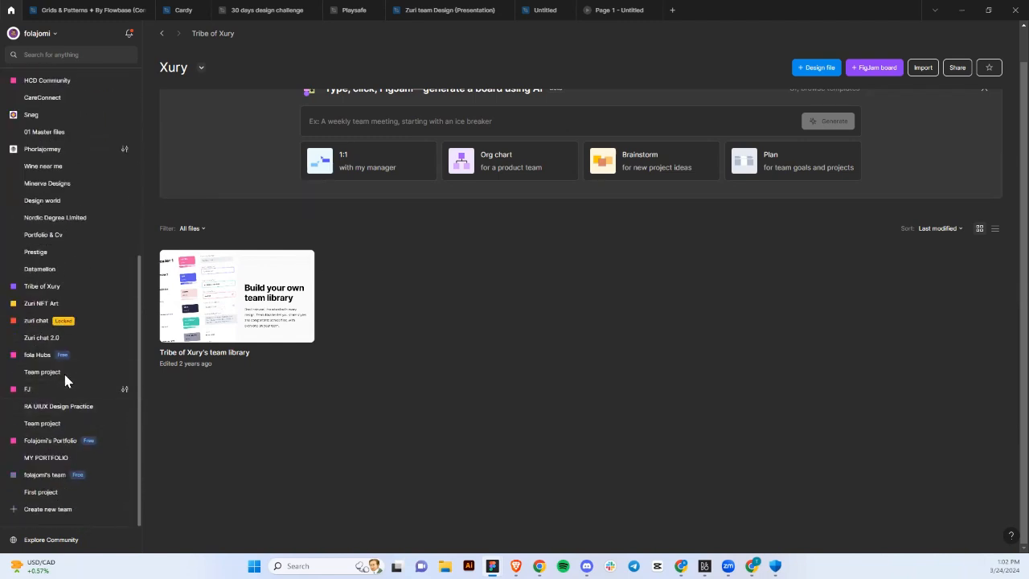
Open the fola Hubs team's Team project and review its three files.
left_click(32, 361)
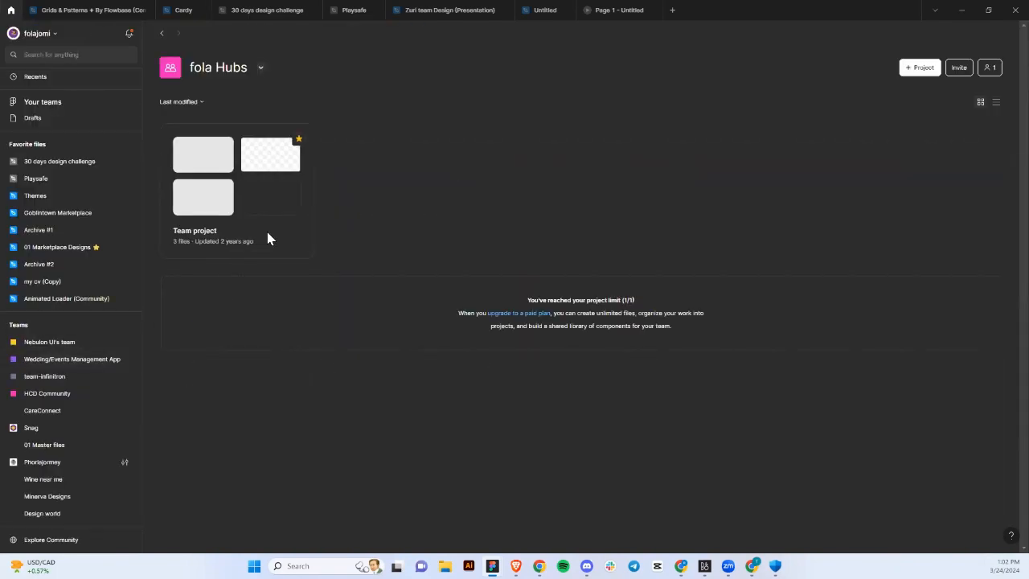
left_click(267, 238)
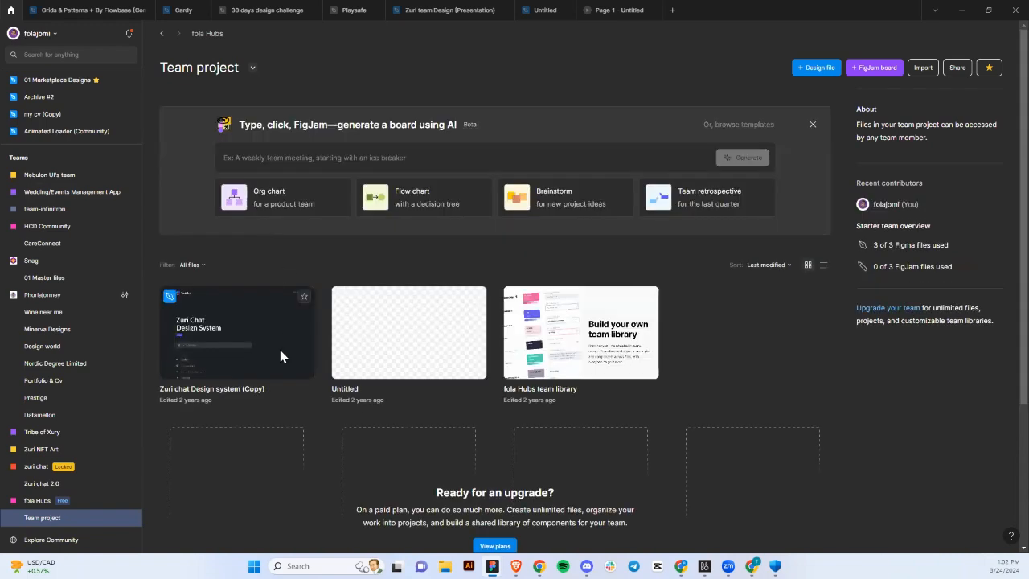
scroll(281, 356, "down", 1)
scroll(281, 356, "down", 1)
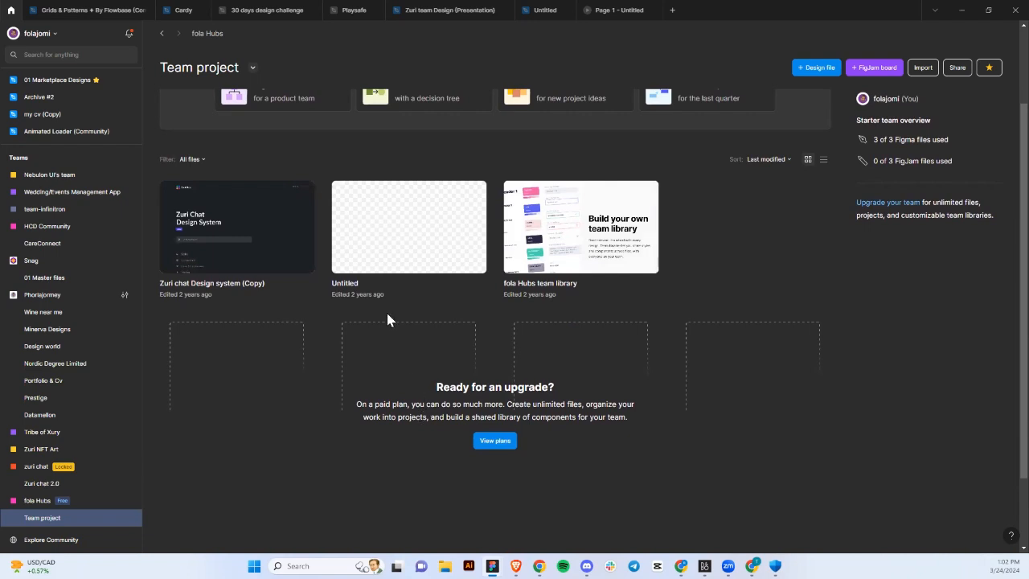
scroll(386, 313, "up", 2)
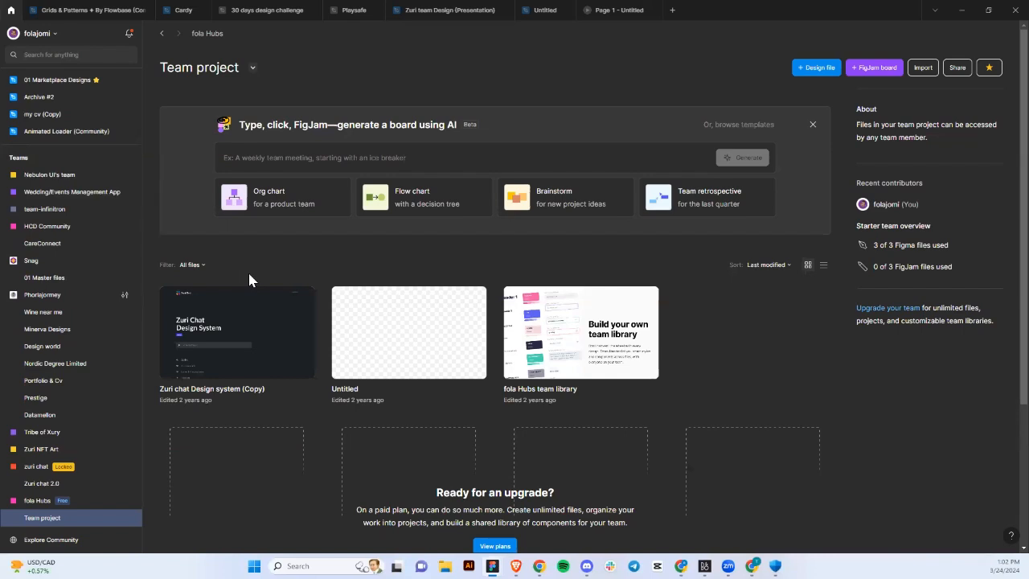
scroll(99, 196, "up", 4)
mouse_move(102, 196)
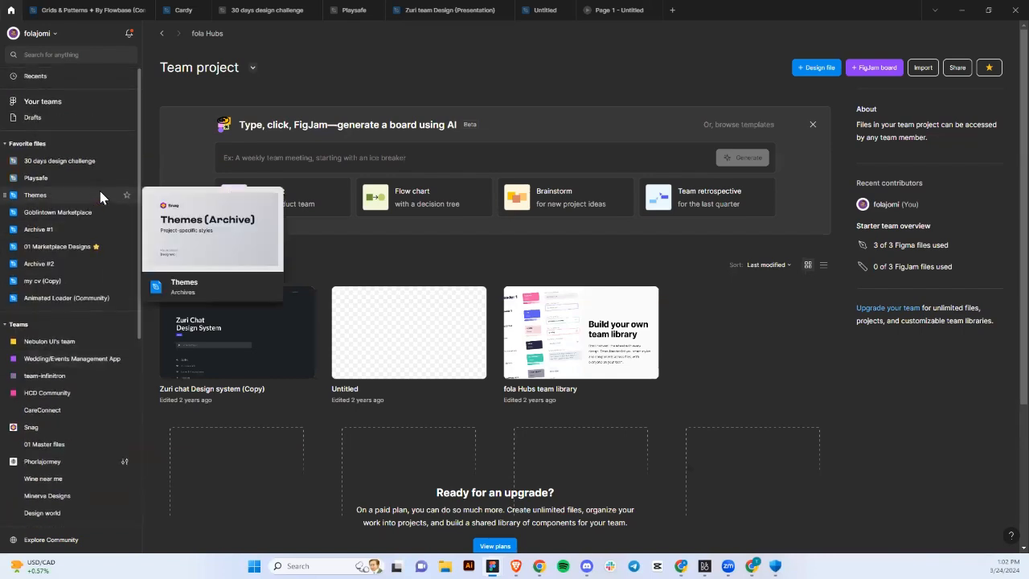
left_click(31, 118)
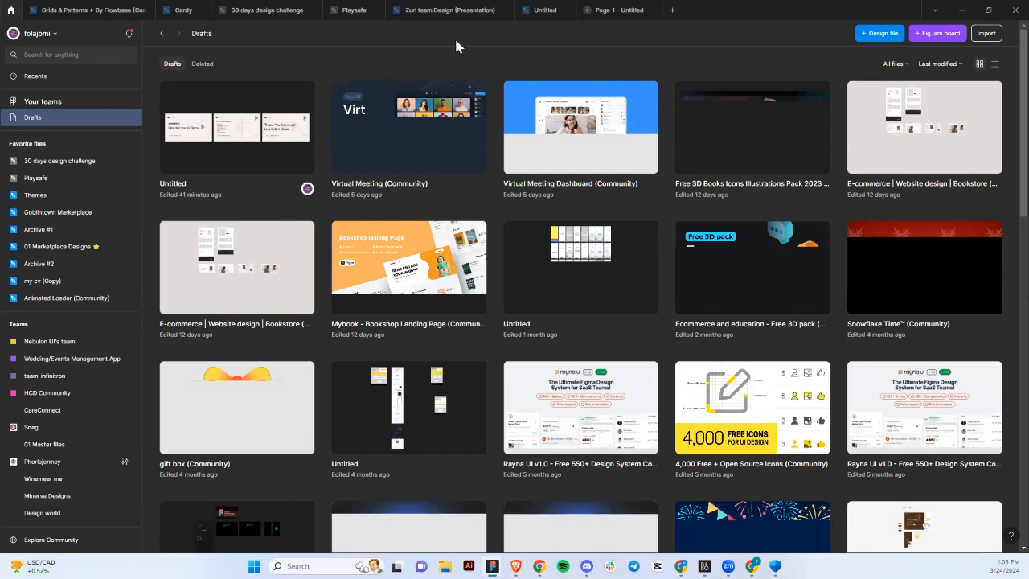
mouse_move(533, 23)
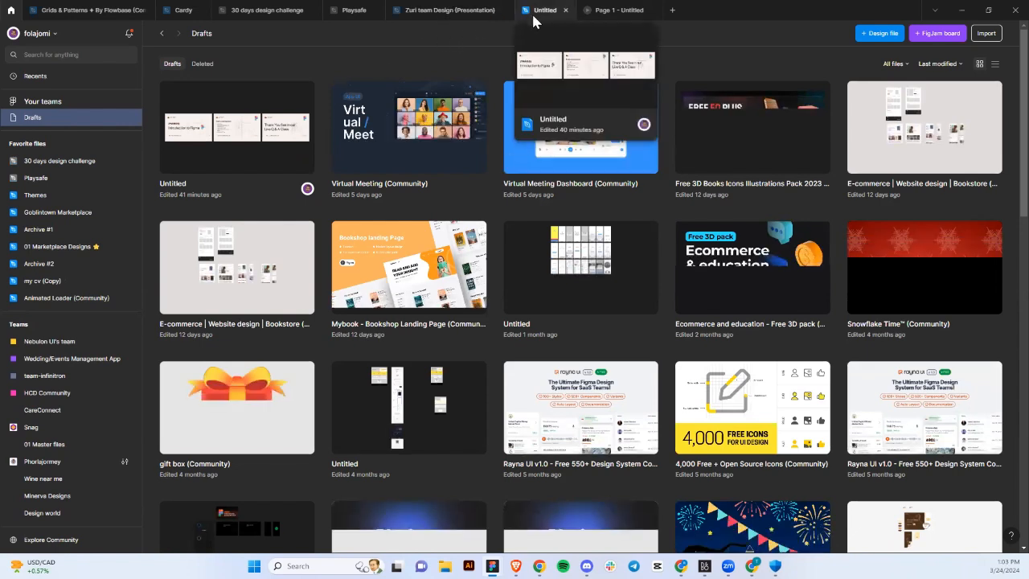
left_click(533, 23)
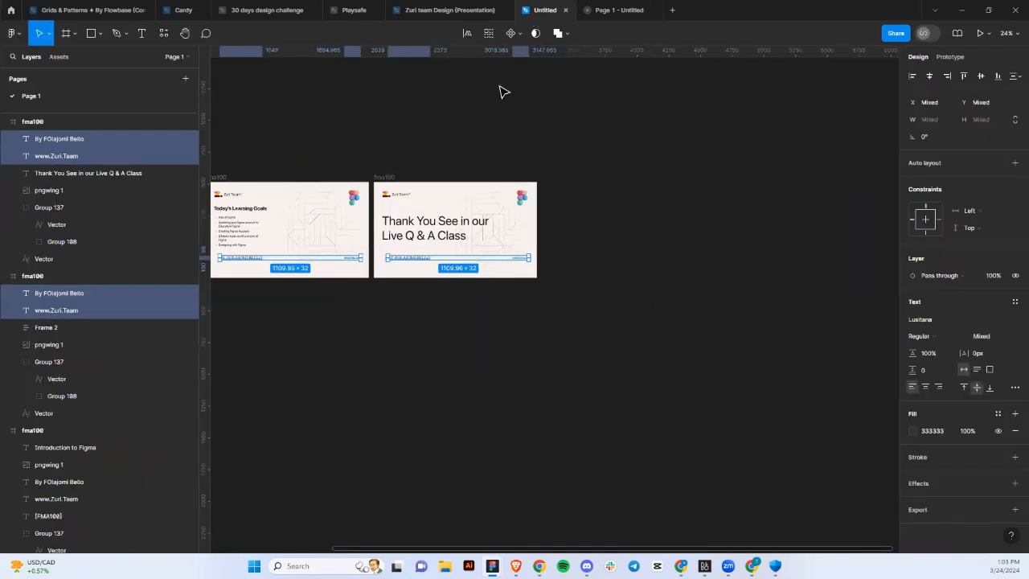
left_click(538, 118)
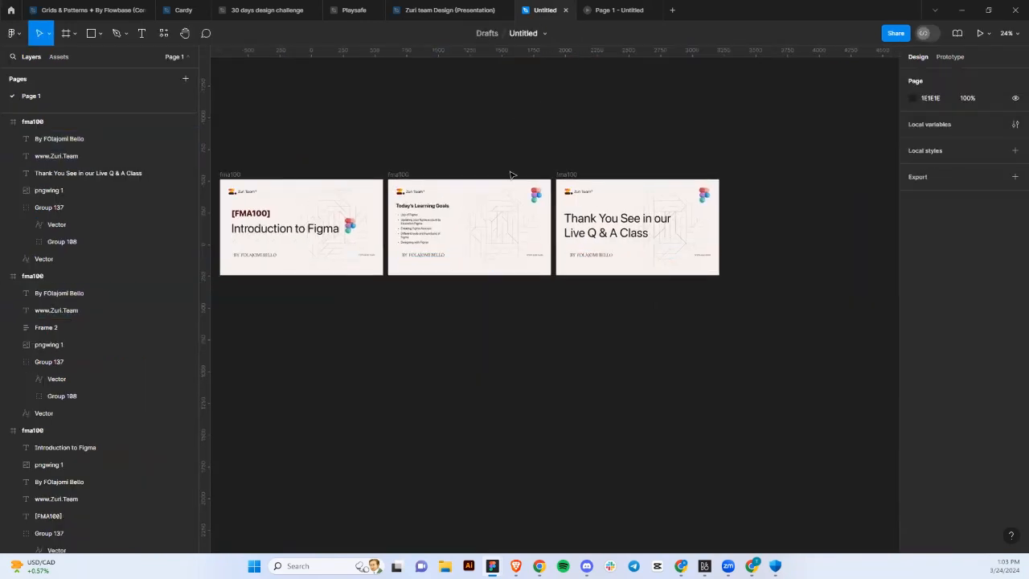
scroll(512, 174, "left", 1)
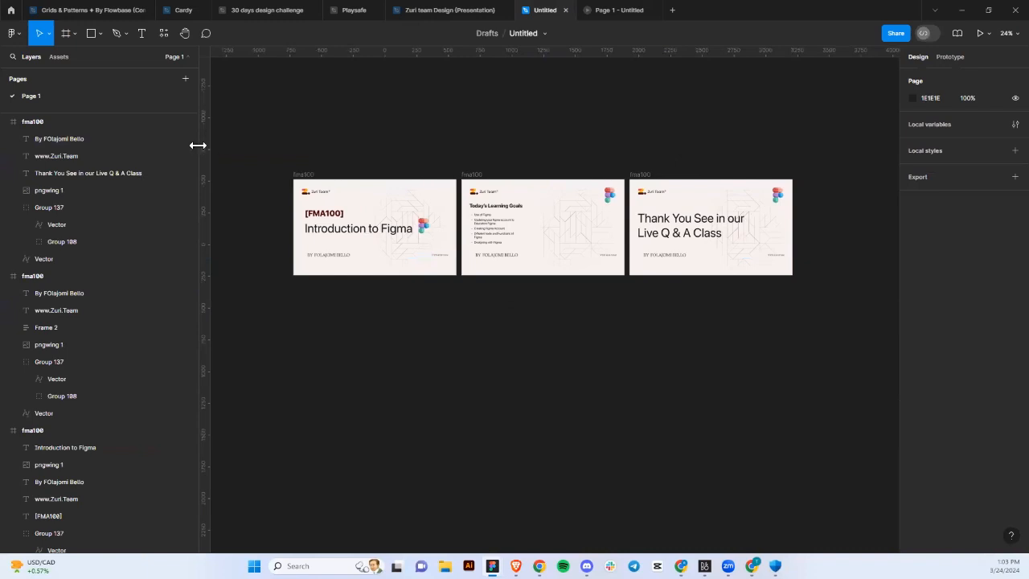
Create a new blank design file and close the two extra Untitled tabs.
left_click(672, 9)
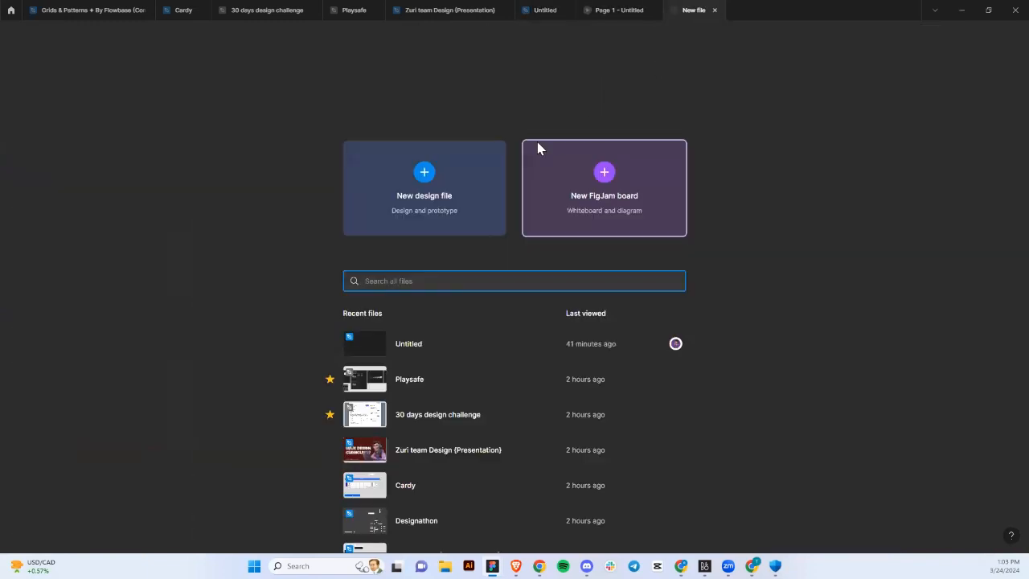
left_click(428, 196)
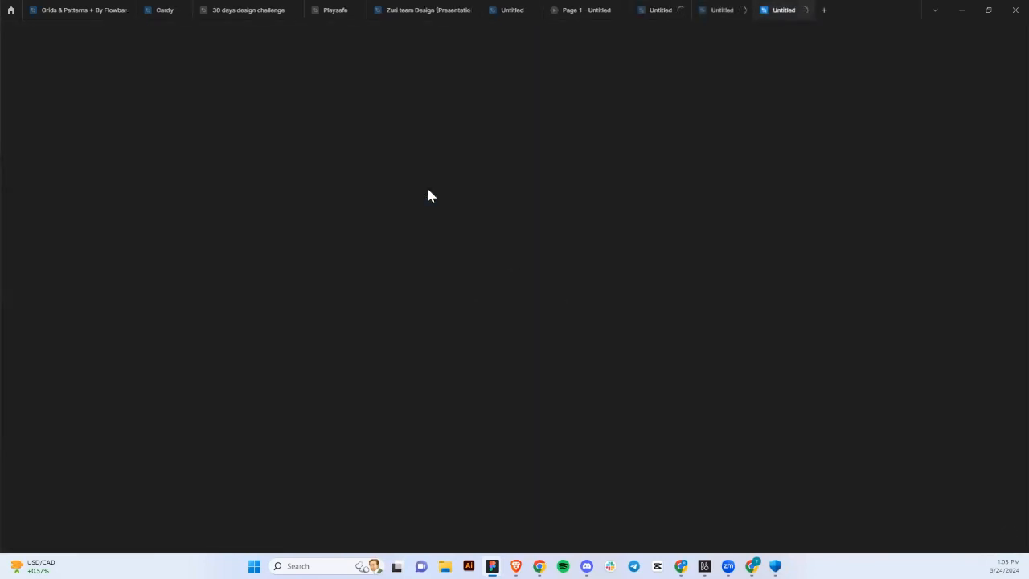
left_click(804, 10)
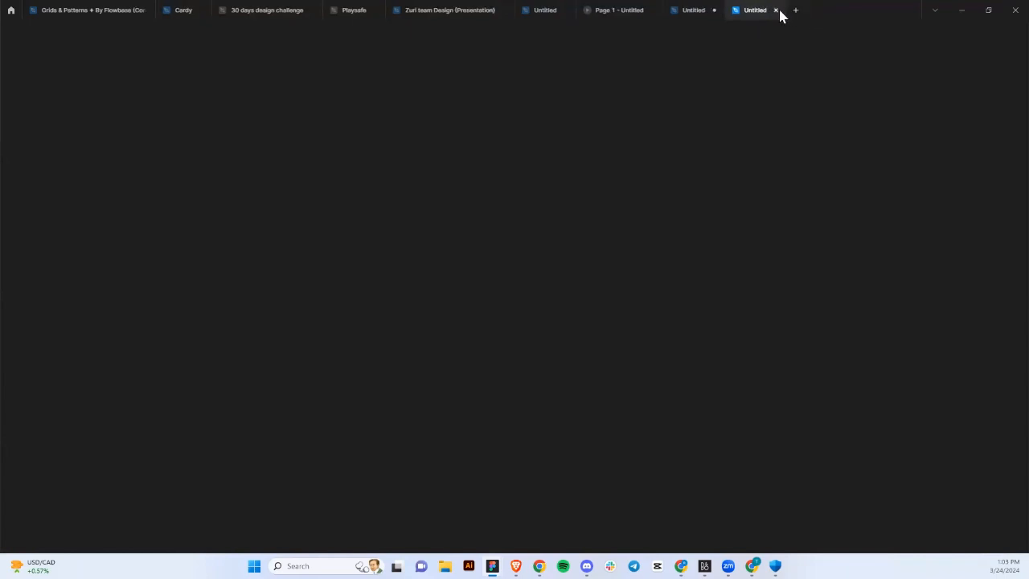
left_click(776, 10)
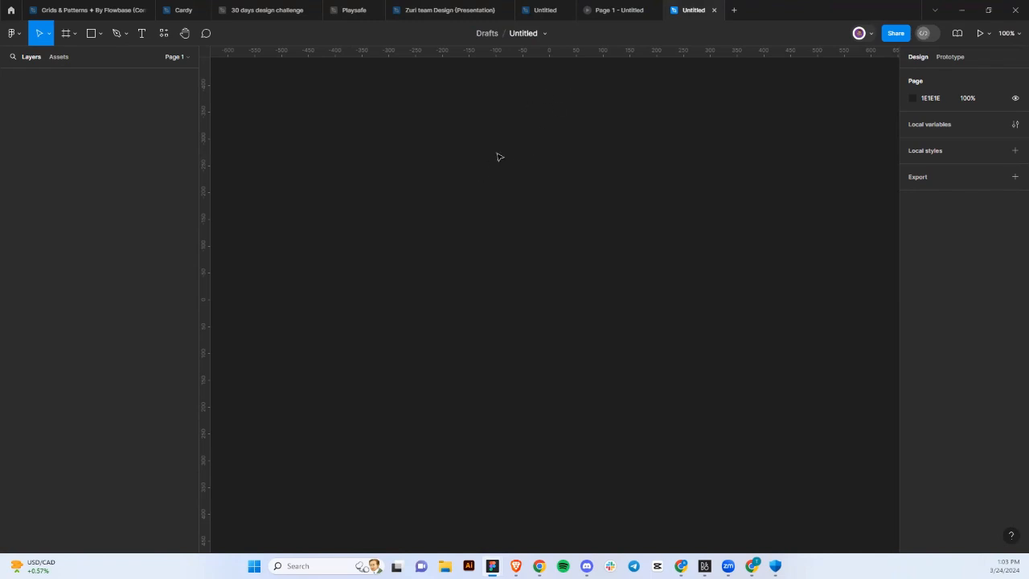
Rename the file to 'FMA100 CLASS' and return to the Drafts list.
left_click(523, 34)
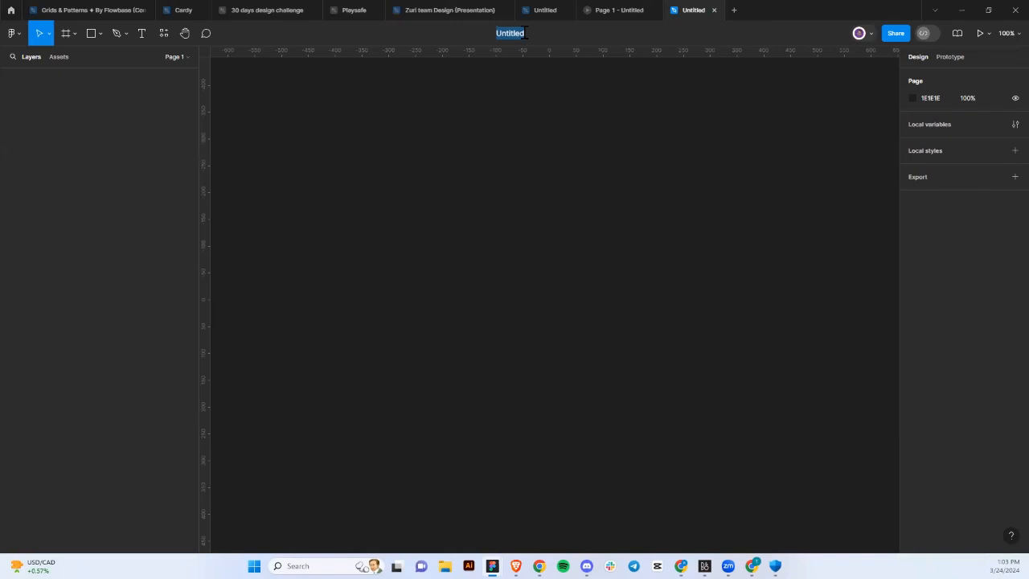
type("FMA100 CLASS")
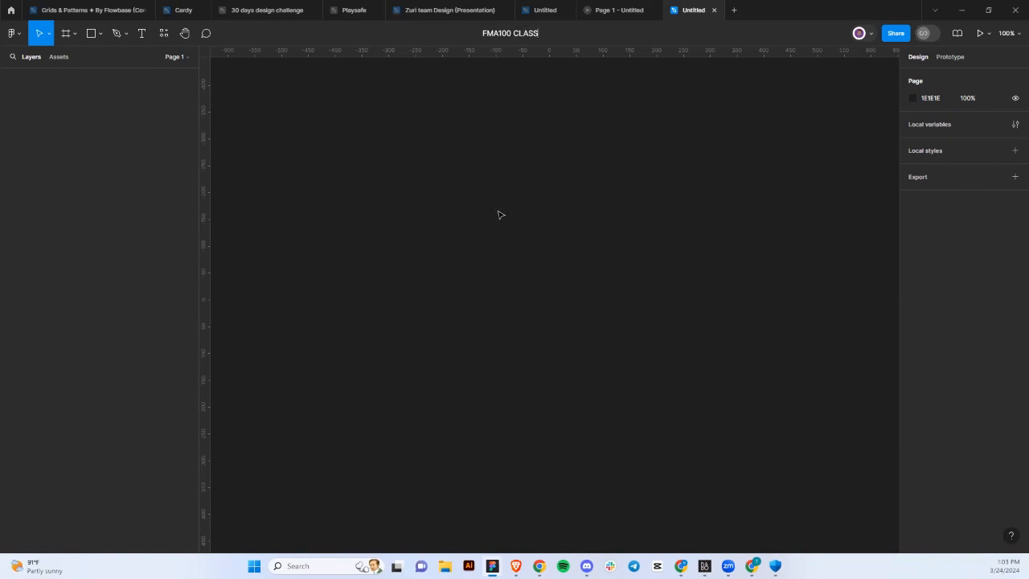
key("Return")
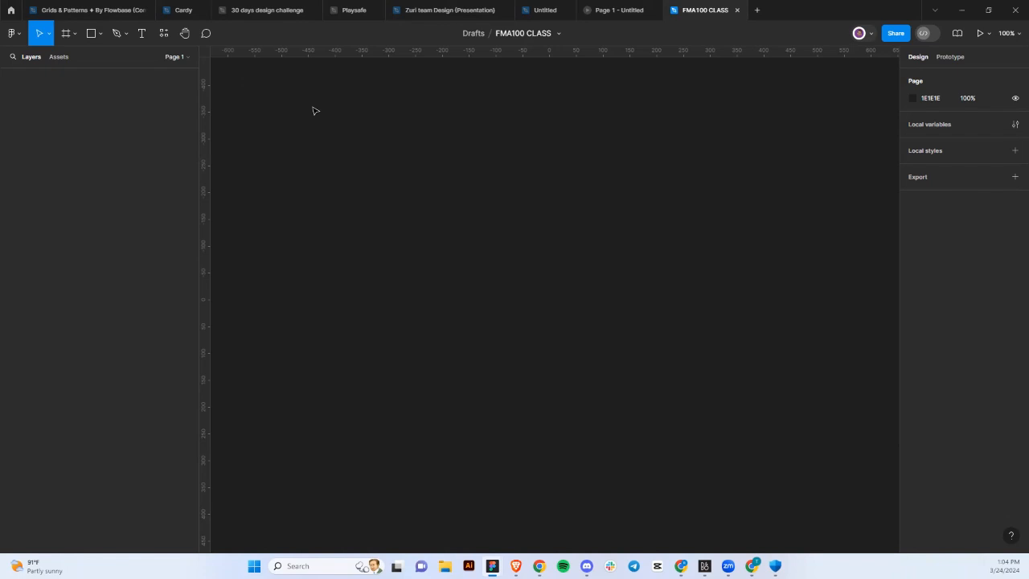
left_click(11, 10)
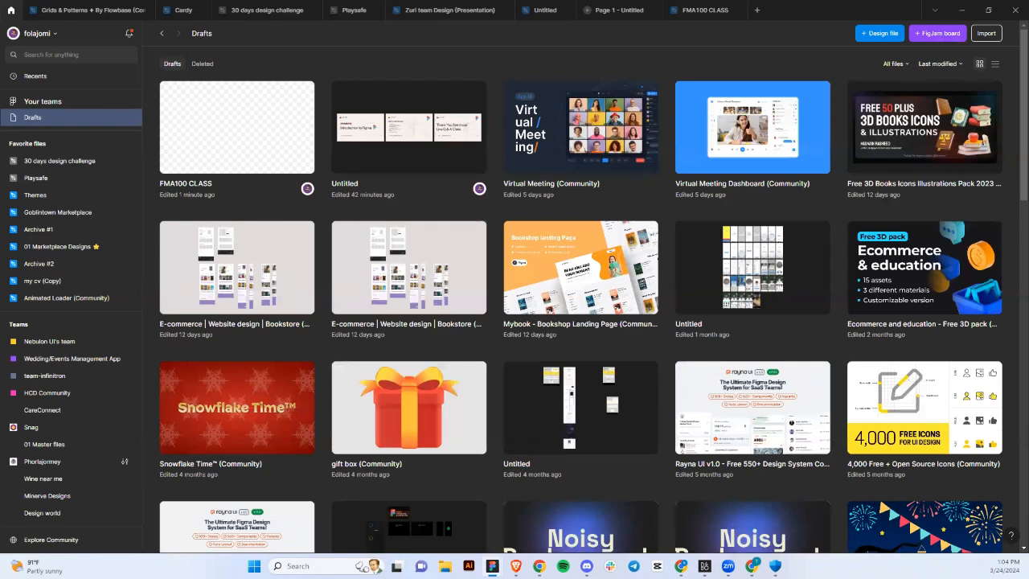
mouse_move(751, 566)
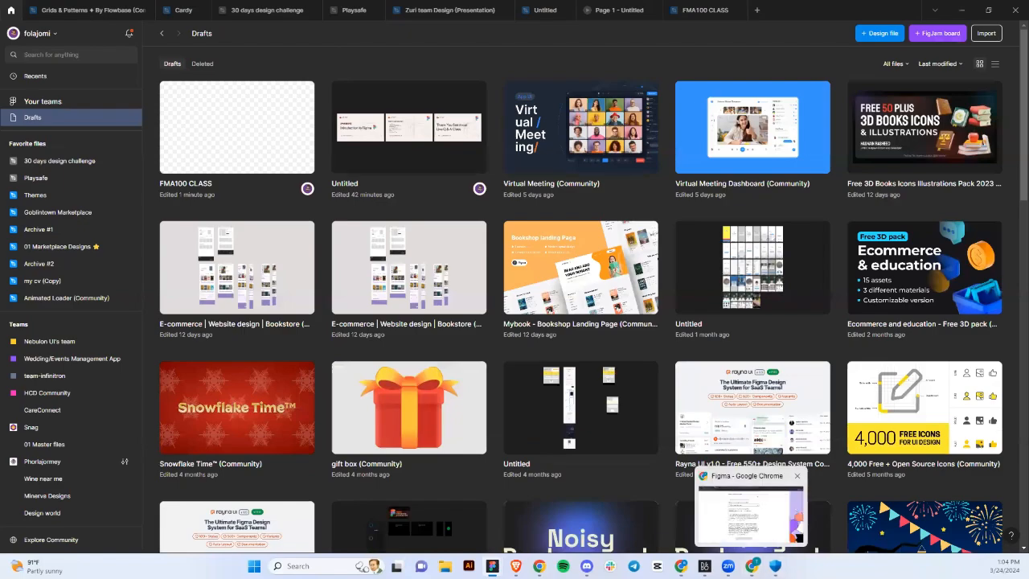
left_click(798, 536)
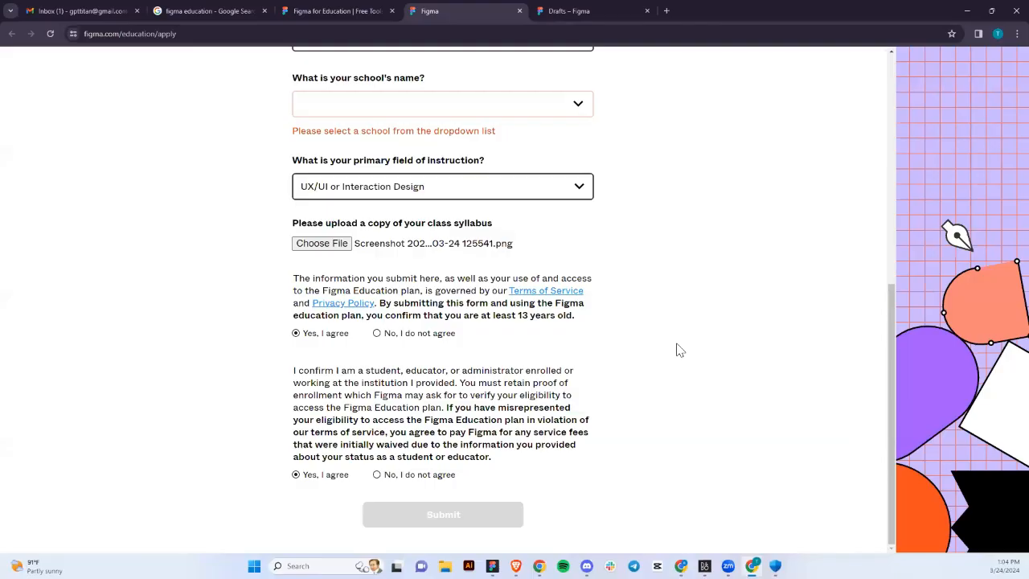
left_click(561, 19)
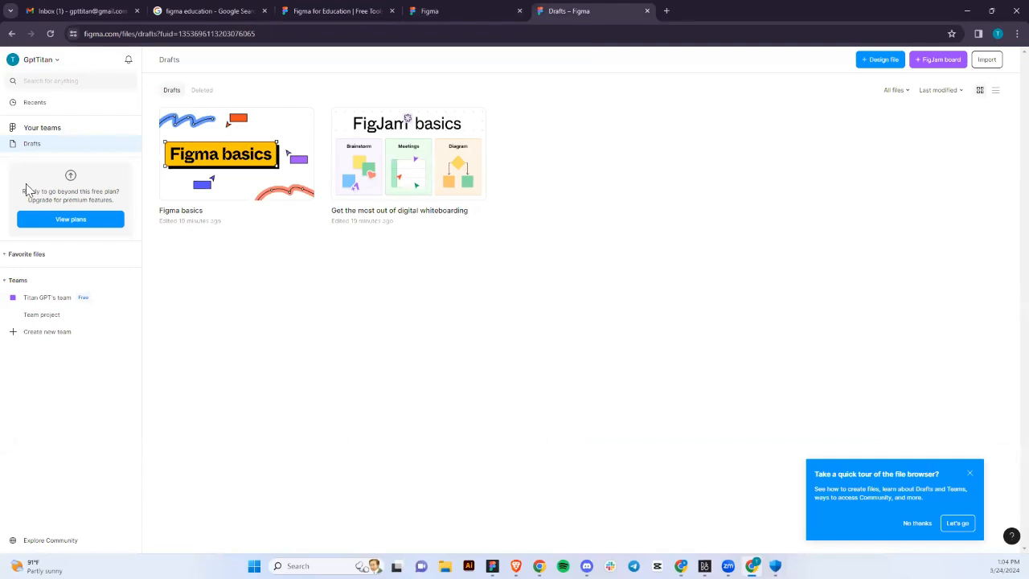
left_click(183, 202)
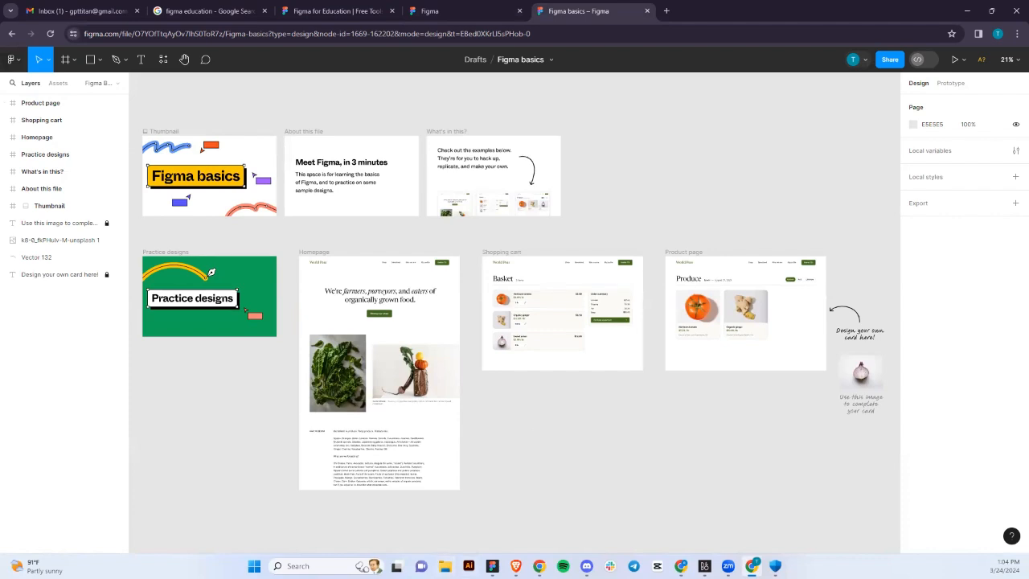
key("alt+Tab")
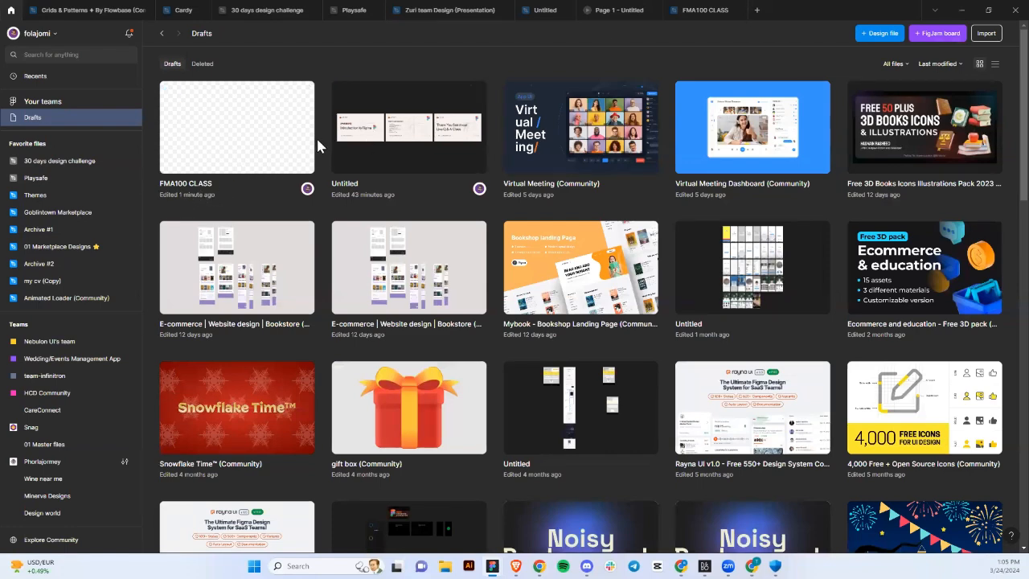
Open the FMA100 CLASS tab and expand its Pages list.
left_click(687, 15)
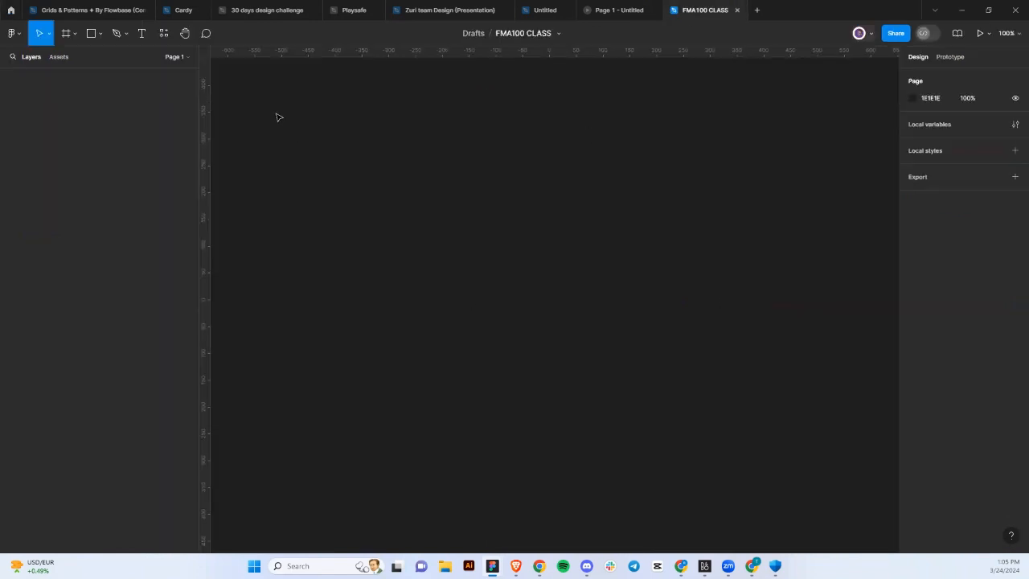
left_click(178, 57)
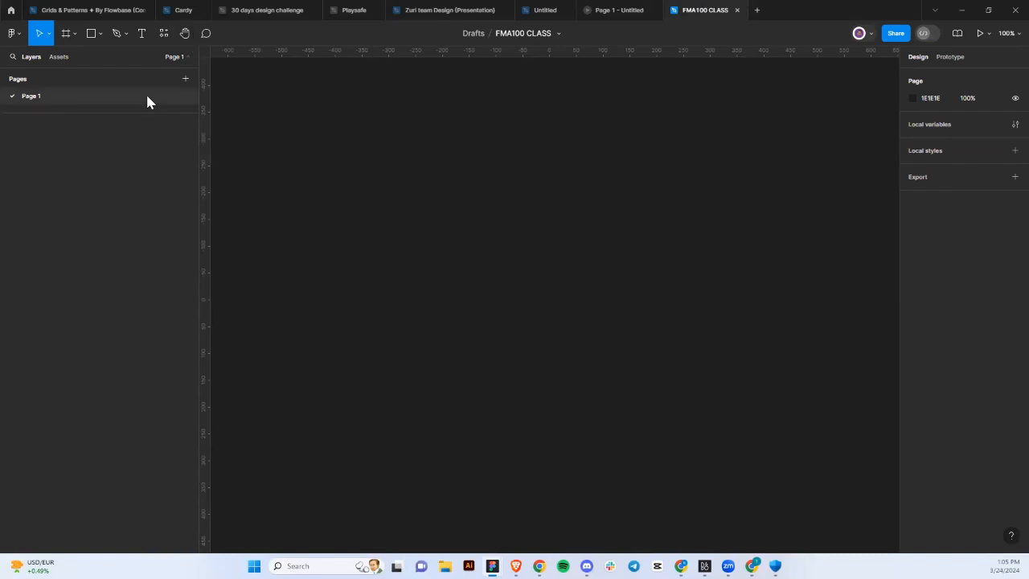
Add four new pages to the file.
left_click(186, 82)
left_click(186, 82)
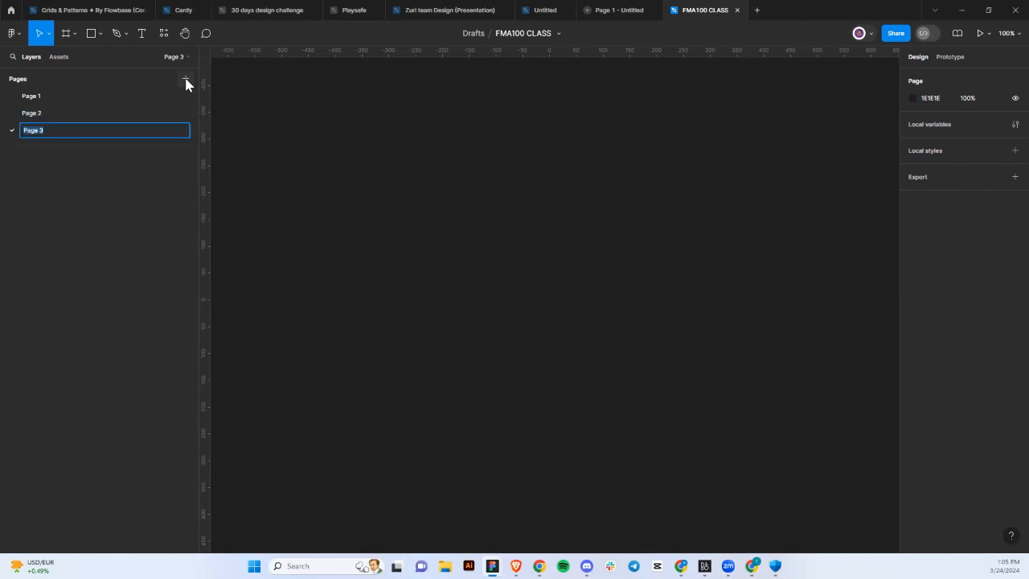
left_click(186, 81)
left_click(185, 81)
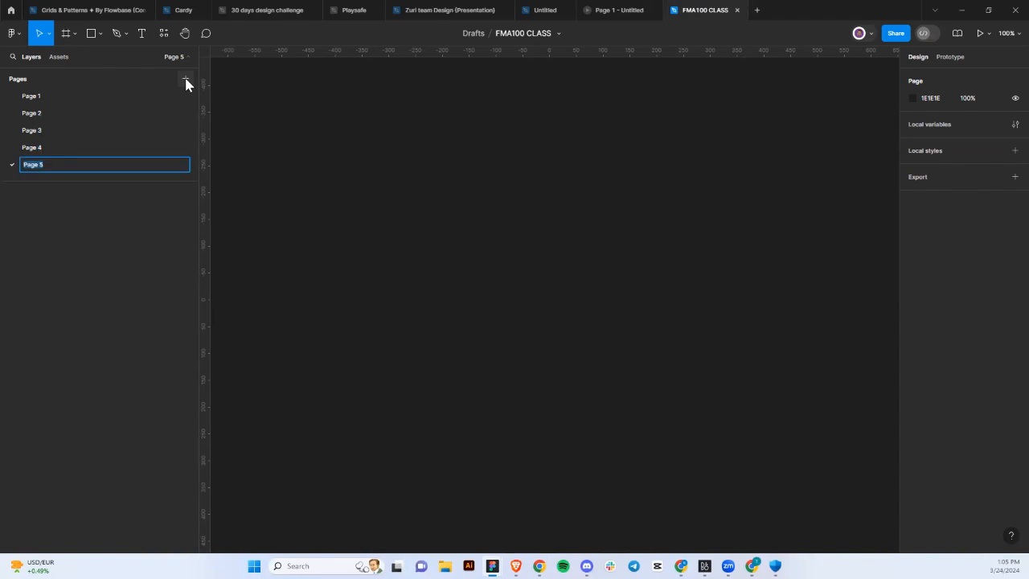
left_click(264, 138)
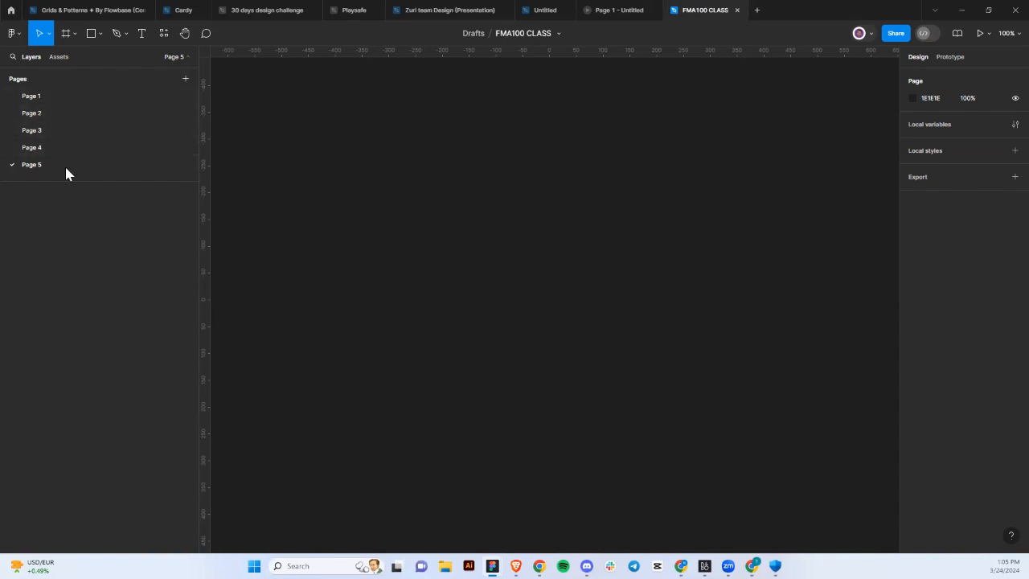
Rename the first three pages Design, Moodboard and Dump.
left_click(45, 96)
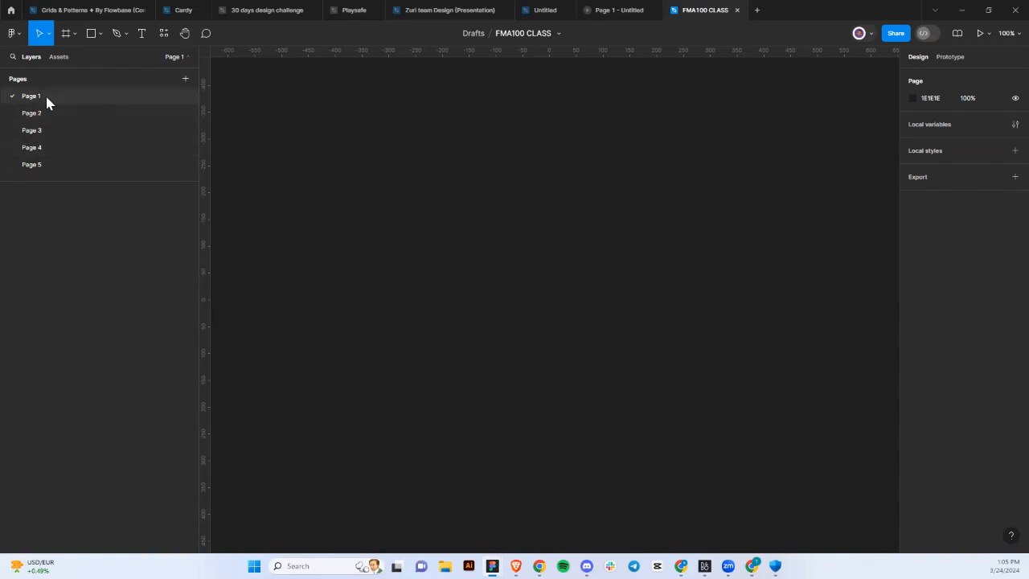
double_click(46, 96)
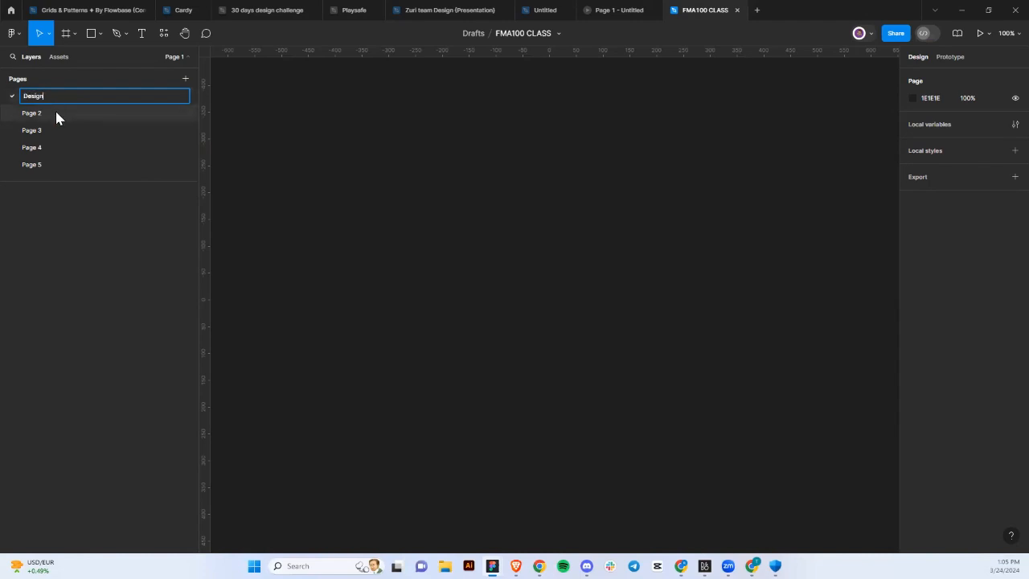
left_click(56, 112)
double_click(57, 113)
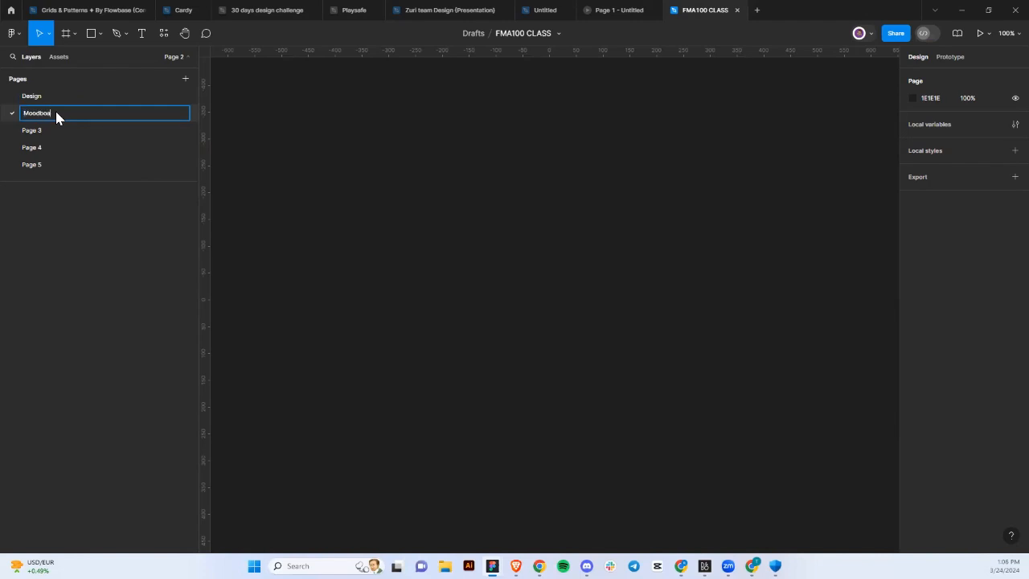
type("Moodboard")
left_click(28, 134)
double_click(29, 134)
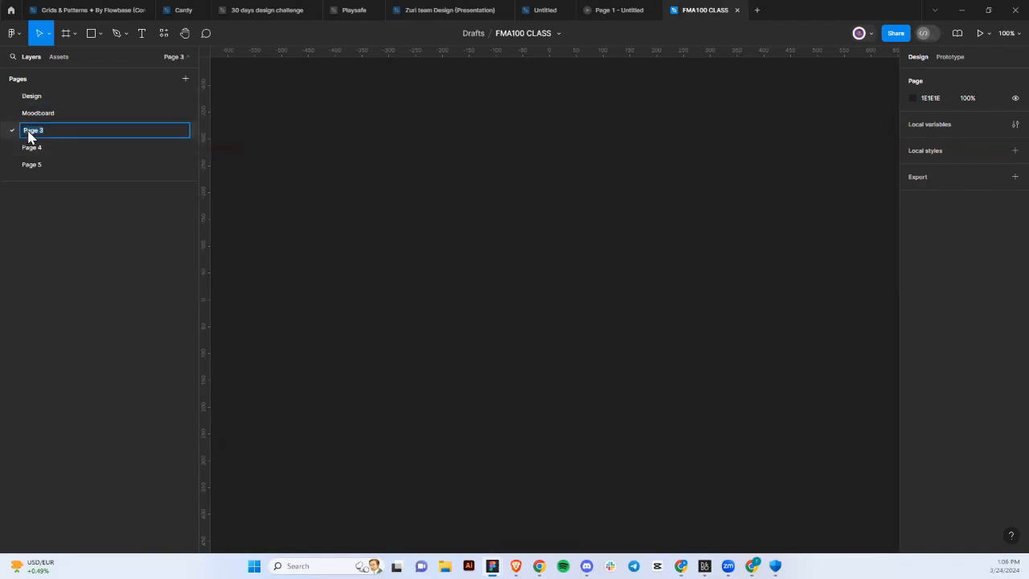
type("Dump")
left_click(58, 165)
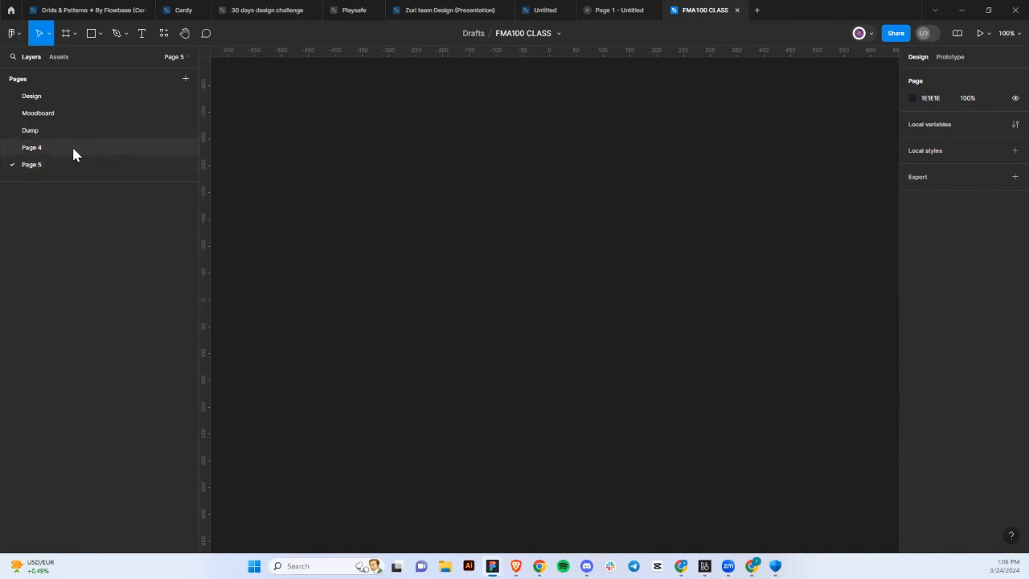
Rename pages four and five Style Guide and Mockups, then return to Design.
double_click(32, 152)
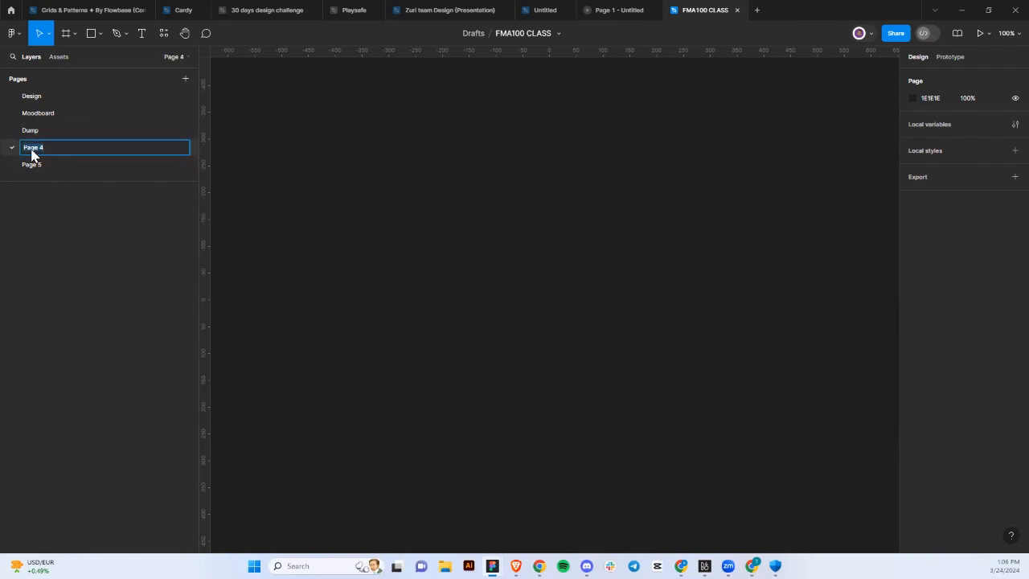
type("Style Gu")
type("ide")
key("Return")
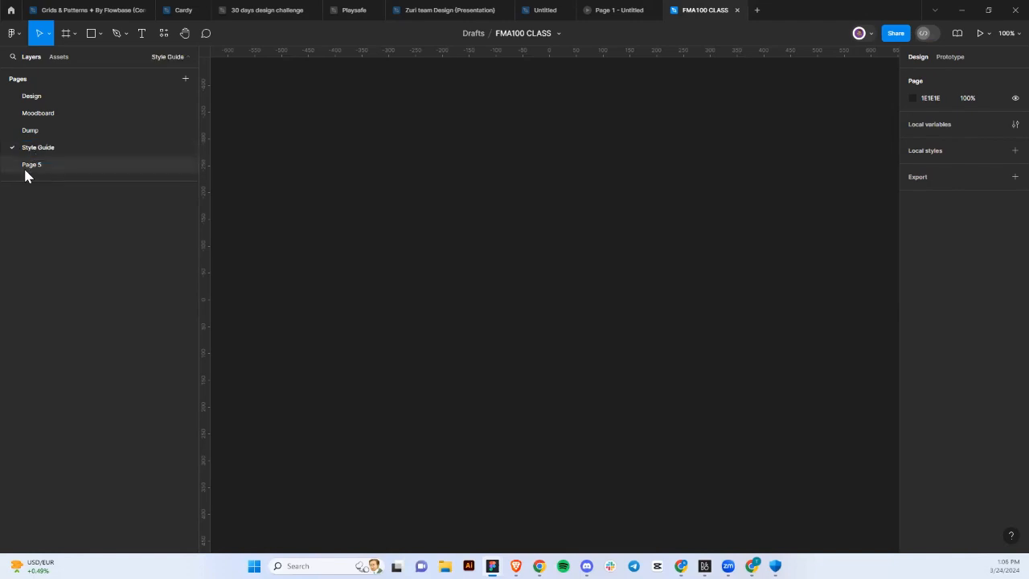
double_click(26, 169)
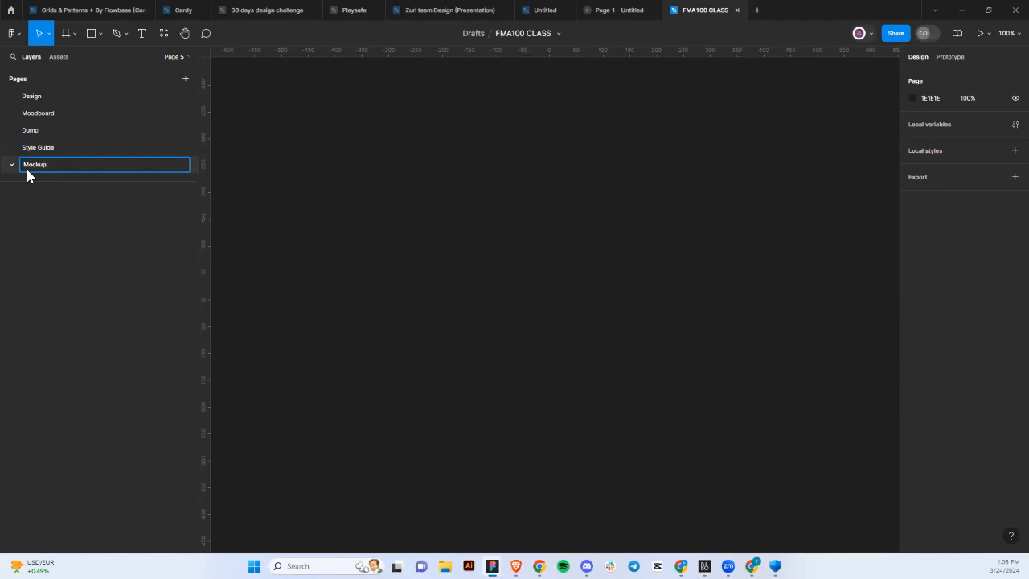
type("Mockups")
key("Return")
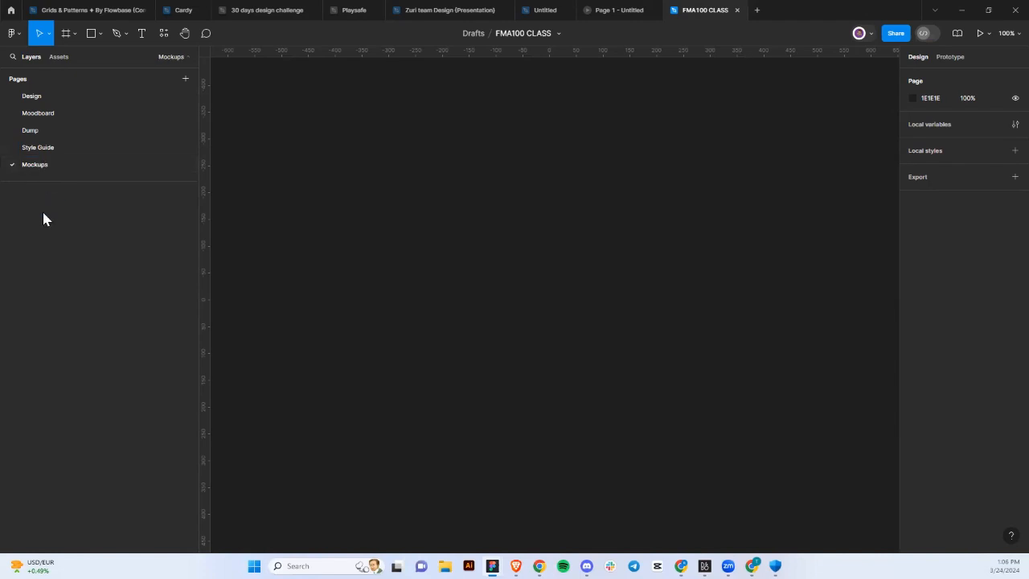
left_click(158, 95)
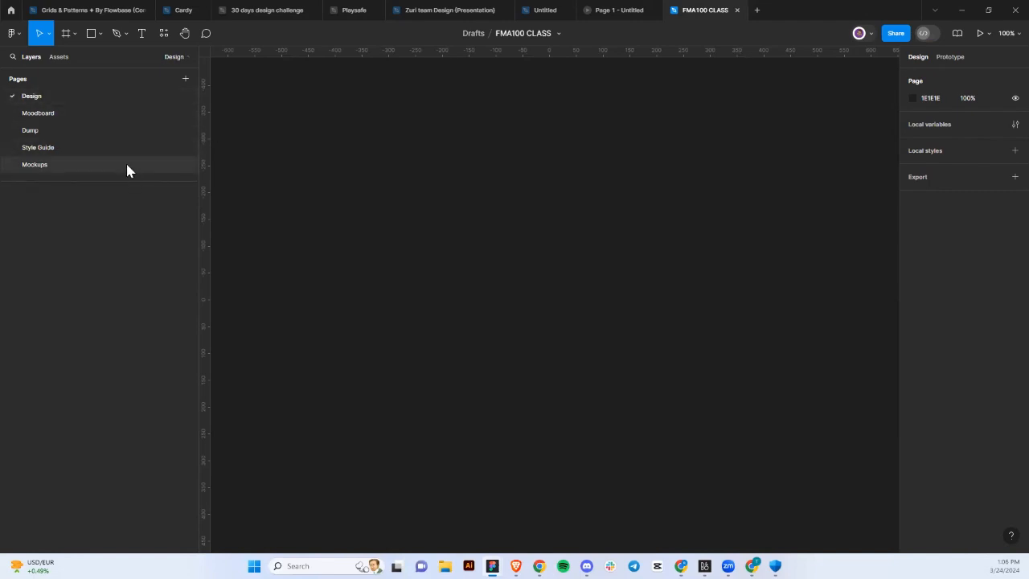
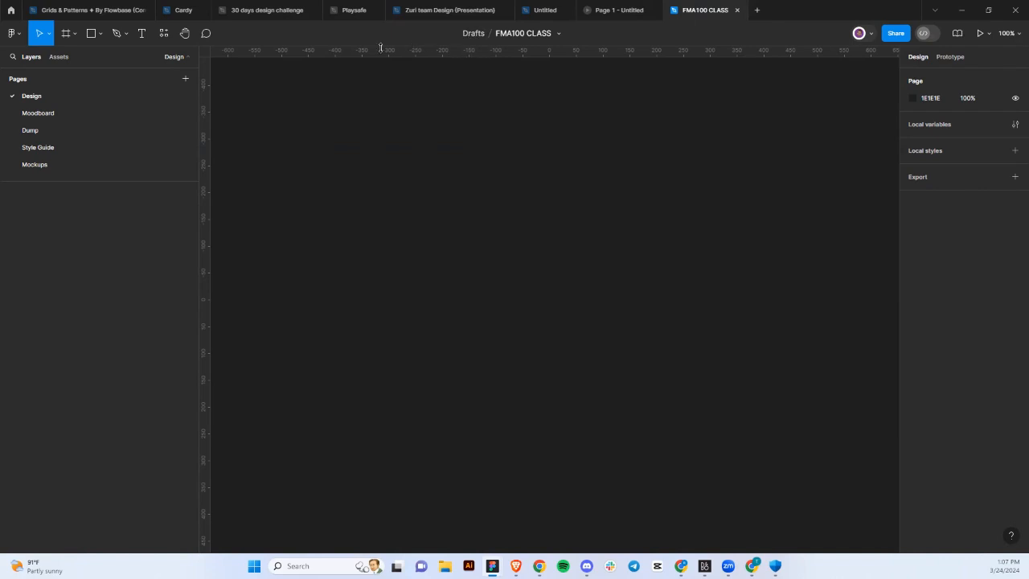
Check the 30 days design challenge file, then show the FMA100 CLASS file's Assets panel.
left_click(239, 14)
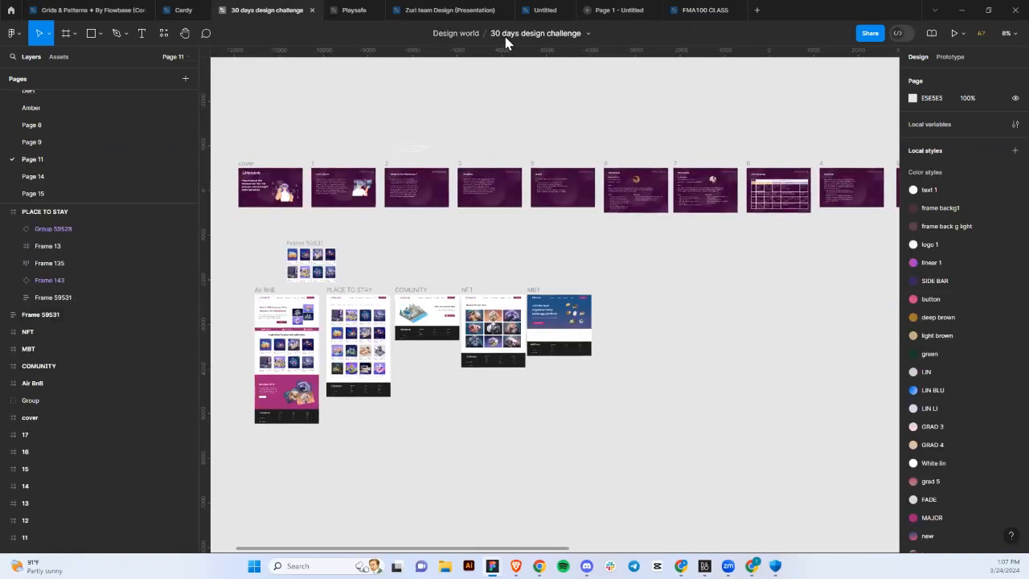
left_click(685, 12)
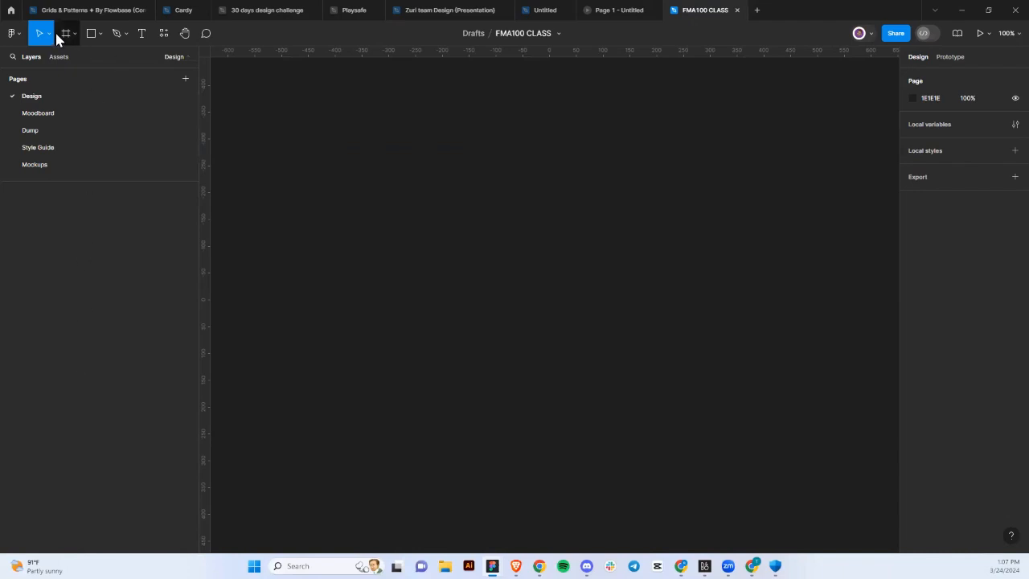
left_click(60, 56)
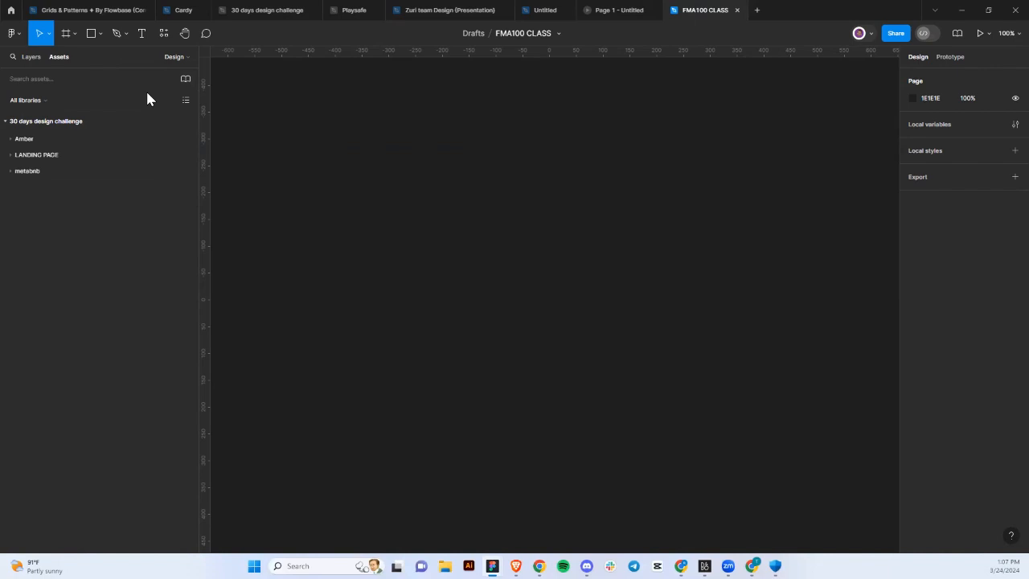
Add the SAMPLE style guide library (904 components, 534 styles) to FMA100 CLASS from the Libraries list.
left_click(185, 80)
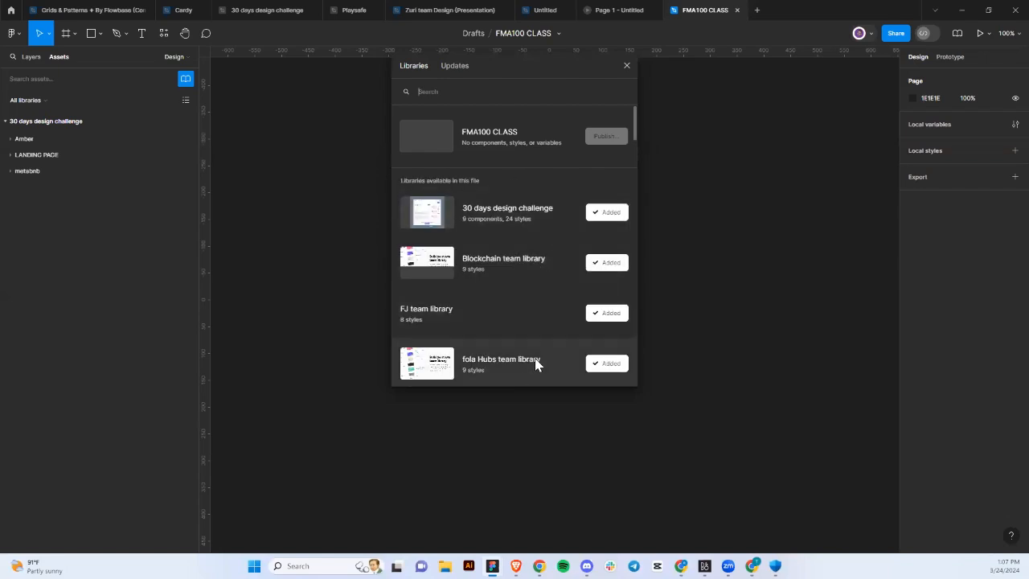
scroll(538, 313, "down", 3)
scroll(538, 313, "down", 14)
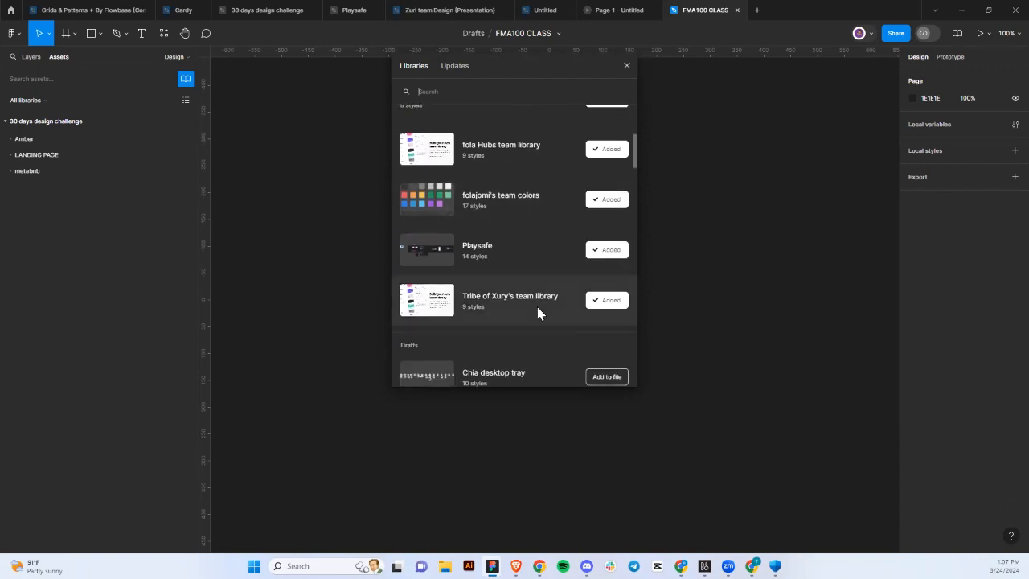
scroll(538, 313, "down", 3)
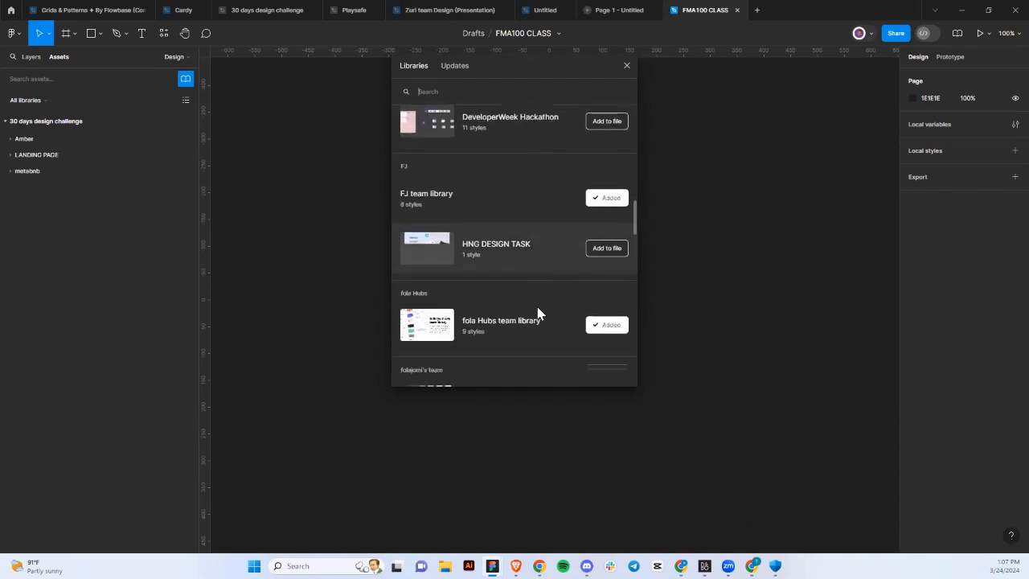
scroll(537, 312, "down", 1)
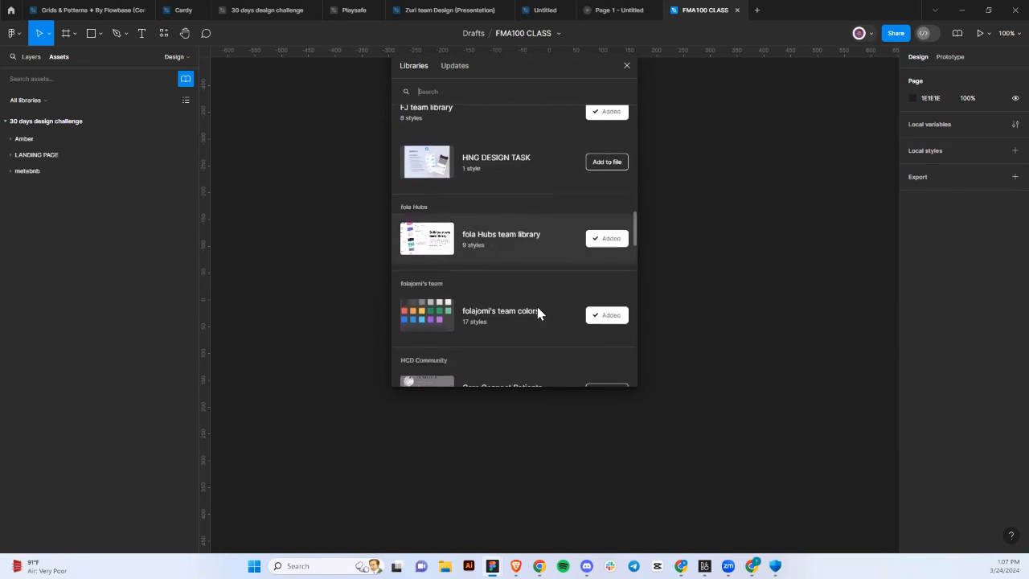
scroll(537, 313, "down", 5)
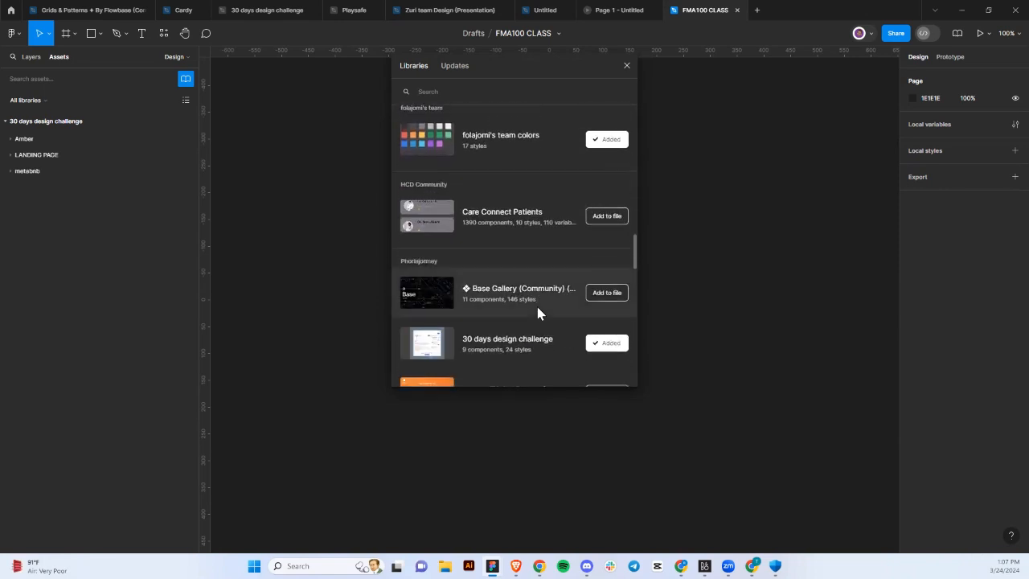
scroll(538, 312, "down", 4)
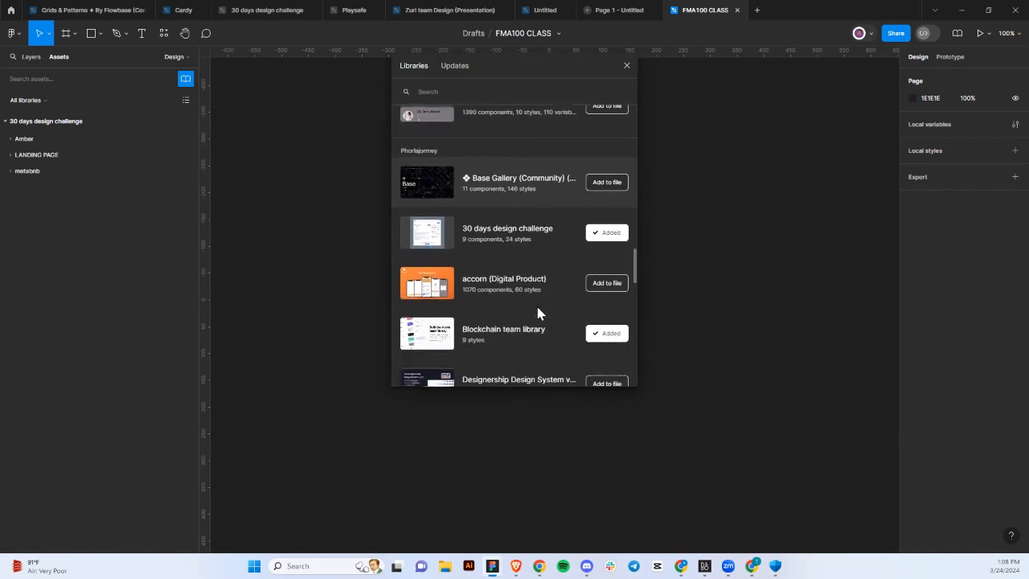
scroll(537, 312, "down", 5)
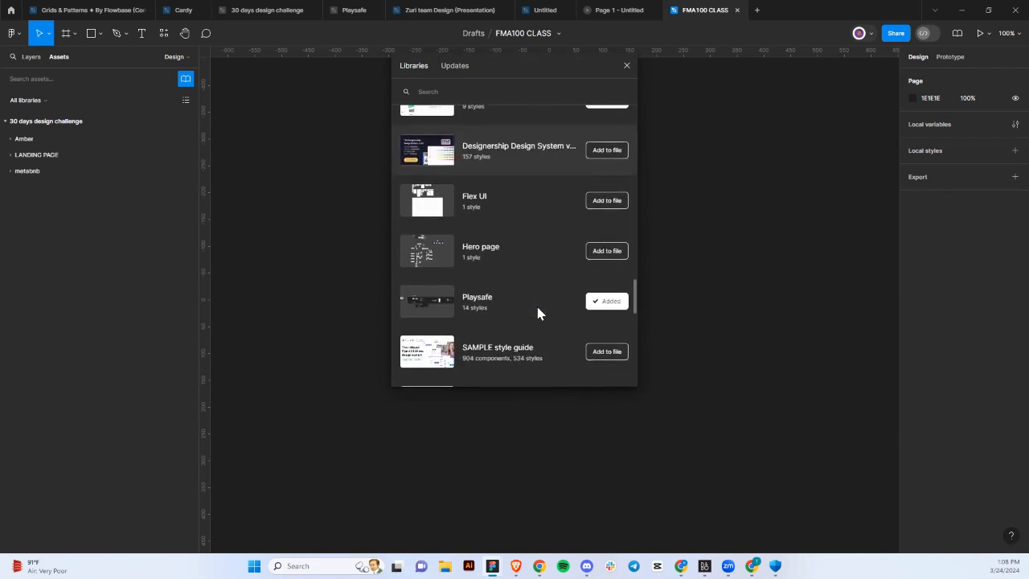
scroll(537, 313, "down", 3)
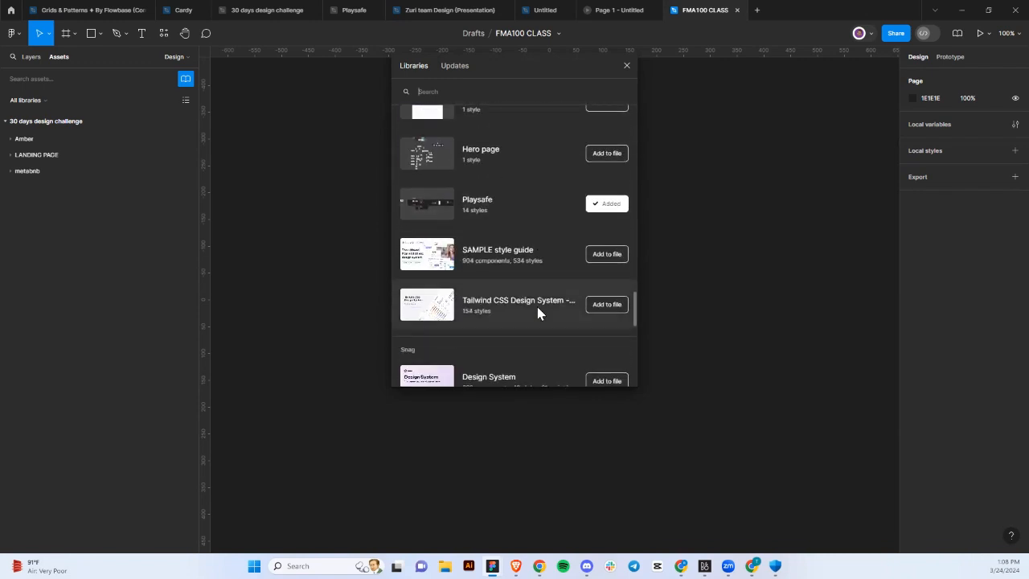
left_click(604, 256)
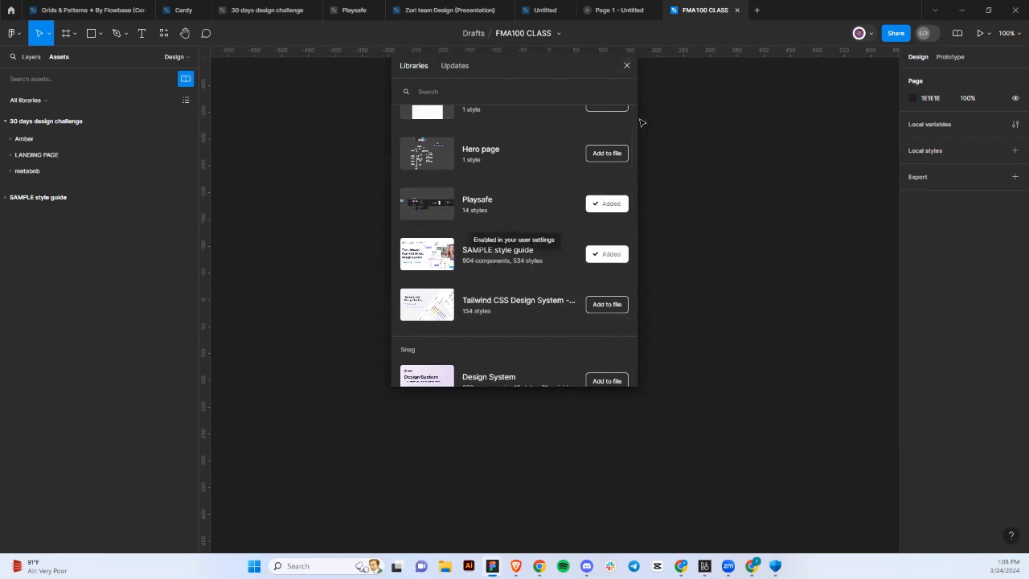
left_click(626, 65)
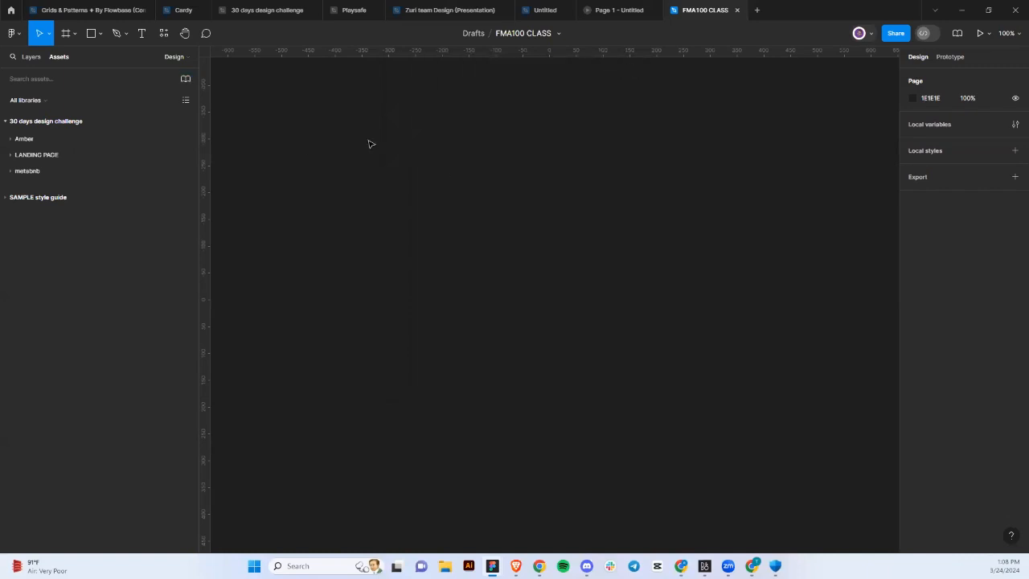
left_click(71, 36)
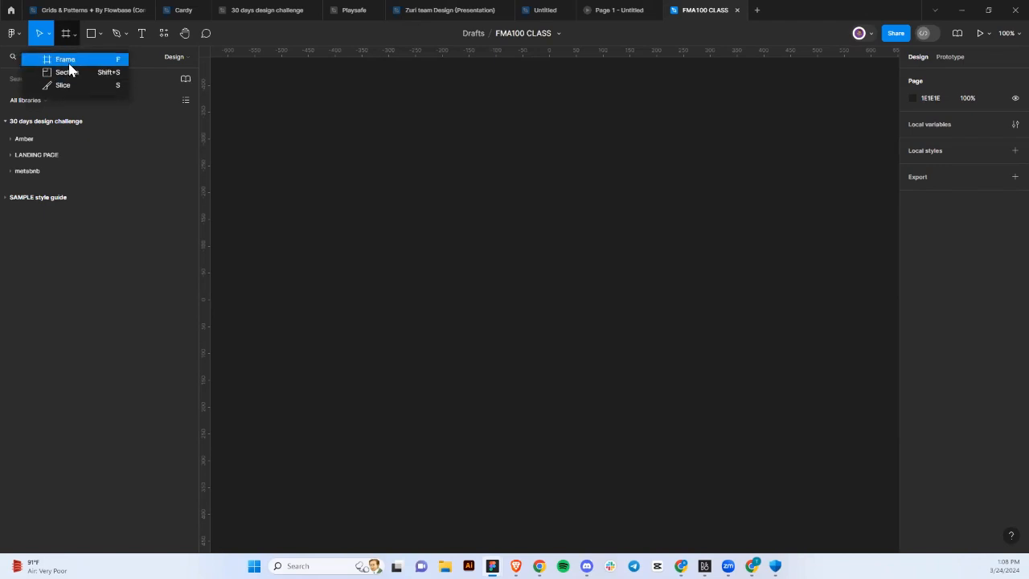
left_click(70, 62)
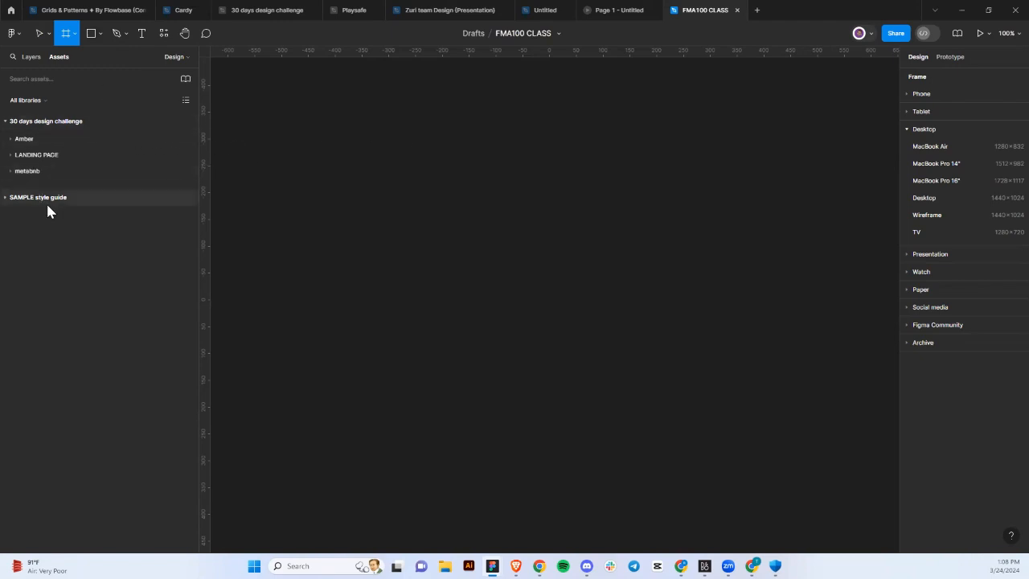
left_click(249, 193)
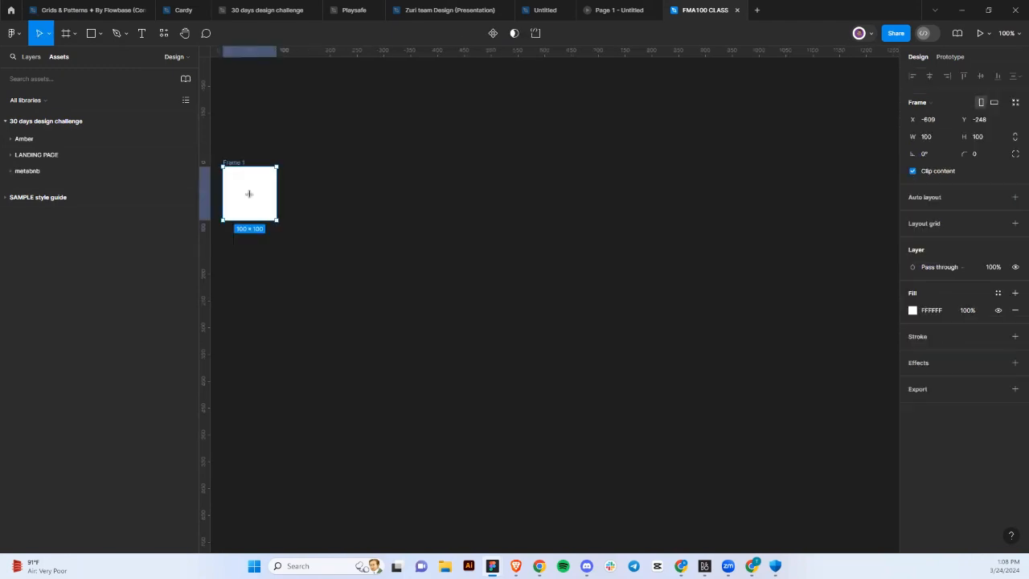
left_click(997, 296)
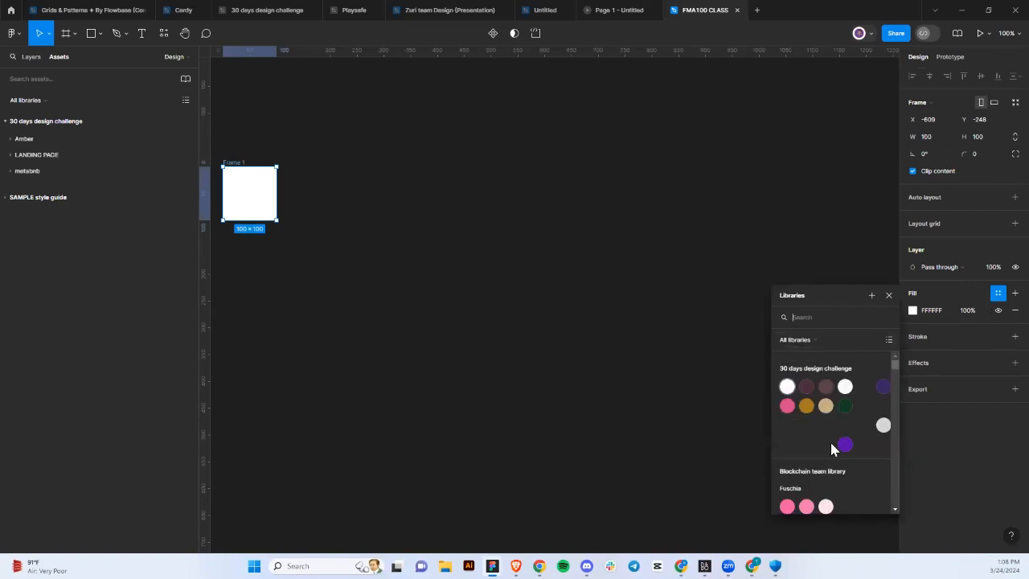
scroll(832, 448, "down", 5)
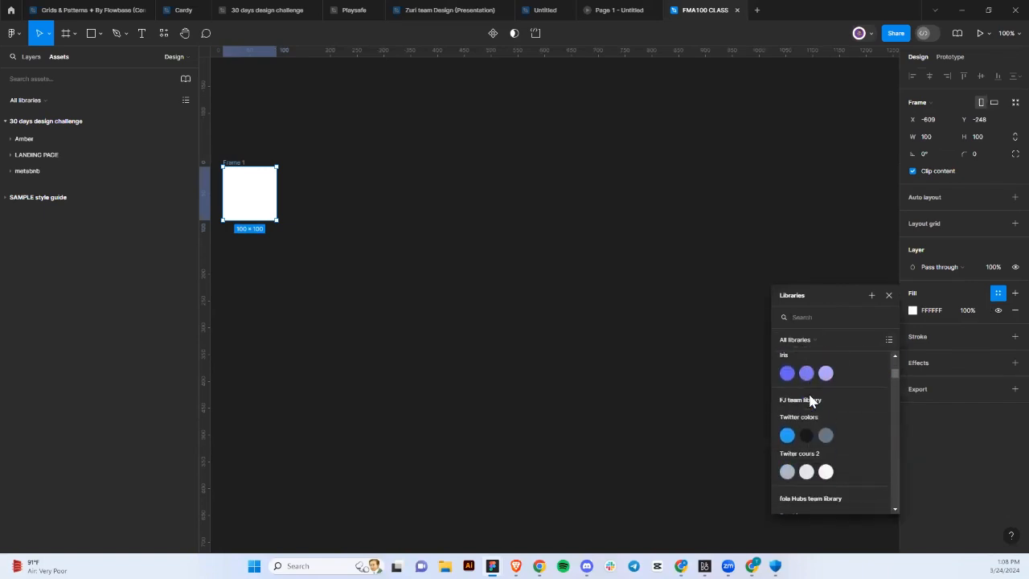
scroll(809, 400, "down", 10)
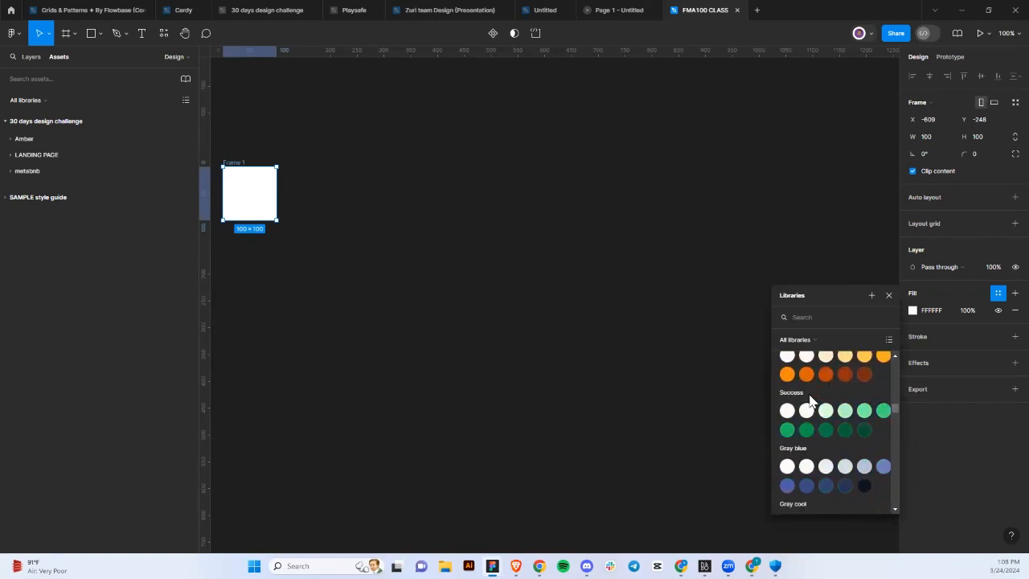
scroll(810, 400, "down", 10)
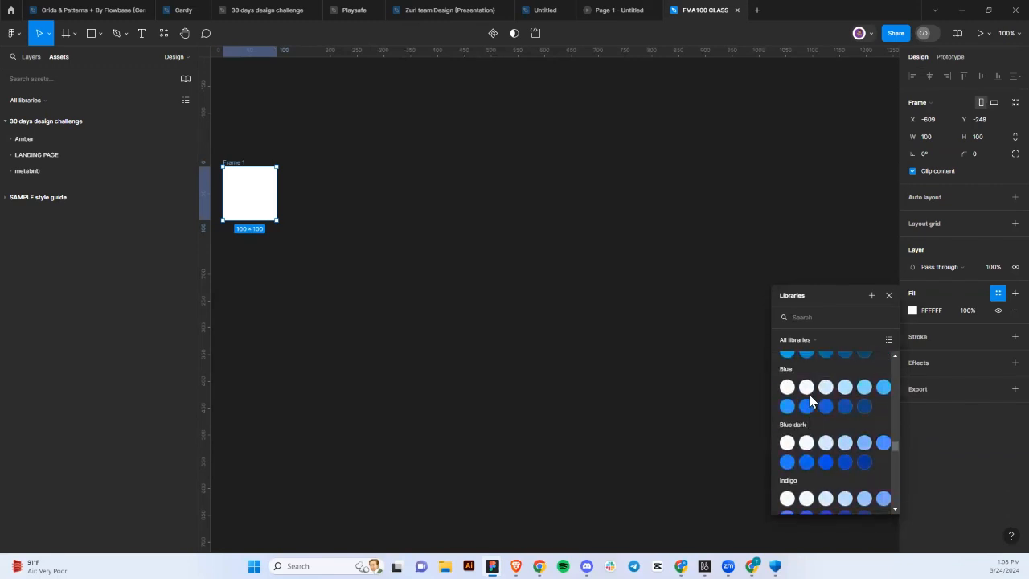
scroll(810, 401, "down", 2)
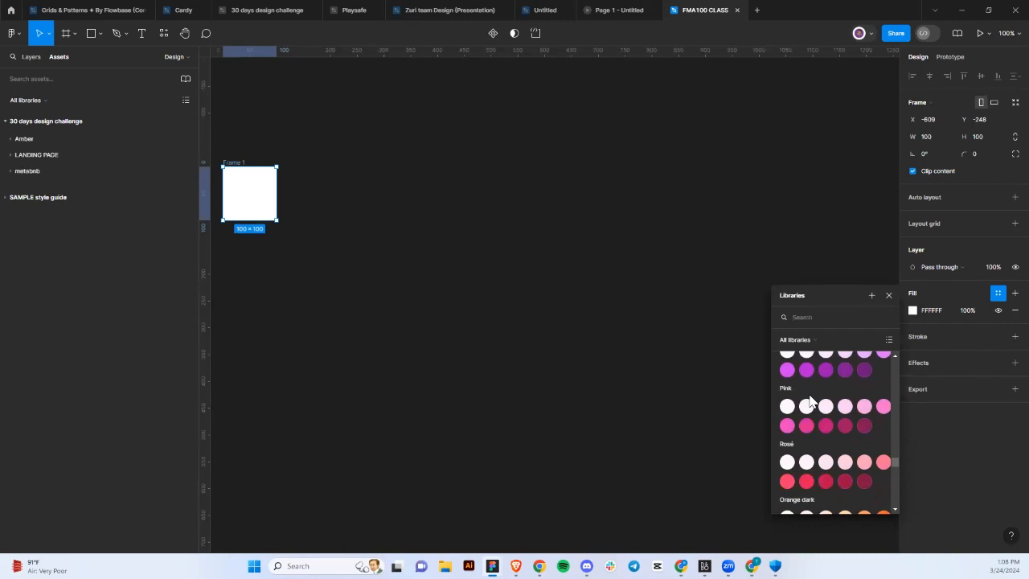
scroll(809, 400, "down", 2)
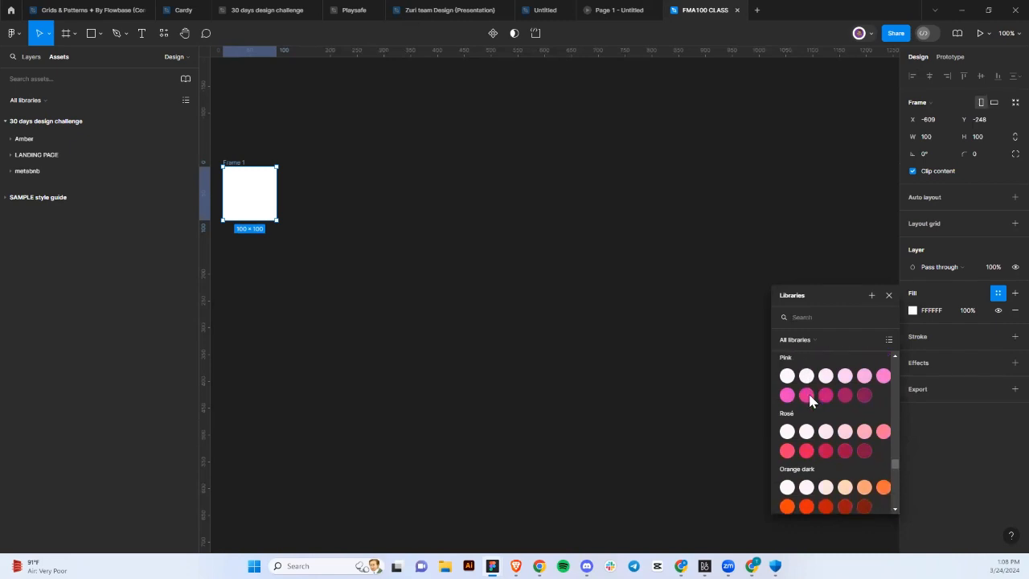
scroll(808, 390, "down", 1)
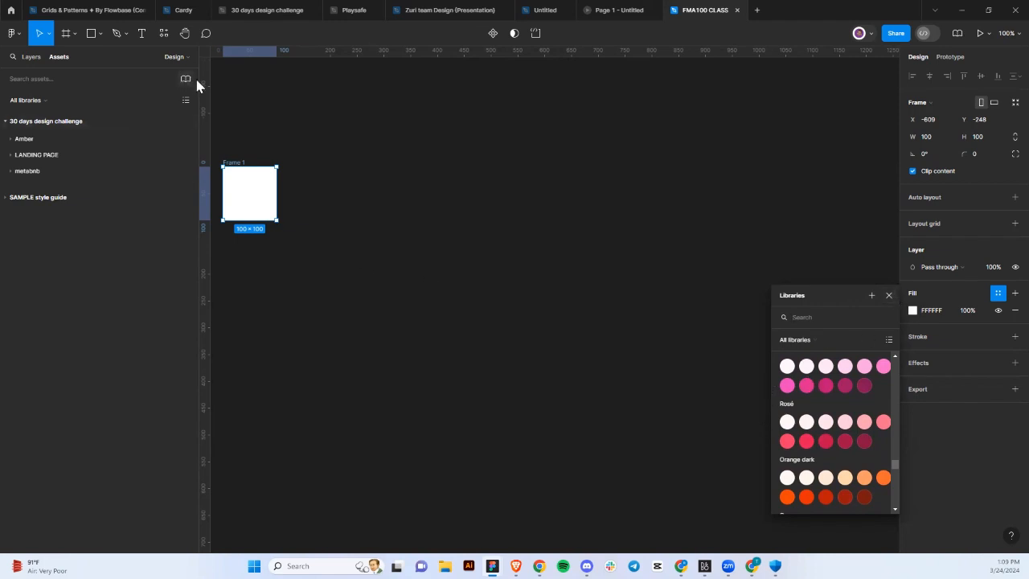
left_click(887, 296)
key("Delete")
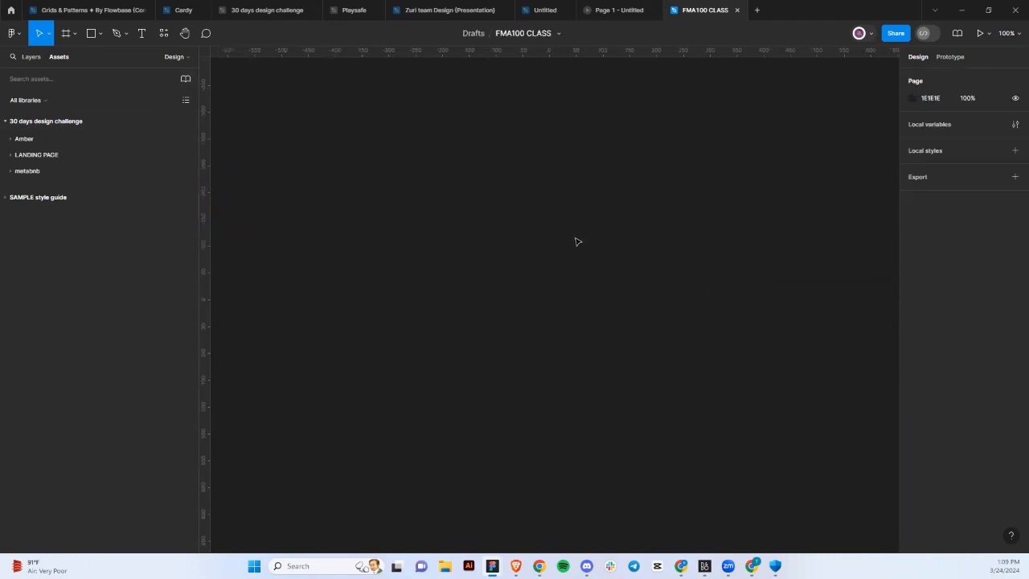
Create a 430×932 iPhone 14 & 15 Pro Max frame from the Phone presets.
left_click(31, 58)
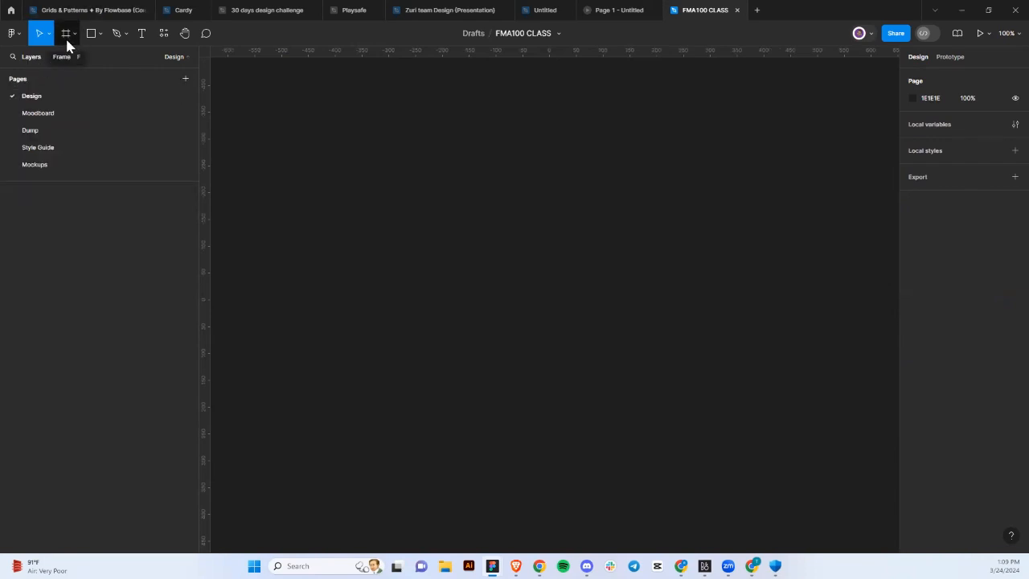
left_click(67, 47)
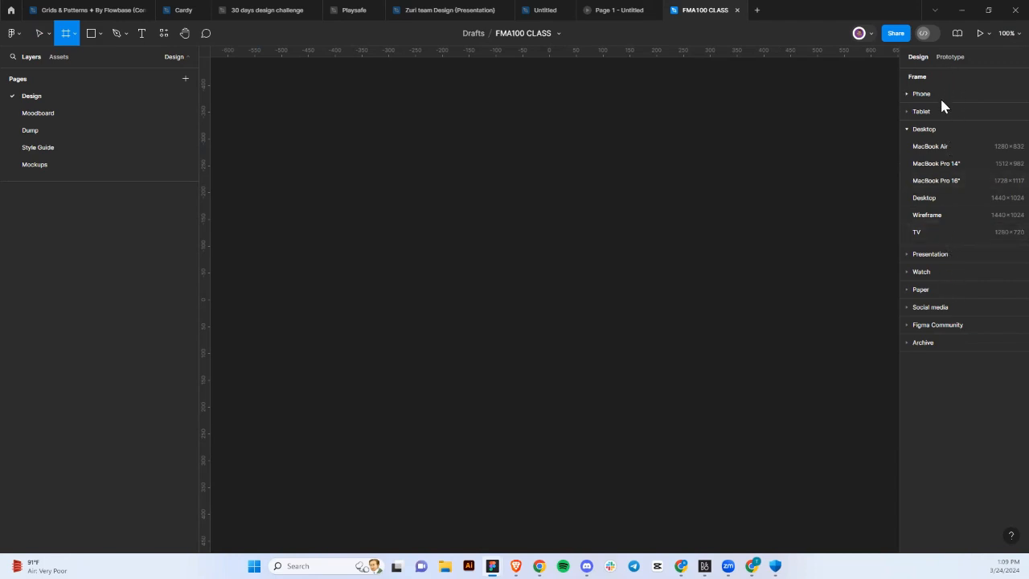
left_click(907, 100)
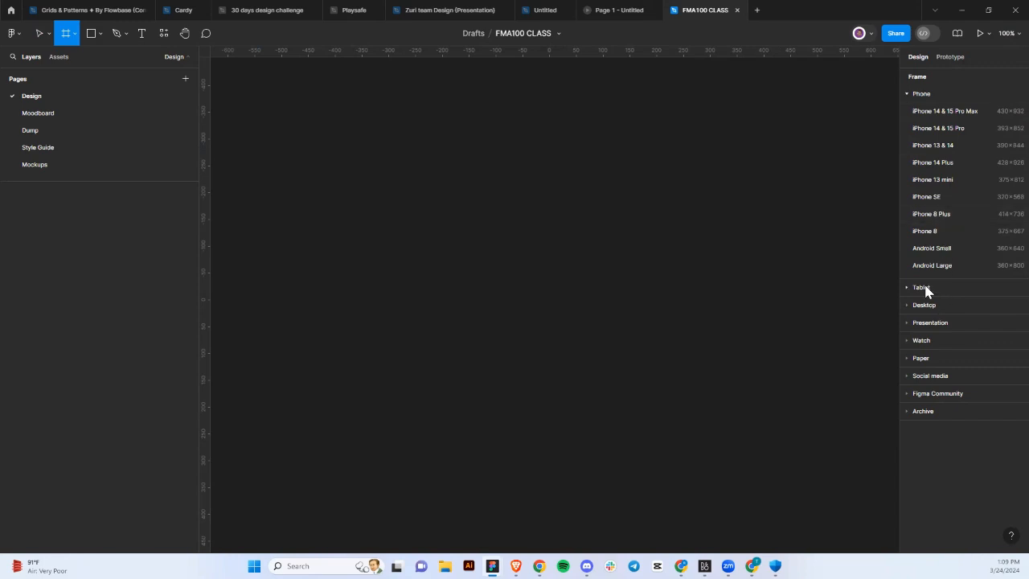
left_click(945, 112)
scroll(740, 285, "down", 3)
scroll(739, 285, "right", 1)
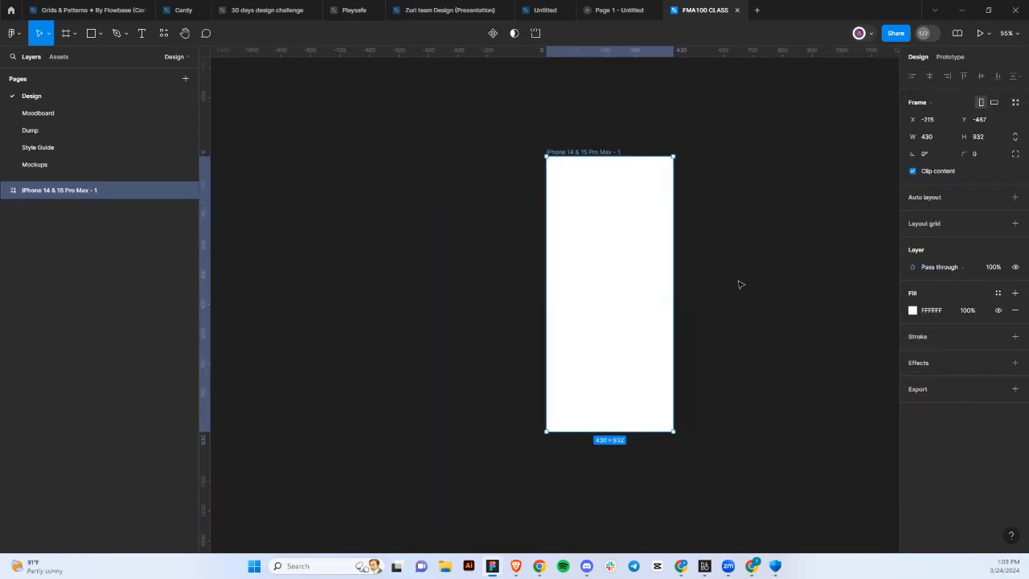
scroll(740, 285, "right", 1)
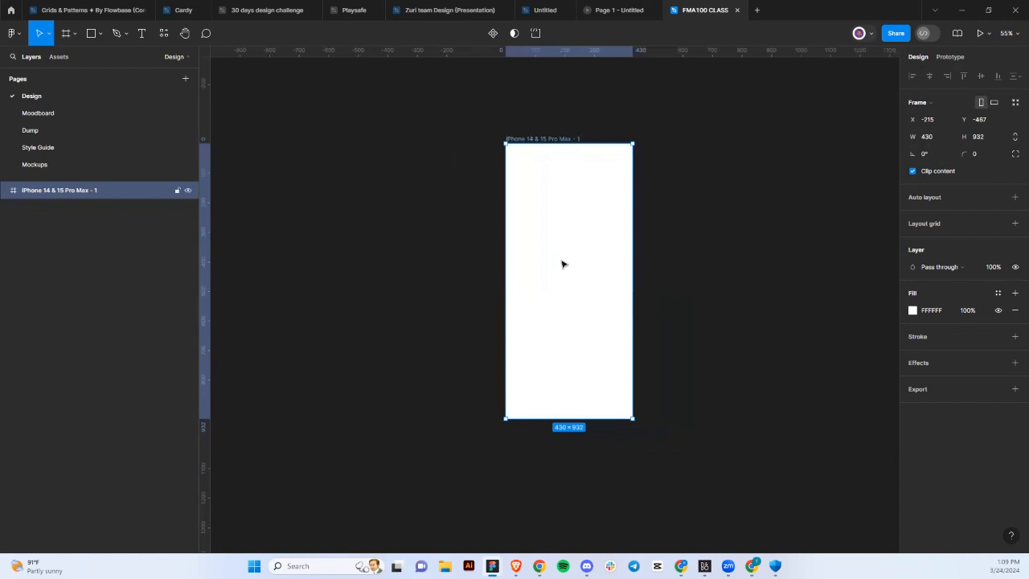
Rename the new phone frame to Test.
double_click(539, 139)
type("Test")
left_click(644, 150)
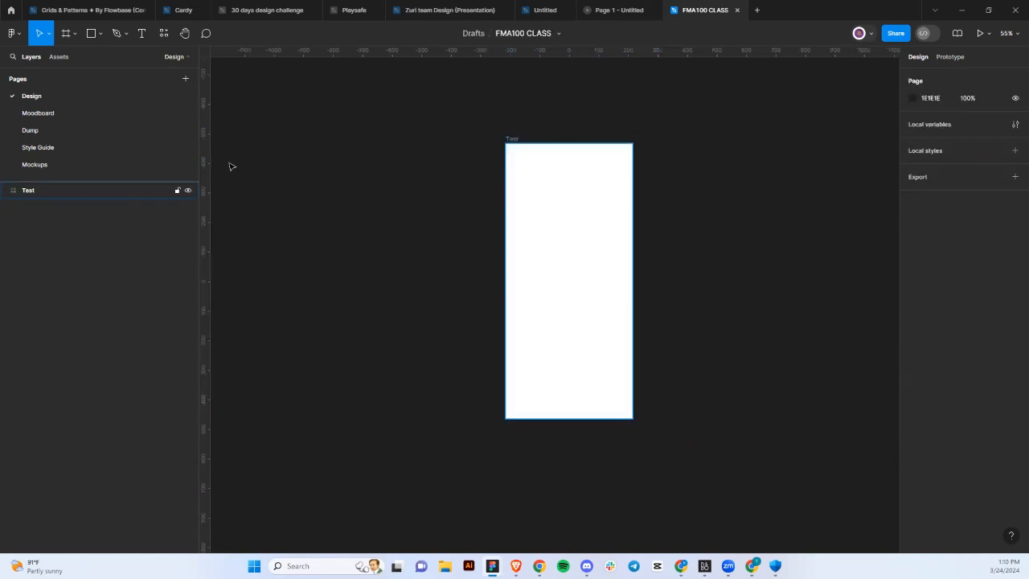
Add an 834×1194 iPad Pro 11" frame and align it beside Test.
left_click(32, 198)
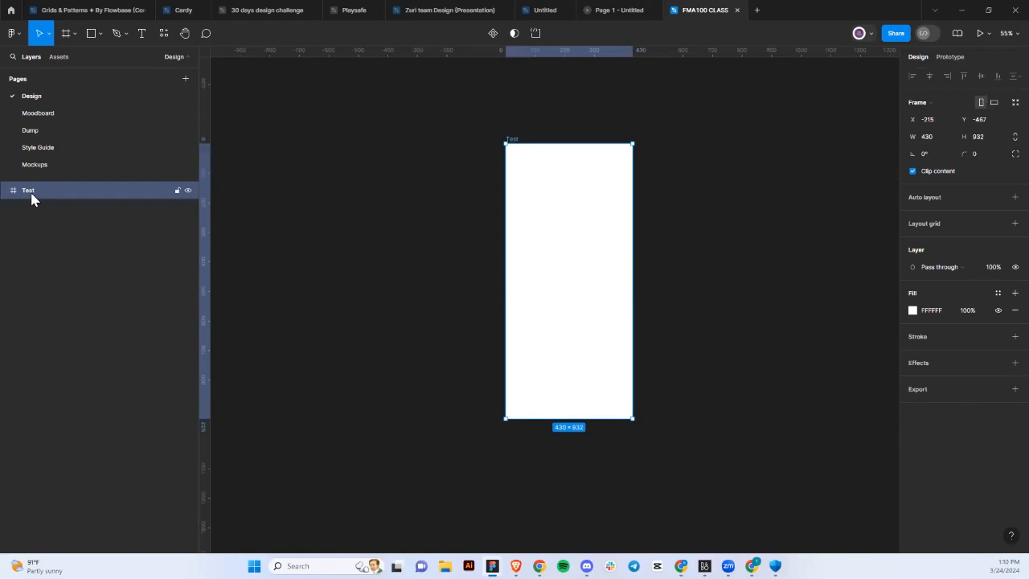
left_click(65, 36)
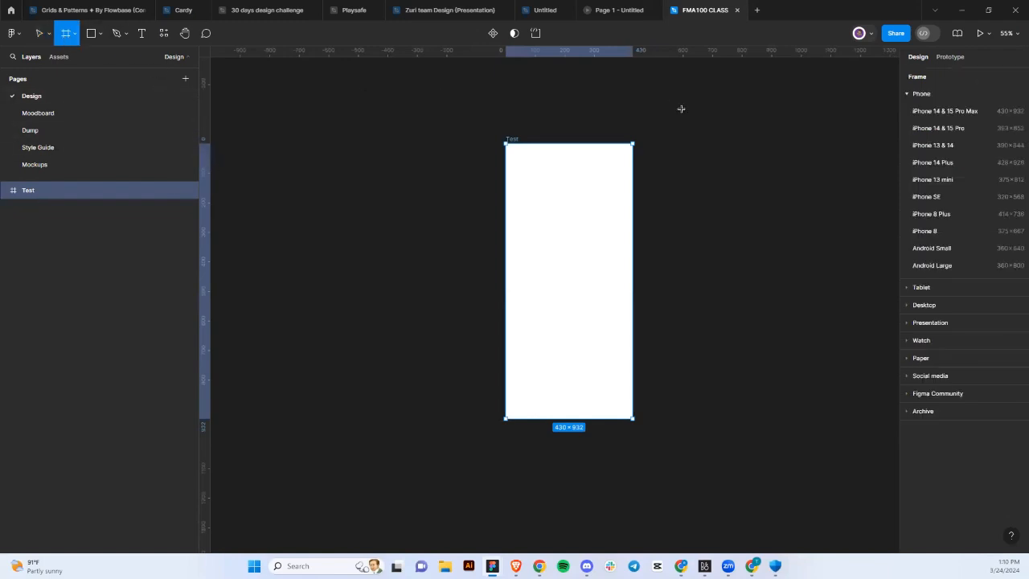
left_click(914, 97)
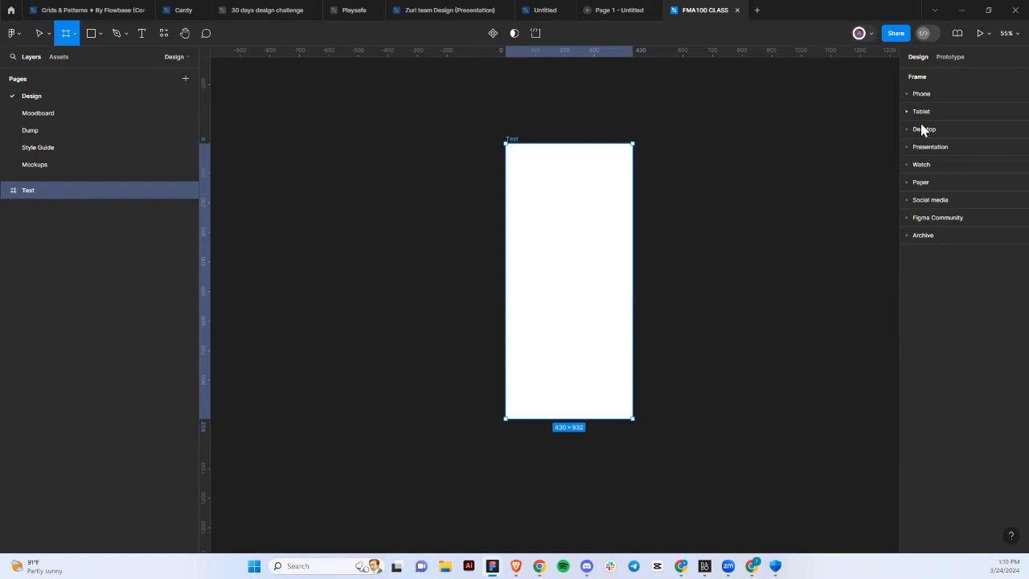
left_click(919, 113)
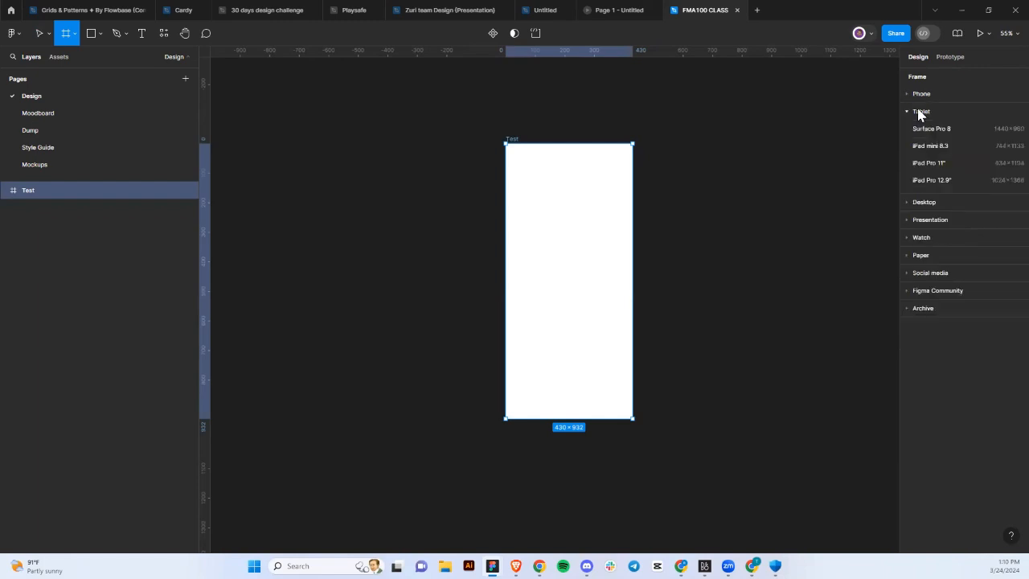
left_click(977, 164)
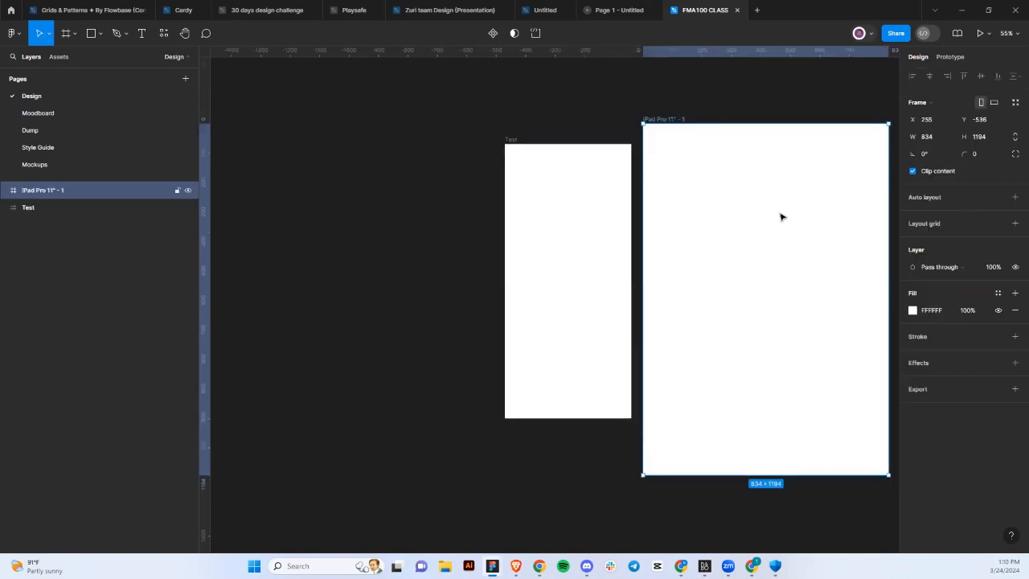
scroll(772, 219, "right", 2)
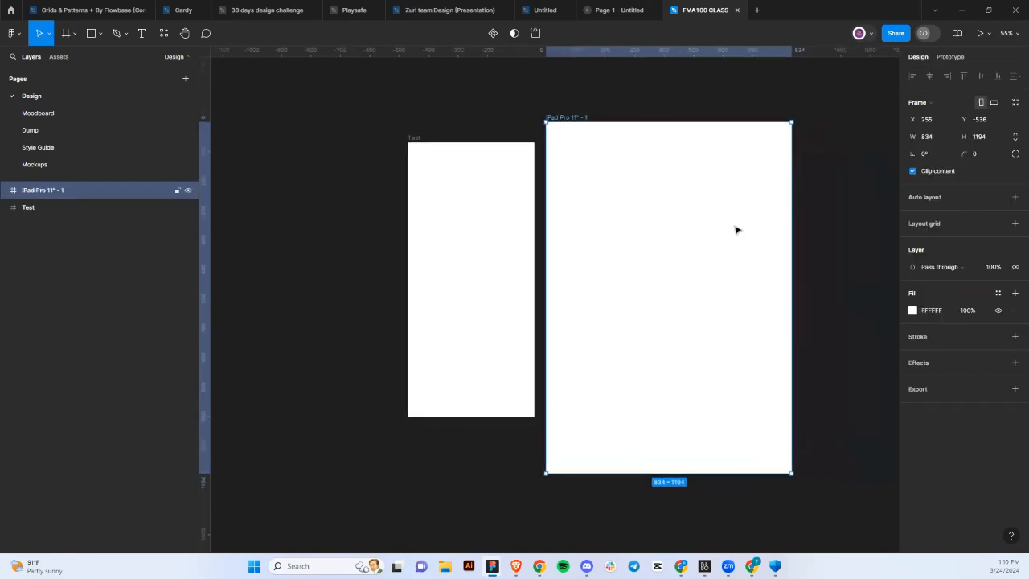
left_click_drag(735, 227, 735, 239)
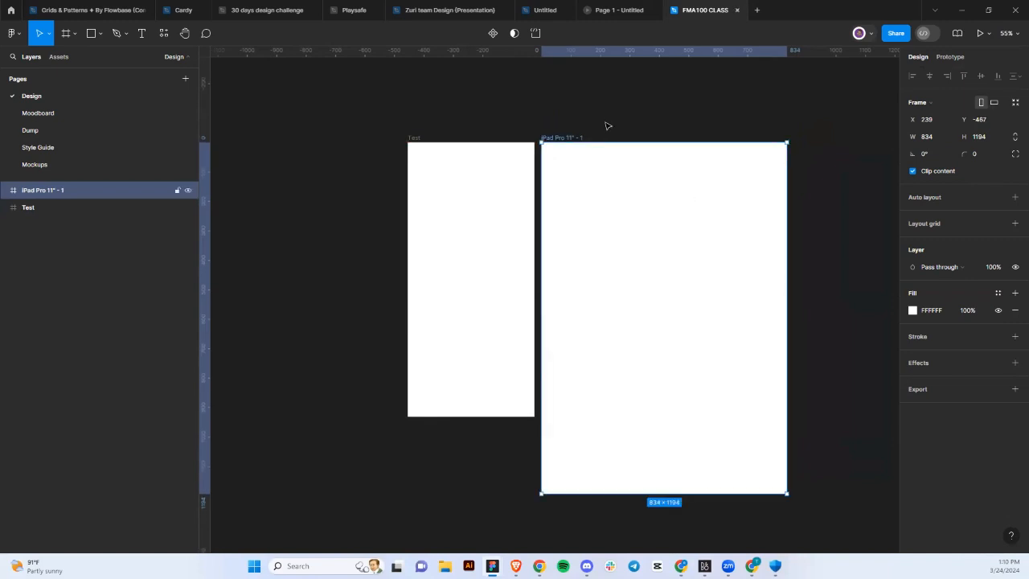
Rename the tablet frame to Test 2, correcting the mistyped name.
double_click(558, 137)
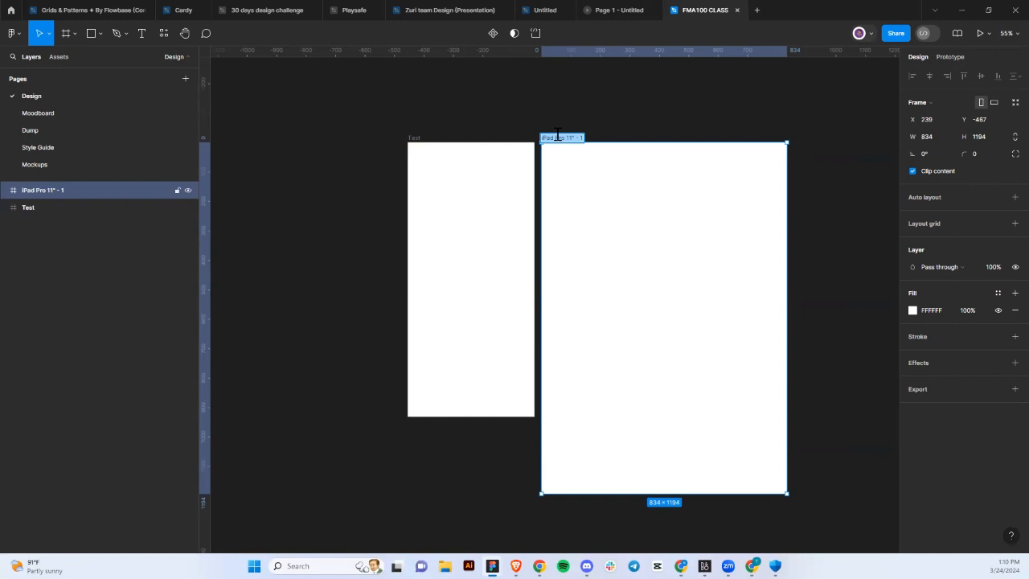
type("Test 2")
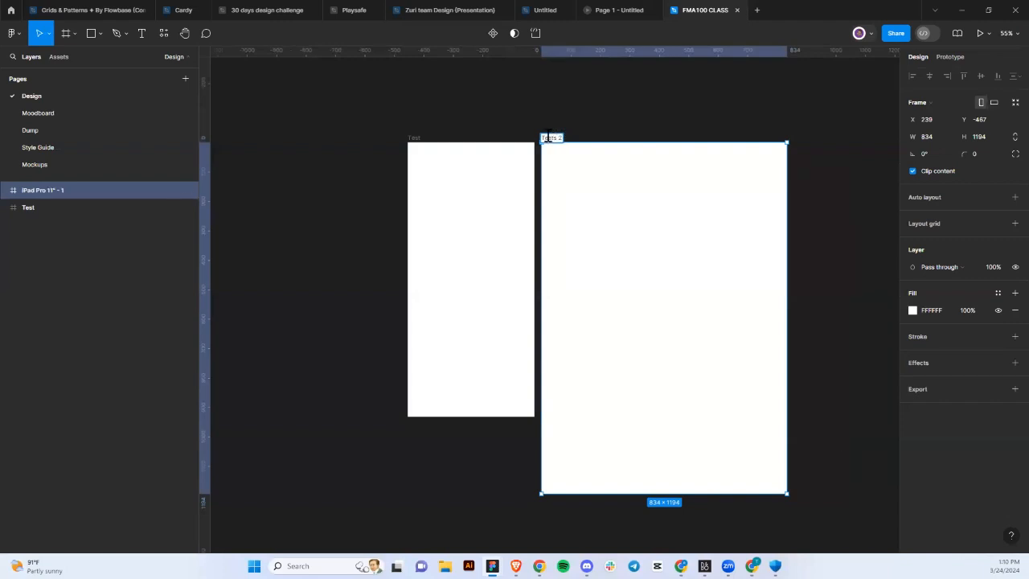
triple_click(548, 138)
type("Test 2")
left_click(698, 129)
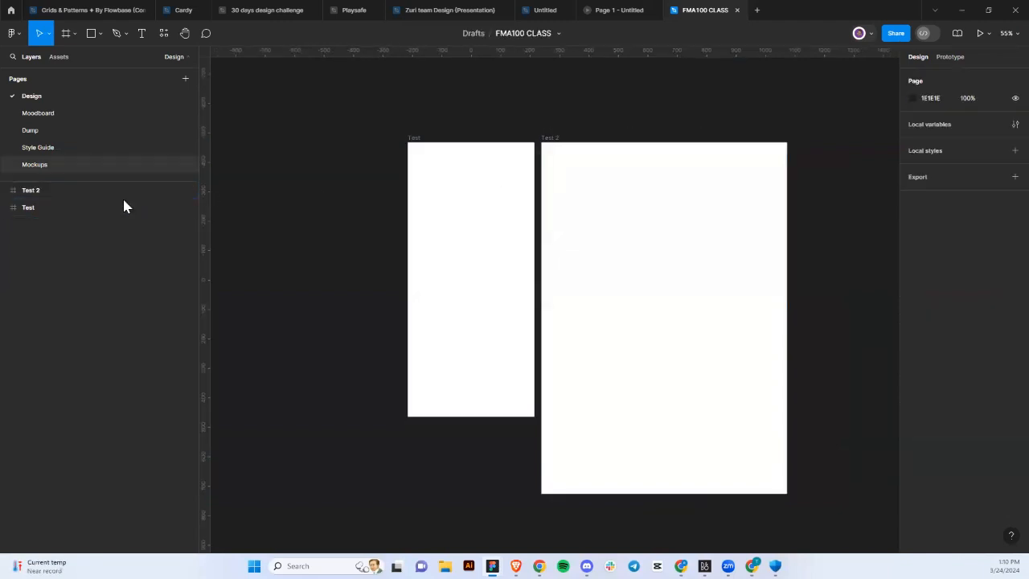
Add a 1440×1024 Desktop frame and place it to the right of Test 2.
left_click(60, 35)
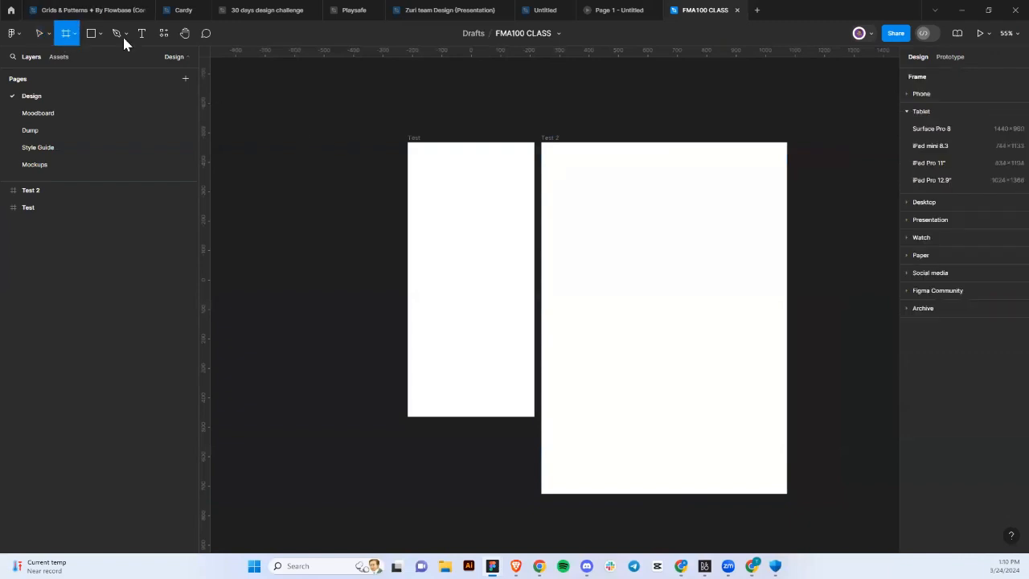
left_click(912, 204)
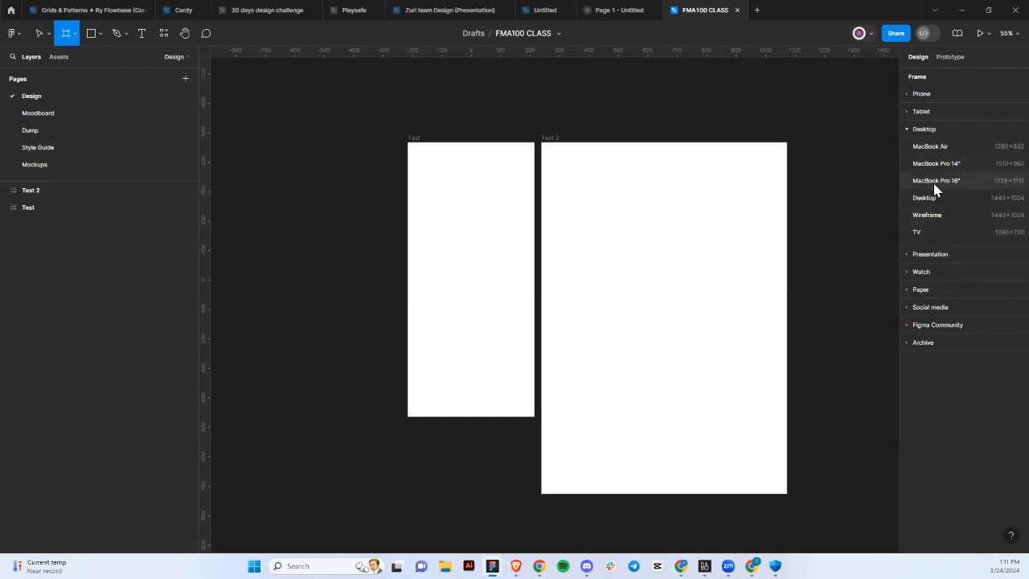
scroll(817, 242, "right", 4)
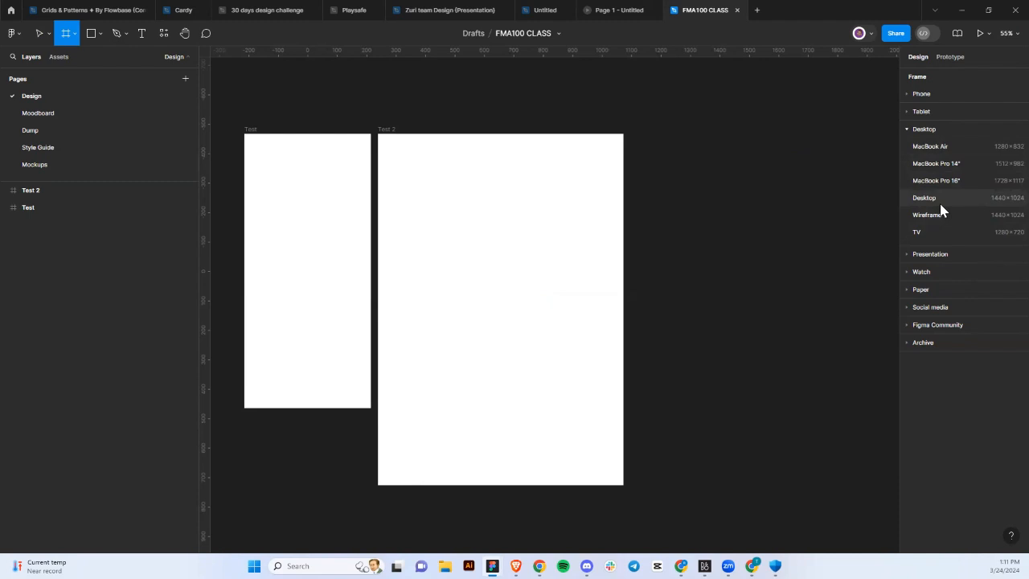
left_click(939, 198)
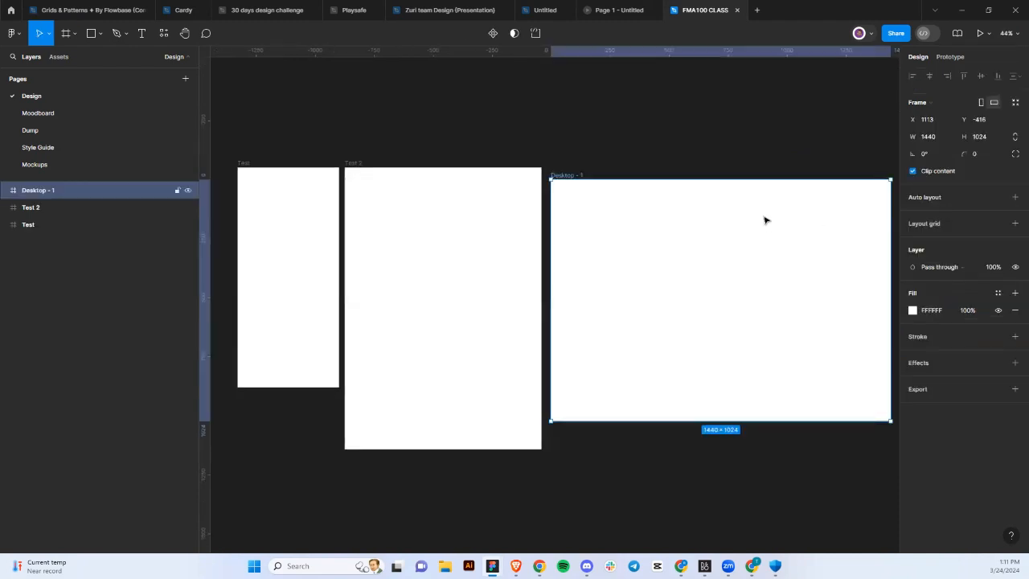
left_click_drag(764, 220, 762, 207)
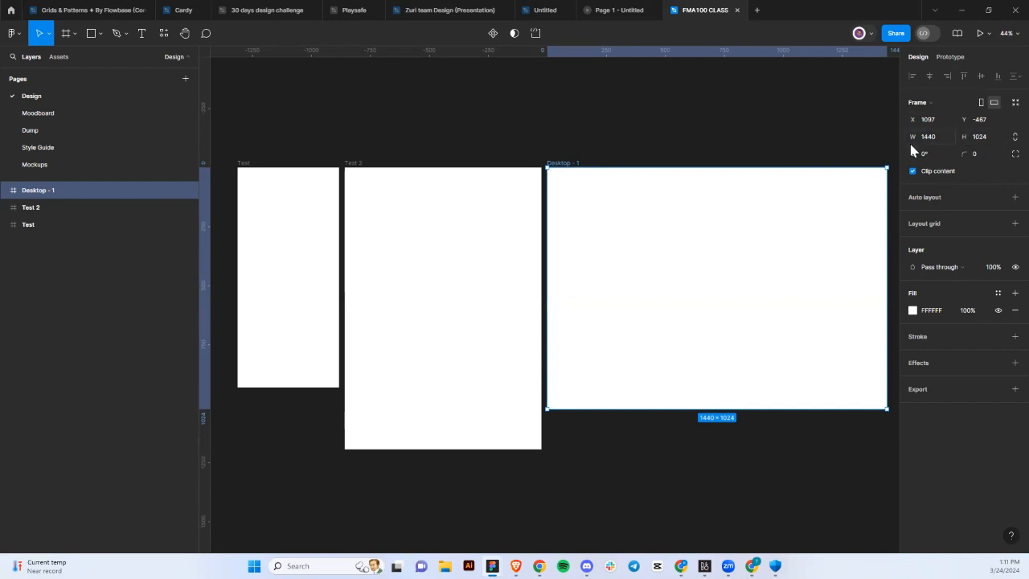
Try adding a 1024×768 Slide 4:3 frame, then undo it and clear the selection.
left_click(65, 36)
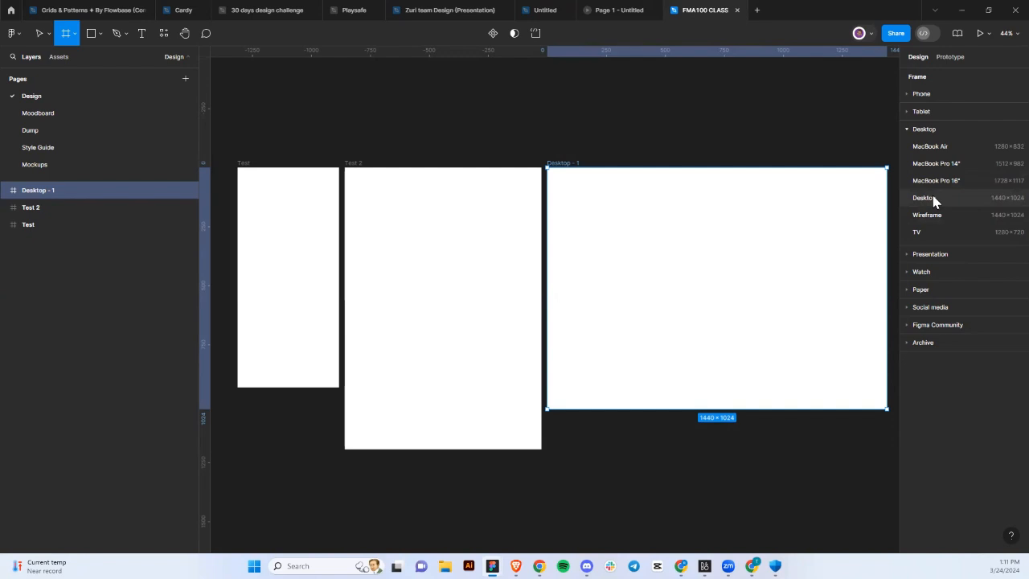
left_click(906, 253)
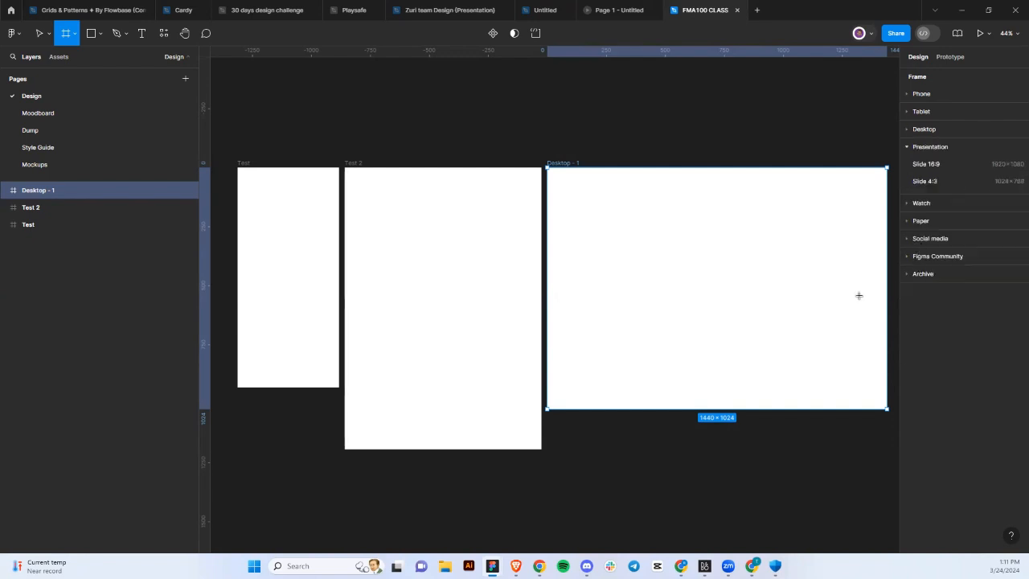
left_click(618, 10)
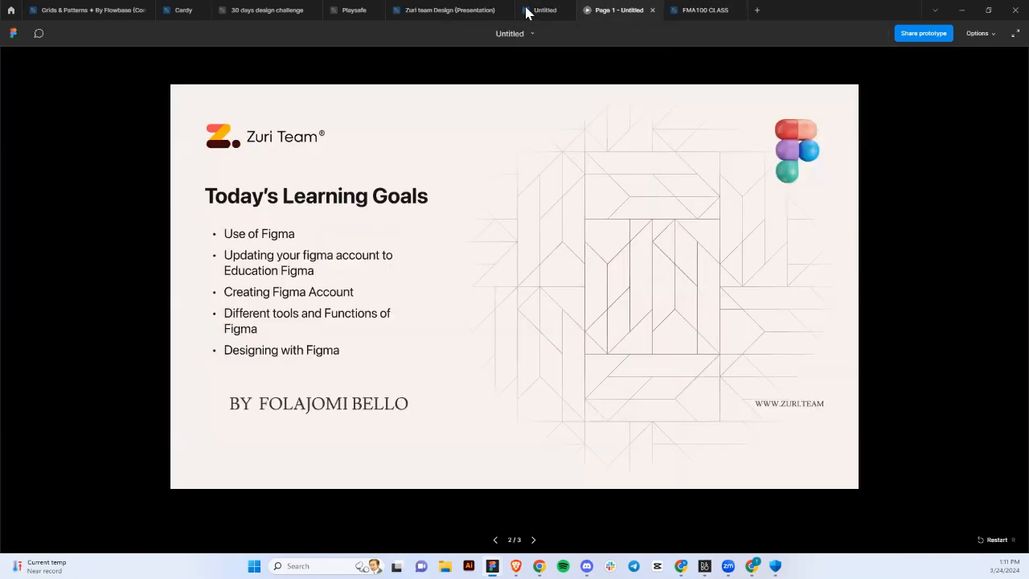
left_click(690, 9)
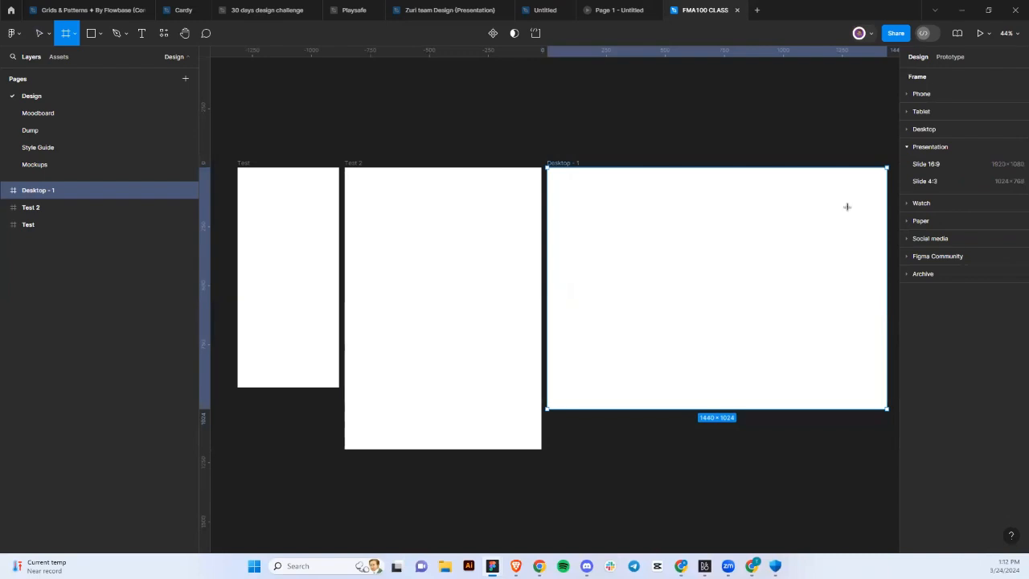
left_click(947, 184)
scroll(830, 254, "right", 3)
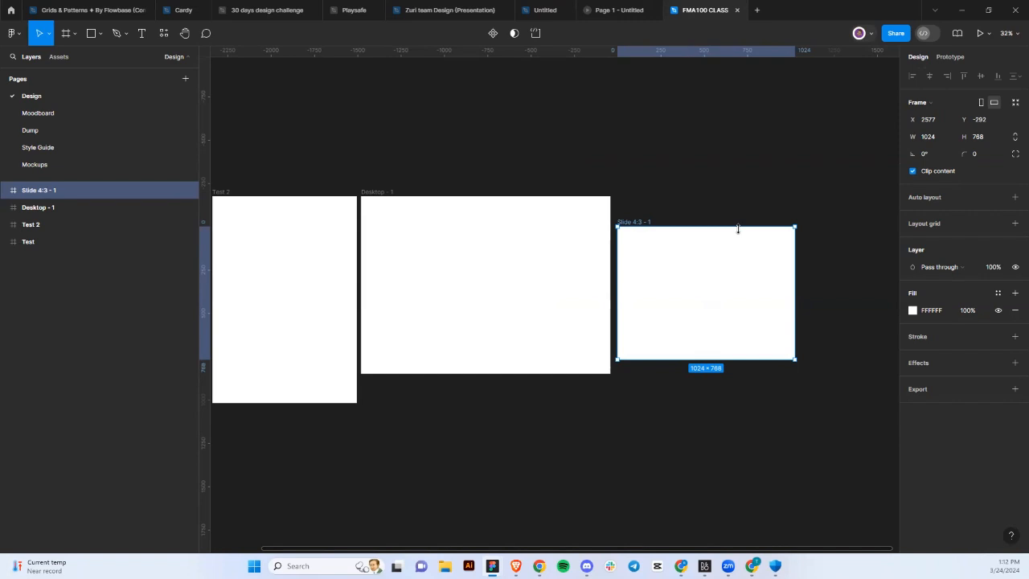
key("ctrl+z")
scroll(740, 233, "left", 3)
scroll(741, 233, "right", 1)
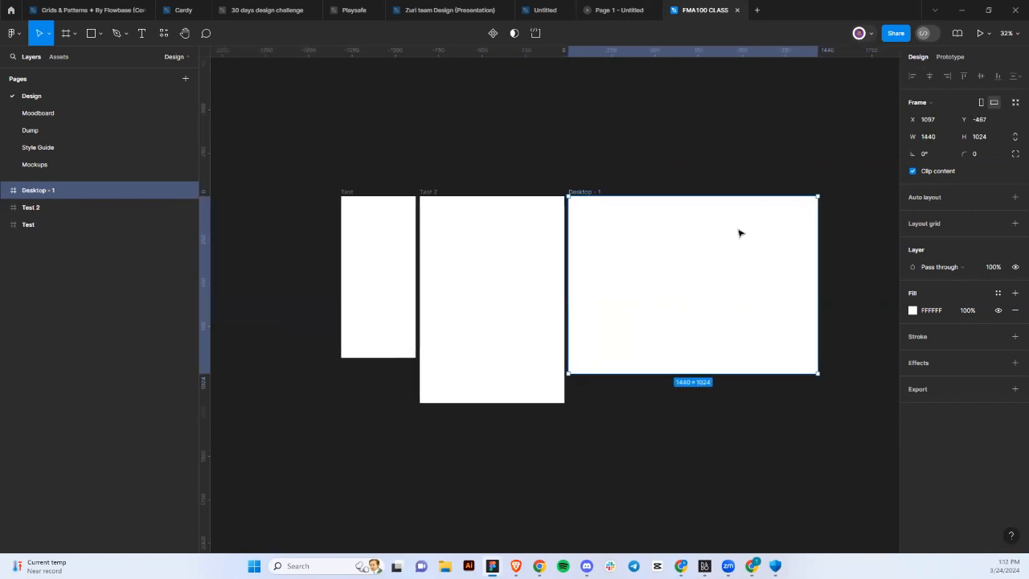
left_click(638, 153)
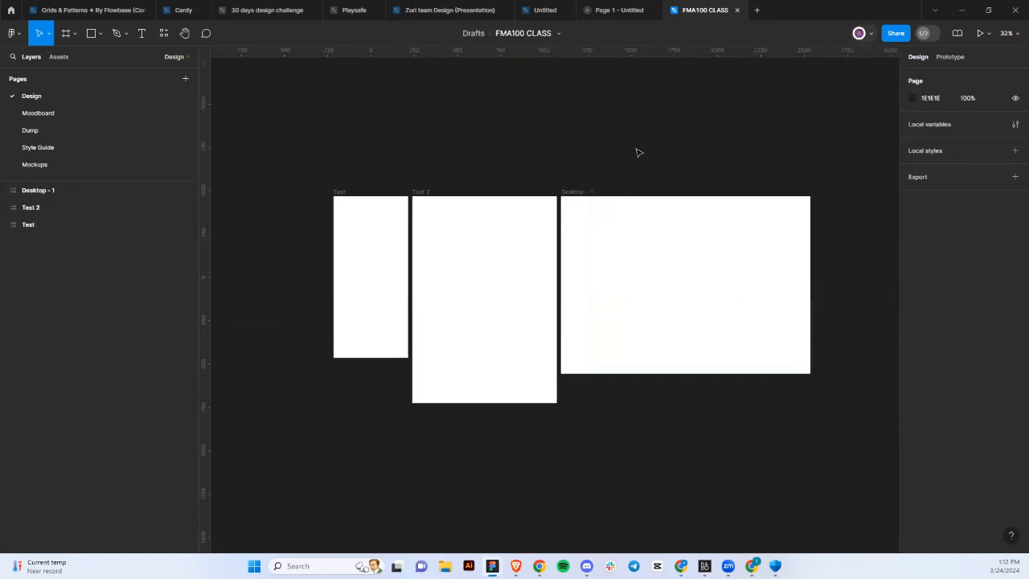
left_click(568, 193)
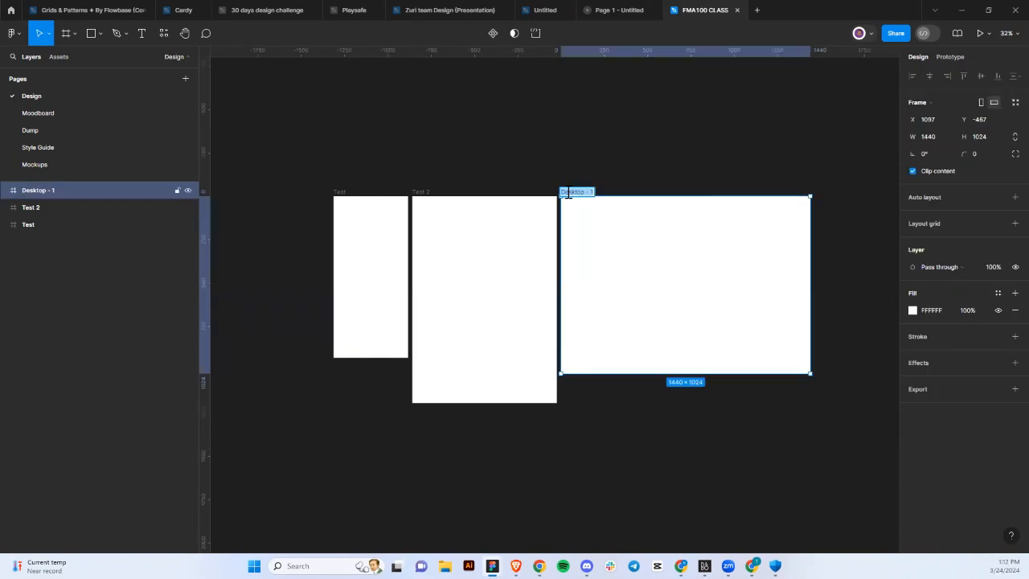
key("BackSpace")
type("Web")
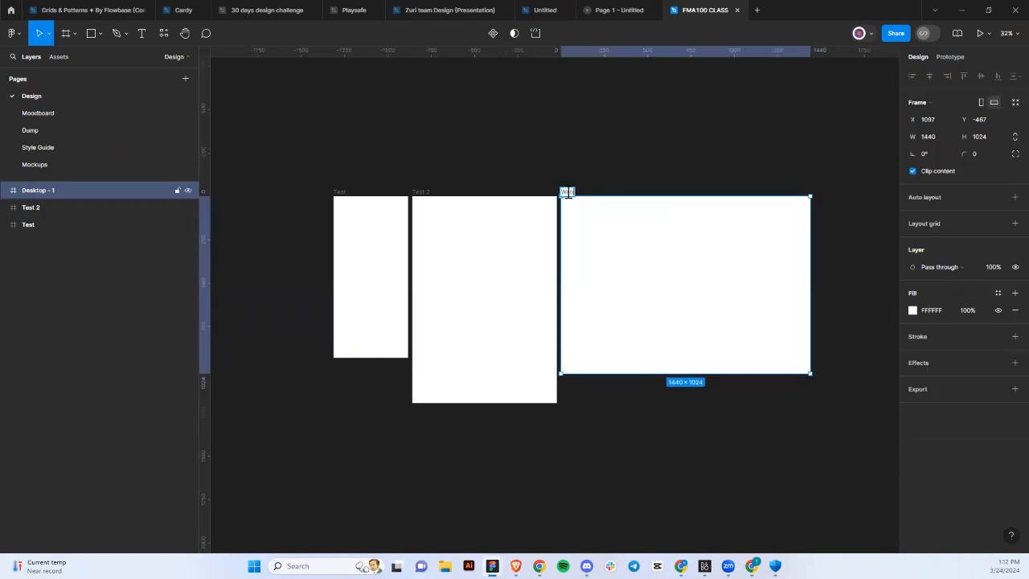
double_click(419, 193)
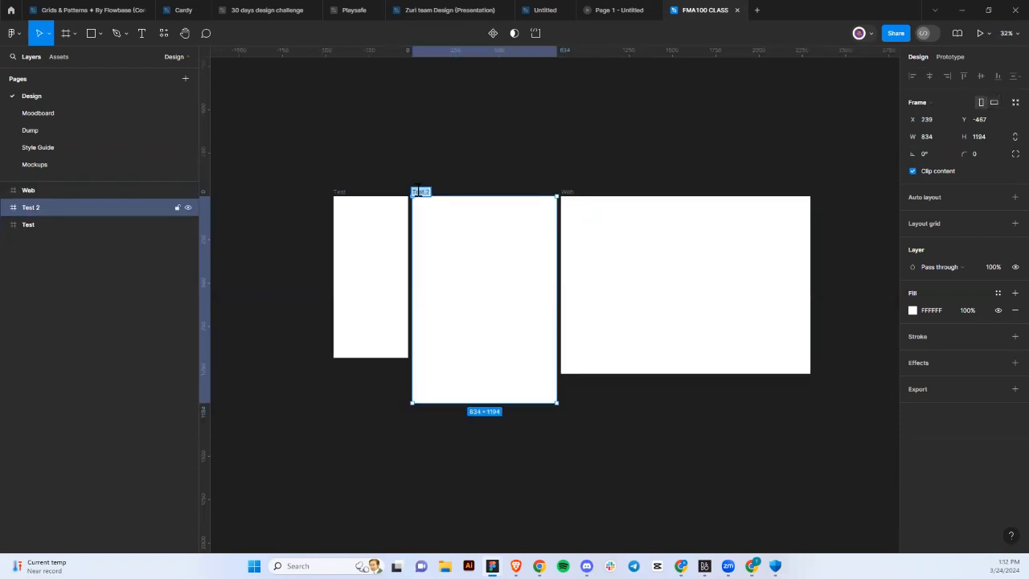
type("Tab")
left_click(482, 147)
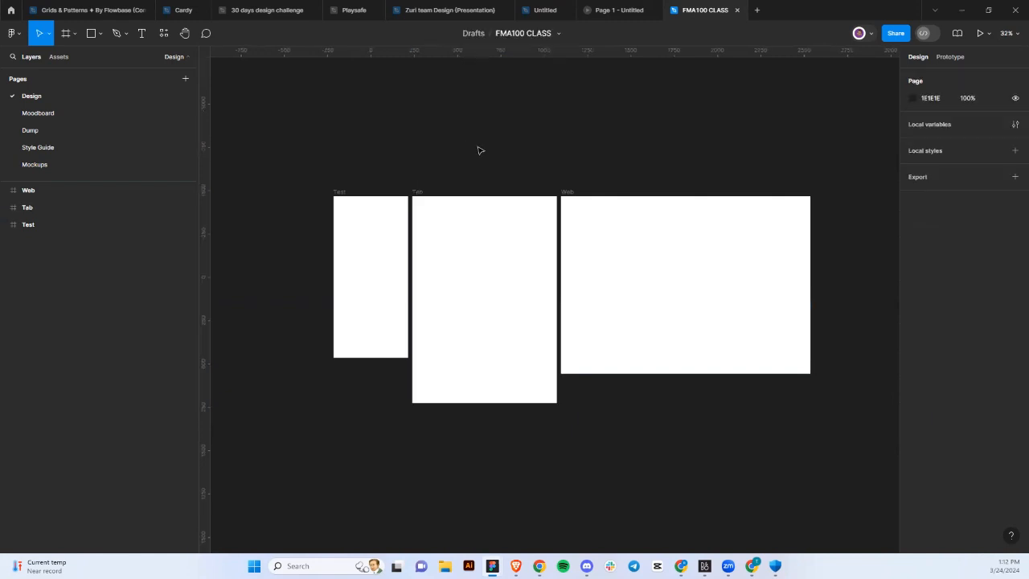
double_click(338, 193)
type("Mobile")
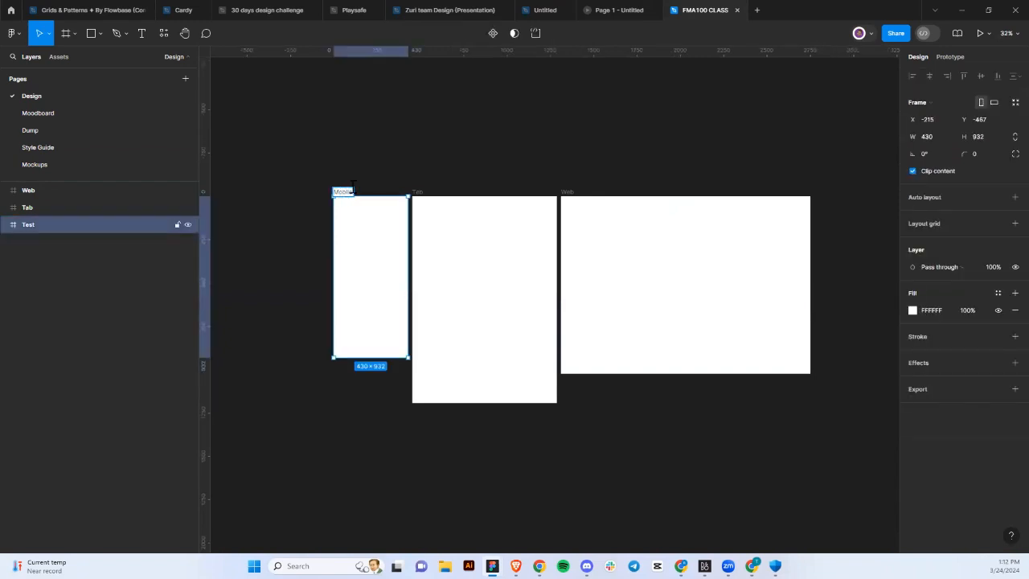
left_click(387, 153)
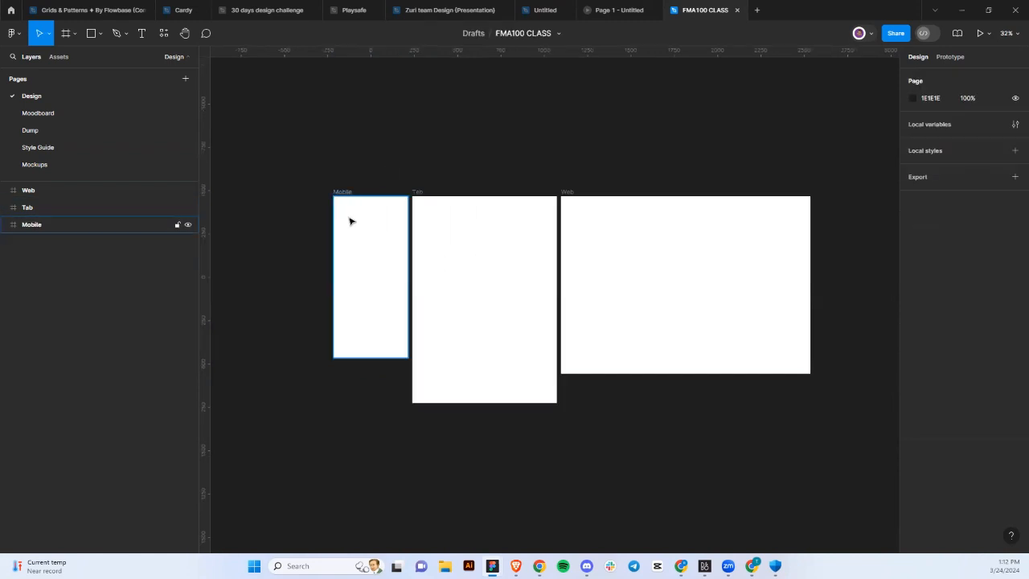
left_click(393, 234)
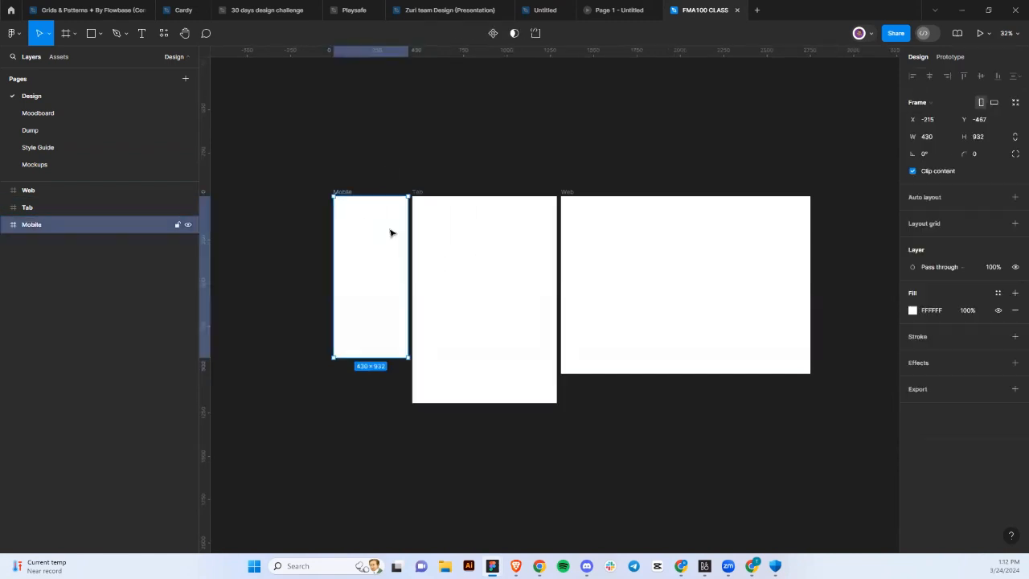
left_click(496, 270)
left_click(638, 281)
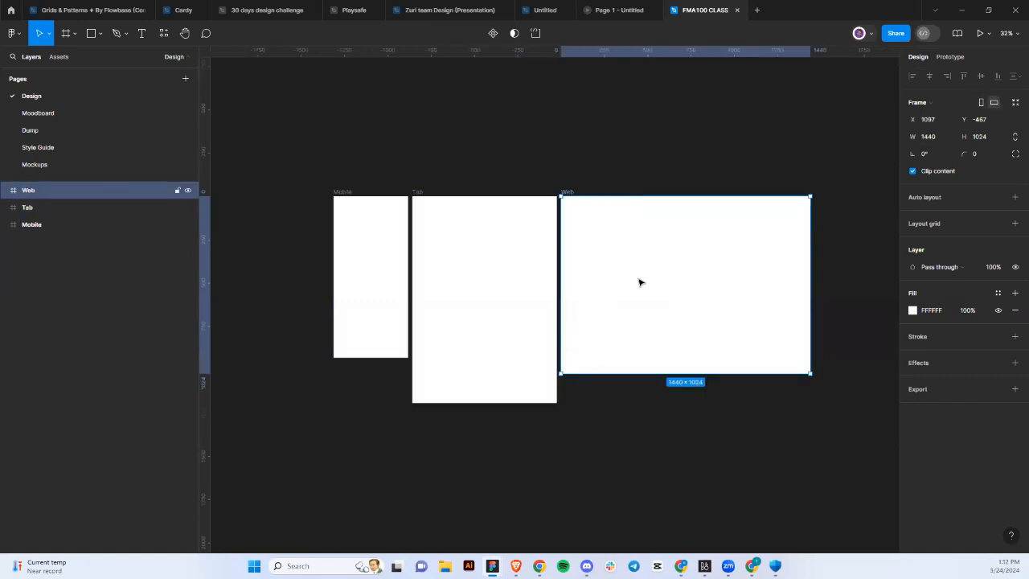
left_click(477, 315)
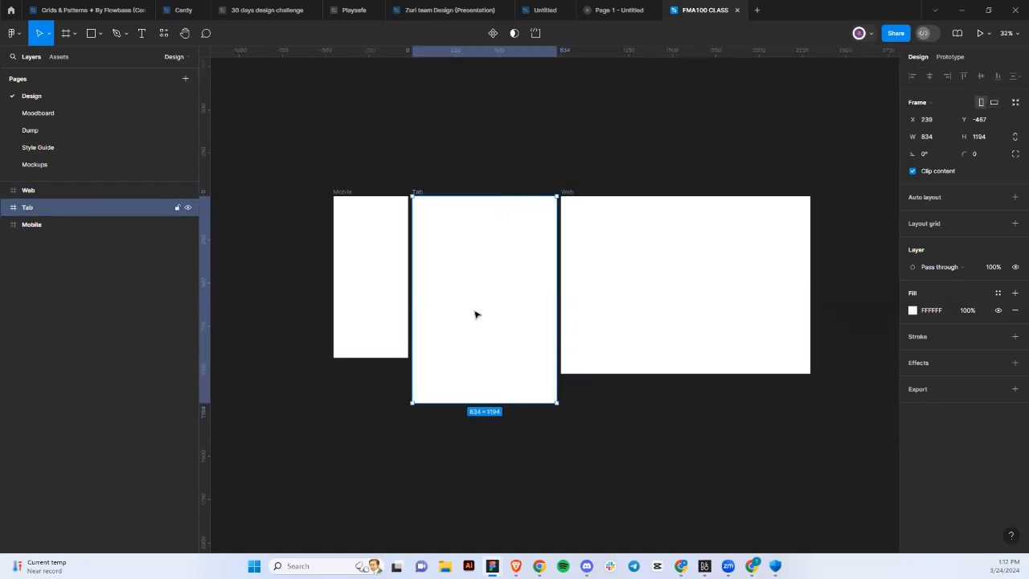
left_click(591, 290)
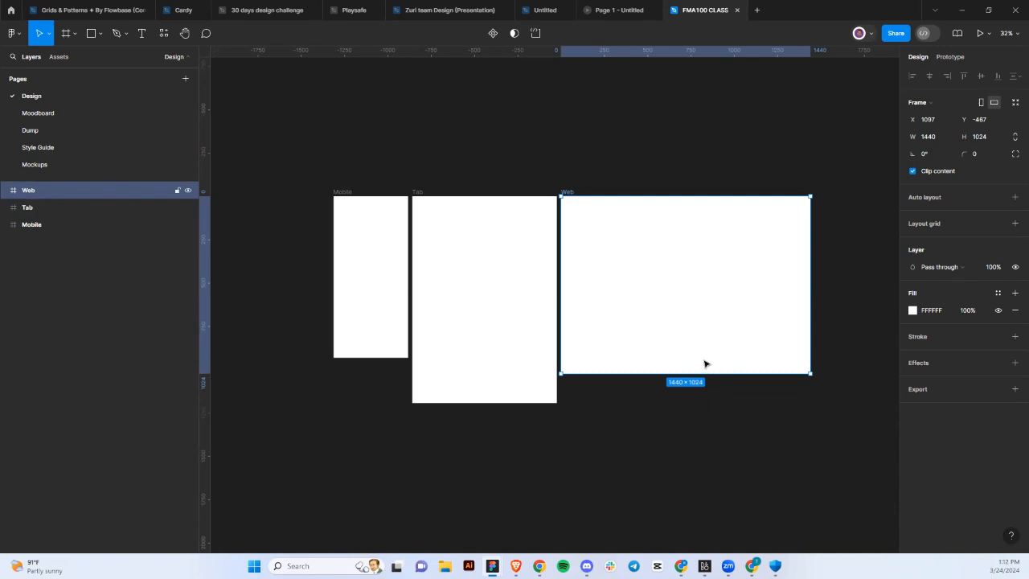
left_click(416, 155)
Open the shape tools dropdown next to the Rectangle tool.
left_click(97, 35)
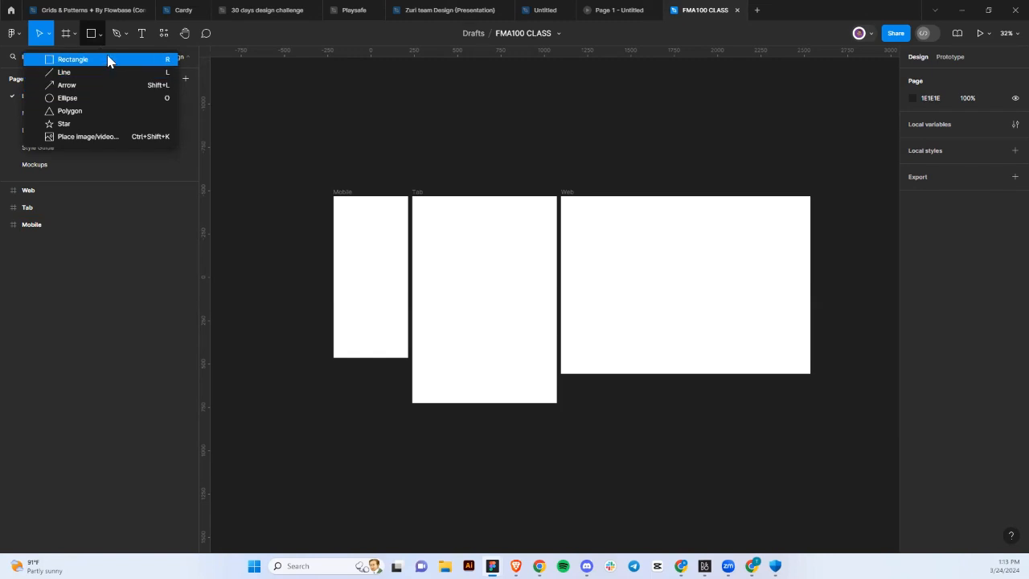
left_click(109, 61)
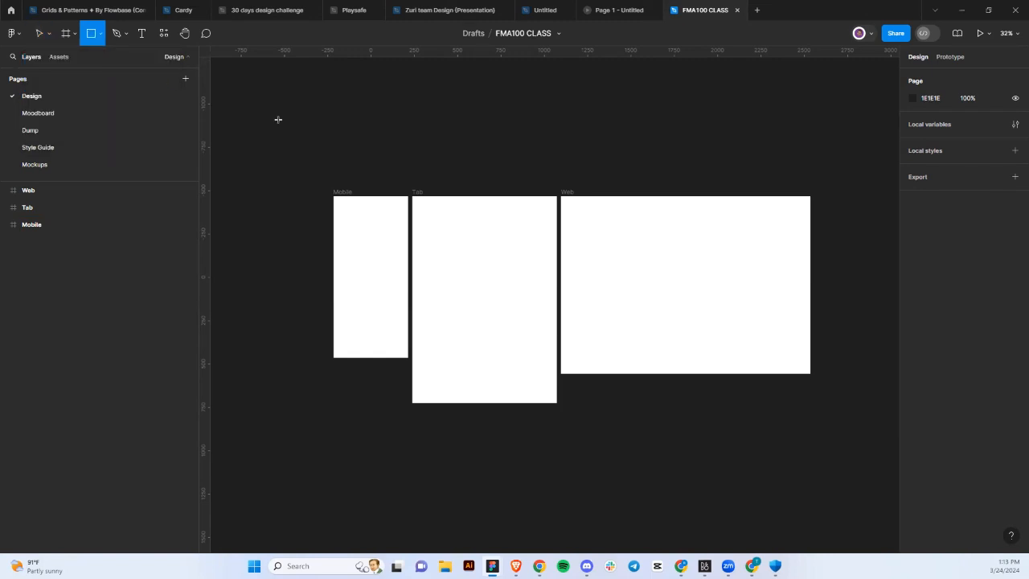
scroll(279, 119, "left", 3)
scroll(278, 119, "down", 1)
left_click(330, 212)
scroll(333, 215, "up", 3)
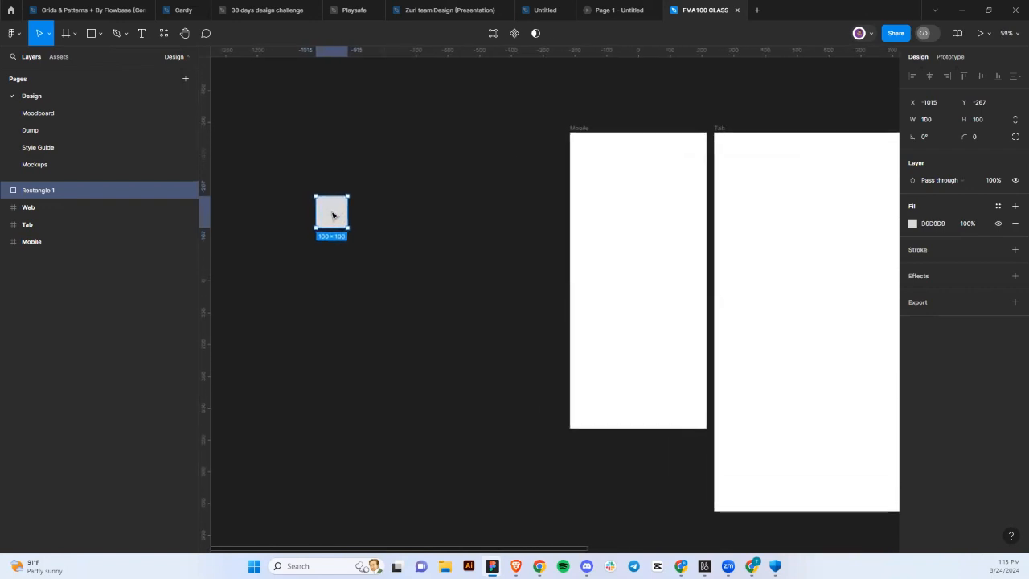
scroll(334, 214, "up", 4)
scroll(333, 215, "down", 1)
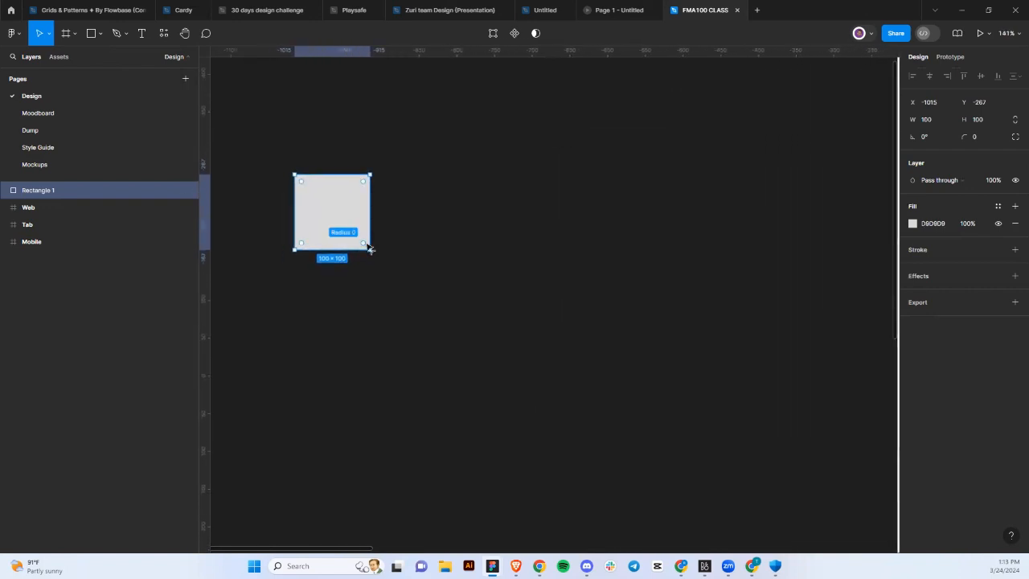
mouse_move(366, 246)
left_mouse_down()
mouse_move(329, 211)
mouse_move(381, 252)
mouse_move(371, 249)
mouse_move(409, 264)
left_mouse_up()
double_click(344, 218)
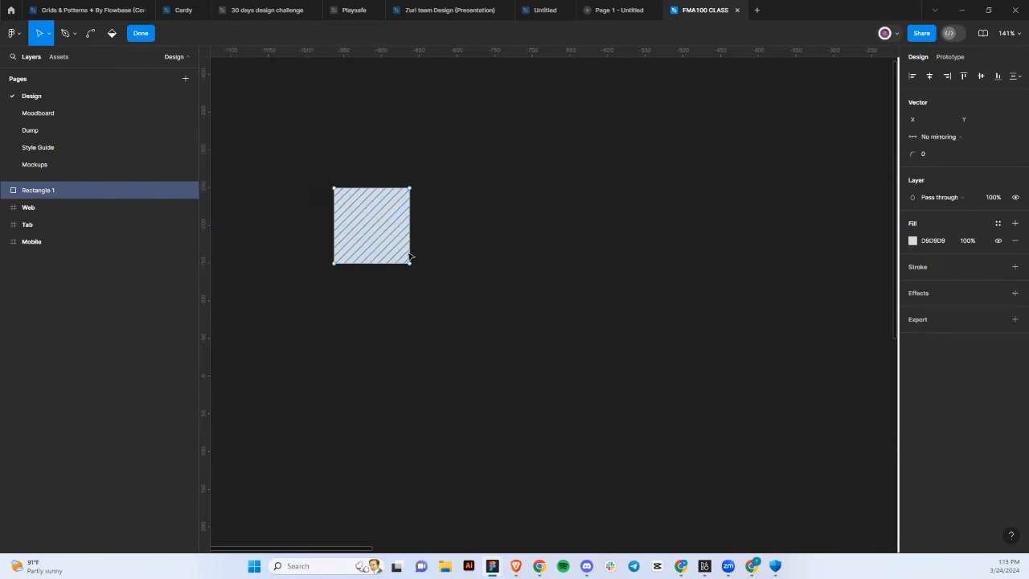
left_click_drag(411, 227, 547, 252)
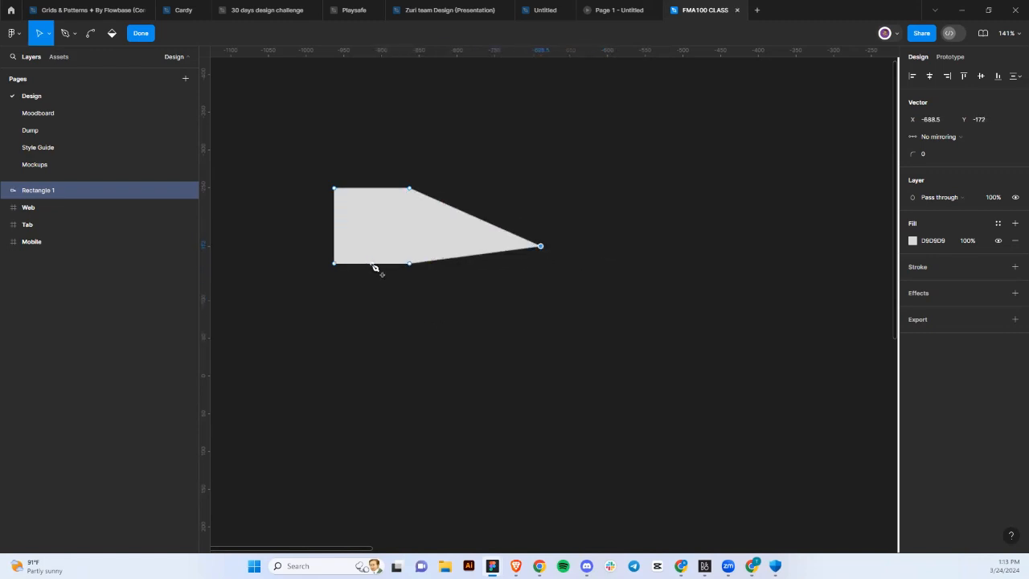
left_click_drag(371, 265, 387, 436)
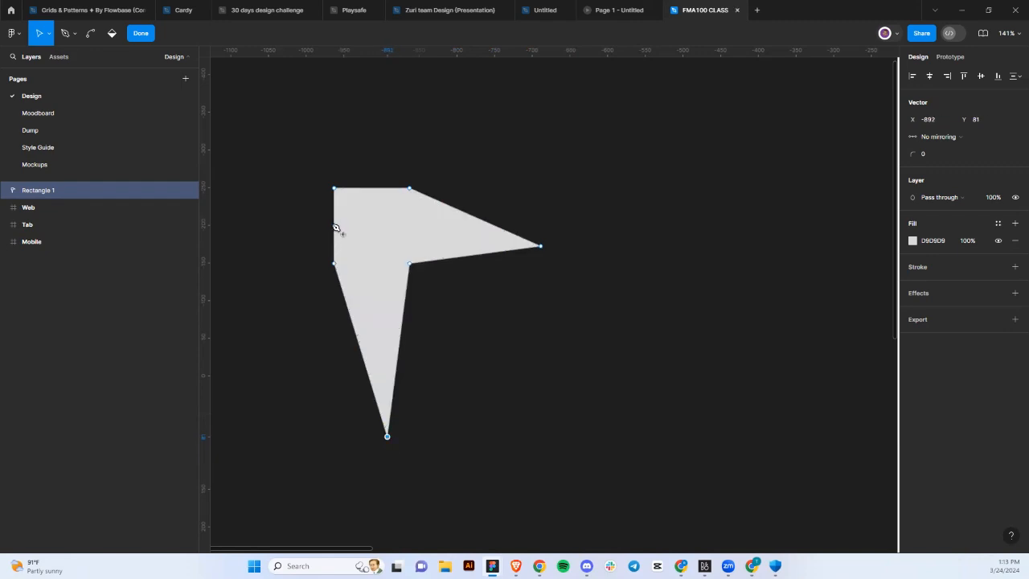
left_click_drag(336, 225, 236, 216)
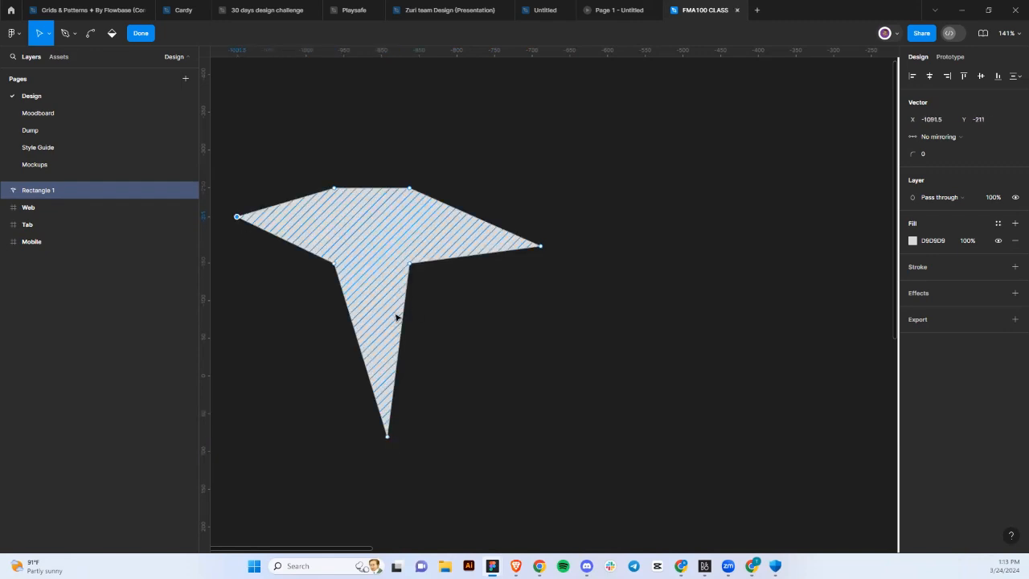
scroll(391, 314, "down", 5)
key("Escape")
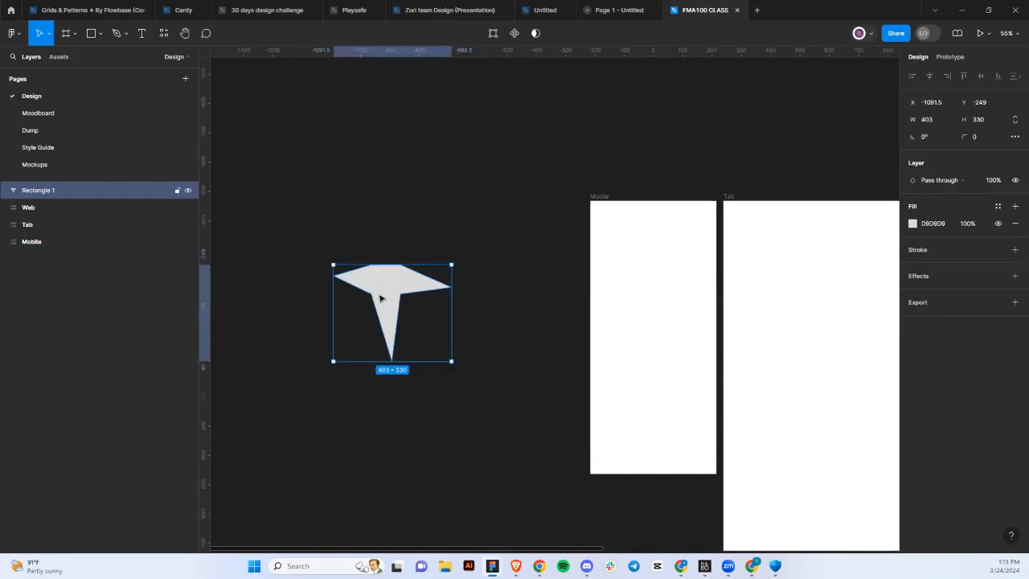
double_click(380, 298)
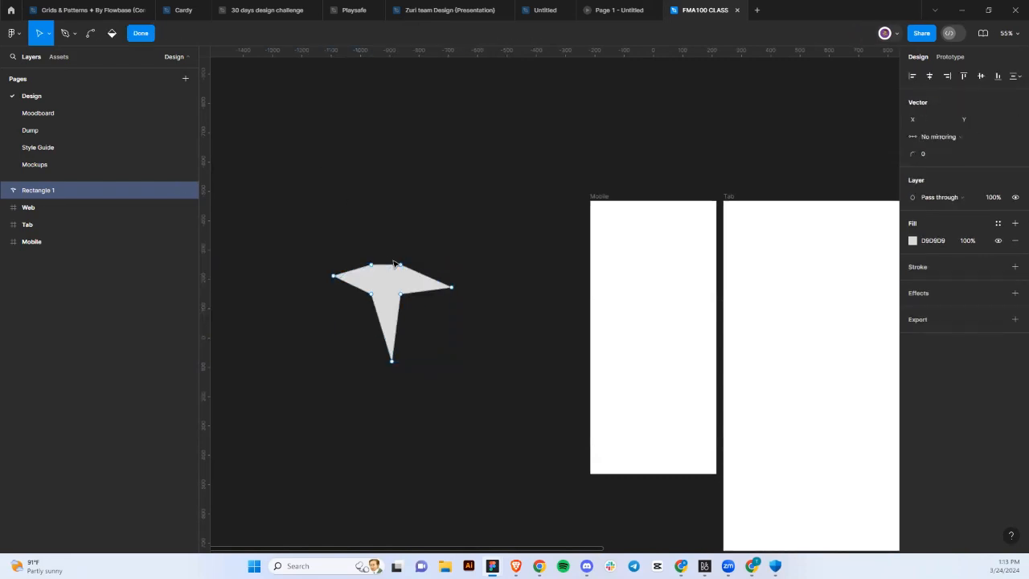
key("Escape")
key("Delete")
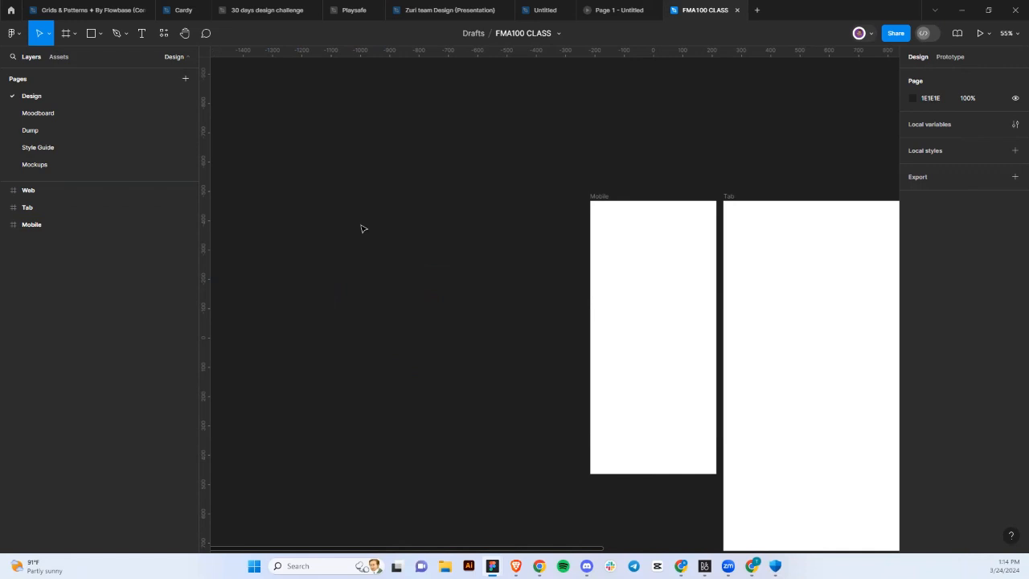
Draw a diagonal test line on the empty canvas, then delete it.
left_click(91, 33)
left_click(99, 34)
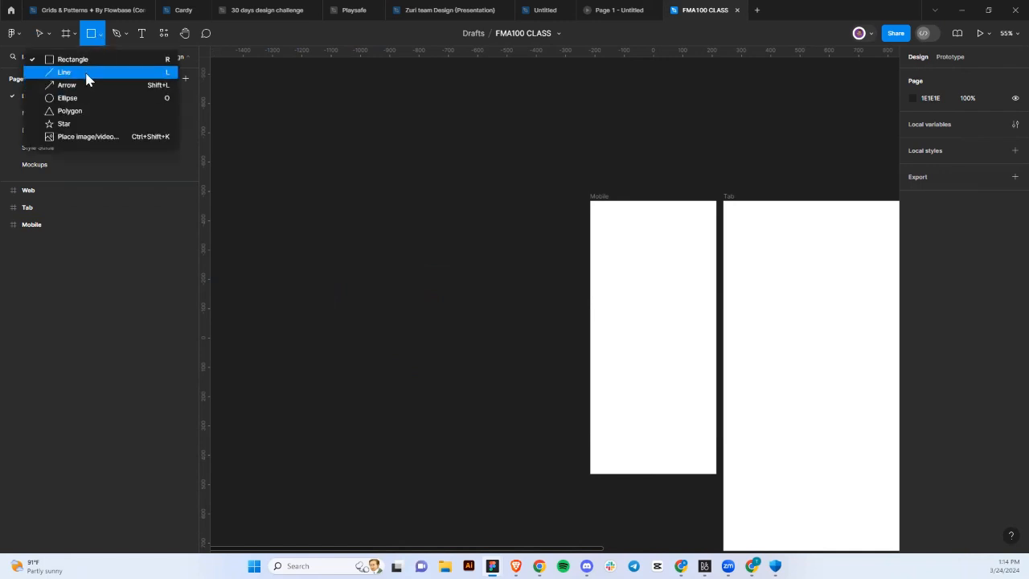
left_click(86, 73)
left_click_drag(287, 221, 411, 310)
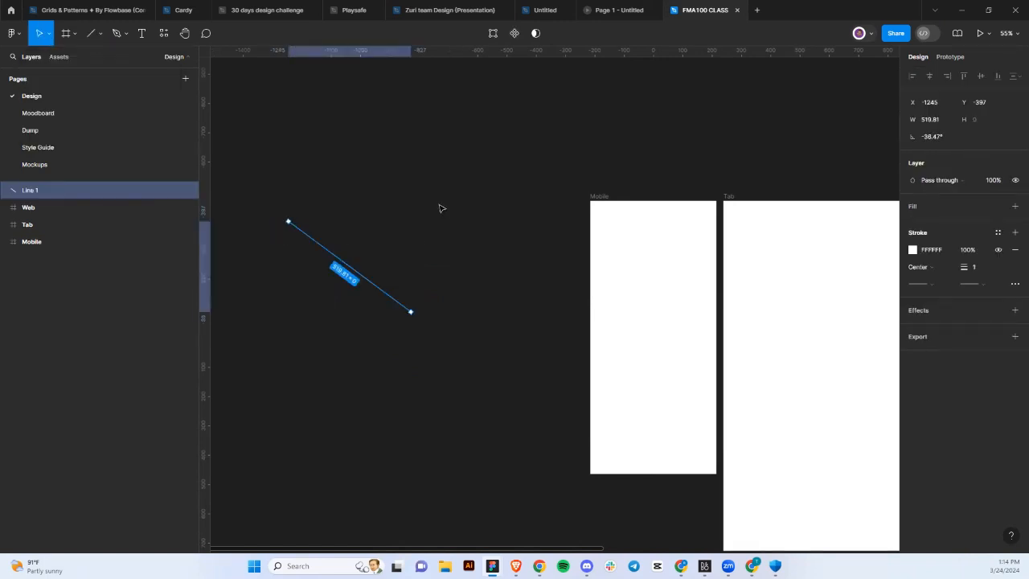
left_click(424, 246)
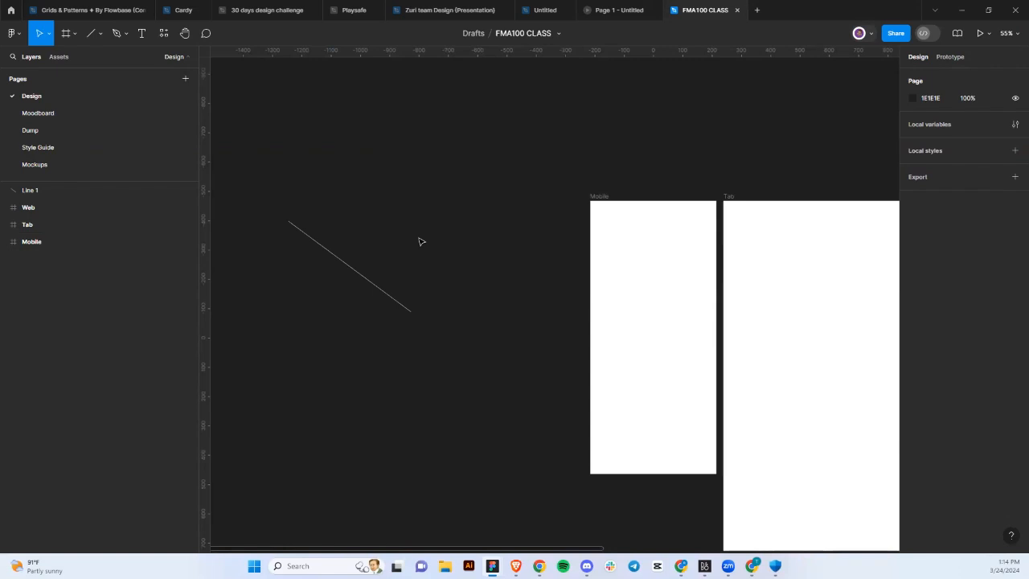
left_click(382, 266)
key("Delete")
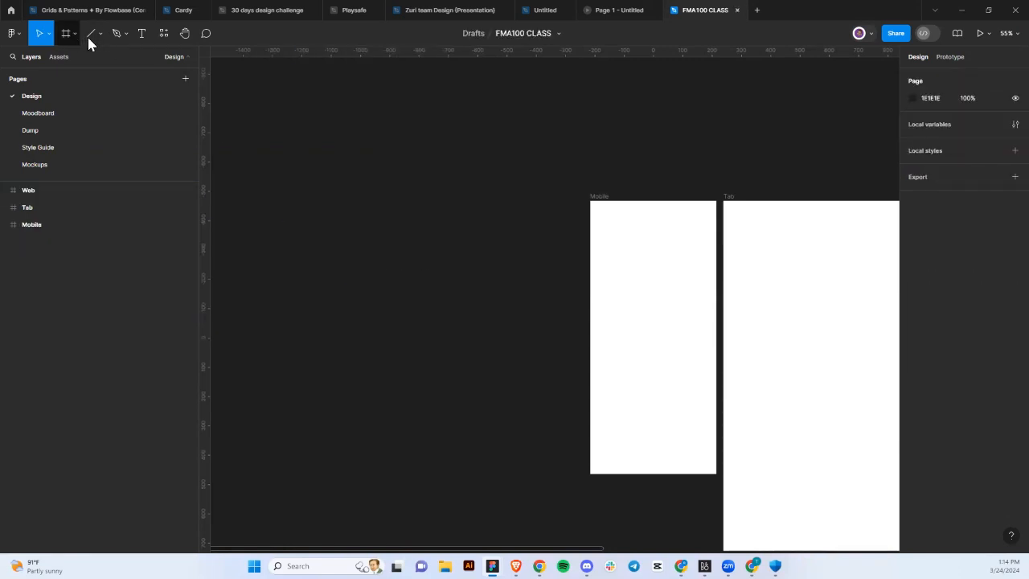
Cycle through the frame and rectangle tools, settling on the Pen tool.
key("f")
left_click(100, 33)
left_click(98, 47)
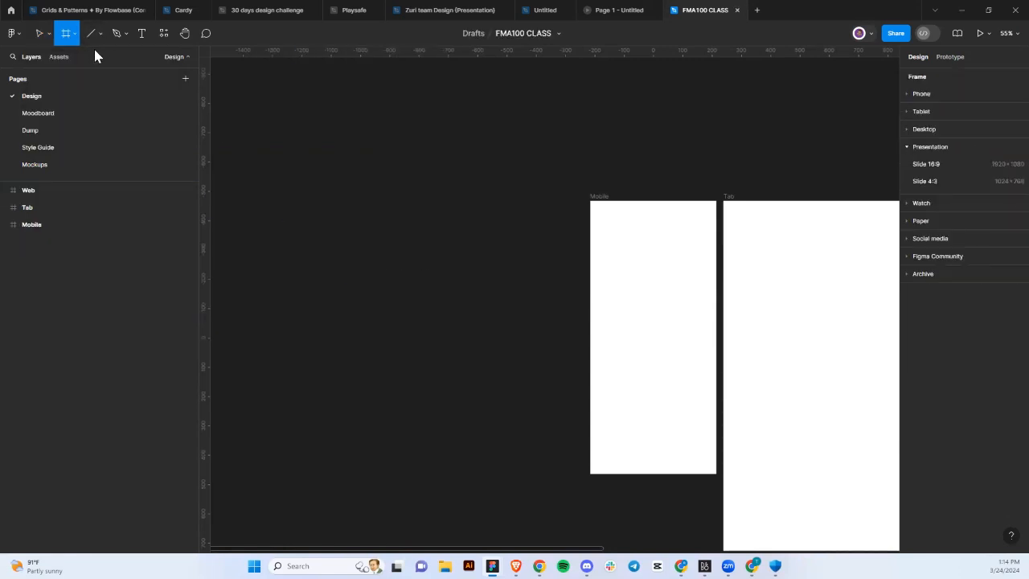
left_click(100, 38)
left_click(102, 57)
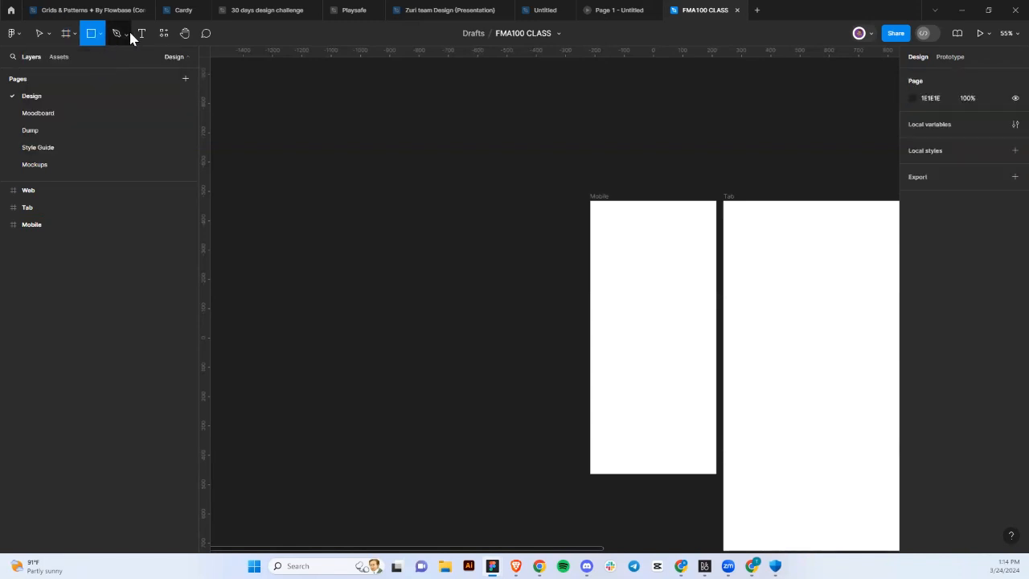
left_click(126, 35)
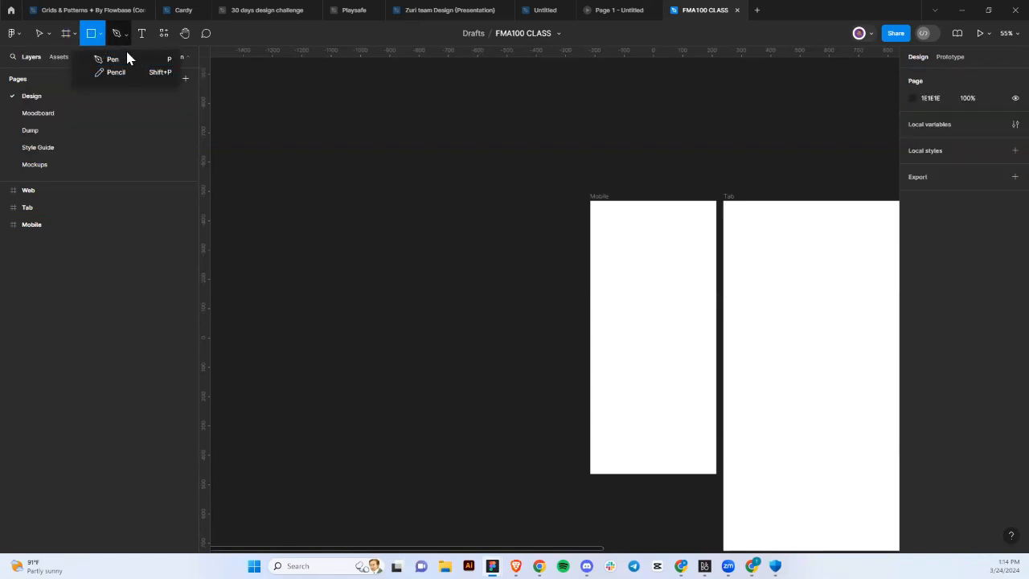
left_click(126, 58)
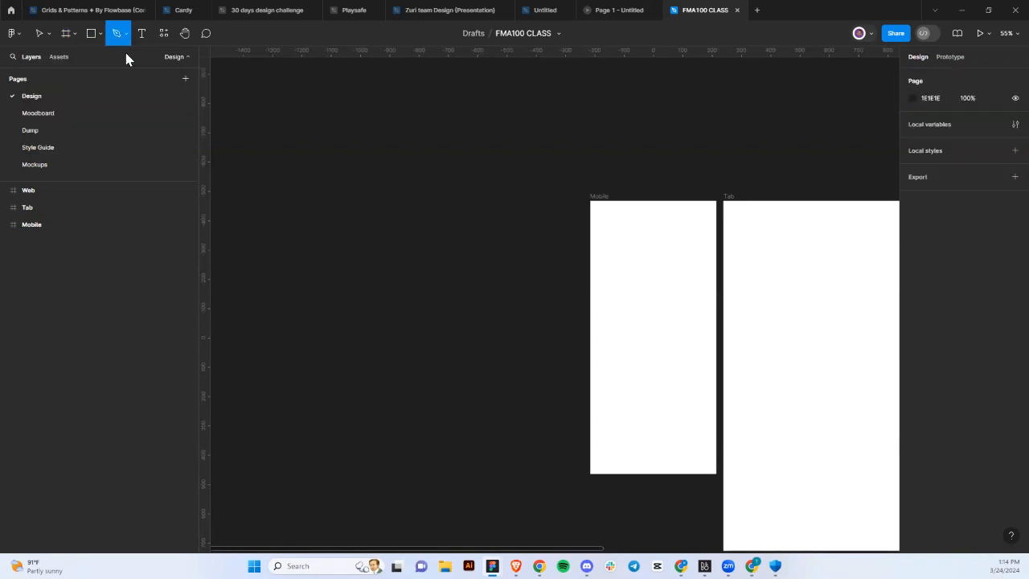
Draw a seven-point zigzag path with the Pen left of the frames, then deselect it.
left_click(290, 207)
left_click(334, 203)
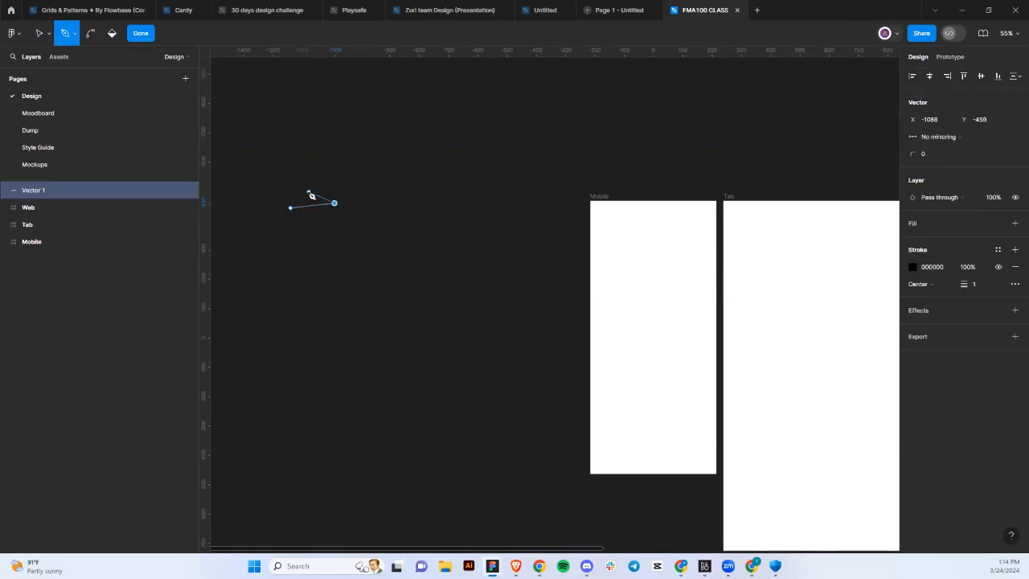
left_click(307, 193)
left_click(314, 226)
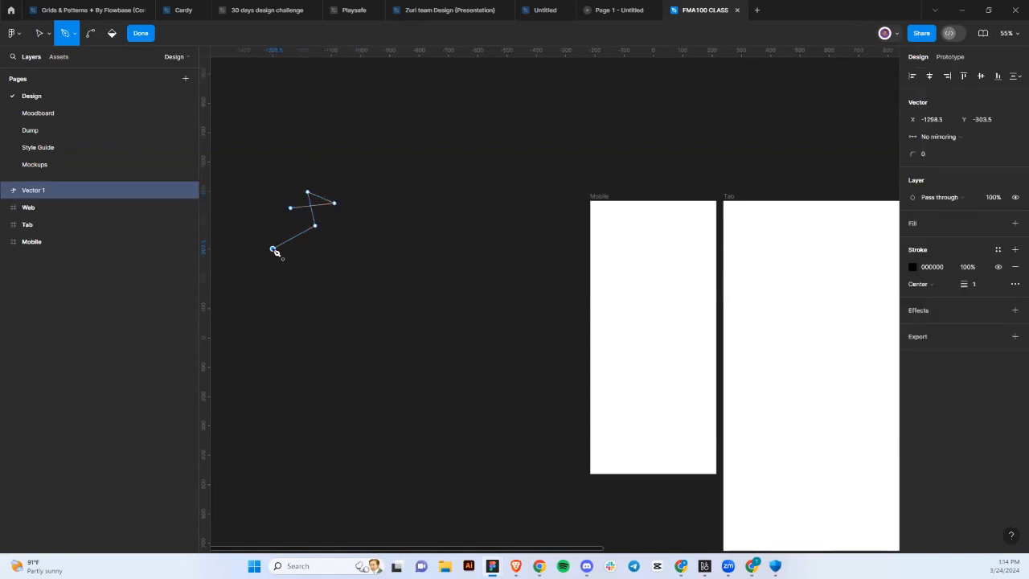
left_click(272, 248)
left_click(291, 214)
left_click(318, 259)
scroll(299, 233, "up", 5)
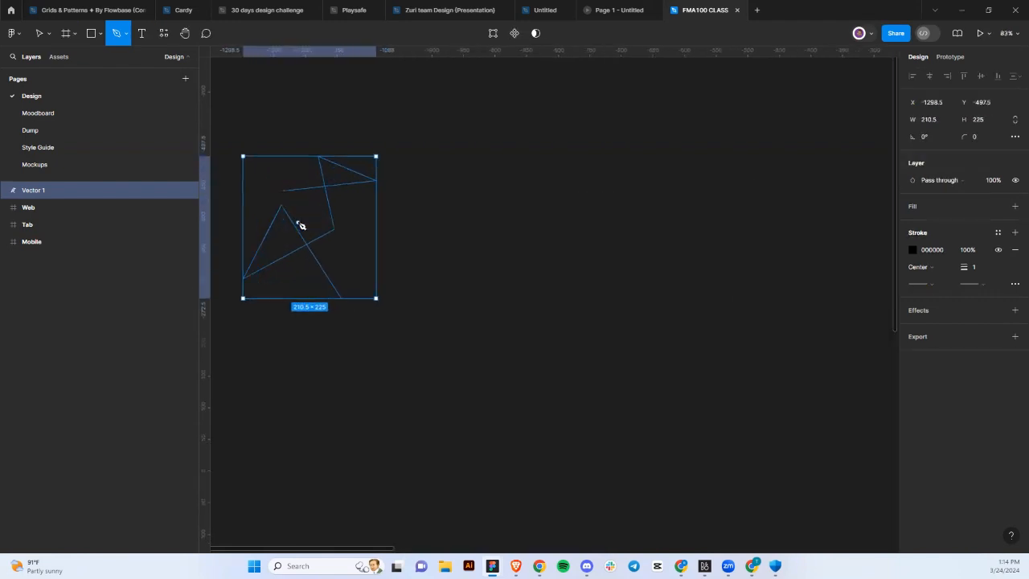
key("Escape")
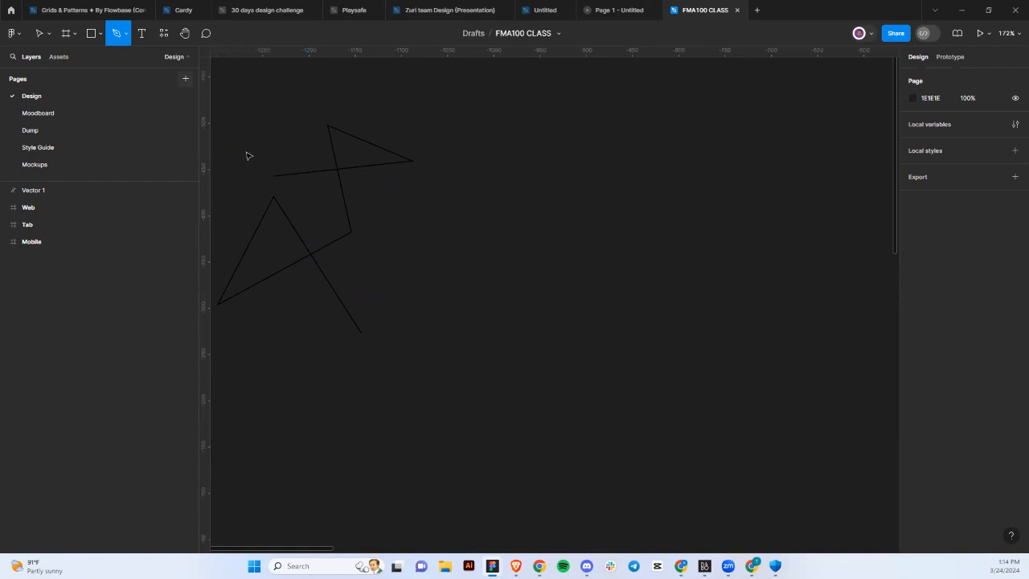
Cancel stray new path points and exit the pencil without drawing.
left_click(337, 168)
key("ctrl+z")
left_click(353, 208)
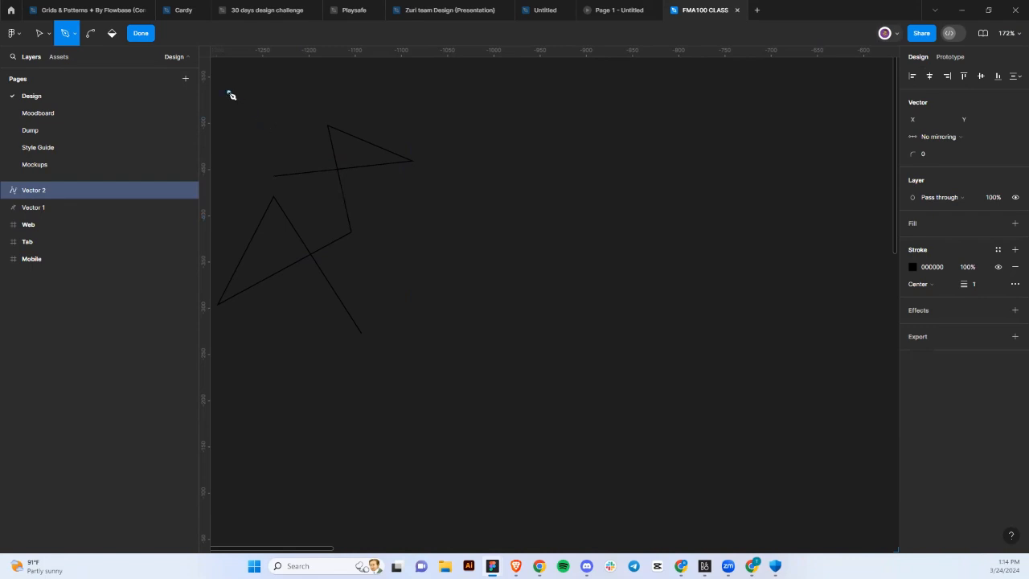
scroll(283, 175, "left", 5)
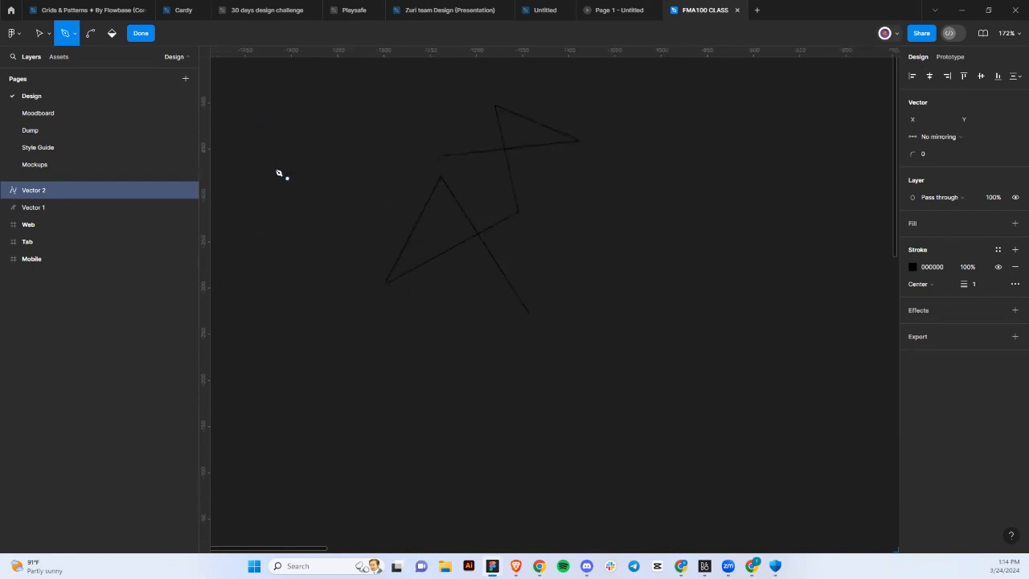
left_click(92, 34)
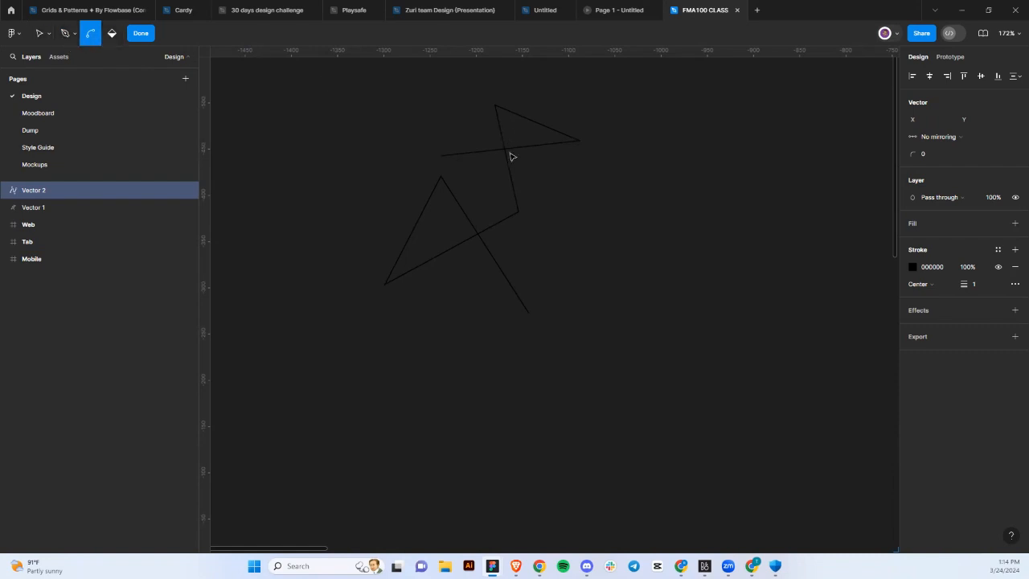
key("Escape")
Bend the zigzag path's vertices into smooth curved loops with the Bend tool.
left_click(504, 152)
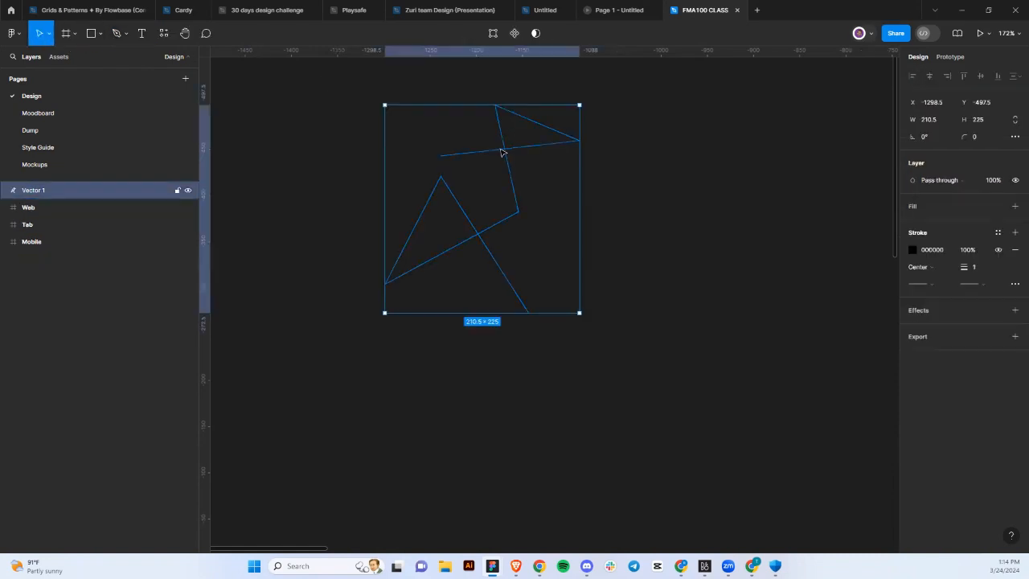
double_click(502, 151)
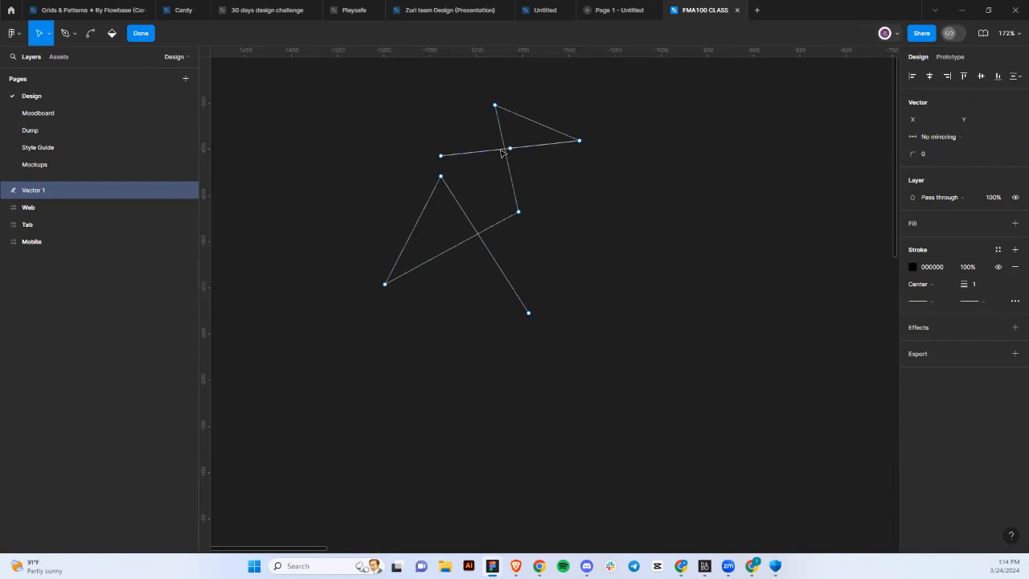
left_click(91, 35)
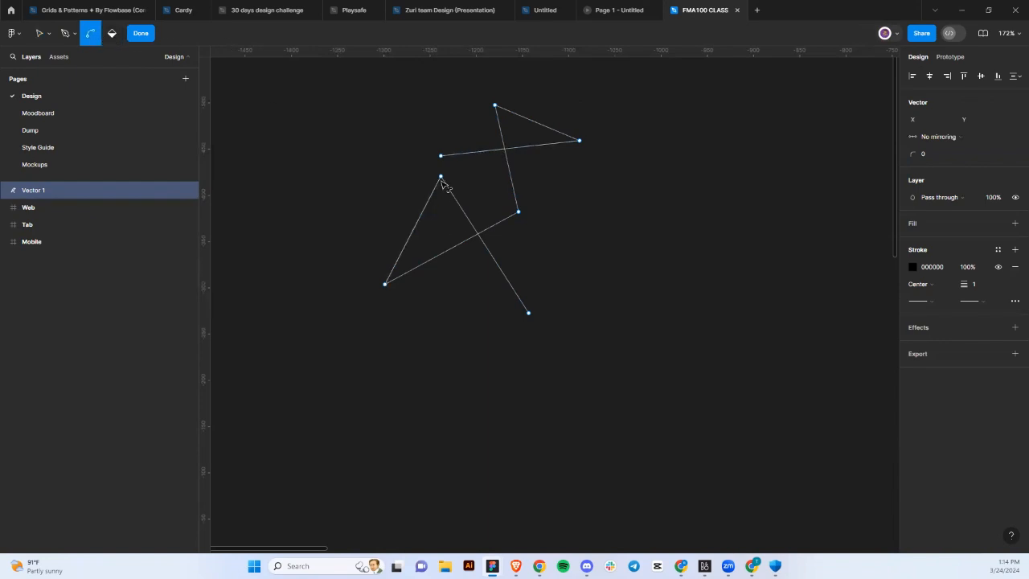
left_click_drag(441, 176, 599, 226)
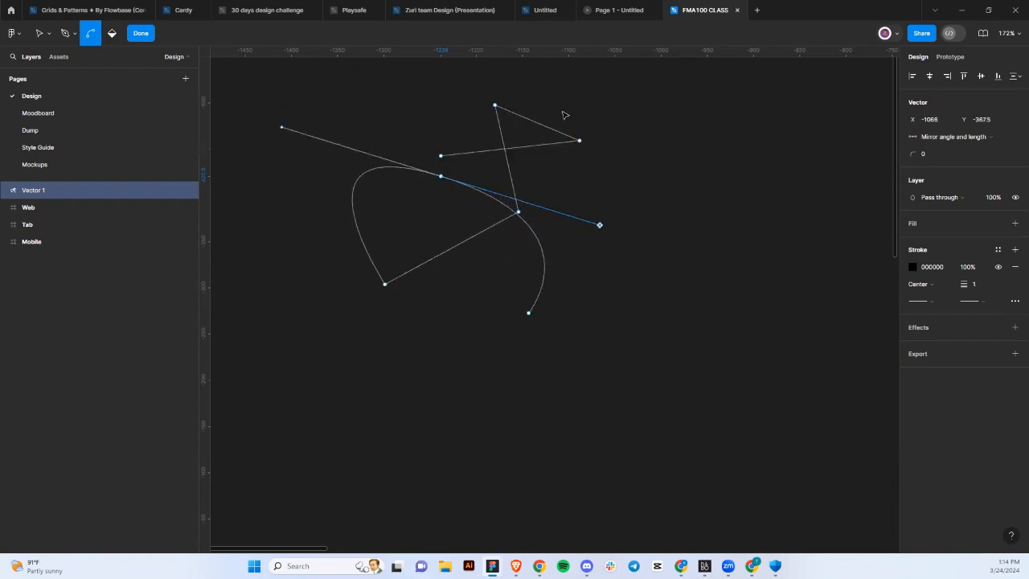
left_click_drag(579, 141, 469, 343)
mouse_move(519, 212)
left_mouse_down()
mouse_move(453, 338)
mouse_move(457, 395)
left_mouse_up()
scroll(459, 393, "up", 3)
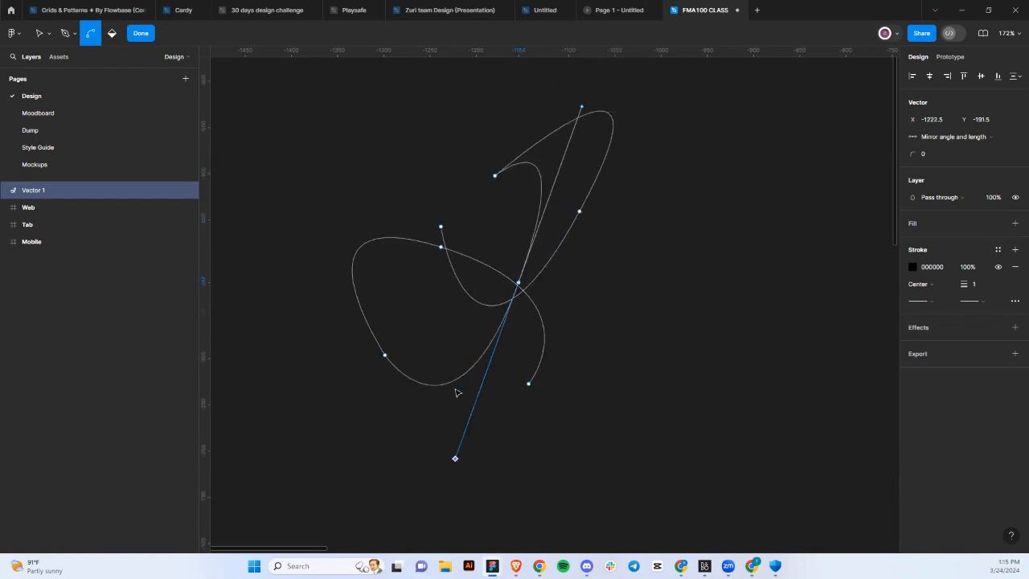
left_click_drag(438, 240, 490, 215)
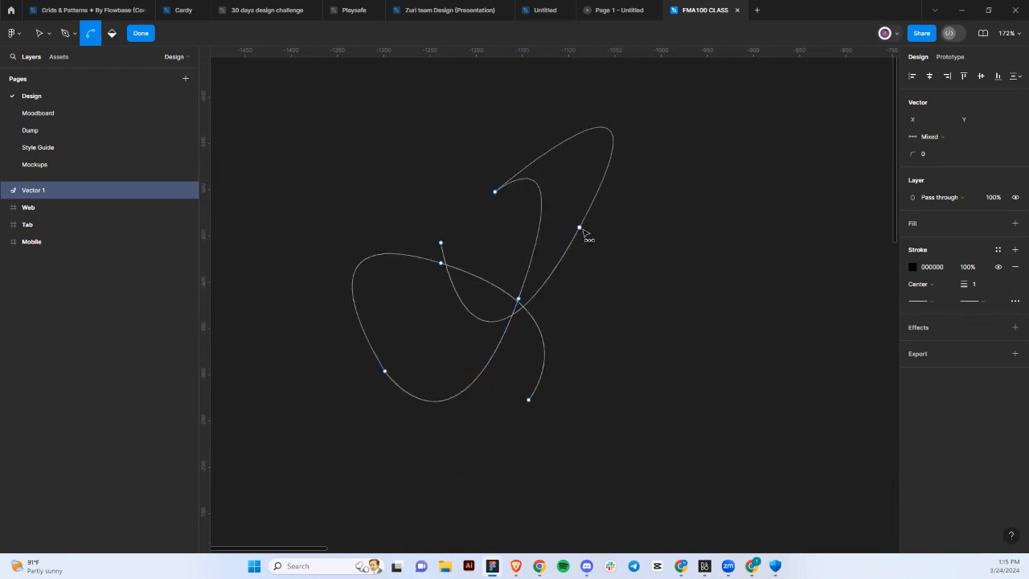
left_click_drag(579, 228, 622, 408)
left_click(651, 342)
scroll(650, 341, "down", 5)
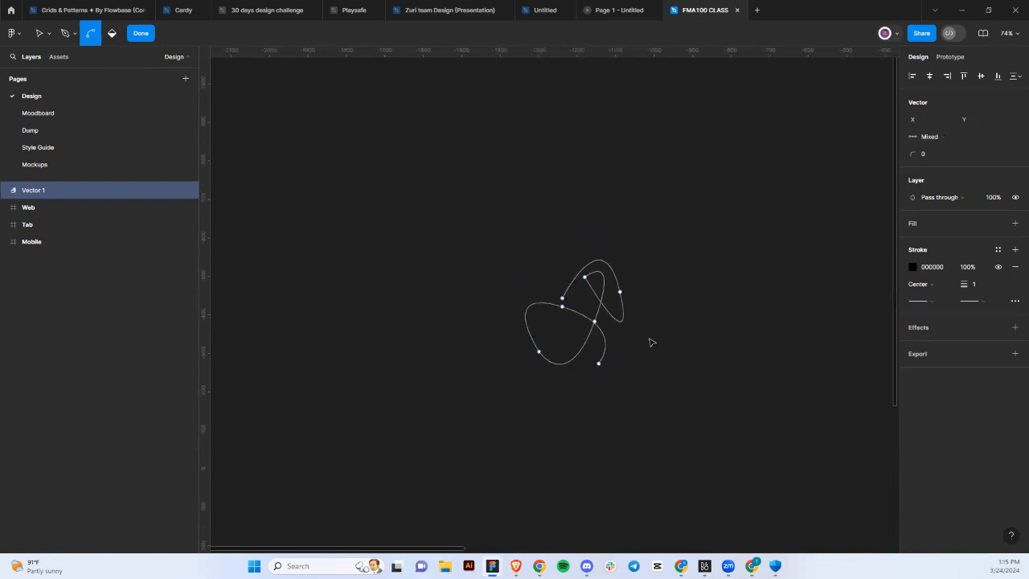
scroll(648, 340, "up", 5)
Exit path editing and delete the Vector 1 drawing.
key("Escape")
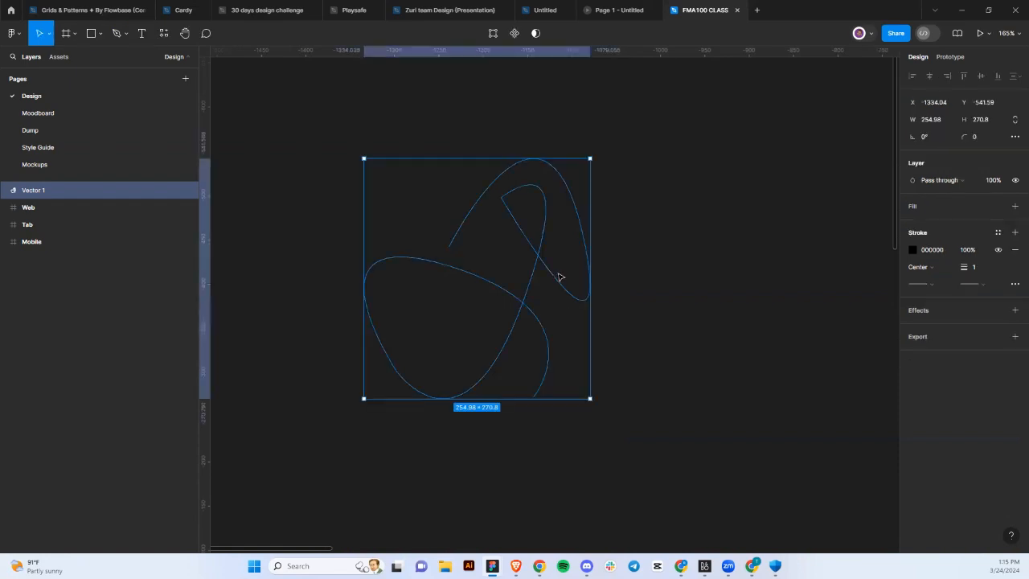
key("Escape")
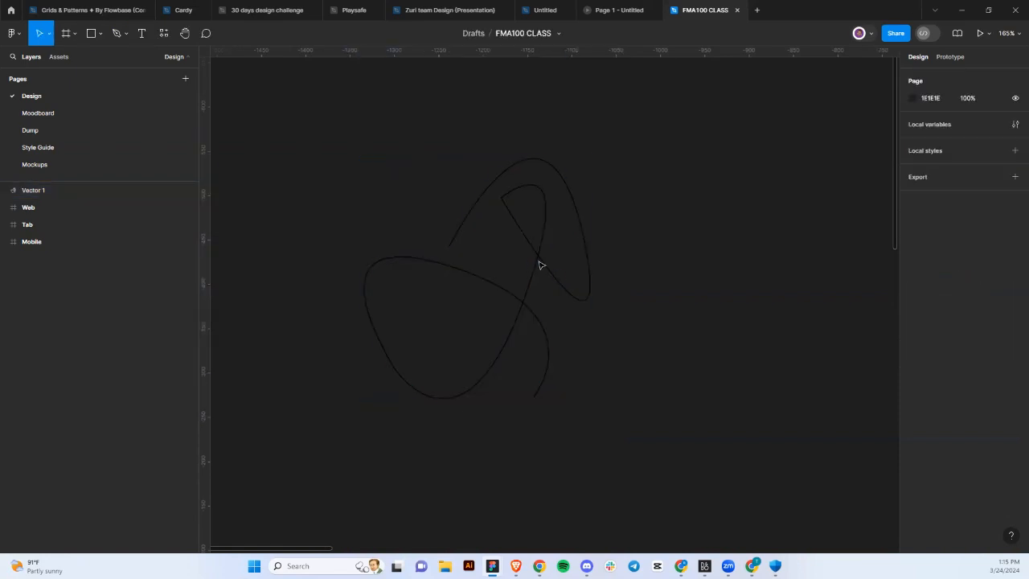
left_click(541, 265)
key("Delete")
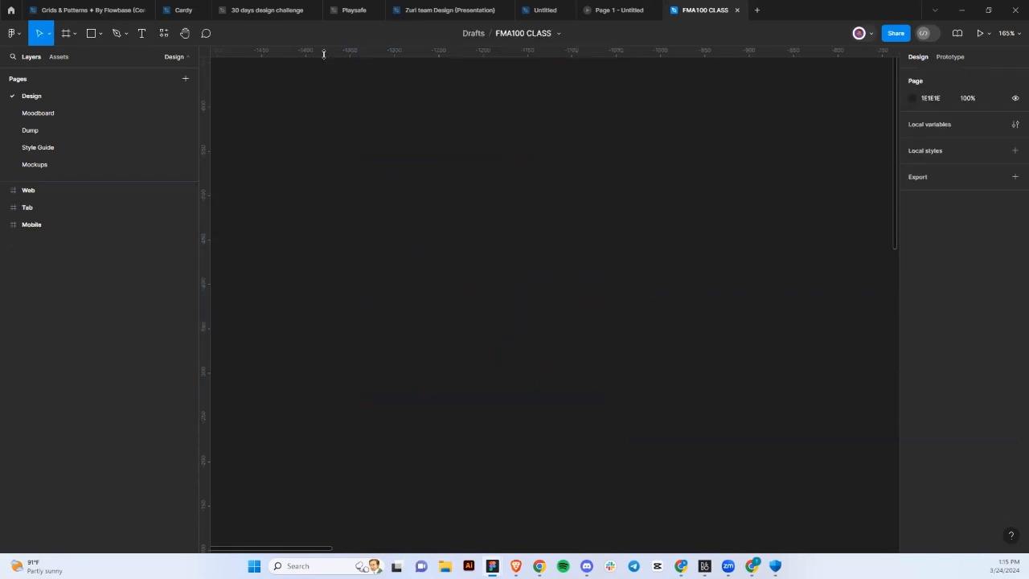
Place a text layer in the Mobile frame, type test characters, then erase them all.
left_click(143, 35)
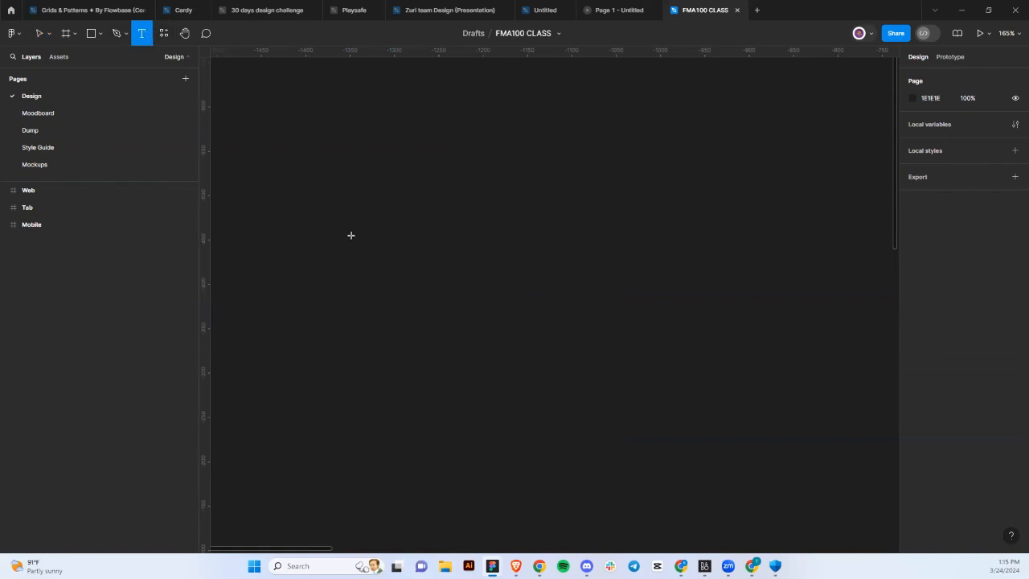
scroll(353, 237, "down", 5)
scroll(353, 237, "right", 3)
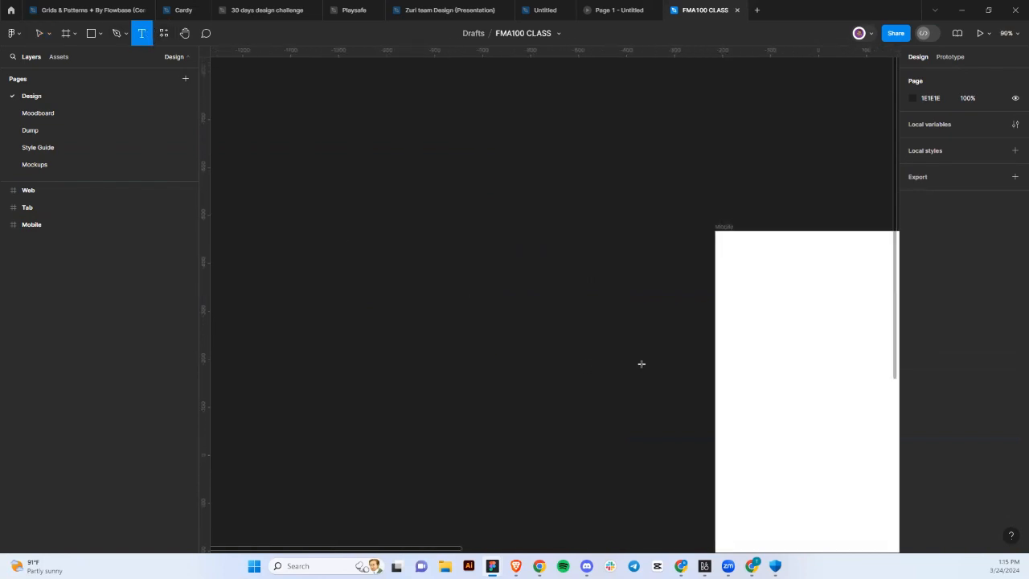
scroll(641, 364, "right", 2)
left_click(609, 320)
type("gg")
key("Escape")
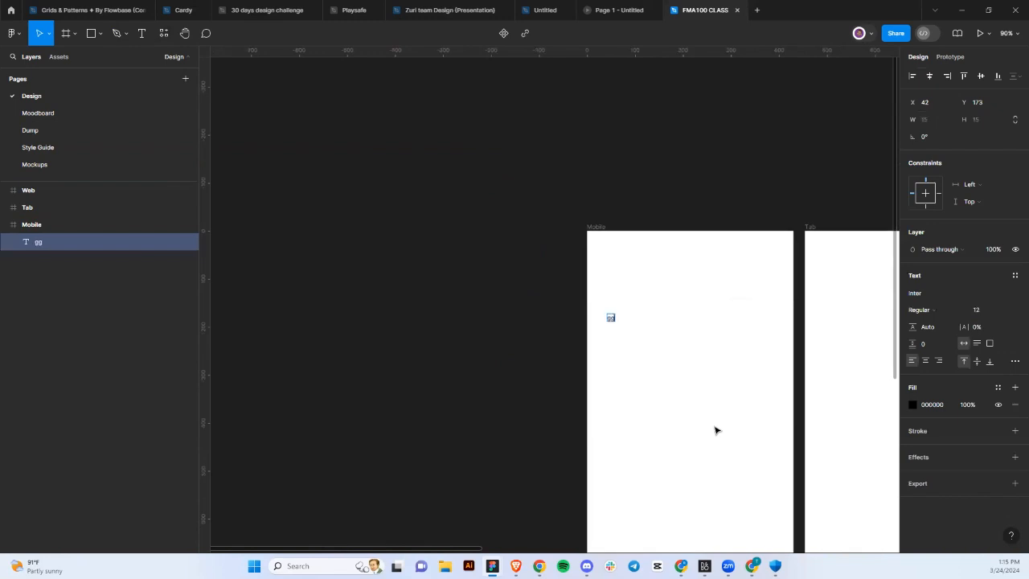
type("er")
scroll(716, 430, "up", 3)
type("dwdwcdwcwdc")
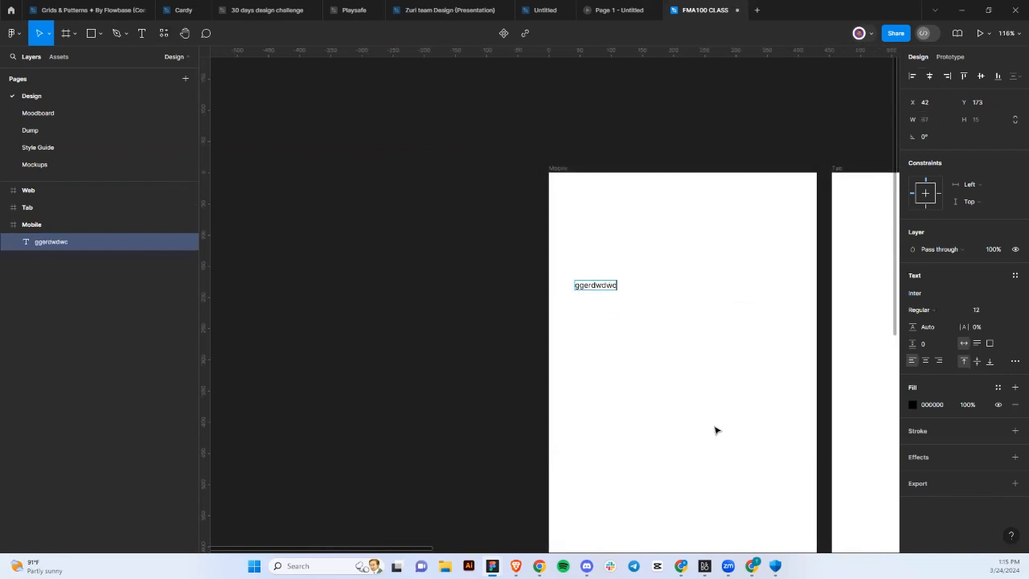
scroll(716, 430, "up", 3)
type("wsscsxscdew")
scroll(716, 431, "down", 3)
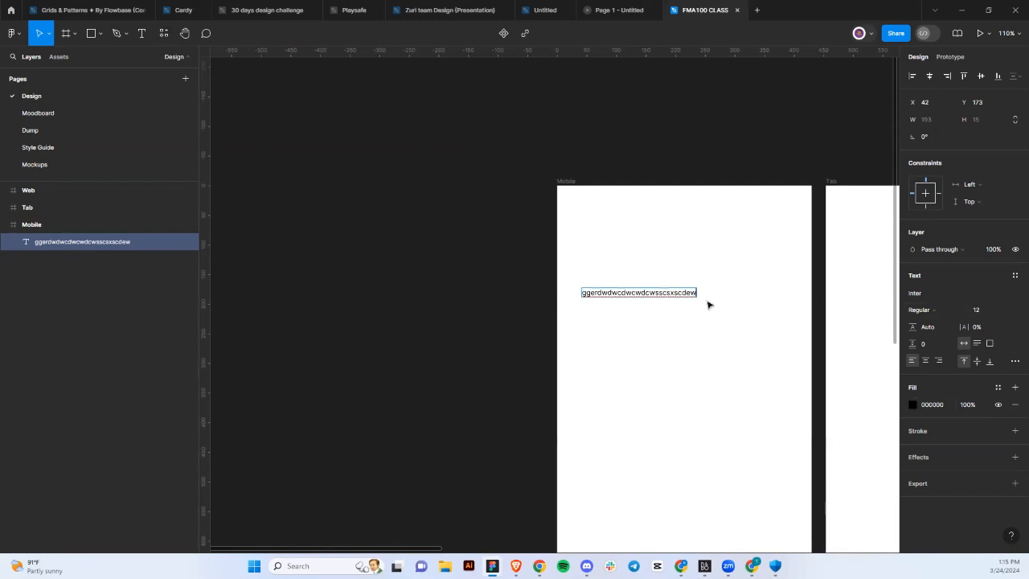
type("eqdcw")
key("BackSpace")
key("BackSpace")
key("BackSpace")
key("BackSpace")
key("BackSpace")
key("BackSpace")
key("BackSpace")
key("BackSpace")
key("BackSpace")
key("BackSpace")
key("BackSpace")
key("BackSpace")
key("BackSpace")
key("BackSpace")
key("BackSpace")
key("BackSpace")
key("BackSpace")
key("BackSpace")
key("BackSpace")
key("BackSpace")
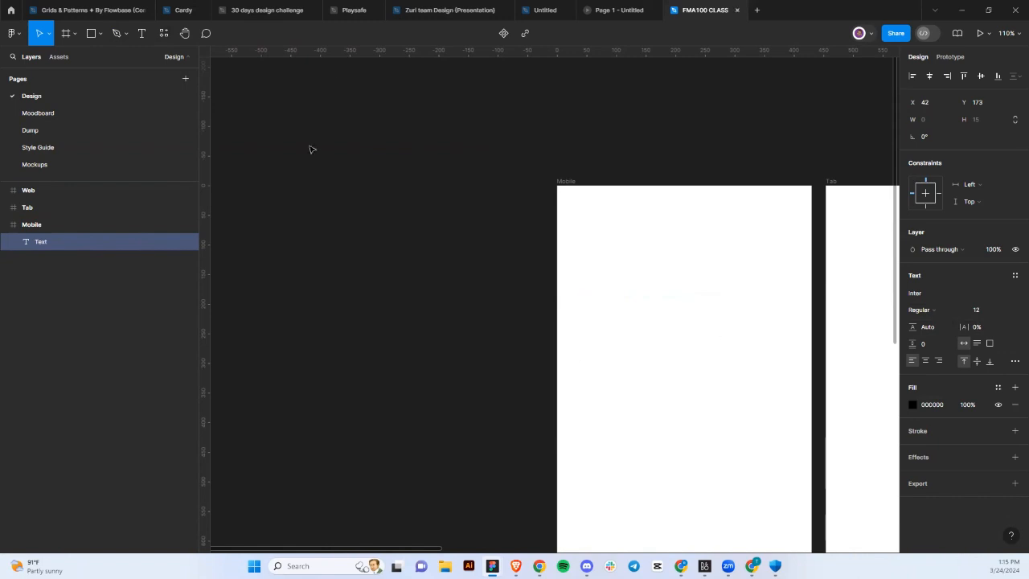
Browse the SAMPLE style guide's CTA Sections and Email templates folders, ending in Dropdowns.
left_click(165, 35)
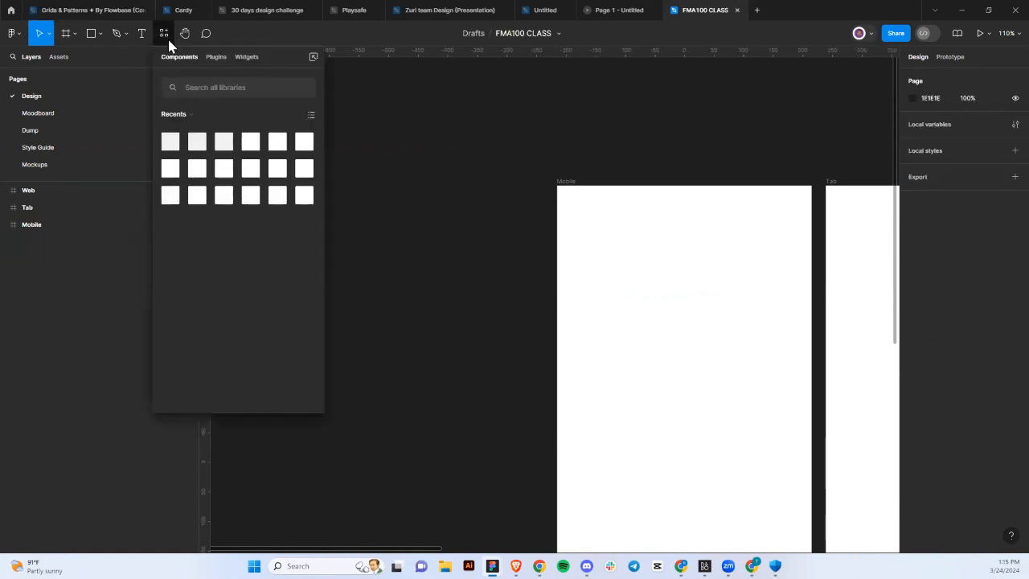
left_click(184, 115)
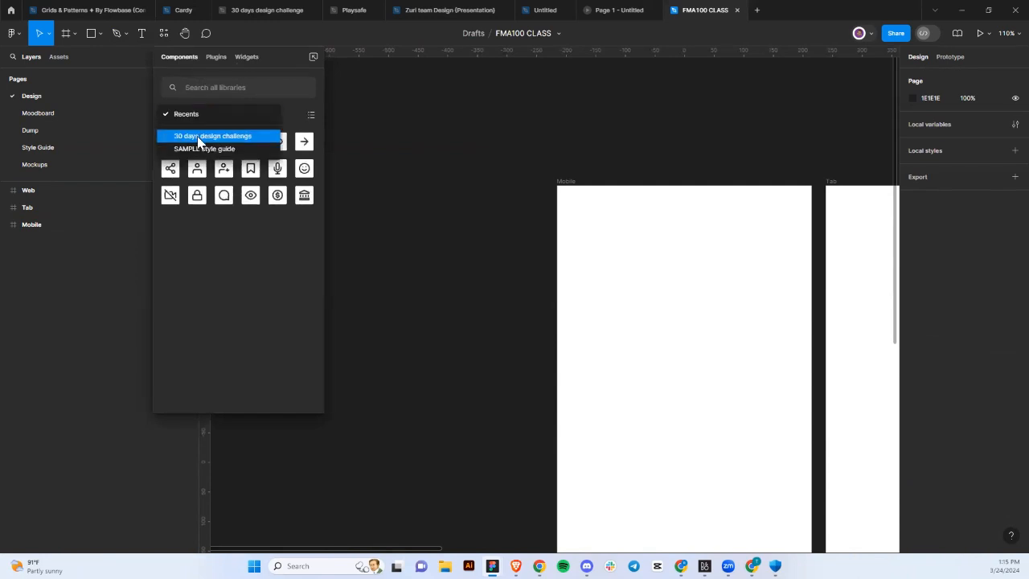
left_click(204, 150)
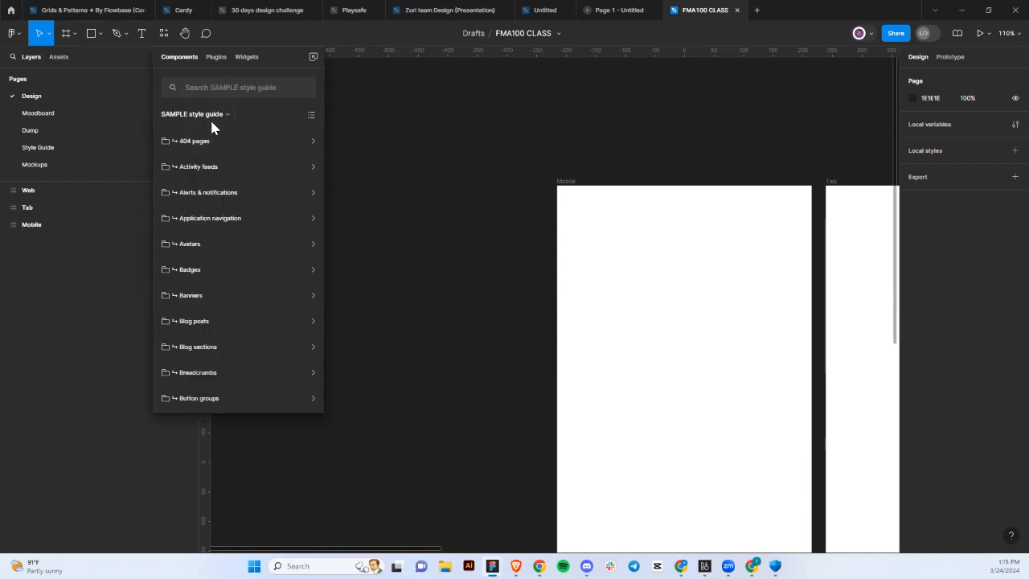
scroll(224, 249, "down", 2)
scroll(225, 249, "down", 10)
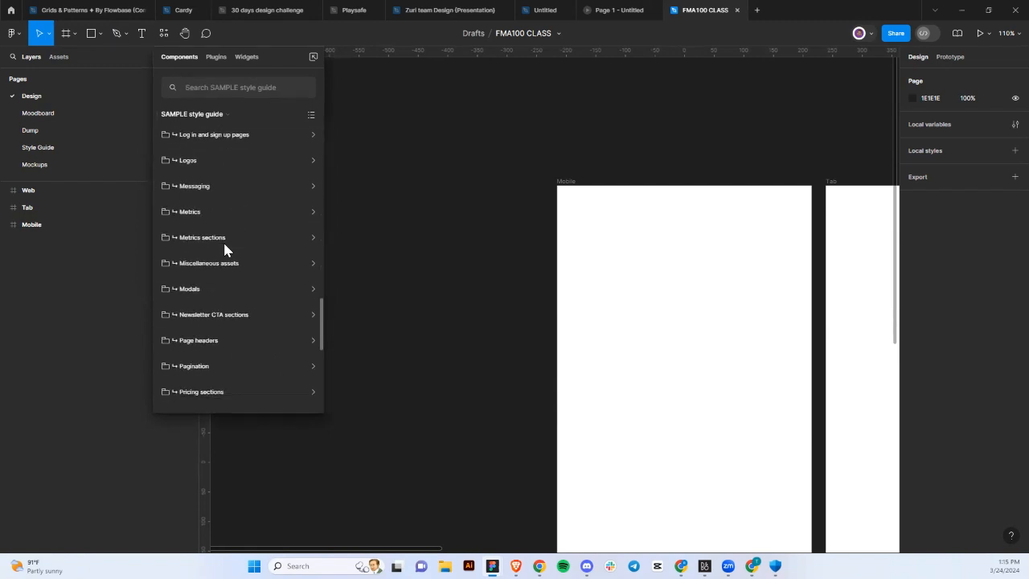
scroll(225, 245, "up", 8)
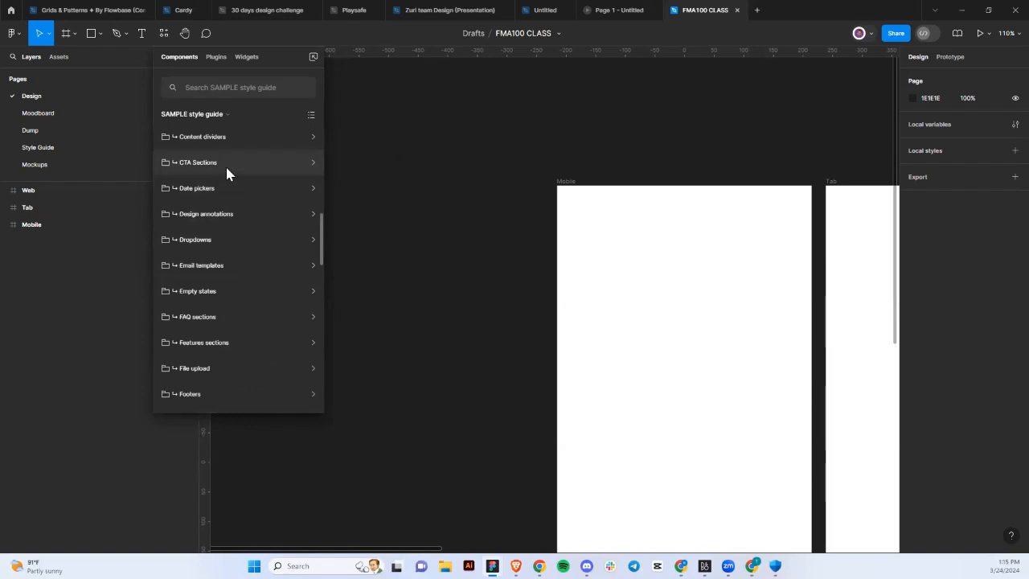
left_click(225, 168)
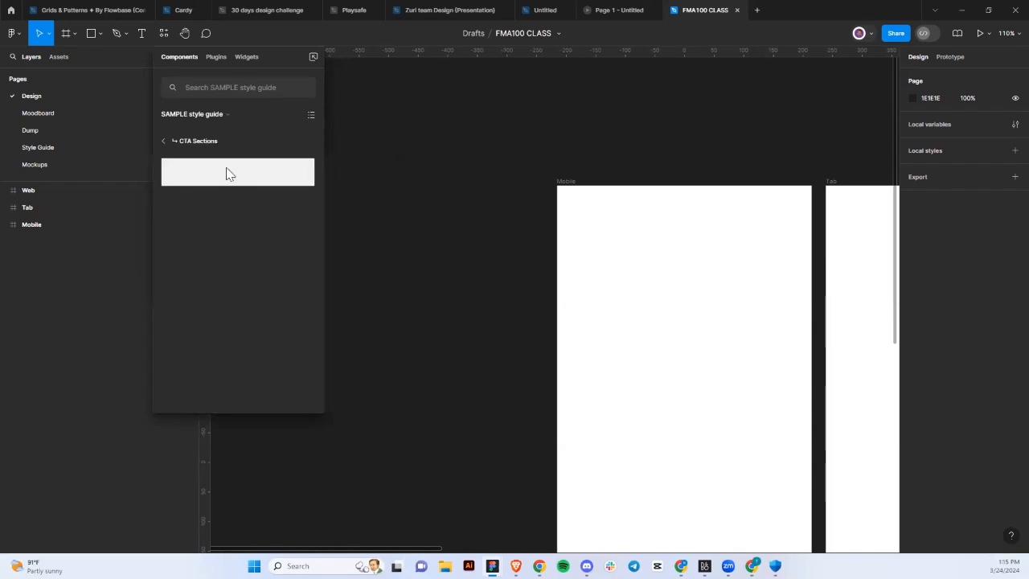
left_click(178, 145)
left_click(201, 280)
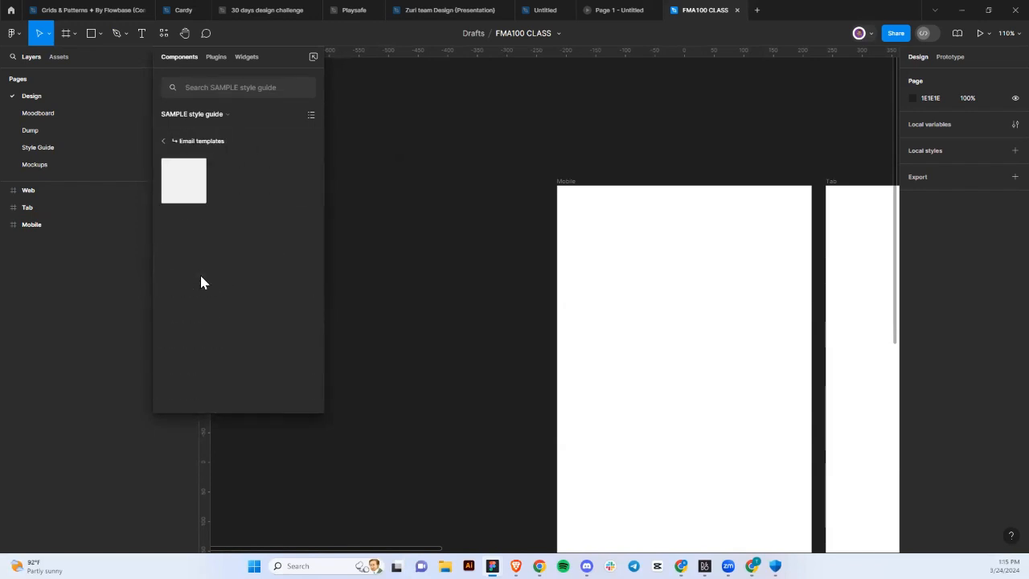
left_click(174, 143)
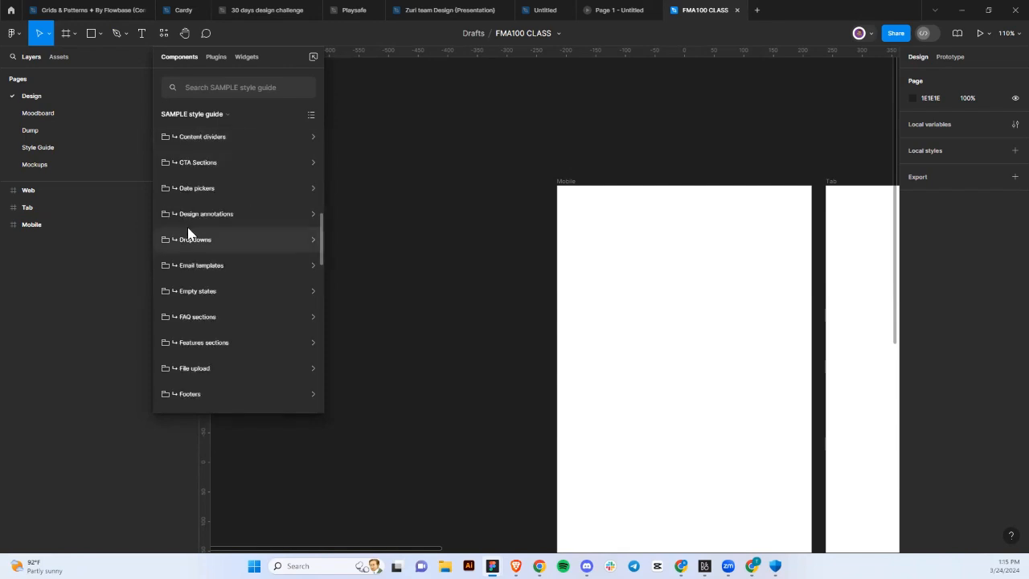
left_click(190, 241)
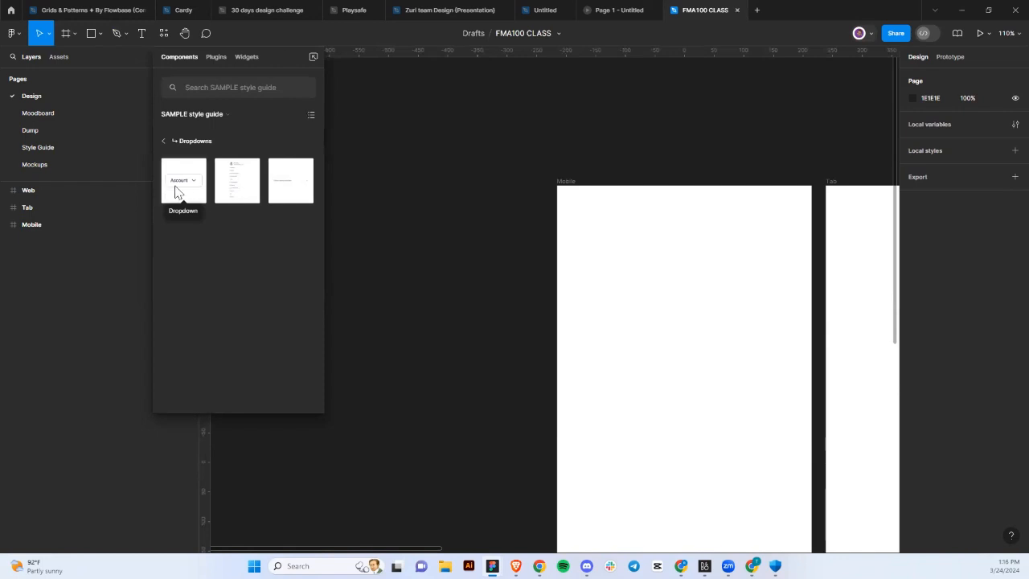
Place the Account dropdown component to the left of the Mobile frame.
left_click_drag(175, 191, 362, 207)
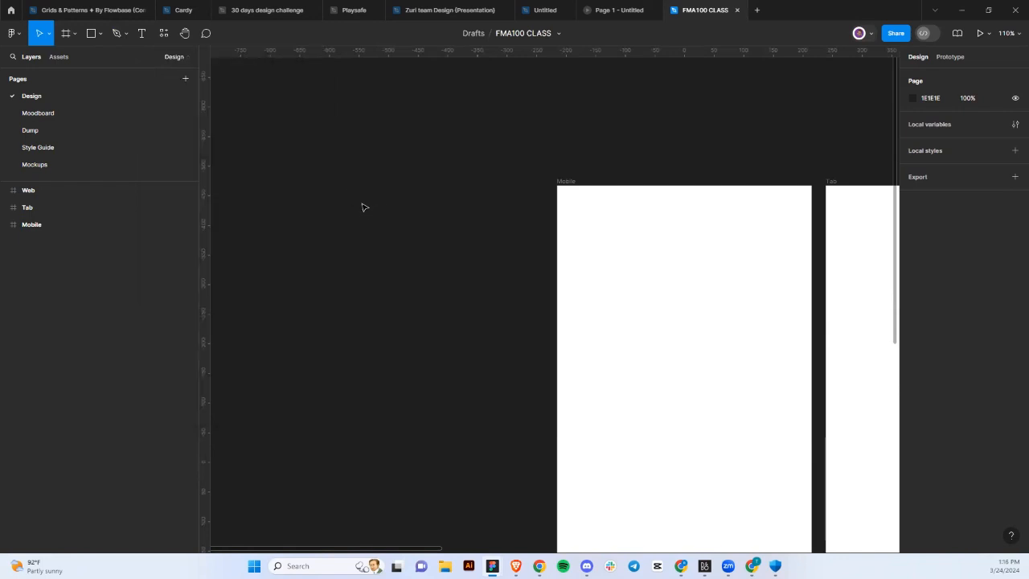
scroll(361, 279, "down", 5)
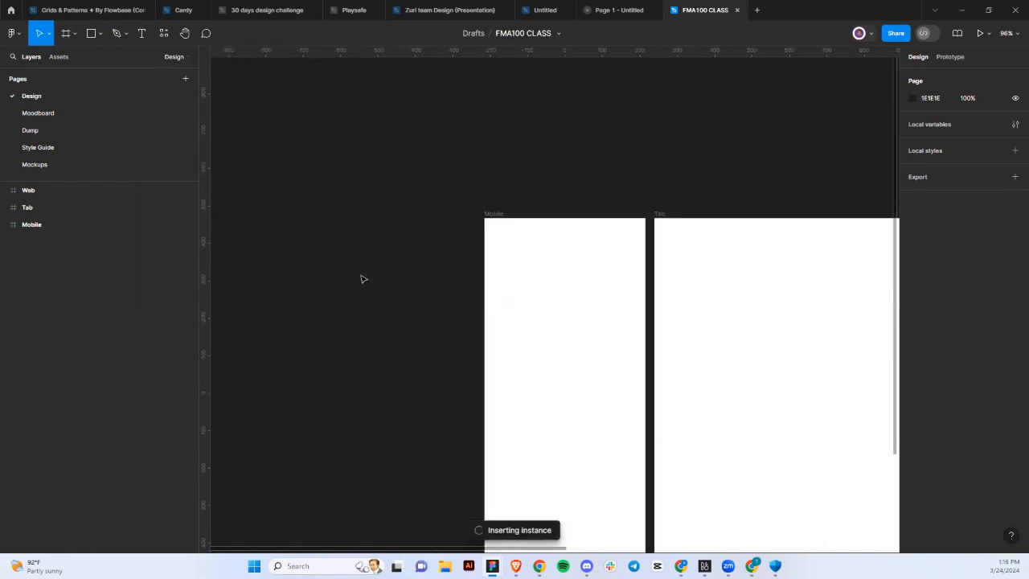
scroll(361, 279, "up", 5)
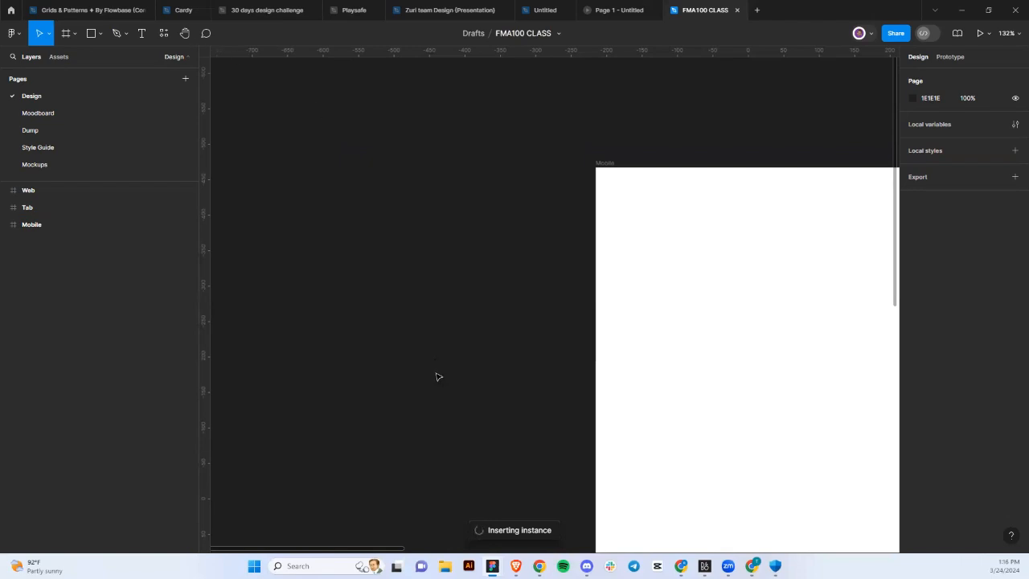
key("space")
scroll(435, 373, "down", 2)
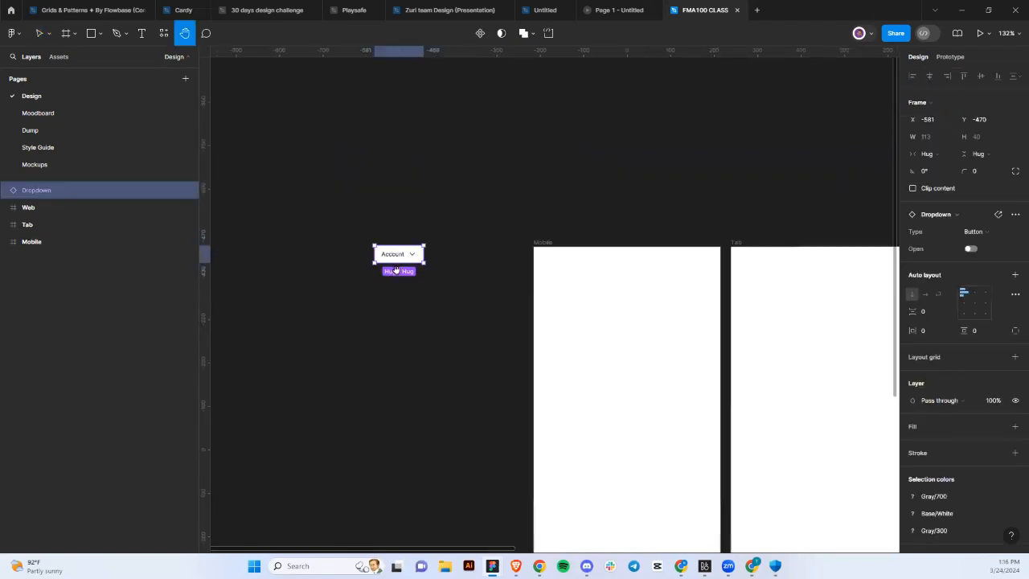
scroll(395, 249, "up", 2)
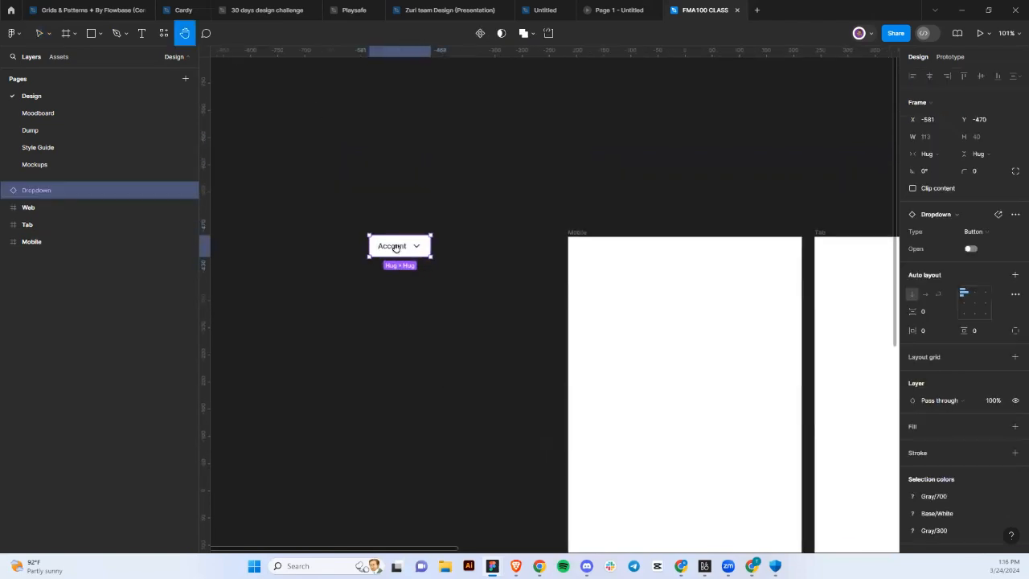
Close the resources browser and delete the Account dropdown.
left_click(164, 33)
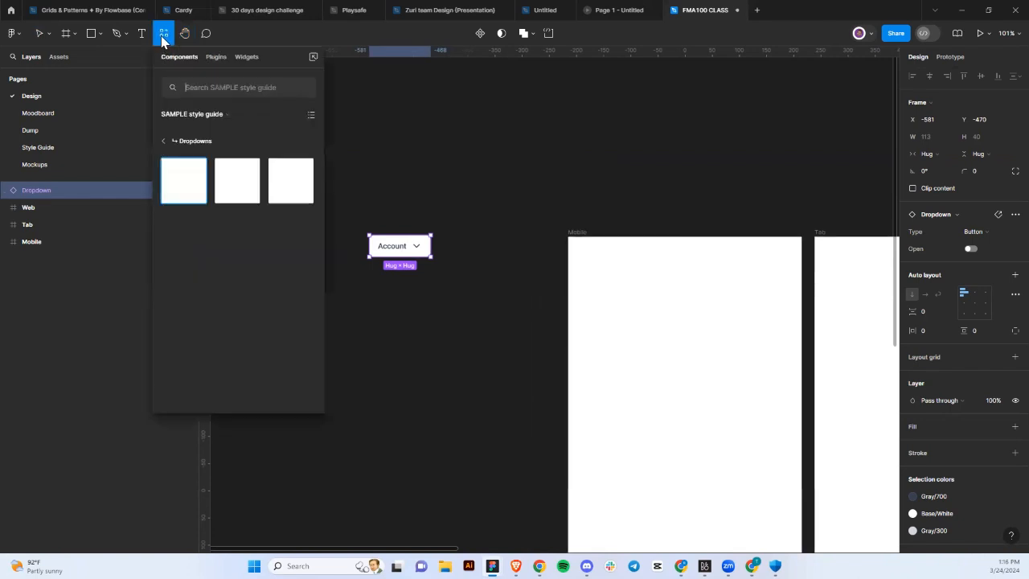
left_click(404, 254)
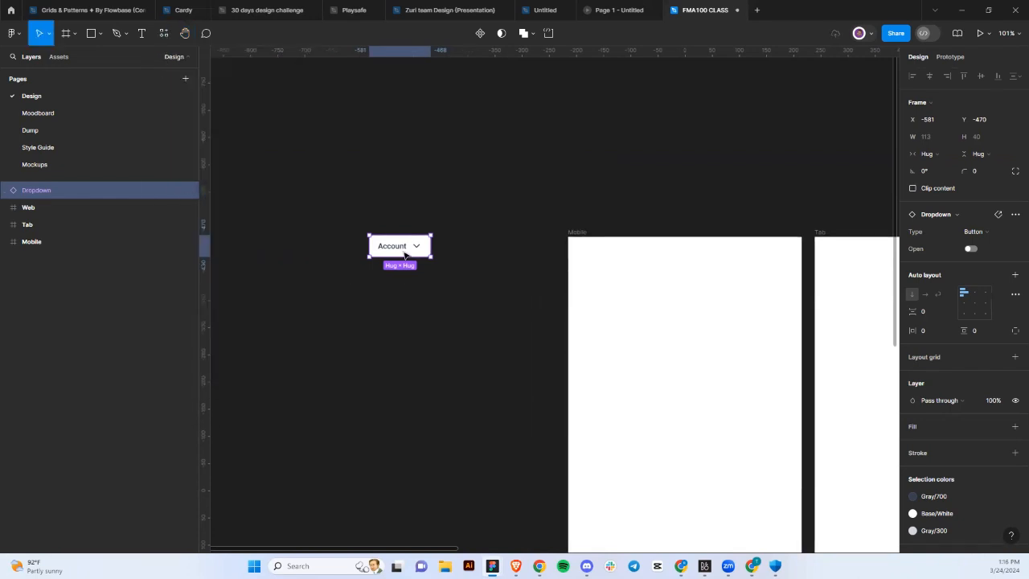
key("Delete")
Open the Resources browser and scroll through the available plugins.
left_click(164, 33)
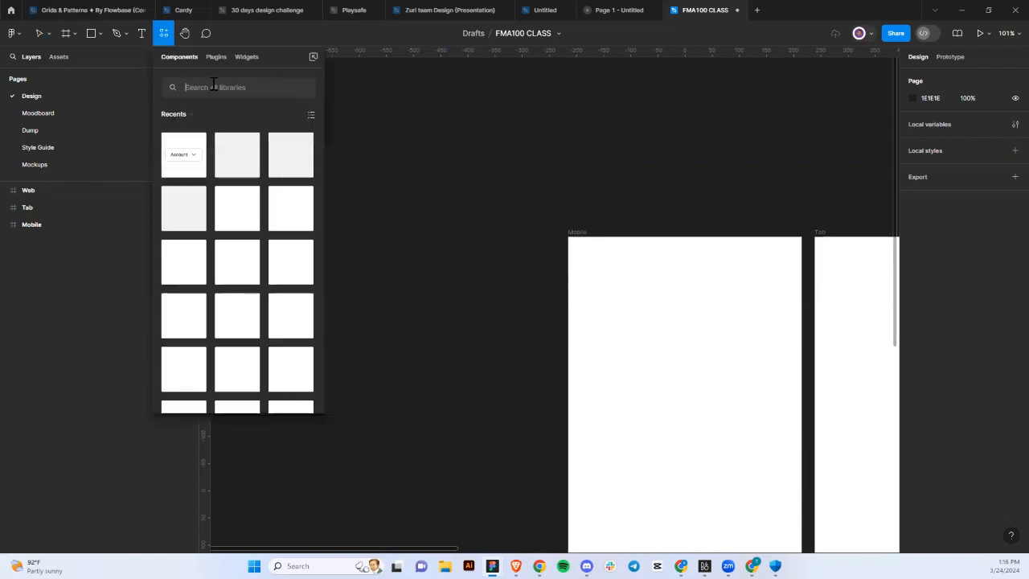
left_click(215, 58)
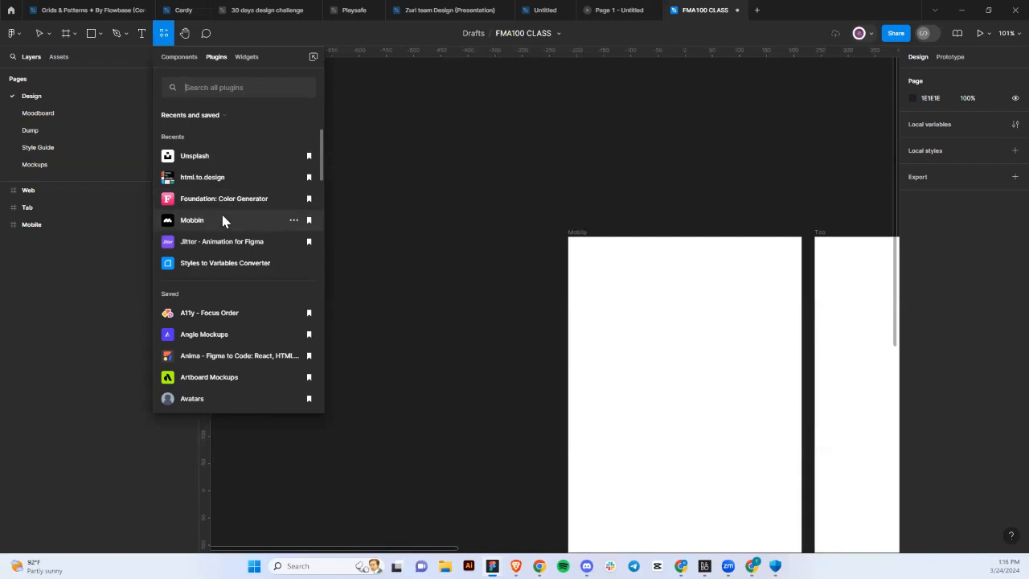
scroll(223, 221, "down", 1)
scroll(223, 219, "down", 4)
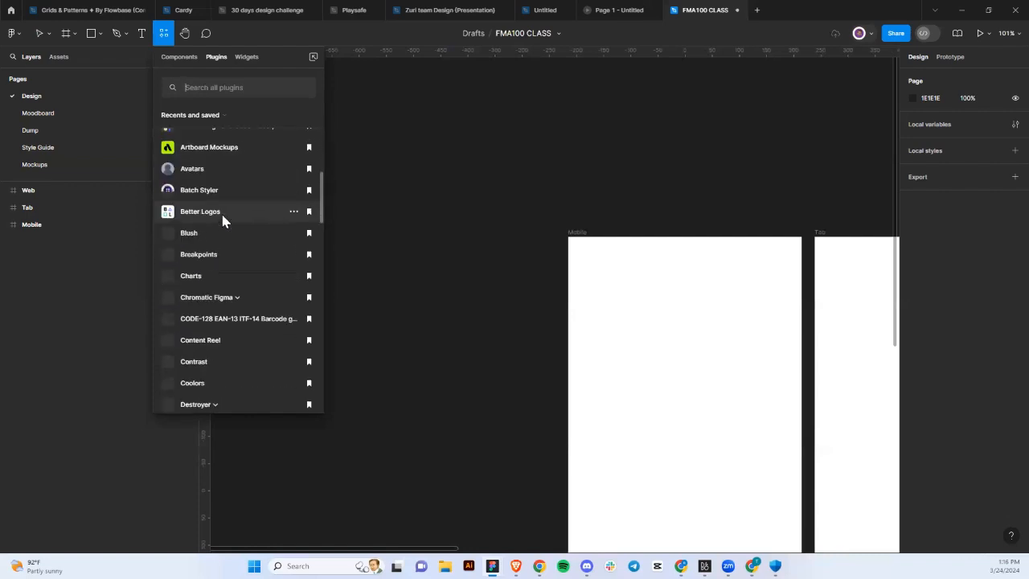
scroll(205, 306, "down", 6)
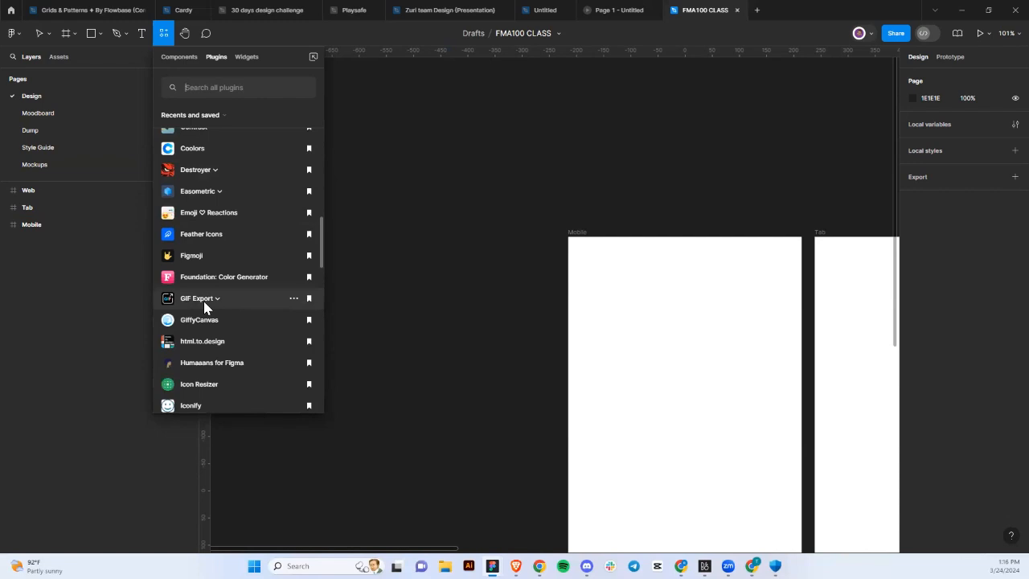
scroll(204, 306, "down", 1)
scroll(204, 306, "up", 11)
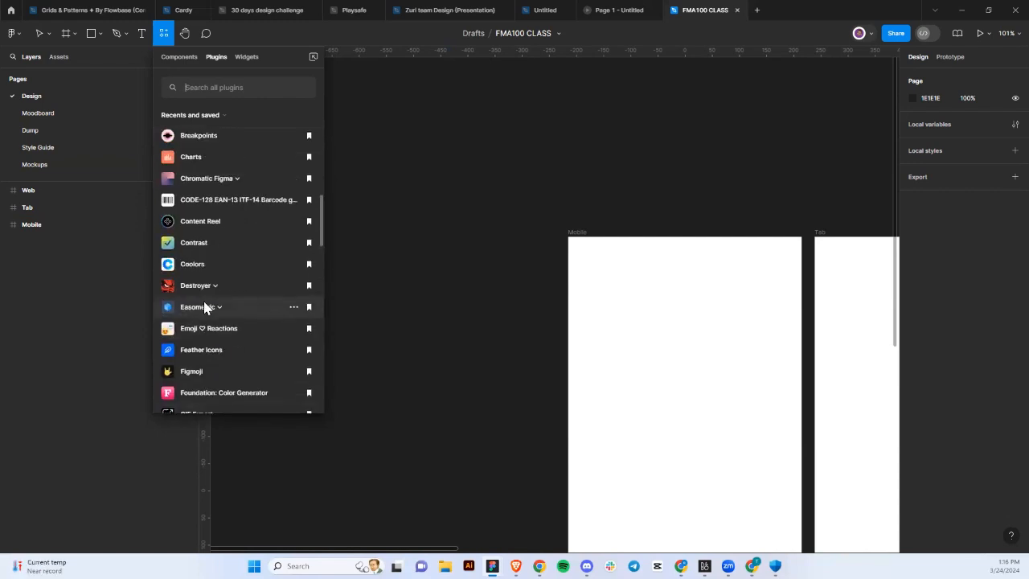
scroll(204, 306, "down", 4)
scroll(204, 306, "down", 20)
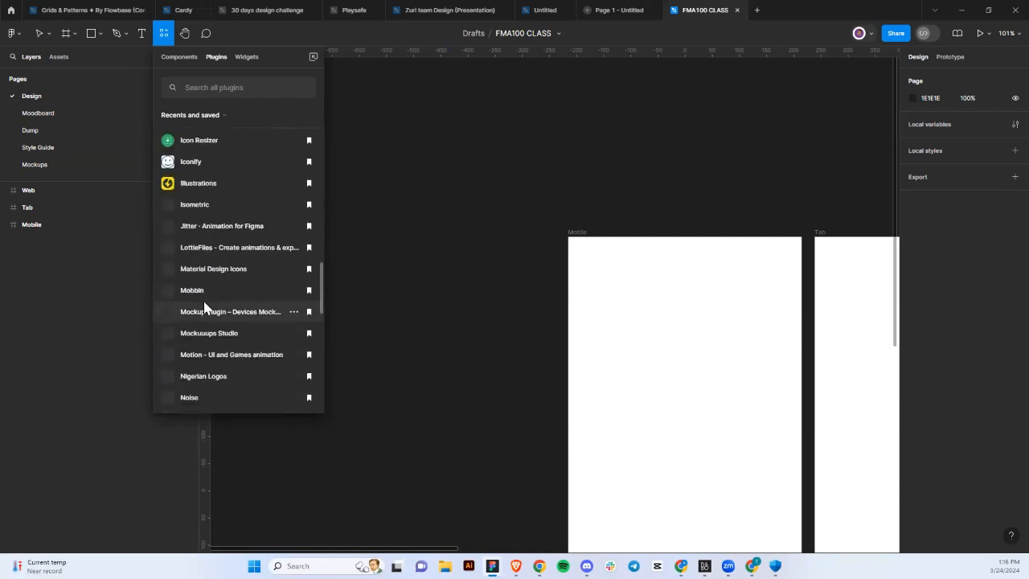
scroll(204, 306, "down", 4)
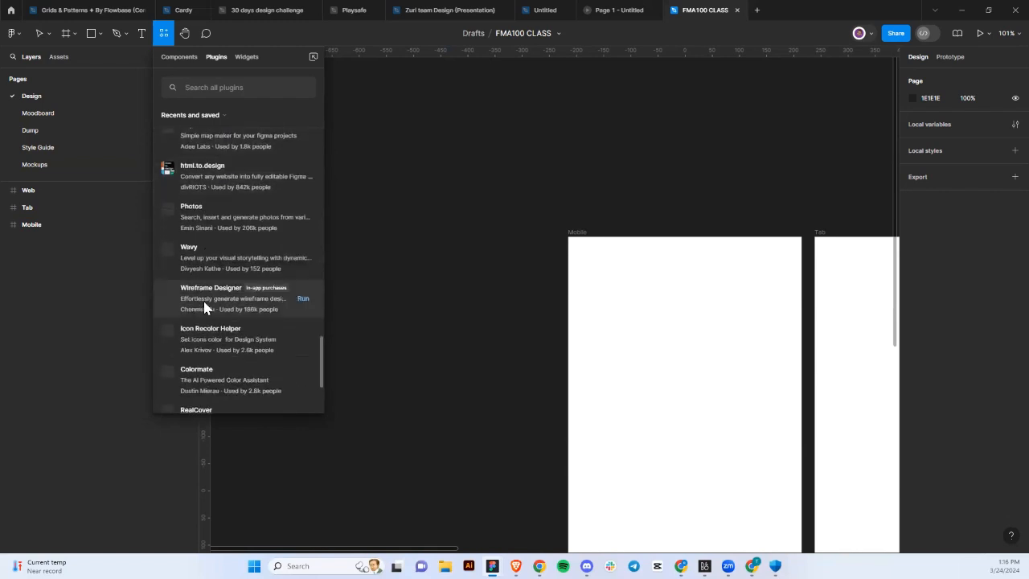
Scroll through the available widgets, then close the Resources browser.
left_click(247, 57)
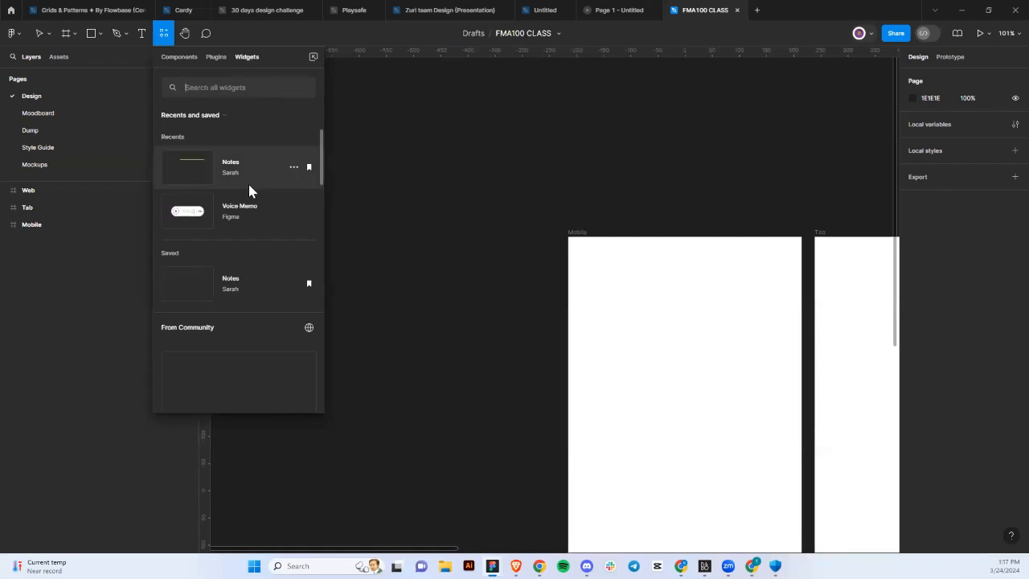
scroll(225, 293, "down", 3)
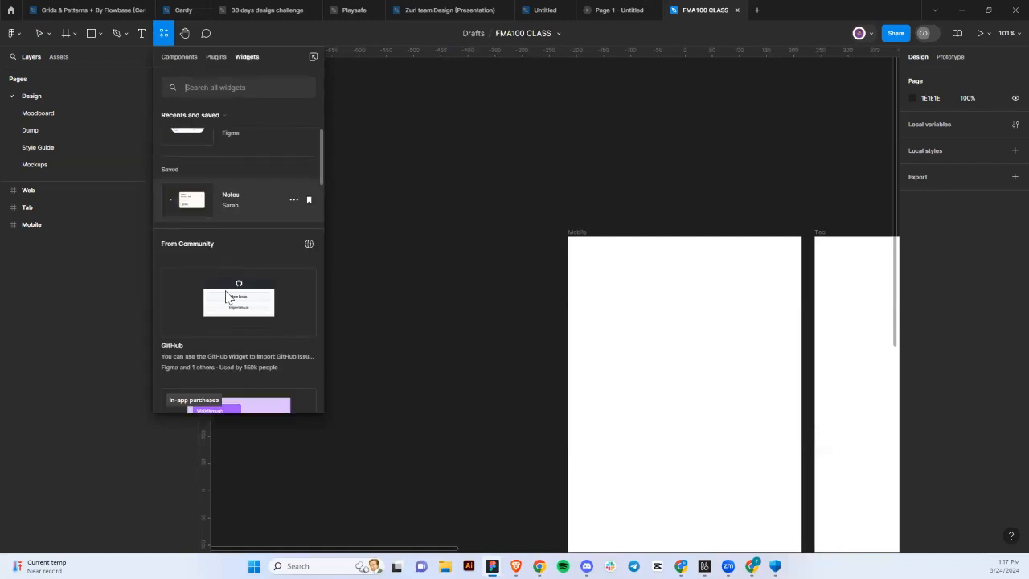
scroll(225, 298, "down", 5)
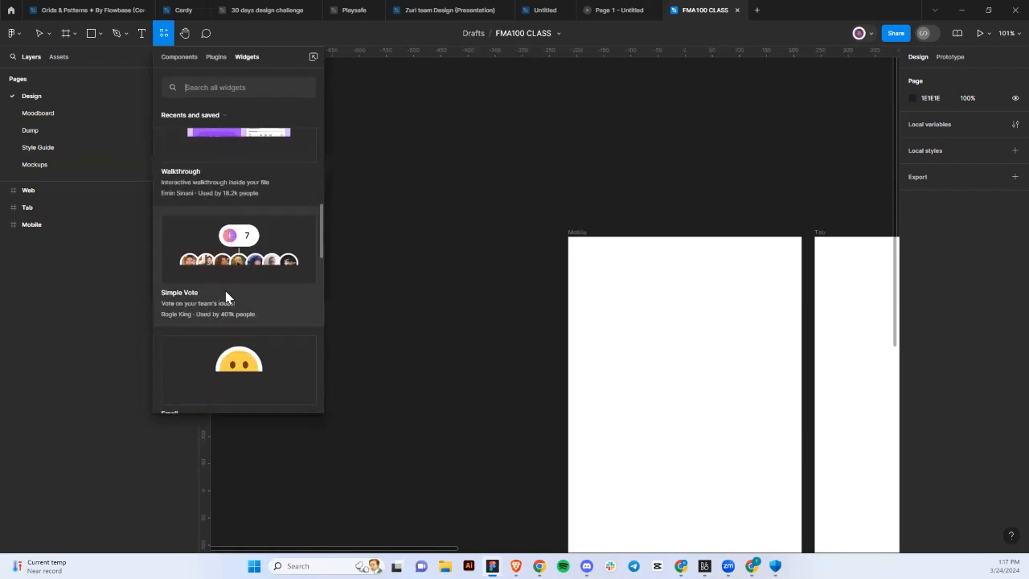
scroll(226, 298, "down", 3)
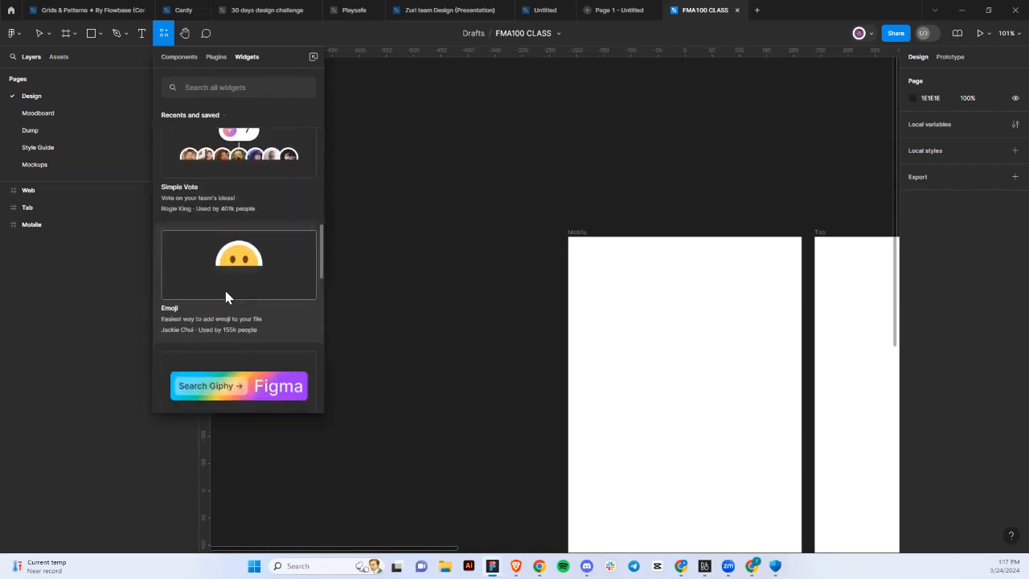
scroll(225, 297, "down", 1)
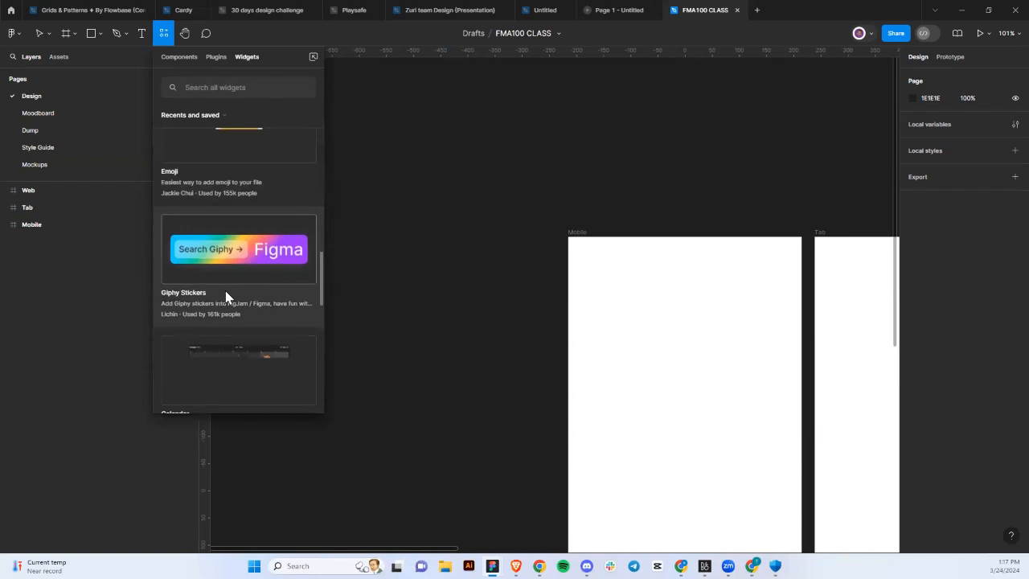
scroll(225, 297, "down", 1)
scroll(225, 297, "down", 1)
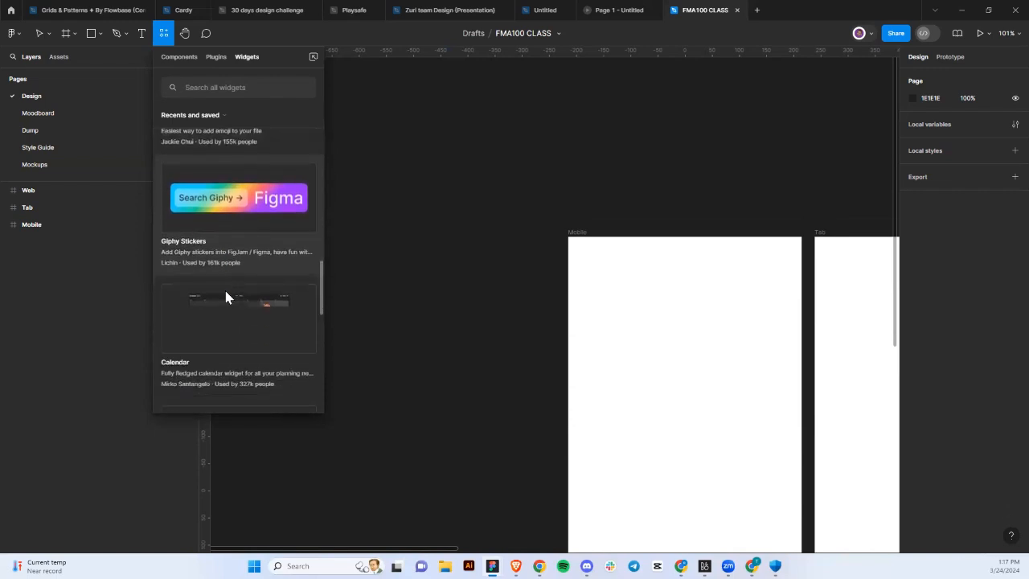
scroll(225, 298, "down", 3)
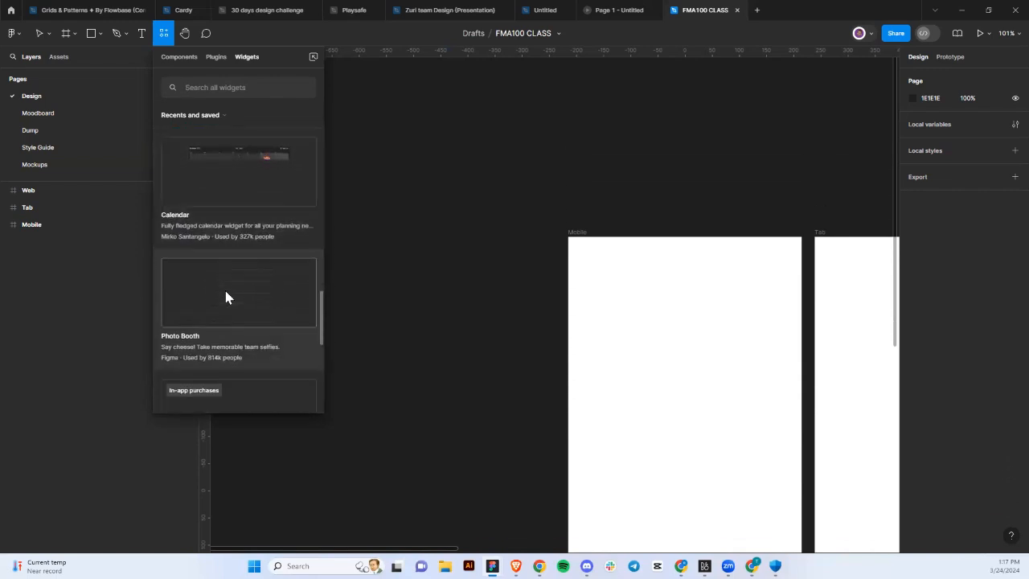
scroll(225, 296, "down", 1)
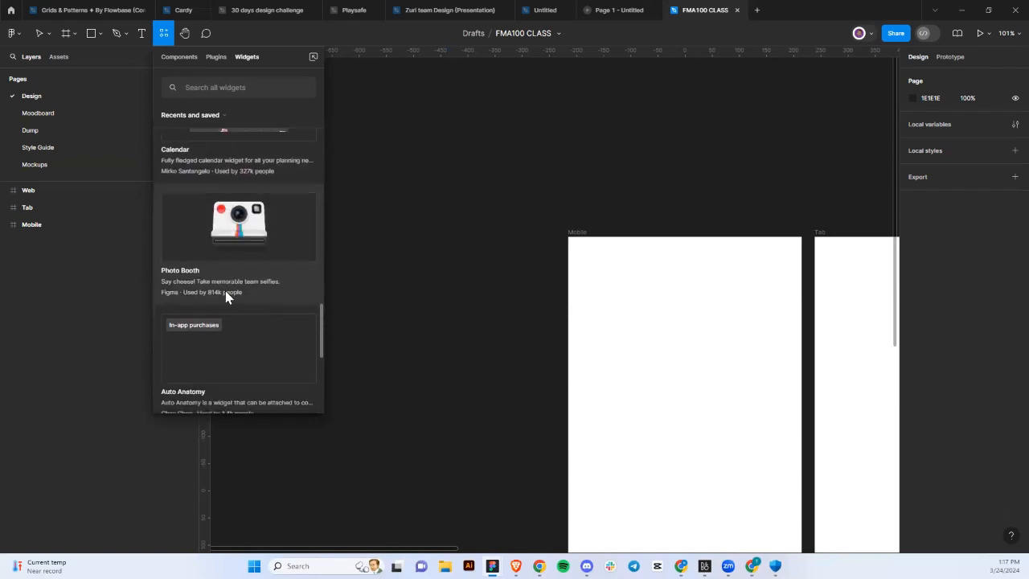
scroll(225, 296, "down", 1)
scroll(225, 297, "down", 4)
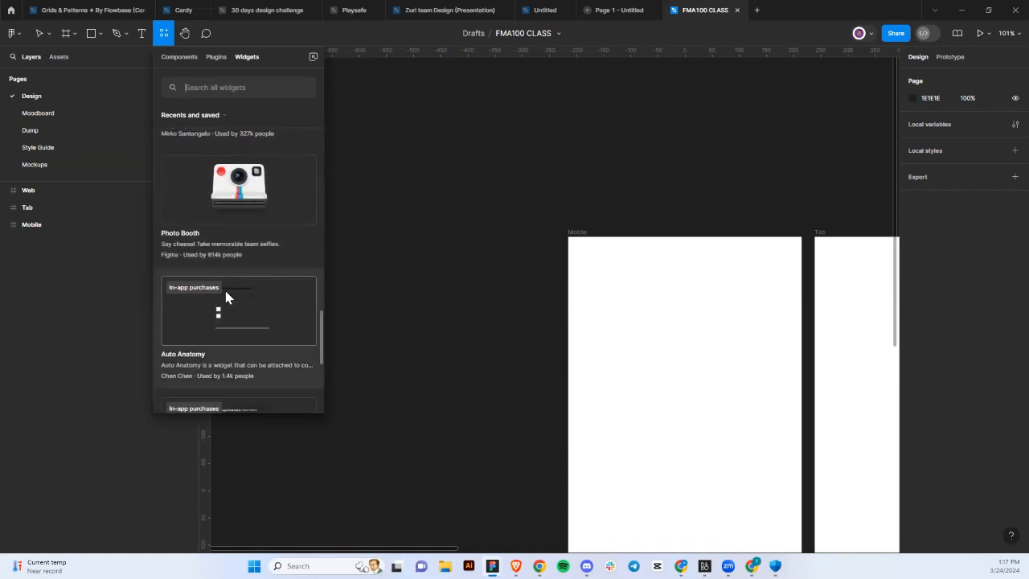
left_click(165, 35)
Pan the canvas and start a draft comment reading 'vfev' on the Mobile frame.
left_click(183, 35)
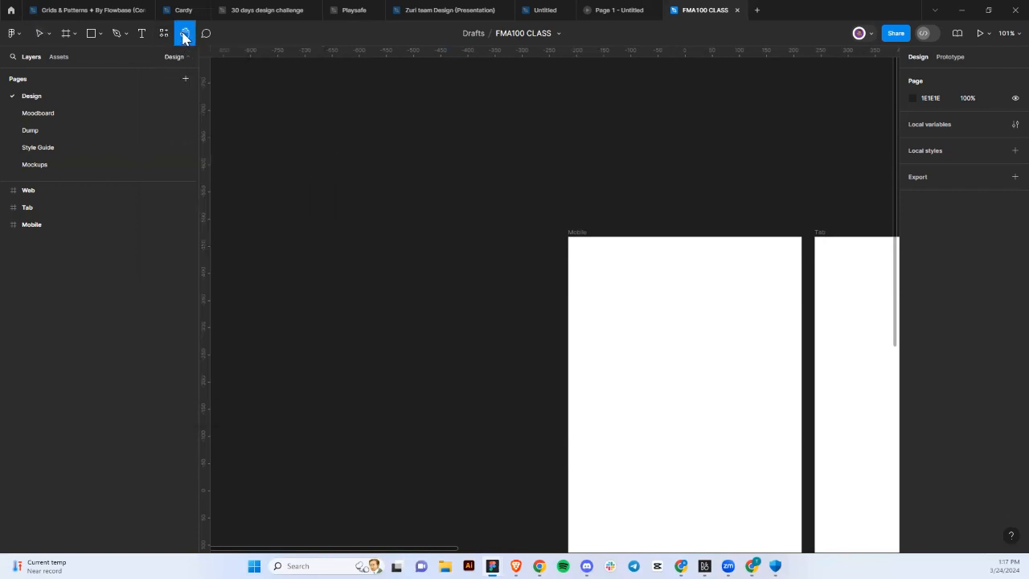
left_click_drag(590, 253, 480, 227)
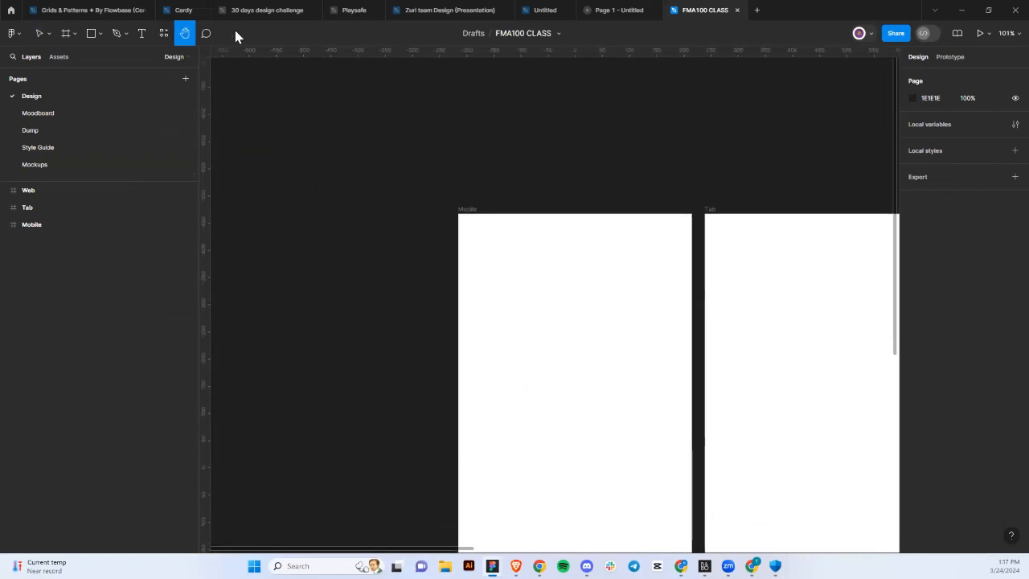
left_click(205, 33)
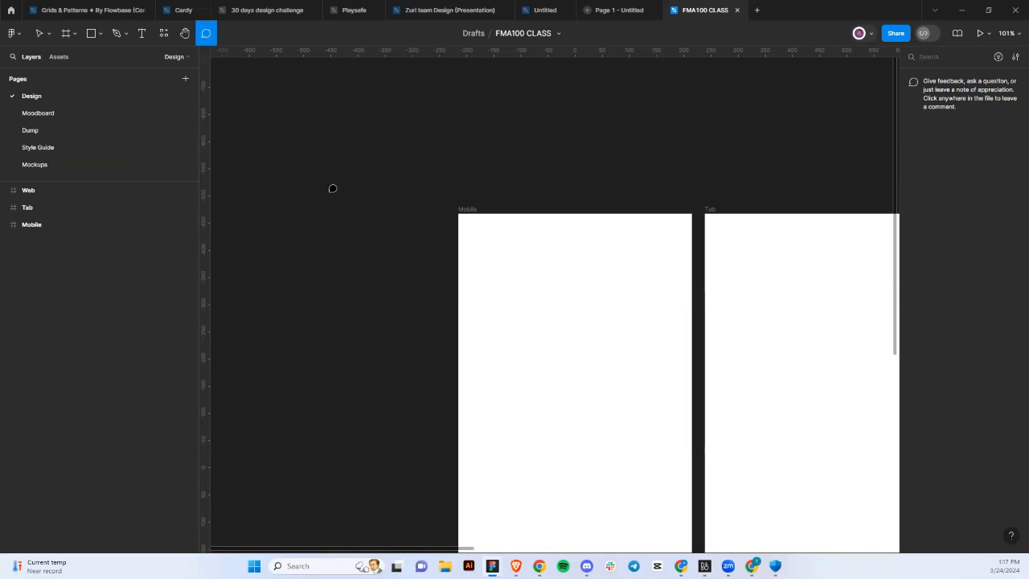
left_click(476, 273)
type("vfeverv3r")
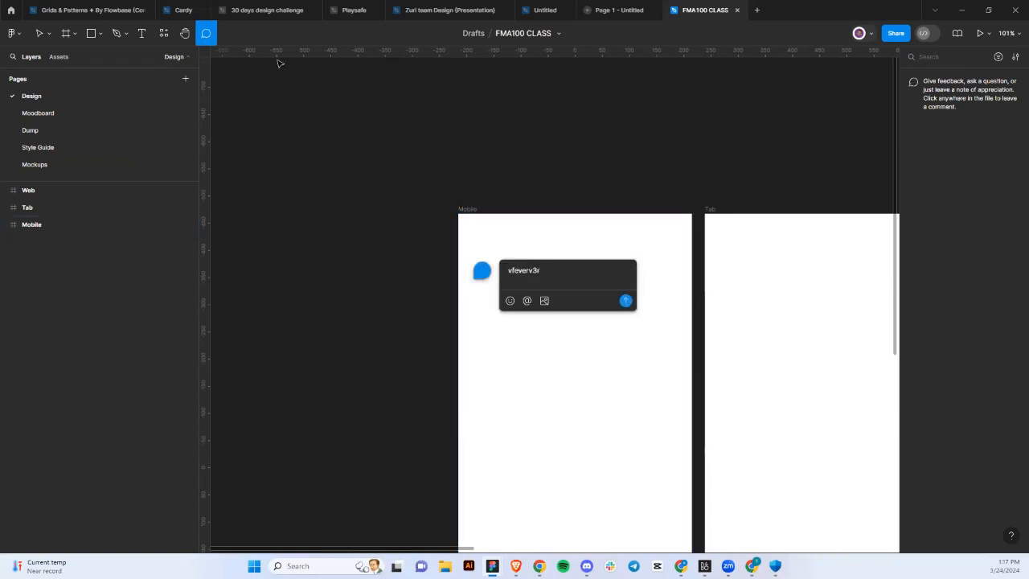
key("ctrl+a")
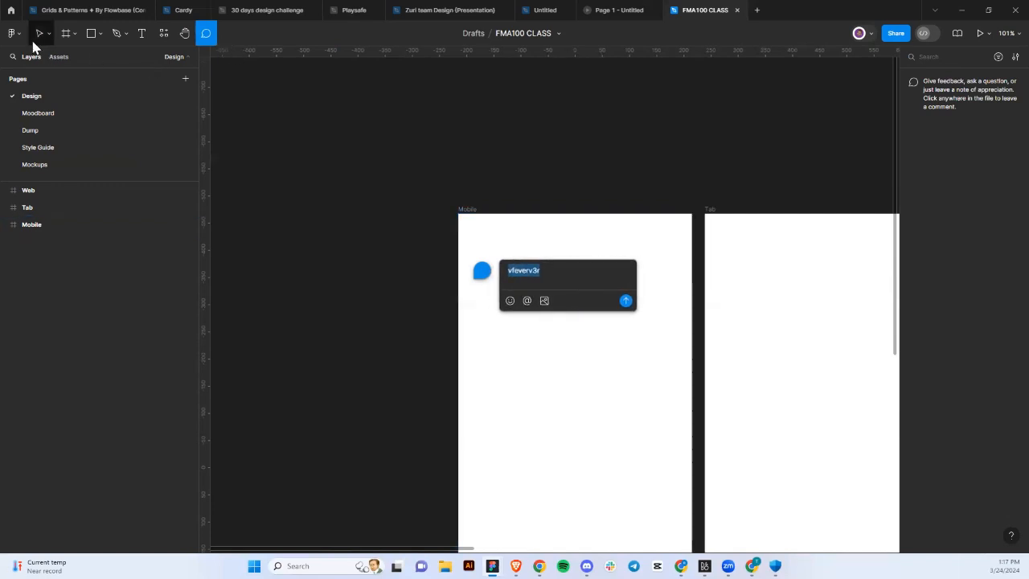
Drop the draft comment, zoom out to 48%, select Mobile and compare its Prototype and Design tabs.
left_click(37, 35)
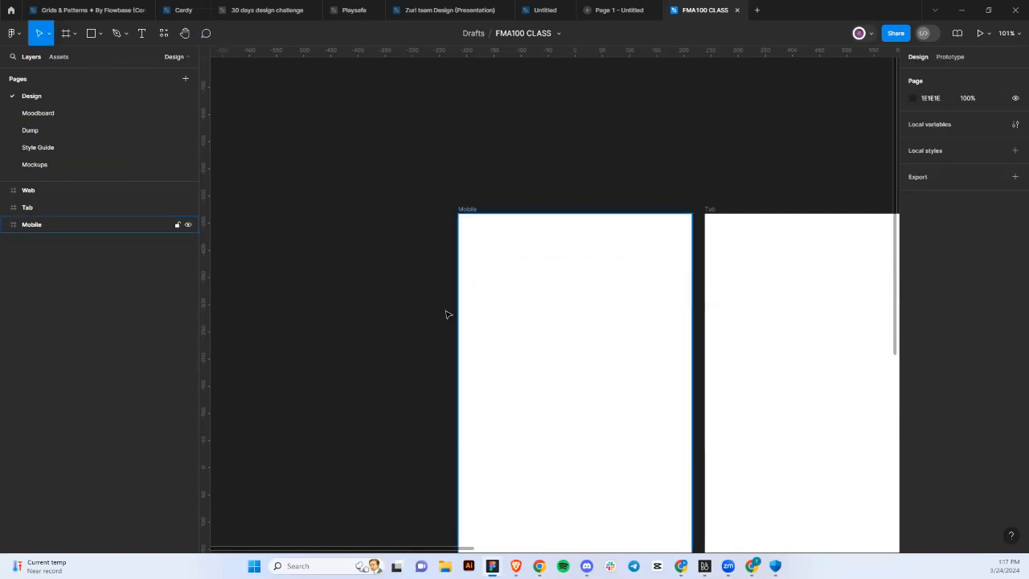
scroll(446, 313, "down", 5)
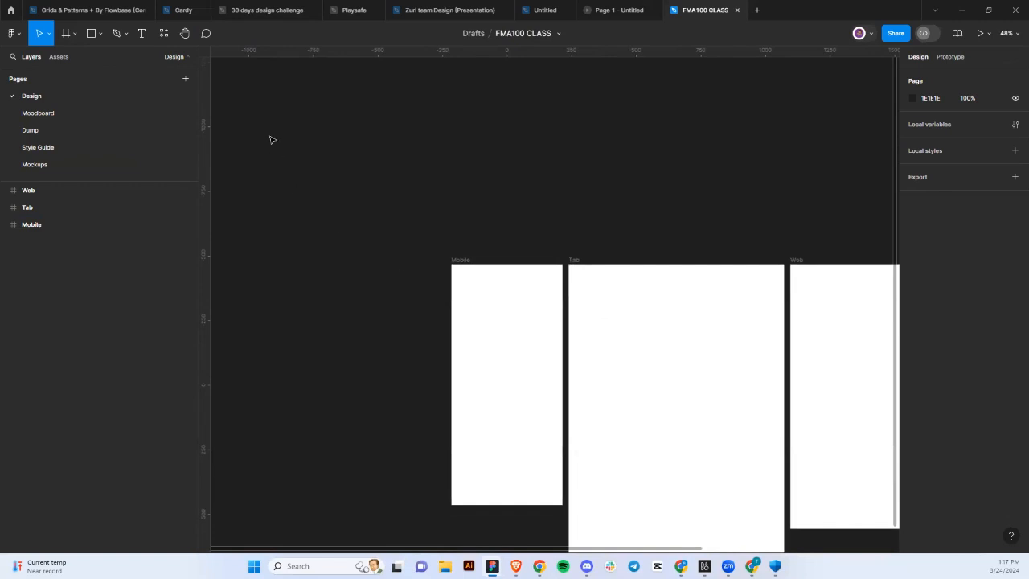
left_click(460, 265)
scroll(586, 305, "down", 2)
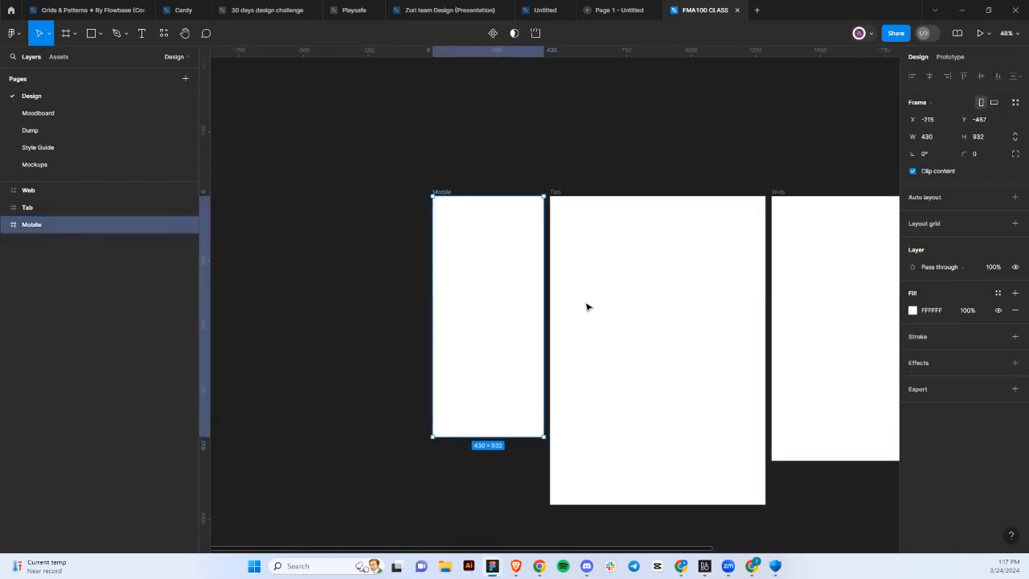
left_click(948, 58)
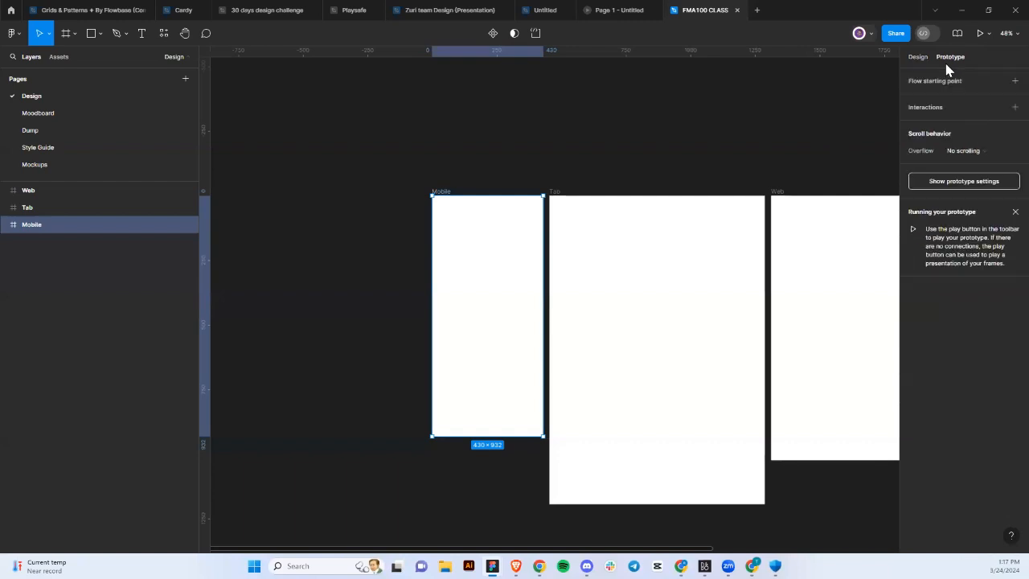
left_click(916, 58)
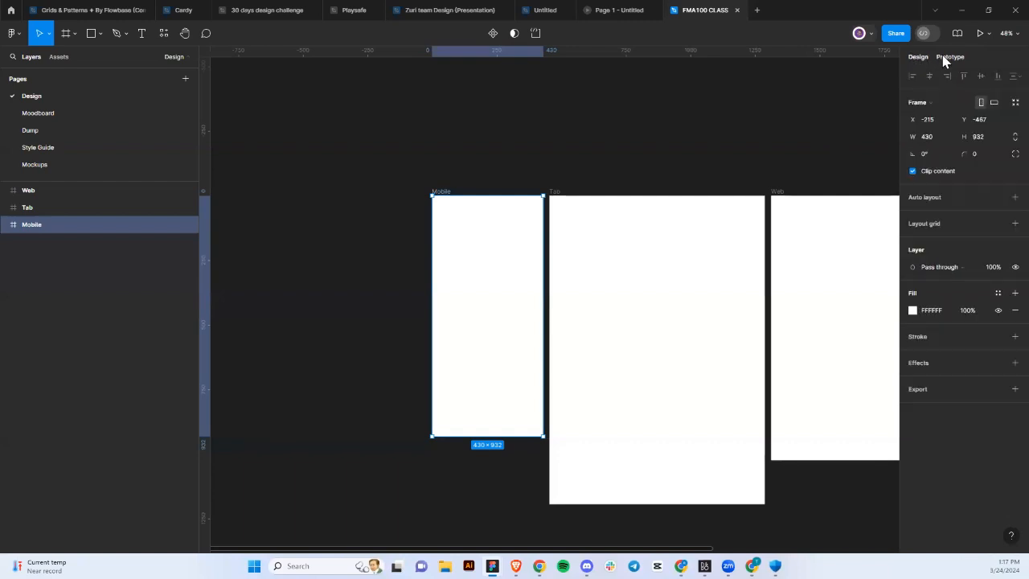
left_click(942, 58)
left_click(925, 56)
Give the Mobile frame per-corner radii: 57 bottom-right, 10 top-left, 100 top-right, 30 bottom-left.
left_click(1015, 154)
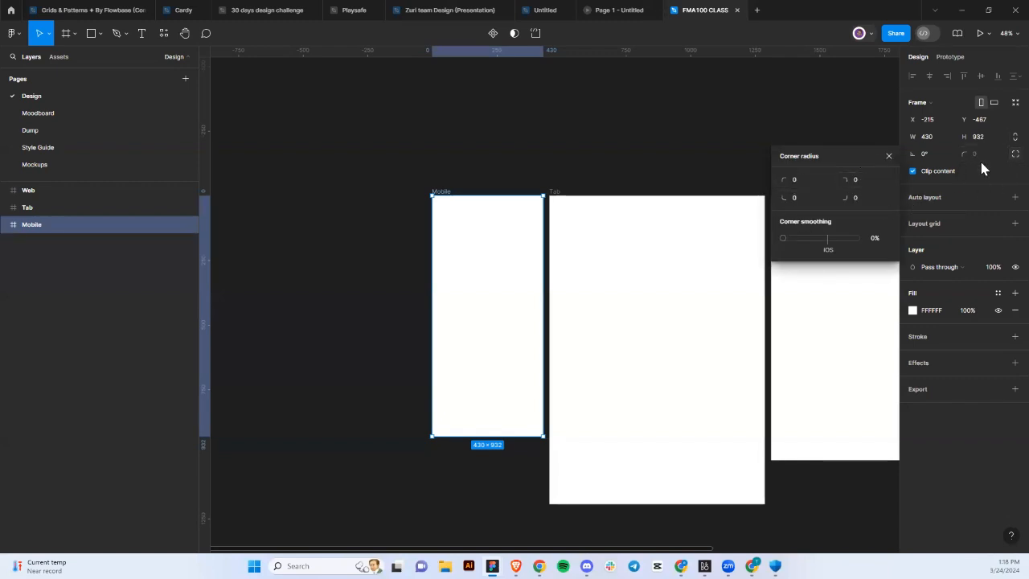
left_click(864, 207)
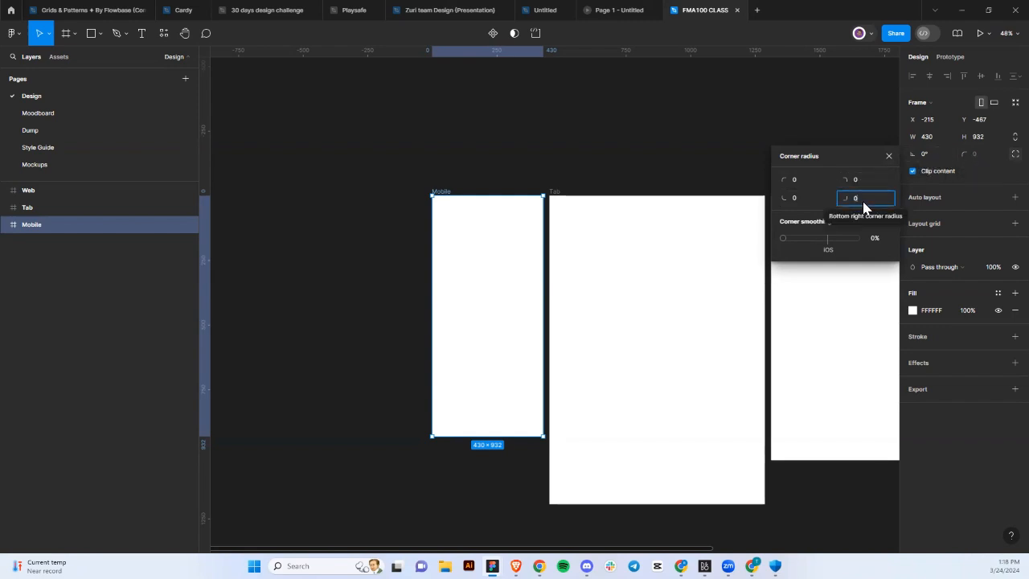
type("57")
key("Return")
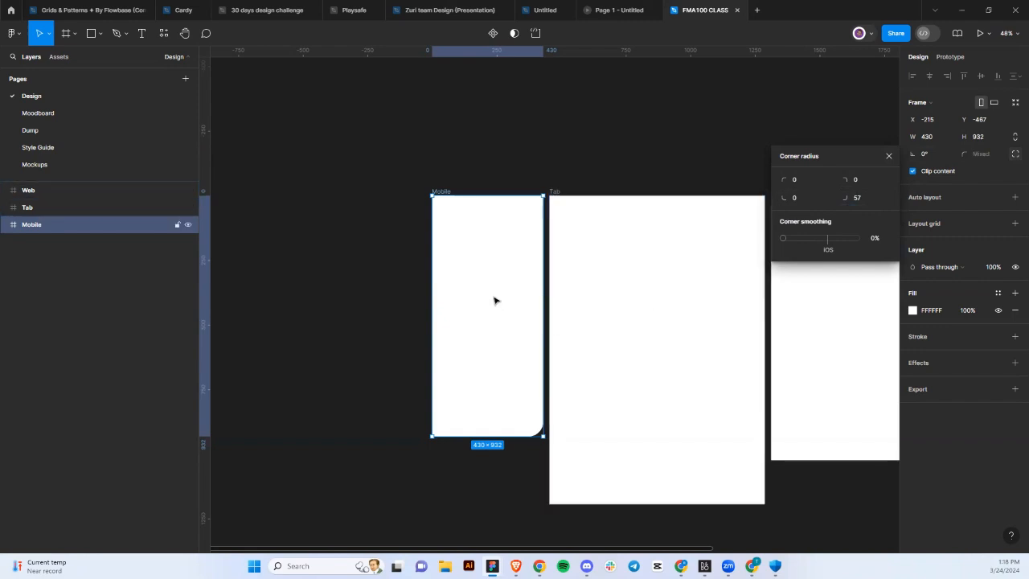
left_click(798, 178)
type("10")
key("Return")
left_click(862, 179)
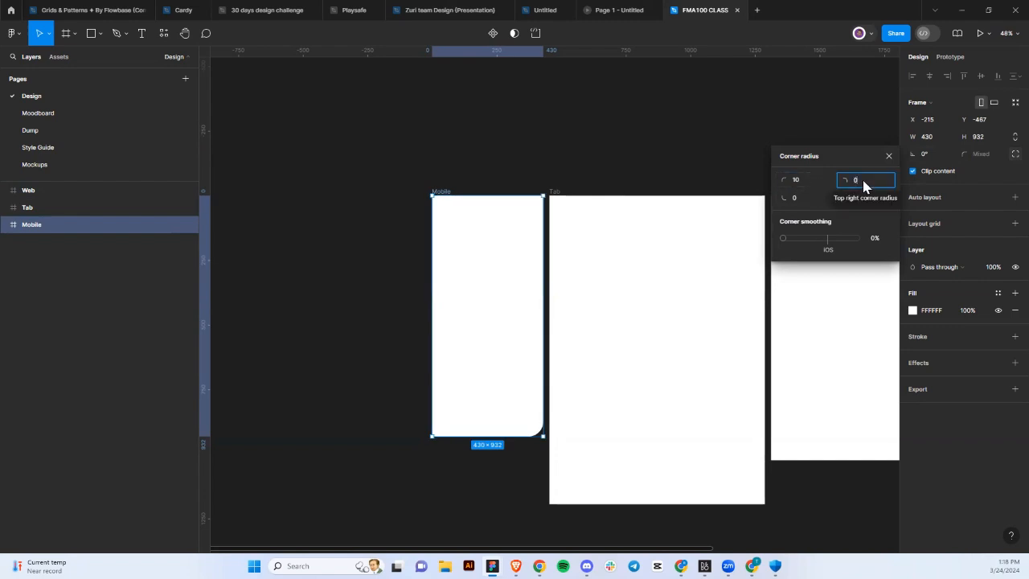
type("100")
key("Return")
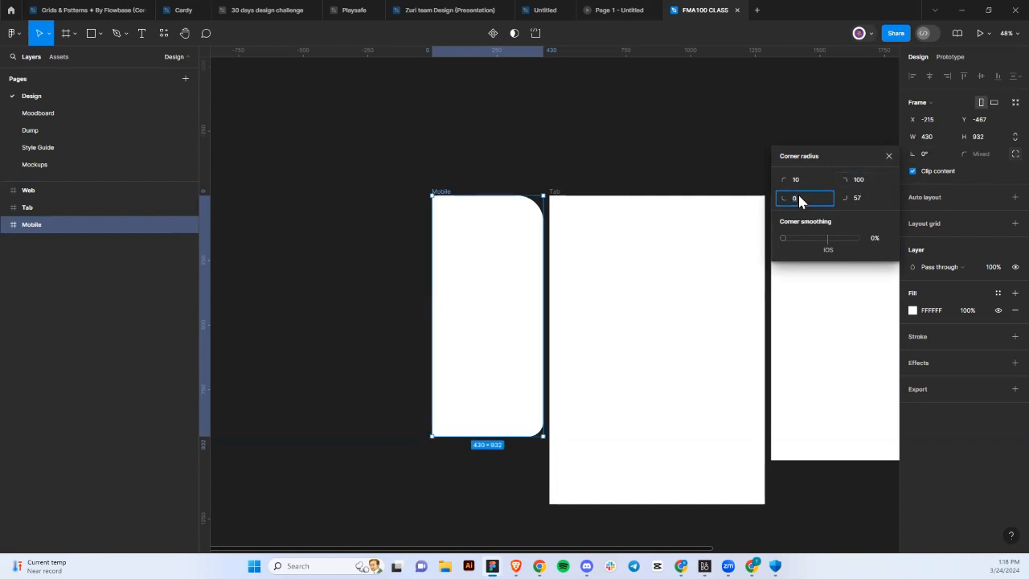
type("30")
key("Return")
Return to a single shared corner radius and set it to 32.
left_click(1004, 160)
left_click(988, 153)
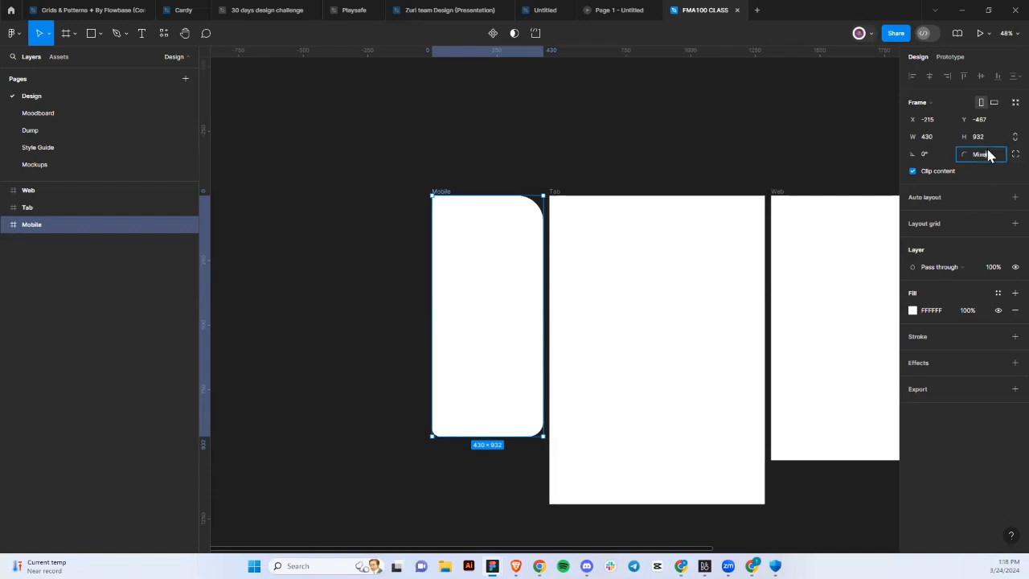
type("32")
key("Return")
Rotate the Mobile frame to 90°, shift it left, then rotate it back to 0° and return it.
left_click(579, 282)
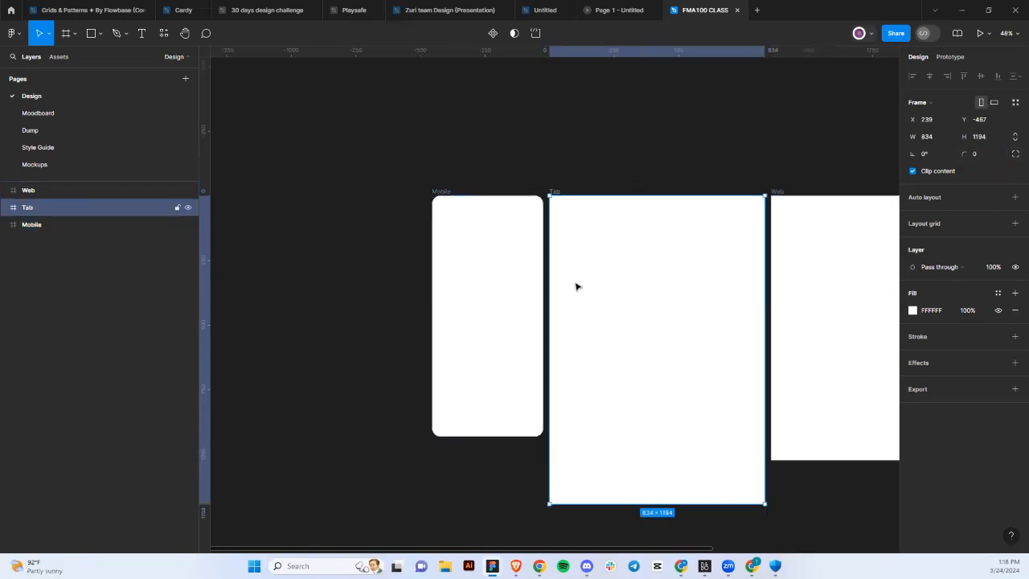
left_click(471, 283)
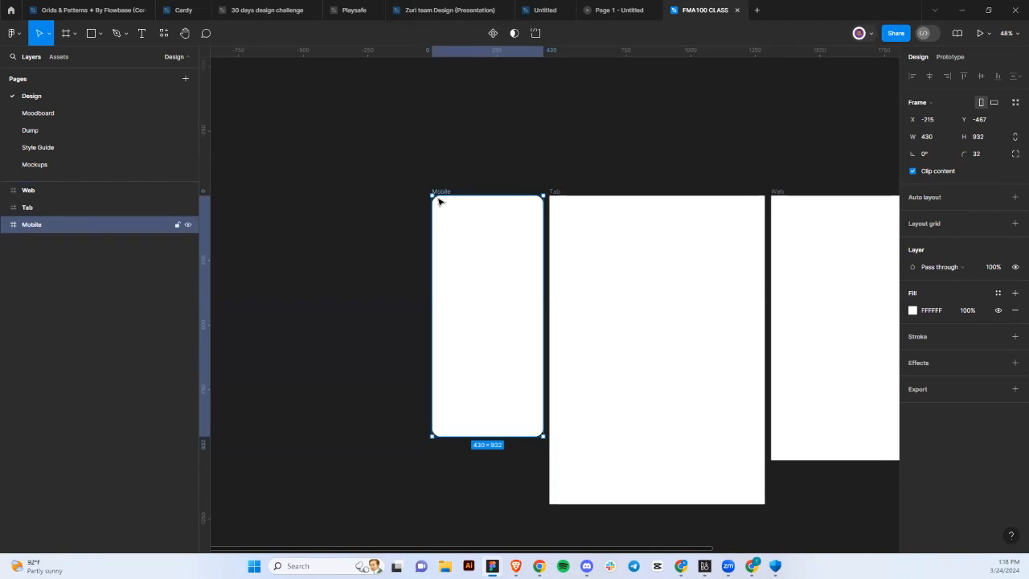
left_click(927, 155)
type("90")
key("Return")
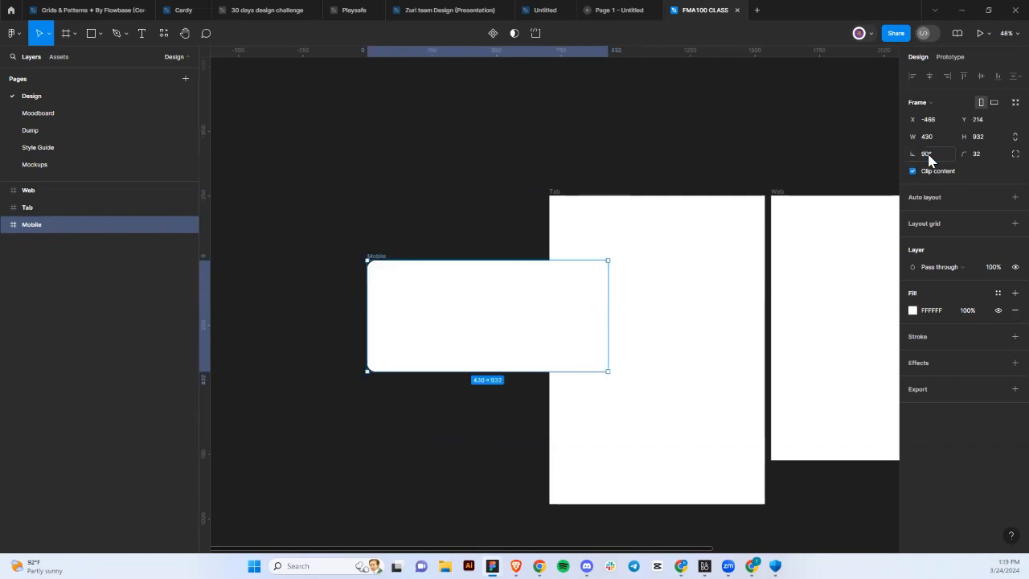
left_click_drag(509, 306, 419, 311)
left_click(932, 157)
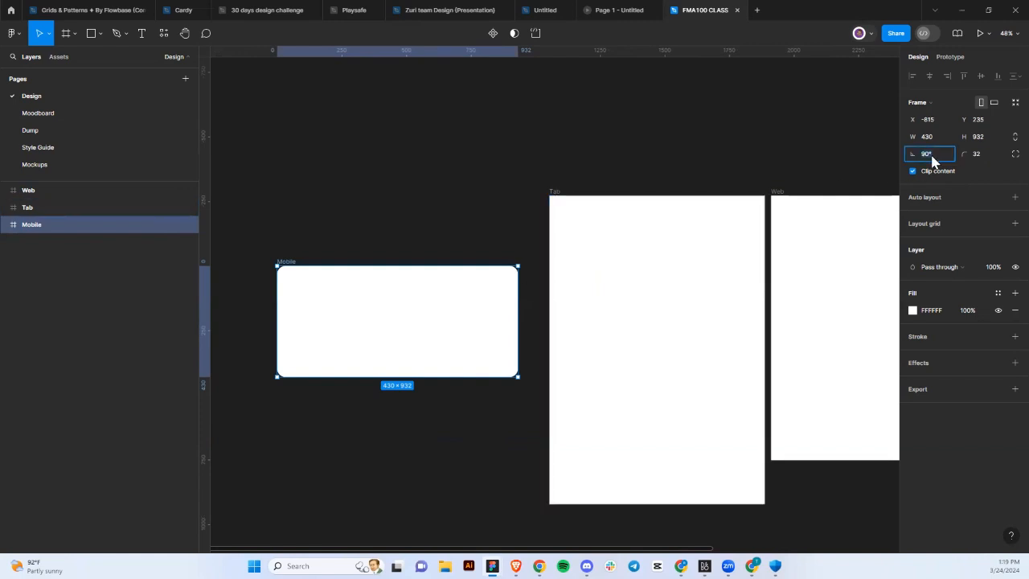
type("0")
key("Return")
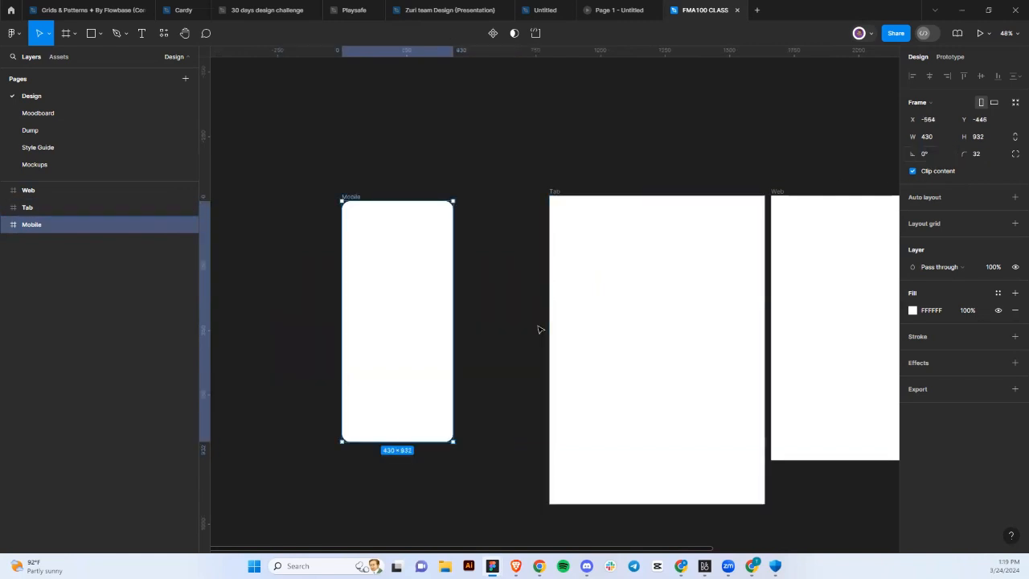
left_click_drag(370, 297, 441, 292)
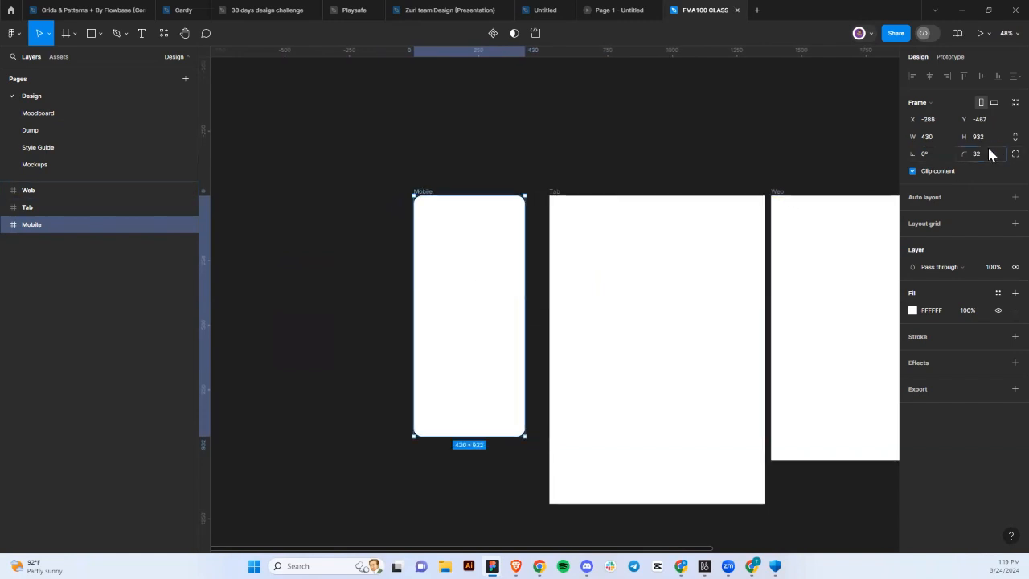
Set the Mobile frame's corner radius to 4 and place it right beside the Tab frame.
type("4")
key("Return")
left_click(821, 199)
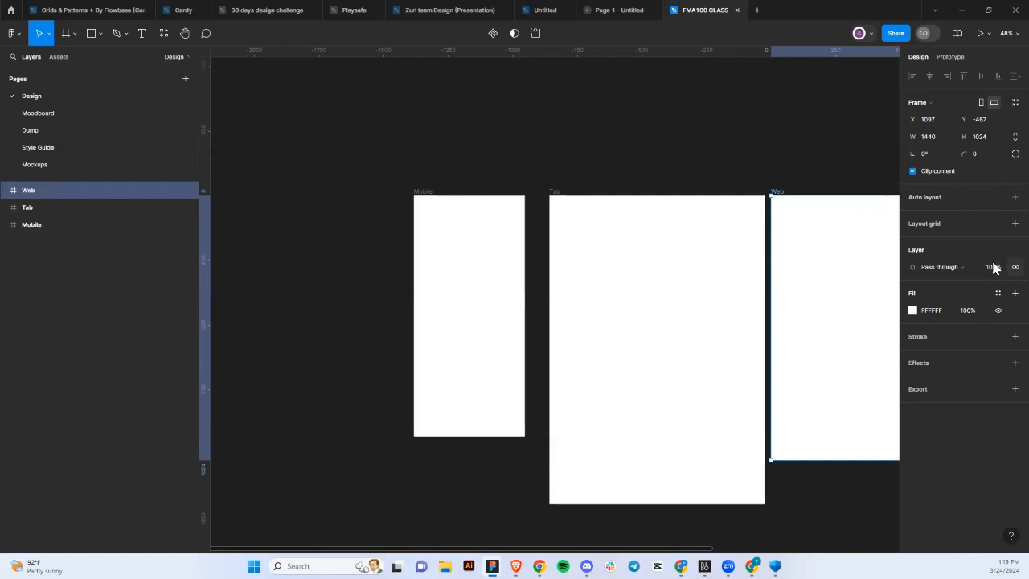
left_click(455, 223)
left_click_drag(455, 223, 462, 225)
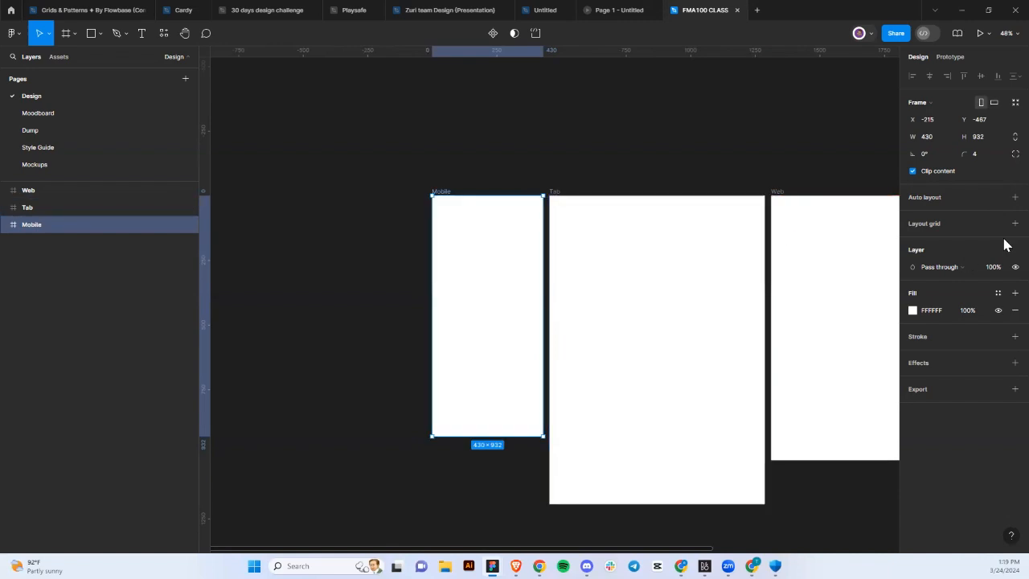
Add vertical auto layout with 10 gap and 10 padding to Mobile, then drag it further left.
left_click(1014, 197)
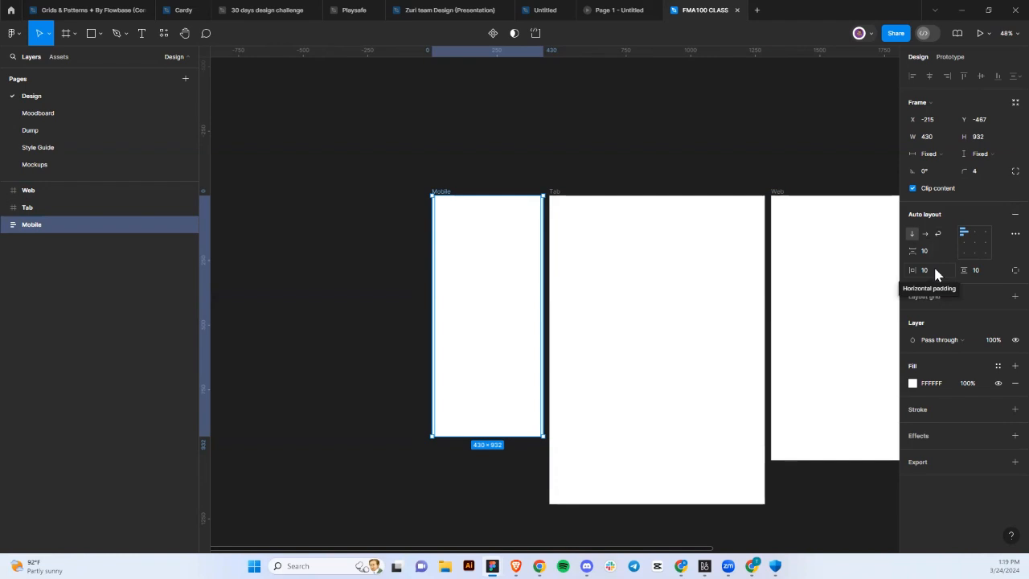
left_click(985, 273)
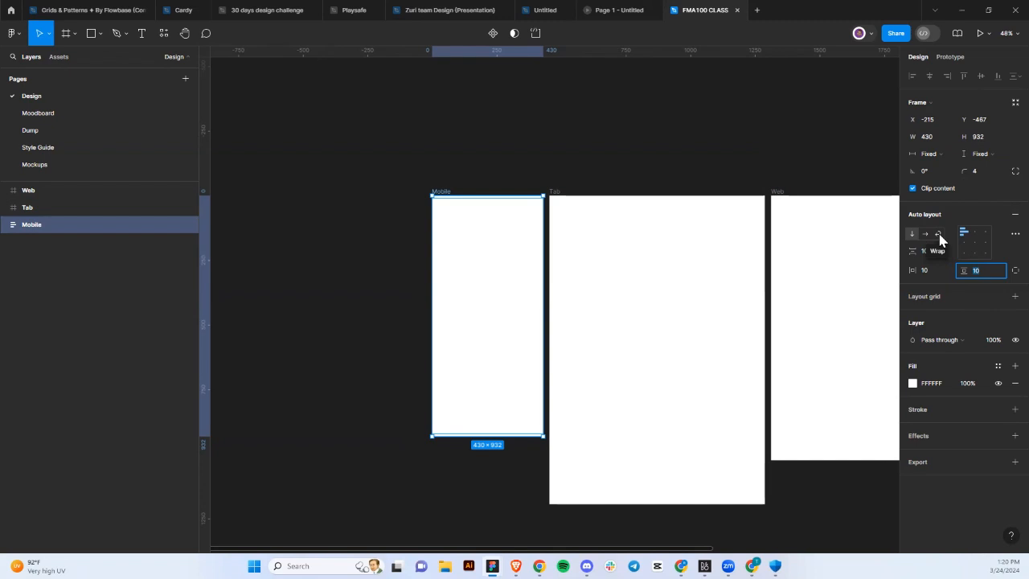
left_click(439, 288)
left_click_drag(439, 289, 404, 288)
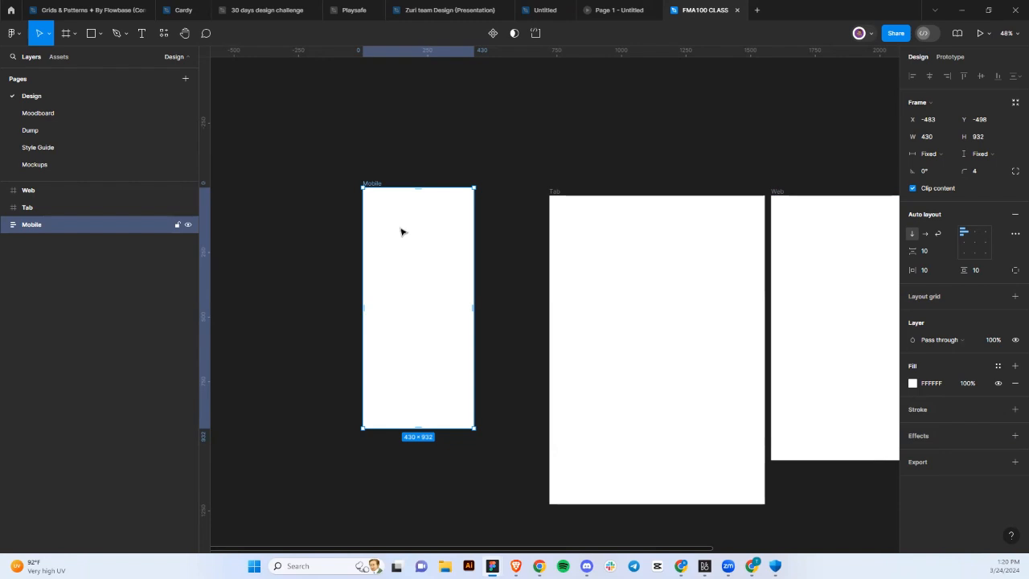
scroll(401, 231, "left", 2)
Add a 'fvrf' text layer inside Mobile at font size 24 with a 1D1D1D fill.
left_click(141, 33)
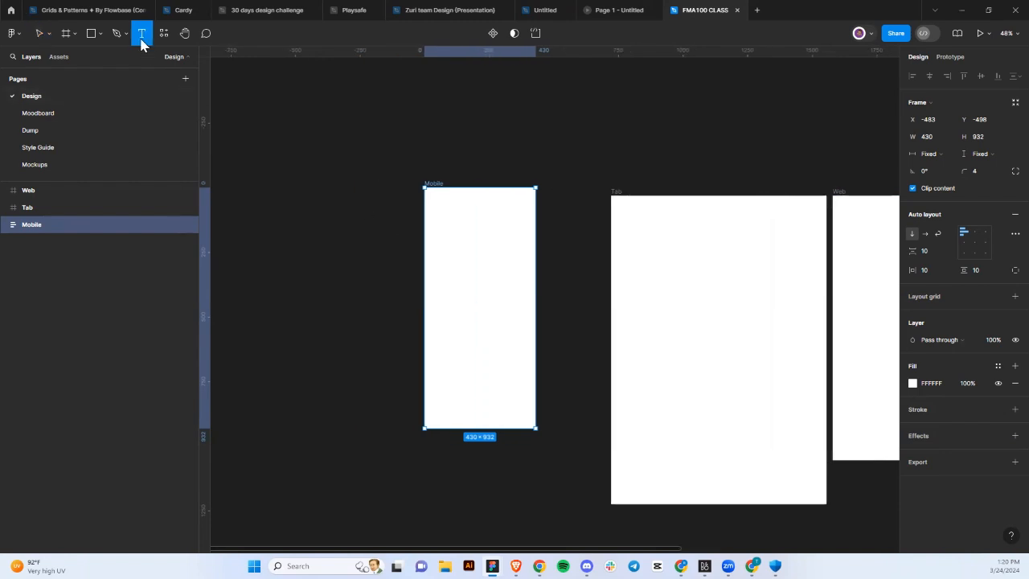
left_click(466, 406)
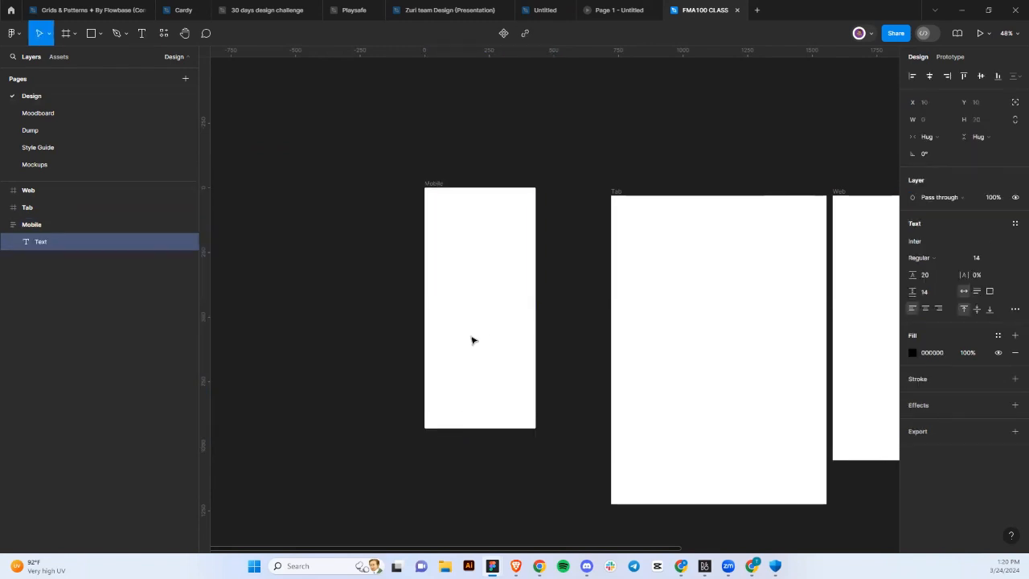
type("fvrf")
scroll(471, 327, "up", 3, "ctrl")
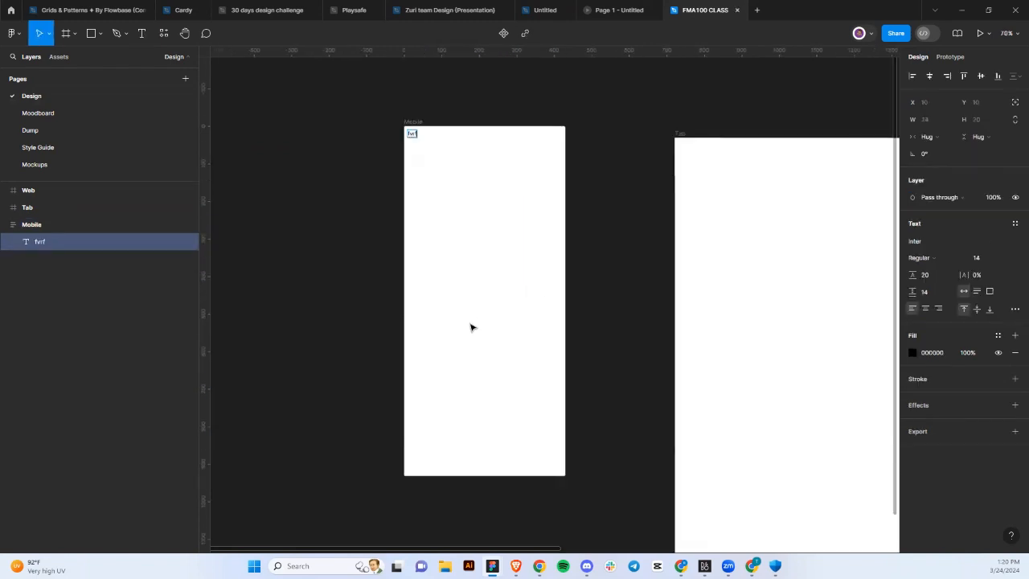
left_click(1004, 261)
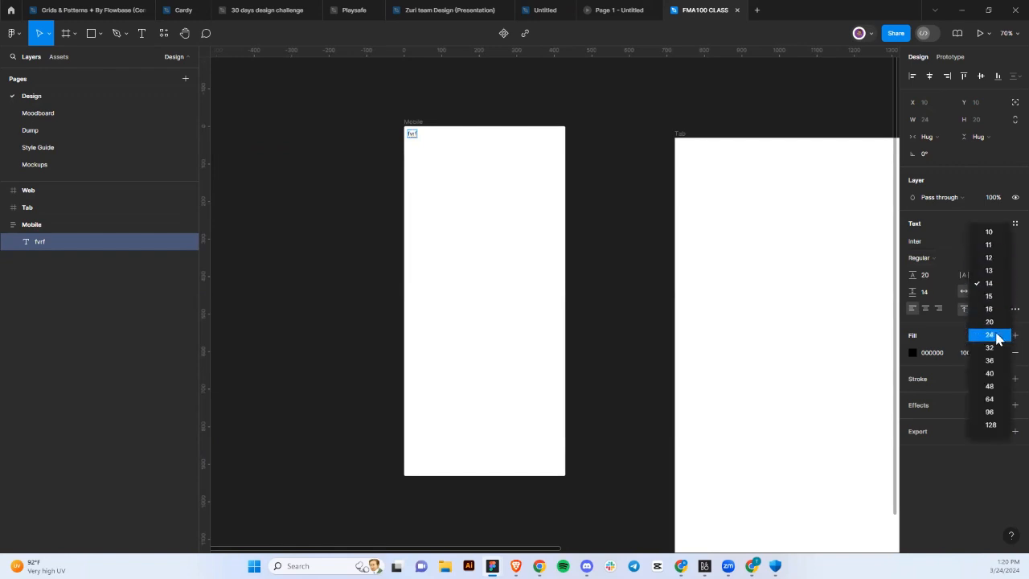
left_click(996, 337)
left_click(508, 210)
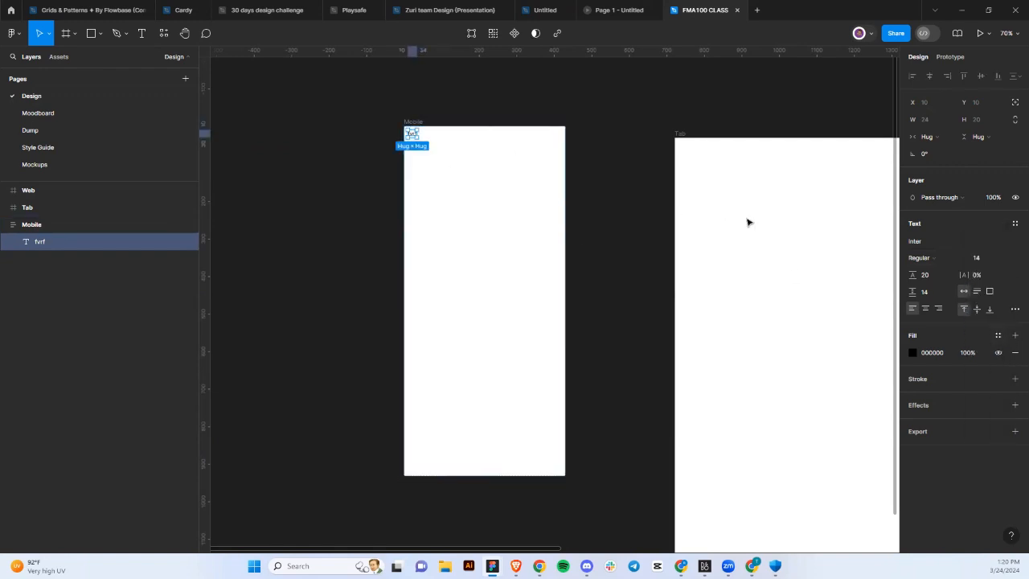
left_click(1004, 262)
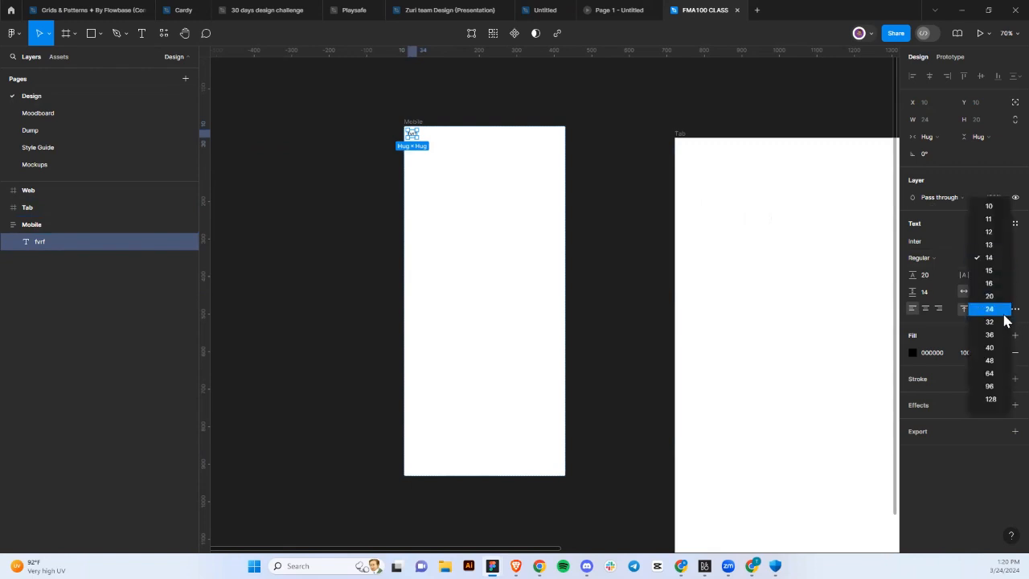
left_click(1001, 312)
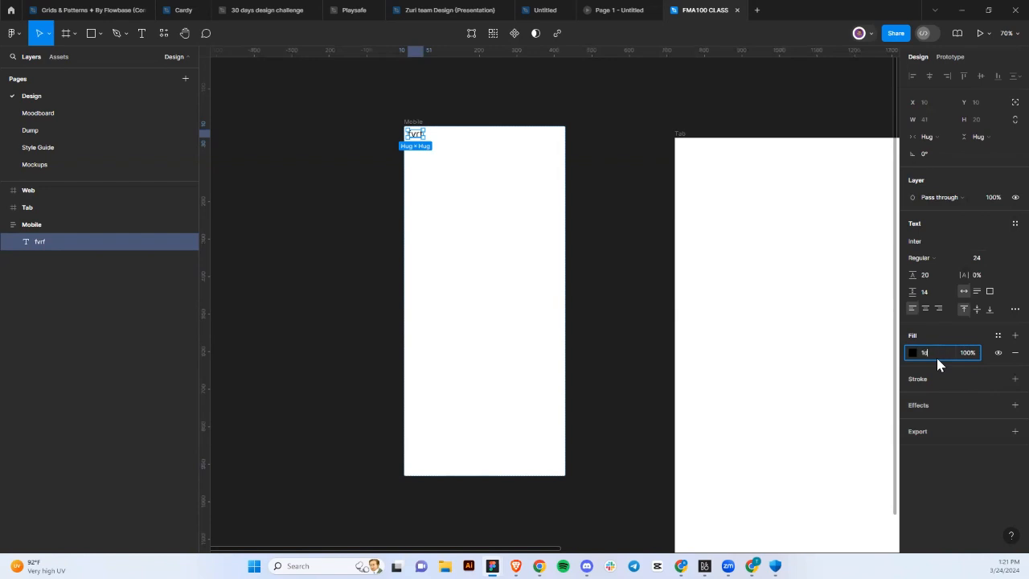
key("Return")
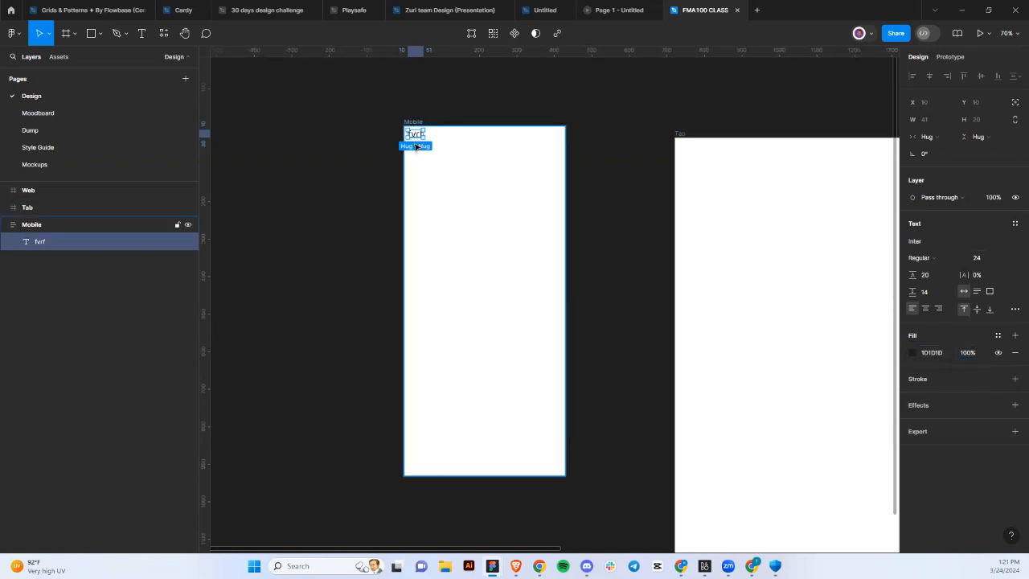
scroll(415, 135, "up", 5)
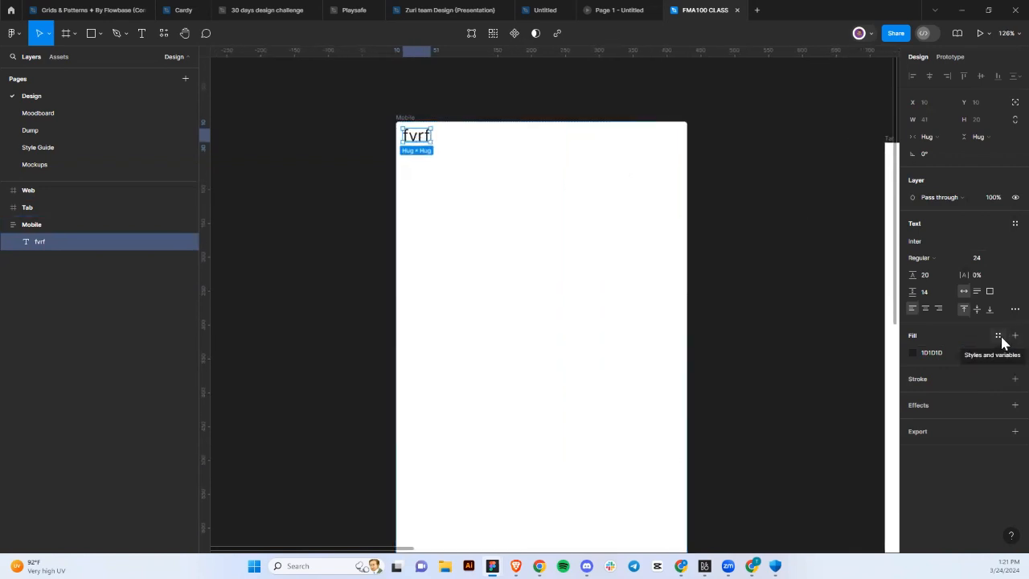
Make the fvrf text Medium weight, briefly try Inria Serif, then revert to Inter at size 24.
left_click(928, 263)
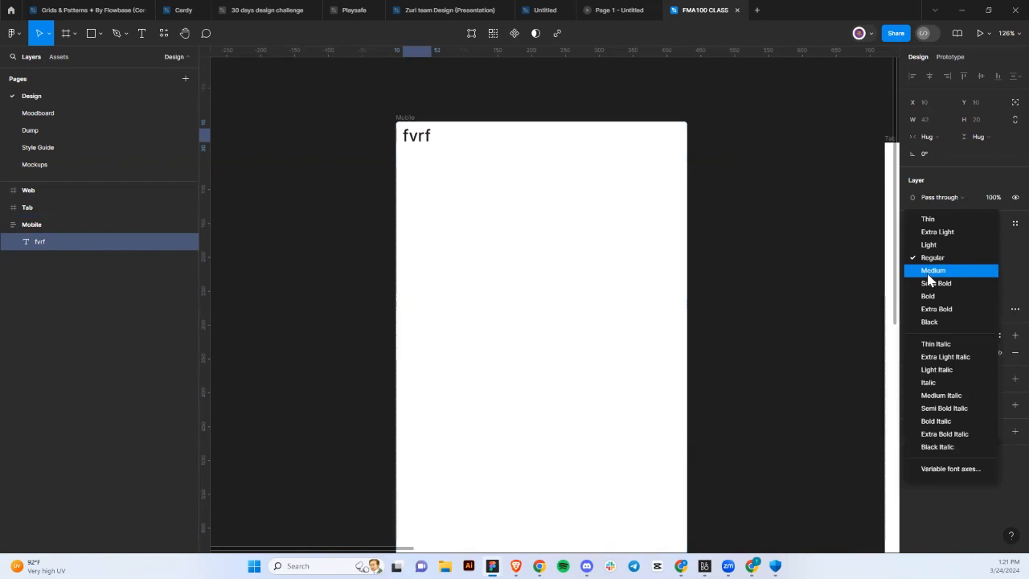
left_click(926, 269)
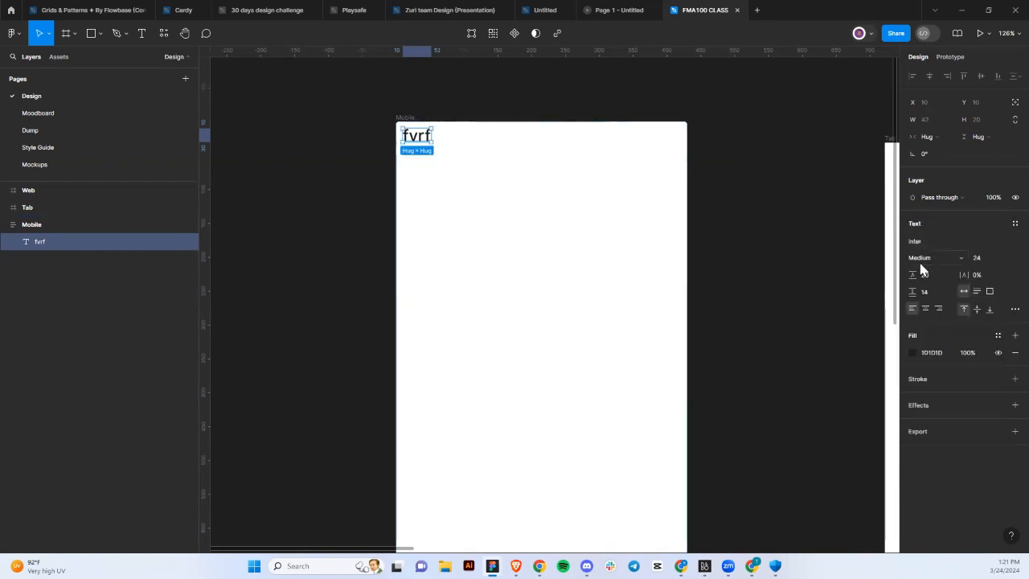
left_click(921, 243)
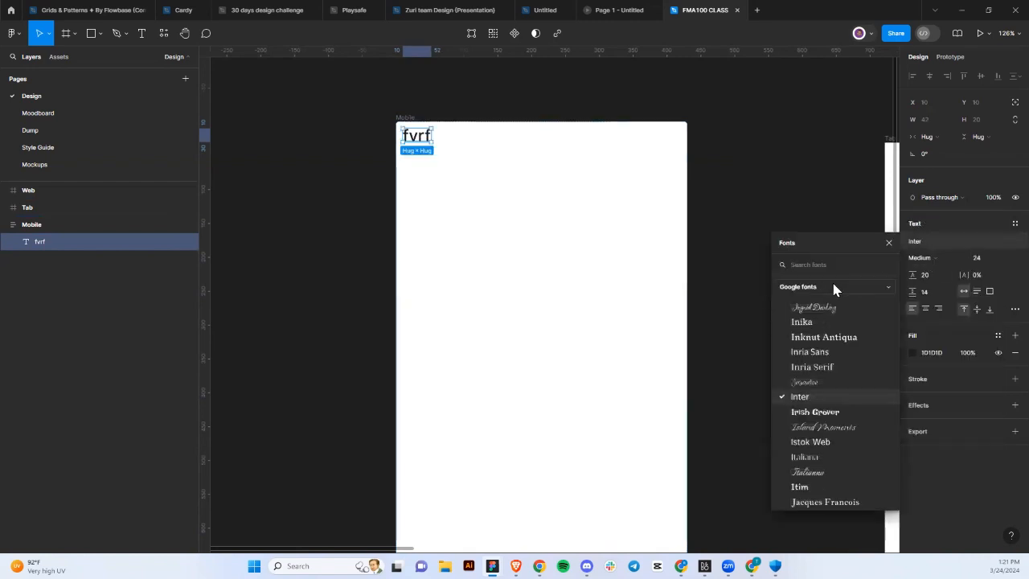
left_click(804, 367)
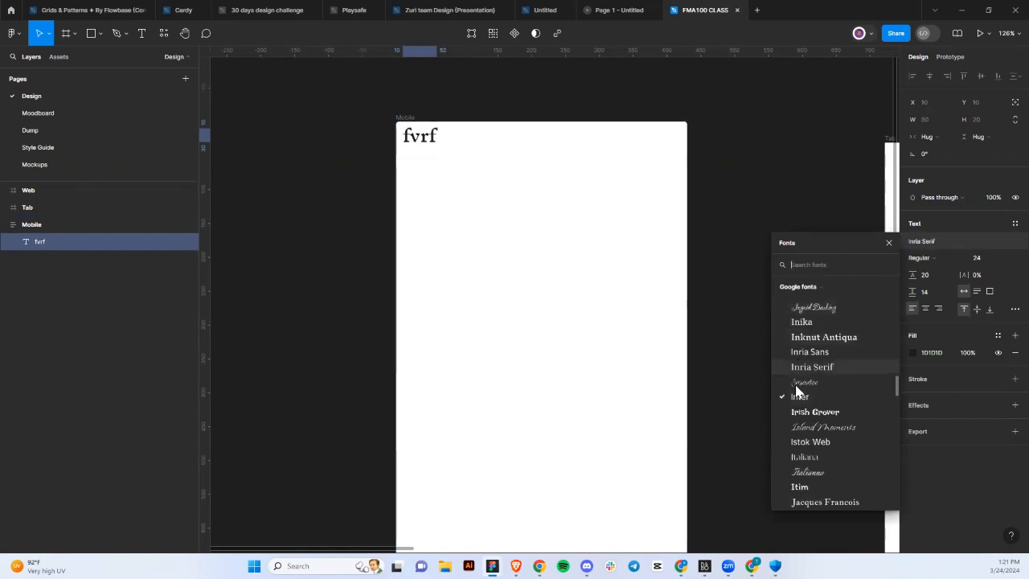
left_click(943, 252)
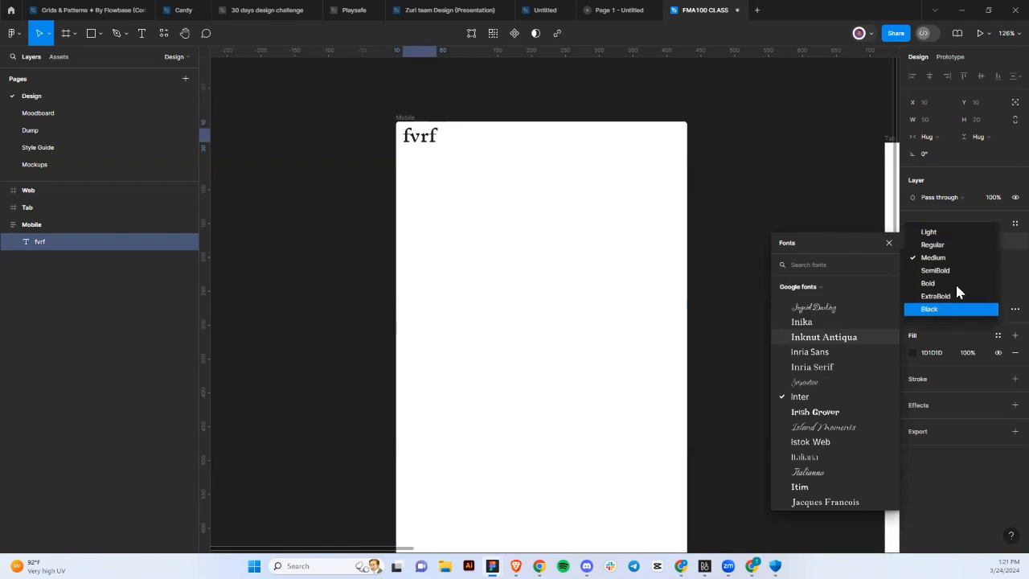
left_click(1004, 282)
left_click(982, 256)
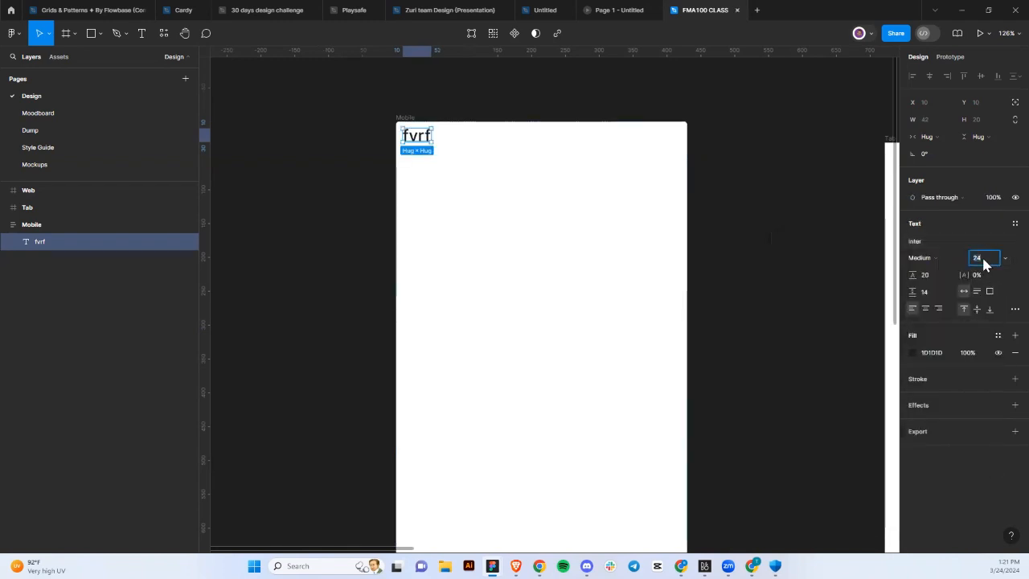
left_click(946, 278)
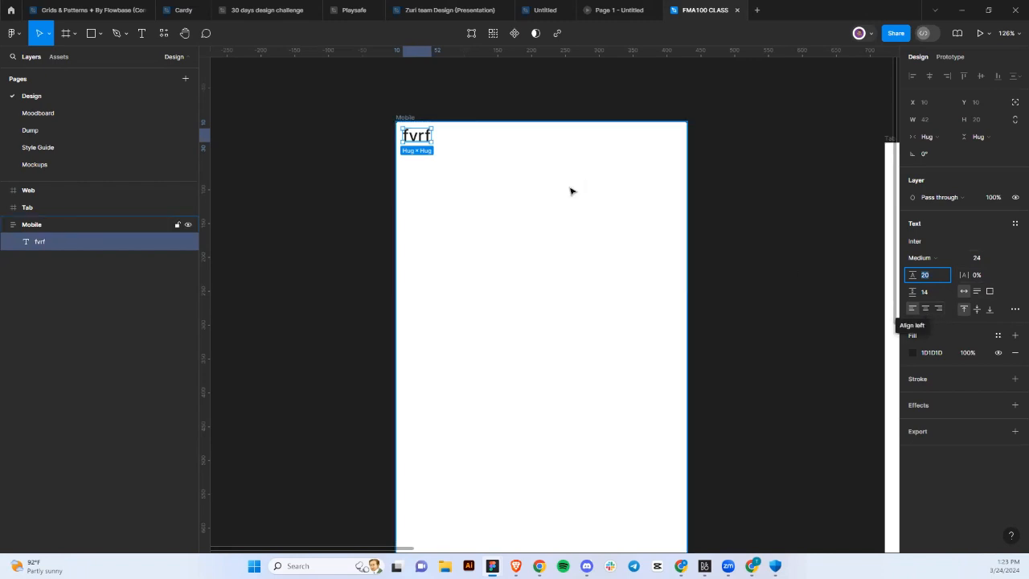
Widen the fvrf text box, try centre and right alignment, keep it left-aligned, and open its fill colour.
left_click_drag(433, 136, 552, 163)
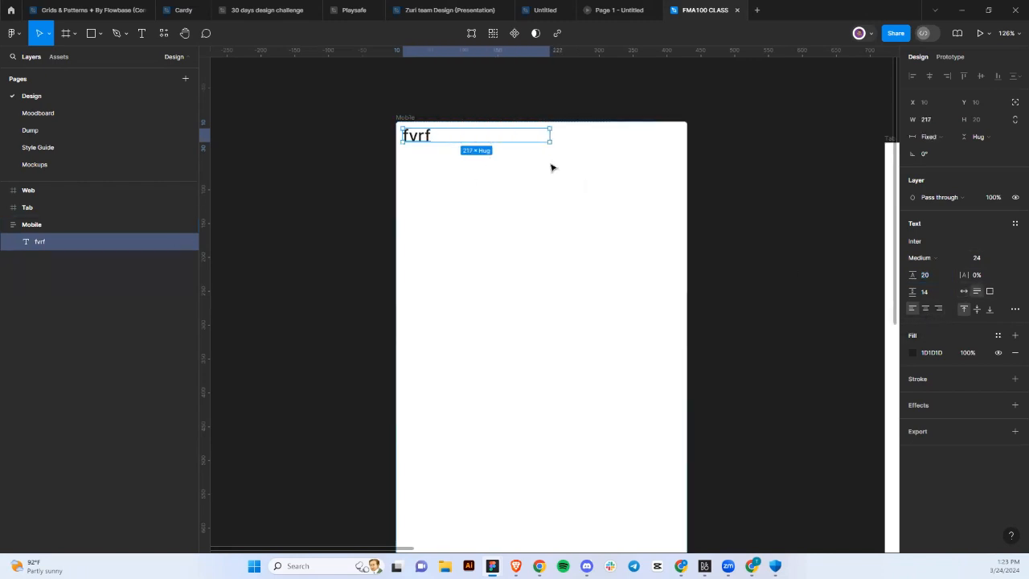
left_click(927, 308)
left_click(938, 309)
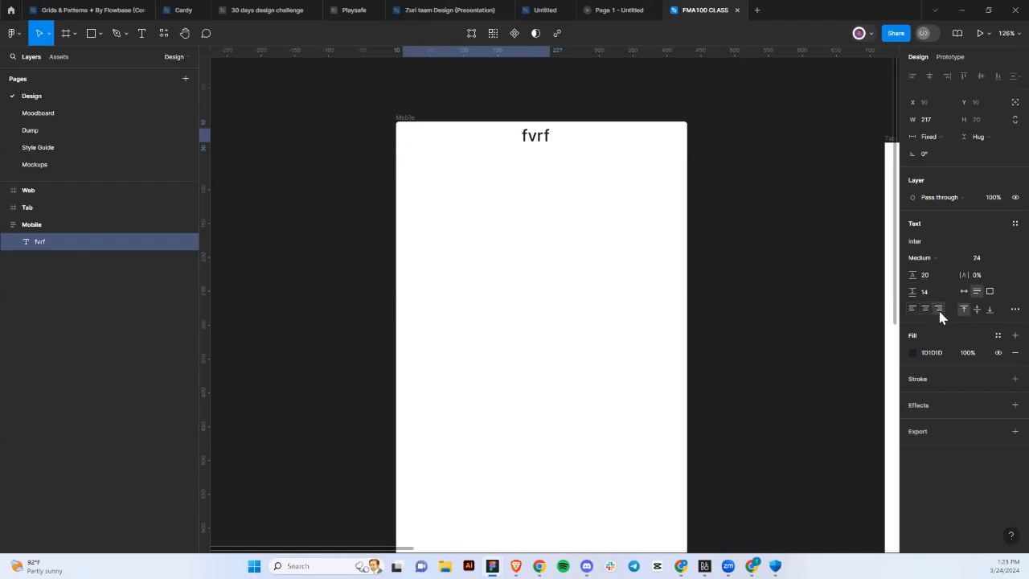
left_click(909, 304)
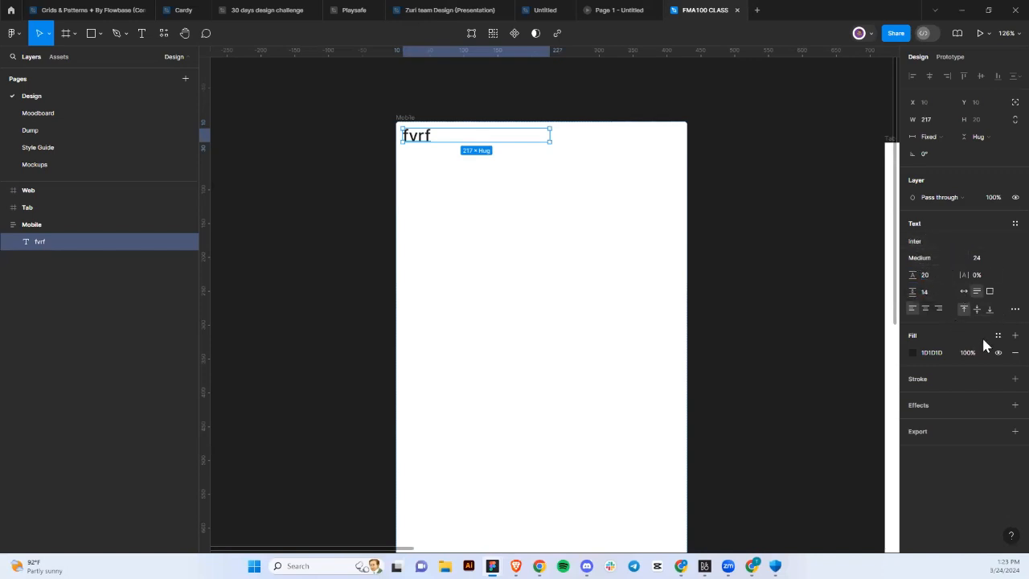
left_click(913, 353)
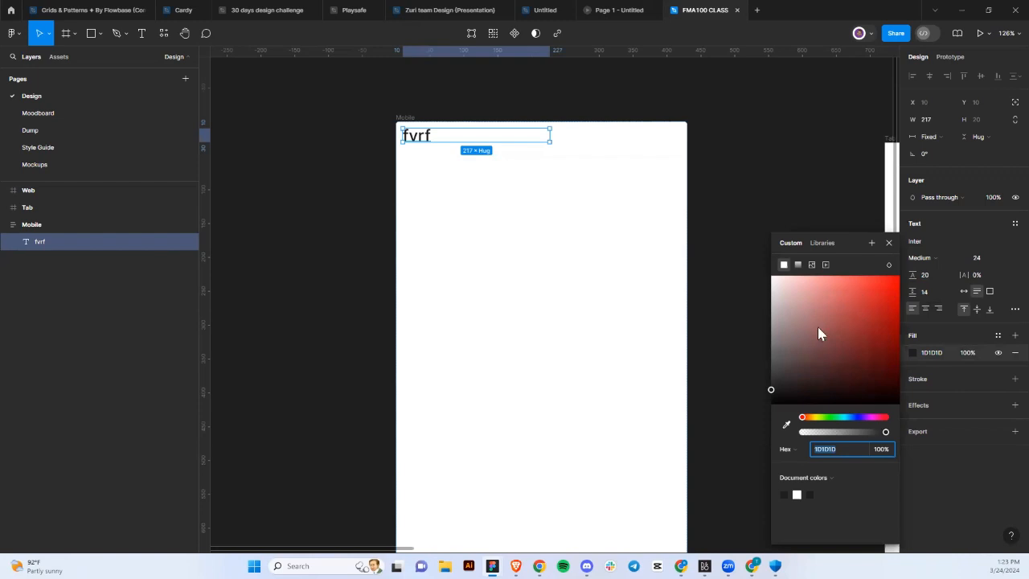
Browse the library colour styles and apply Gray neutral/900 to the fvrf text fill.
left_click(997, 336)
scroll(848, 436, "down", 8)
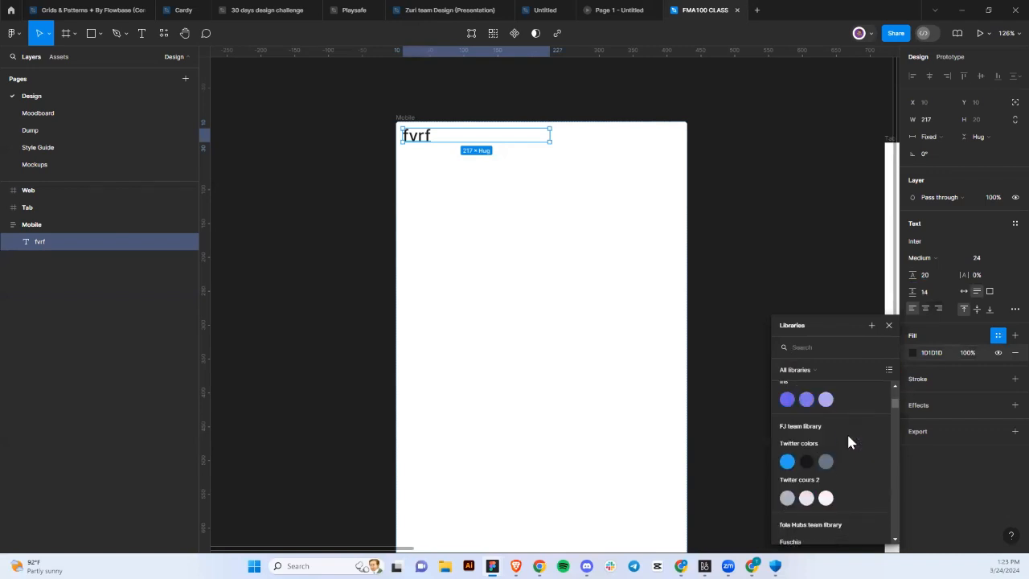
scroll(848, 438, "down", 10)
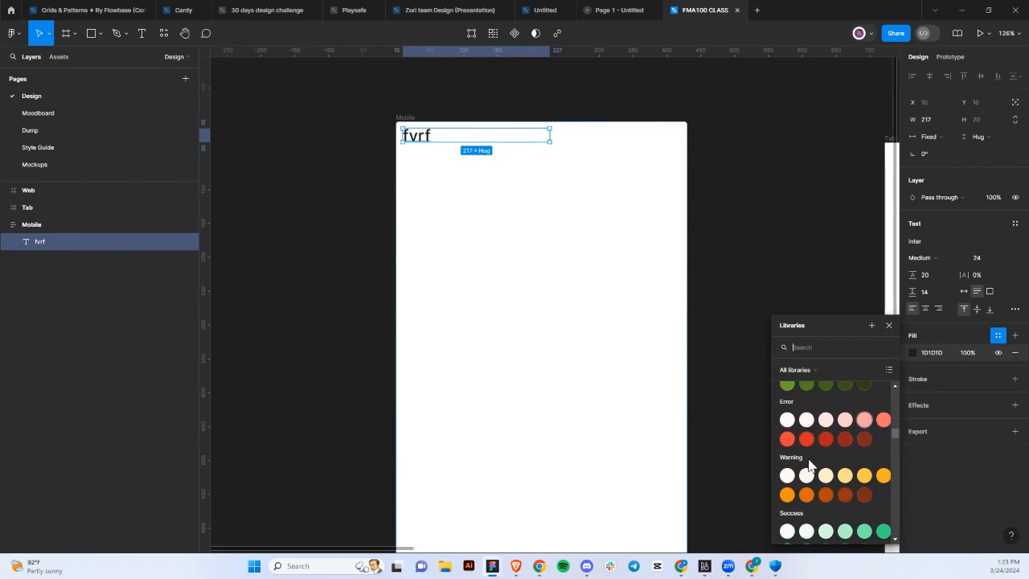
scroll(808, 462, "down", 5)
scroll(808, 464, "up", 3)
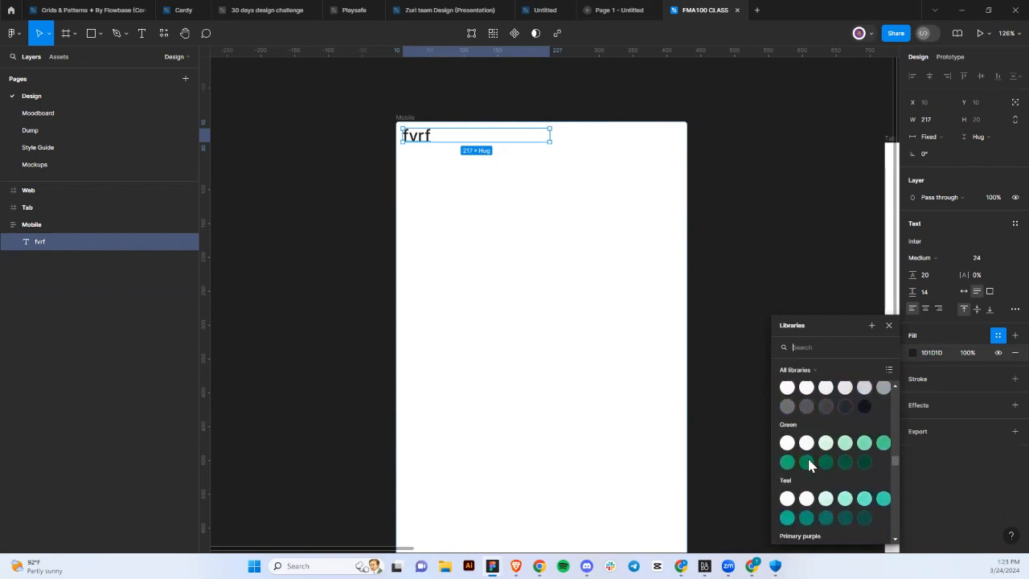
scroll(808, 463, "down", 5)
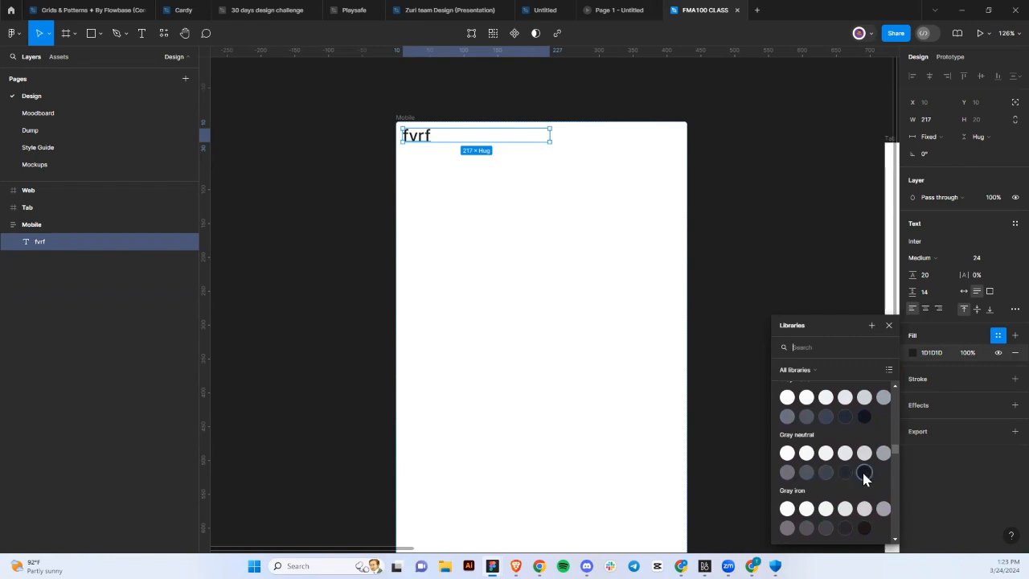
key("Escape")
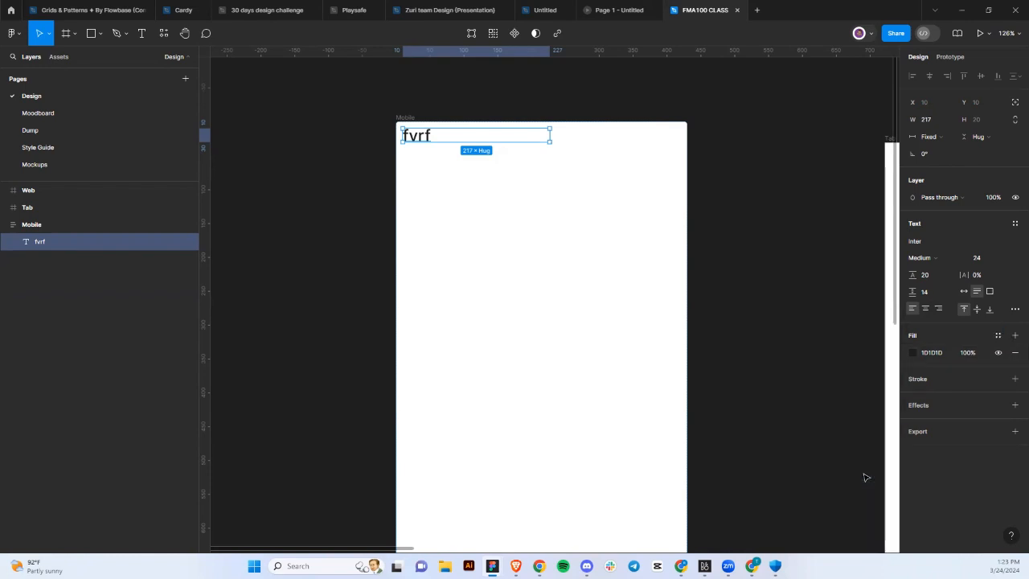
left_click(997, 338)
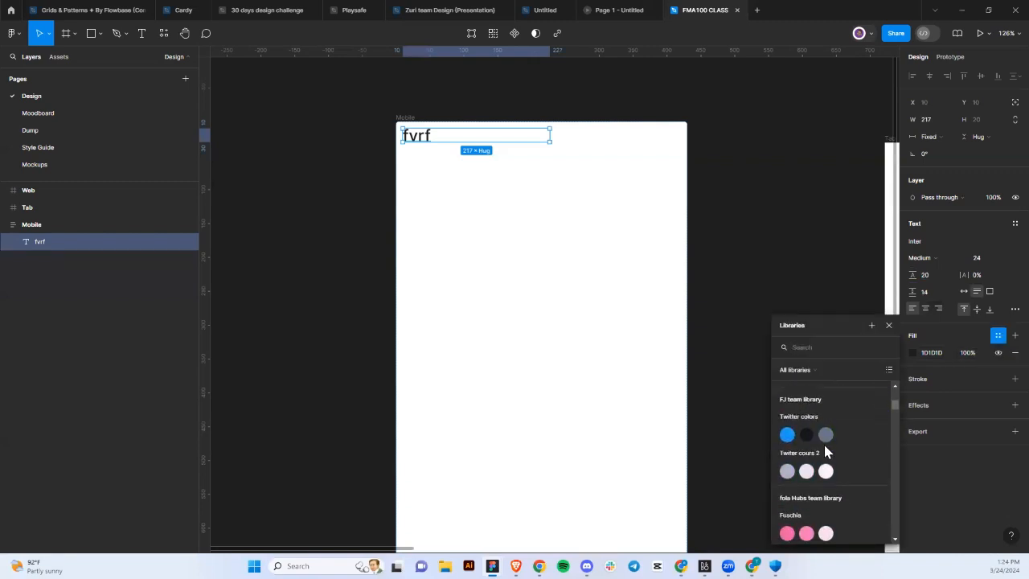
scroll(823, 441, "down", 6)
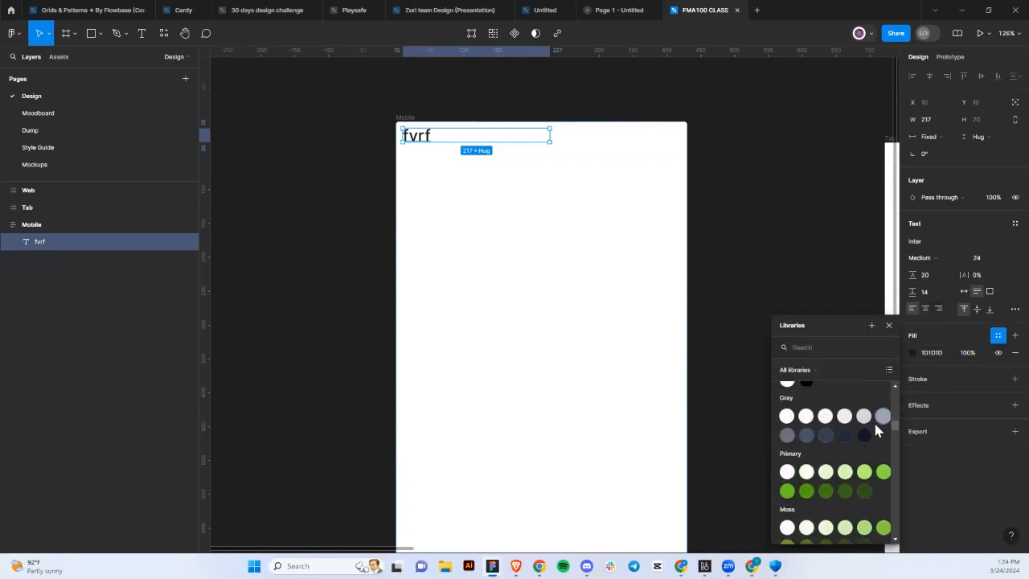
left_click(867, 430)
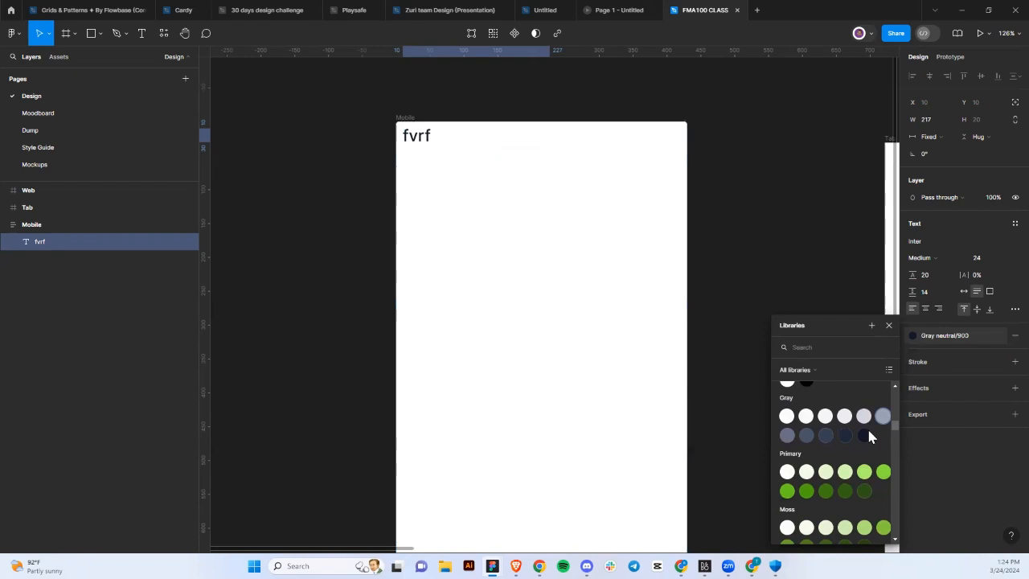
left_click(954, 338)
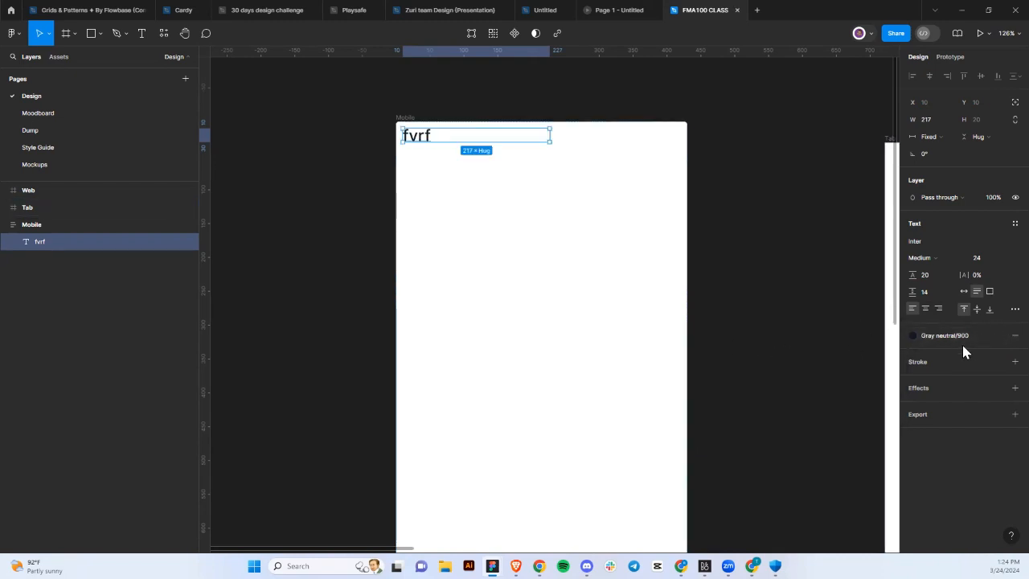
left_click(1005, 229)
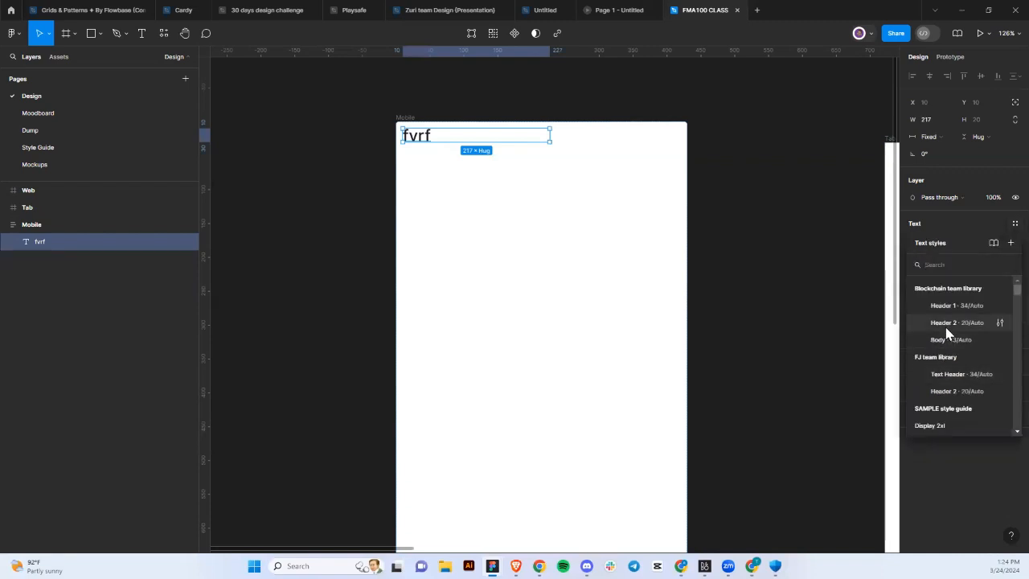
Apply the Header 1 text style to the fvrf text.
left_click(960, 304)
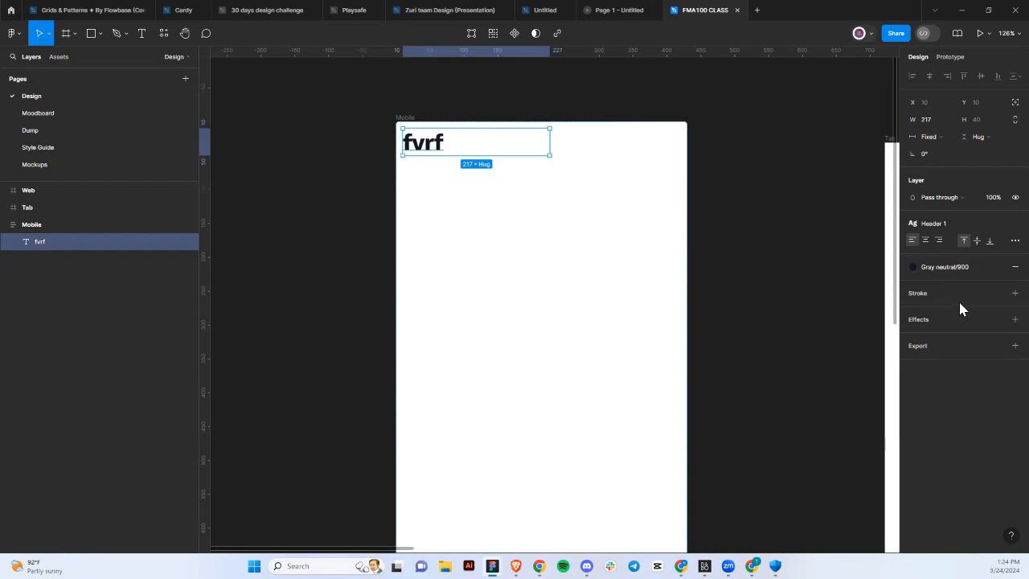
left_click(553, 223)
scroll(553, 224, "down", 5)
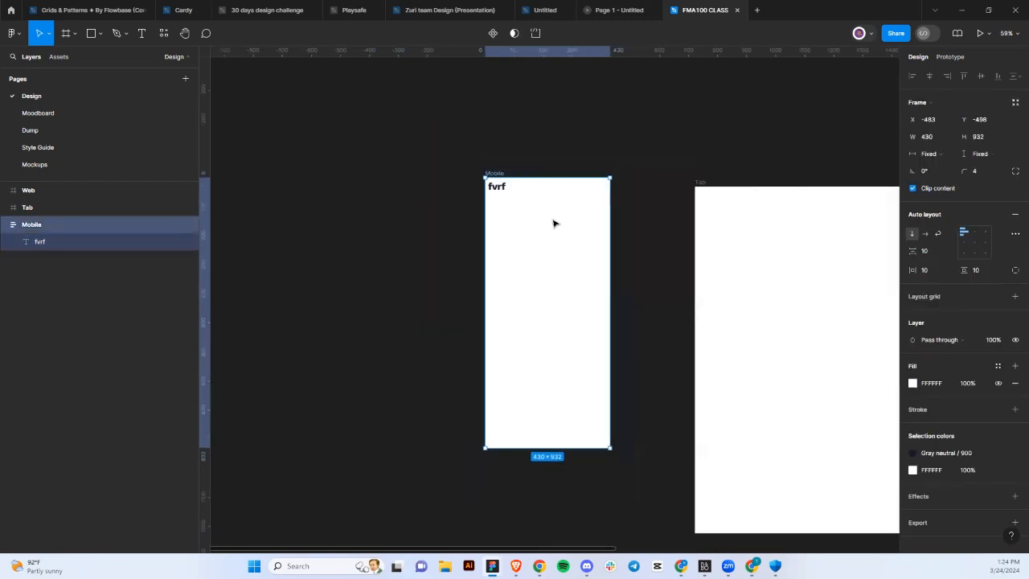
Narrow the fvrf text box to a width of 81.
left_click(505, 188)
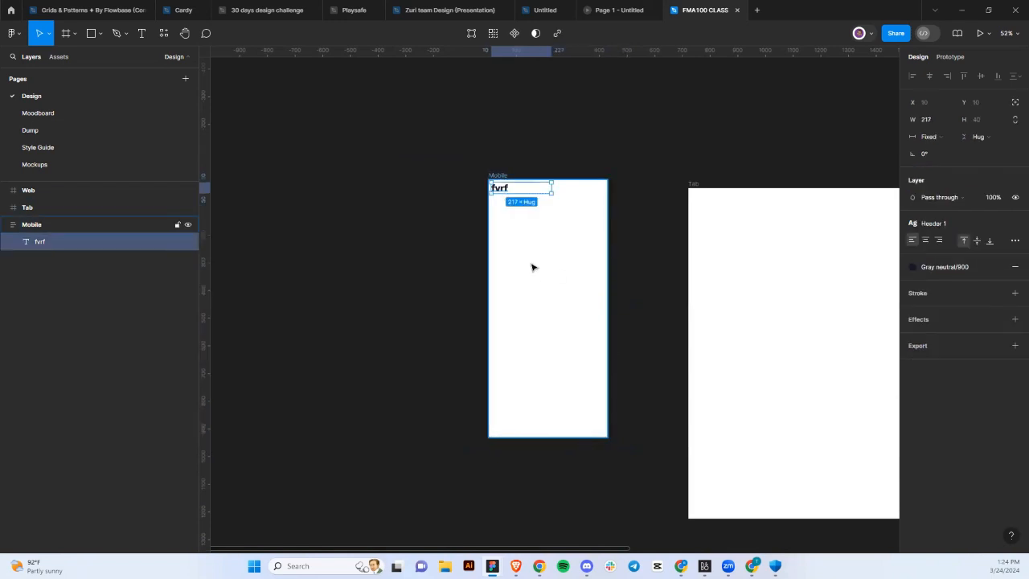
scroll(531, 267, "up", 5)
scroll(538, 184, "up", 2)
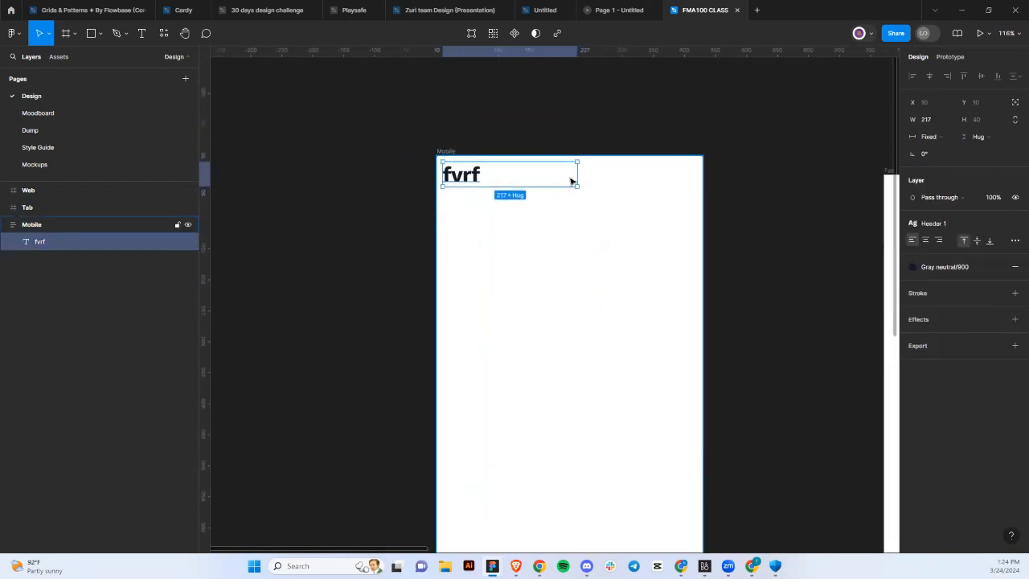
left_click_drag(493, 186, 488, 187)
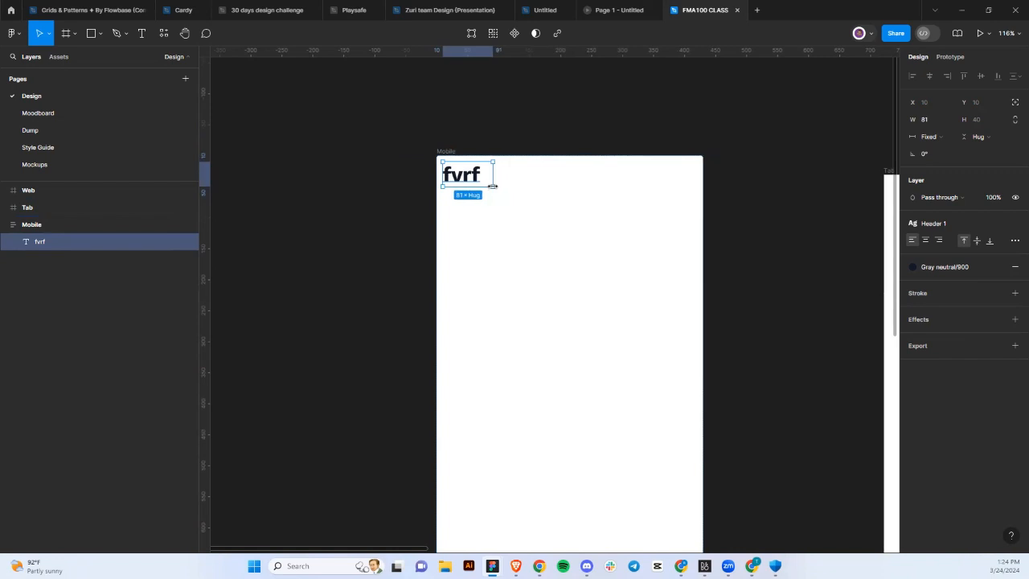
scroll(488, 185, "down", 5)
left_click(474, 166)
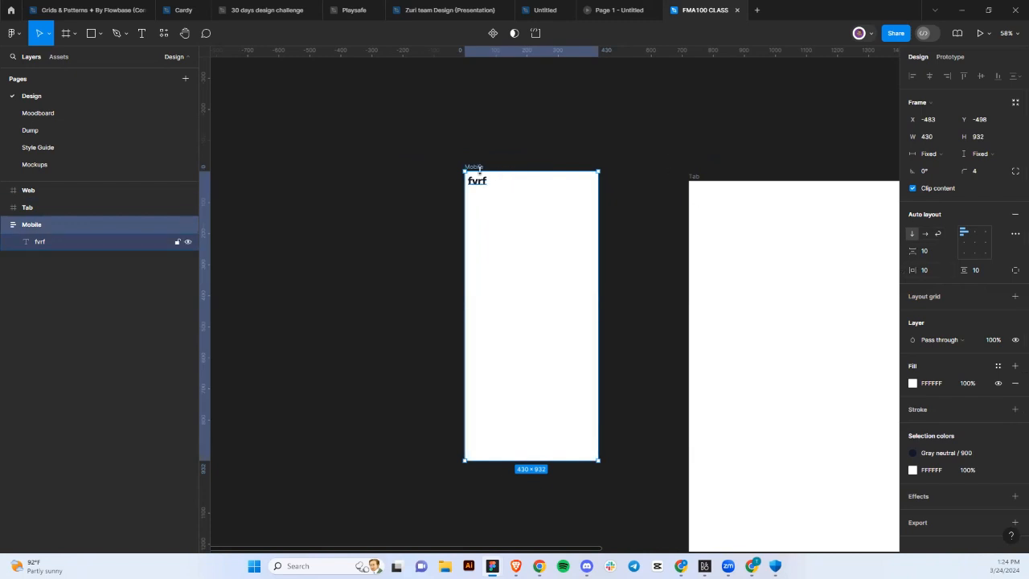
left_click(484, 182)
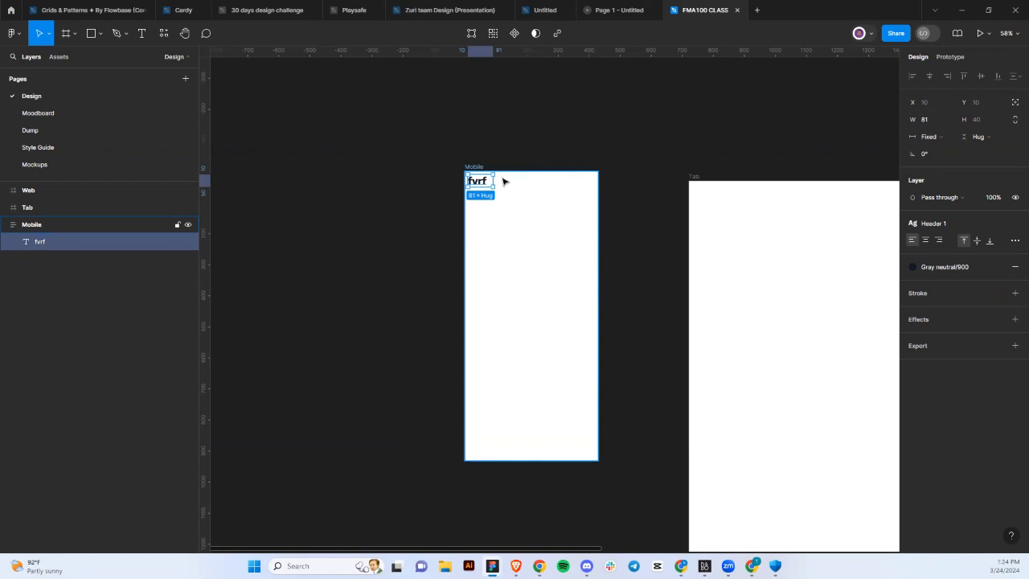
Duplicate the fvrf text so the Mobile frame holds four copies.
key("ctrl+d")
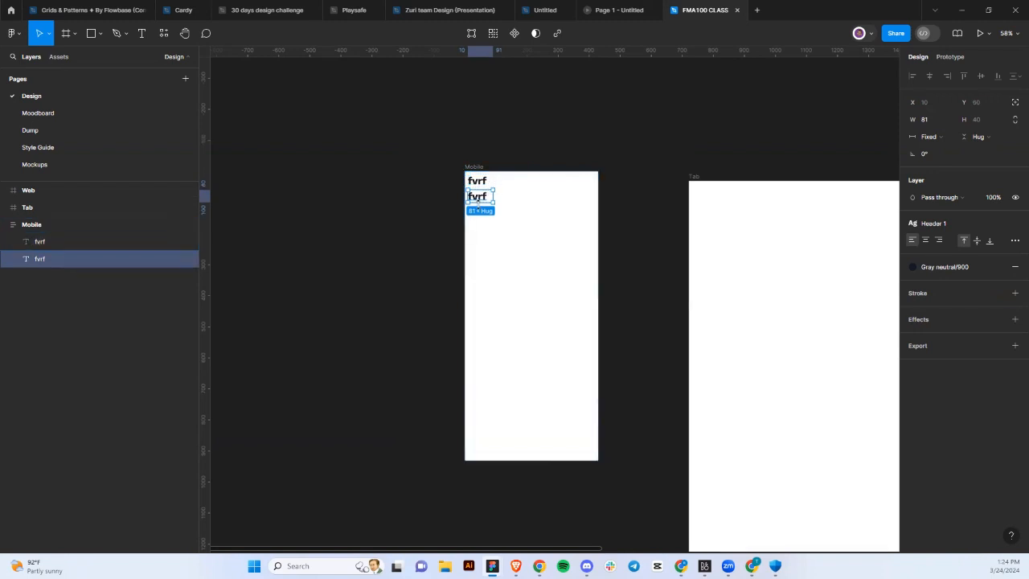
key("ctrl+d")
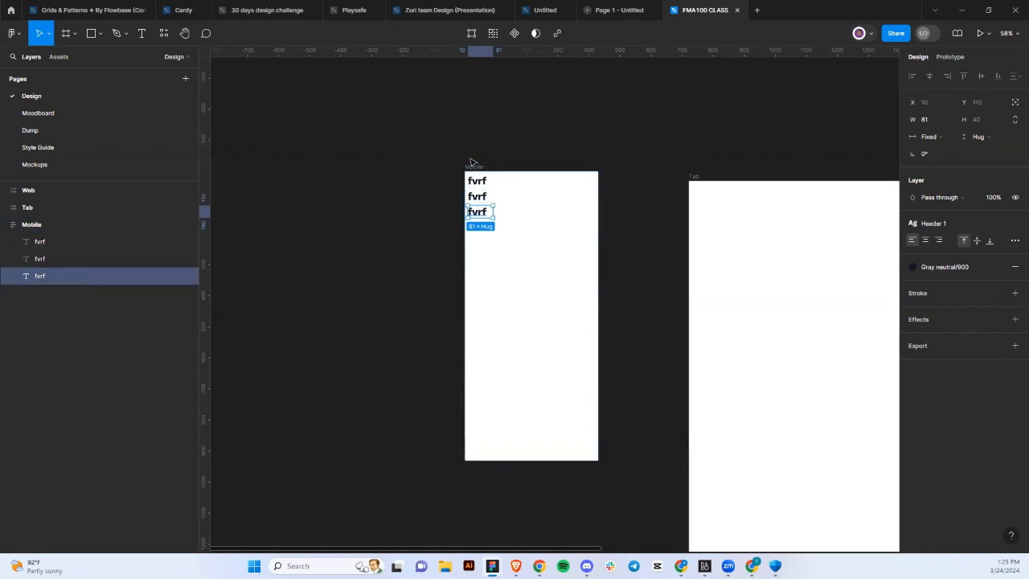
key("ctrl+d")
Set the Mobile frame's auto layout to a horizontal row with wrap.
left_click(473, 166)
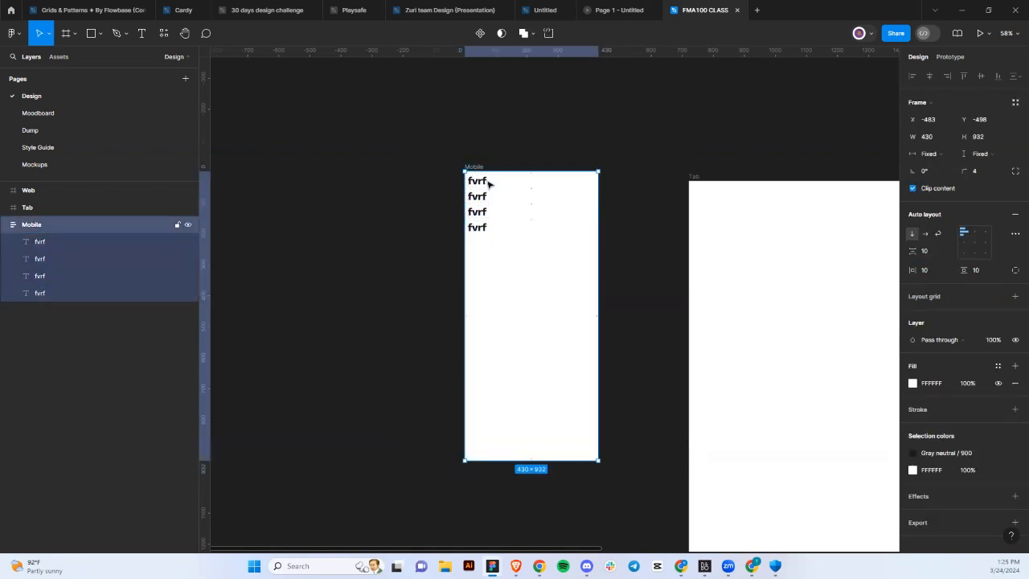
left_click(926, 239)
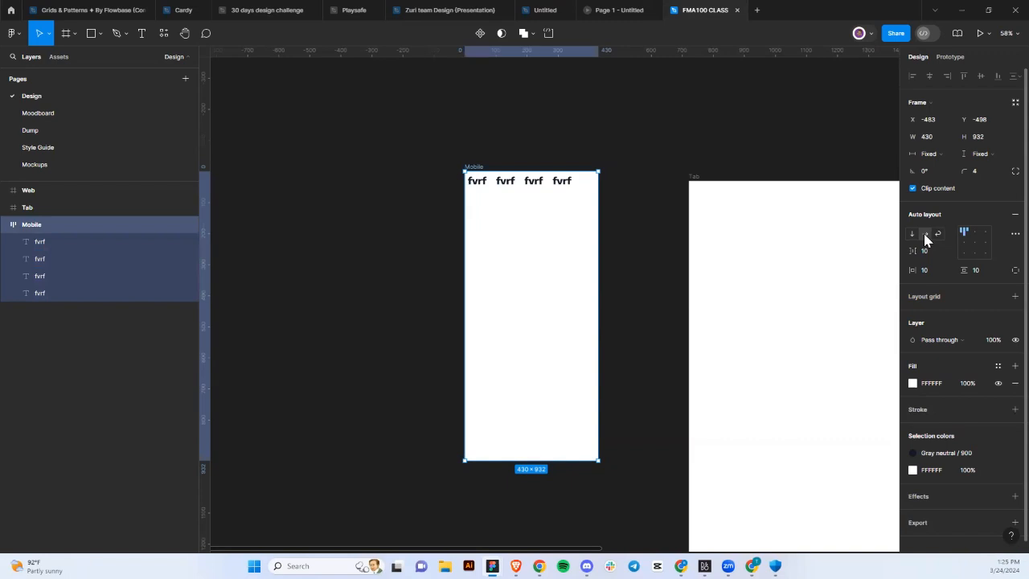
left_click(937, 235)
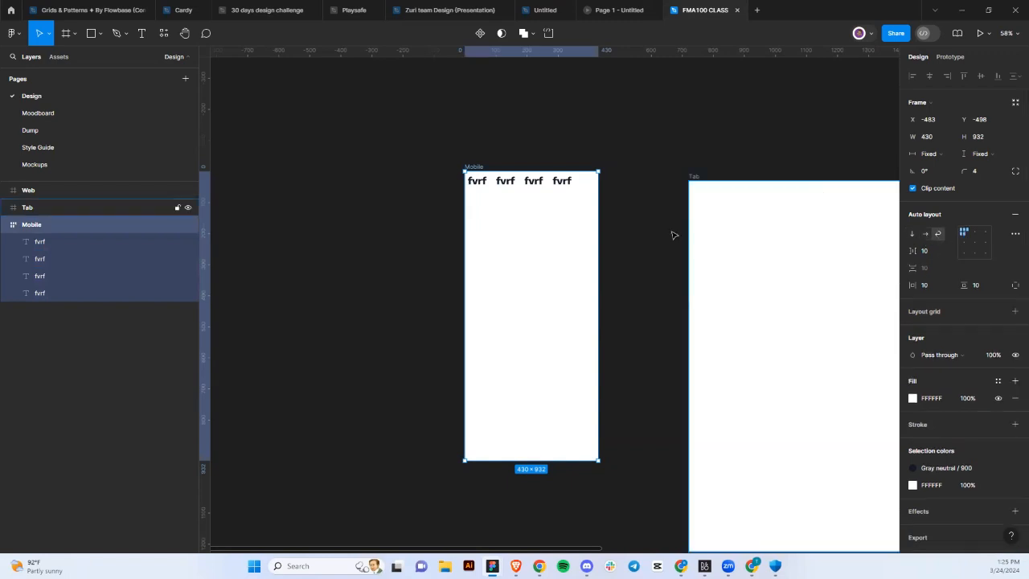
Duplicate the last fvrf text several more times to fill additional grid rows.
left_click(562, 182)
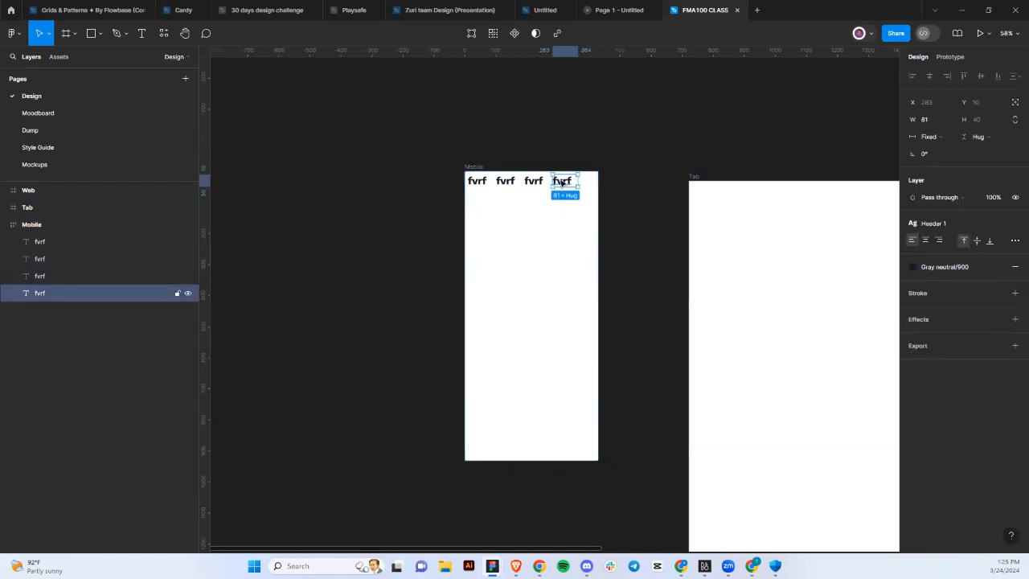
key("ctrl+d")
key("ctrl+d")
key("ctrl+d")
key("ctrl+d")
key("ctrl+d")
key("ctrl+d")
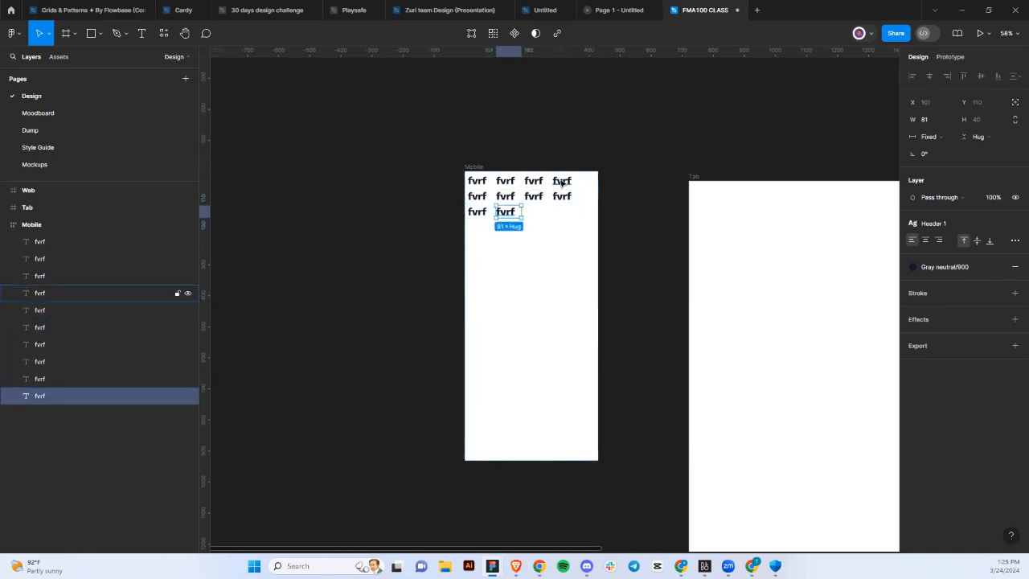
key("ctrl+d")
key("ctrl+d")
key("ctrl+d")
key("ctrl+d")
key("ctrl+d")
key("ctrl+d")
key("ctrl+d")
key("ctrl+d")
key("ctrl+d")
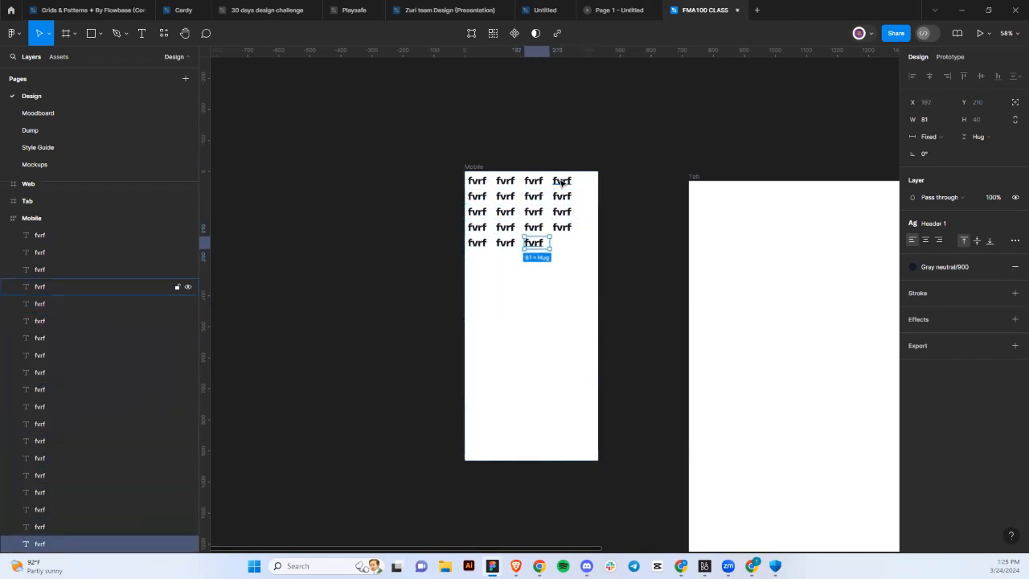
key("ctrl+d")
key("ctrl+d")
key("ctrl+d")
key("ctrl+d")
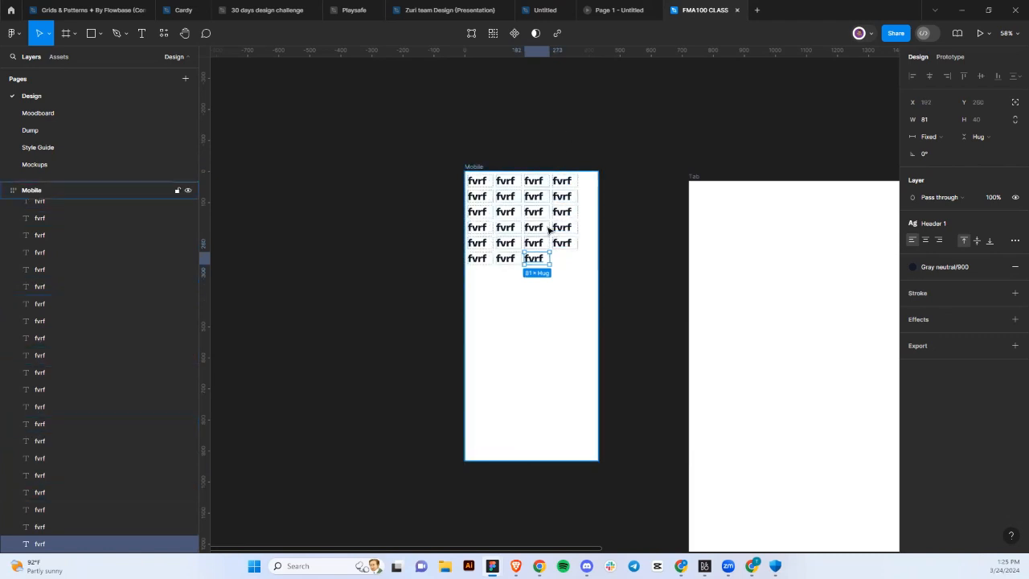
left_click(517, 321)
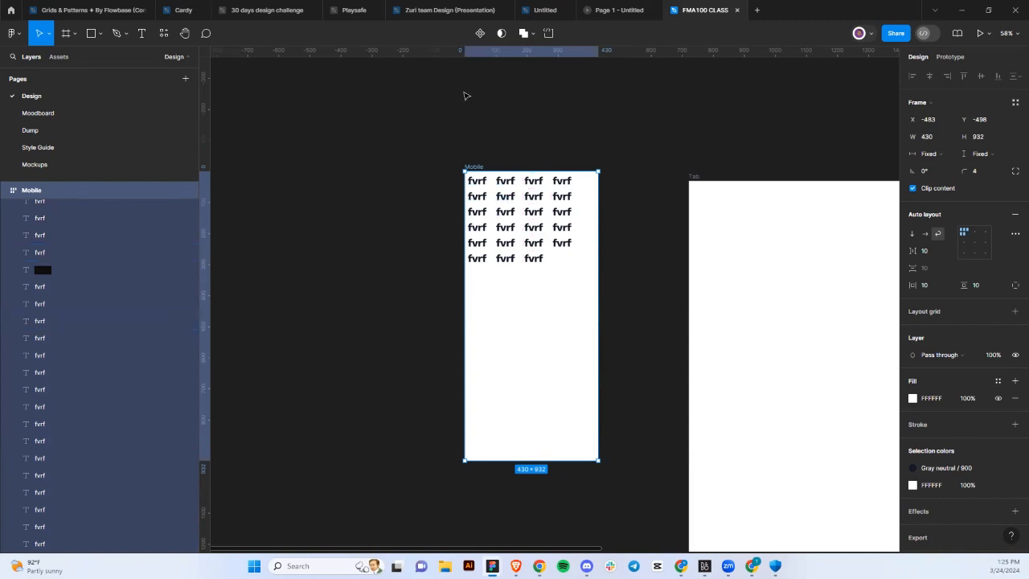
Draw a grey 427×932 rectangle left of the Mobile frame, top-aligned with it.
left_click_drag(509, 274, 543, 285)
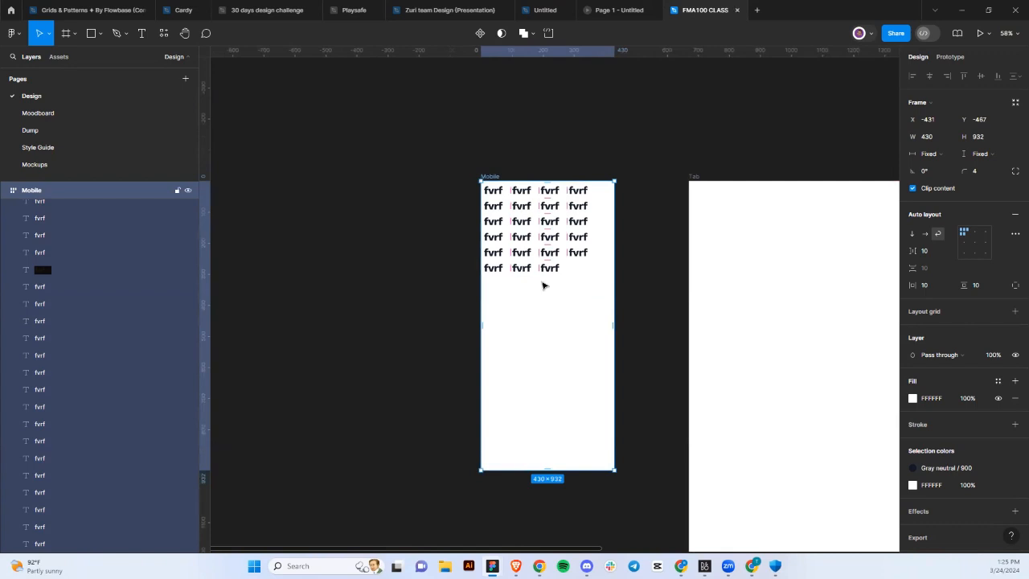
left_click(230, 134)
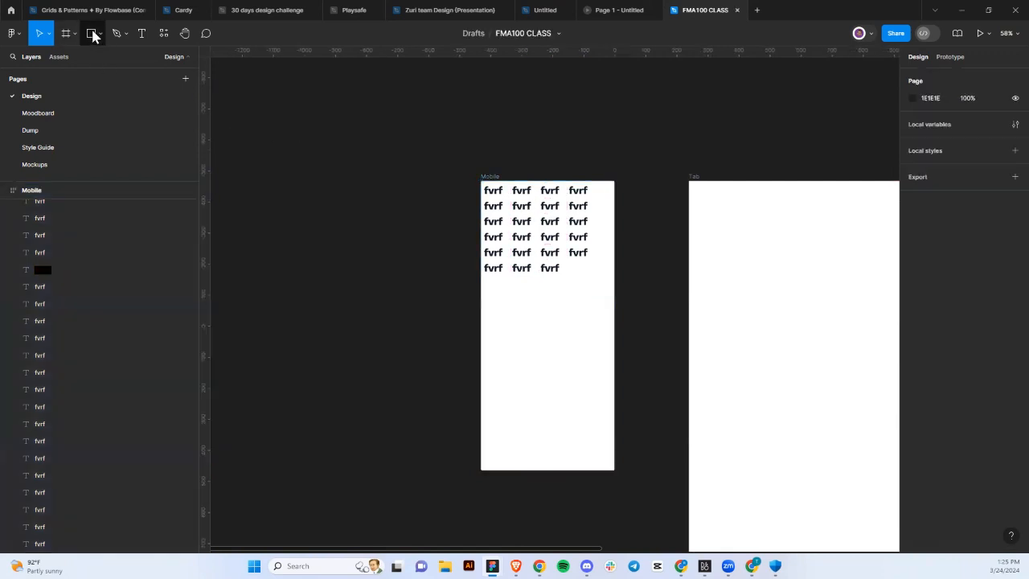
left_click(94, 33)
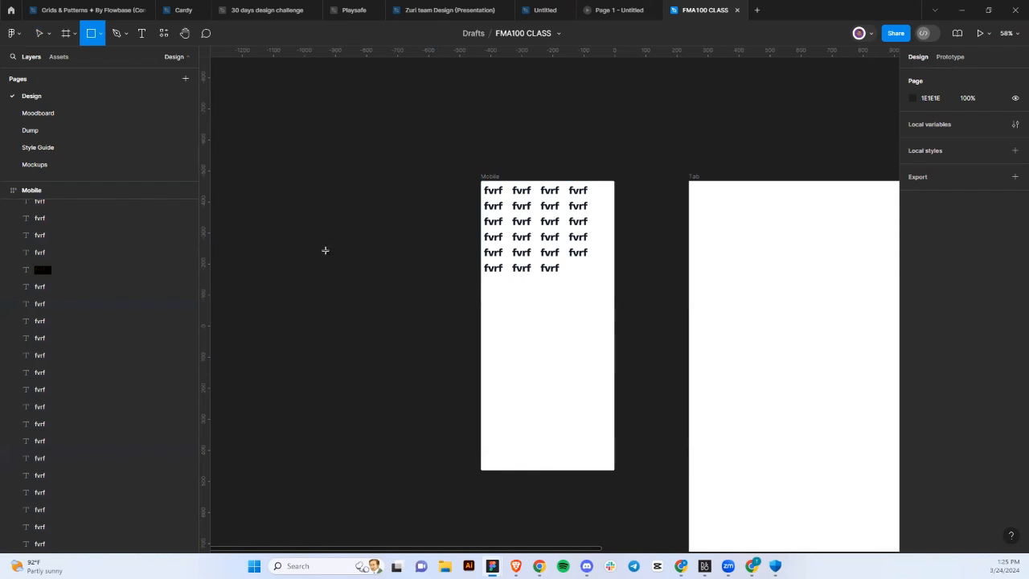
mouse_move(275, 196)
left_mouse_down()
mouse_move(357, 271)
mouse_move(409, 460)
left_mouse_up()
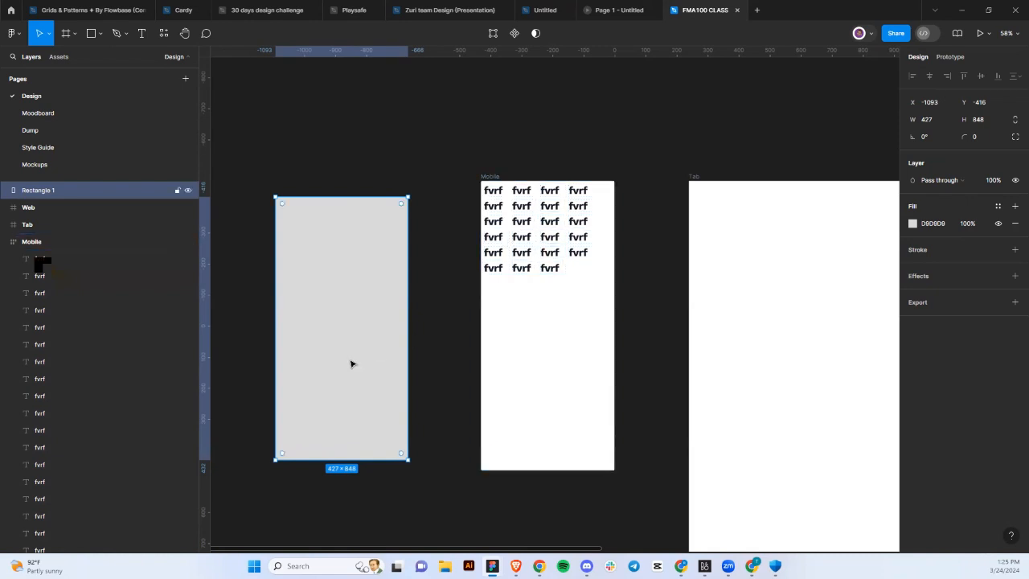
left_click_drag(316, 364, 371, 342)
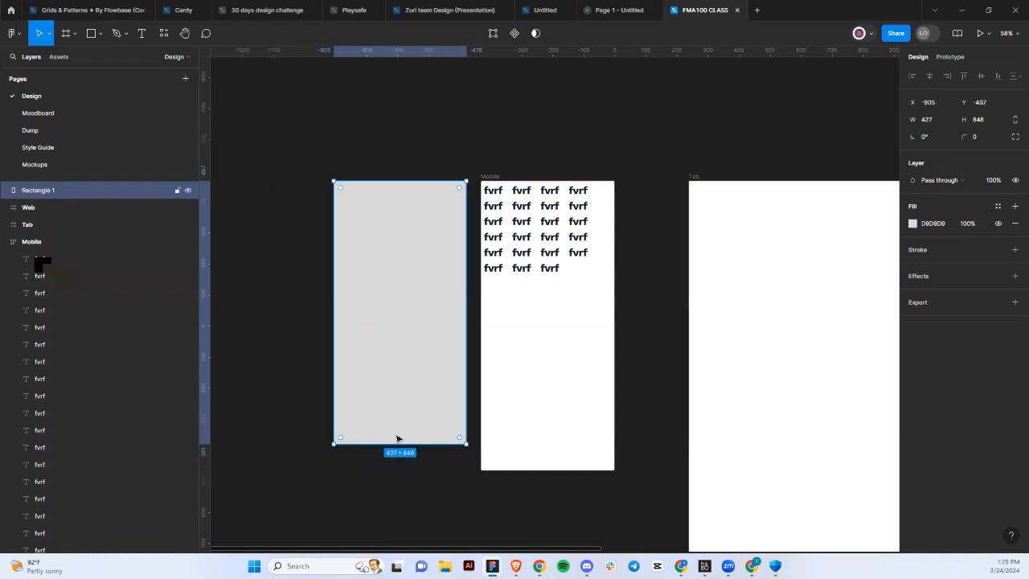
left_click_drag(394, 442, 394, 457)
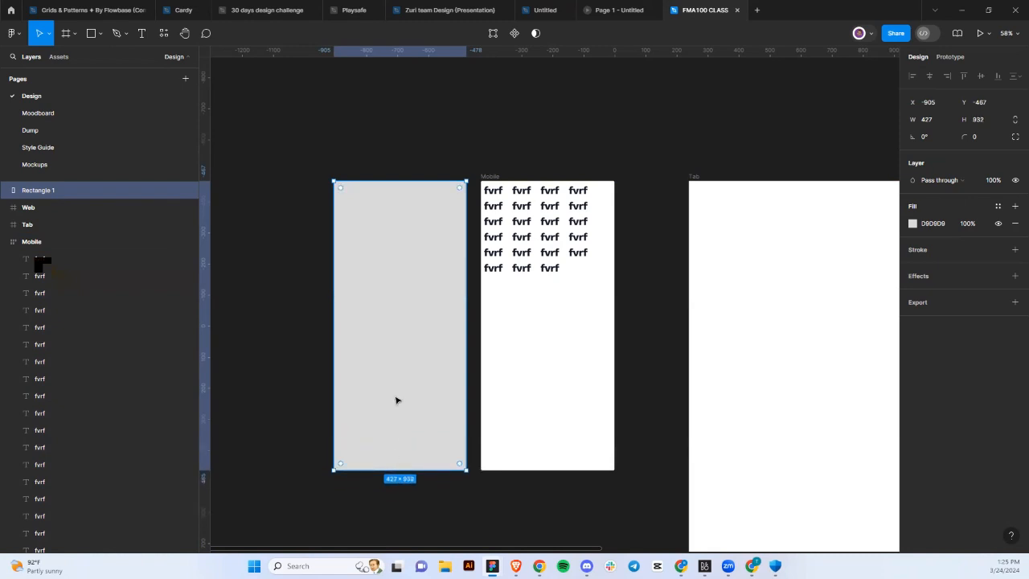
left_click(306, 370)
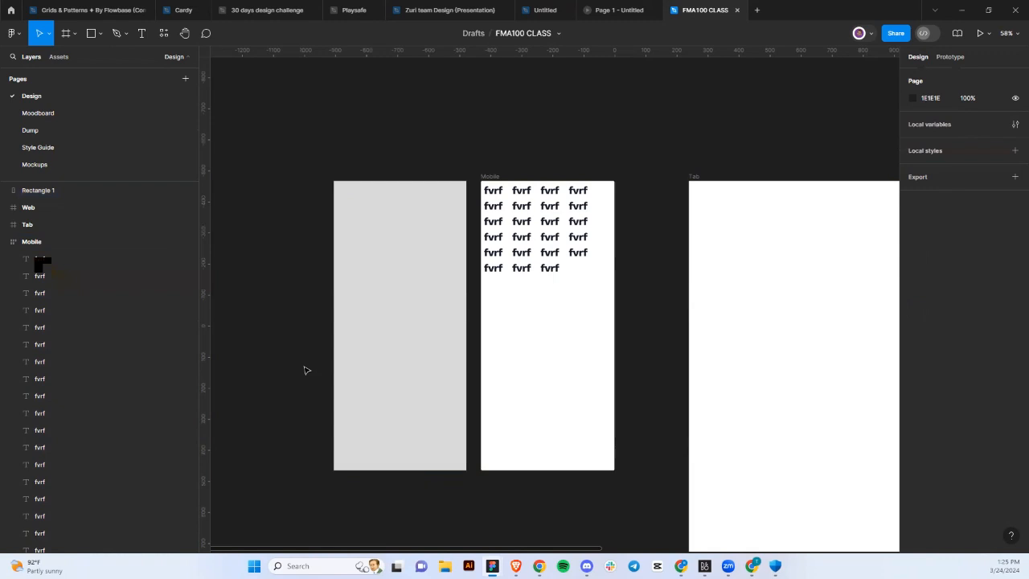
Fill the rectangle white by sampling the Tab frame's colour with the eyedropper.
left_click(409, 279)
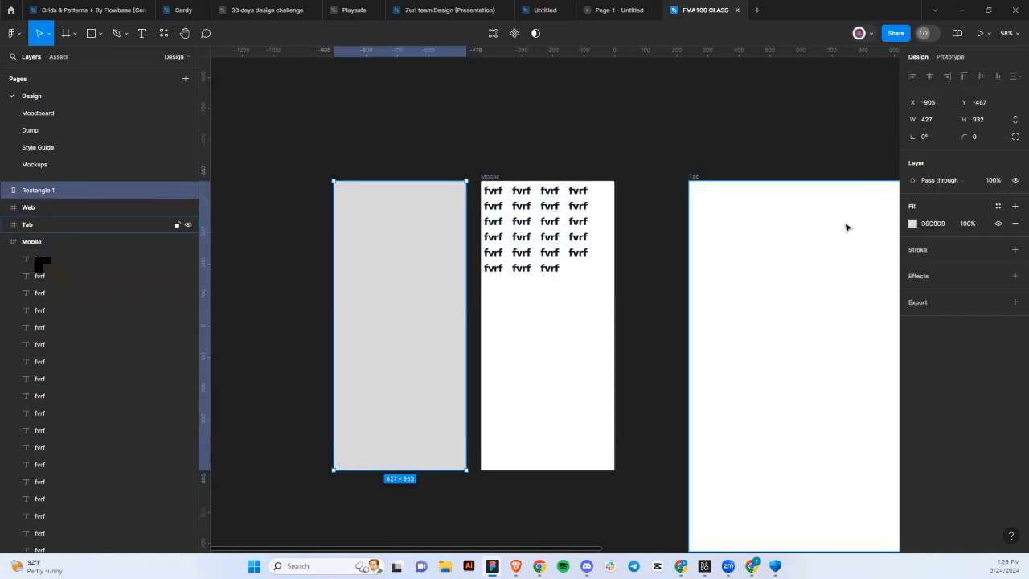
left_click(911, 224)
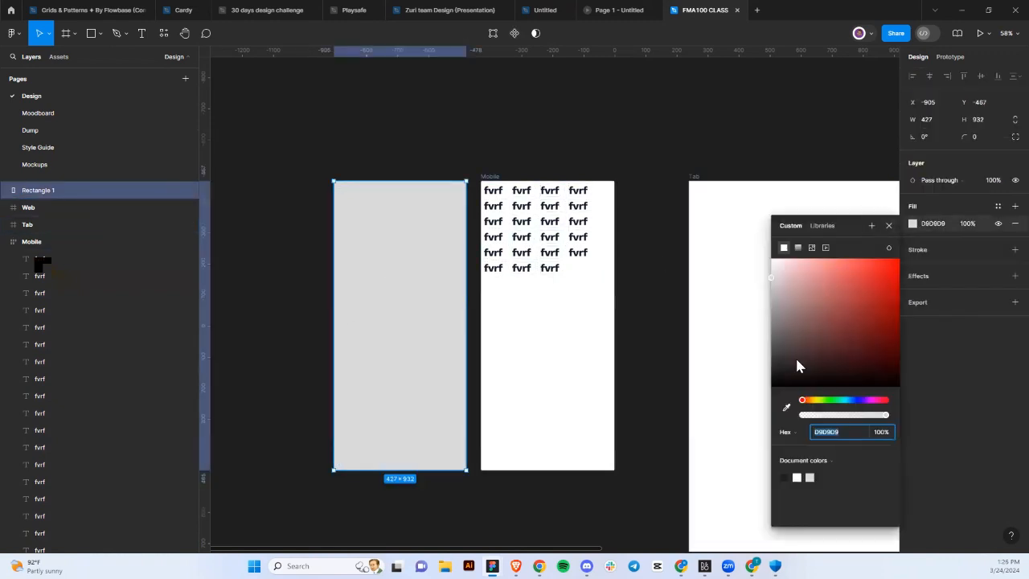
left_click(785, 407)
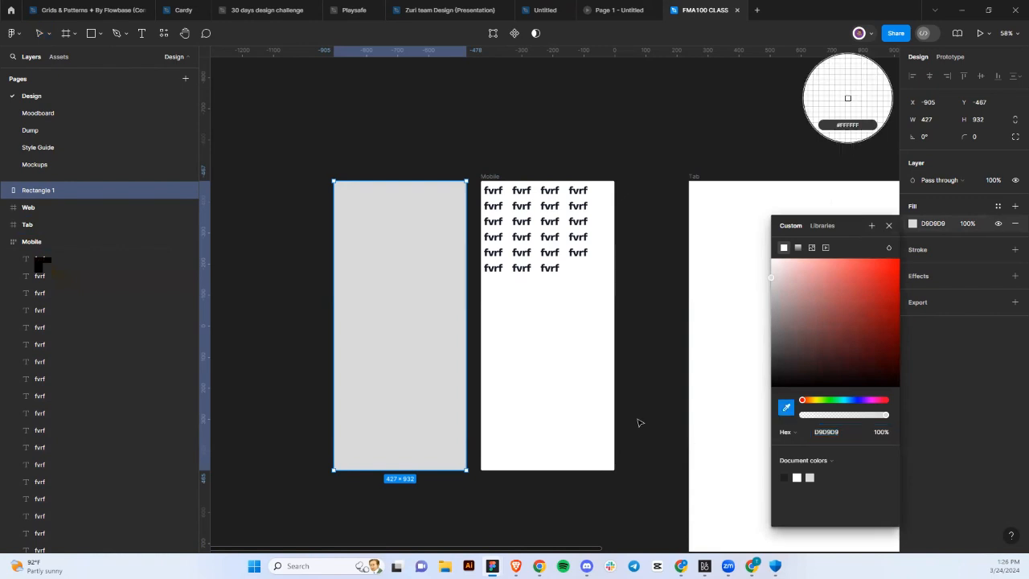
left_click(705, 413)
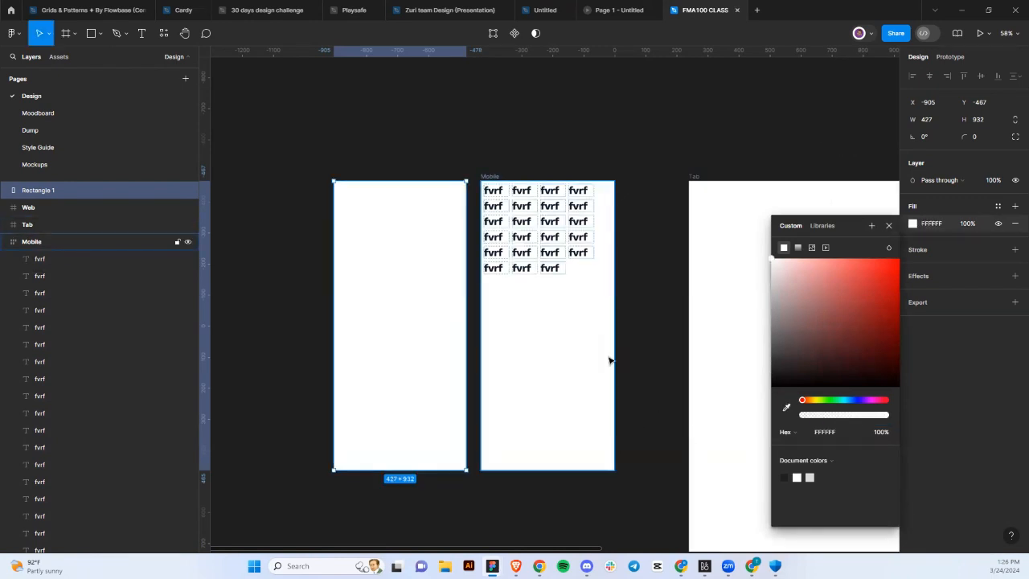
Copy an fvrf text and place it at the rectangle's top-left corner.
left_click(573, 237)
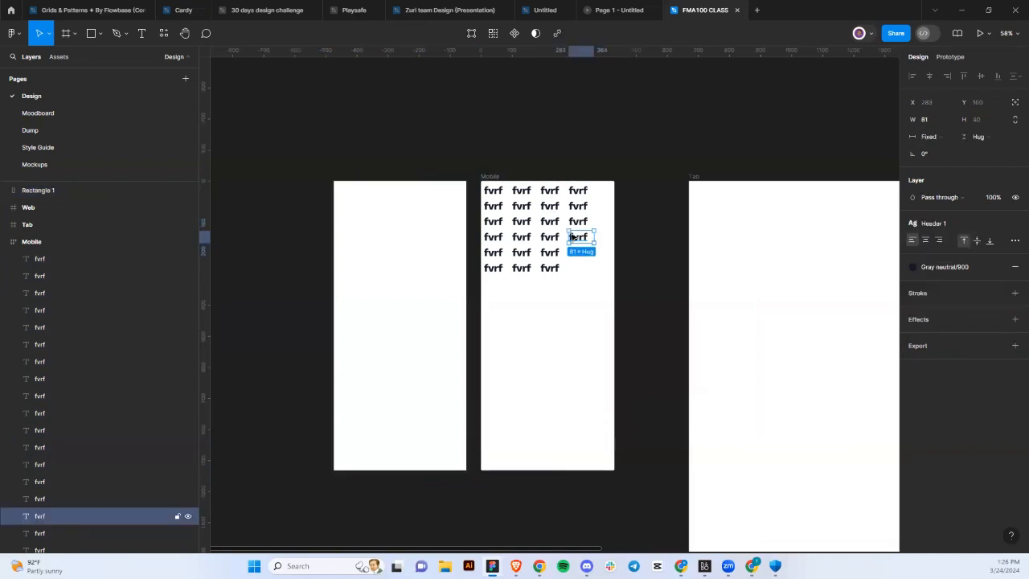
left_click(369, 244)
key("ctrl+z")
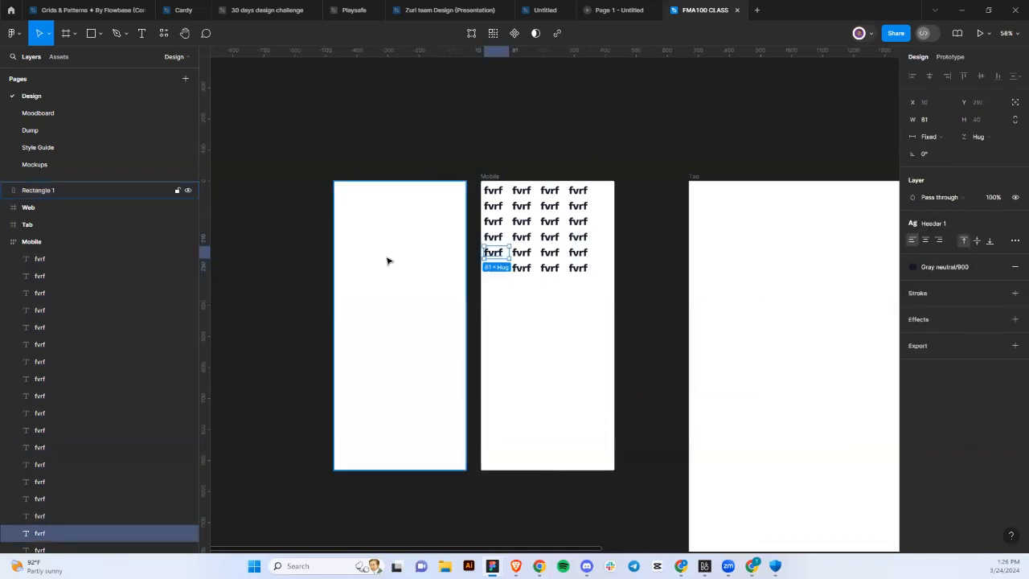
left_click_drag(497, 256, 358, 220)
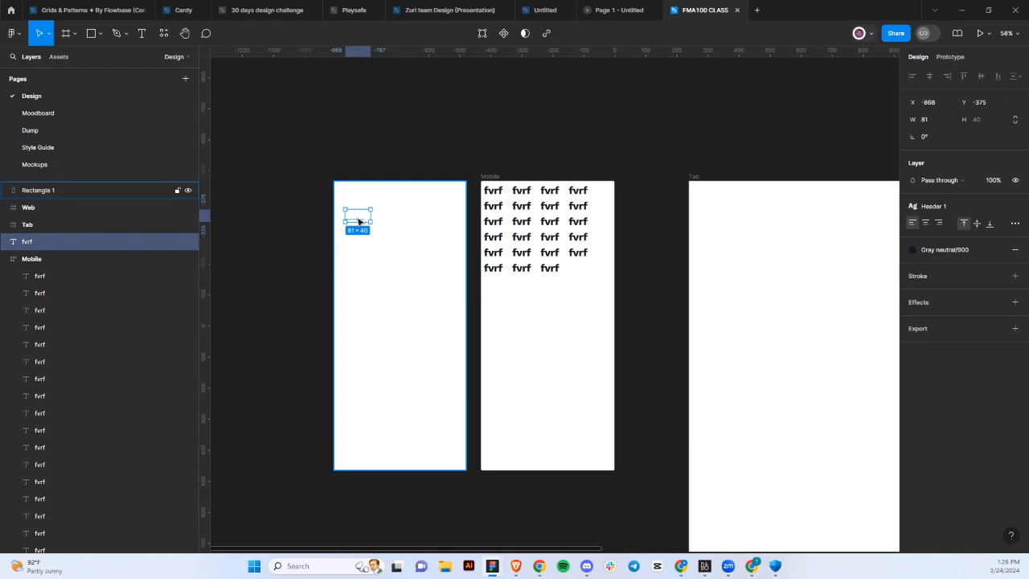
Bring the fvrf text in front of the white rectangle.
key("]")
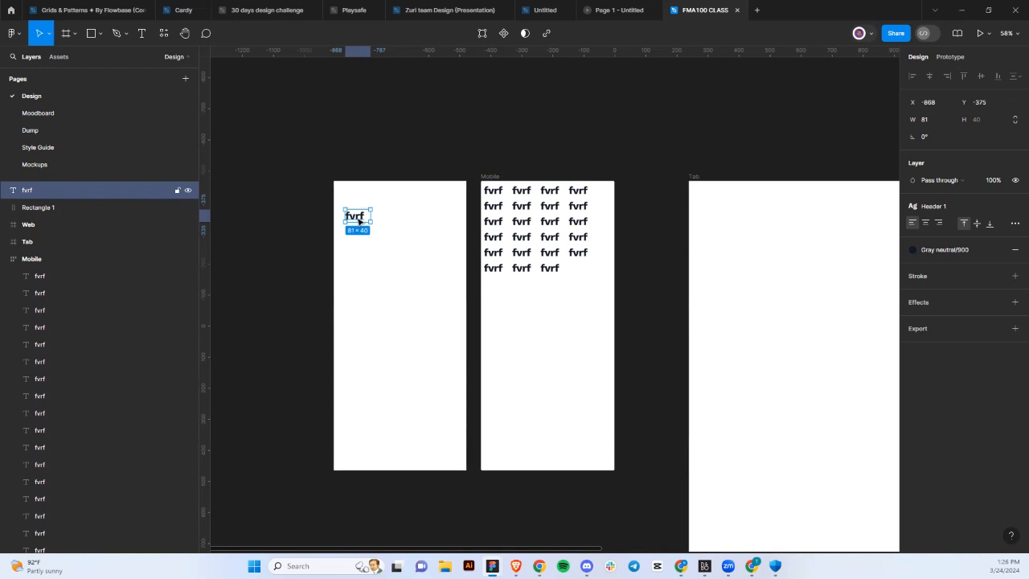
left_click(424, 226)
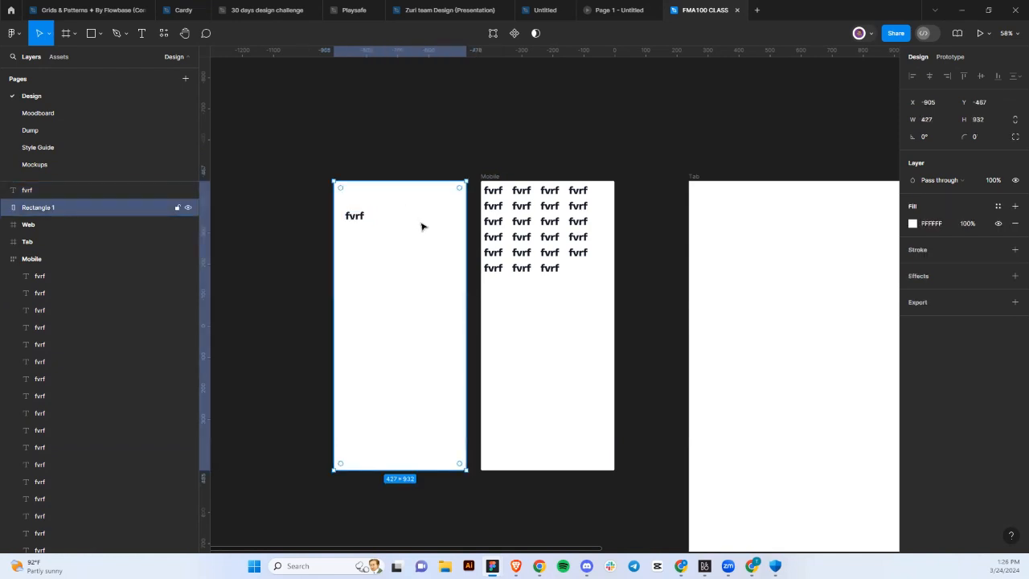
left_click(425, 124)
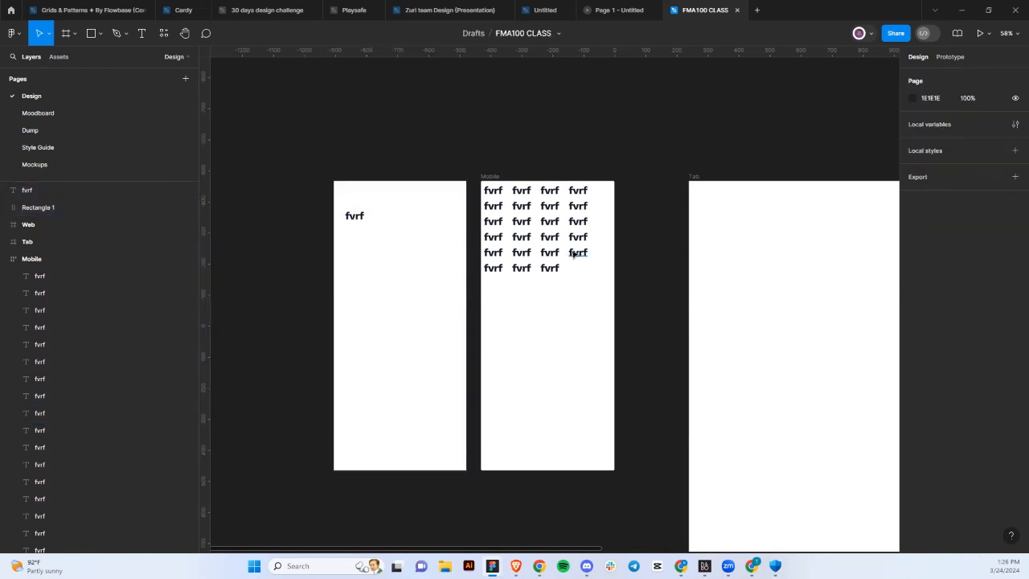
Move the Mobile frame right and the white rectangle left to widen the gap between them.
left_click(518, 272)
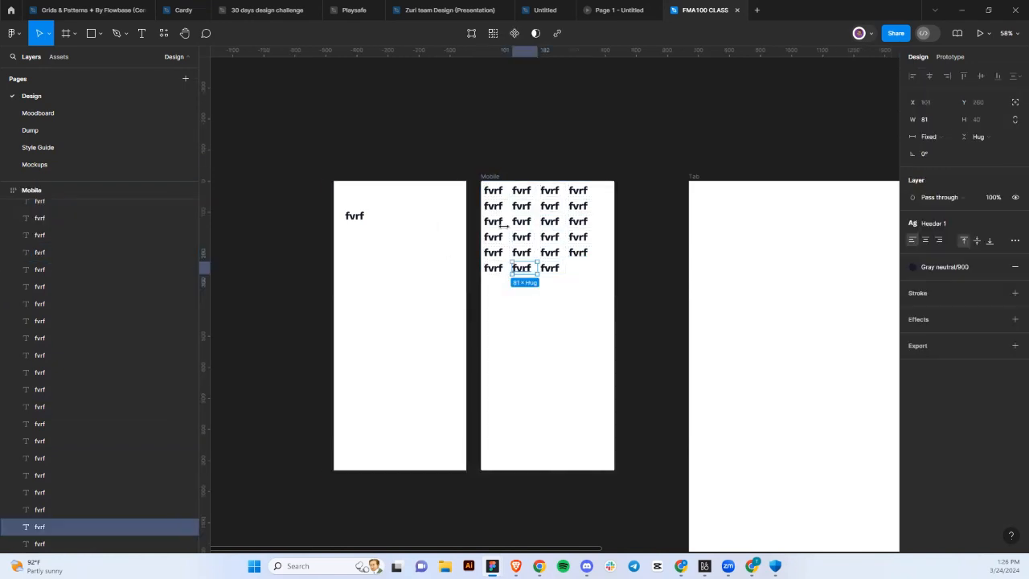
left_click(489, 177)
mouse_move(585, 343)
left_mouse_down()
mouse_move(579, 372)
mouse_move(586, 354)
mouse_move(577, 351)
left_mouse_up()
left_click(447, 339)
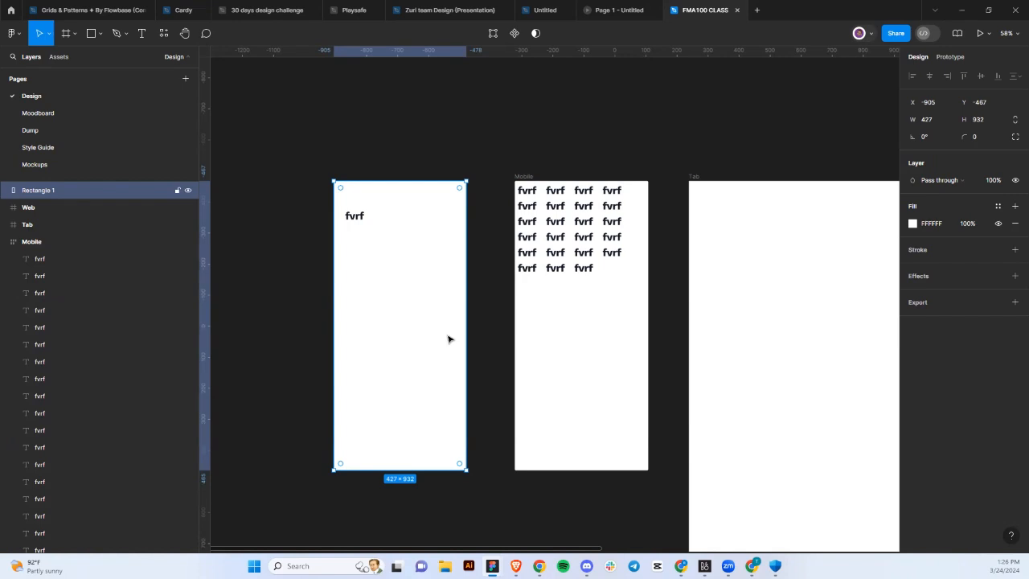
left_click_drag(448, 339, 421, 338)
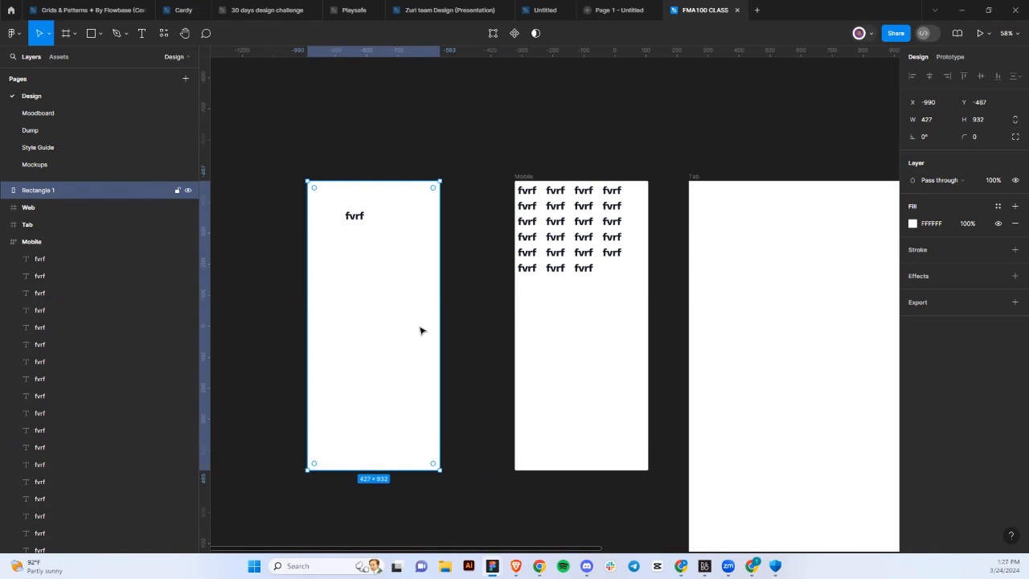
left_click_drag(525, 327, 455, 319)
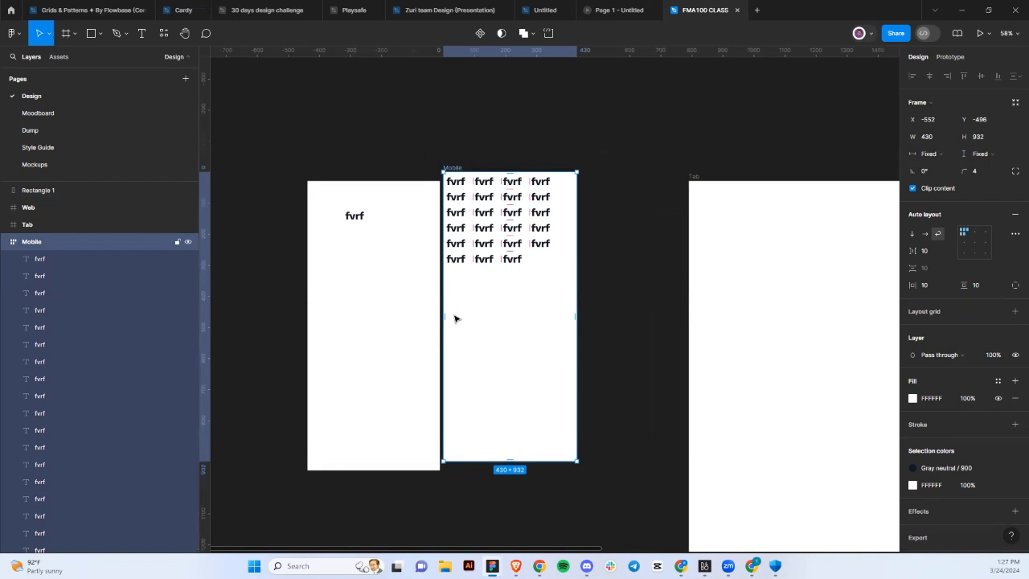
key("ctrl+z")
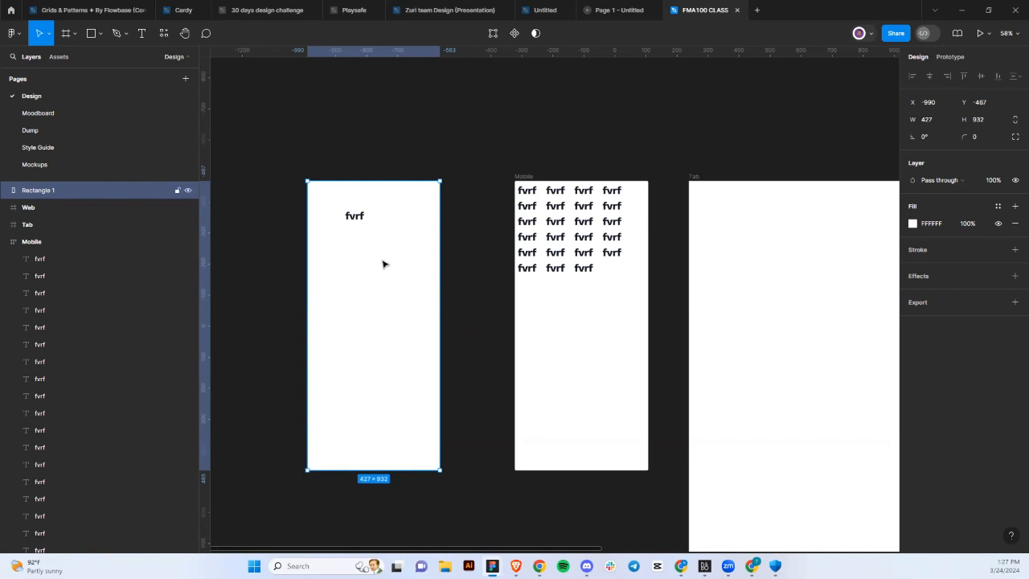
Delete the leftover rectangle and the stray fvrf text.
key("Delete")
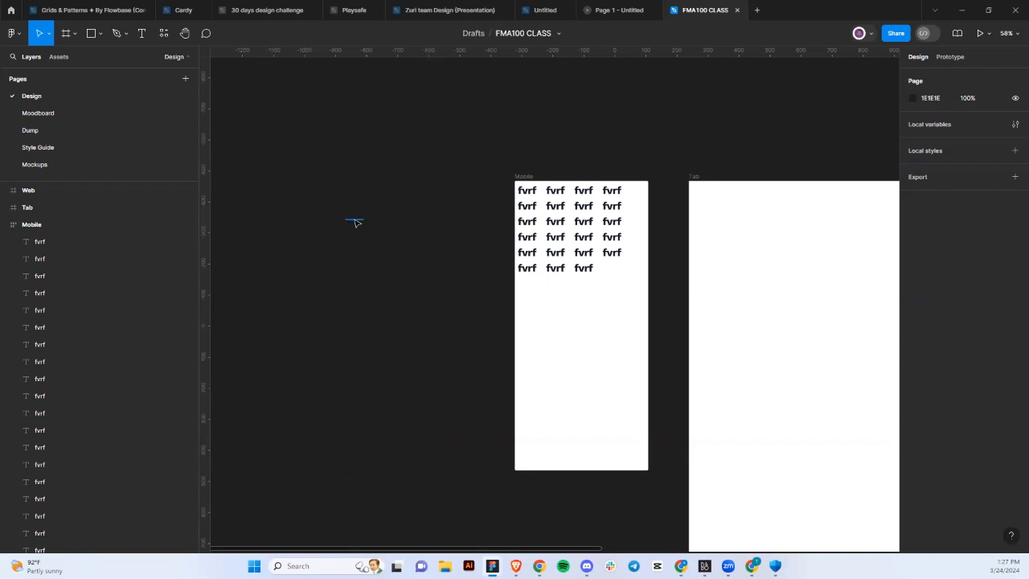
left_click(355, 222)
key("Delete")
Create a 'button' text label and wrap it in an auto-layout frame.
left_click(141, 34)
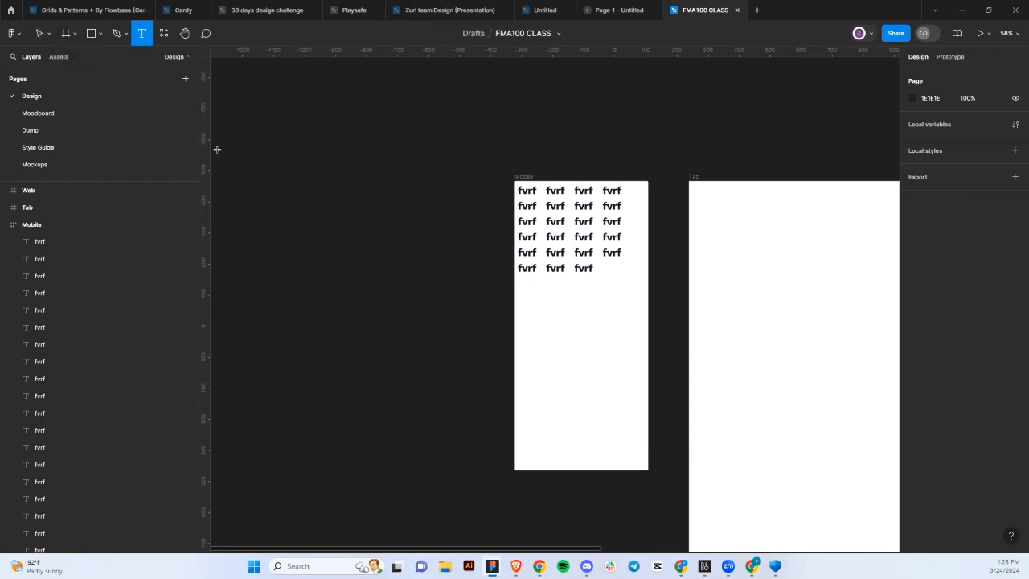
left_click(325, 218)
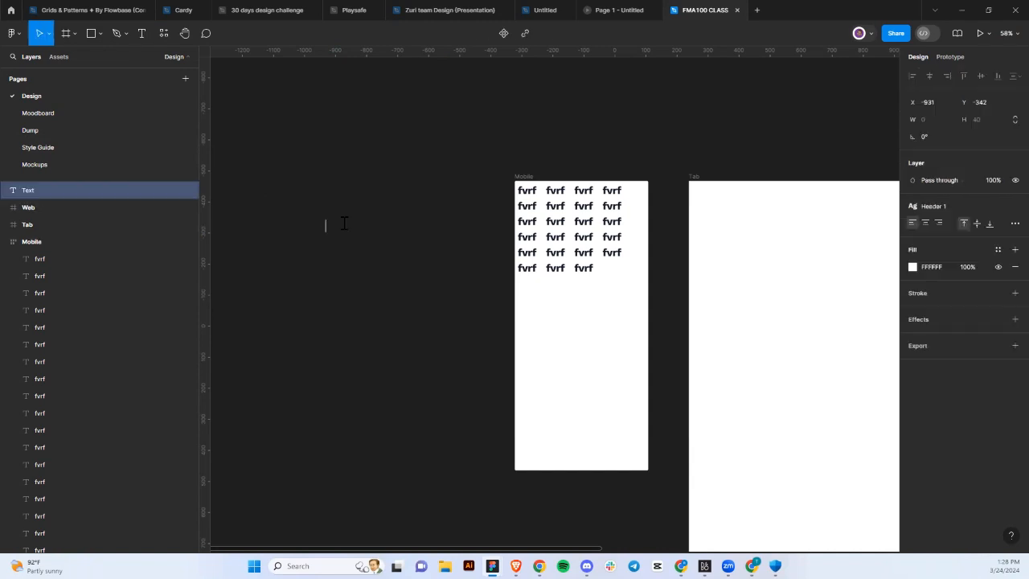
type("button")
key("Escape")
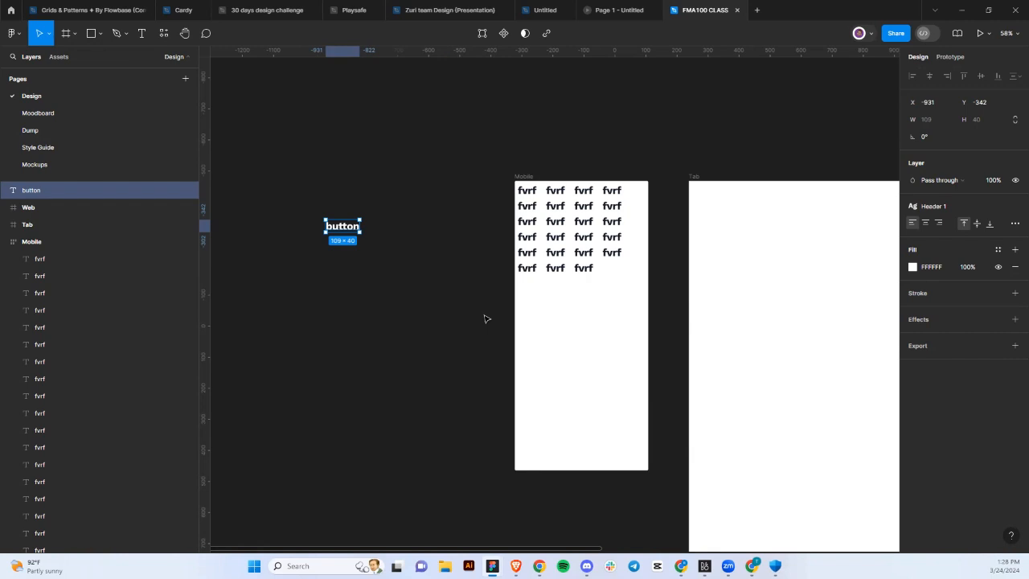
key("shift+a")
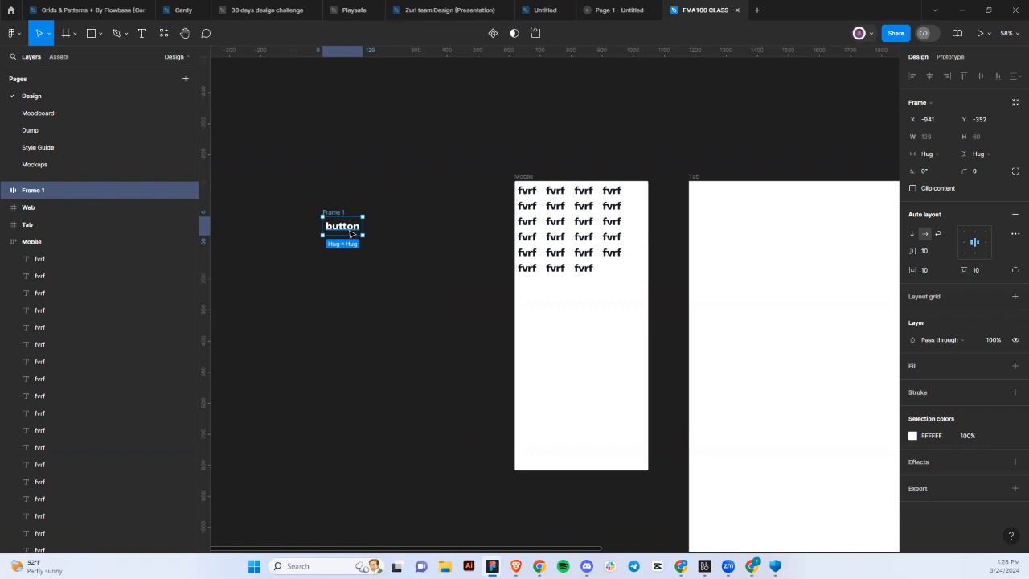
Give the button frame 32 padding and 16 item spacing.
left_click_drag(350, 231, 385, 217)
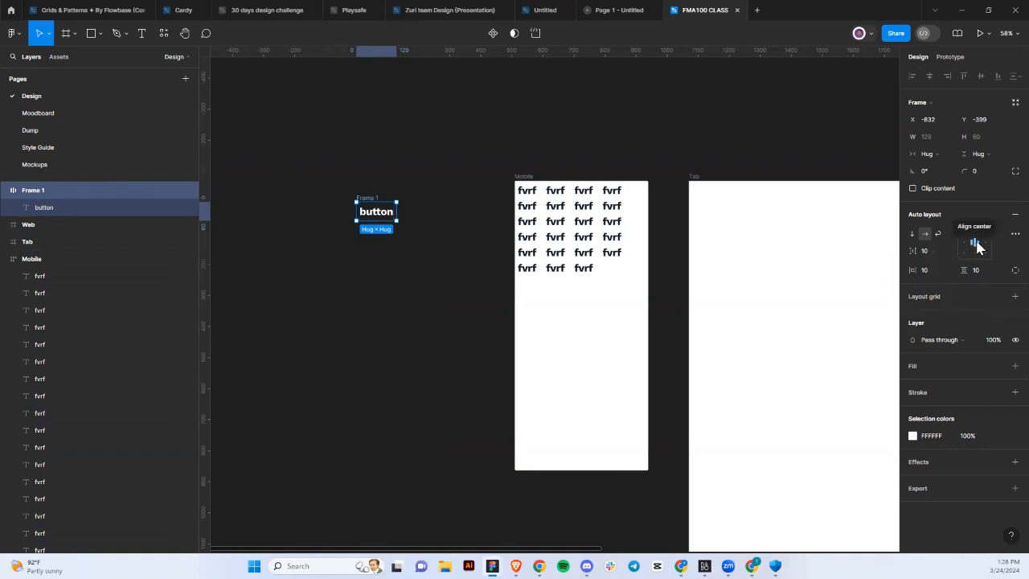
left_click(930, 273)
type("32")
key("Return")
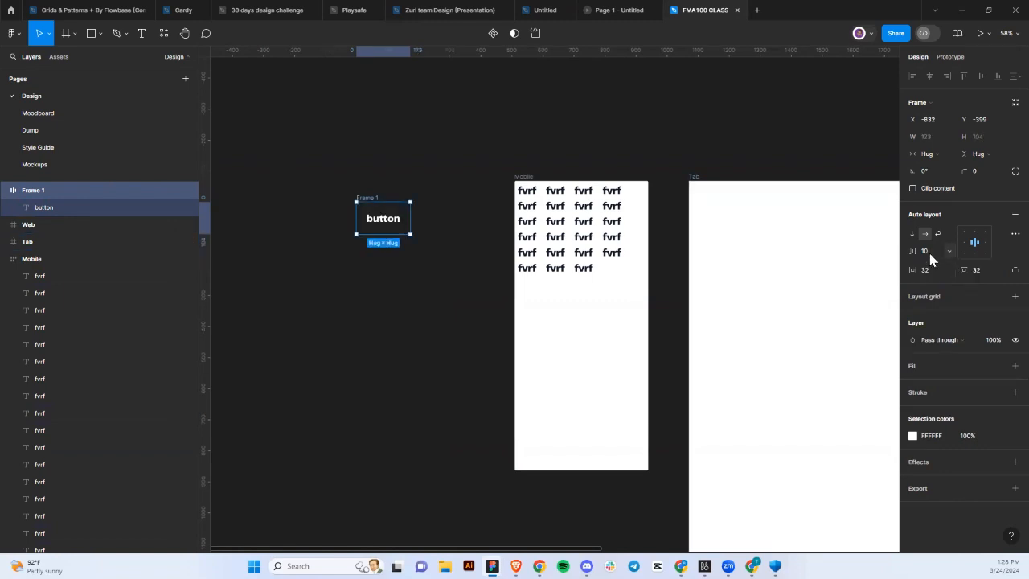
left_click(930, 258)
type("16")
key("Return")
Fill the button frame with Iris/80 and set its corner radius to 8.
left_click(998, 367)
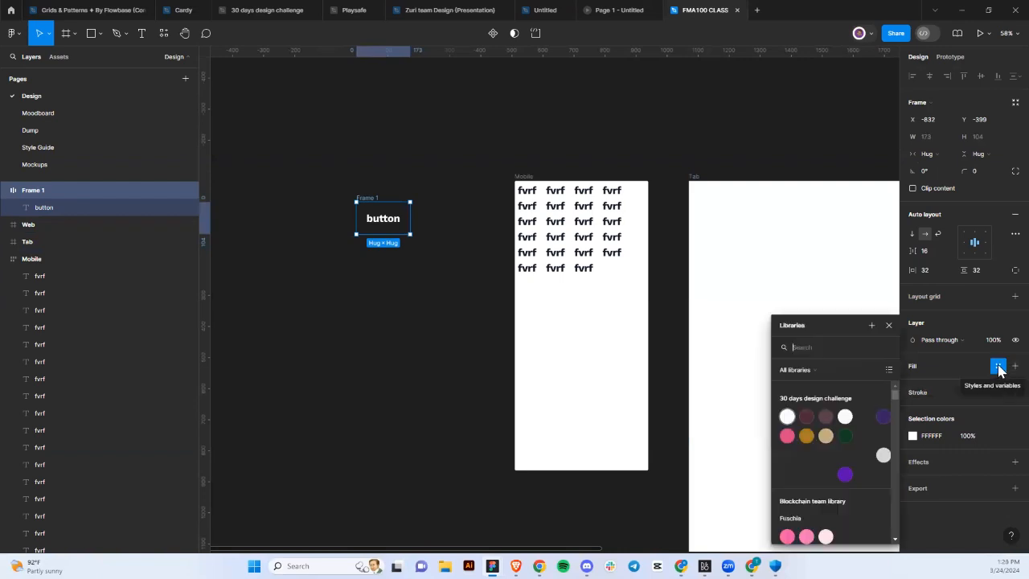
left_click(882, 417)
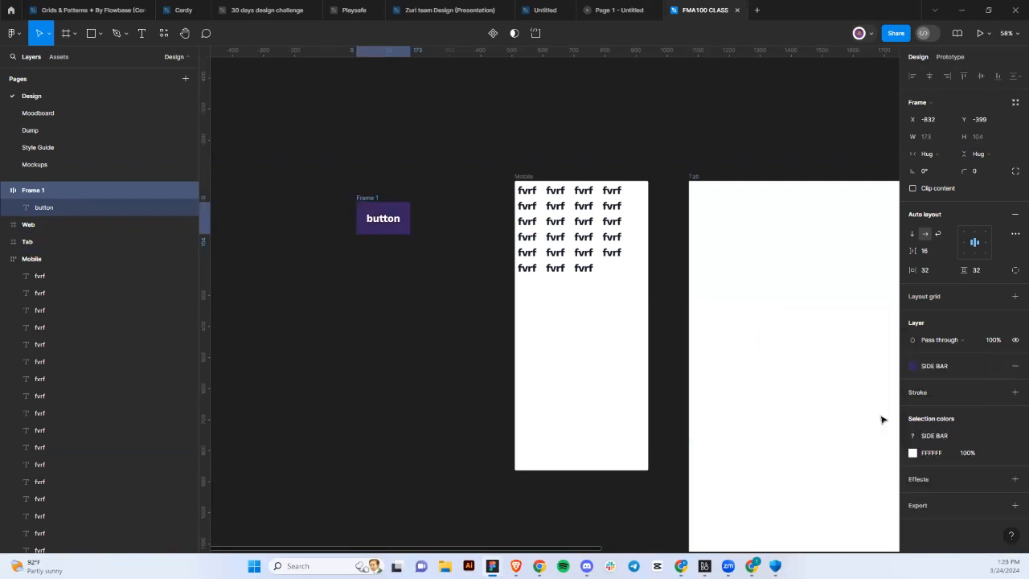
left_click(914, 366)
scroll(840, 479, "down", 5)
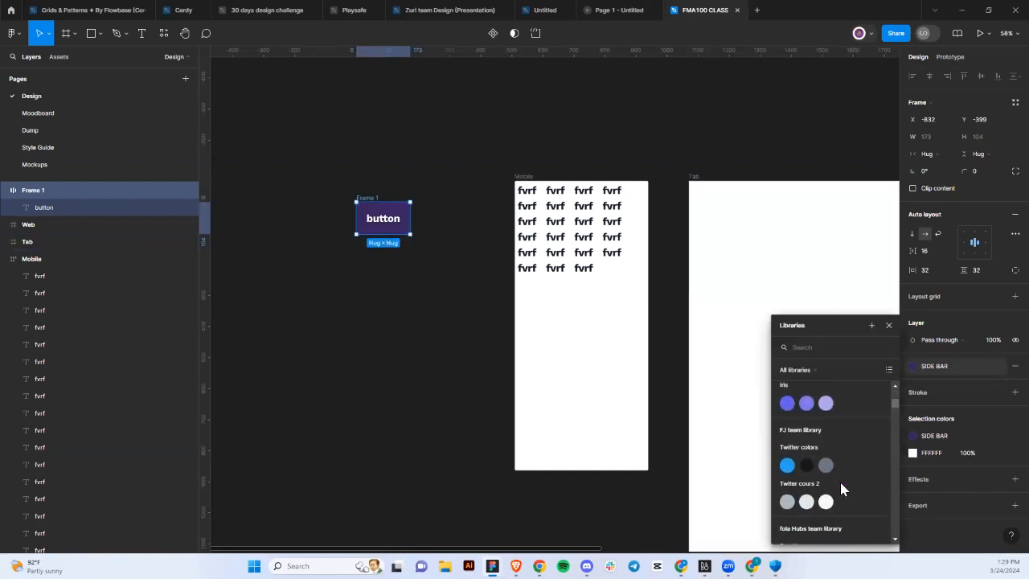
left_click(806, 403)
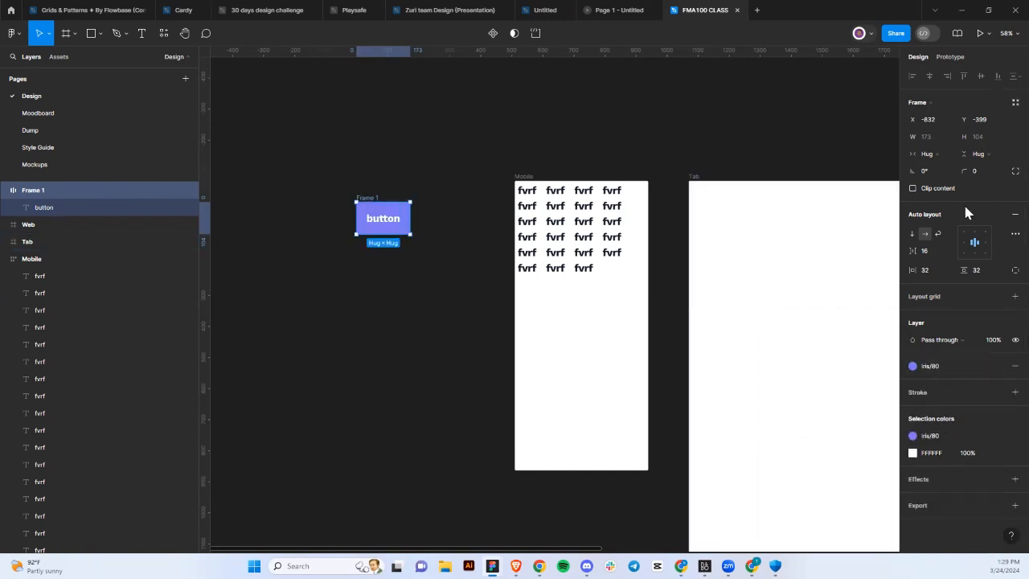
left_click(988, 175)
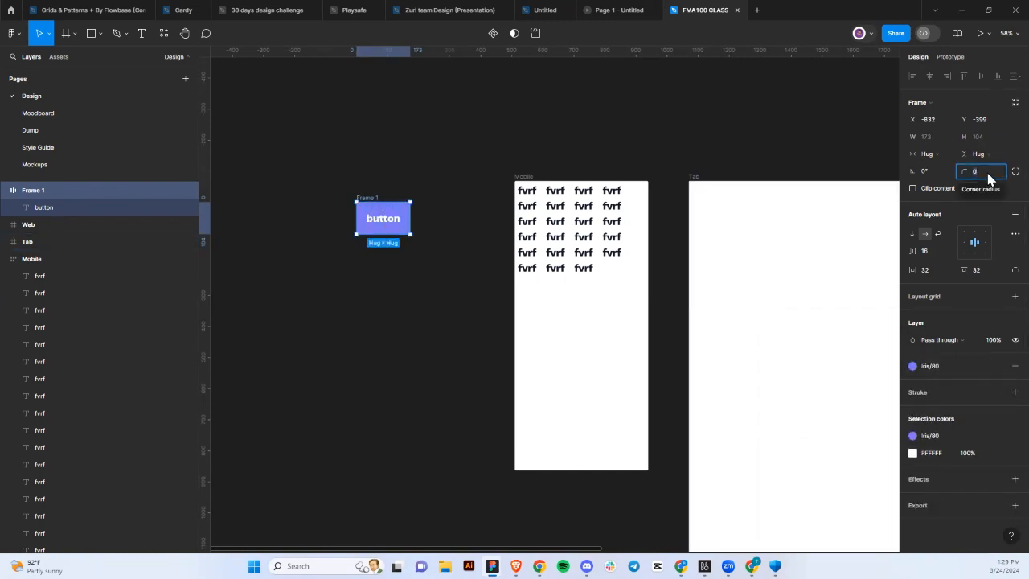
type("8")
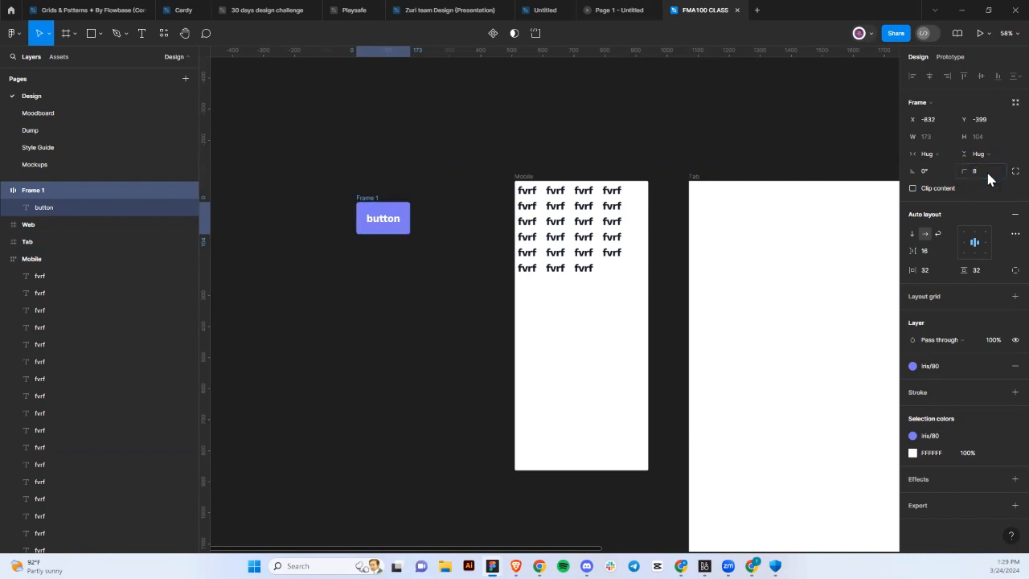
key("Return")
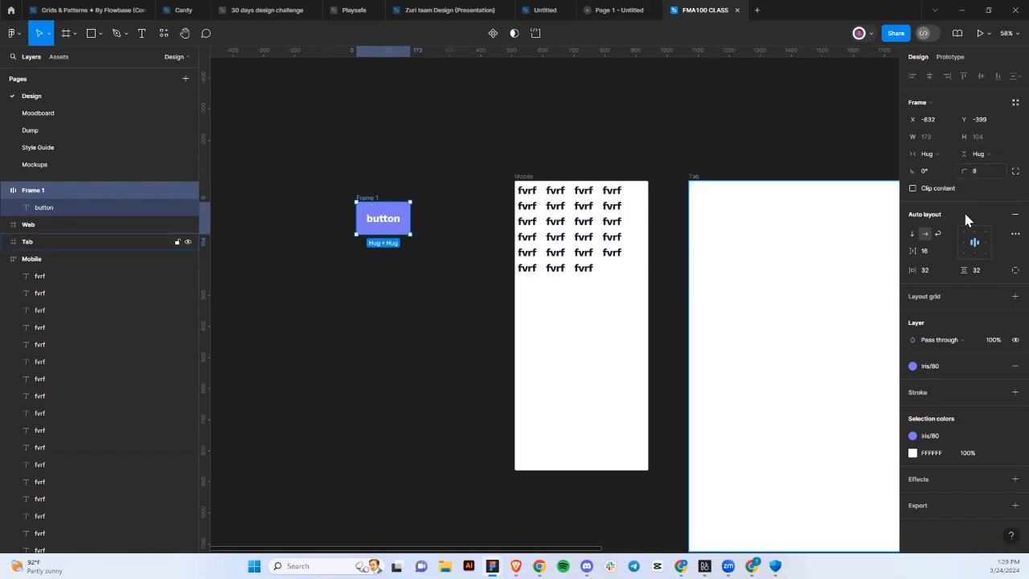
Add a 2 px logo 1 stroke to the button frame.
left_click(1014, 392)
left_click(998, 392)
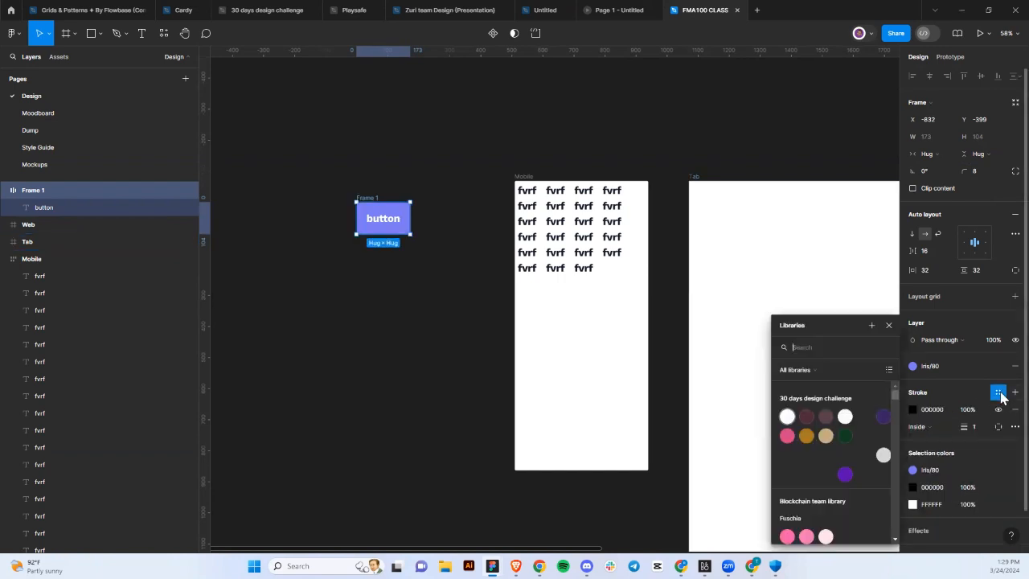
left_click(843, 417)
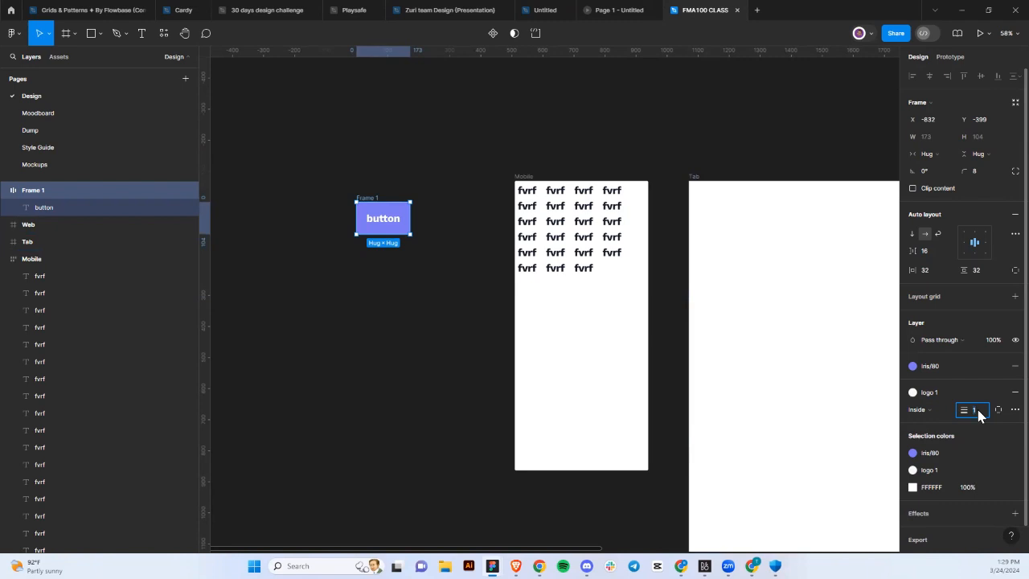
key("Return")
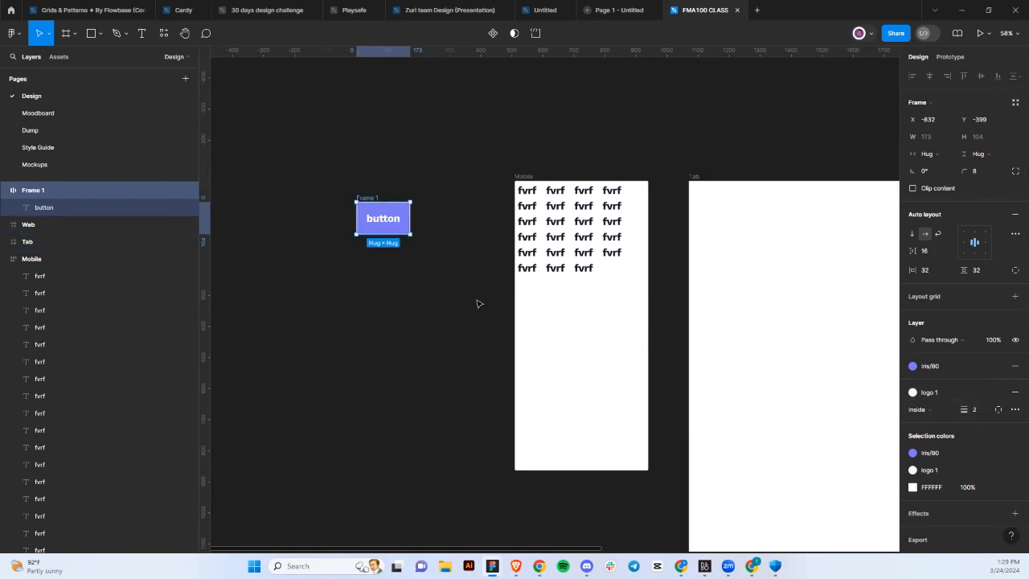
left_click(399, 307)
left_click_drag(383, 219, 312, 256)
key("ctrl+z")
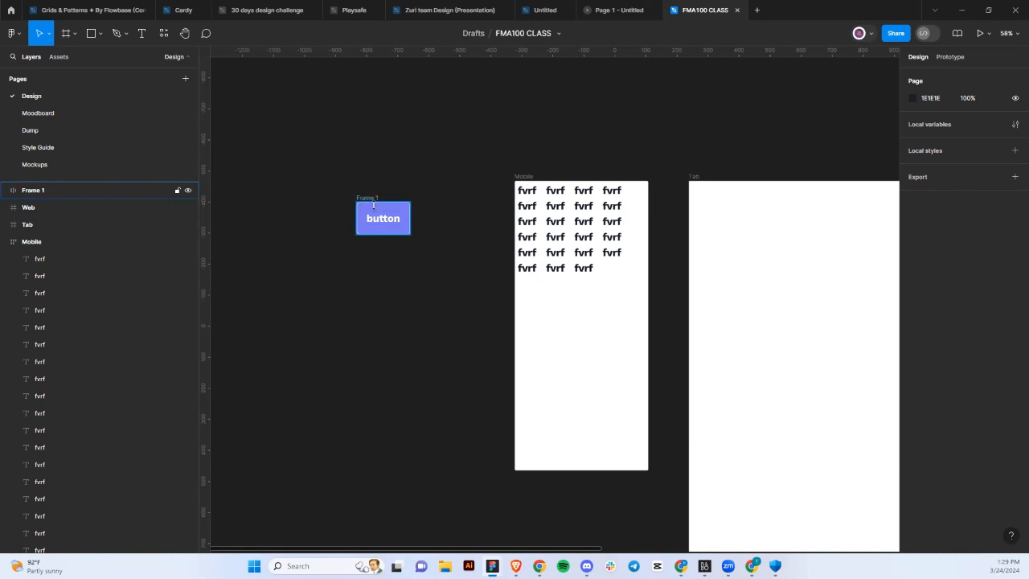
Duplicate the button text and move the copy below the button frame.
left_click(394, 218)
left_click_drag(360, 217, 389, 197)
key("ctrl+z")
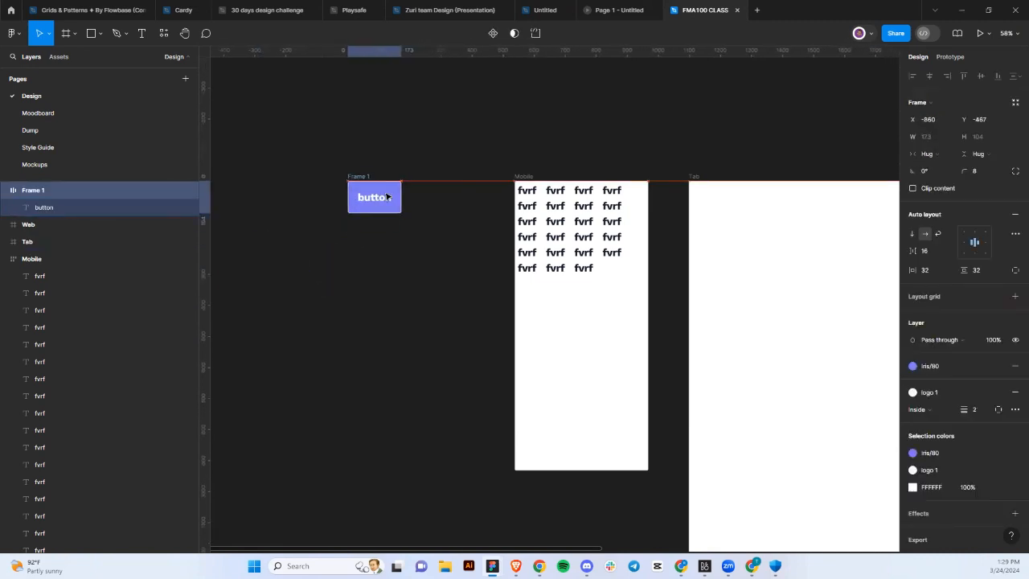
left_click(372, 206)
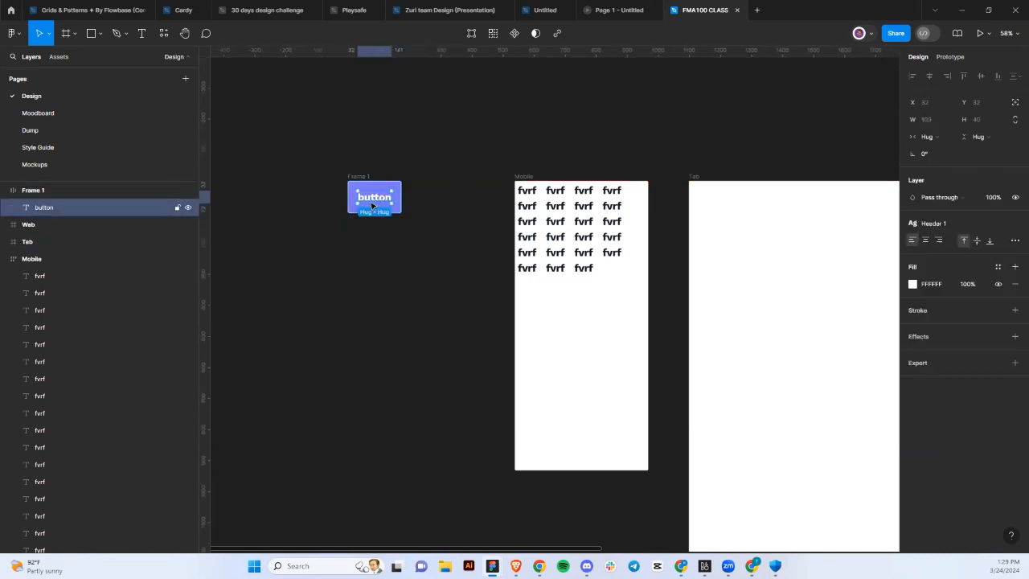
key("ctrl+d")
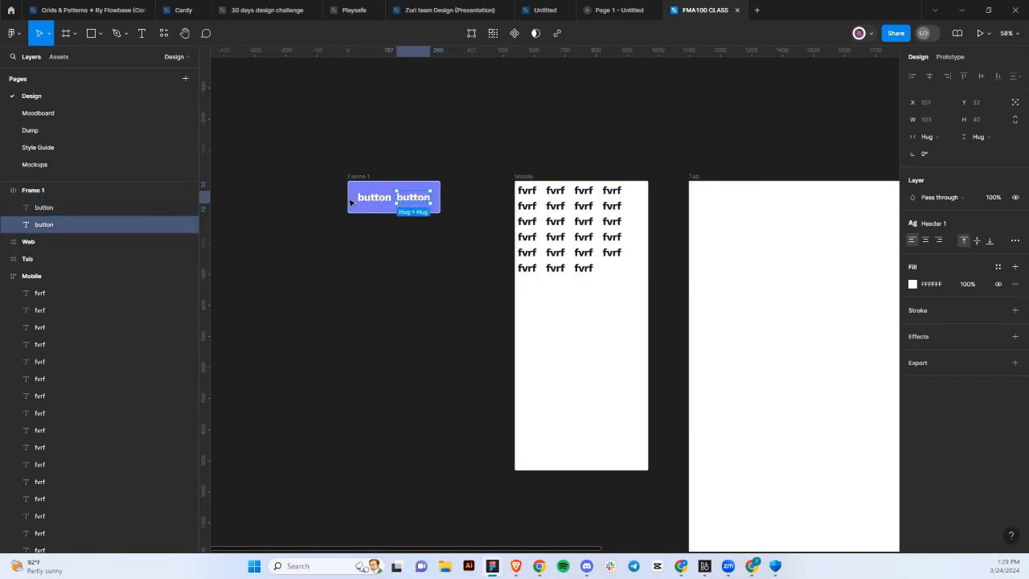
left_click_drag(414, 197, 381, 270)
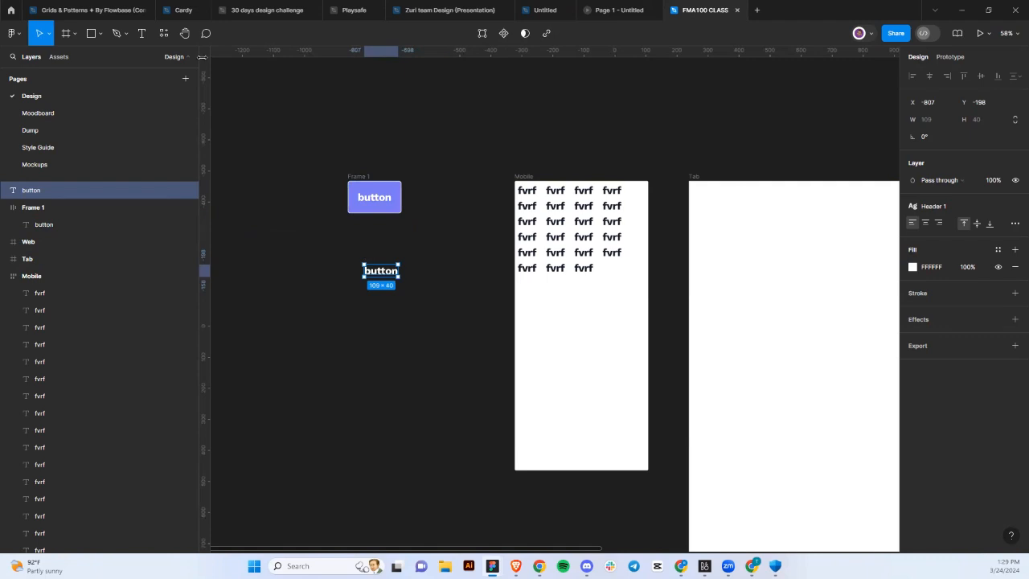
Draw a rectangle below and center the duplicate button text on top of it.
left_click(92, 36)
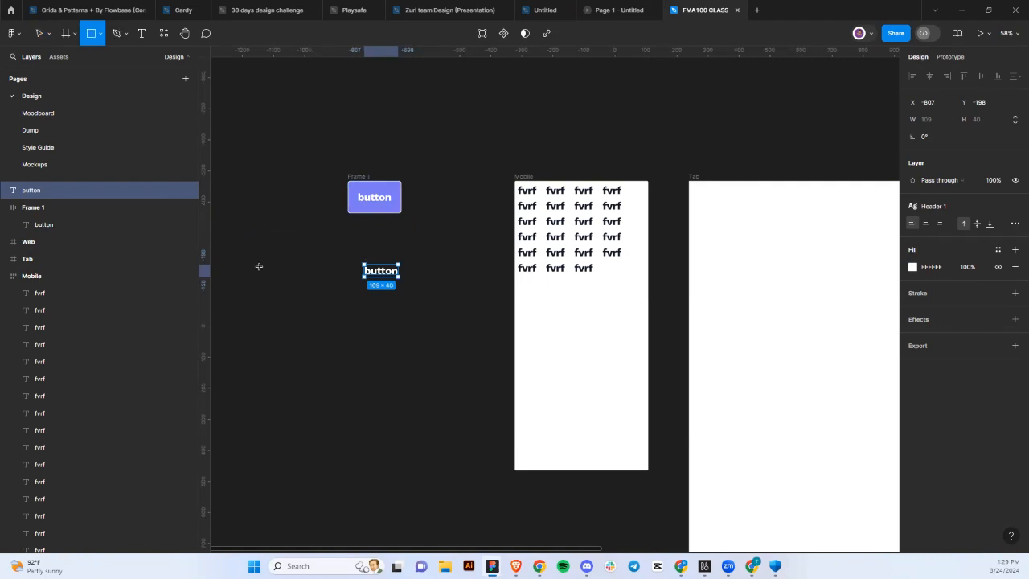
mouse_move(333, 305)
left_mouse_down()
mouse_move(414, 321)
mouse_move(397, 336)
left_mouse_up()
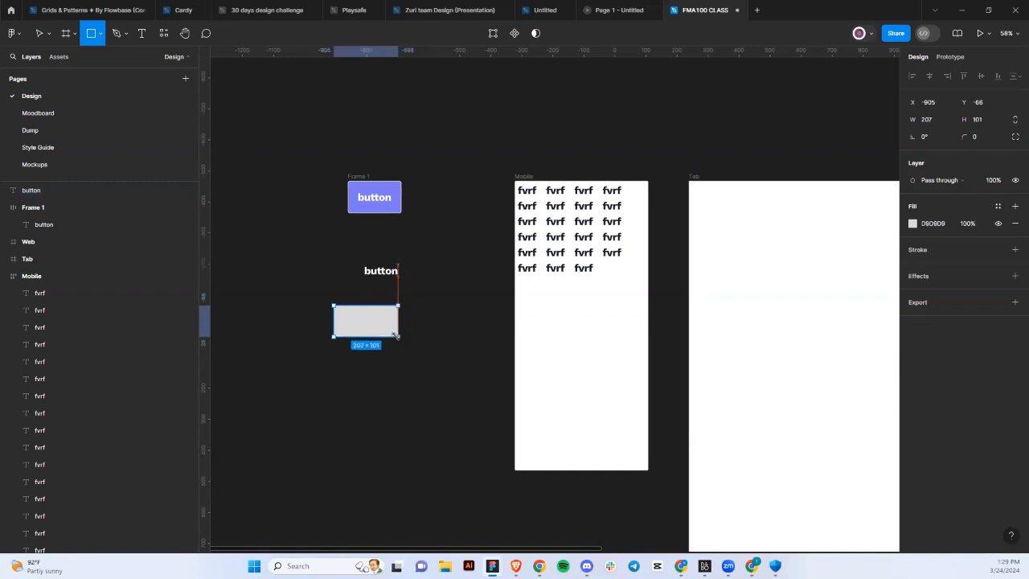
left_click(381, 271)
left_click_drag(382, 271, 367, 324)
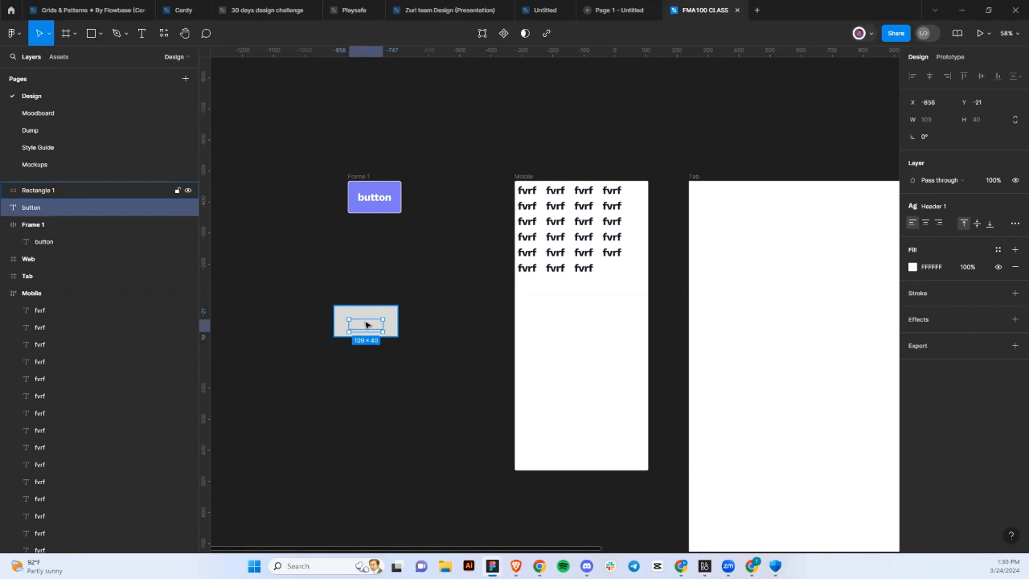
key("ctrl+]")
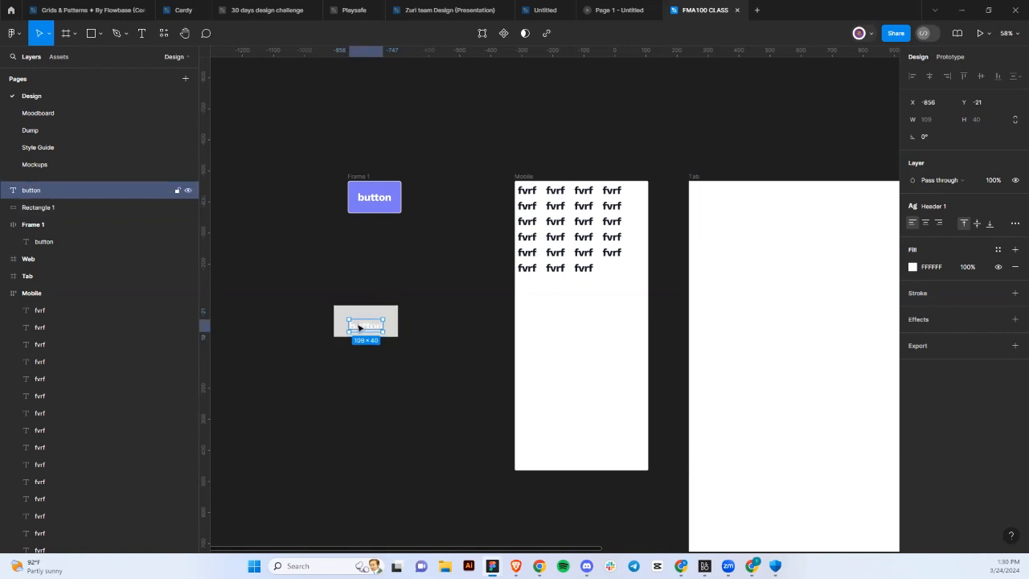
left_click_drag(360, 326, 372, 328)
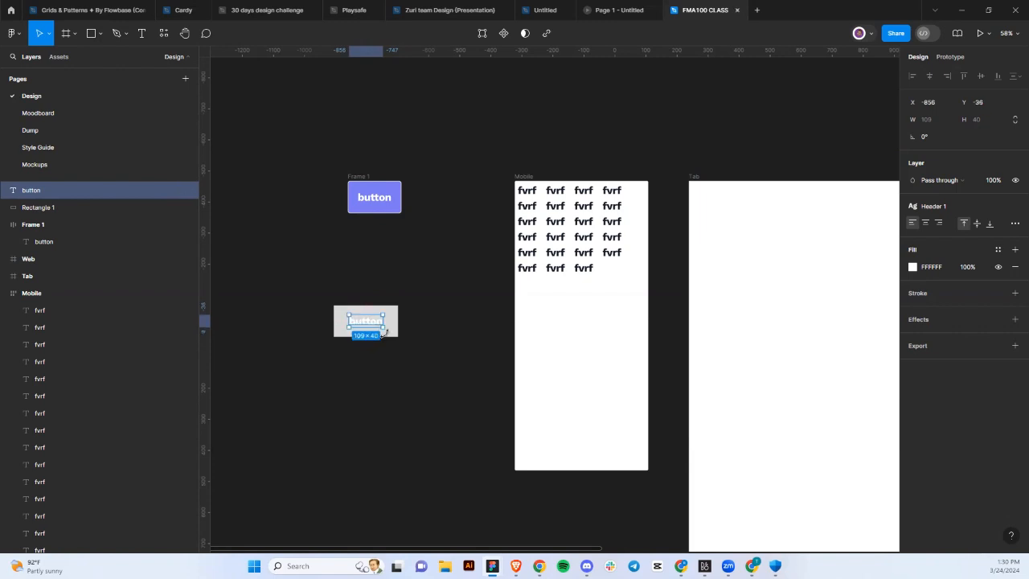
left_click(398, 332)
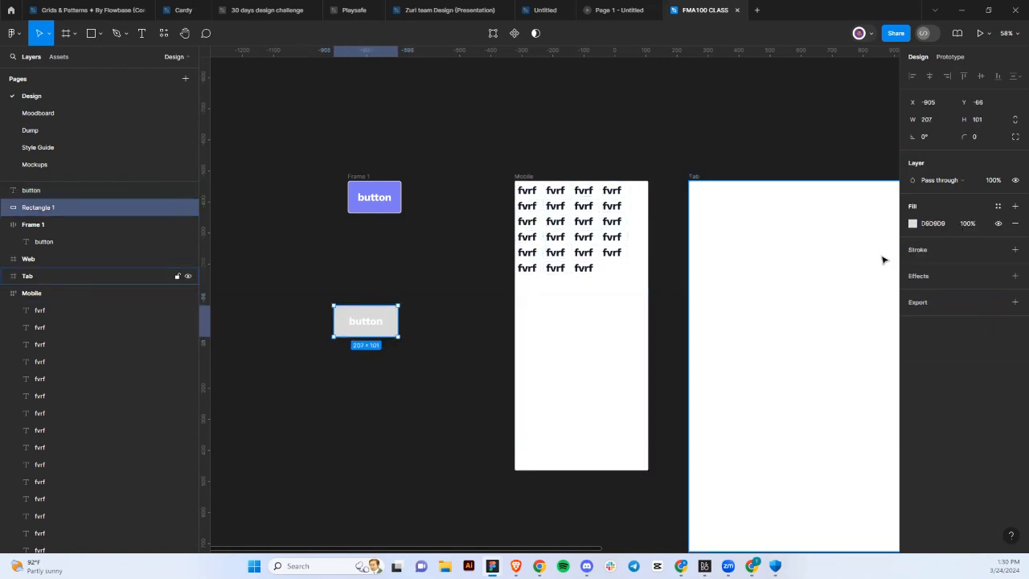
Fill the rectangle with the Iris/100 colour style.
left_click(996, 207)
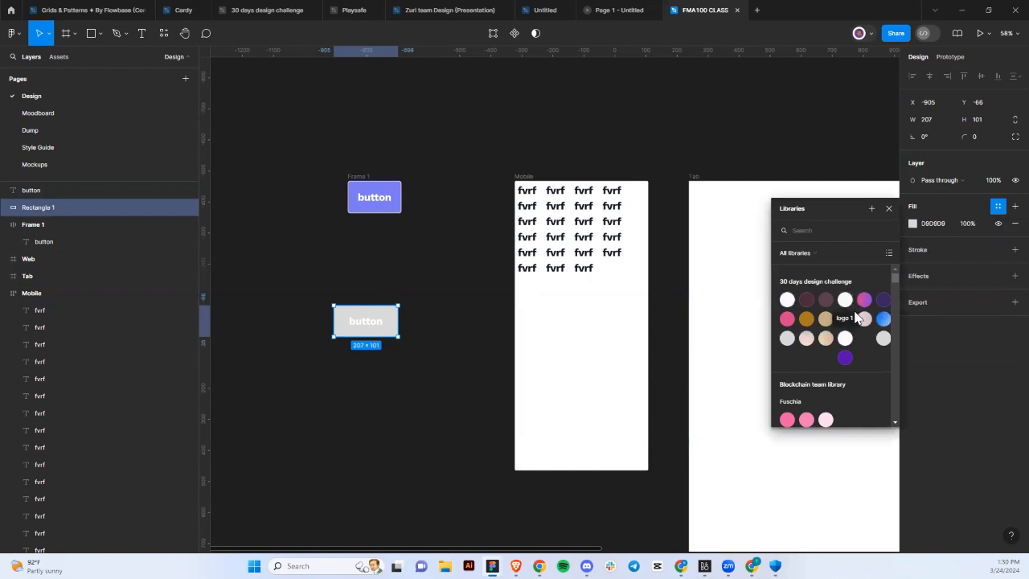
scroll(833, 357, "down", 4)
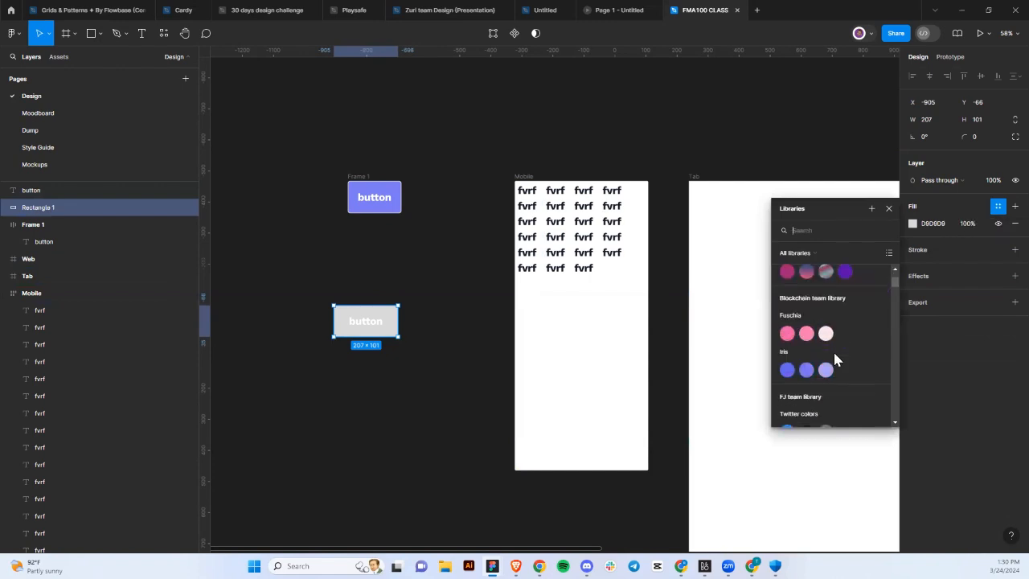
left_click(786, 369)
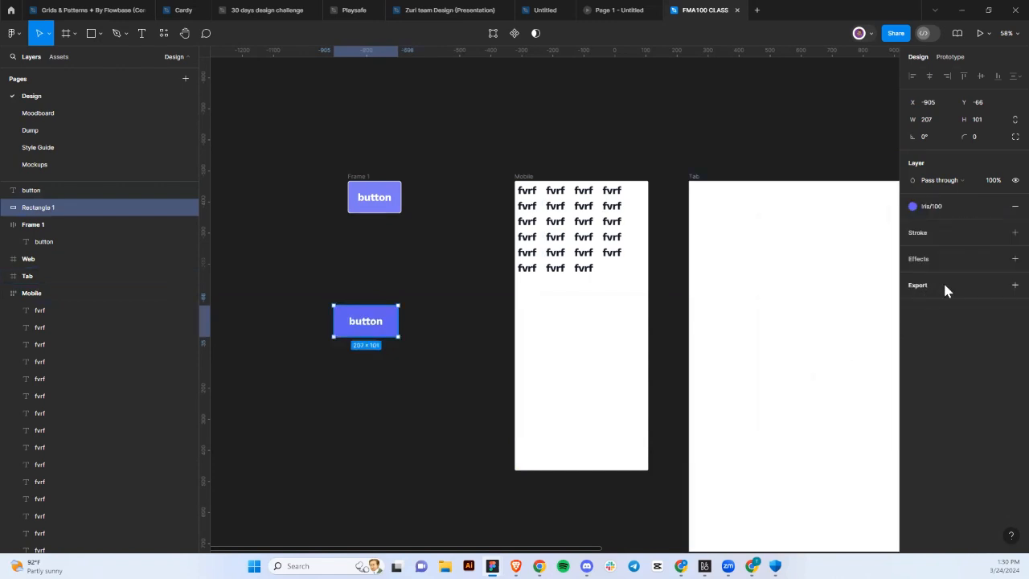
Give the rectangle a 2 px logo 1 stroke and corner radius 8.
left_click(1015, 232)
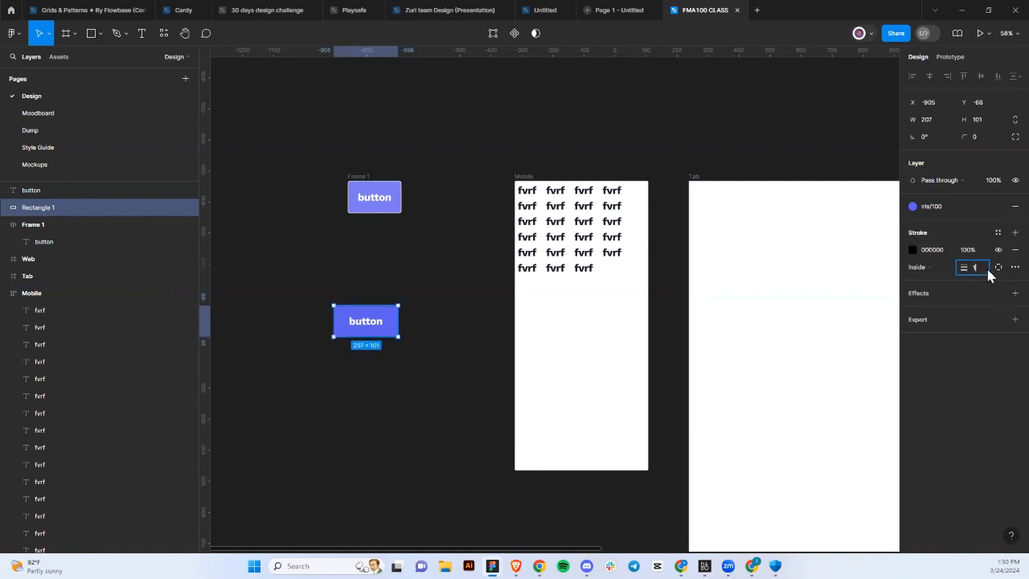
type("2")
key("Return")
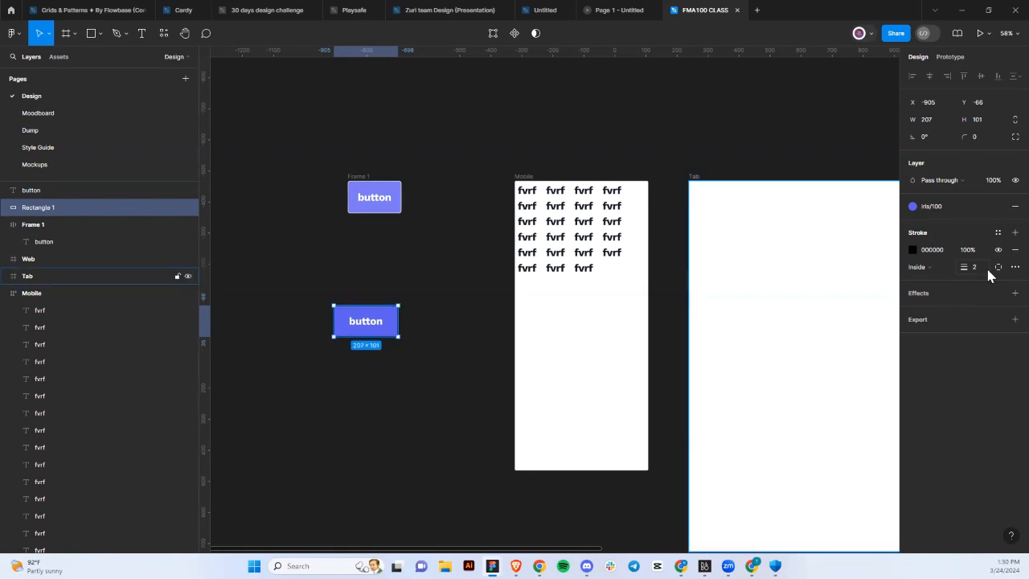
left_click(999, 233)
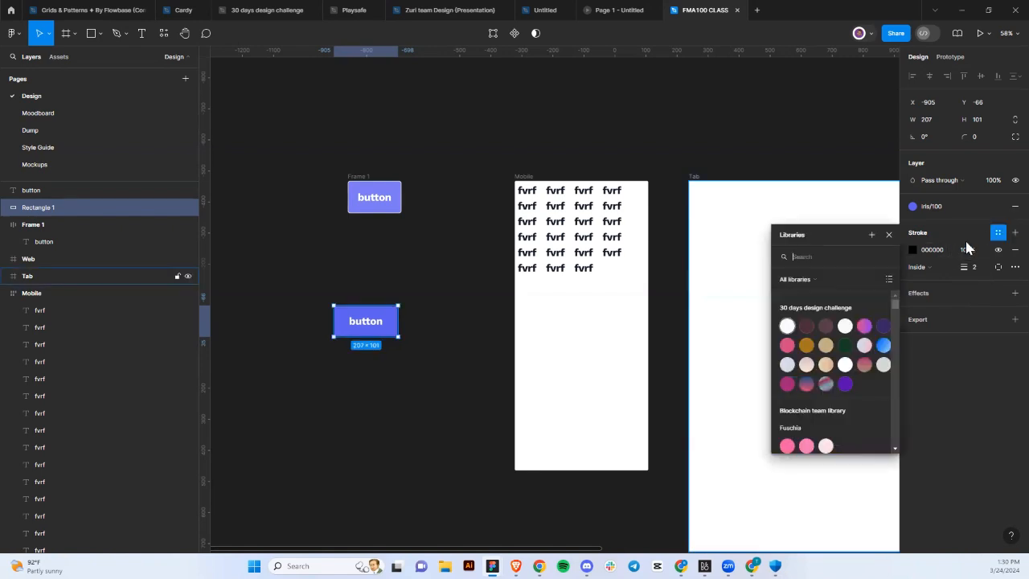
left_click(845, 328)
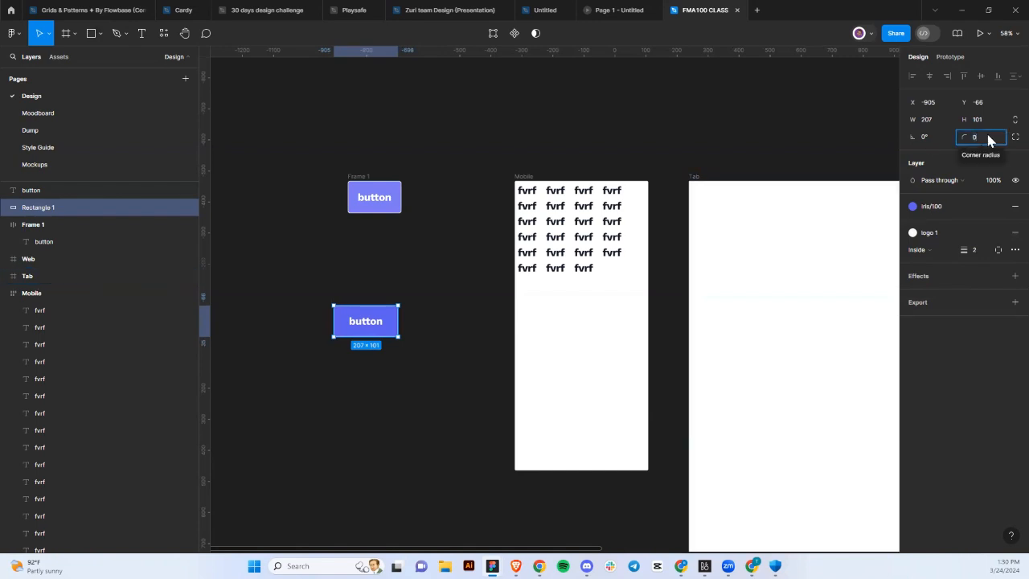
type("8")
key("Return")
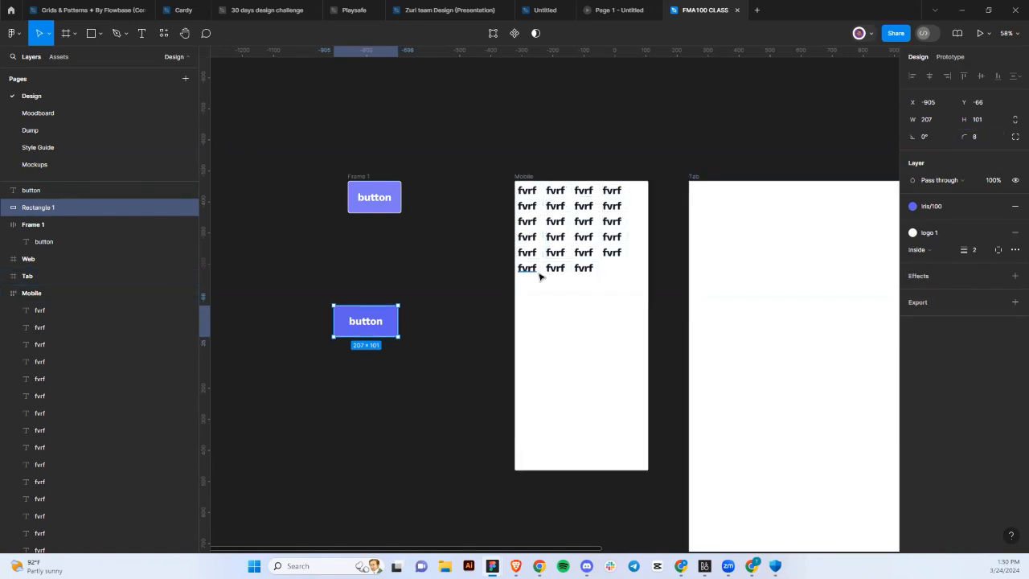
left_click(426, 366)
Group the lower button's text and rectangle as Group 1, then shift it right and up.
left_click_drag(307, 289, 416, 355)
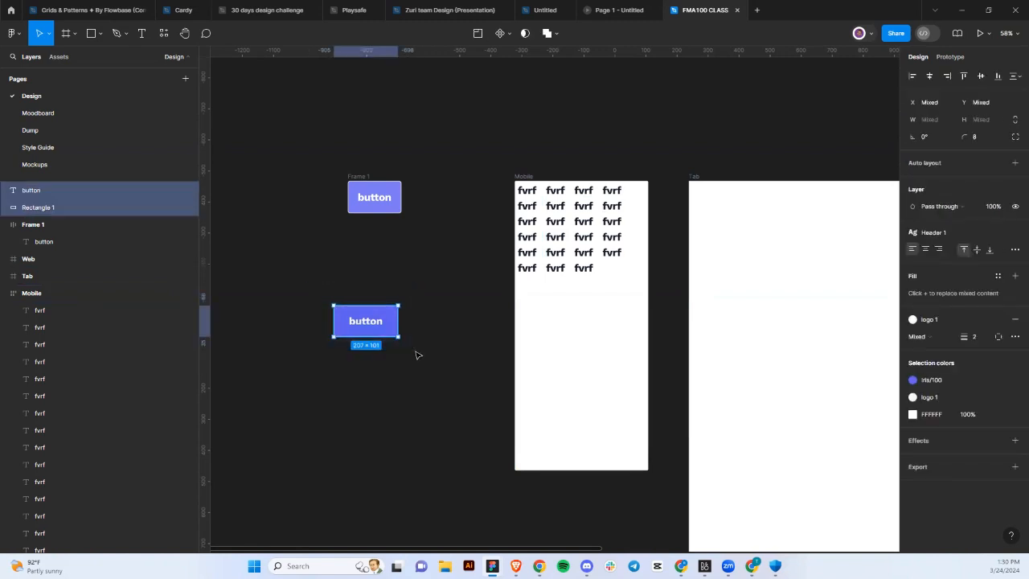
right_click(378, 322)
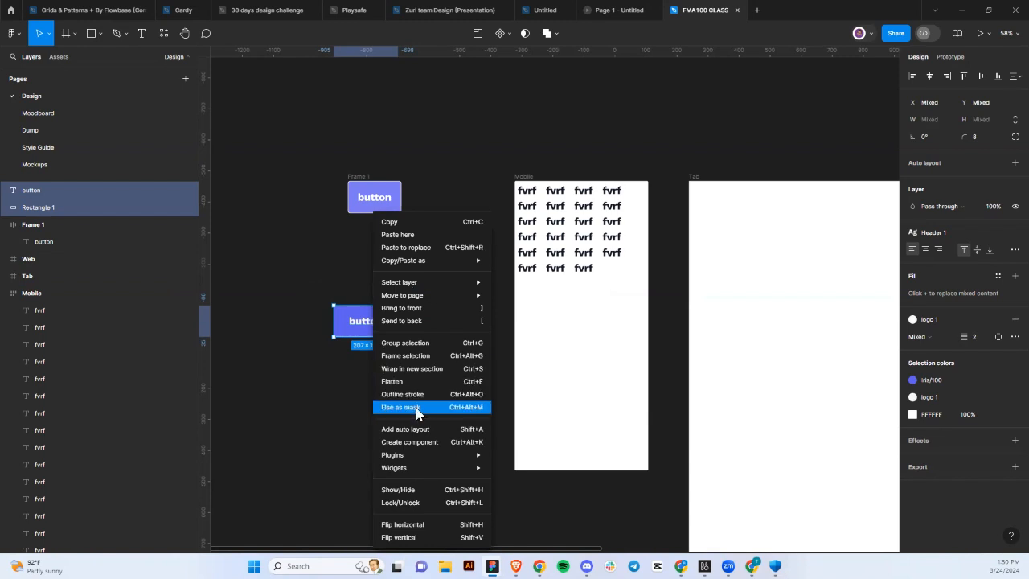
left_click(430, 349)
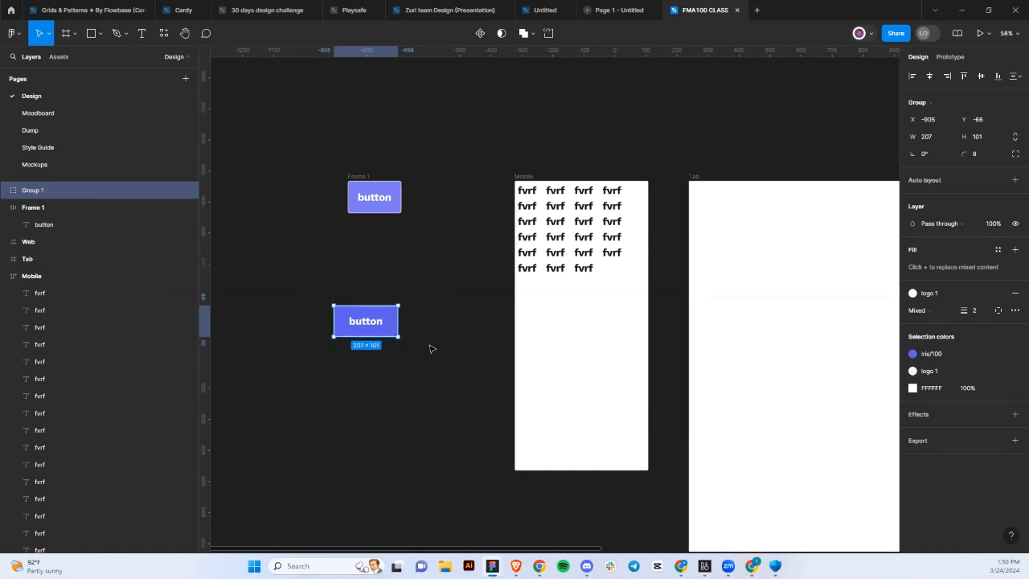
left_click_drag(375, 332, 397, 320)
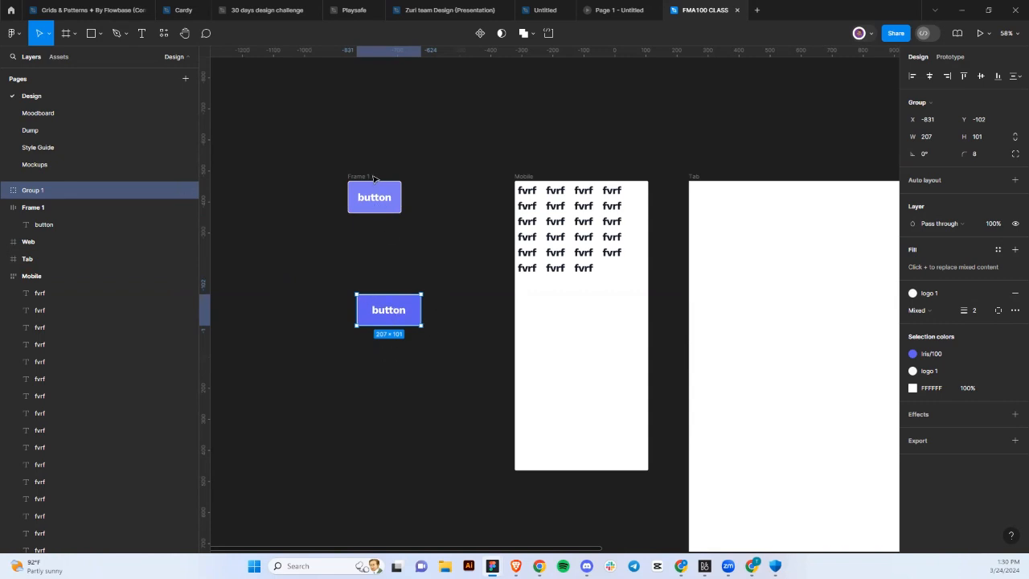
left_click_drag(361, 180, 371, 194)
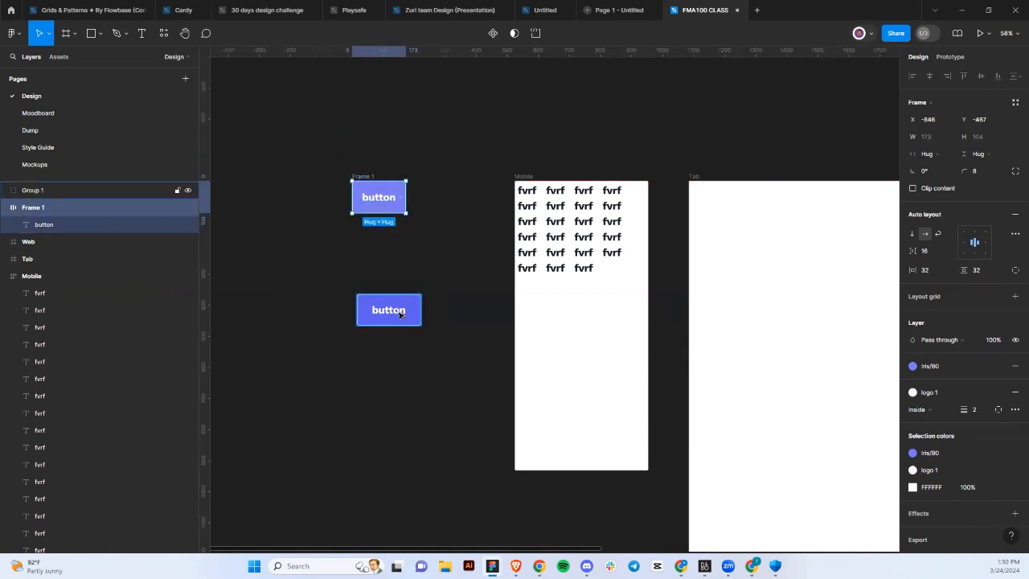
Drag Group 1's rectangle down-left away from its text, then nudge the group right.
left_click(396, 312)
double_click(396, 313)
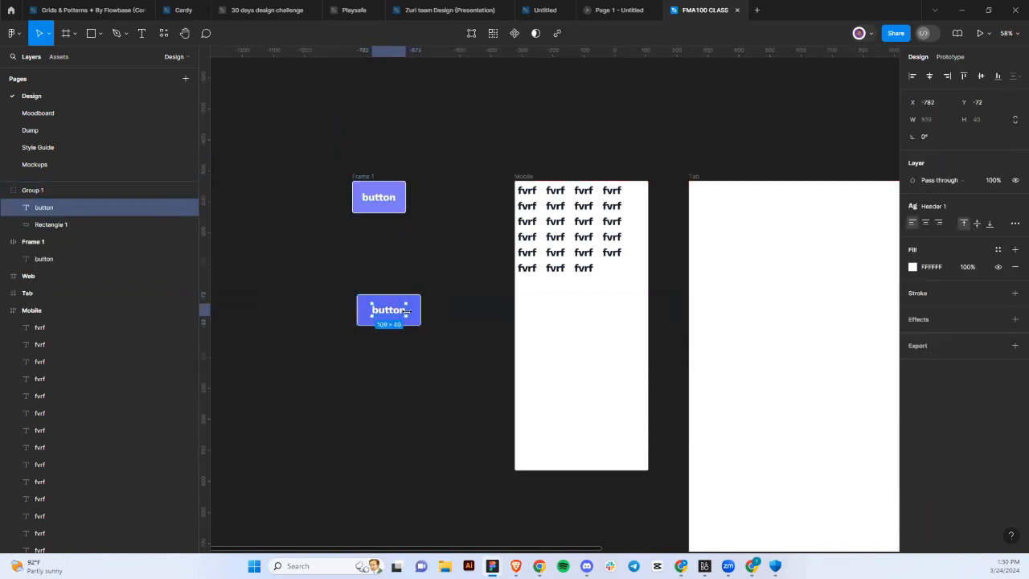
left_click(416, 319)
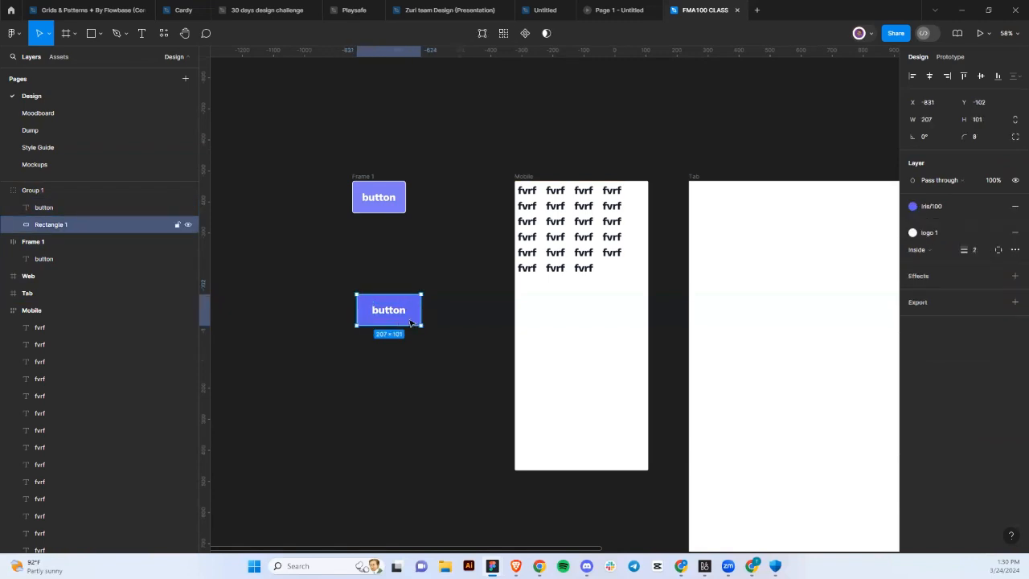
left_click_drag(417, 316, 302, 424)
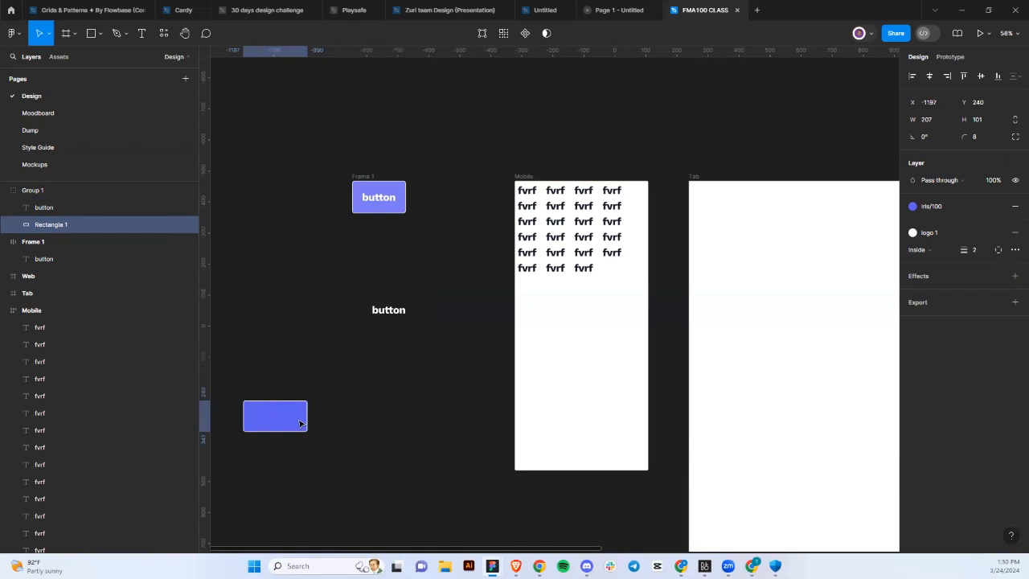
left_click(382, 316)
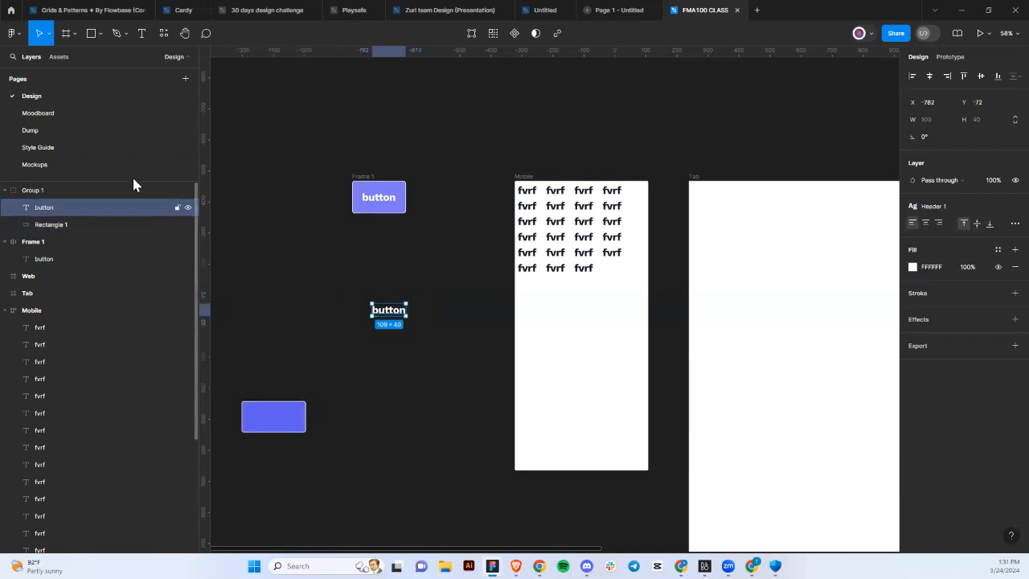
left_click(114, 193)
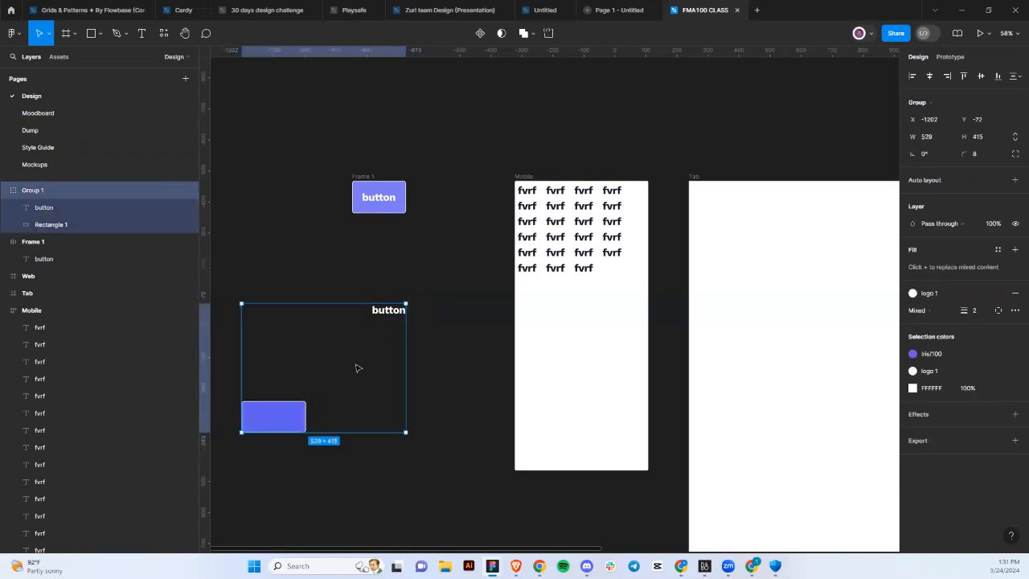
mouse_move(359, 369)
left_mouse_down()
mouse_move(357, 358)
mouse_move(374, 367)
left_mouse_up()
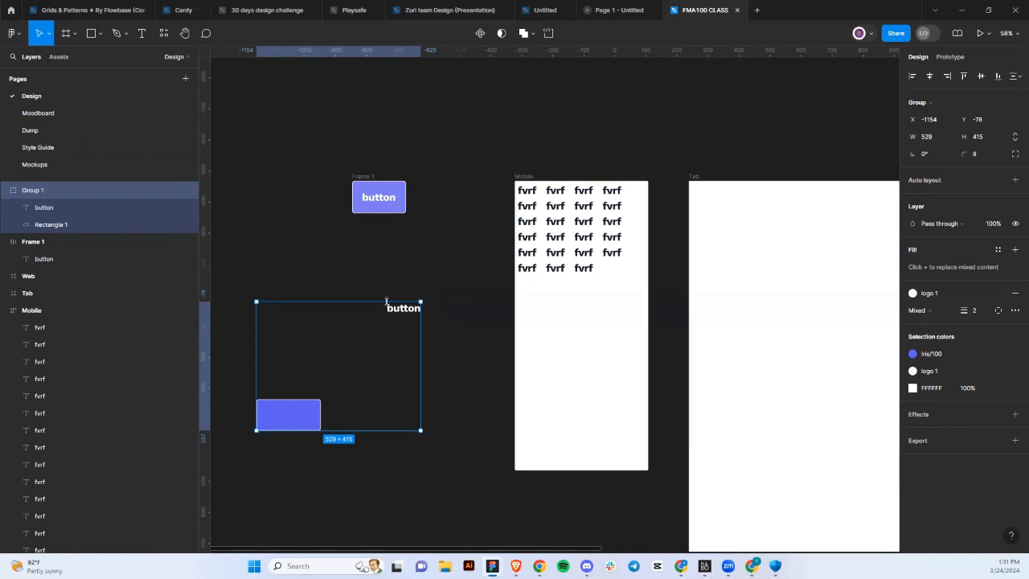
left_click(360, 175)
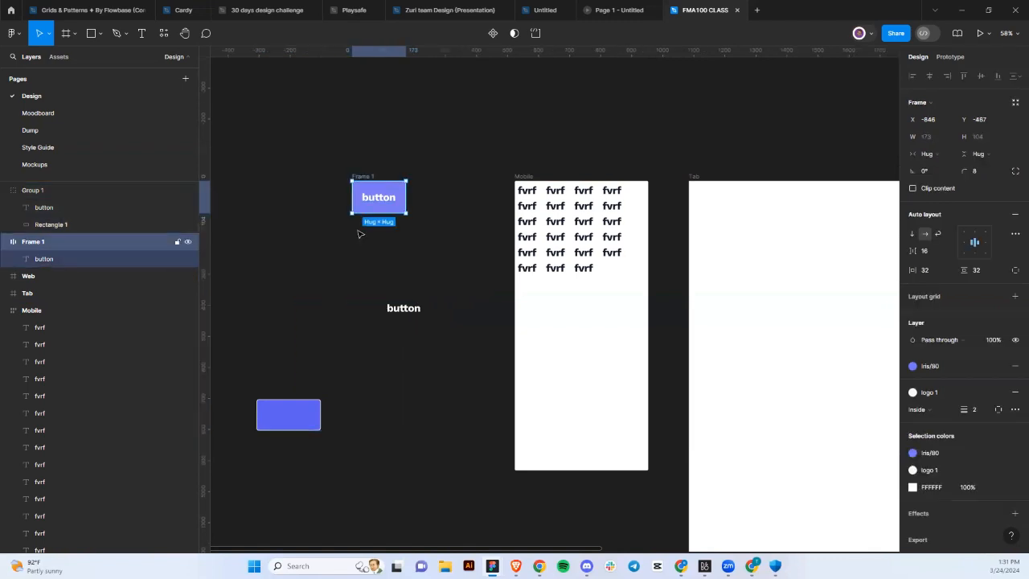
left_click(408, 309)
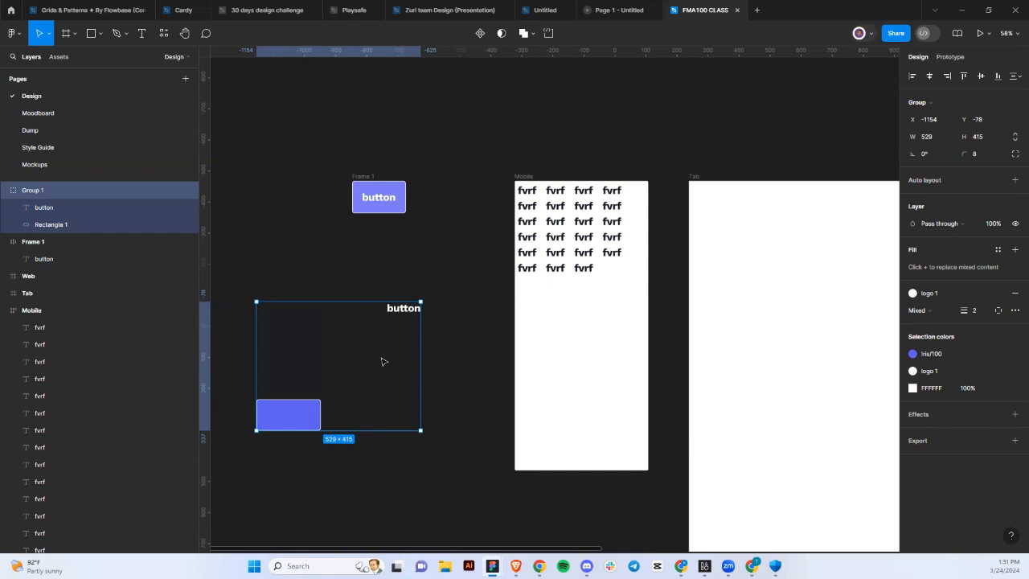
Convert Group 1 to an auto-layout frame and delete its rectangle.
key("shift+a")
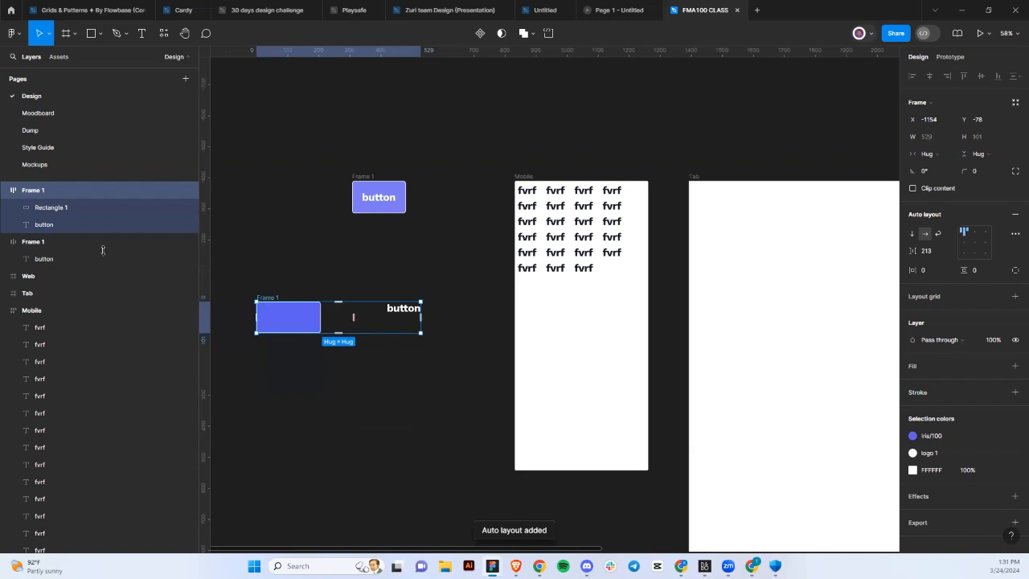
left_click(44, 215)
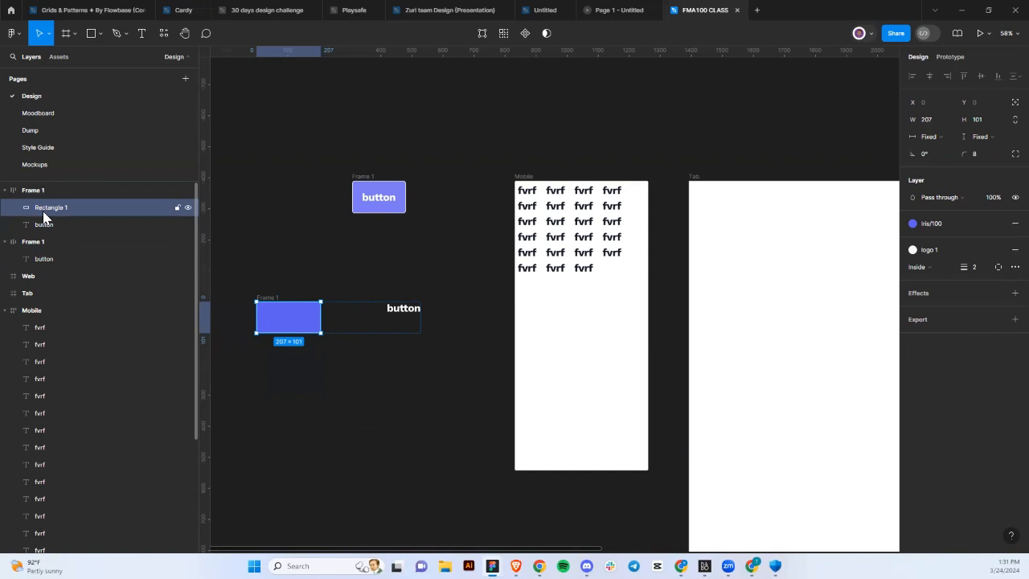
key("Delete")
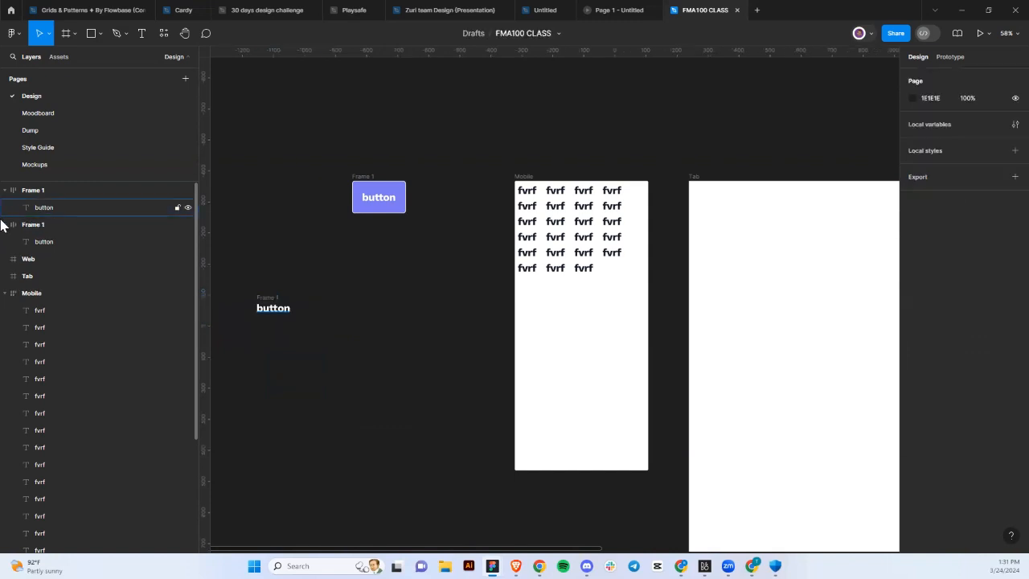
Fill the lower button frame with Iris/100 and place it beneath the upper button.
left_click(267, 303)
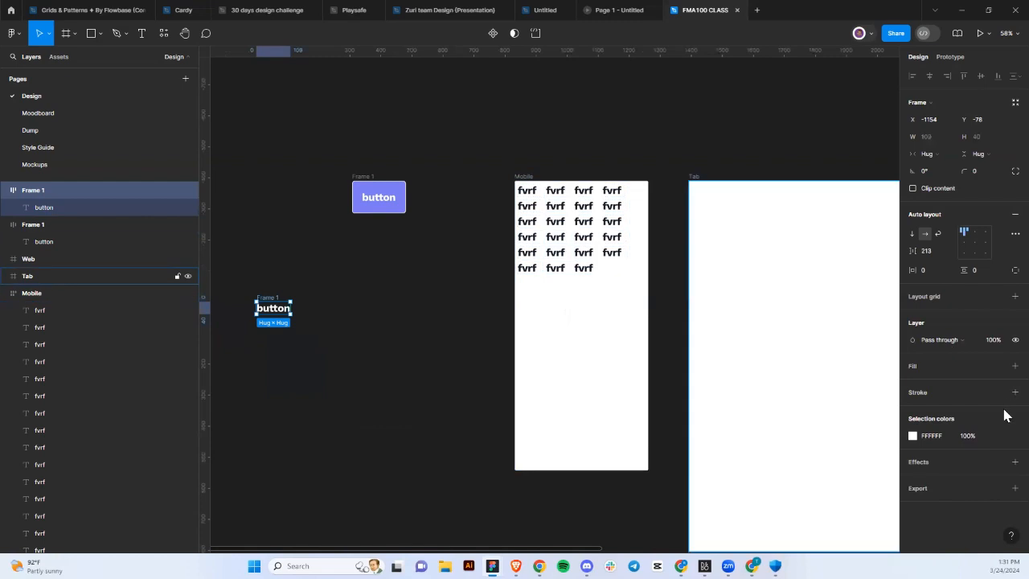
left_click(1006, 366)
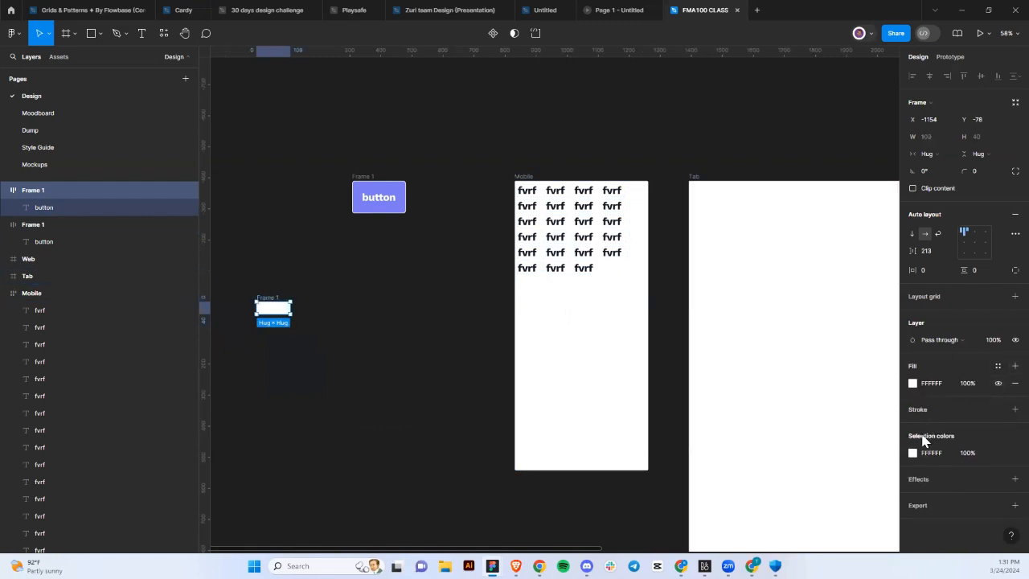
key("ctrl+z")
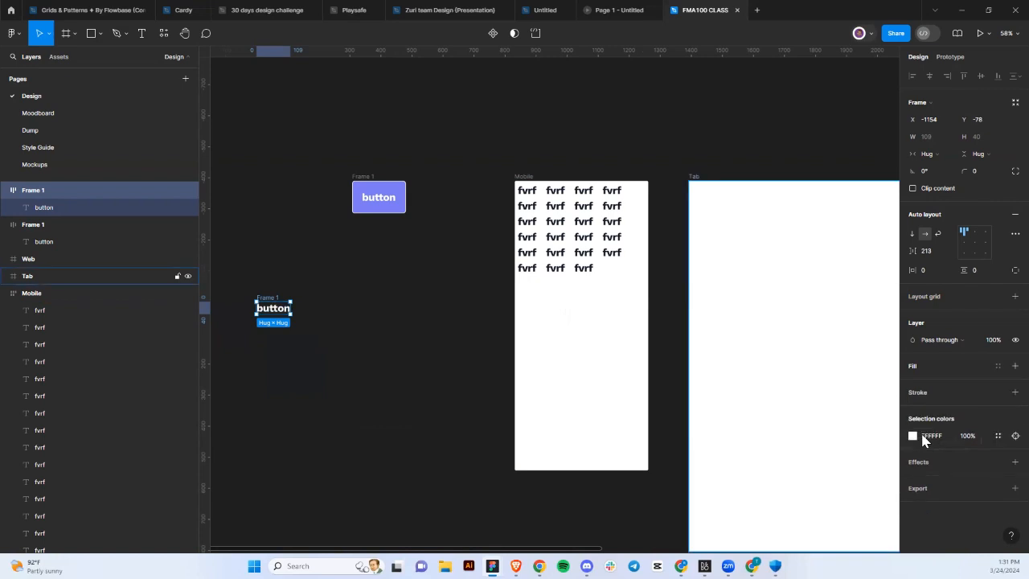
left_click(997, 366)
scroll(816, 482, "down", 2)
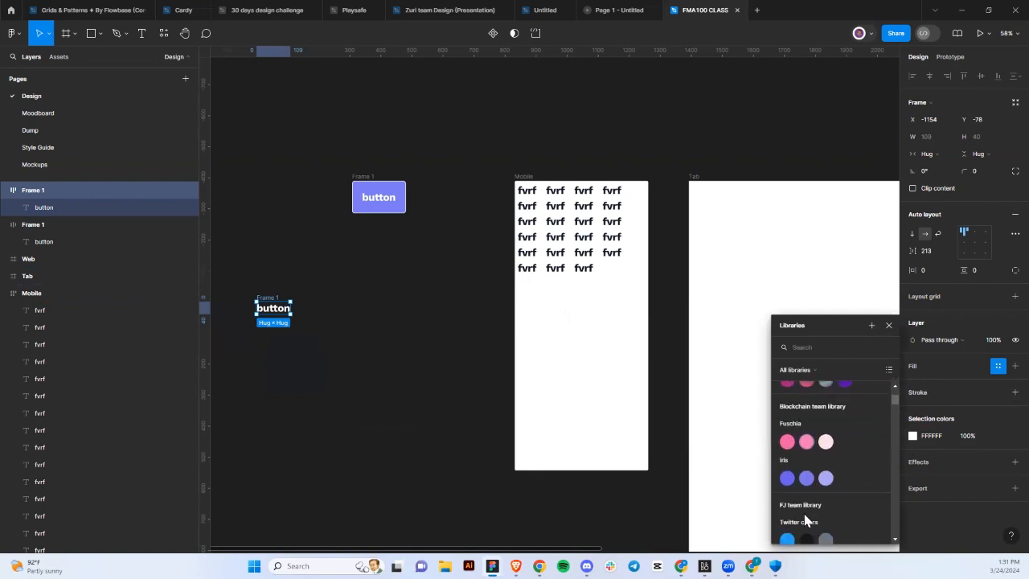
key("Escape")
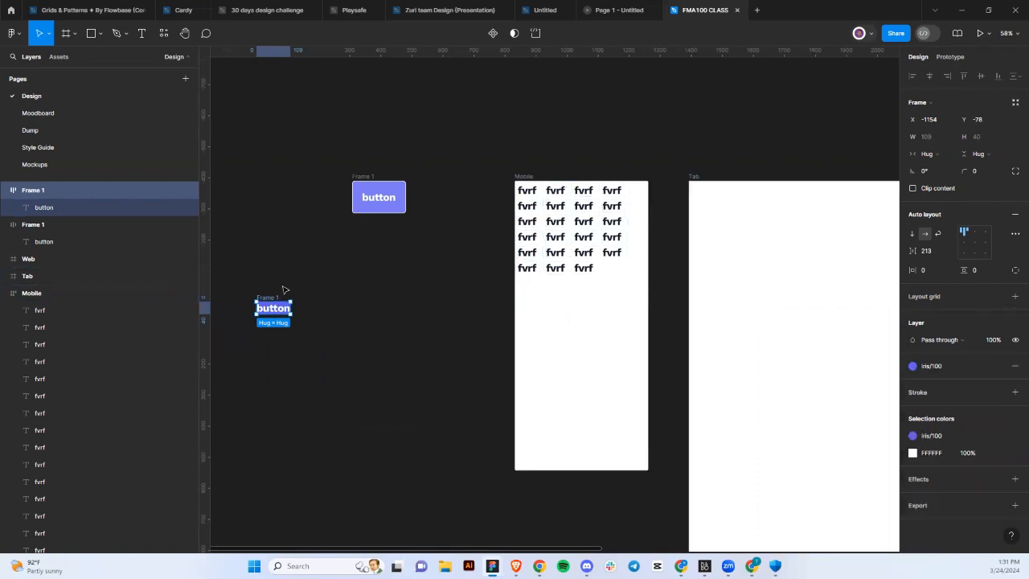
double_click(258, 308)
left_click(263, 296)
left_click_drag(269, 305, 357, 267)
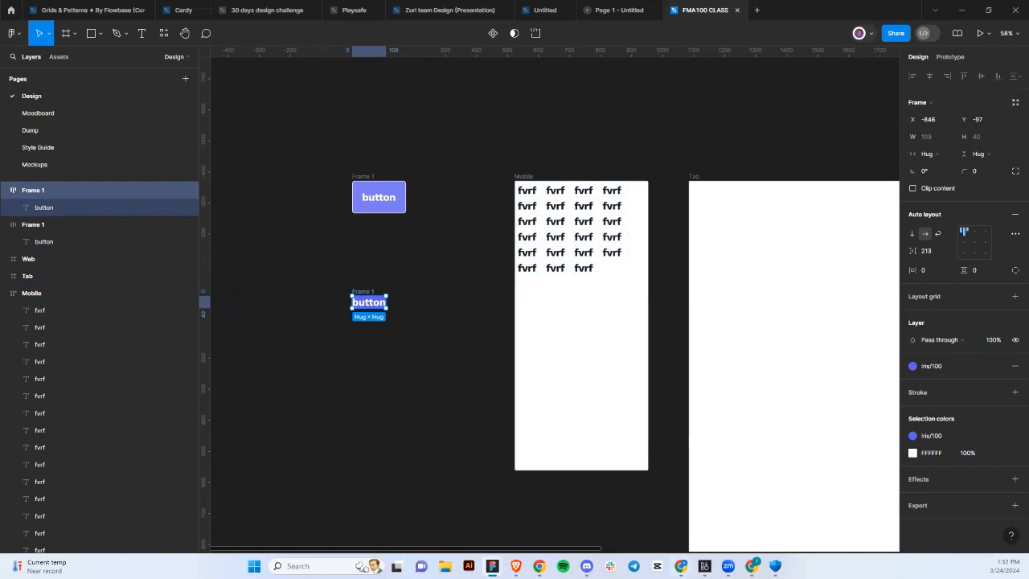
Delete both leftover Frame 1 button frames.
mouse_move(751, 566)
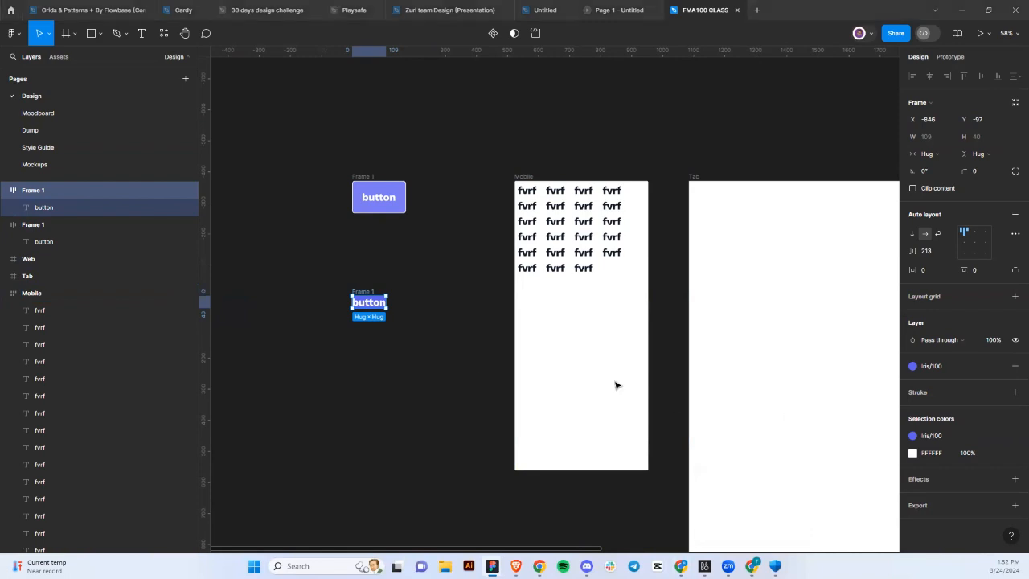
left_click(468, 372)
scroll(360, 197, "down", 2)
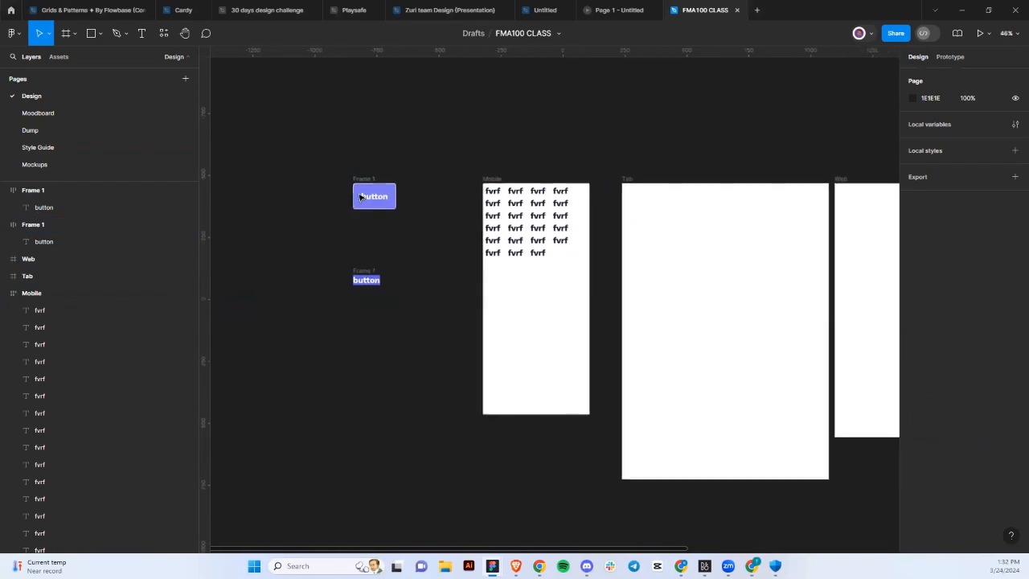
left_click_drag(328, 166, 451, 393)
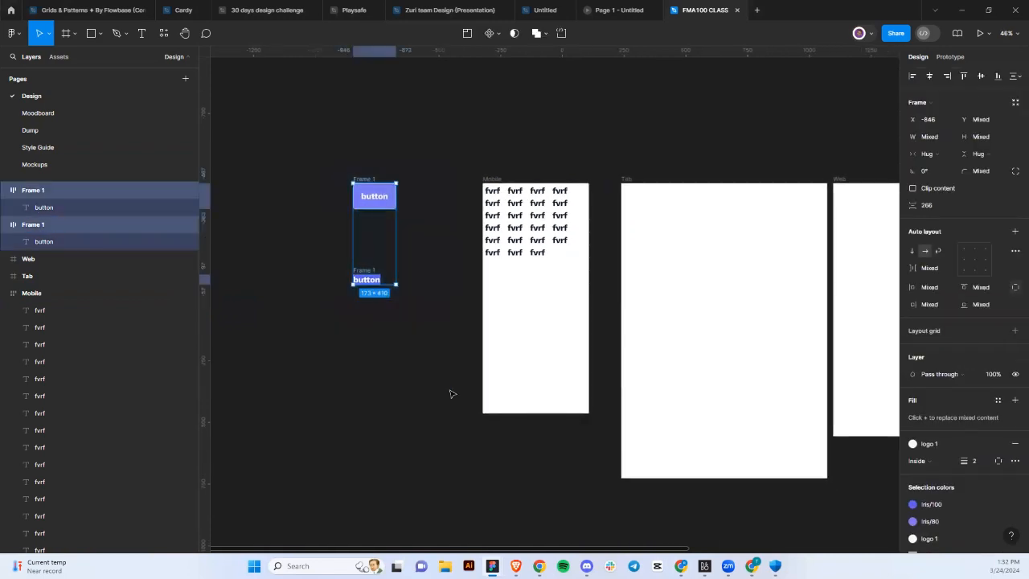
key("Delete")
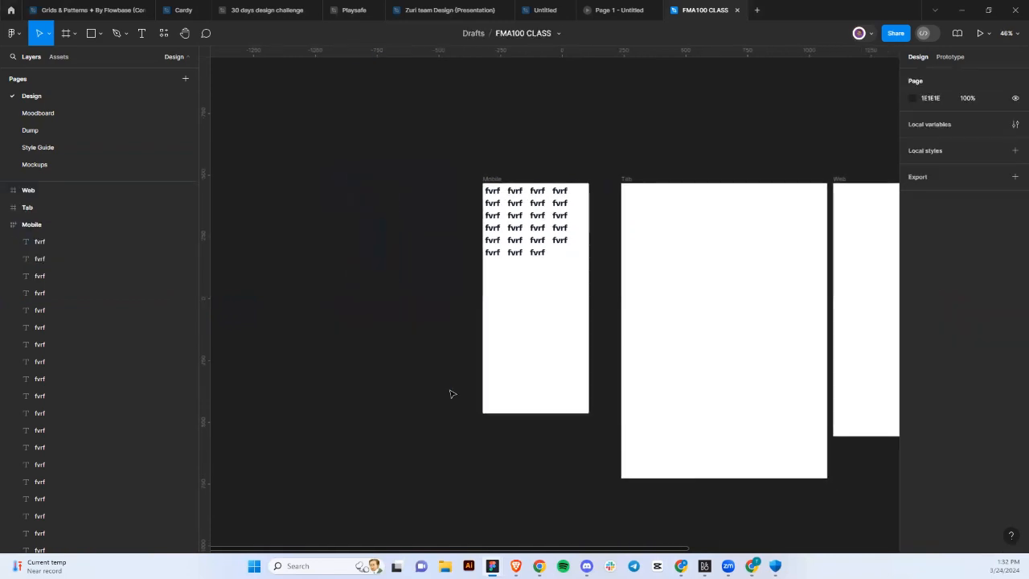
Select all fvrf texts inside the Mobile frame and delete them.
left_click(513, 228)
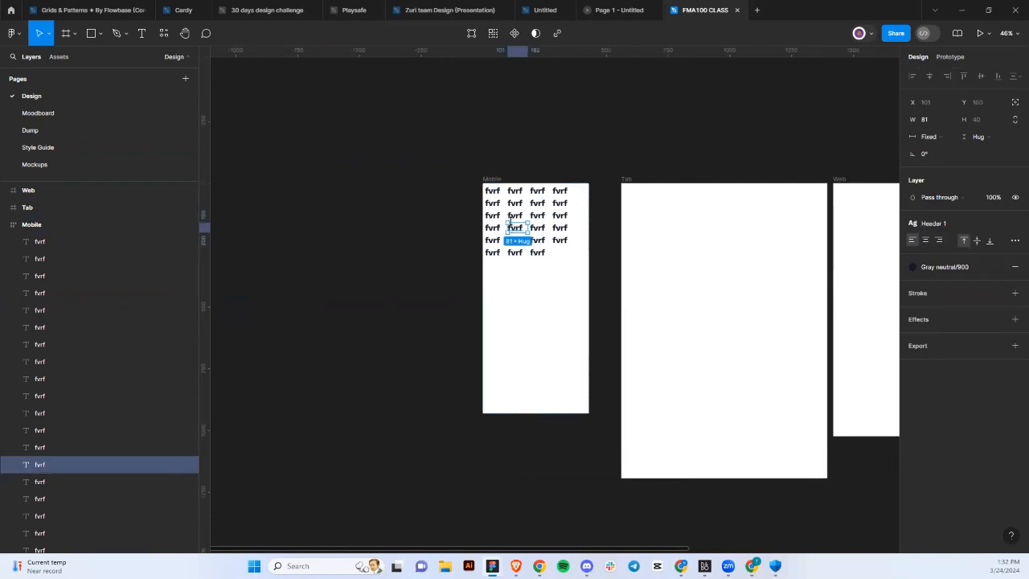
key("f")
left_click(498, 183)
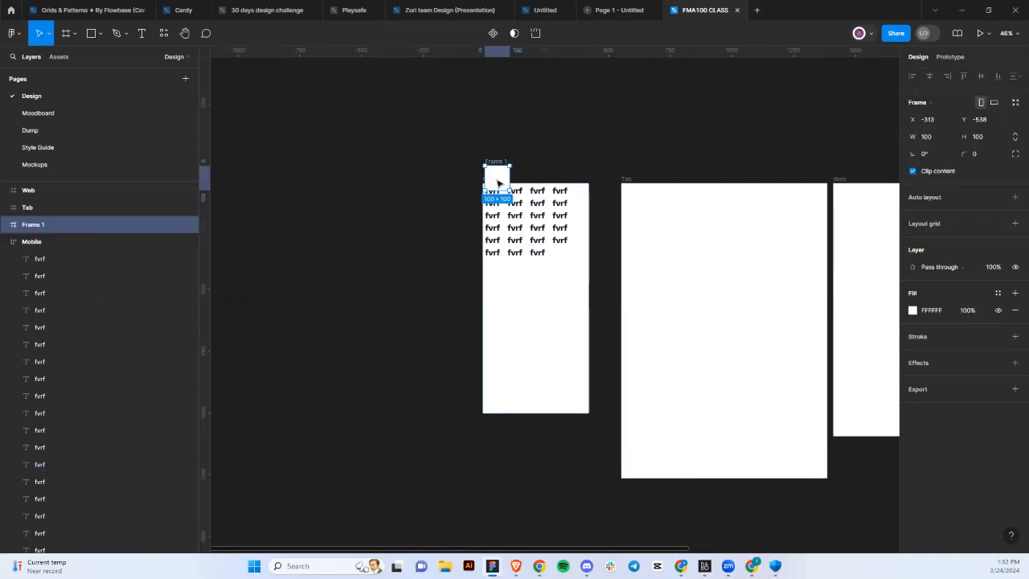
key("ctrl+z")
left_click(492, 179)
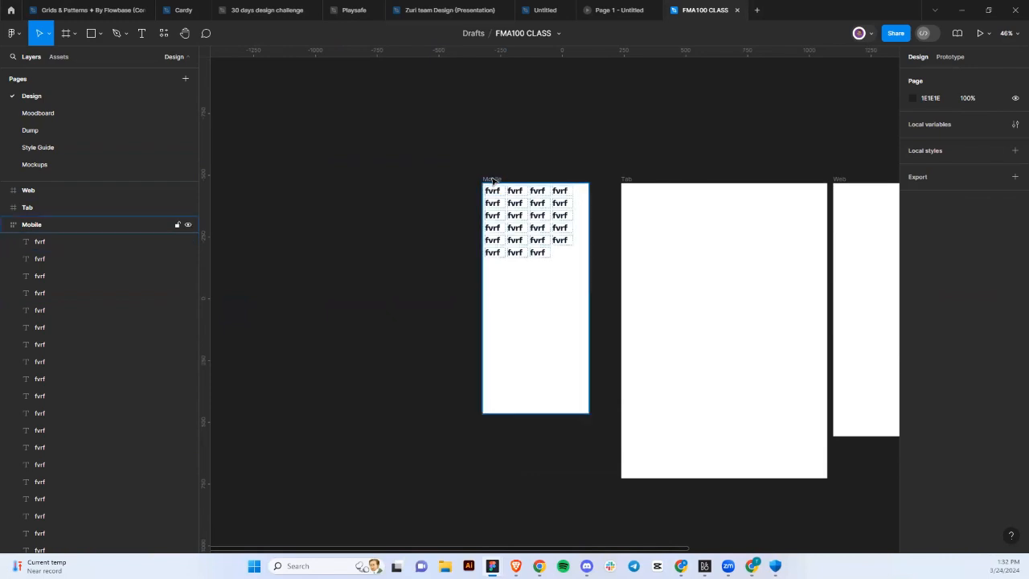
key("Return")
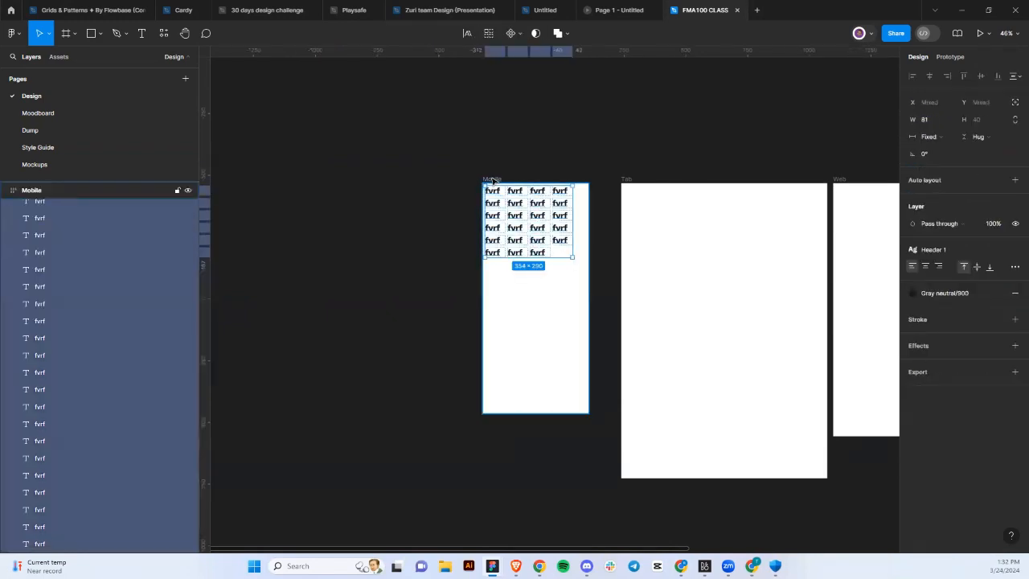
key("Delete")
scroll(493, 266, "down", 2)
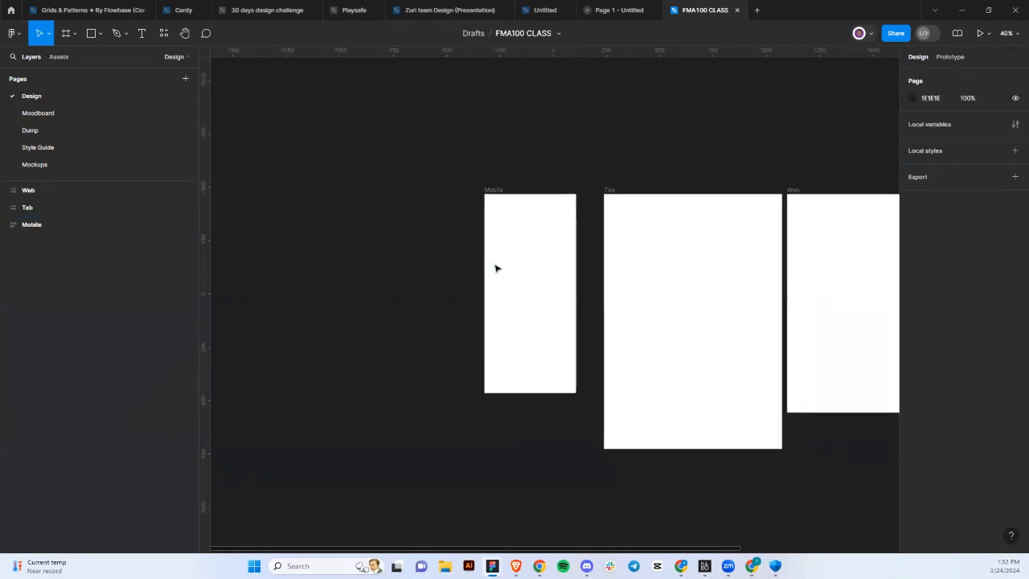
scroll(496, 269, "right", 3)
Shift the Tab frame left to X 186, evenly between Mobile and Web.
scroll(495, 266, "right", 2)
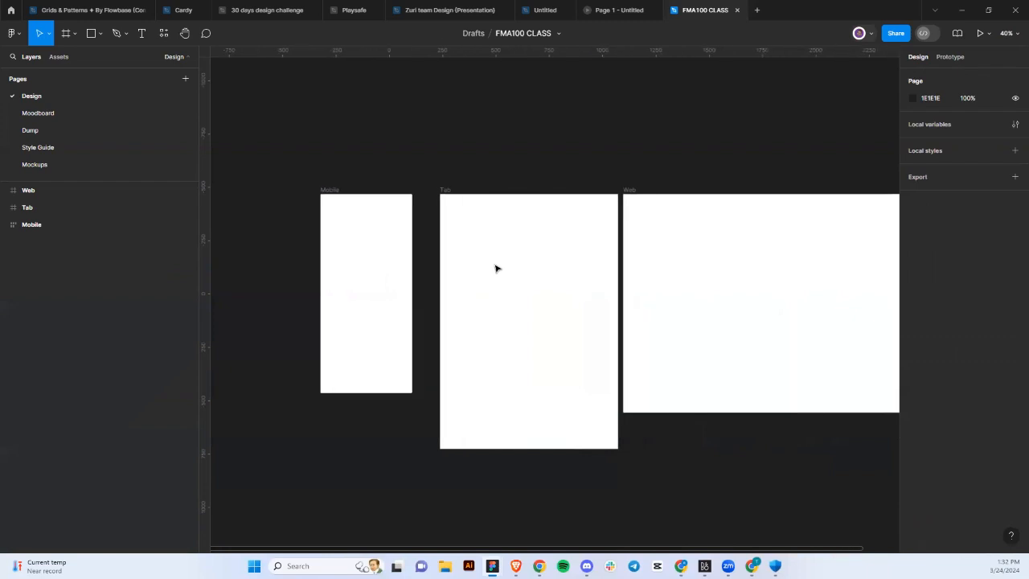
left_click(449, 193)
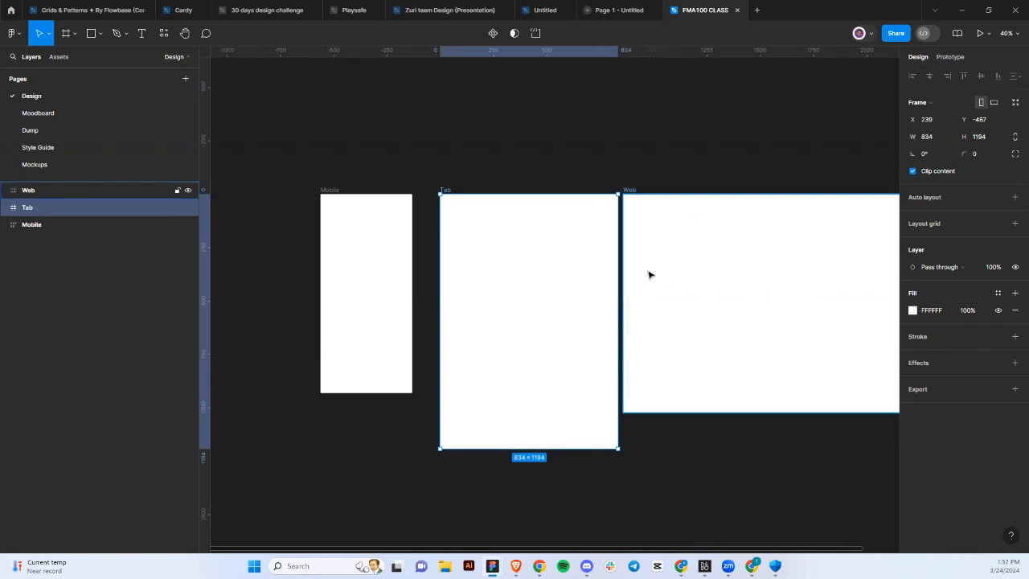
left_click_drag(543, 276, 535, 275)
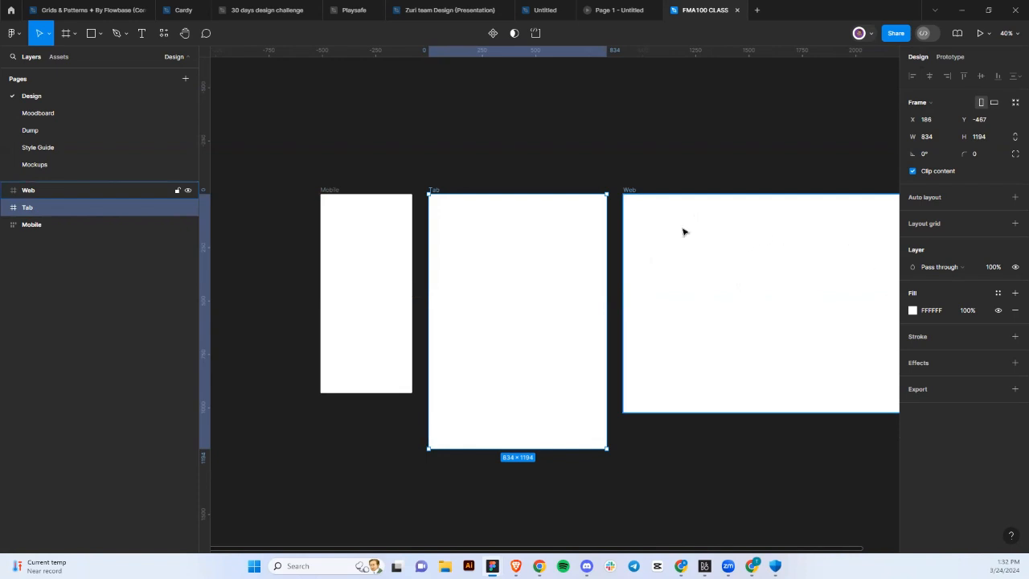
scroll(616, 220, "left", 5)
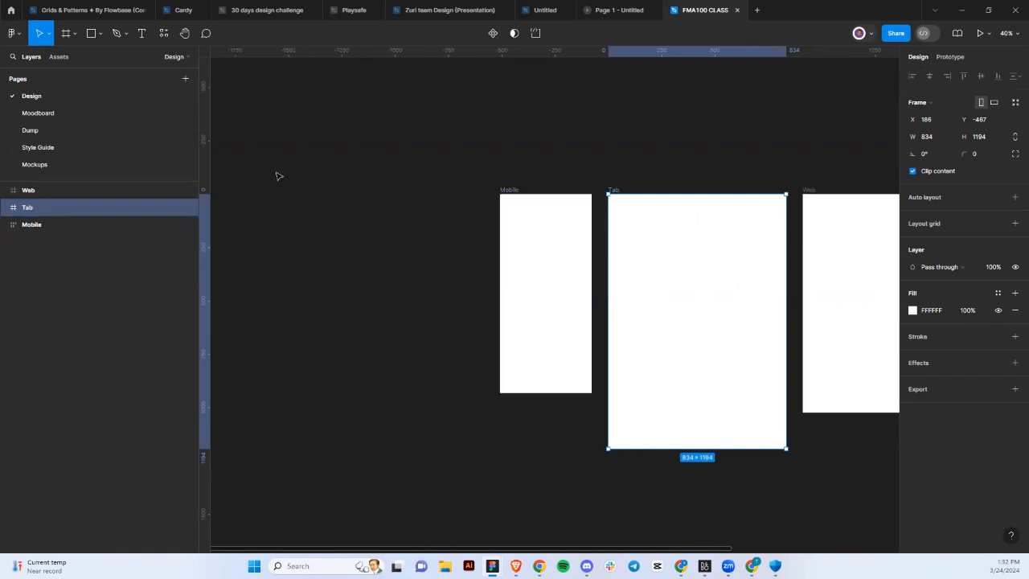
Add a 100×100 frame with corner radius 100 and move the circle beside Mobile.
left_click(64, 35)
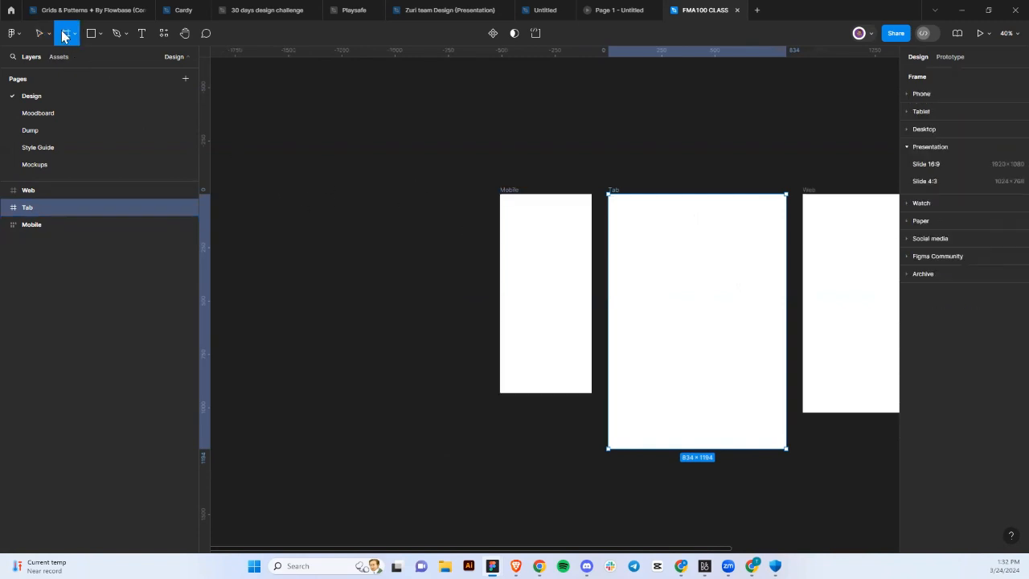
left_click(324, 217)
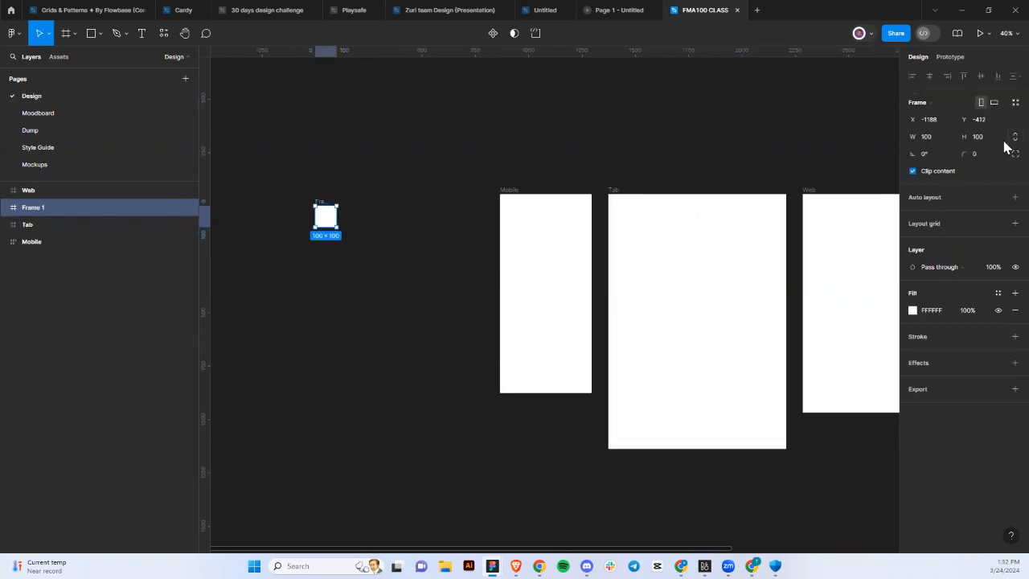
left_click(970, 154)
type("100")
key("Return")
left_click(384, 274)
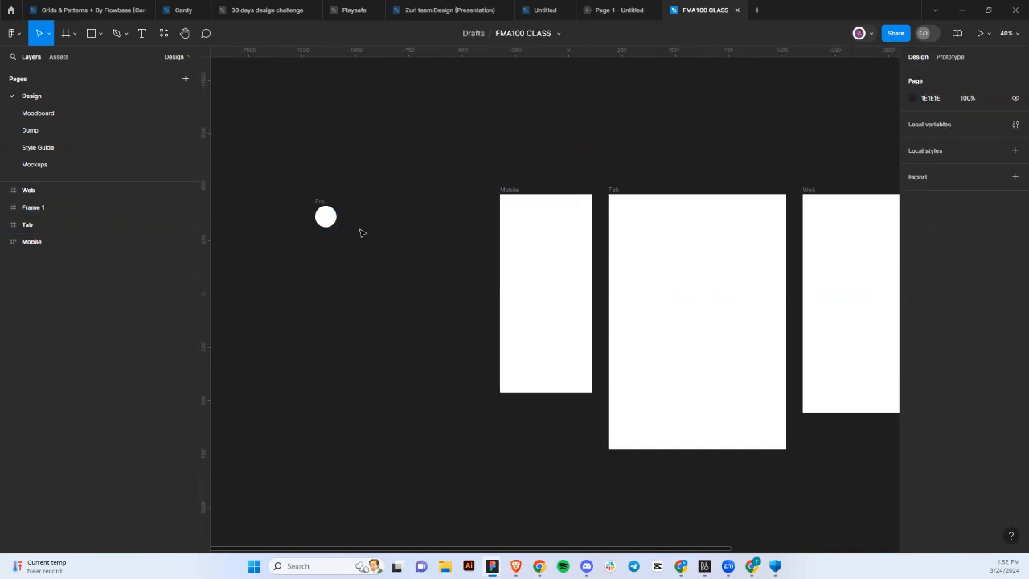
left_click(325, 215)
left_click_drag(328, 215, 424, 233)
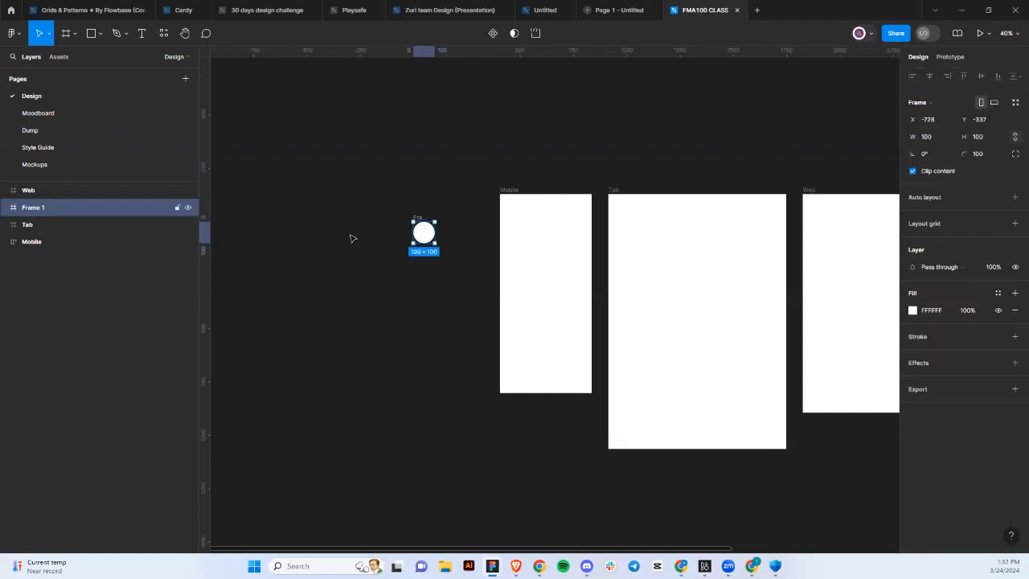
Place a 100×100 test ellipse on the canvas, then delete it.
left_click(100, 33)
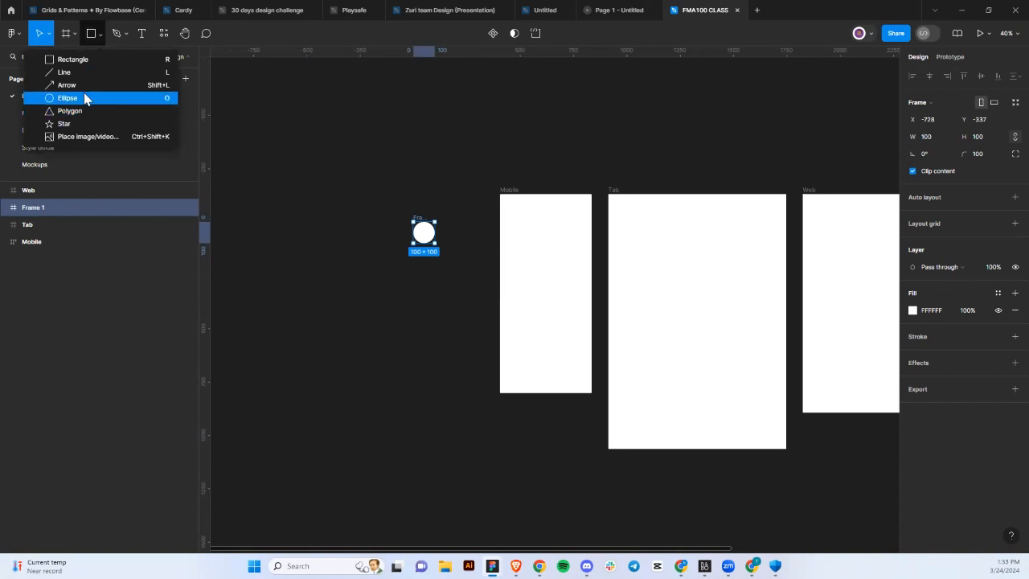
left_click(86, 96)
left_click(266, 183)
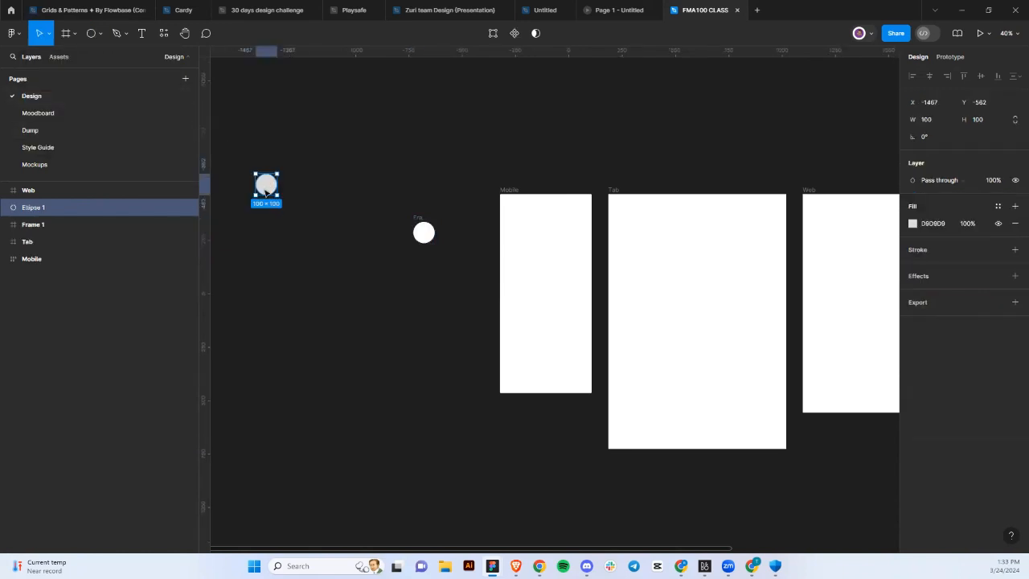
left_click_drag(266, 191, 270, 201)
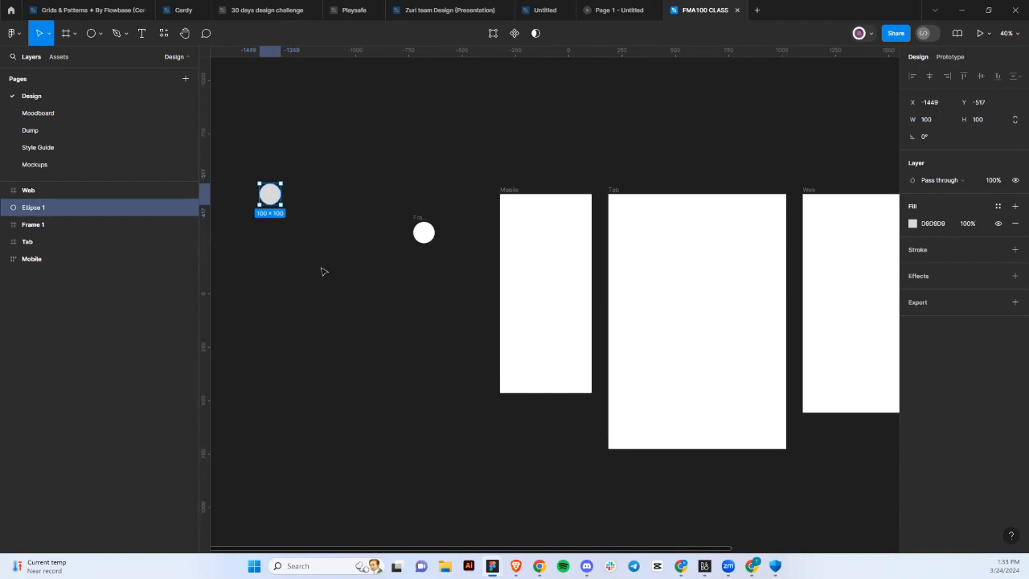
key("Delete")
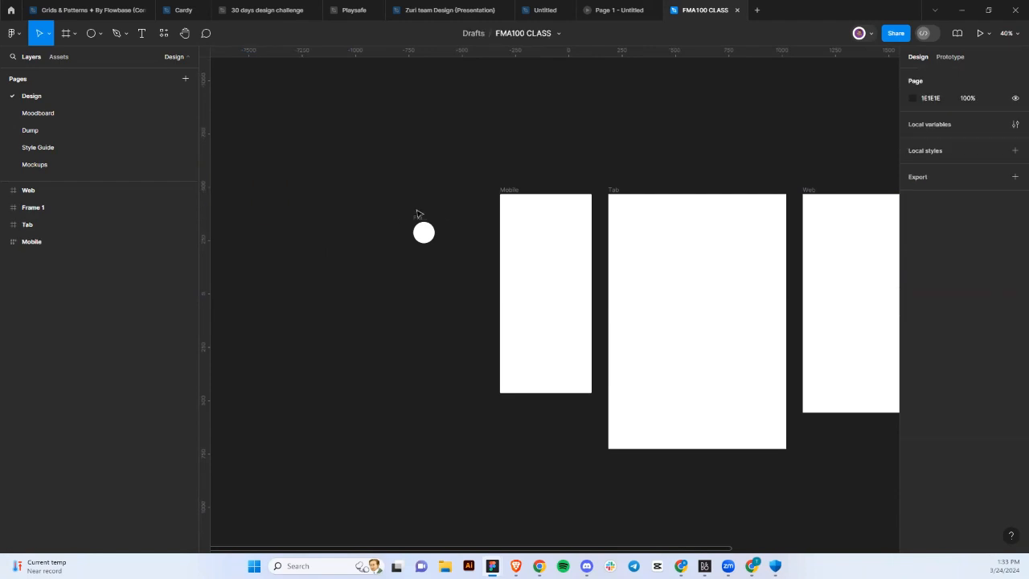
Delete the white circle frame.
left_click(420, 236)
mouse_move(419, 236)
left_mouse_down()
mouse_move(280, 265)
mouse_move(422, 225)
left_mouse_up()
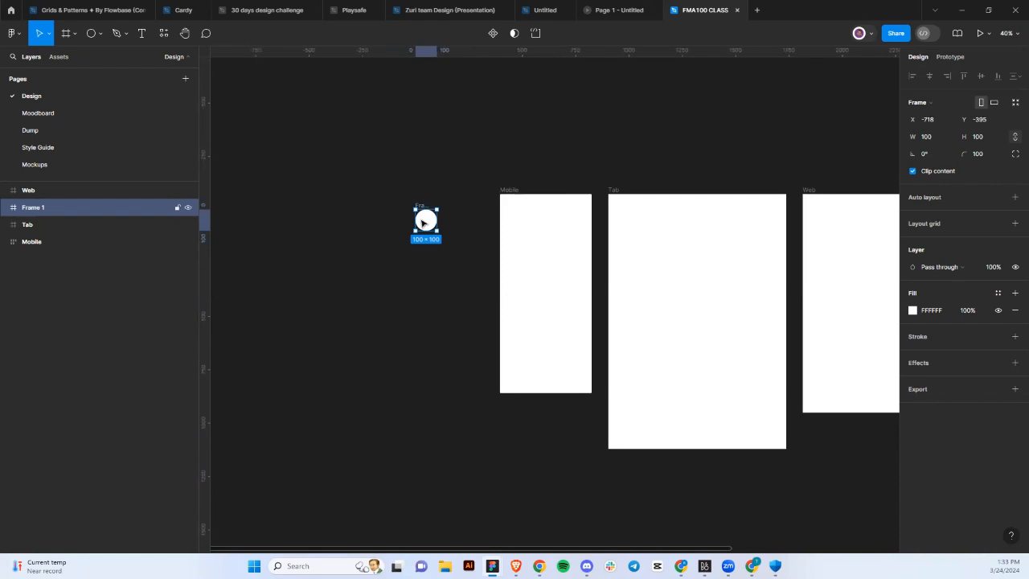
key("Delete")
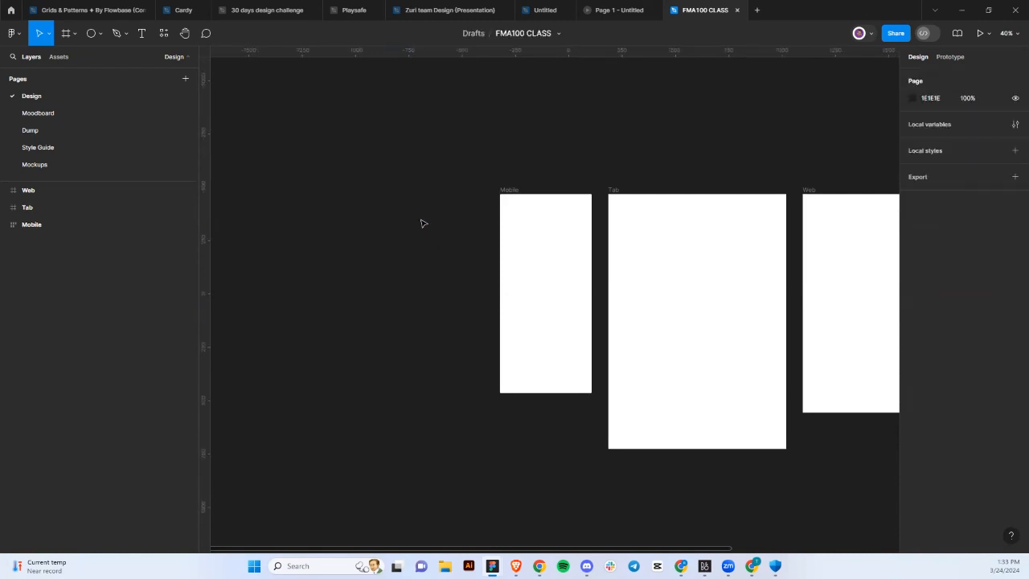
Deselect everything and open the local variables window, showing Collection 1 with no variables.
left_click(508, 190)
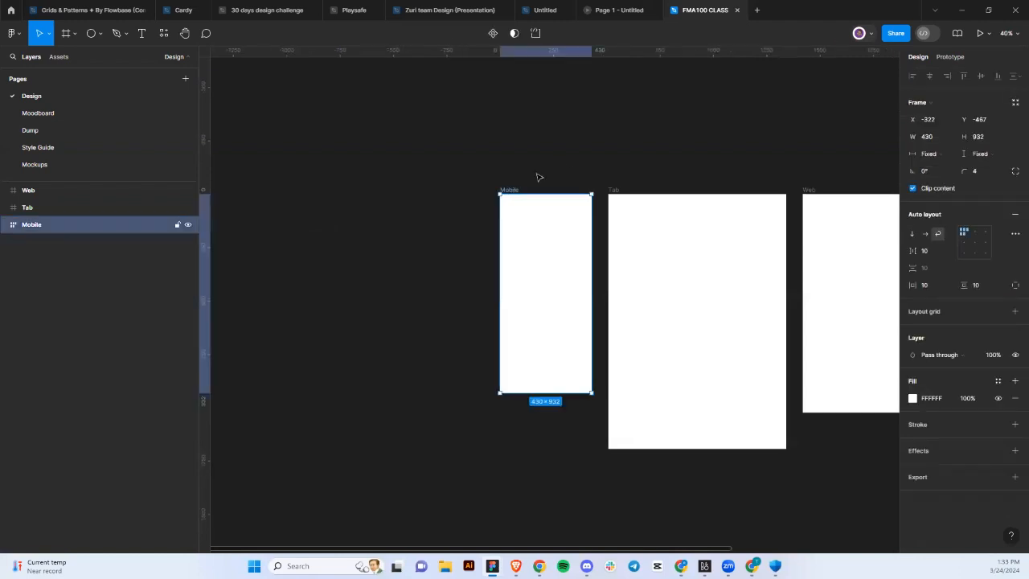
left_click(623, 108)
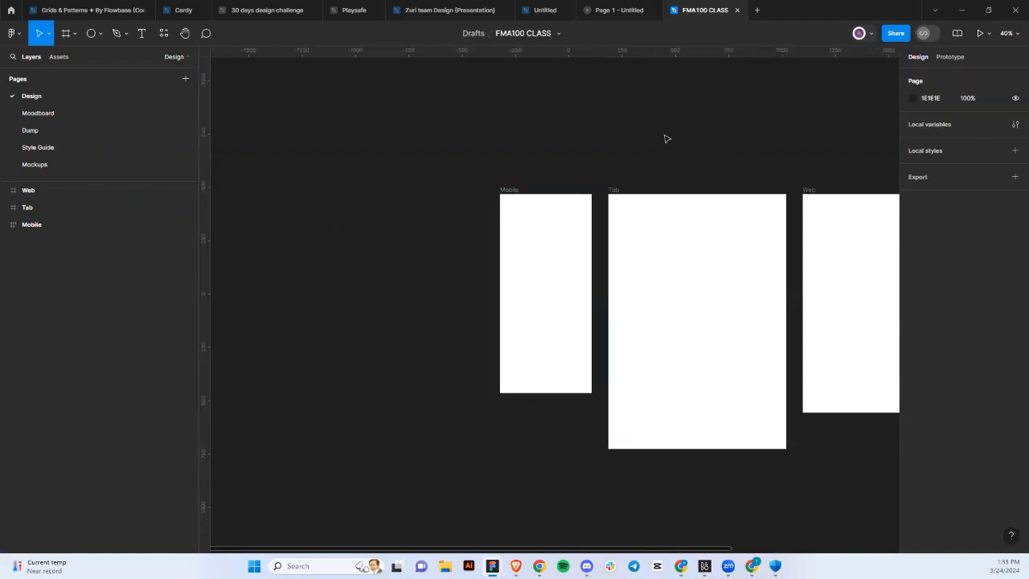
left_click(1006, 125)
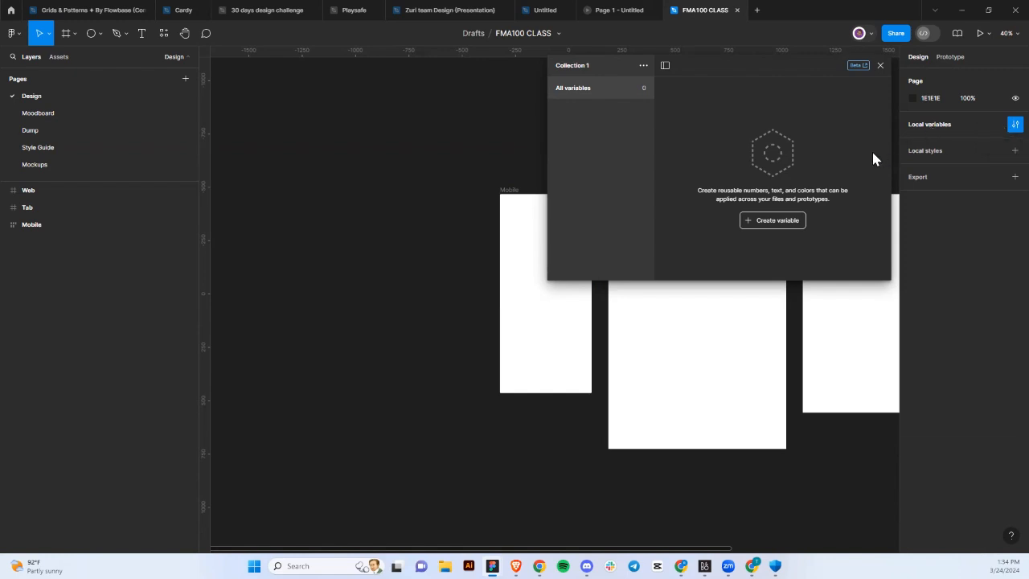
Close the variables window and add a Drop shadow effect to the Web frame, leaving no stroke.
left_click(879, 66)
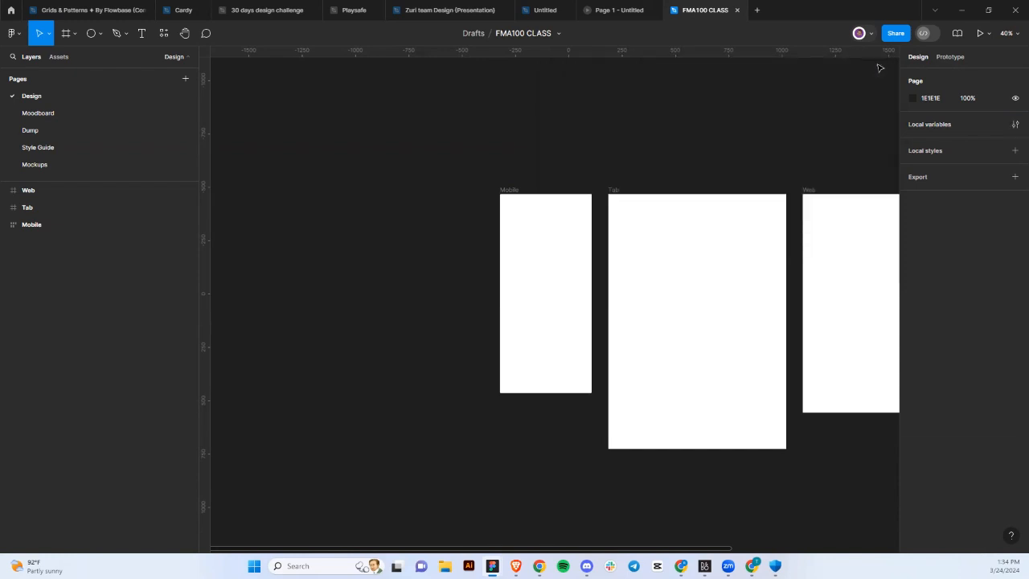
left_click(816, 193)
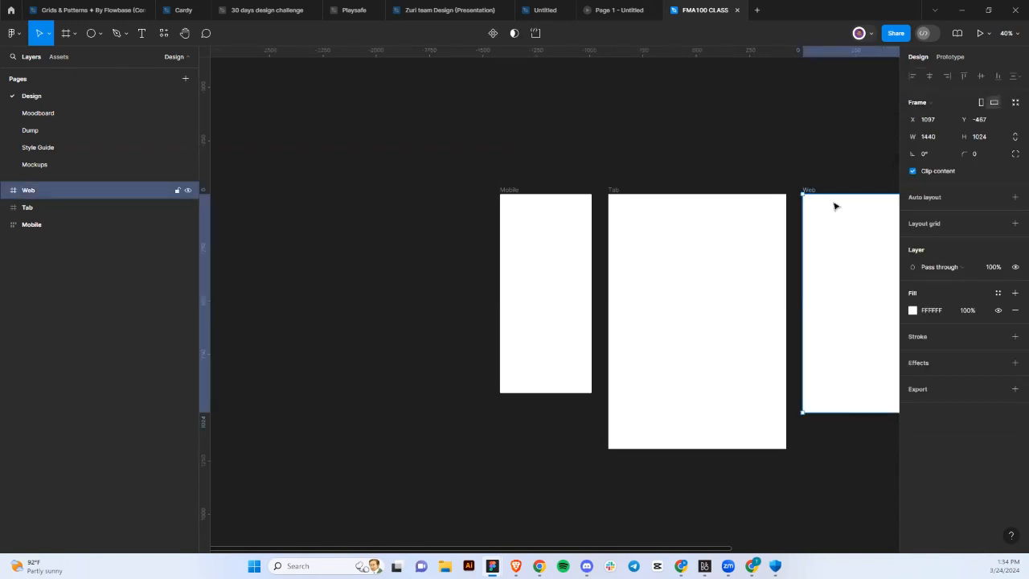
left_click(1014, 337)
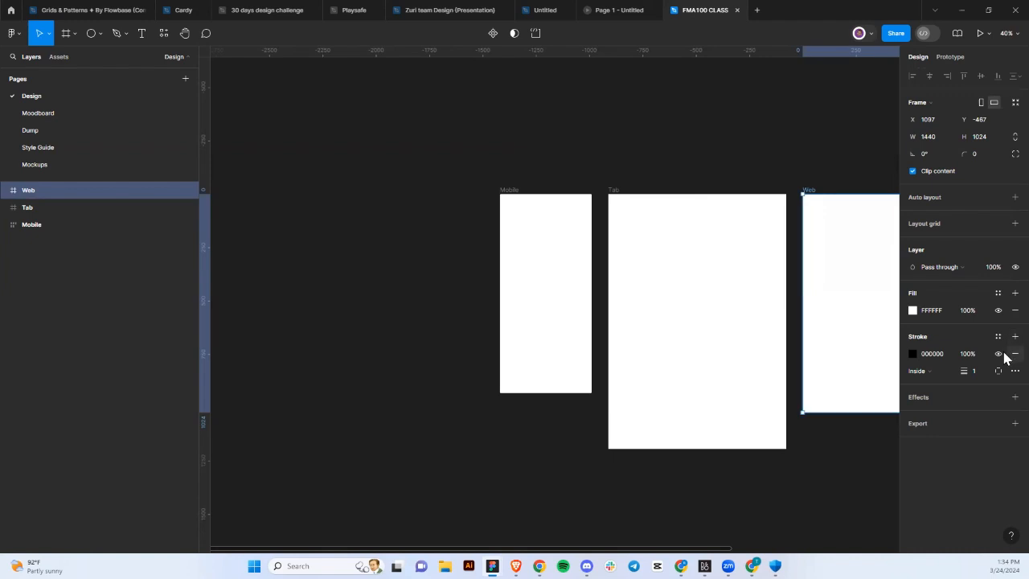
left_click(1010, 354)
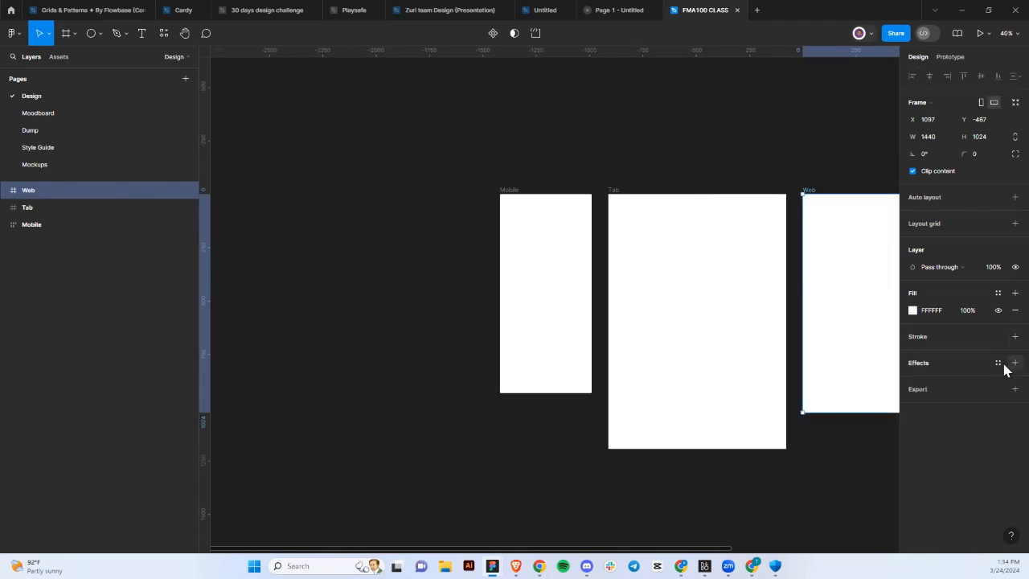
left_click(1004, 364)
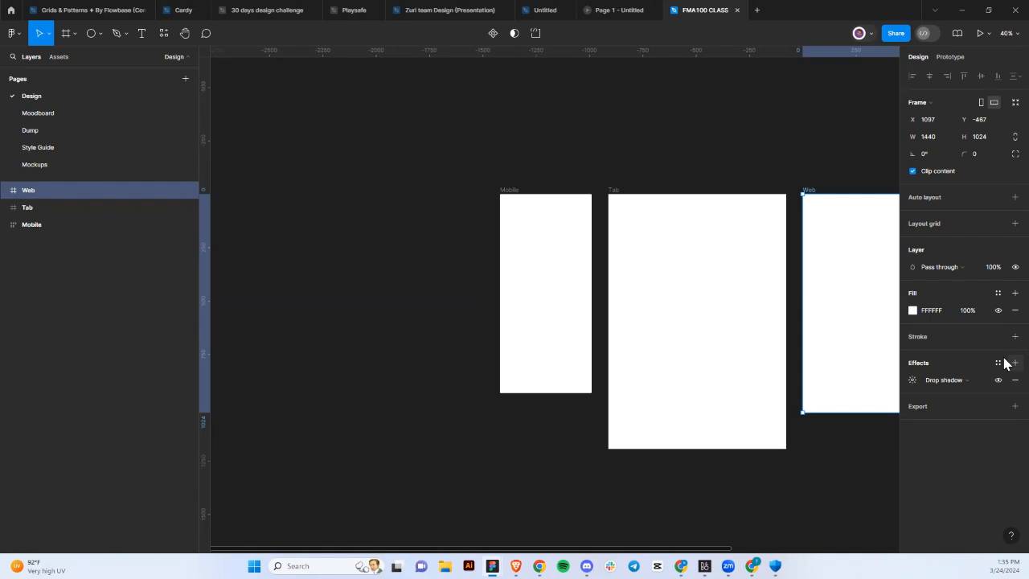
left_click(660, 161)
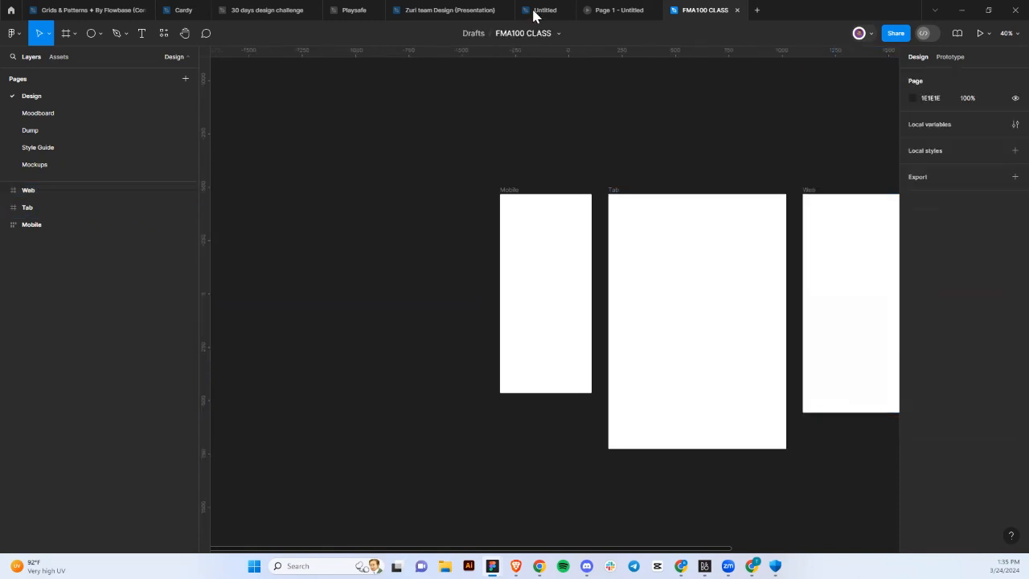
left_click(558, 33)
mouse_move(595, 107)
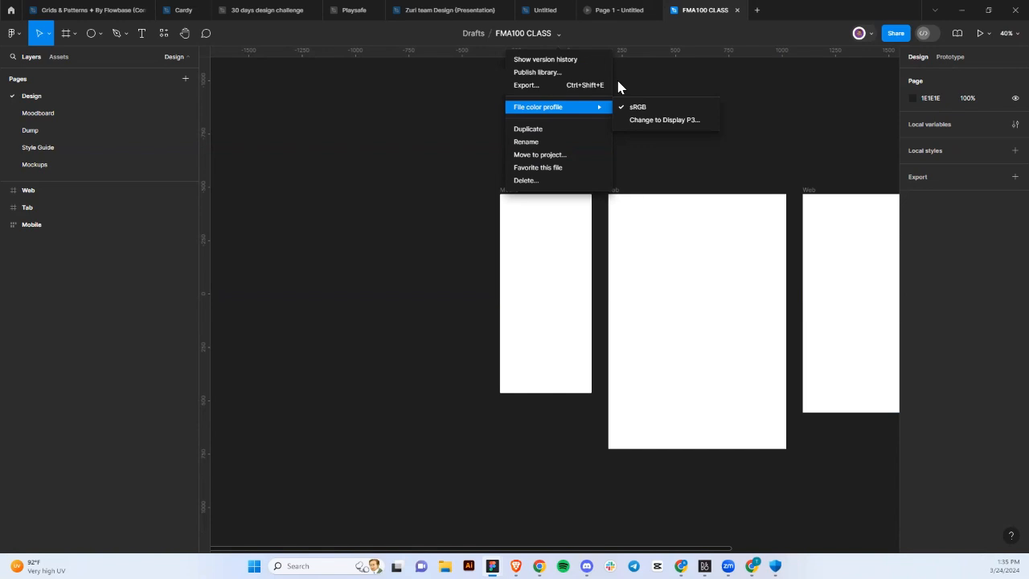
left_click(517, 245)
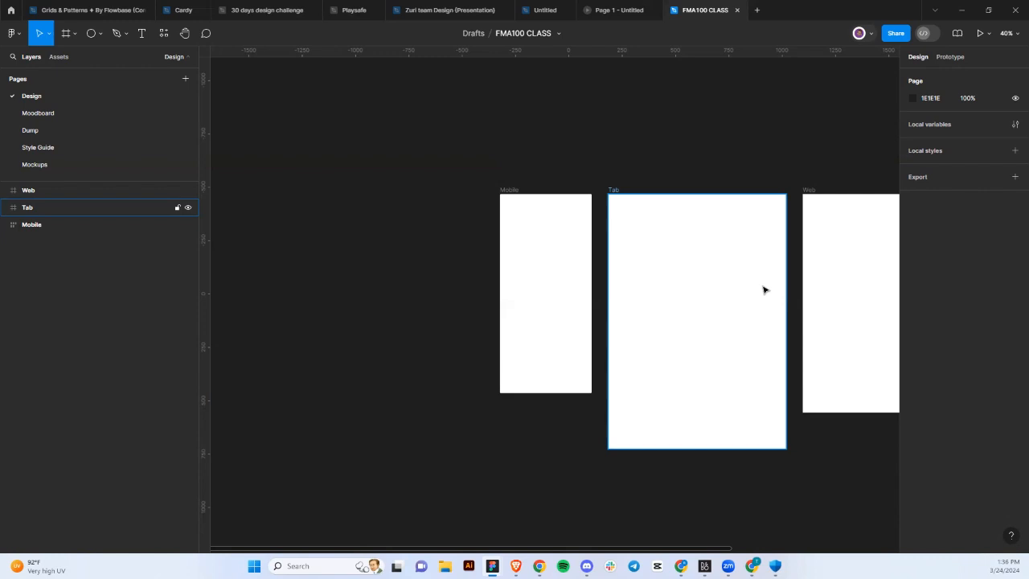
Draw a 225×216 frame near the top-left inside the Web frame.
key("Escape")
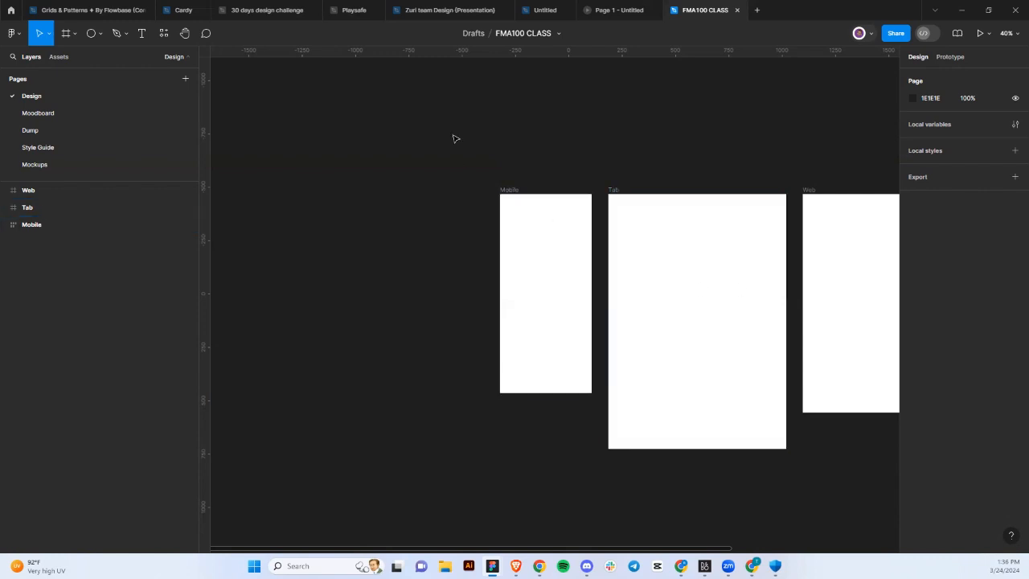
left_click(64, 39)
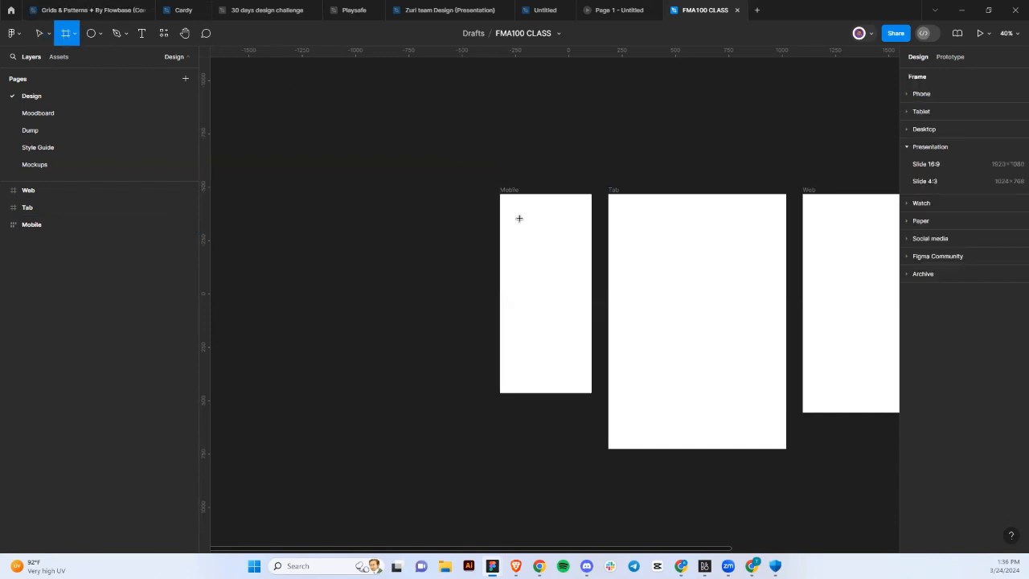
scroll(633, 238, "right", 5)
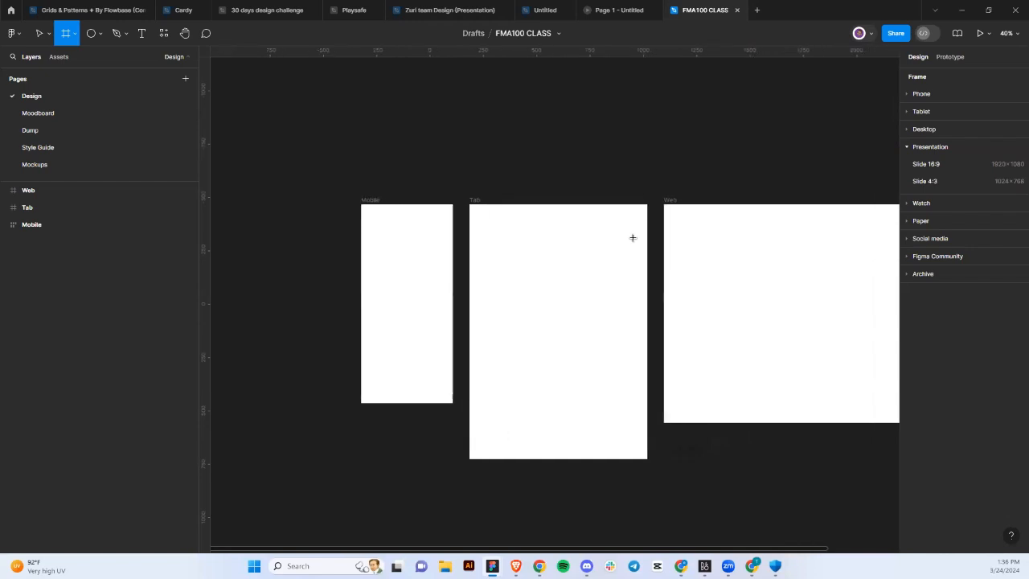
scroll(633, 238, "right", 7)
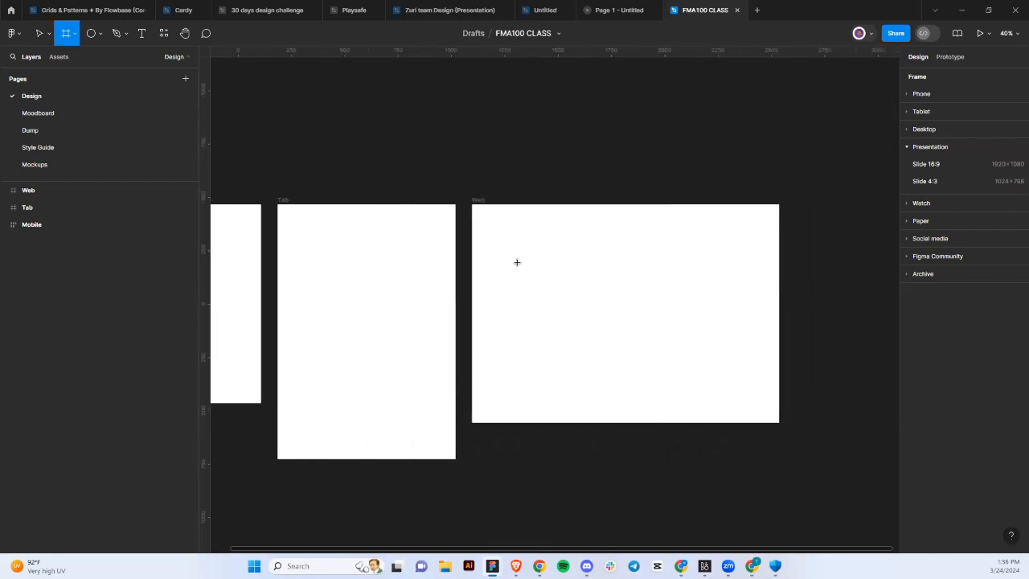
scroll(517, 262, "up", 5)
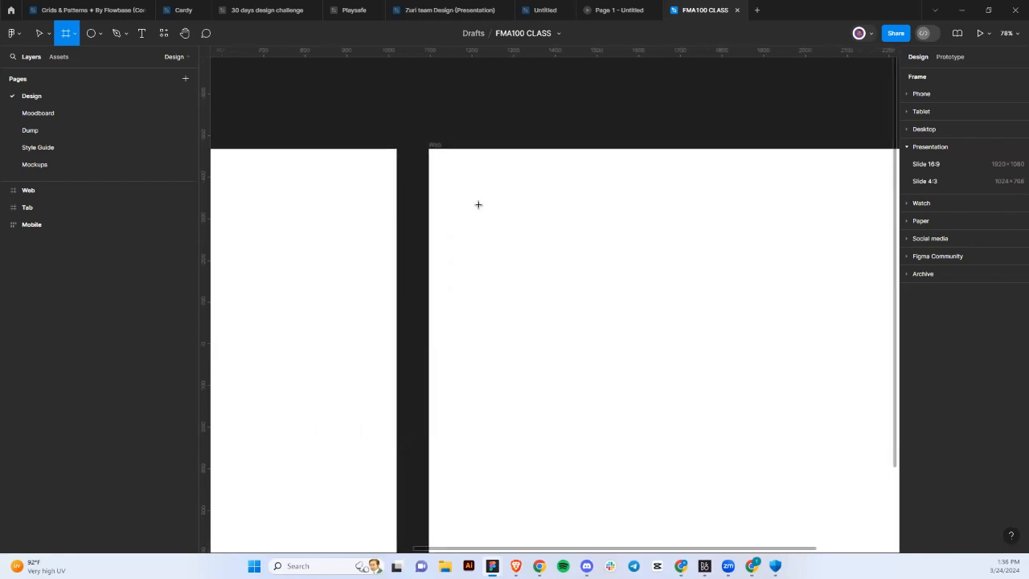
left_click_drag(478, 204, 573, 294)
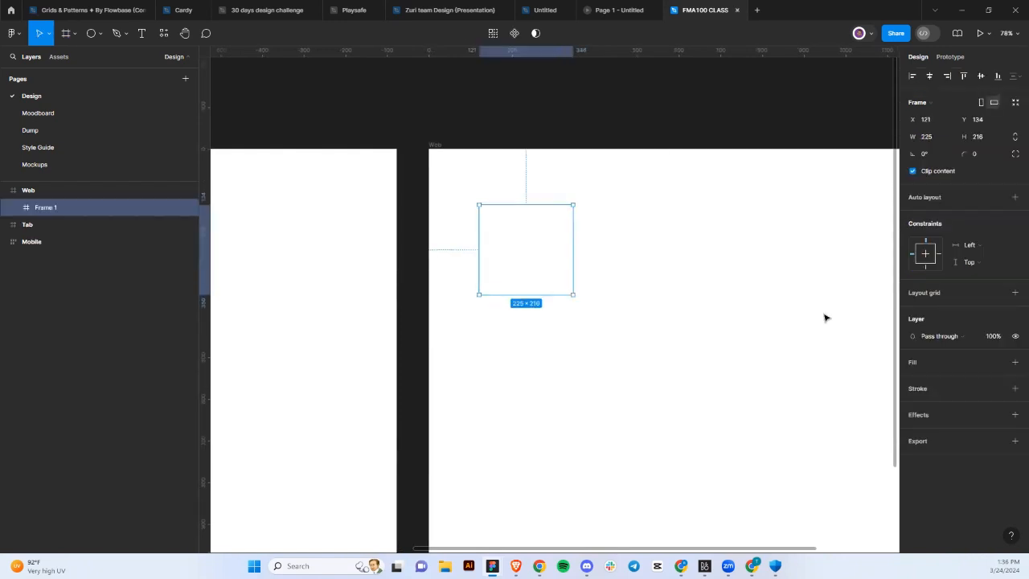
Give Frame 1 a white FFFFFF fill.
left_click(1013, 362)
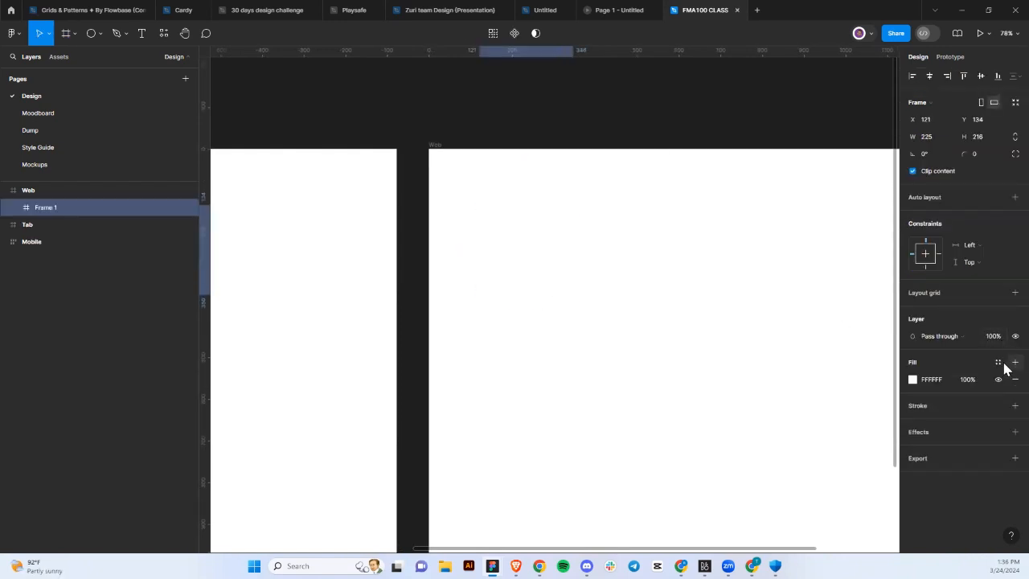
left_click(997, 362)
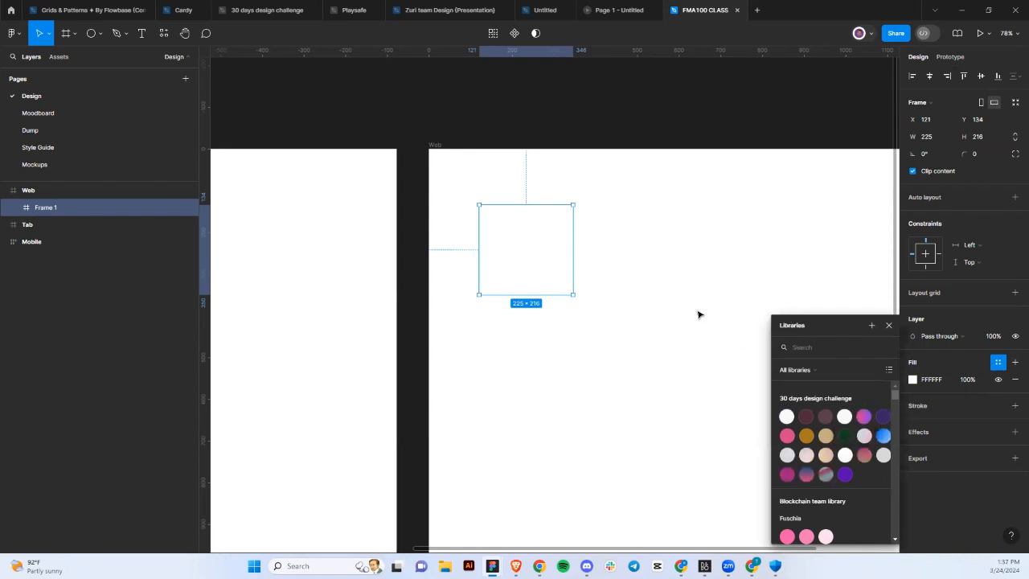
left_click(616, 295)
left_click(539, 265)
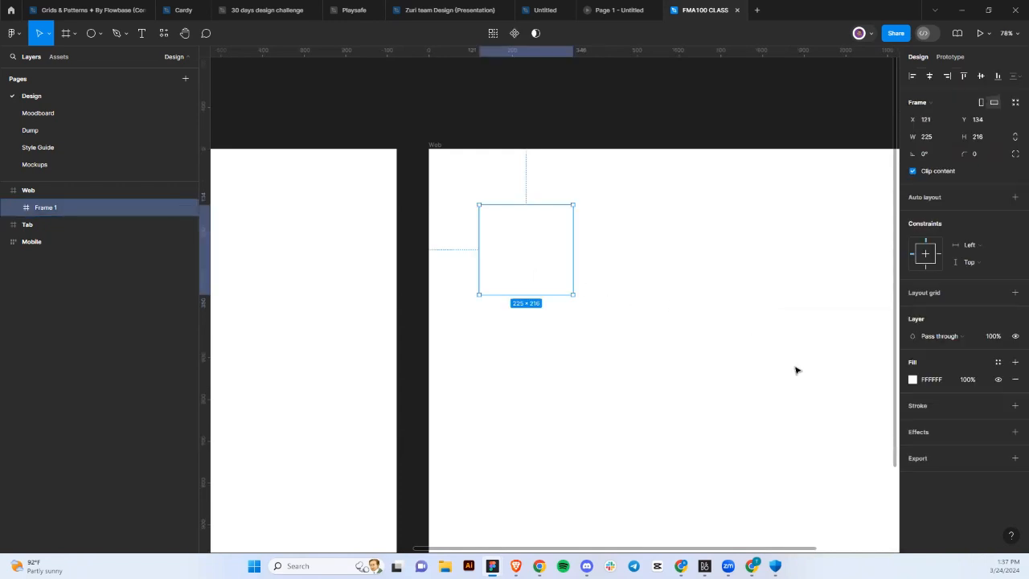
Add a 1 px inside border to Frame 1 using the Gray/200 colour style.
left_click(1014, 406)
left_click(998, 406)
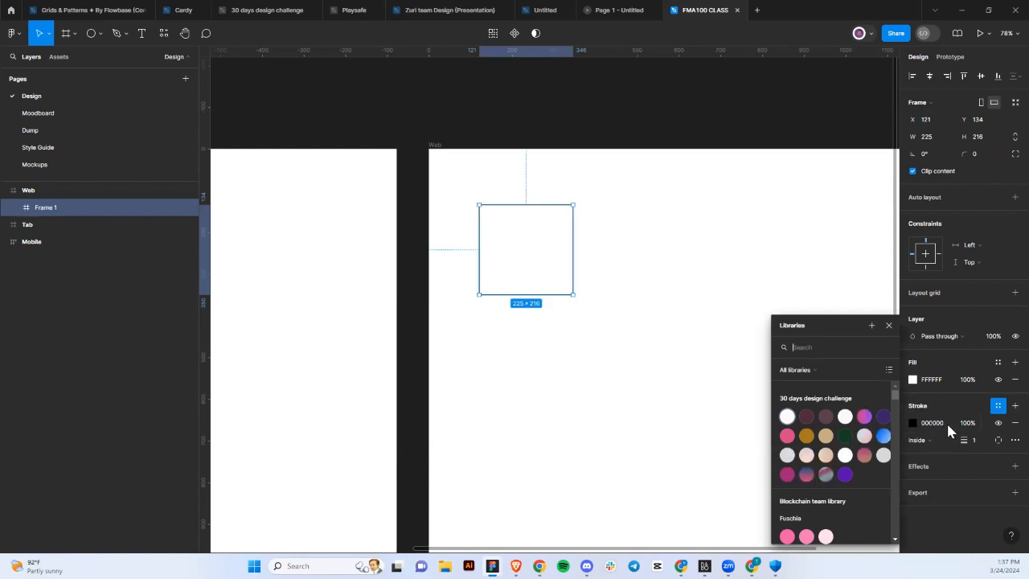
scroll(828, 466, "down", 5)
scroll(828, 466, "down", 8)
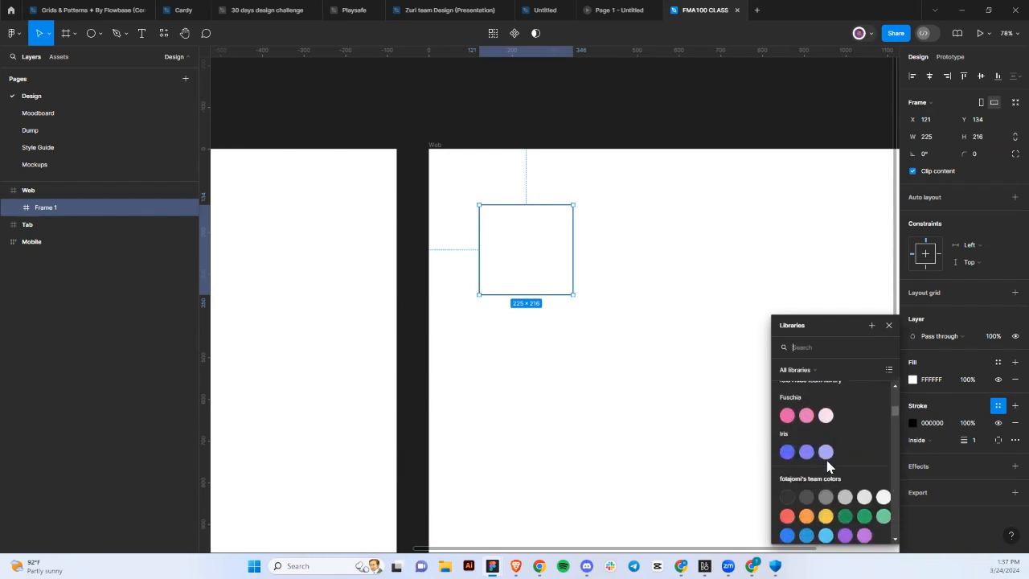
scroll(828, 466, "up", 1)
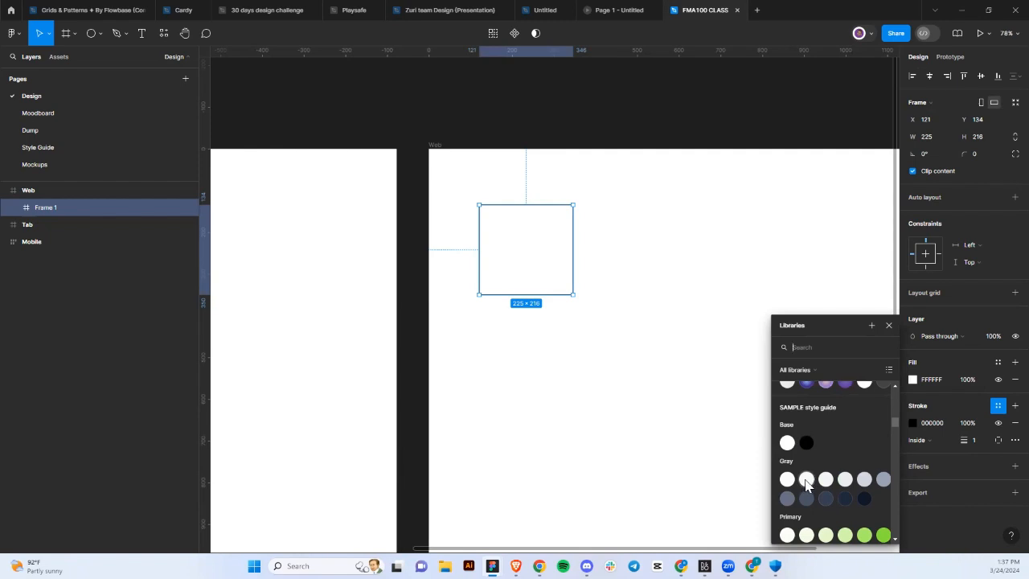
left_click(806, 479)
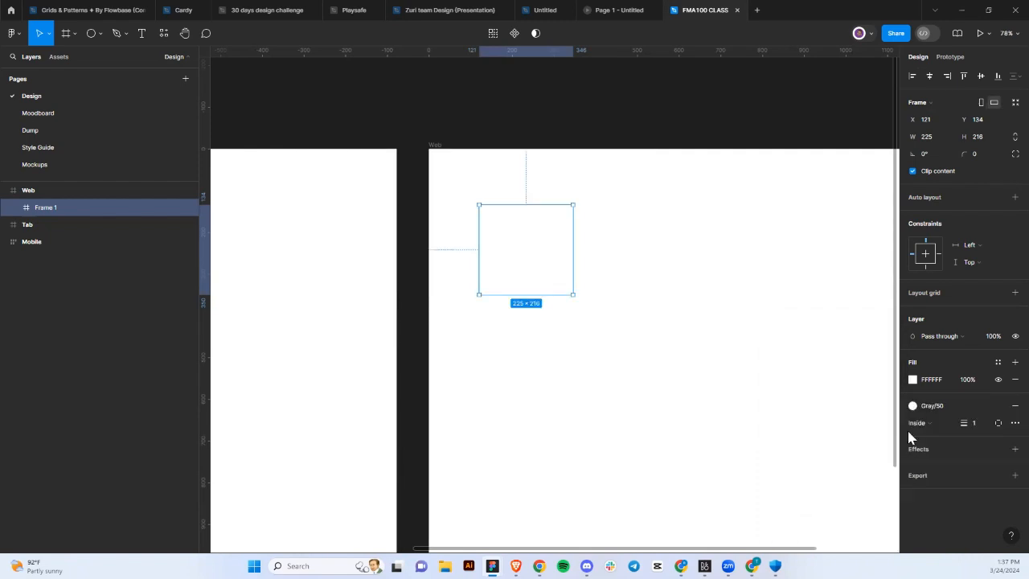
left_click(913, 406)
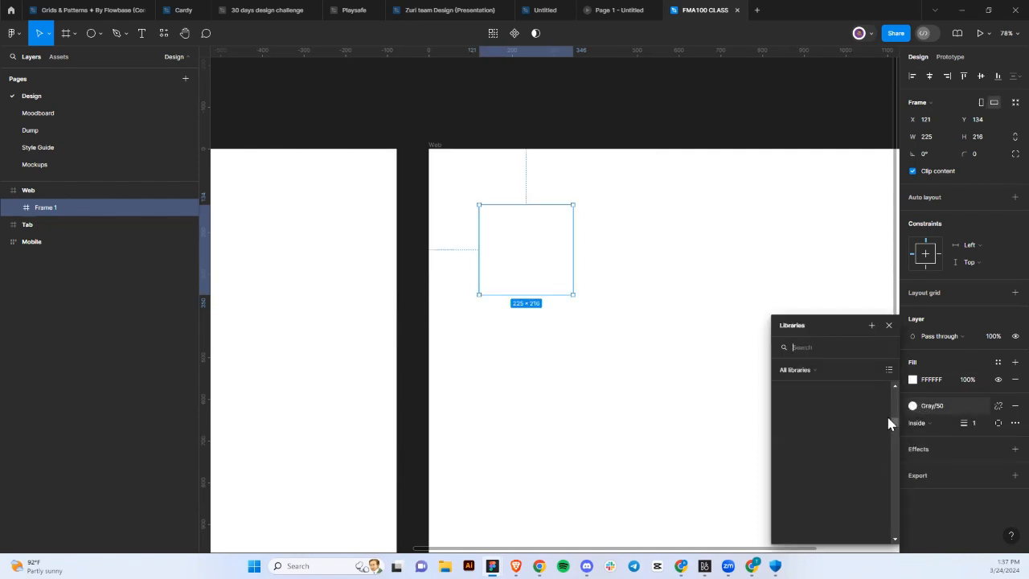
left_click(845, 478)
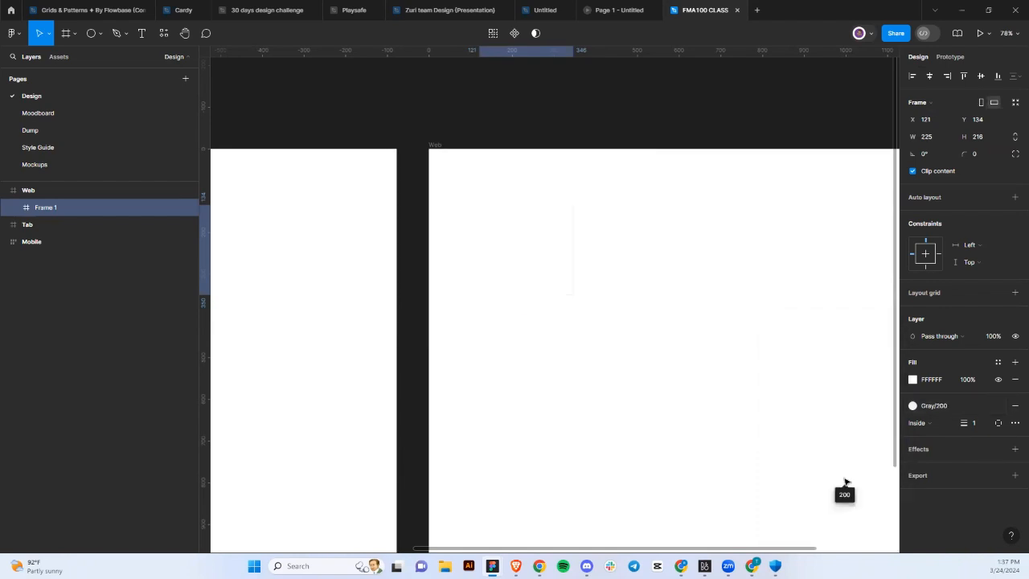
scroll(521, 232, "up", 5)
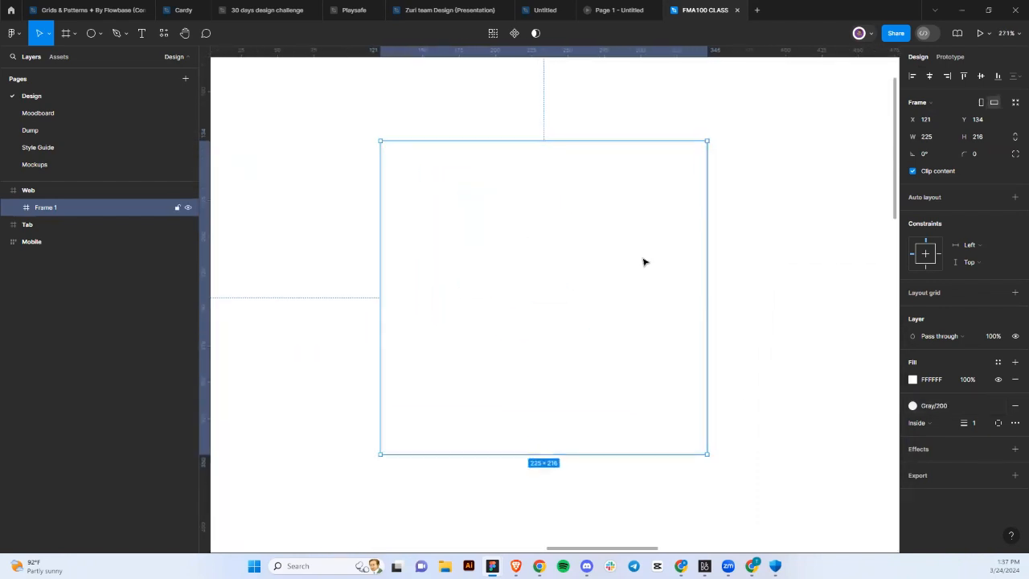
left_click(776, 243)
scroll(776, 242, "down", 3)
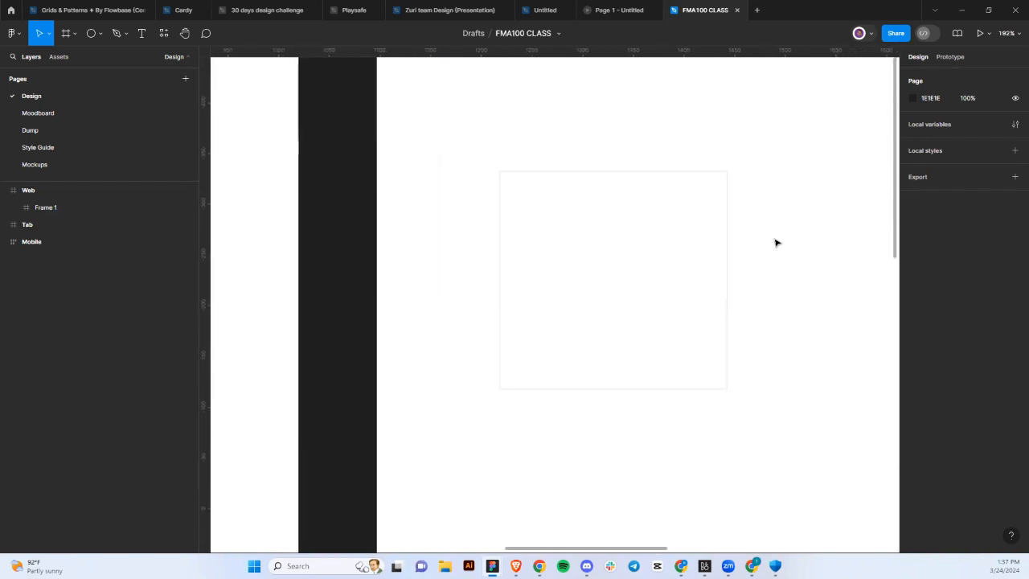
left_click(716, 255)
Round Frame 1's corners to a radius of 4.
left_click(973, 157)
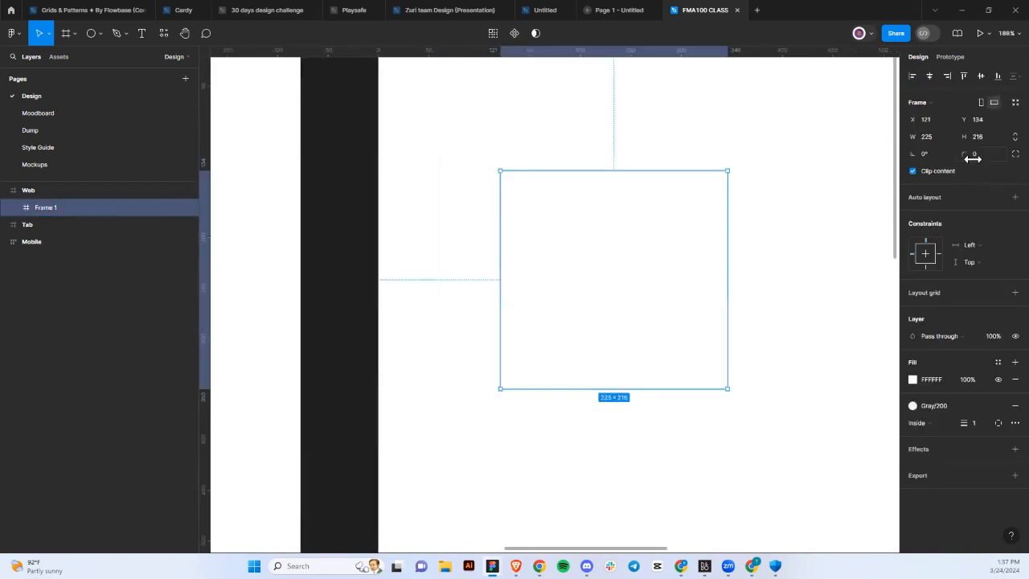
key("Return")
left_click(824, 170)
scroll(824, 170, "down", 6)
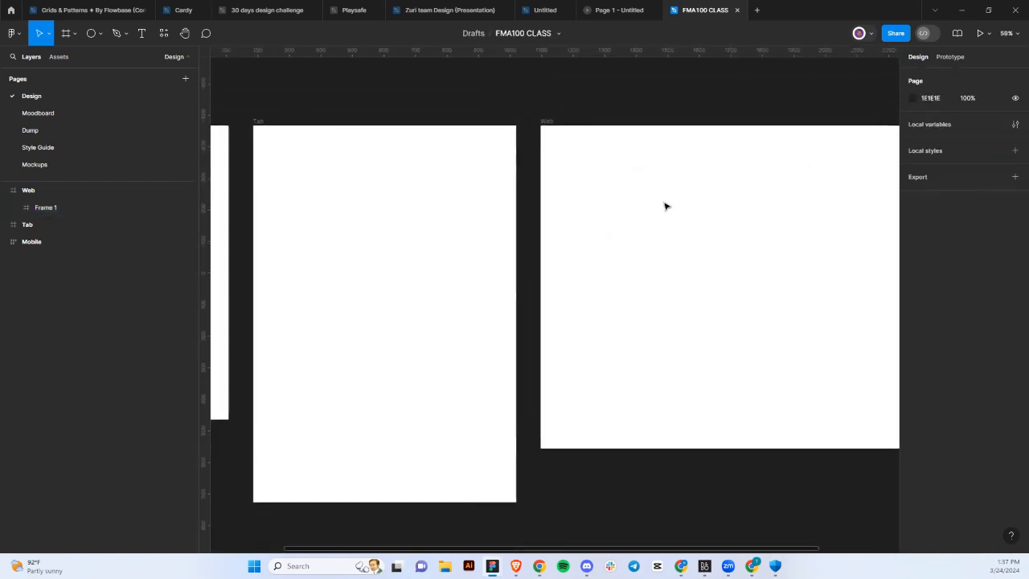
scroll(664, 204, "up", 4)
scroll(662, 208, "down", 2)
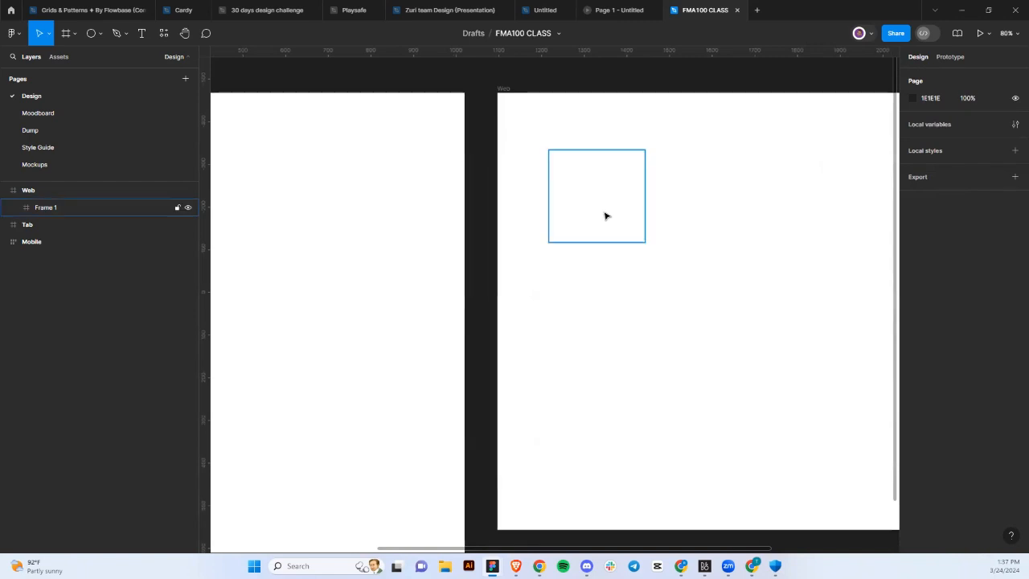
left_click(611, 215)
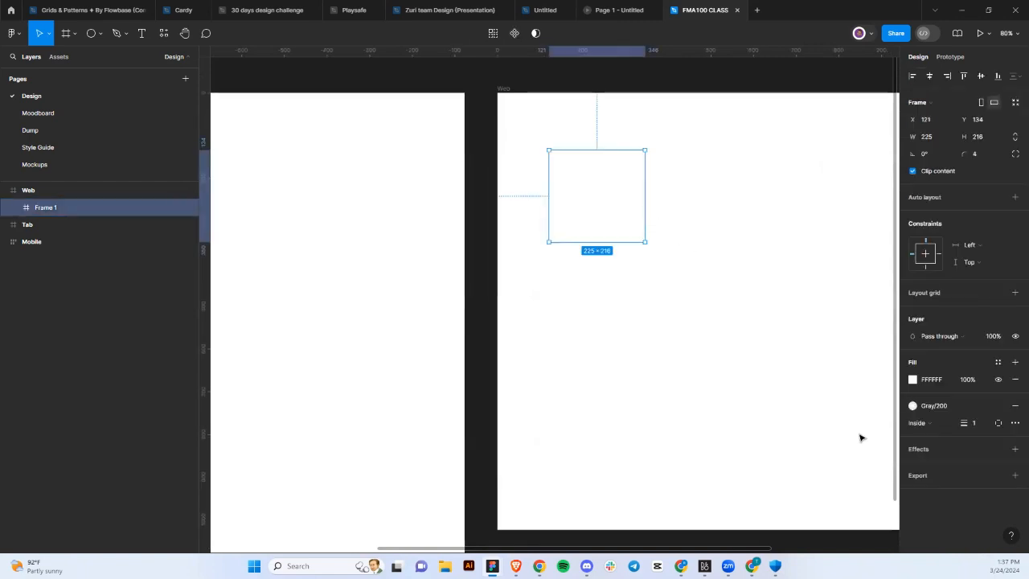
Detach the border from the Gray/200 style and make it a custom E9EAEC grey.
left_click(913, 406)
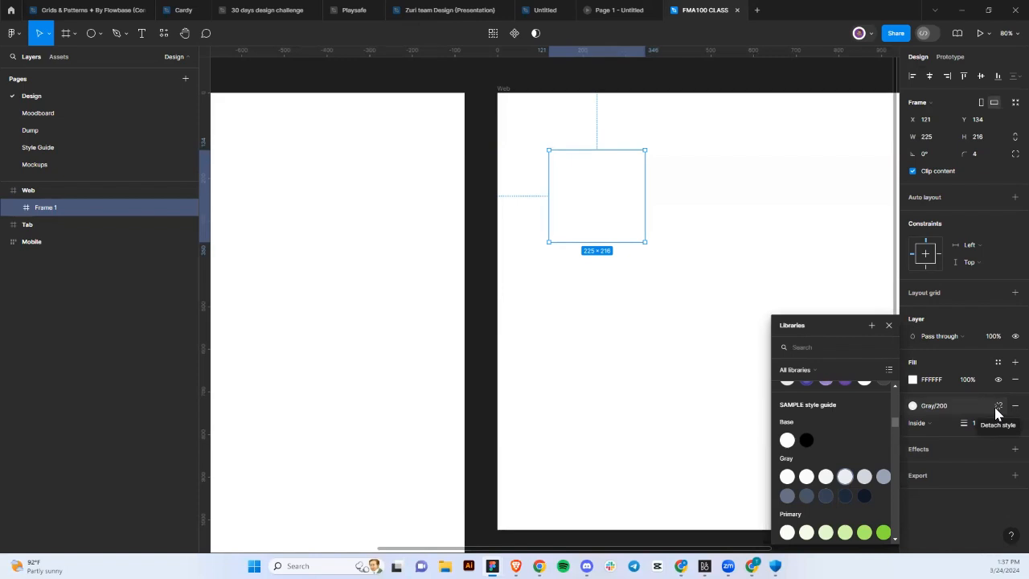
left_click(998, 406)
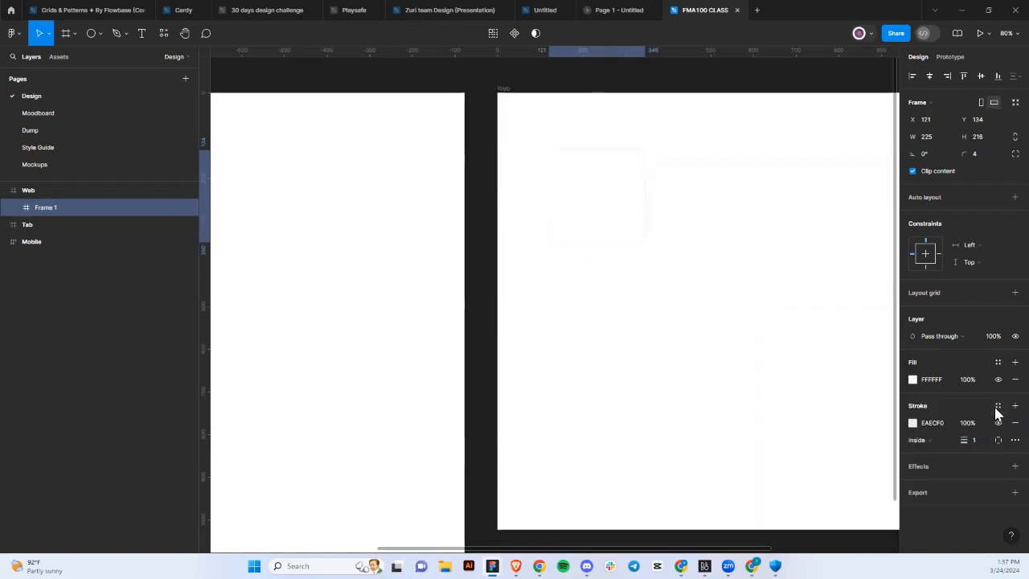
left_click(912, 423)
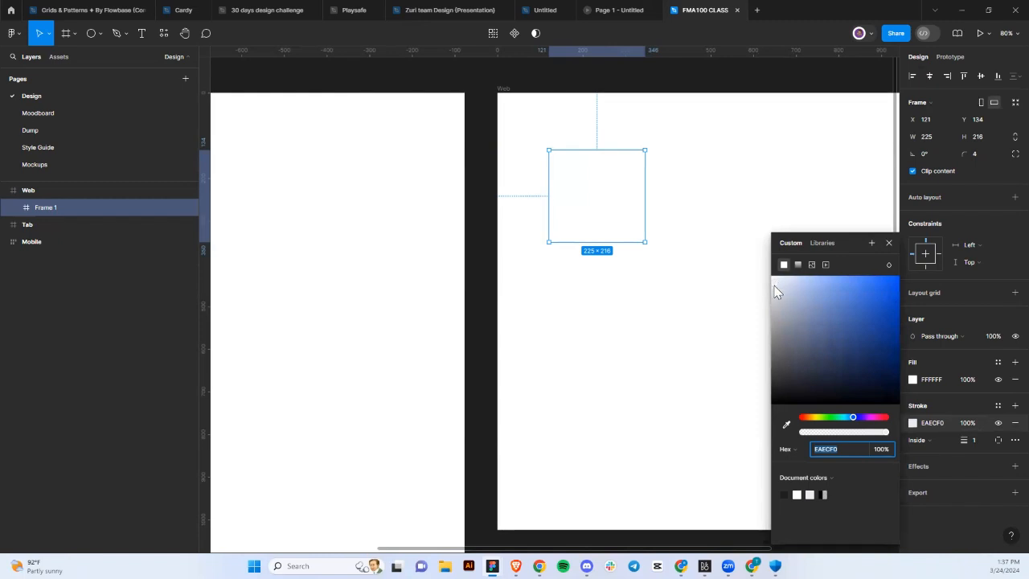
type("EBEDF1")
key("Return")
mouse_move(779, 290)
left_mouse_down()
mouse_move(770, 300)
mouse_move(773, 287)
left_mouse_up()
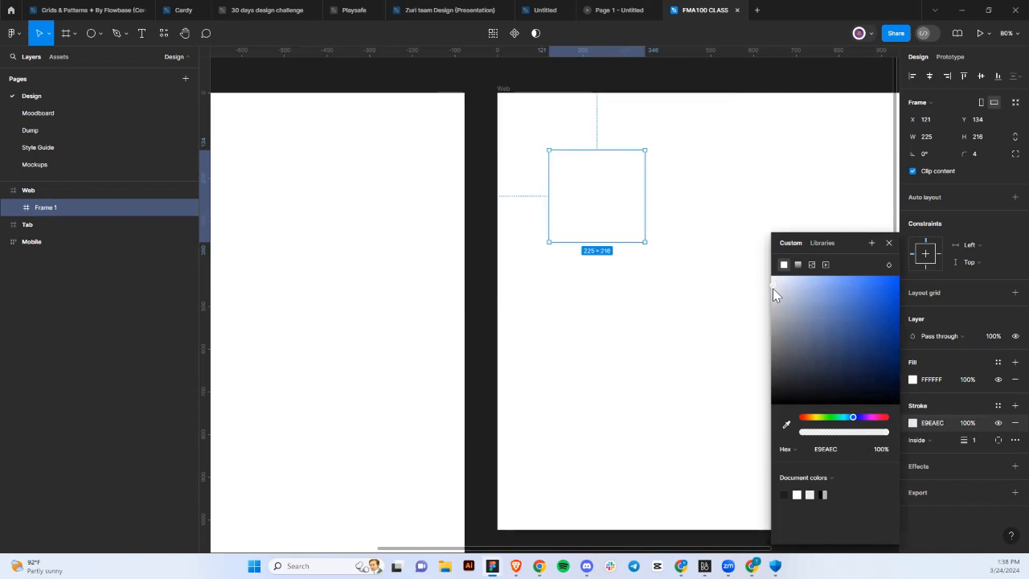
left_click(727, 272)
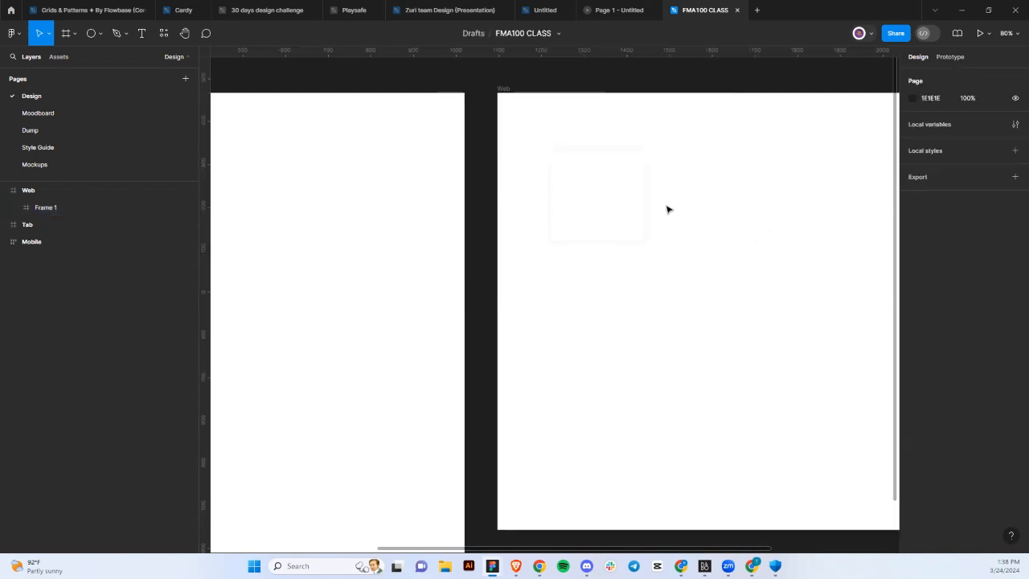
left_click(626, 207)
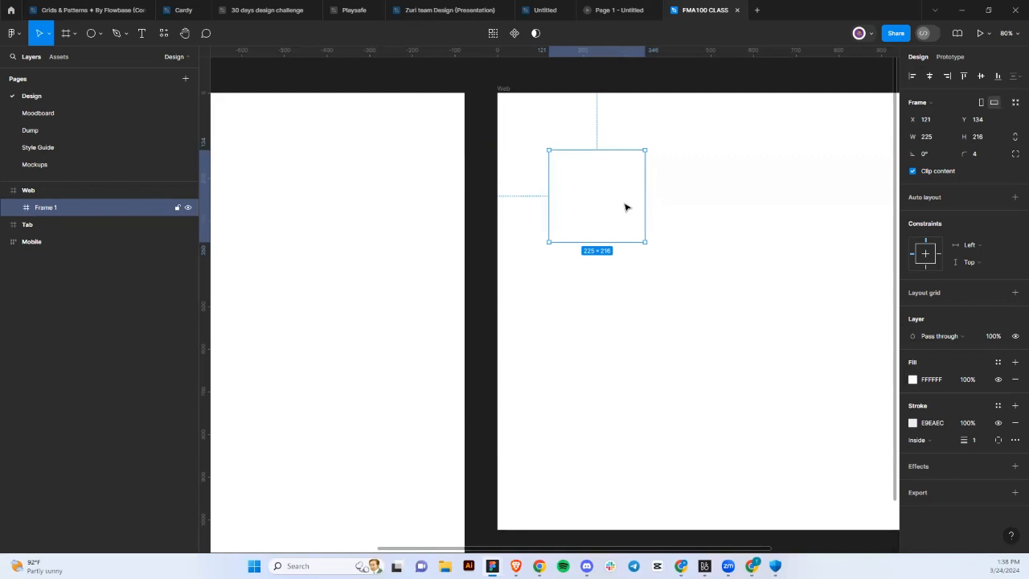
Duplicate Frame 1 as Frame 2 at X 399, remove its border and add a Drop shadow.
key("ctrl+d")
left_click_drag(698, 194, 745, 195)
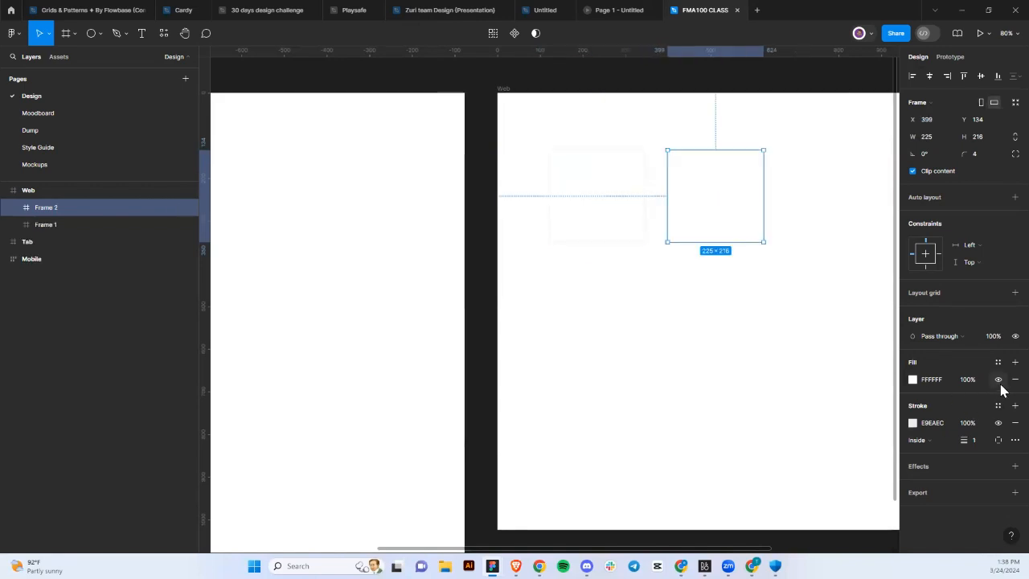
left_click(1013, 423)
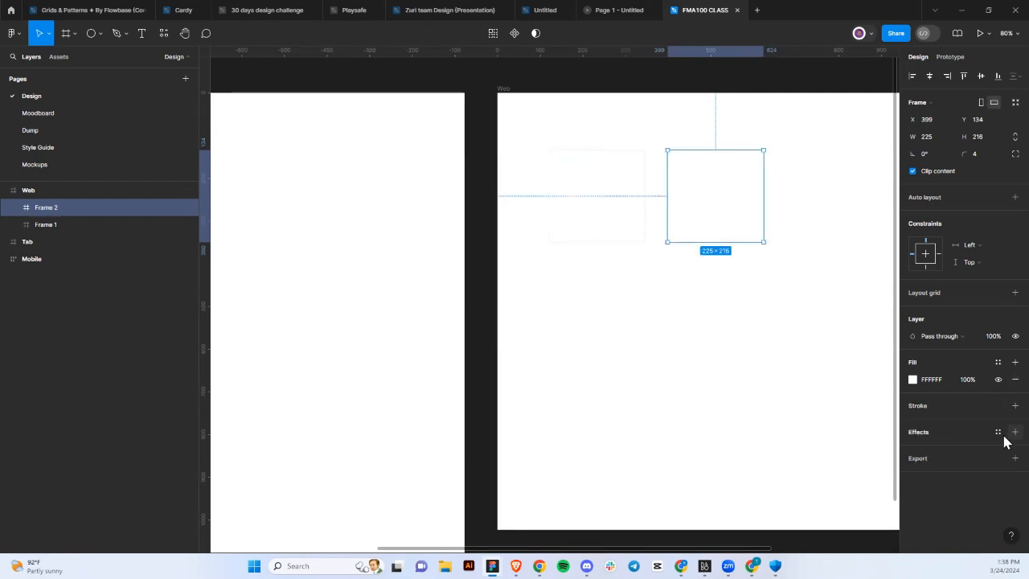
left_click(1014, 432)
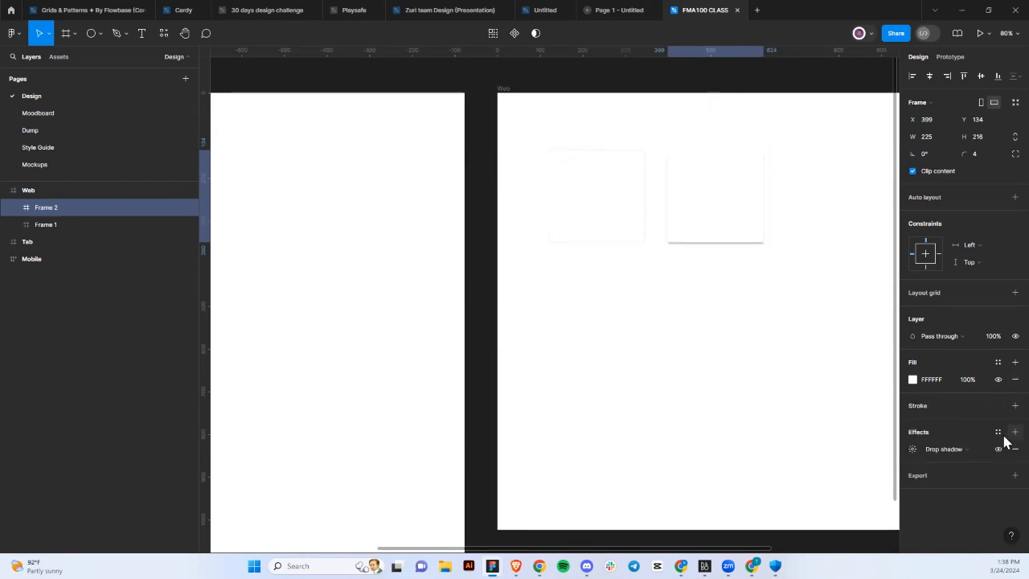
Move the card into the Tab frame.
left_click(769, 312)
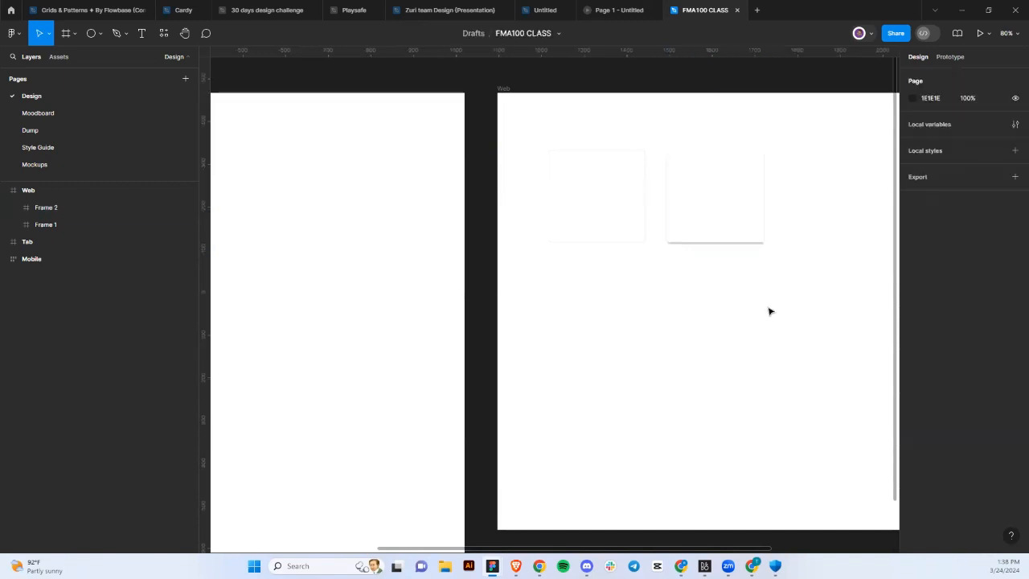
left_click(615, 227)
scroll(615, 227, "down", 5)
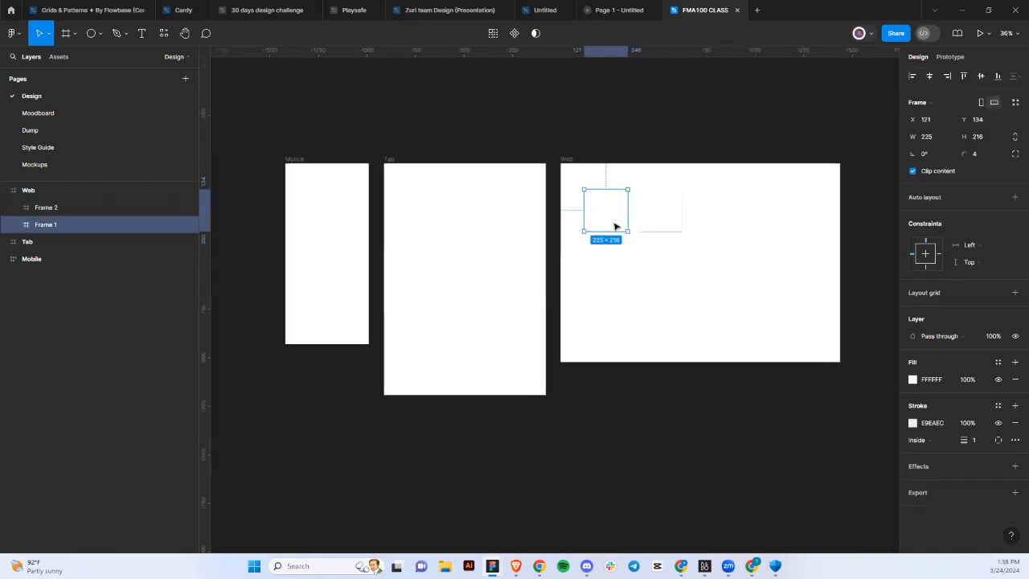
left_click_drag(615, 226, 429, 224)
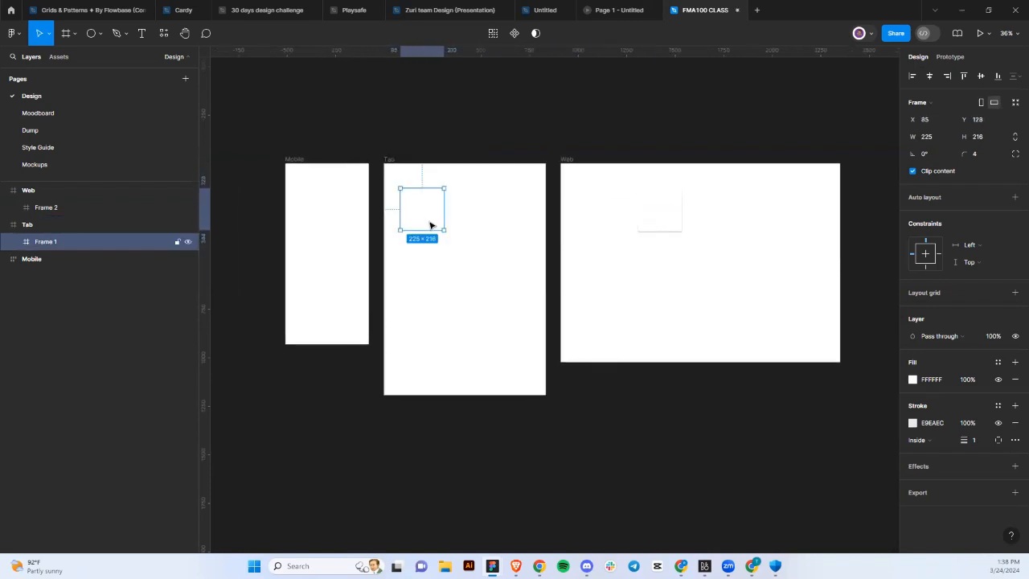
scroll(429, 224, "up", 5)
scroll(430, 224, "down", 1)
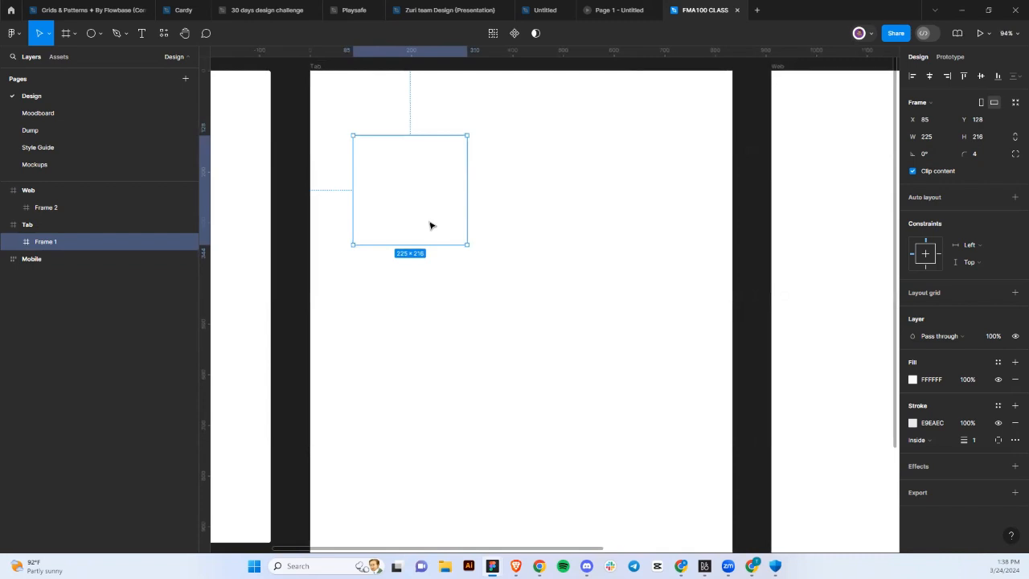
Duplicate the card beside the first and select both cards.
key("ctrl+d")
left_click_drag(567, 208, 559, 218)
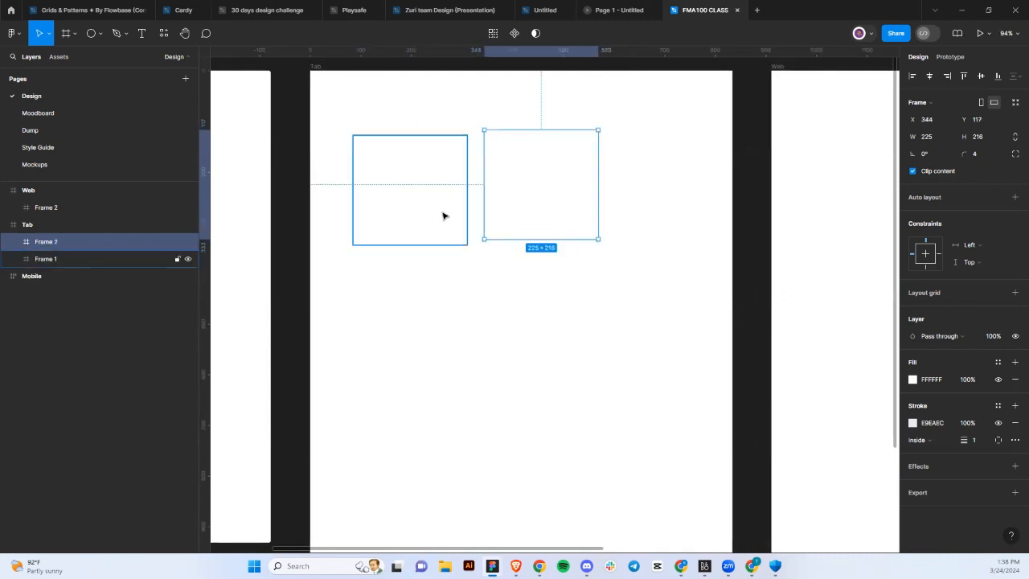
left_click(442, 216, "shift")
Wrap both cards in an auto-layout row, duplicate a third card into it, keeping Hug contents sizing.
key("shift+a")
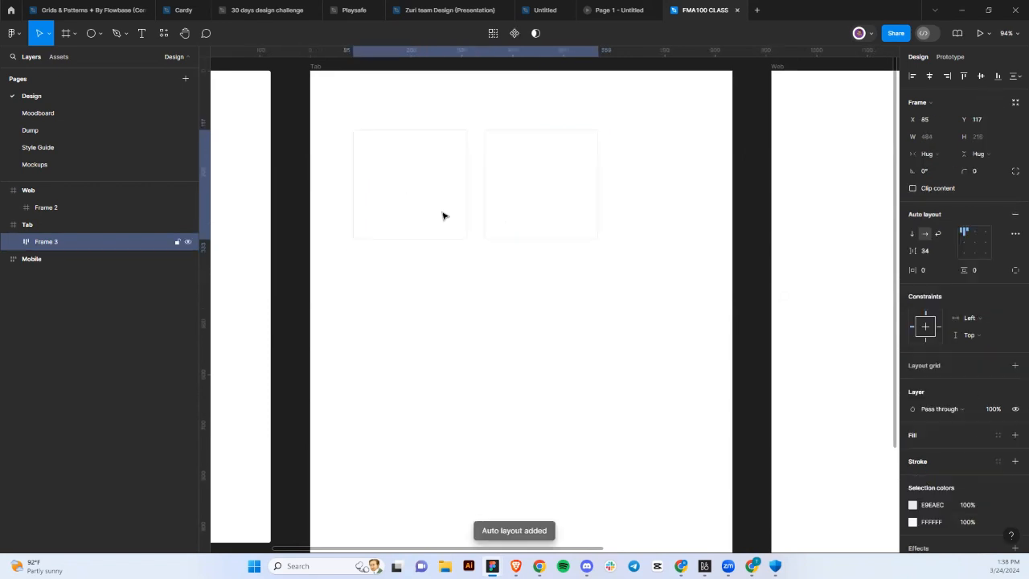
left_click(507, 214)
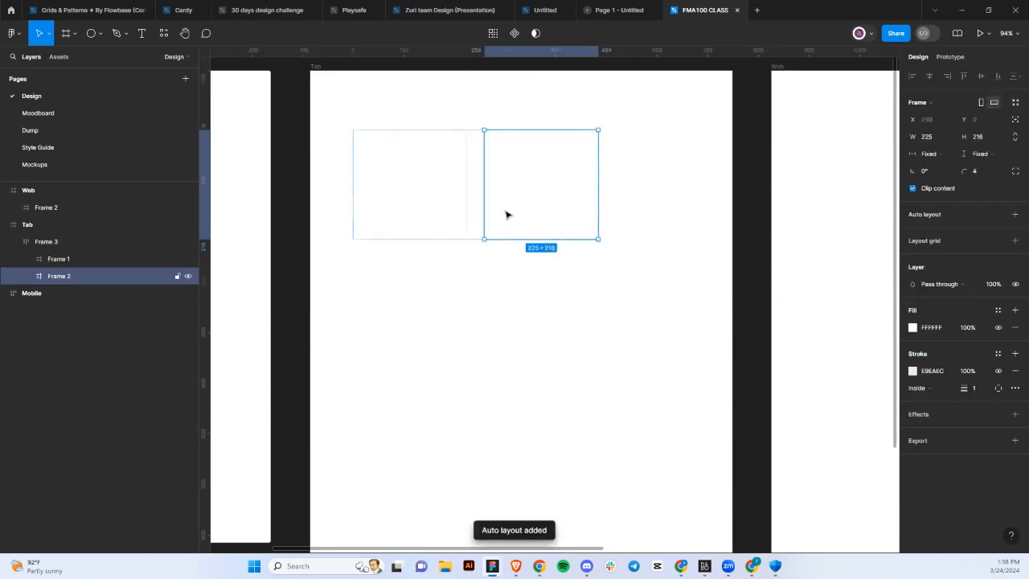
key("ctrl+d")
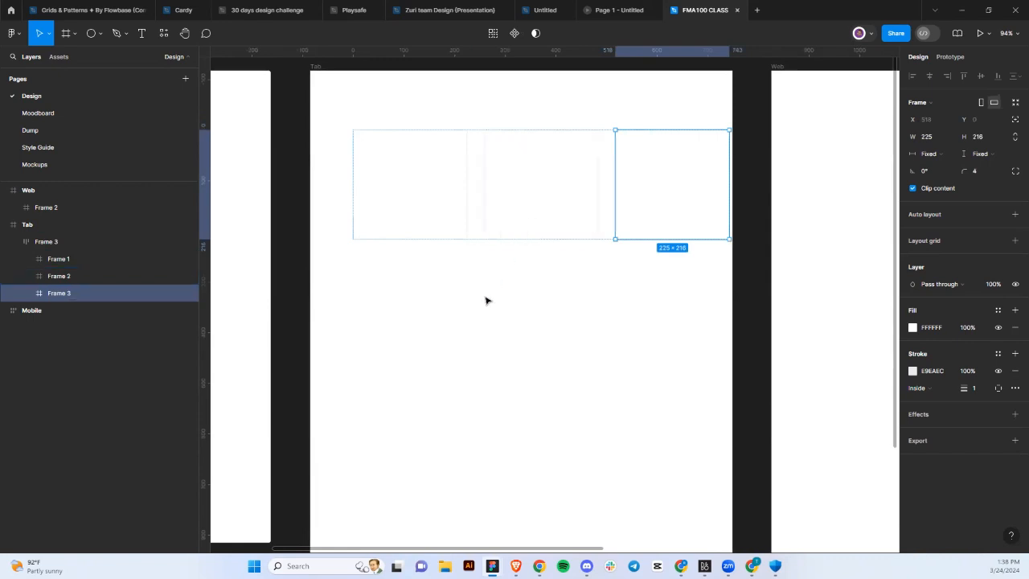
left_click(485, 298)
left_click(504, 230)
left_click_drag(500, 230, 512, 218)
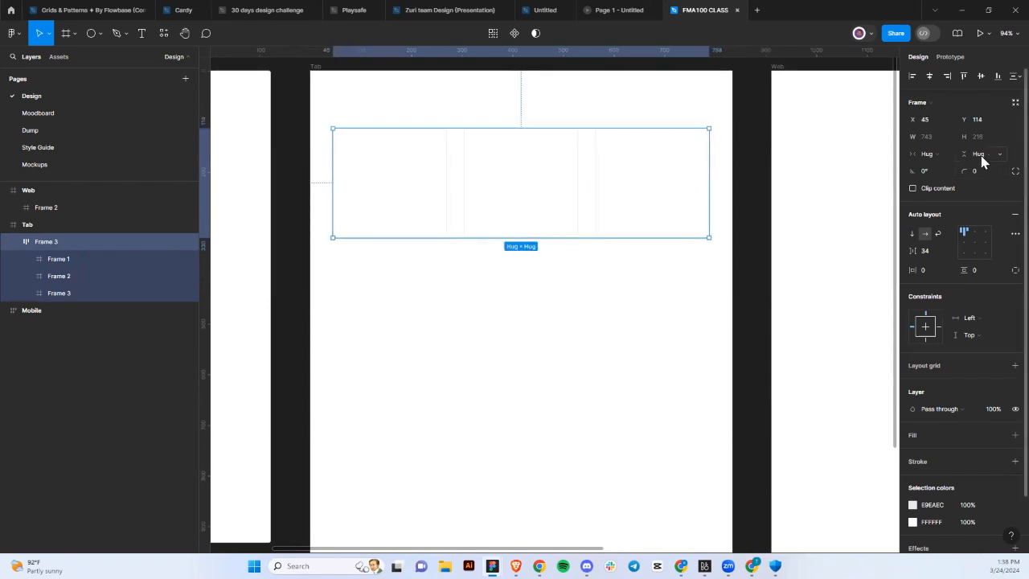
left_click(951, 156)
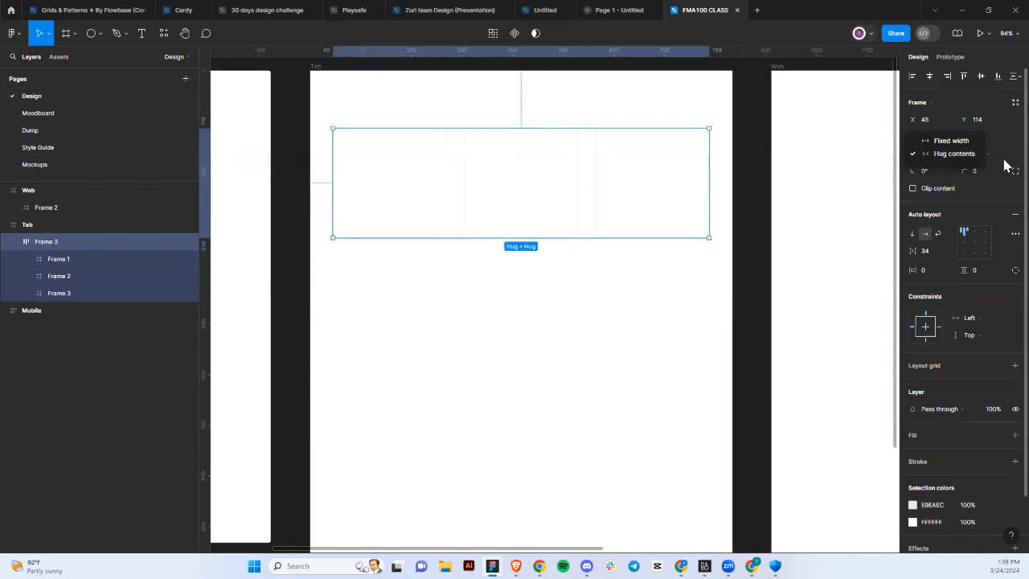
left_click(1003, 161)
left_click(993, 159)
left_click(979, 155)
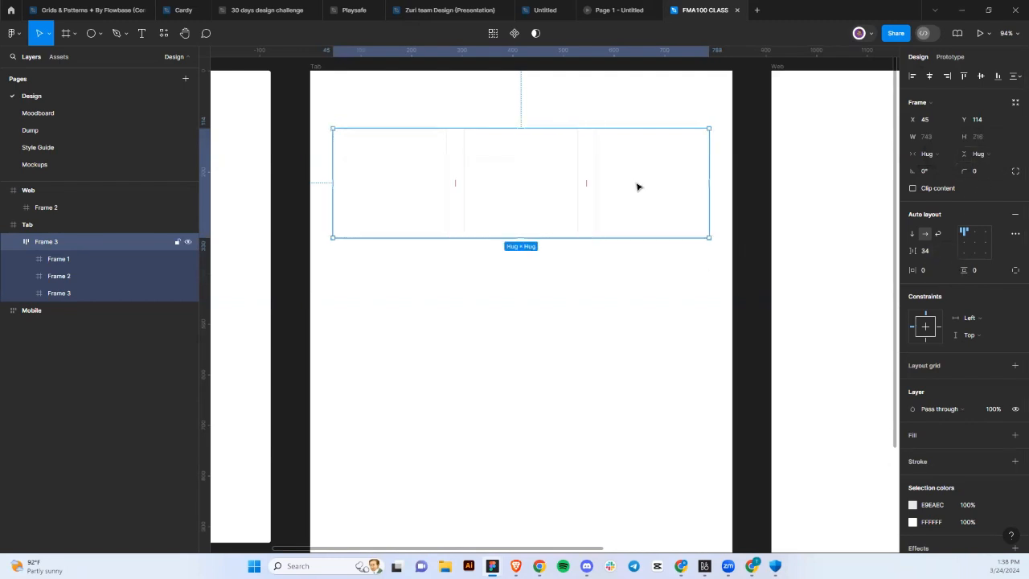
Set the middle and third cards to Fill container for both width and height.
left_click(554, 200)
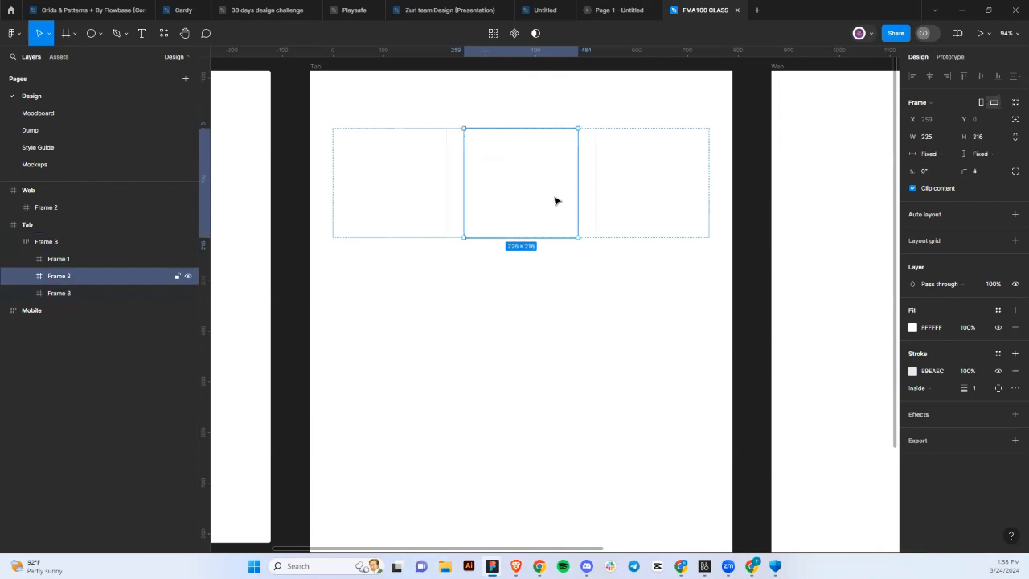
left_click(947, 158)
left_click(924, 157)
left_click(997, 161)
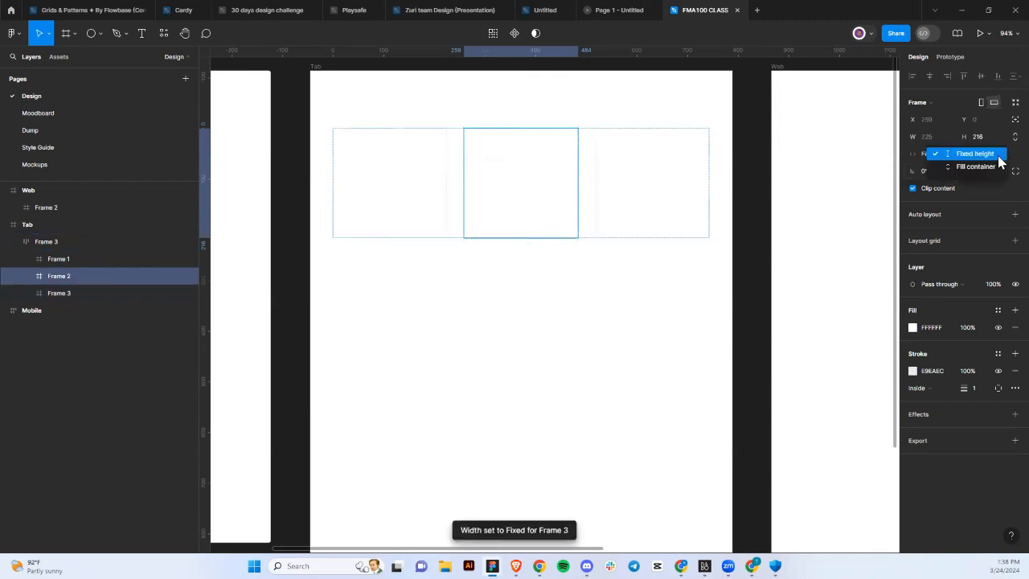
left_click(987, 167)
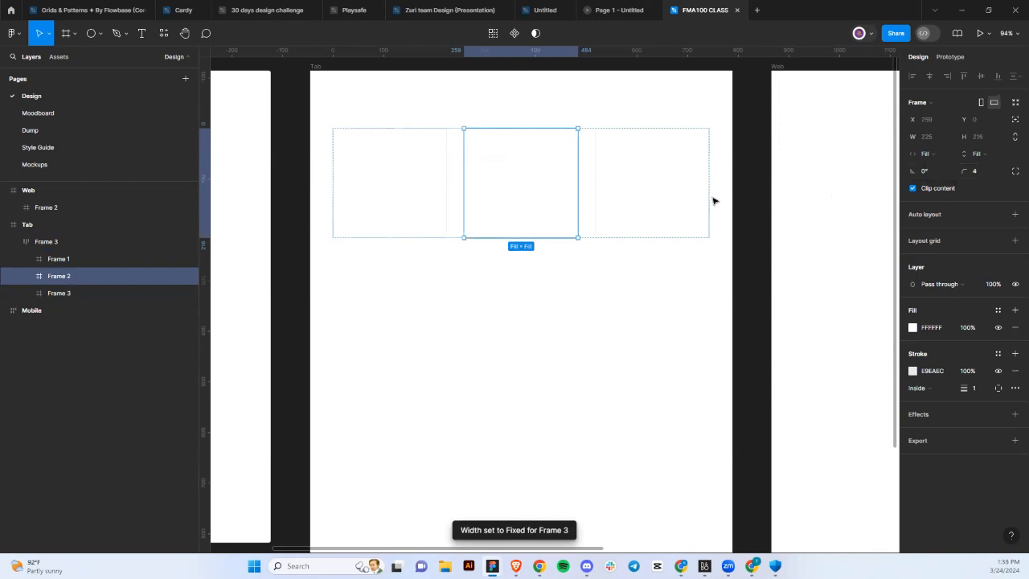
left_click(713, 201)
left_click(673, 196)
left_click(673, 195)
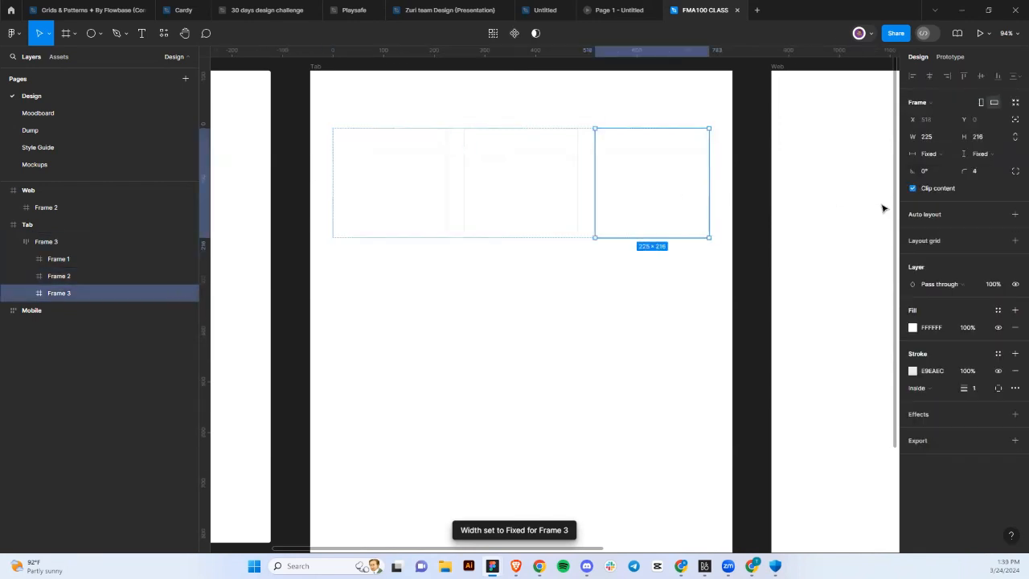
left_click(948, 153)
left_click(956, 165)
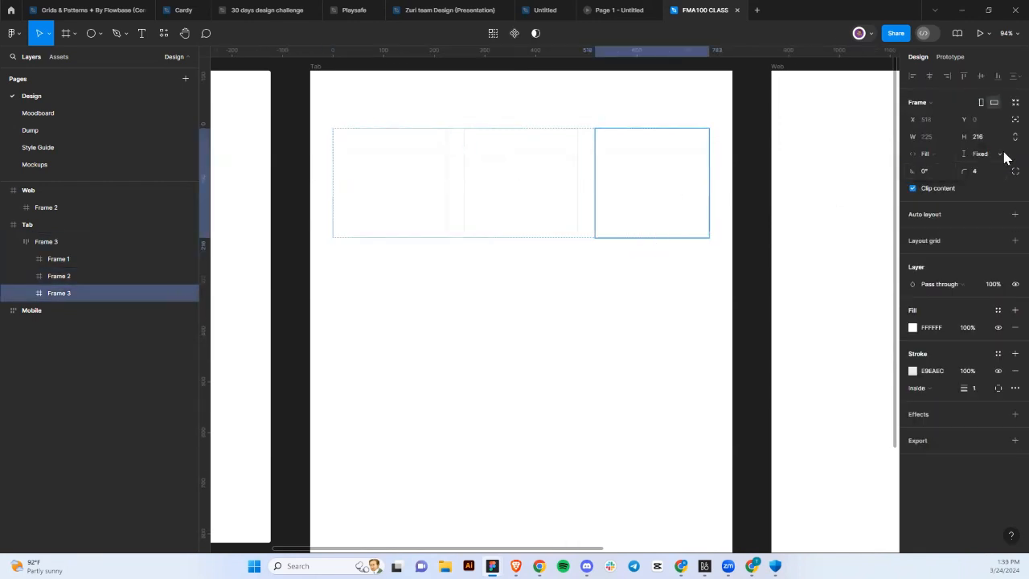
left_click(1000, 154)
left_click(996, 167)
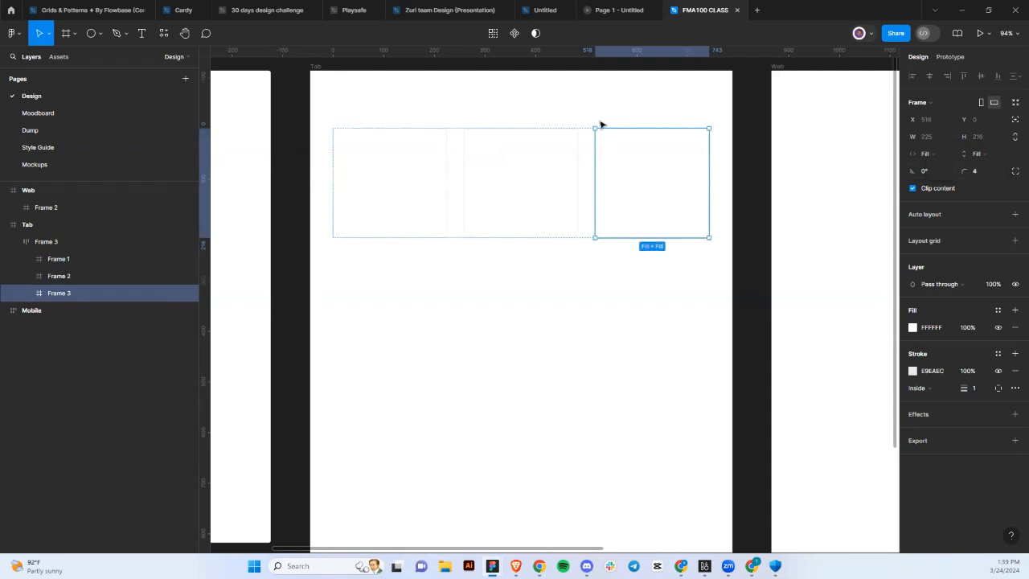
Set the first card to Fill container width and height as well.
left_click(430, 181)
left_click(940, 154)
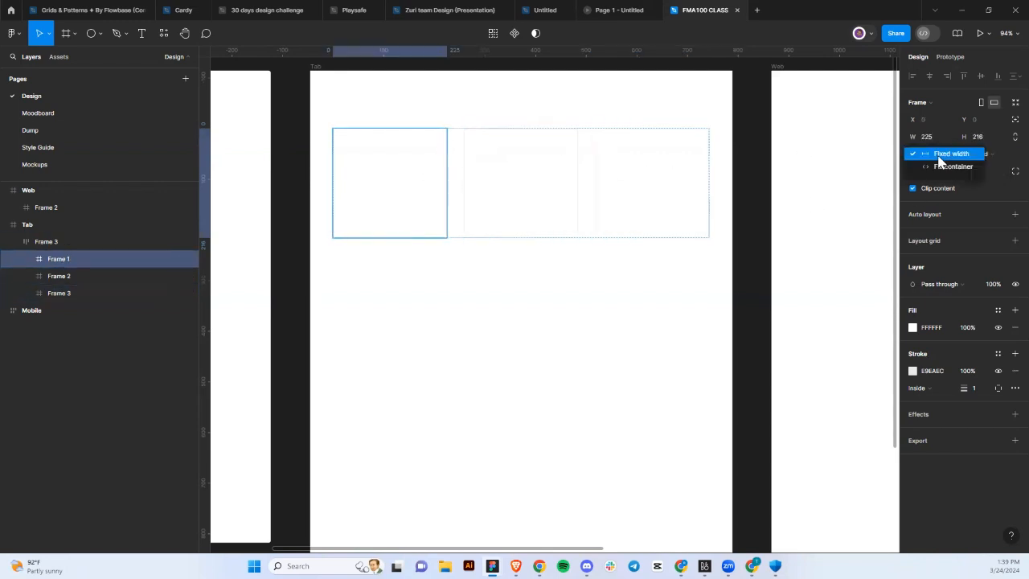
left_click(947, 167)
left_click(994, 153)
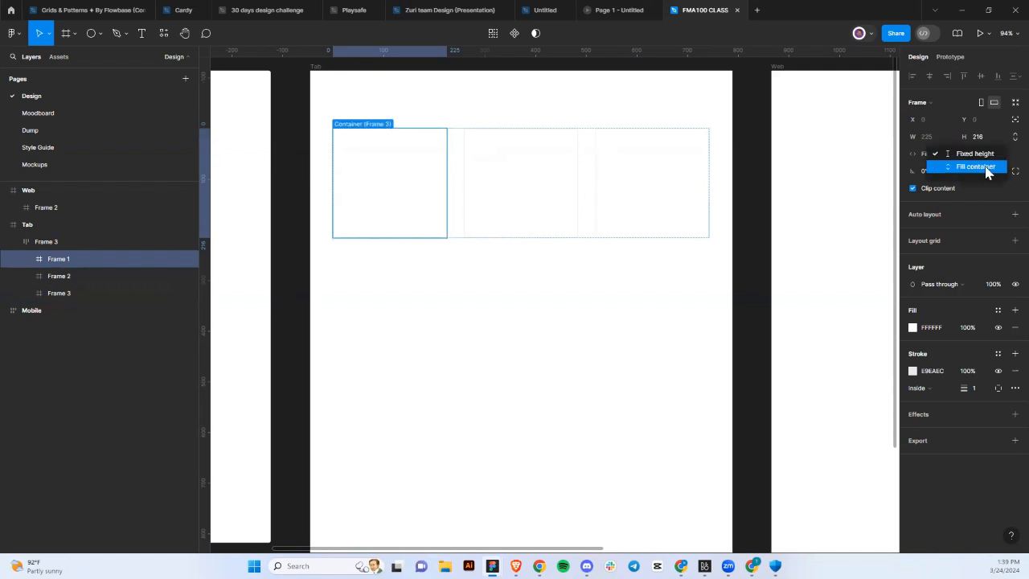
left_click(987, 172)
left_click(563, 221)
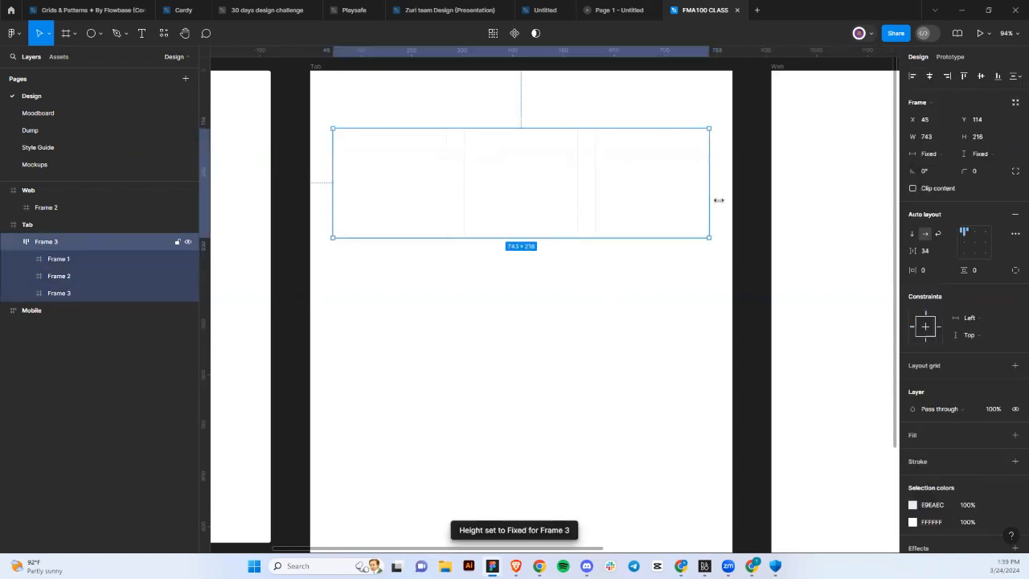
Narrow the card row to 712×216, testing Auto spacing before restoring a 34 gap.
left_click_drag(710, 210, 693, 252)
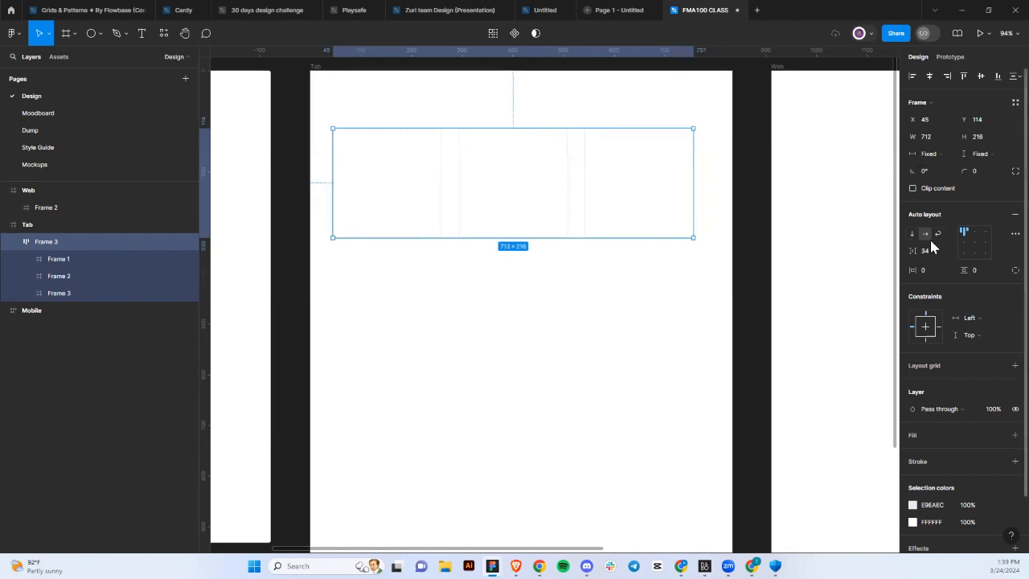
left_click(951, 250)
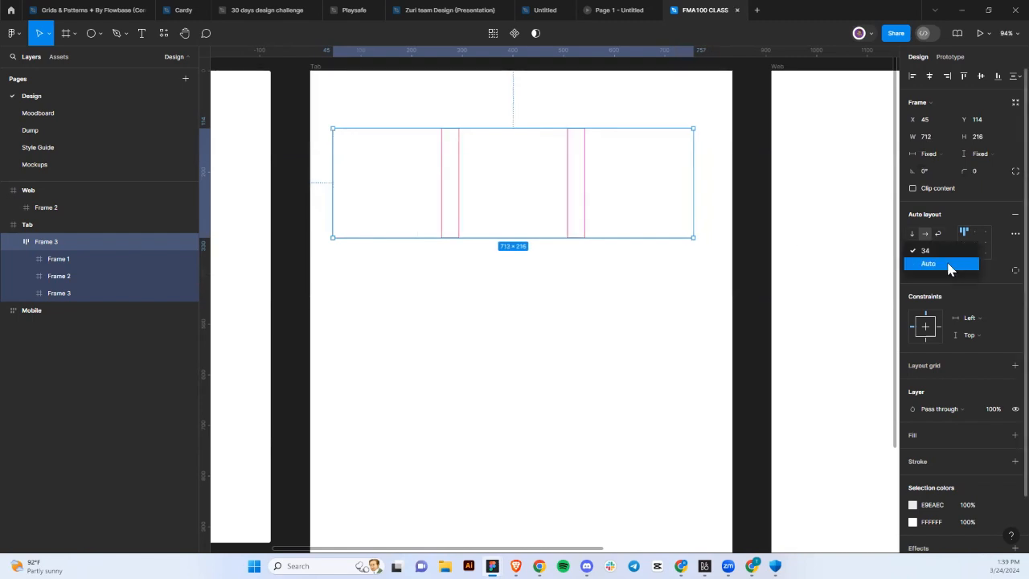
left_click(947, 266)
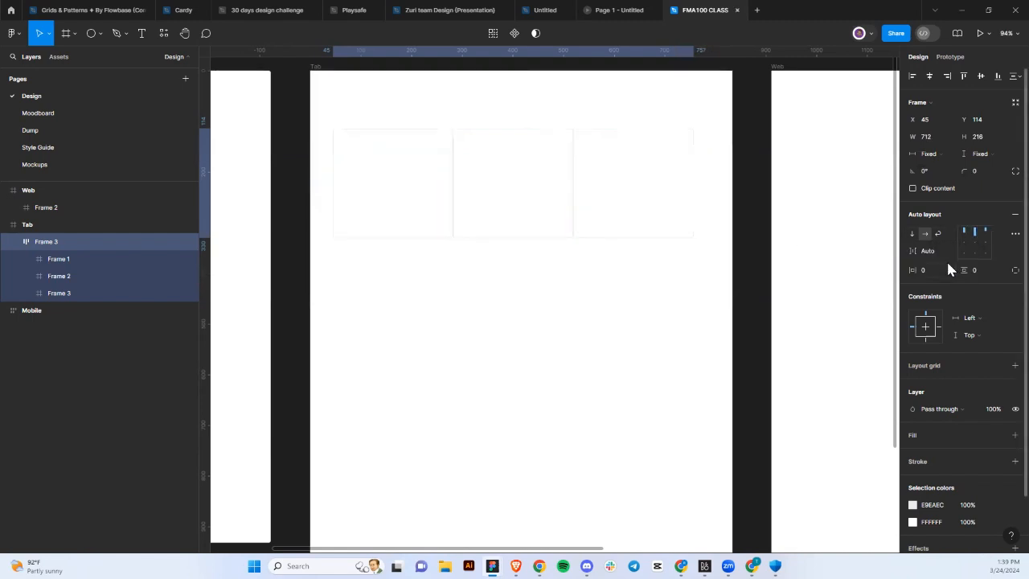
left_click_drag(690, 199, 694, 253)
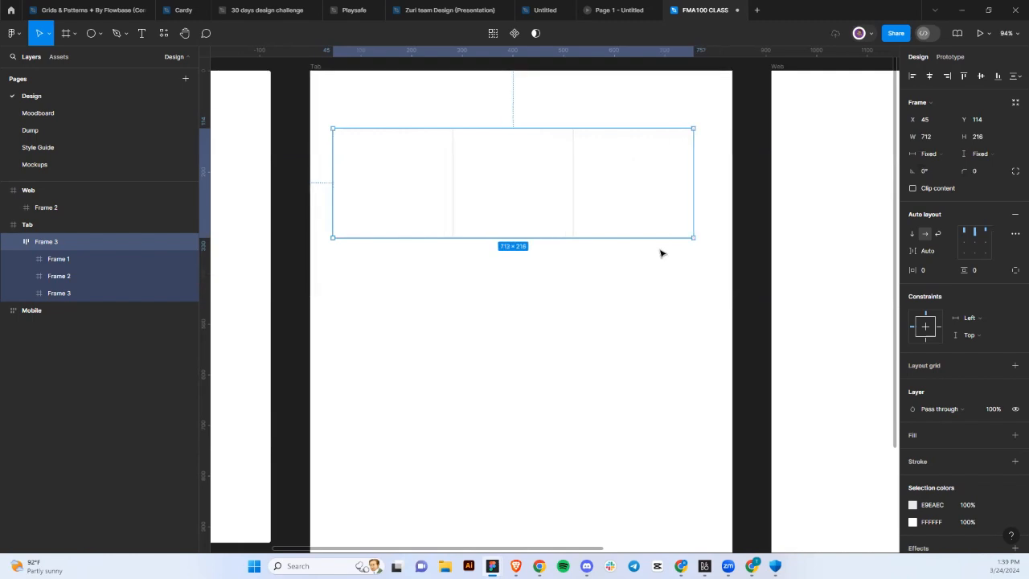
left_click(943, 251)
left_click(949, 252)
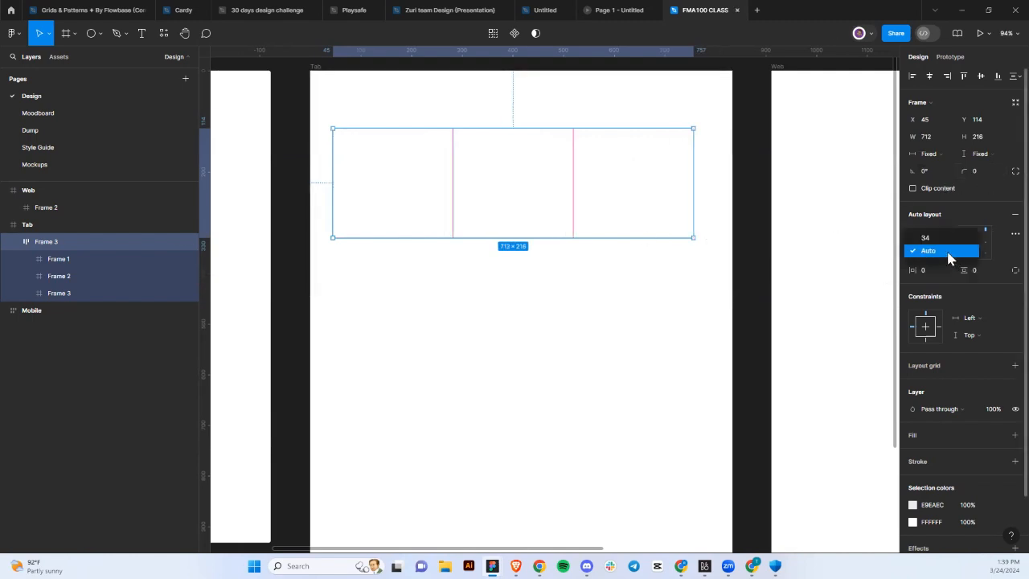
left_click(934, 237)
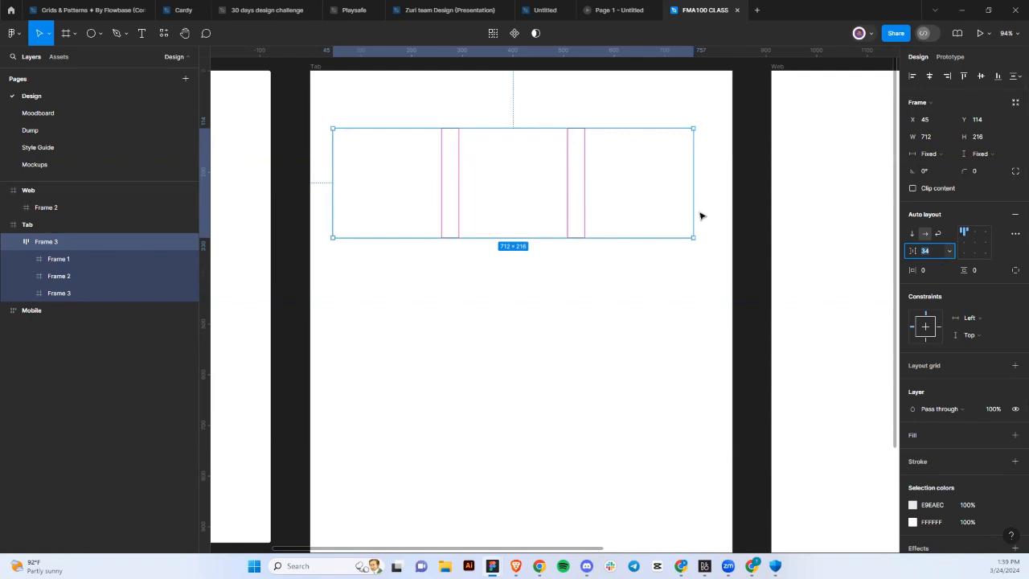
Duplicate the card row below and stack both in a 464-tall vertical auto layout with Auto spacing.
scroll(619, 211, "down", 4)
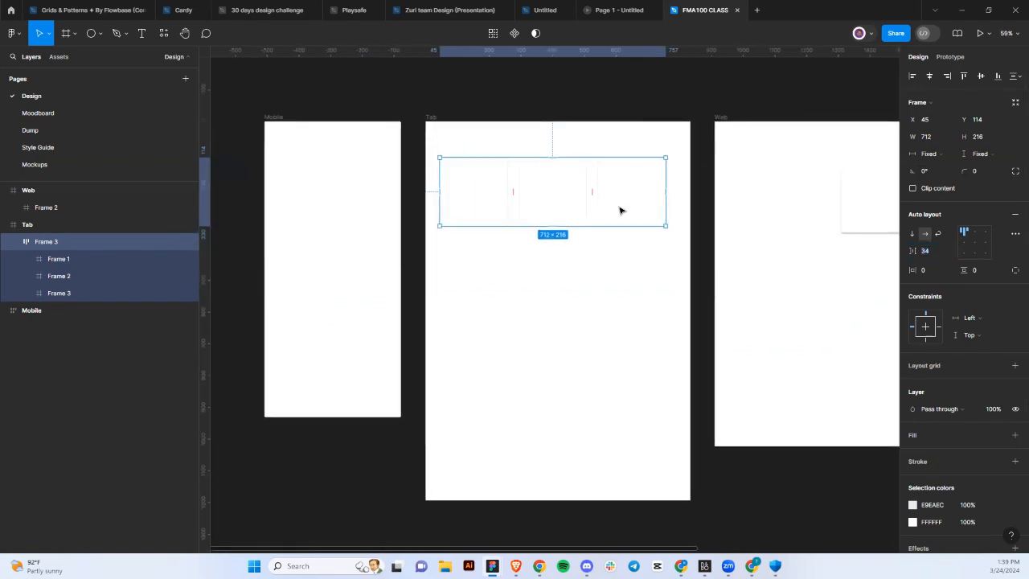
key("ctrl+d")
left_click_drag(608, 200, 609, 286)
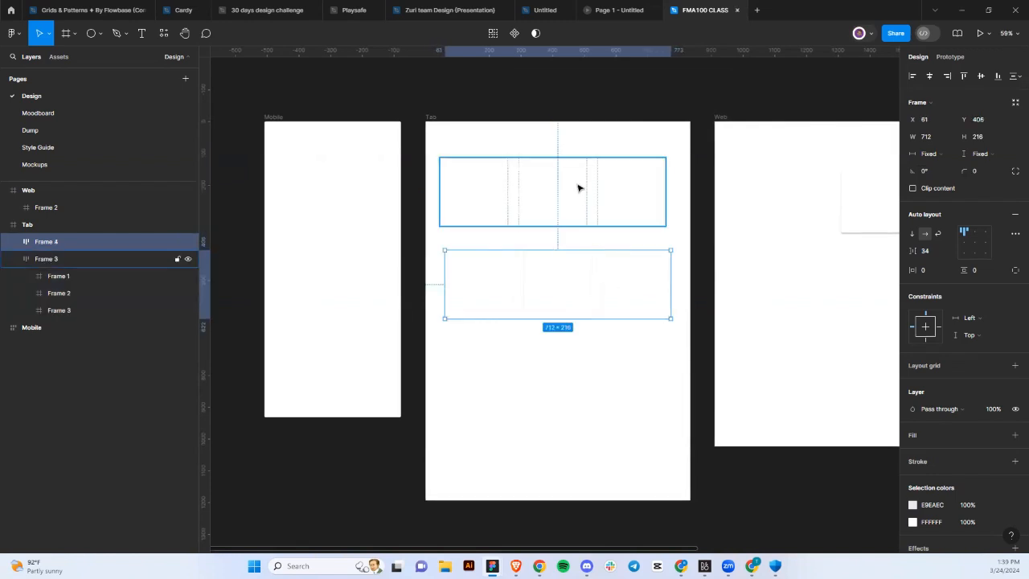
left_click(577, 188, "shift")
key("shift+a")
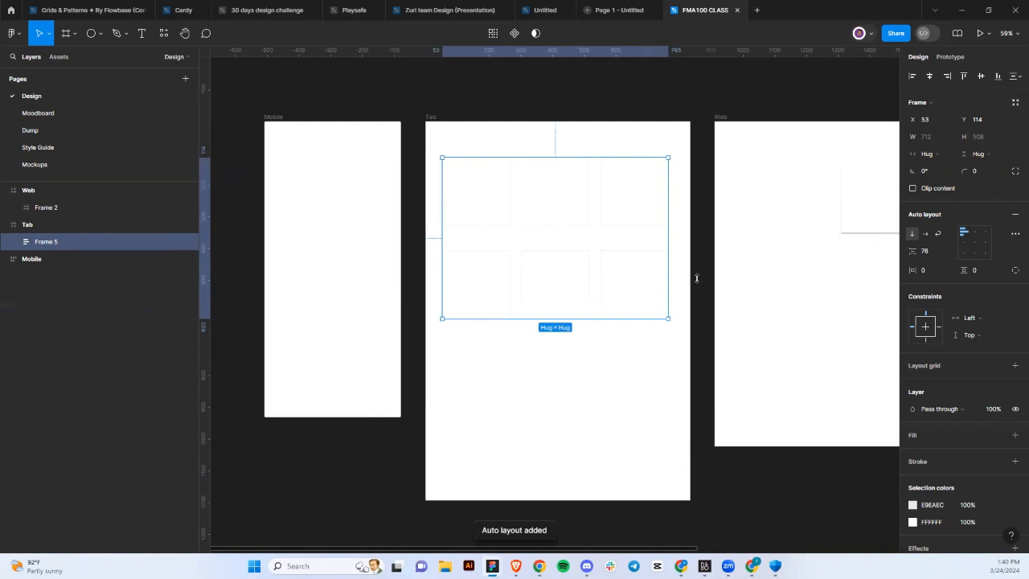
left_click(947, 254)
left_click(946, 265)
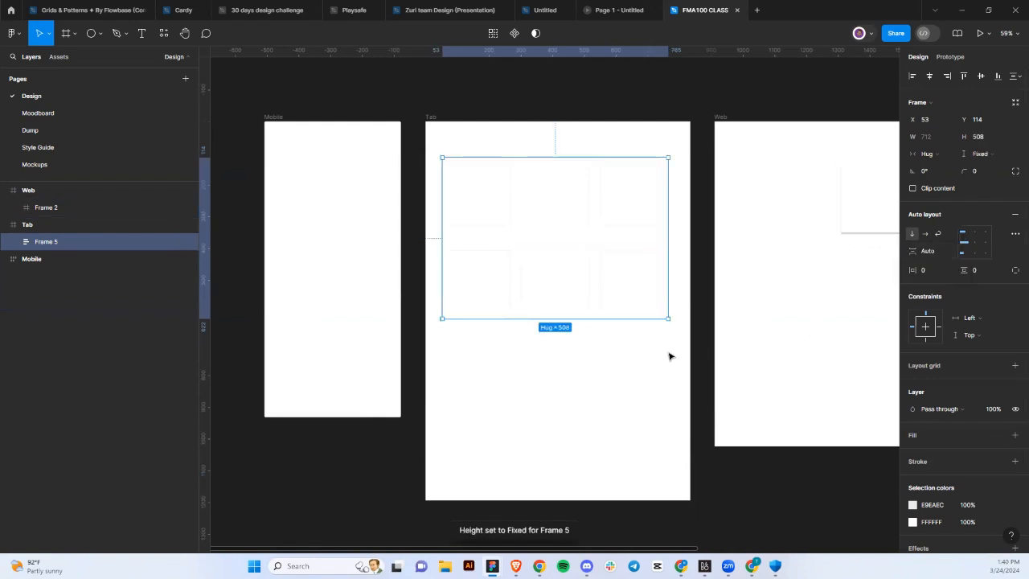
left_click_drag(606, 310, 605, 304)
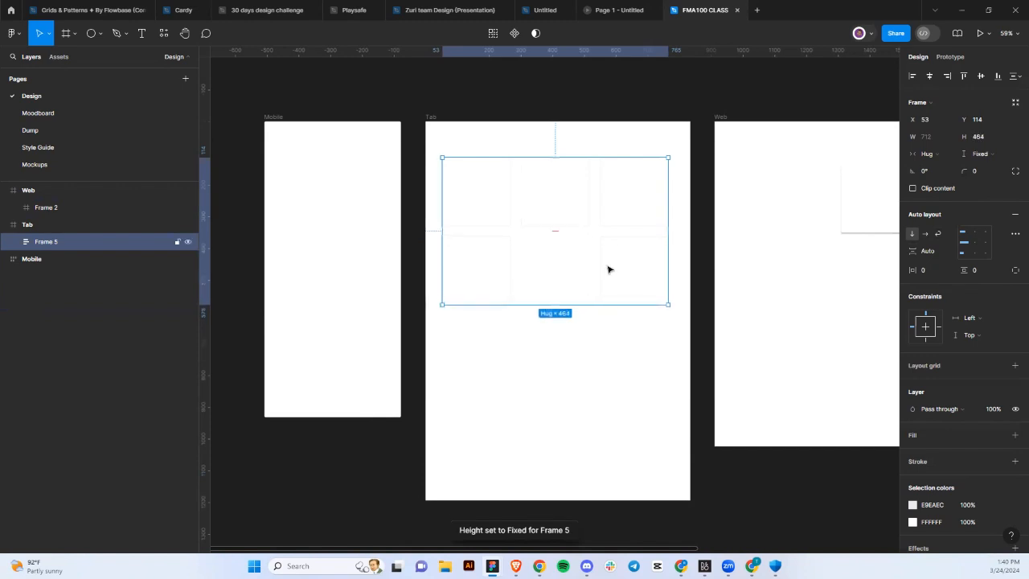
double_click(609, 269)
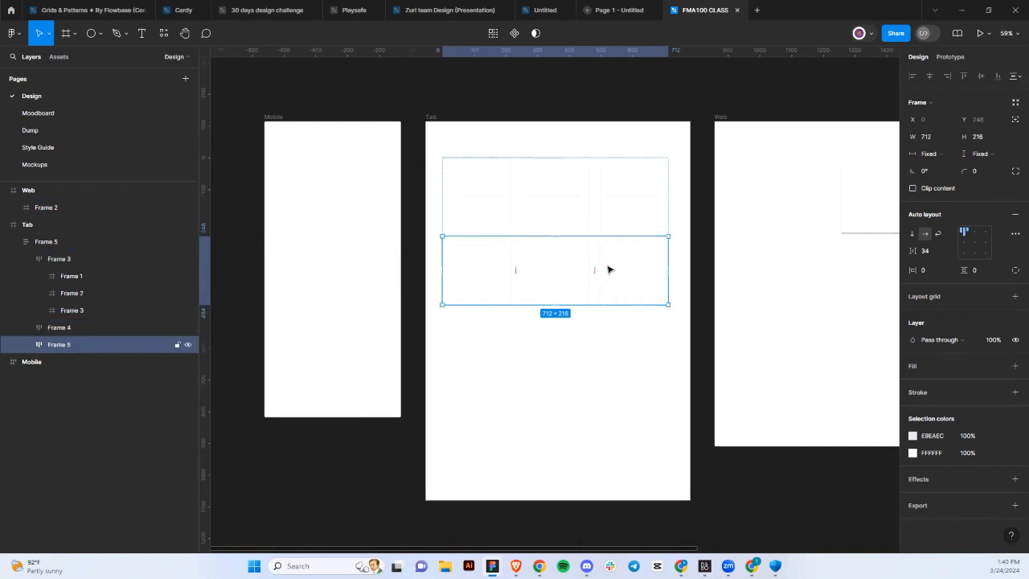
Give the card-row container a 32 gap between rows and Hug contents height.
left_click(624, 384)
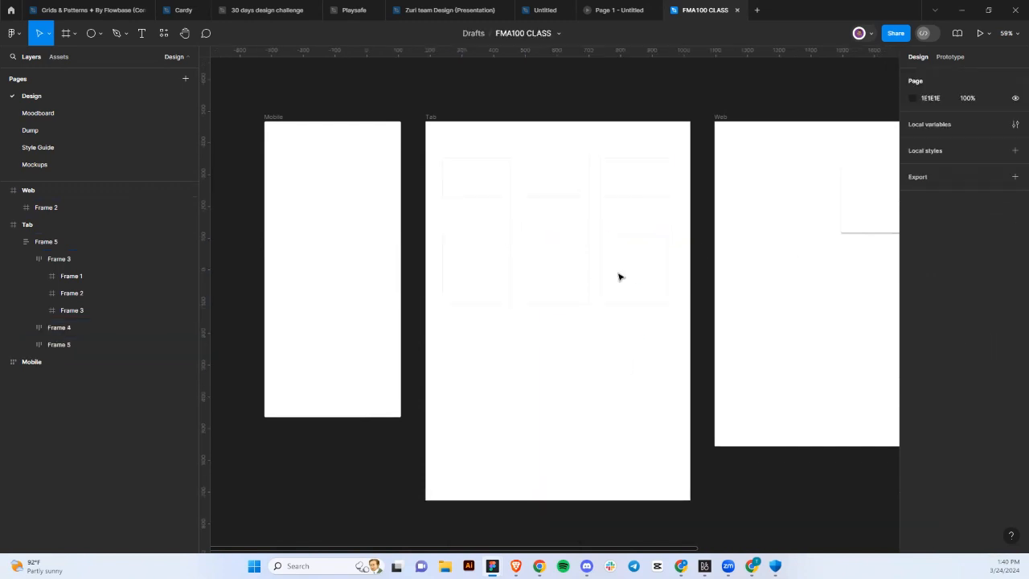
left_click(624, 212)
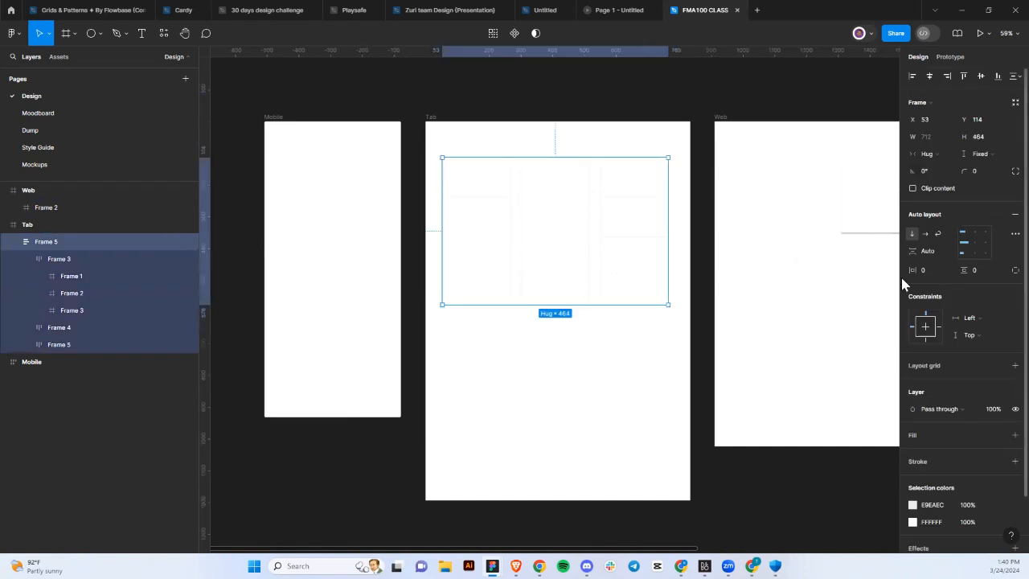
left_click(943, 246)
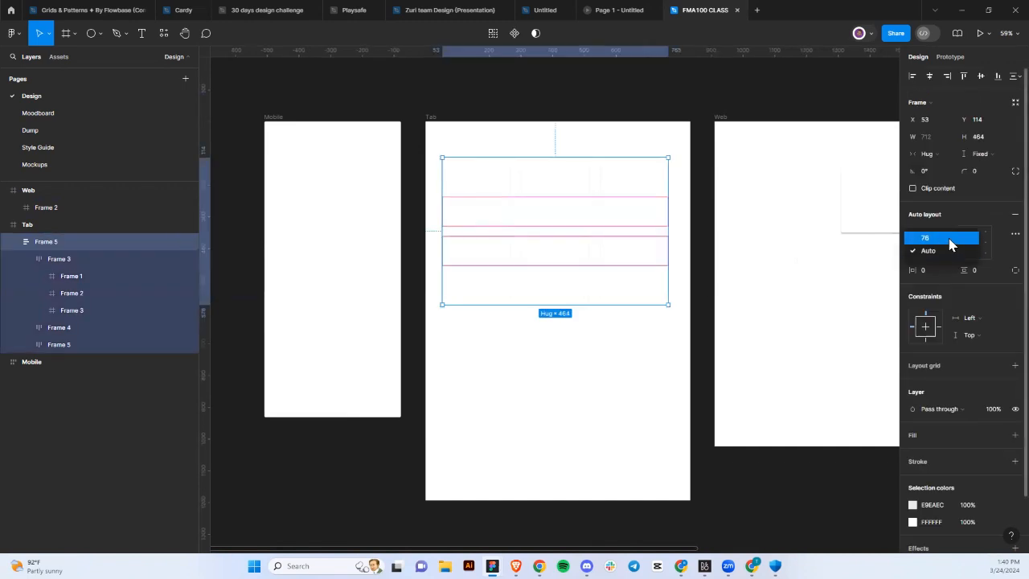
left_click(932, 233)
left_click(931, 255)
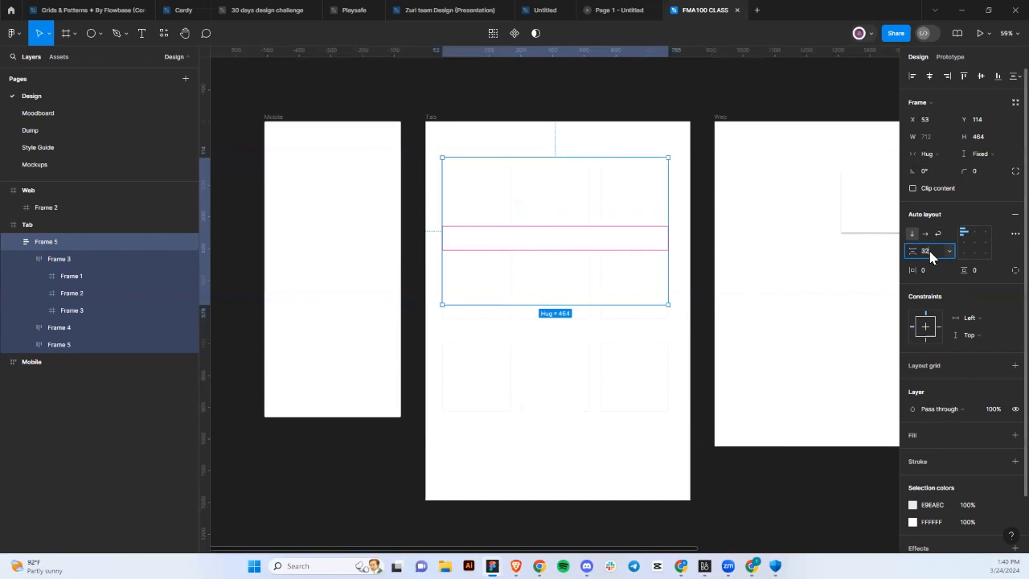
key("Return")
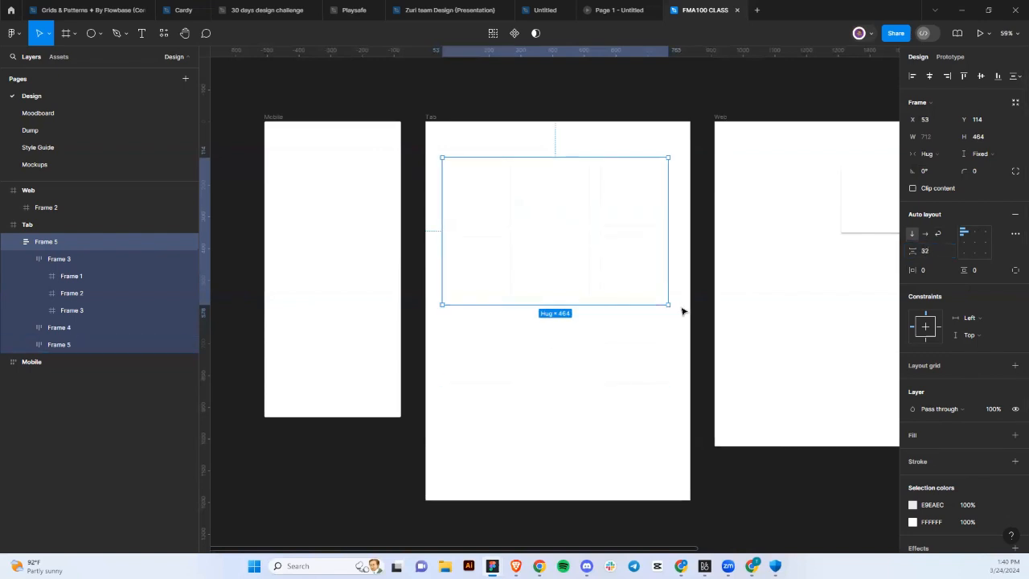
left_click(981, 154)
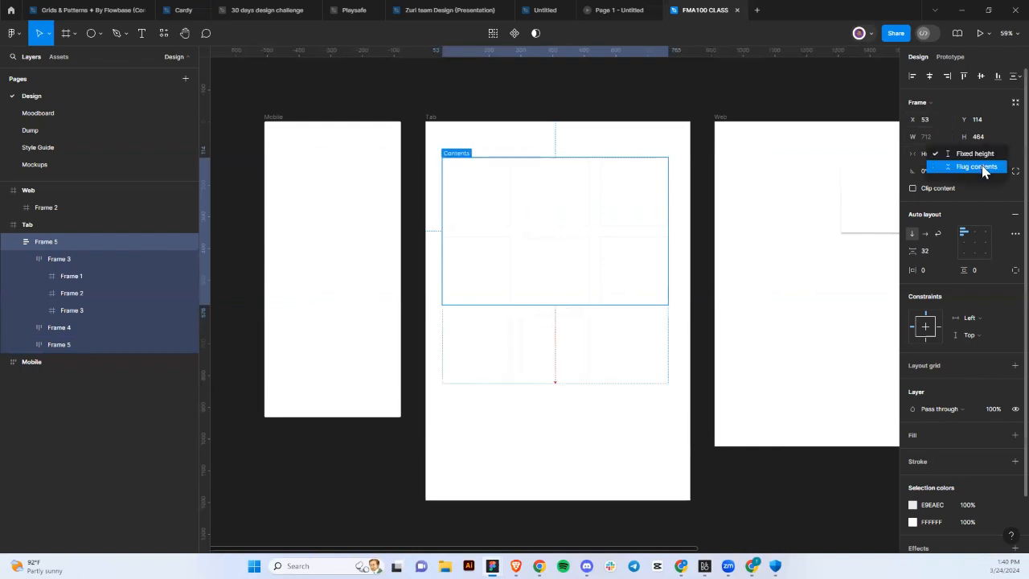
left_click(984, 168)
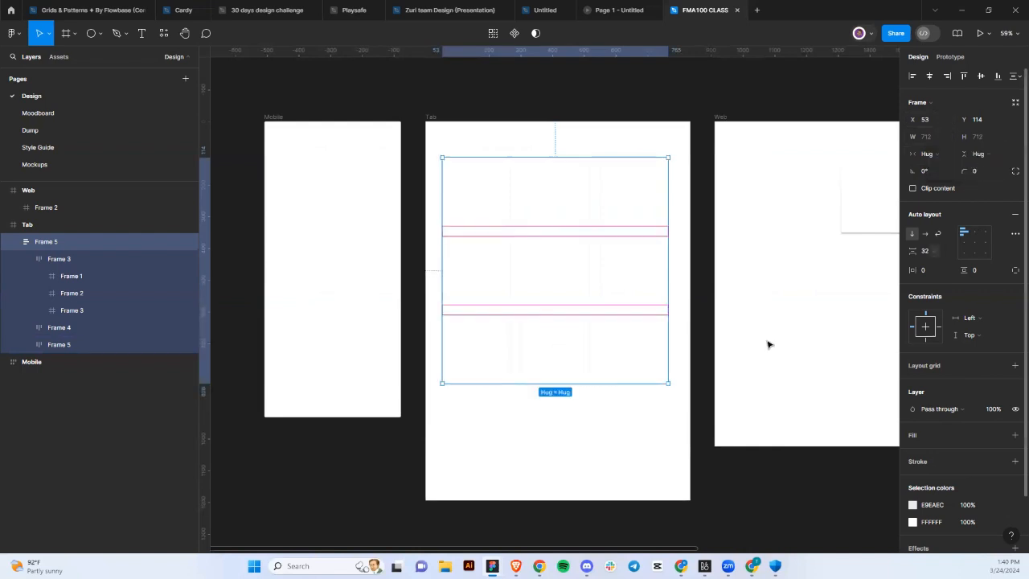
Duplicate the bottom row of cards to add a fourth row of three cards.
left_click(541, 354)
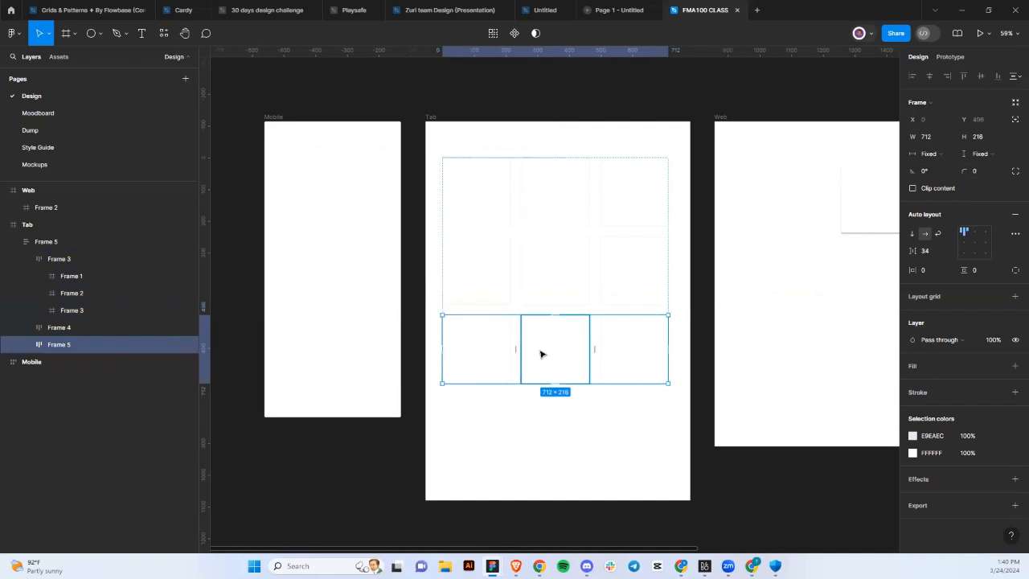
key("ctrl+d")
scroll(570, 424, "down", 3)
scroll(574, 425, "right", 2)
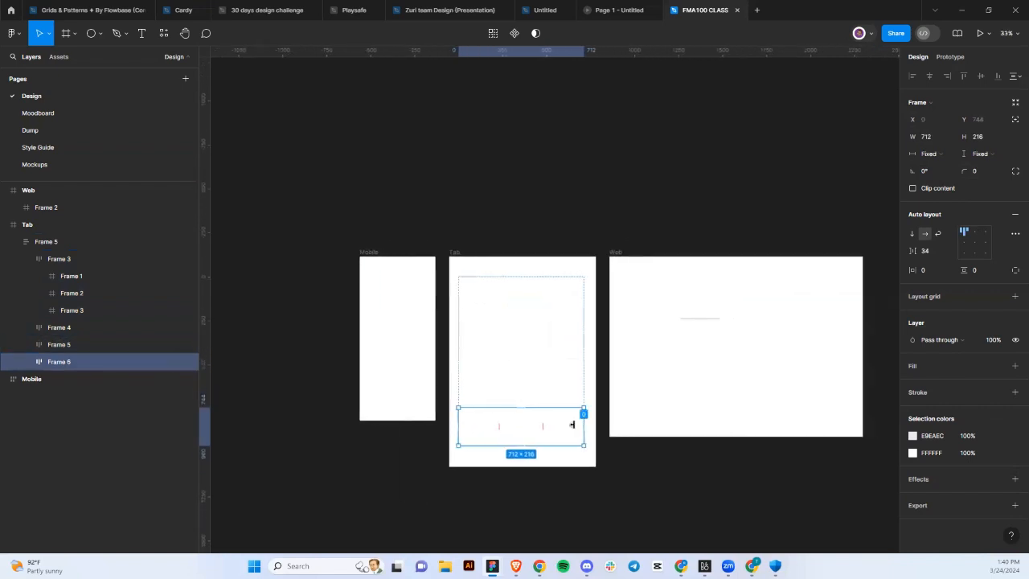
left_click(455, 253)
Duplicate the 834×1194 Tab frame twice, so the third copy sits at X 3451.
key("ctrl+d")
scroll(459, 254, "right", 5)
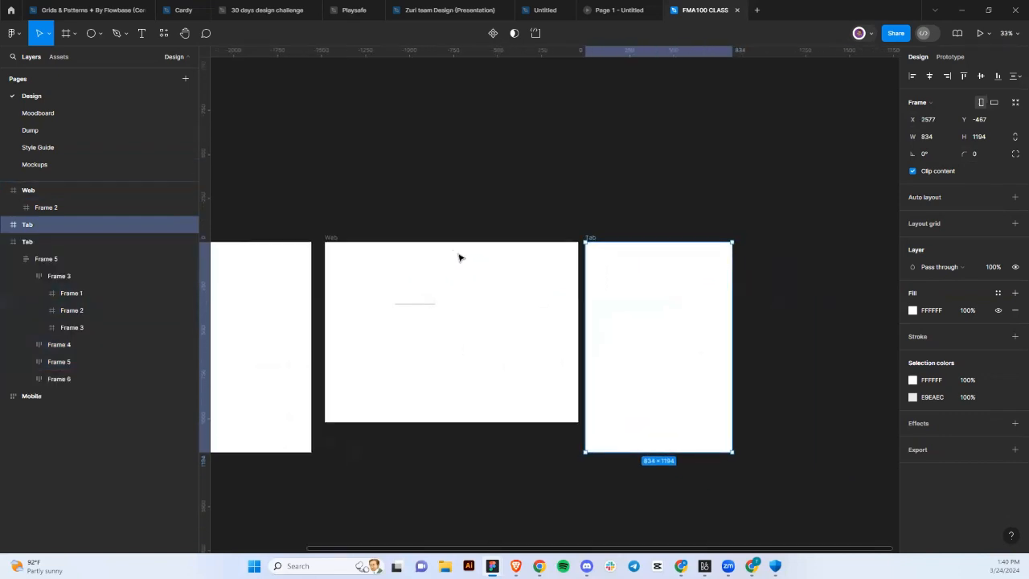
scroll(582, 301, "up", 2)
scroll(583, 301, "right", 3)
scroll(583, 305, "down", 3)
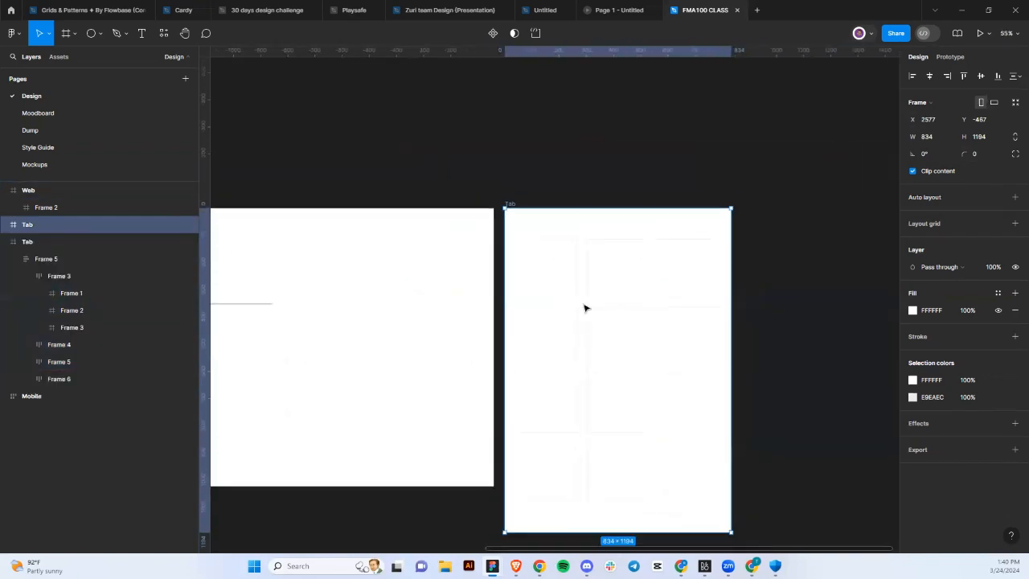
key("ctrl+d")
scroll(611, 316, "right", 2)
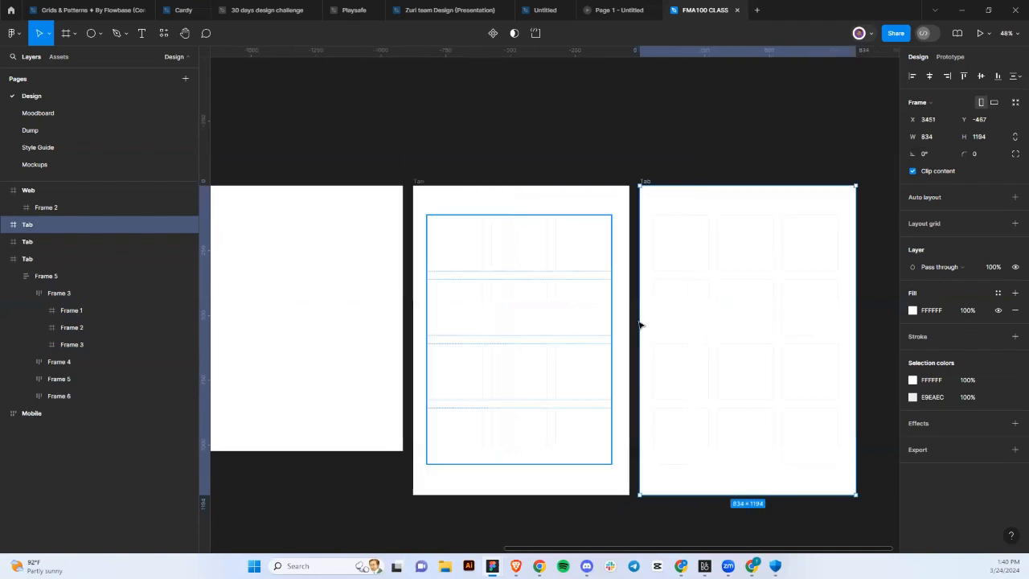
scroll(552, 320, "up", 4)
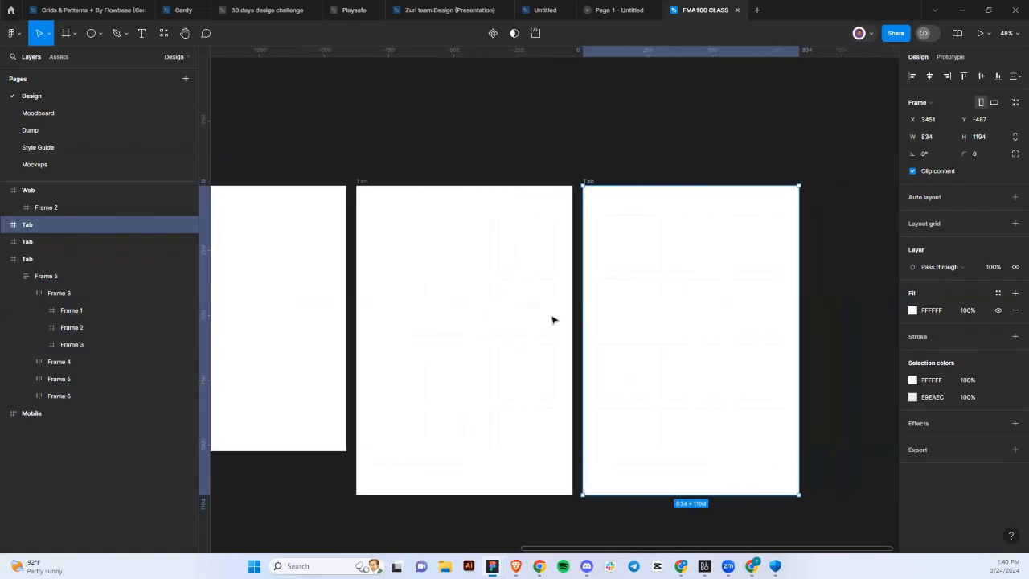
scroll(551, 320, "down", 3)
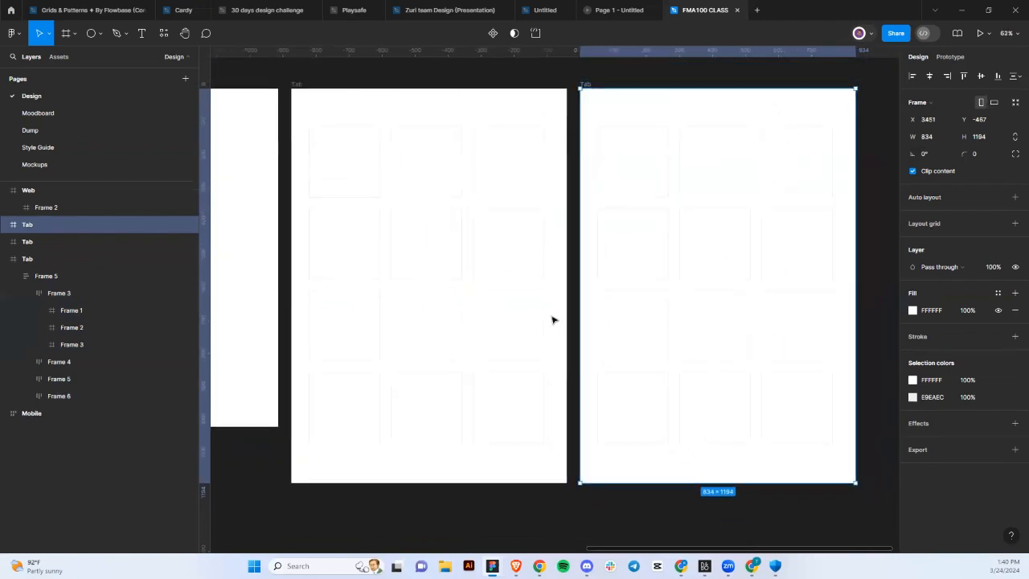
Select all twelve cards in the newest Tab frame, remove their stroke and add a Drop shadow.
left_click(632, 295)
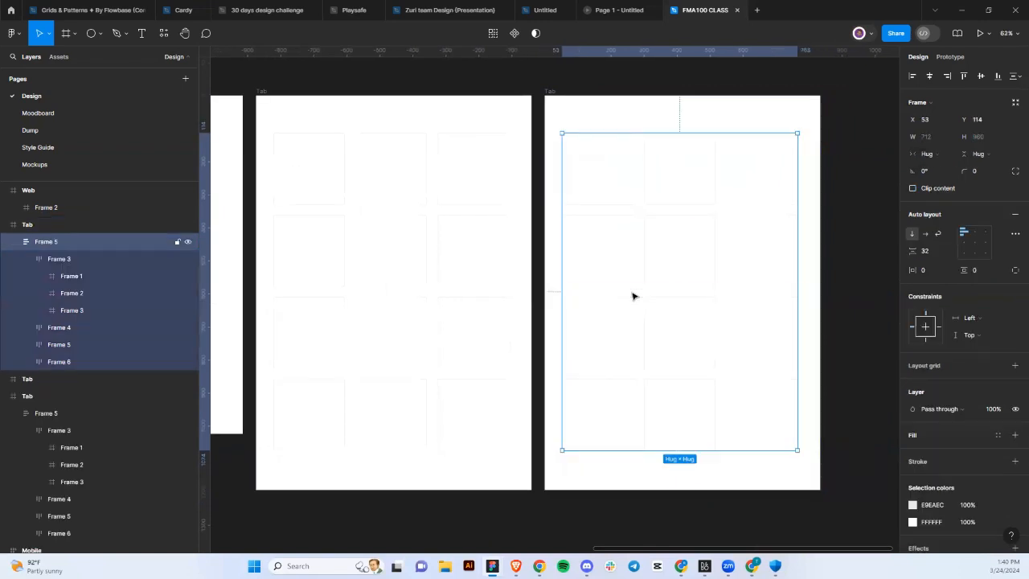
key("Return")
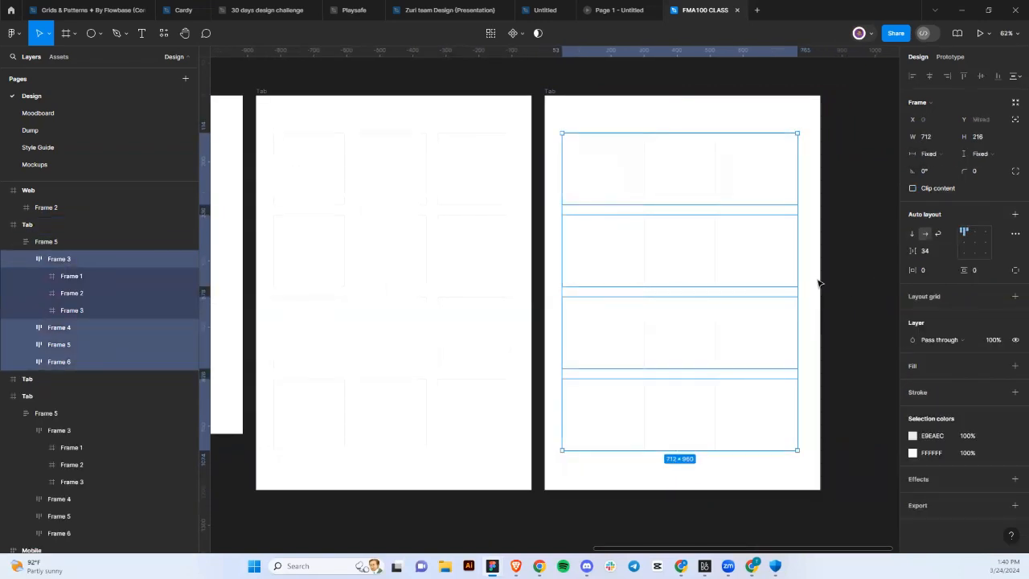
key("Return")
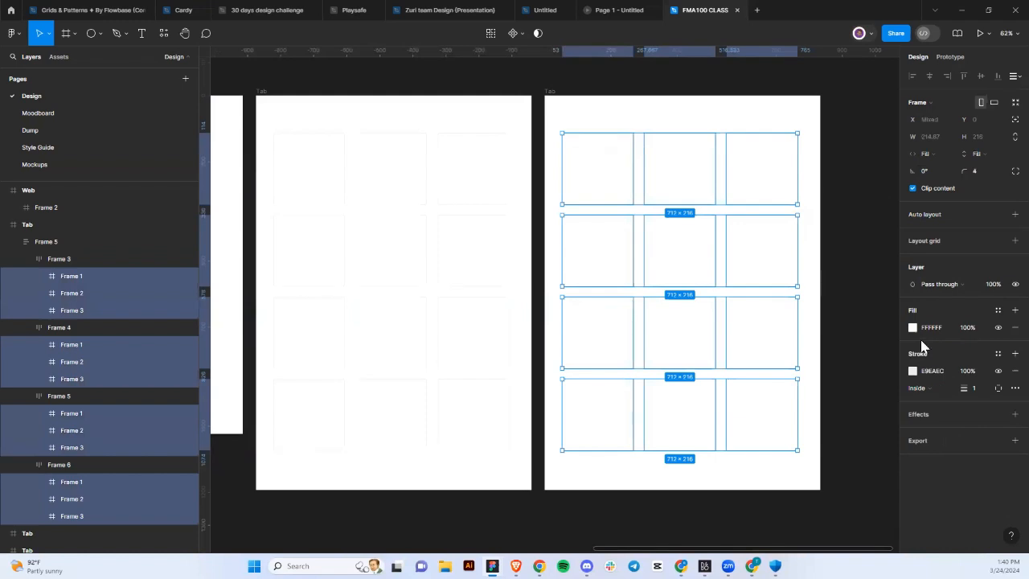
left_click(1013, 371)
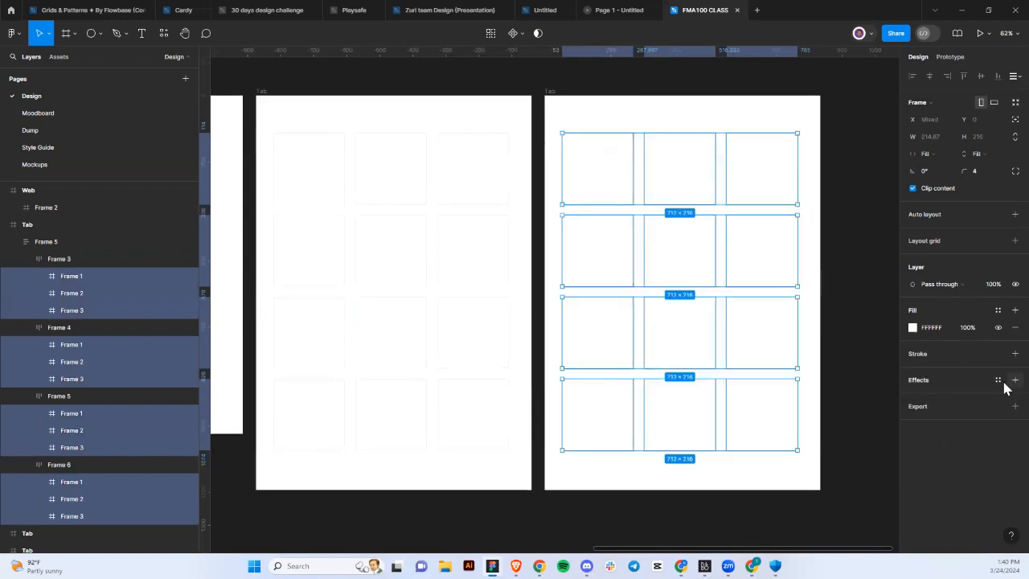
left_click(1014, 380)
Deselect everything and inspect the drop-shadowed cards on the canvas.
left_click(834, 456)
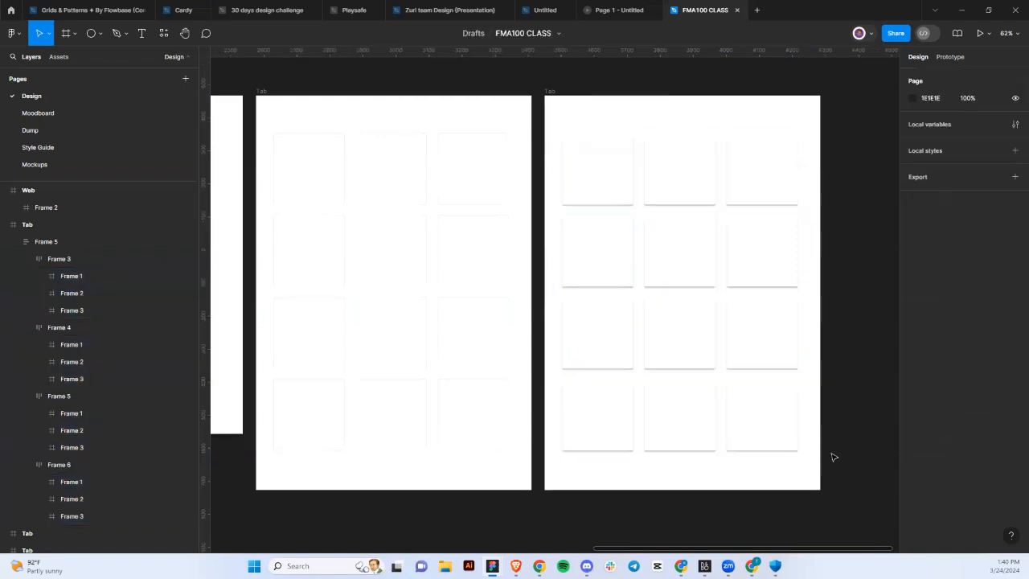
scroll(834, 456, "right", 2)
scroll(834, 457, "up", 1)
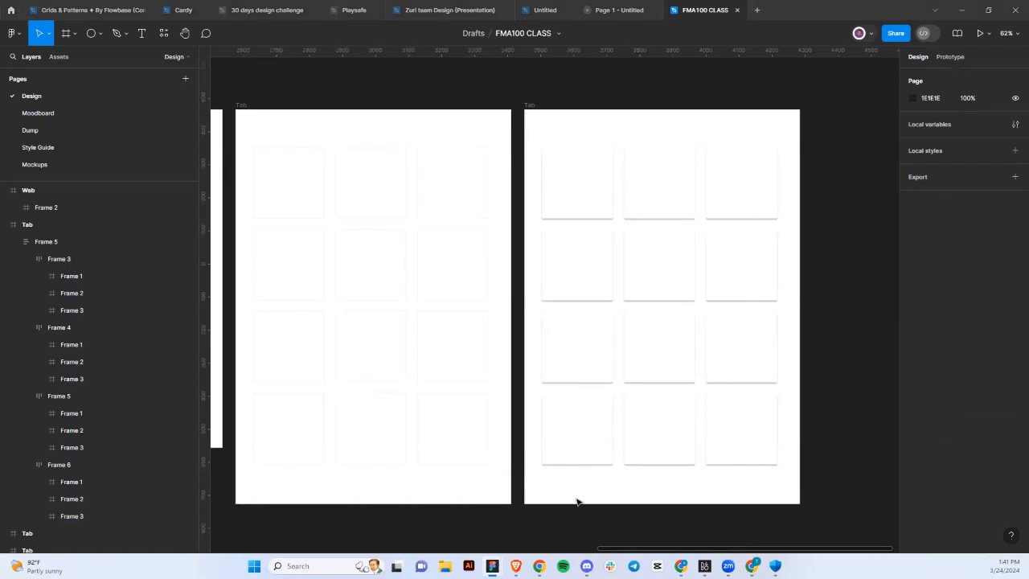
scroll(577, 501, "left", 3)
scroll(507, 404, "up", 3)
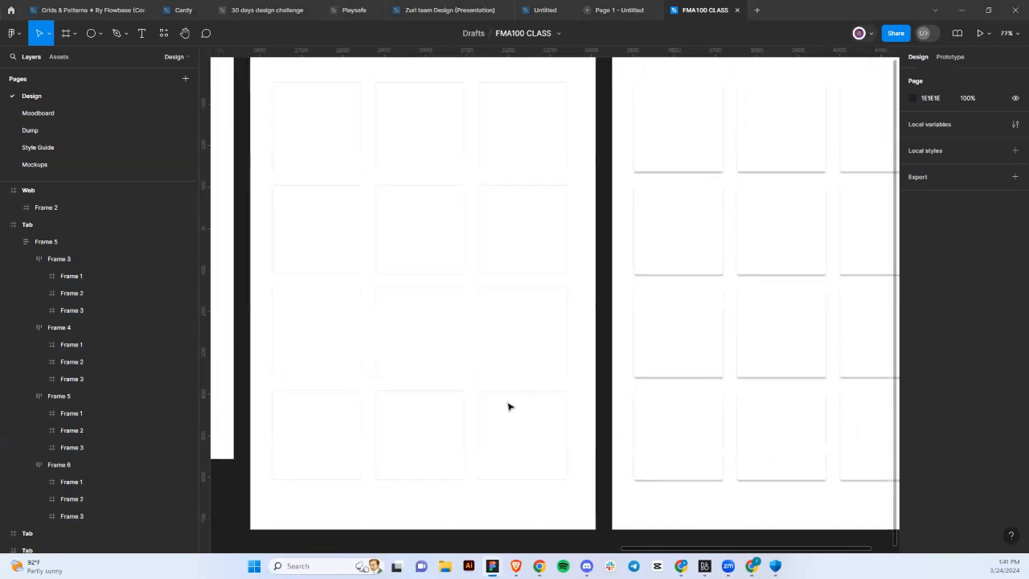
scroll(508, 406, "up", 2)
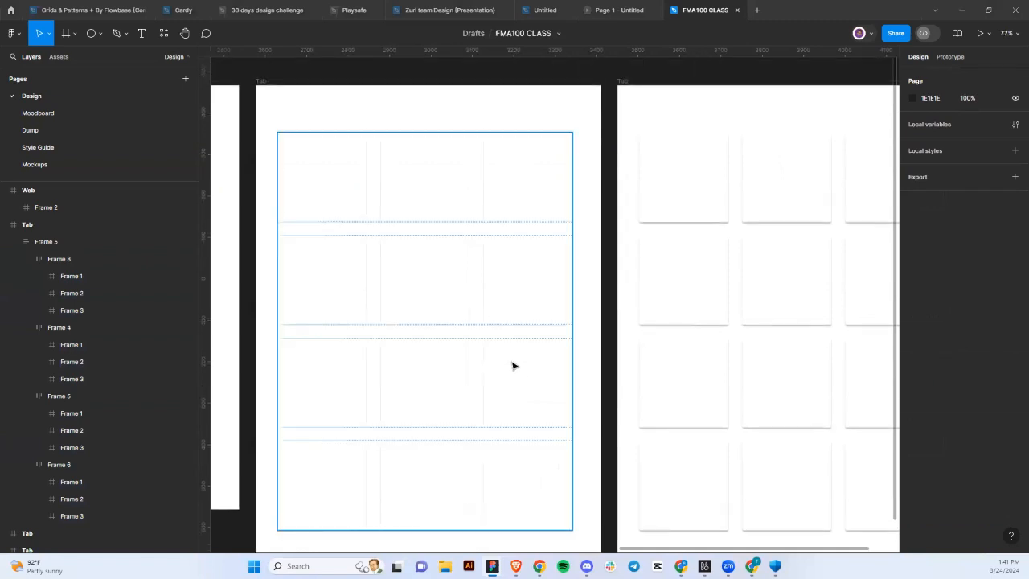
scroll(514, 366, "down", 1)
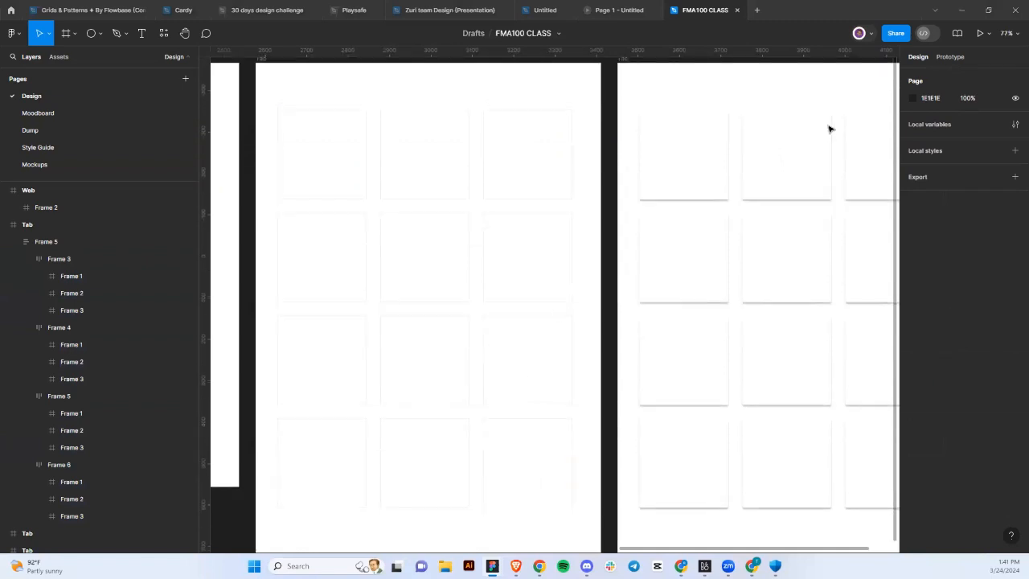
Launch the prototype preview in a new tab, then switch back to it from the design file.
left_click(978, 34)
left_click(675, 10)
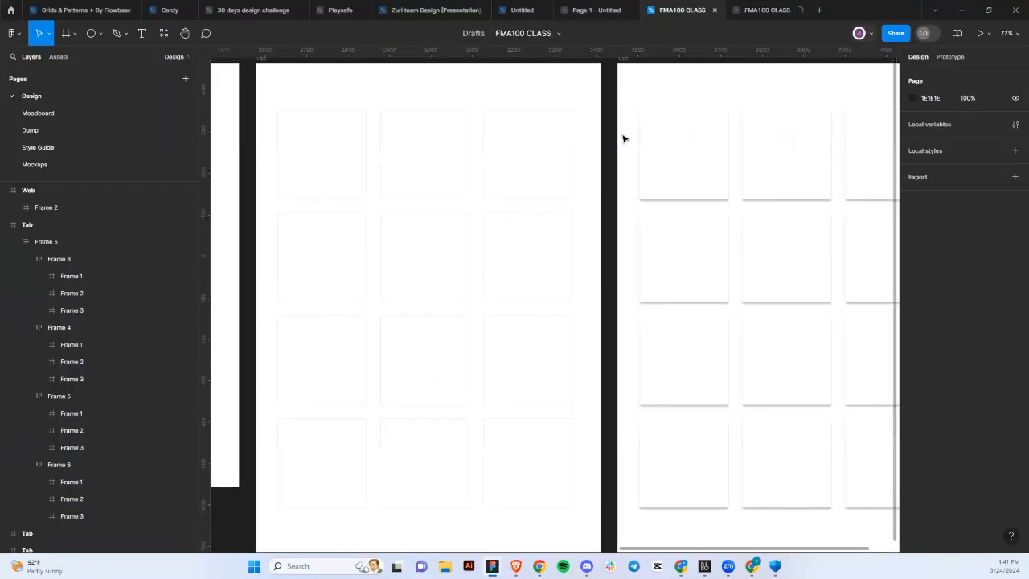
scroll(623, 139, "up", 1)
scroll(624, 138, "down", 3)
scroll(624, 139, "up", 2)
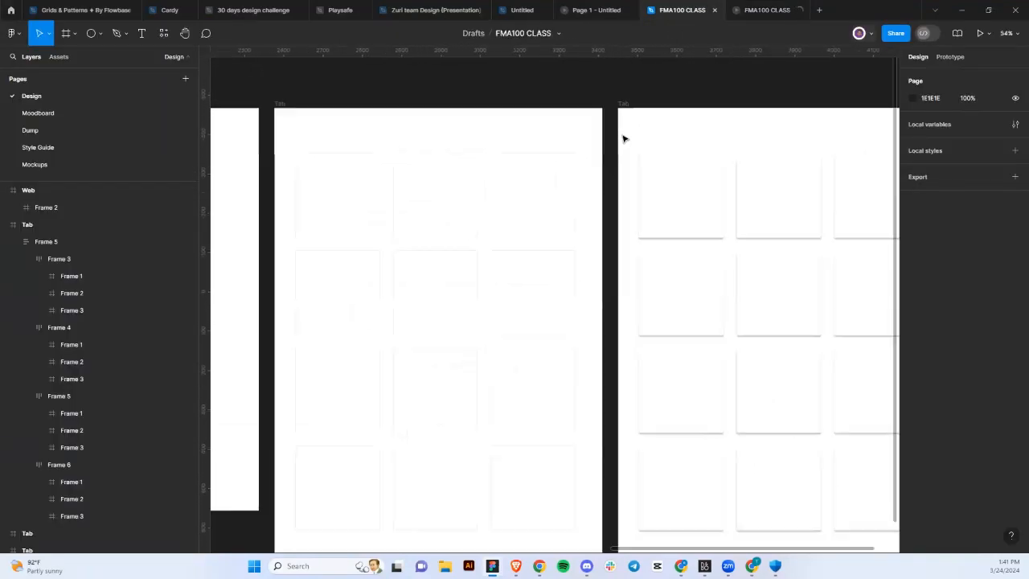
scroll(624, 138, "right", 2)
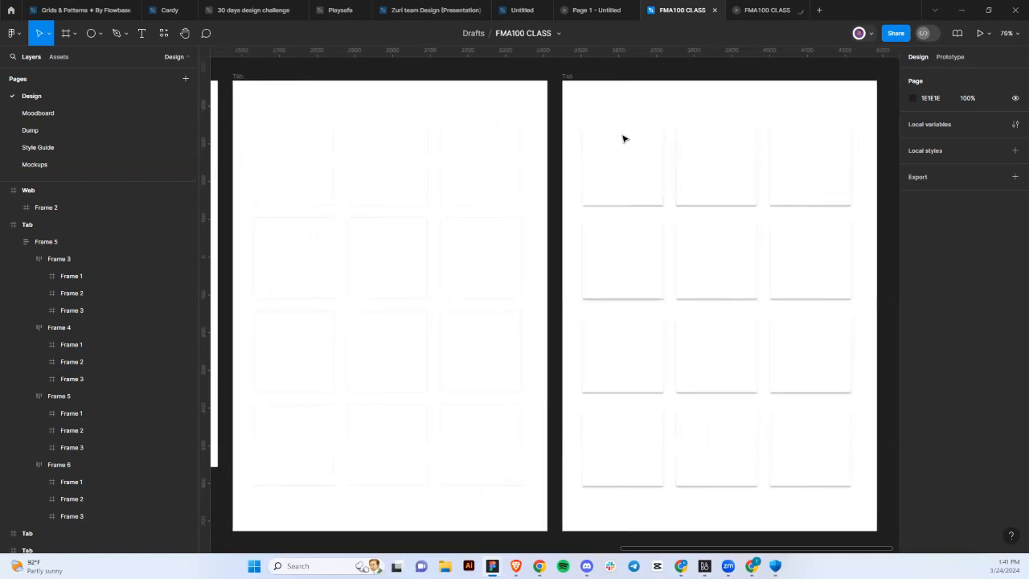
scroll(624, 138, "up", 1)
scroll(624, 138, "down", 1)
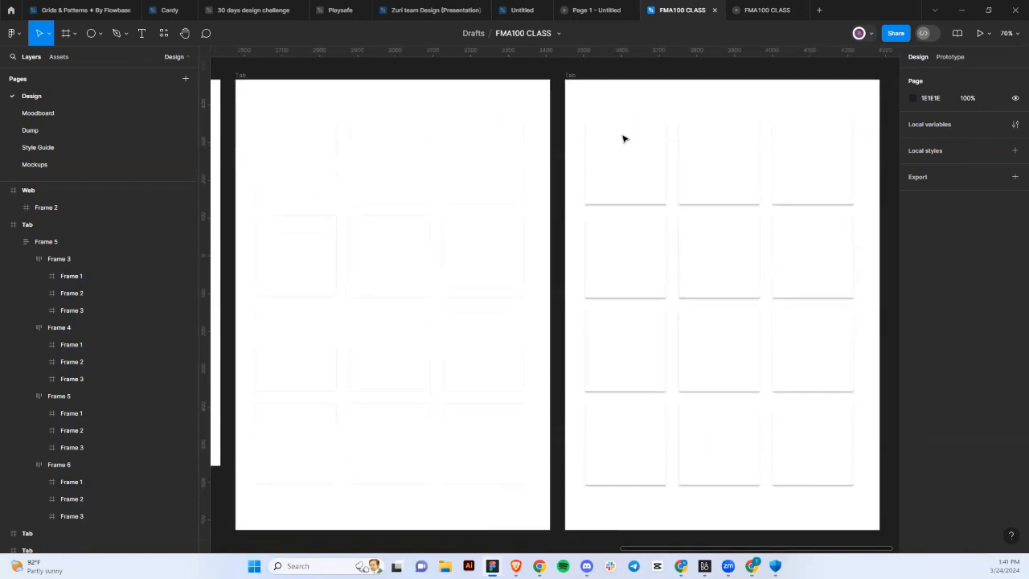
scroll(624, 138, "up", 1)
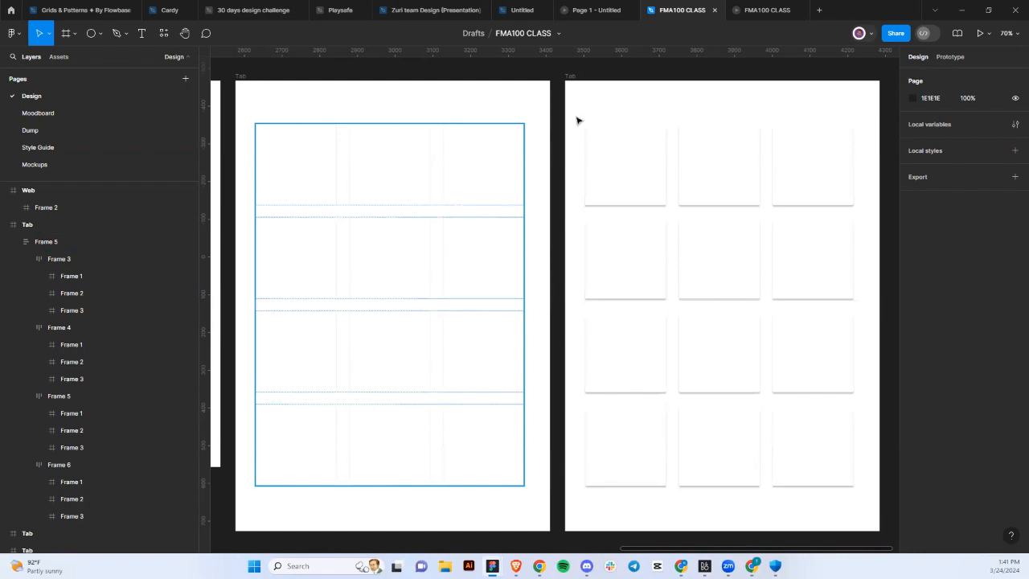
left_click(750, 8)
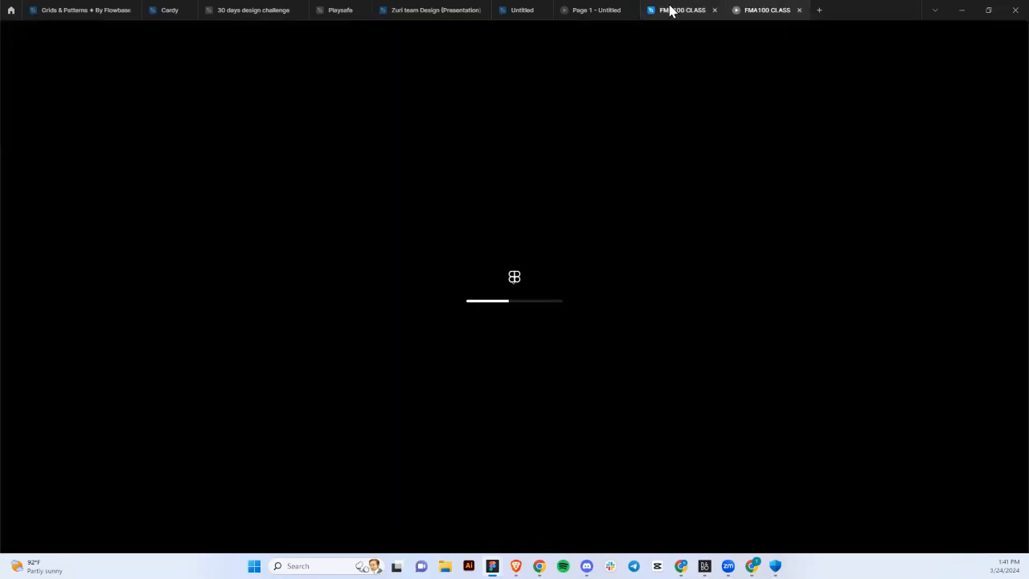
Switch from the loading prototype preview back to the FMA100 CLASS design file tab.
mouse_move(668, 11)
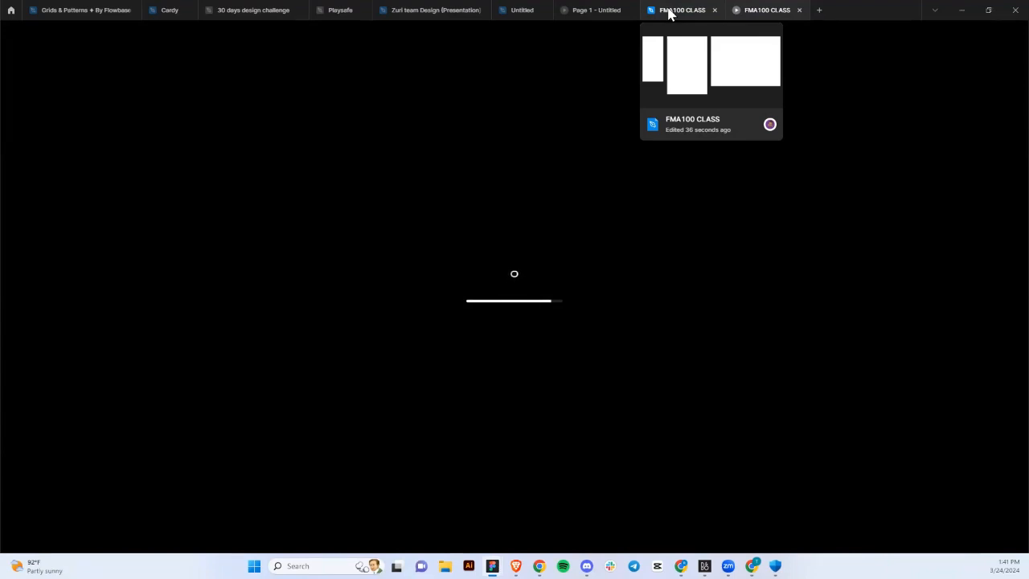
left_click(670, 15)
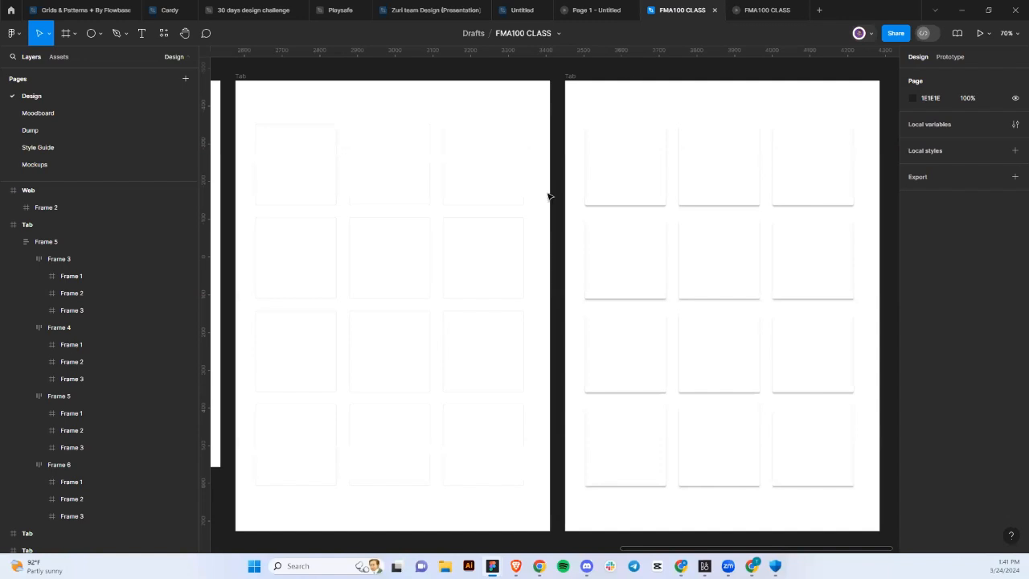
Check the Tab frames, then show the 'Design - FMA100 CLASS' prototype at screen 1 of 5.
scroll(549, 196, "left", 1)
scroll(549, 196, "up", 1)
scroll(549, 196, "up", 2)
scroll(549, 196, "left", 1)
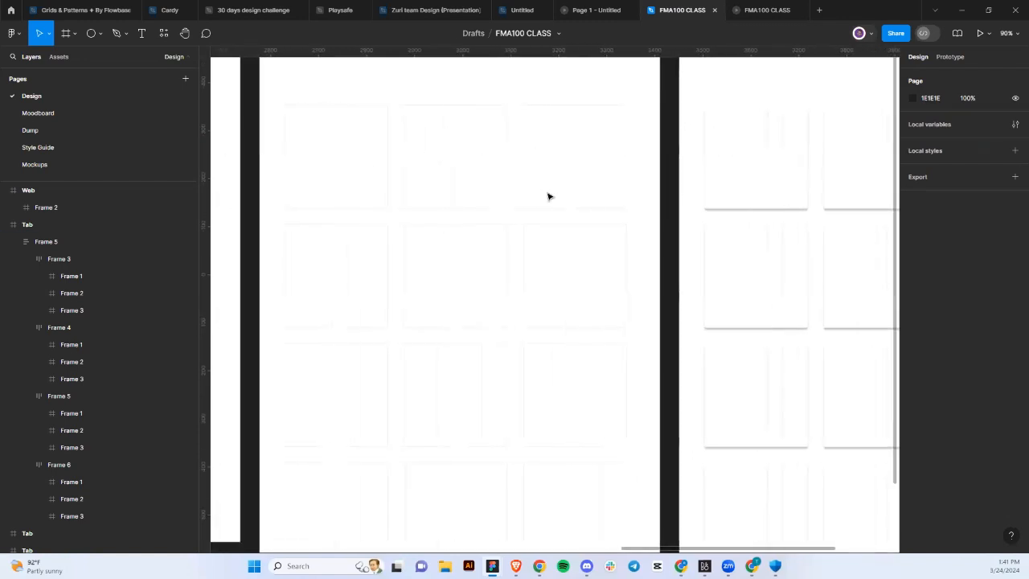
scroll(516, 269, "down", 2)
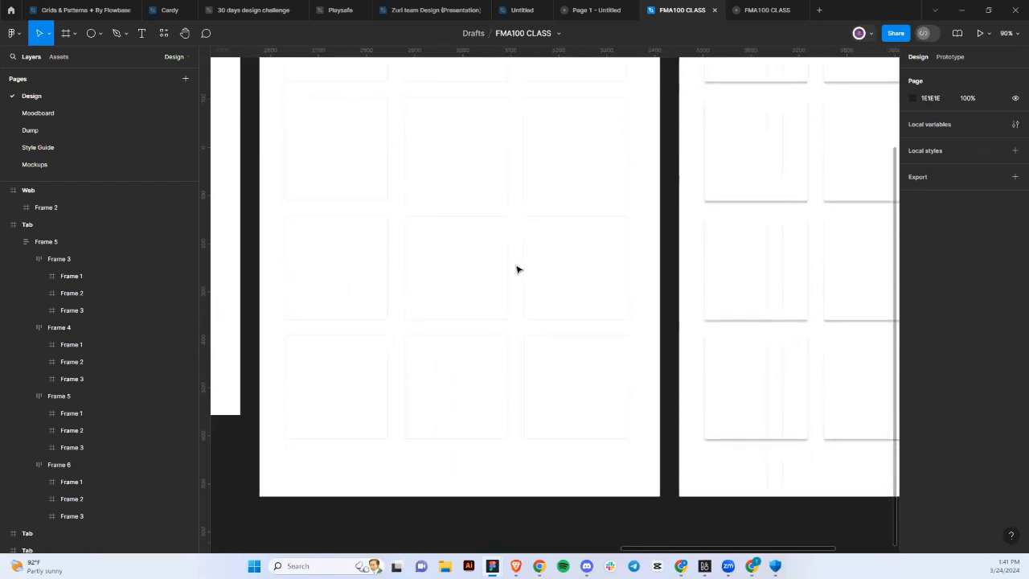
scroll(517, 268, "right", 1)
scroll(516, 270, "right", 3)
scroll(517, 269, "up", 2)
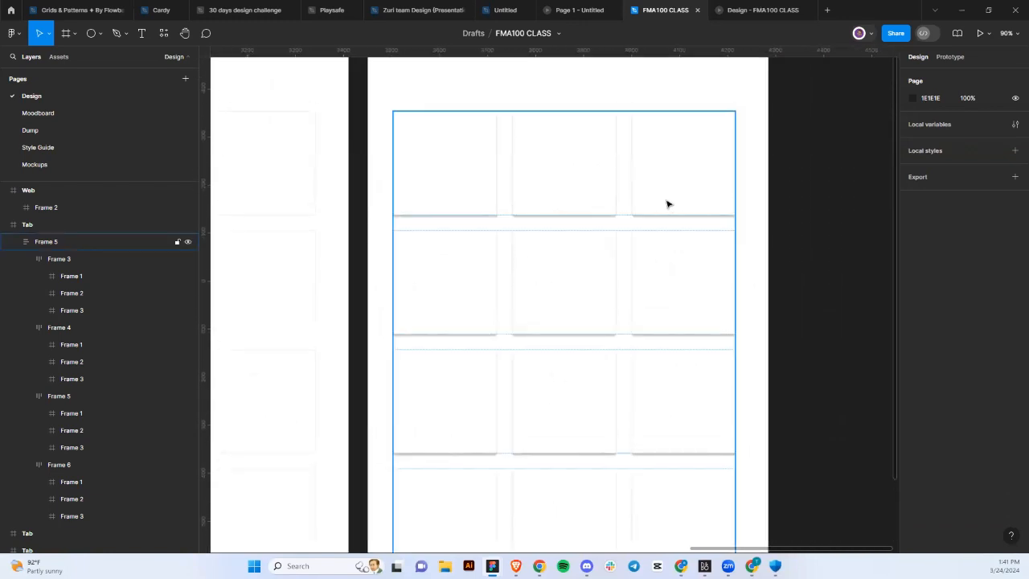
scroll(530, 244, "down", 3)
scroll(531, 245, "down", 1)
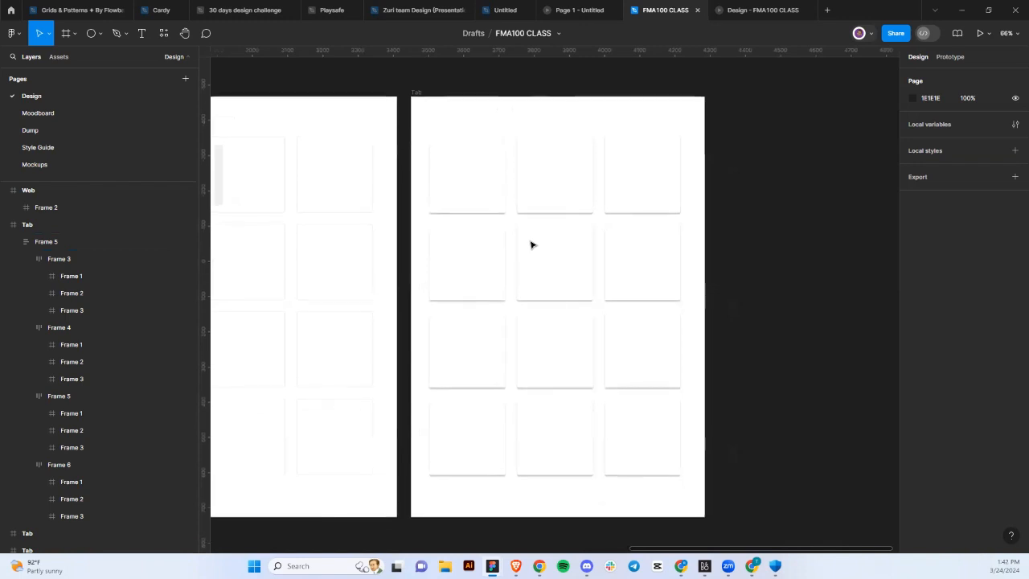
scroll(531, 244, "down", 4)
scroll(530, 244, "left", 1)
scroll(531, 244, "up", 5)
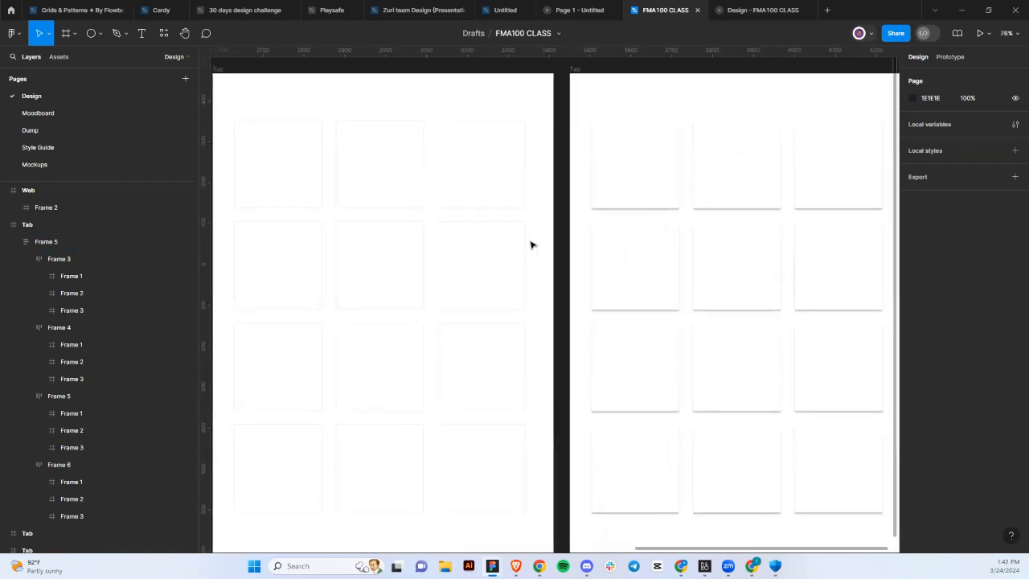
scroll(533, 244, "right", 2)
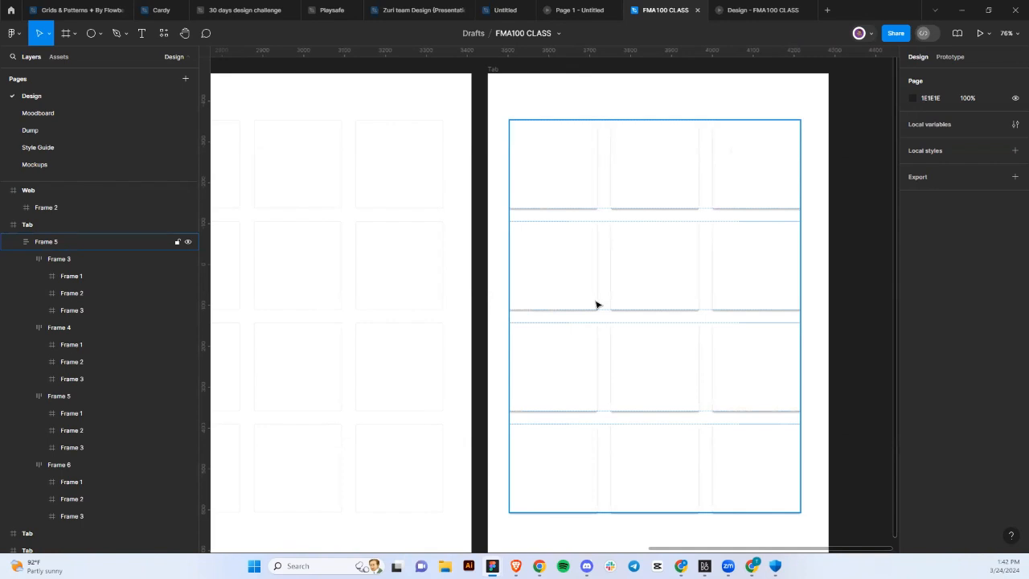
left_click(753, 10)
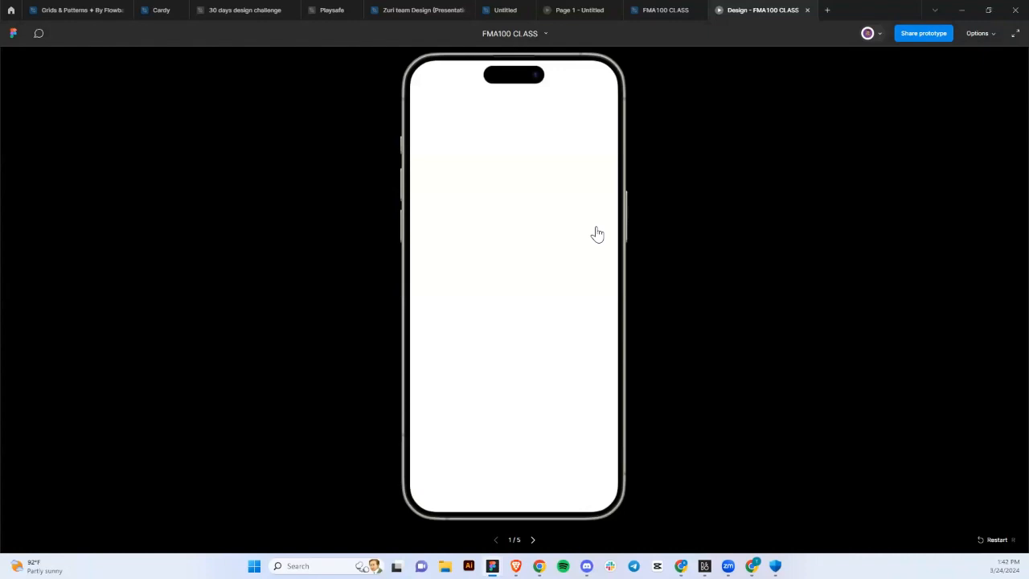
Advance the prototype toward its card-grid screen, then return to the design file editor.
left_click(598, 234)
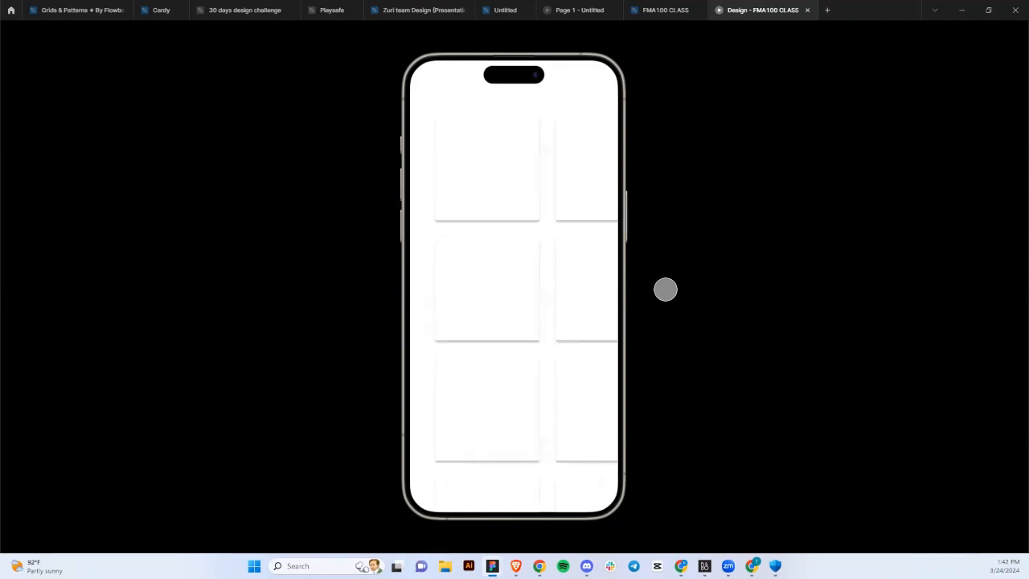
left_click(651, 13)
Frame both Tab frames side by side and select the left card grid.
scroll(627, 188, "left", 2)
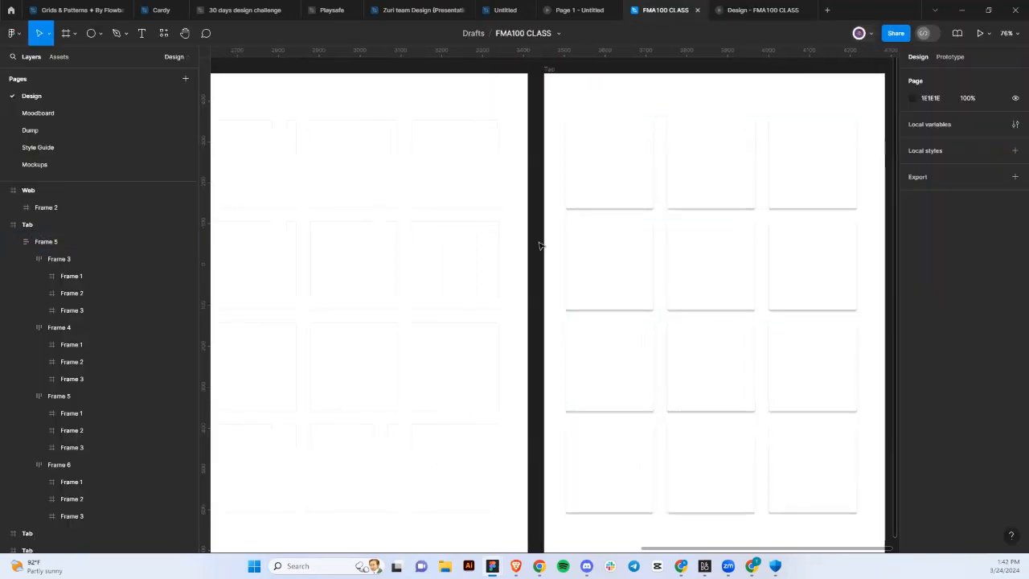
scroll(539, 246, "down", 3)
scroll(542, 243, "up", 3)
scroll(539, 244, "left", 3)
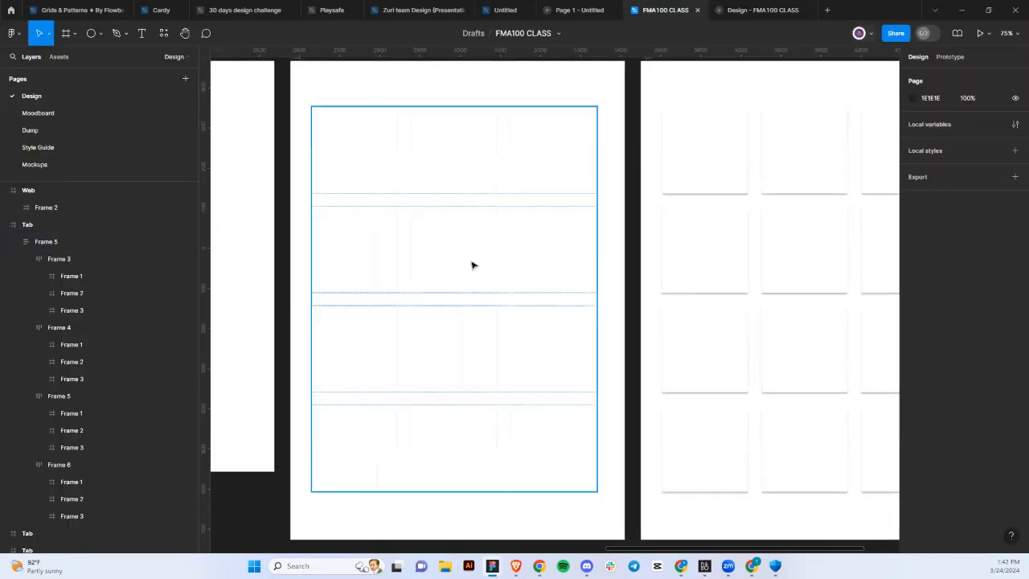
scroll(702, 207, "right", 2)
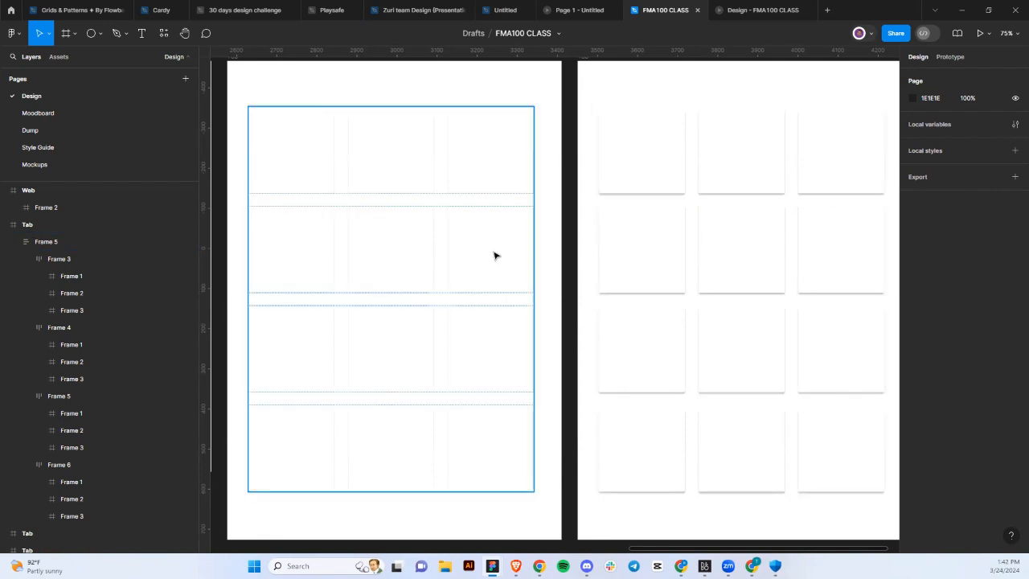
scroll(545, 287, "up", 2)
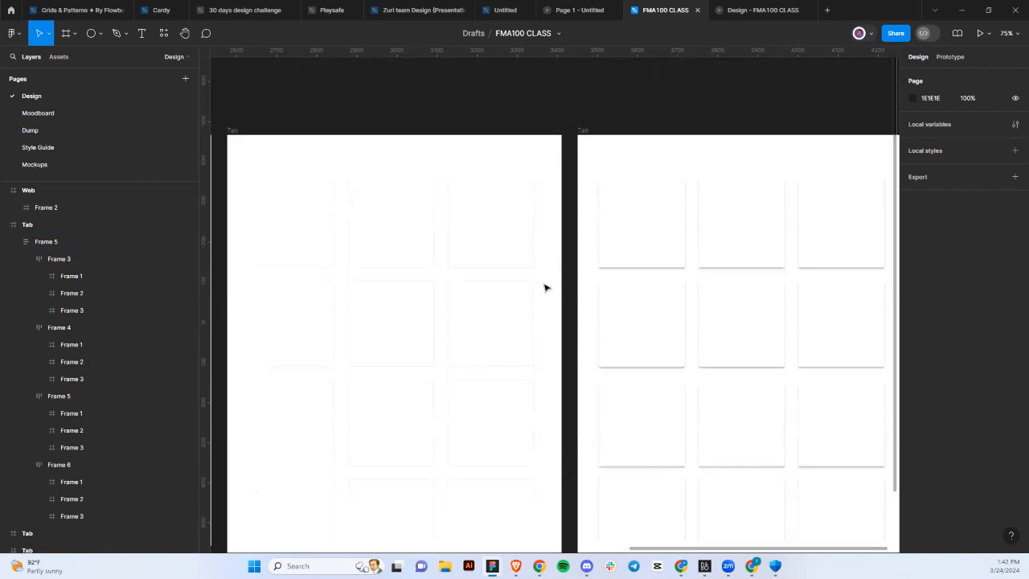
scroll(545, 287, "down", 1)
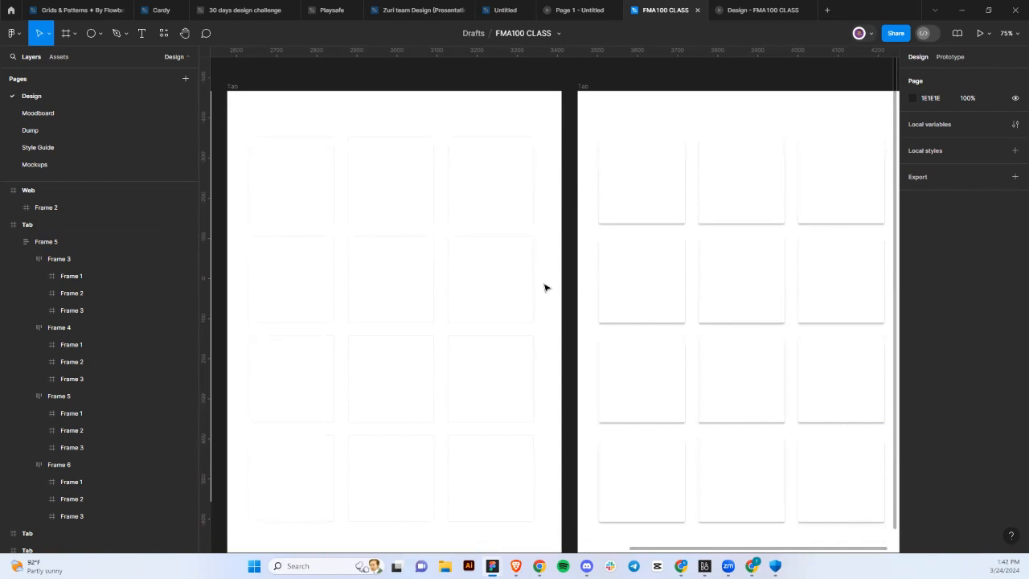
scroll(545, 288, "down", 2)
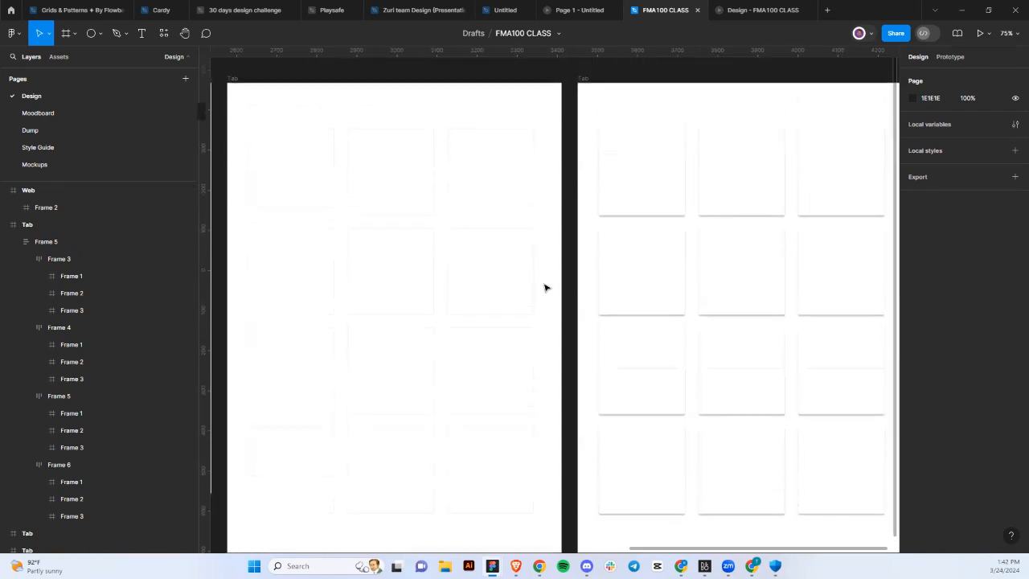
left_click(509, 260)
Drill into the second row's right card and browse the saved colour styles for its stroke.
double_click(510, 260)
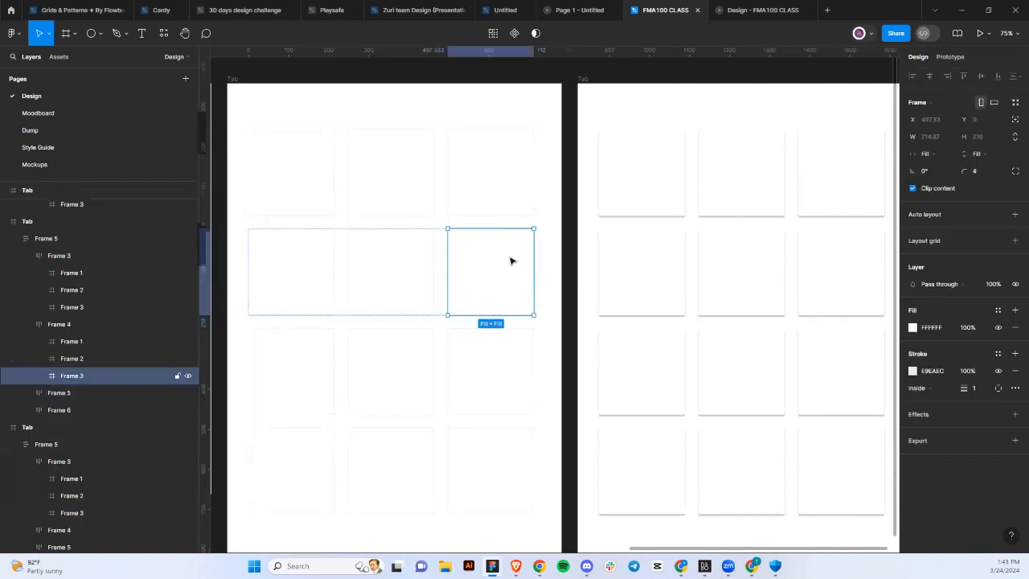
left_click(912, 372)
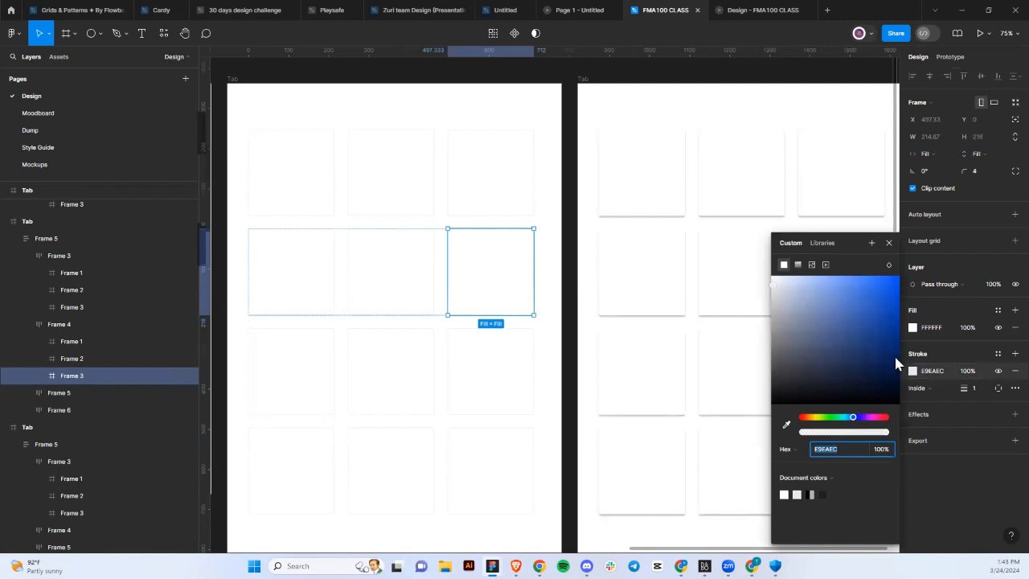
left_click(994, 359)
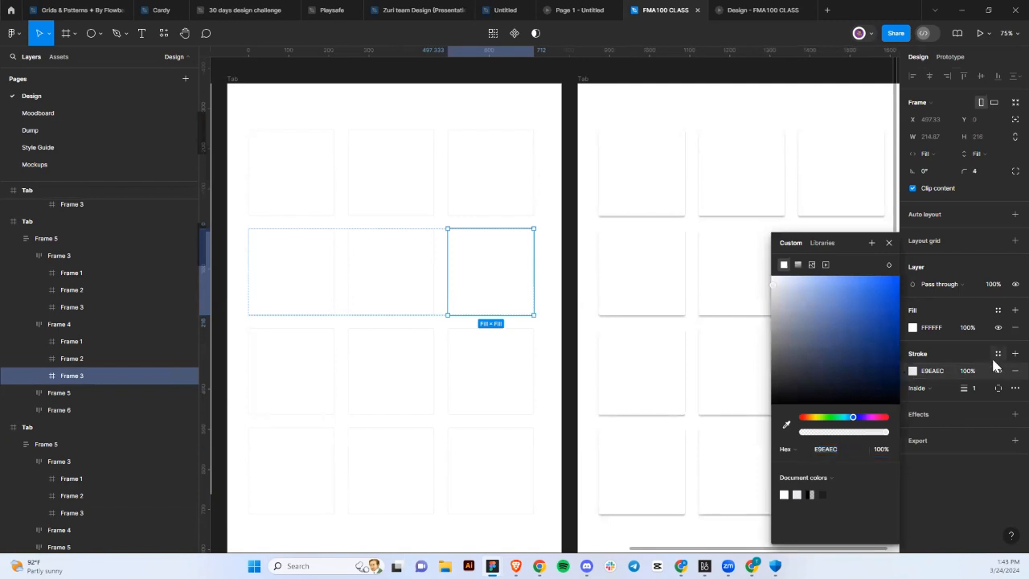
left_click(997, 355)
scroll(807, 462, "down", 5)
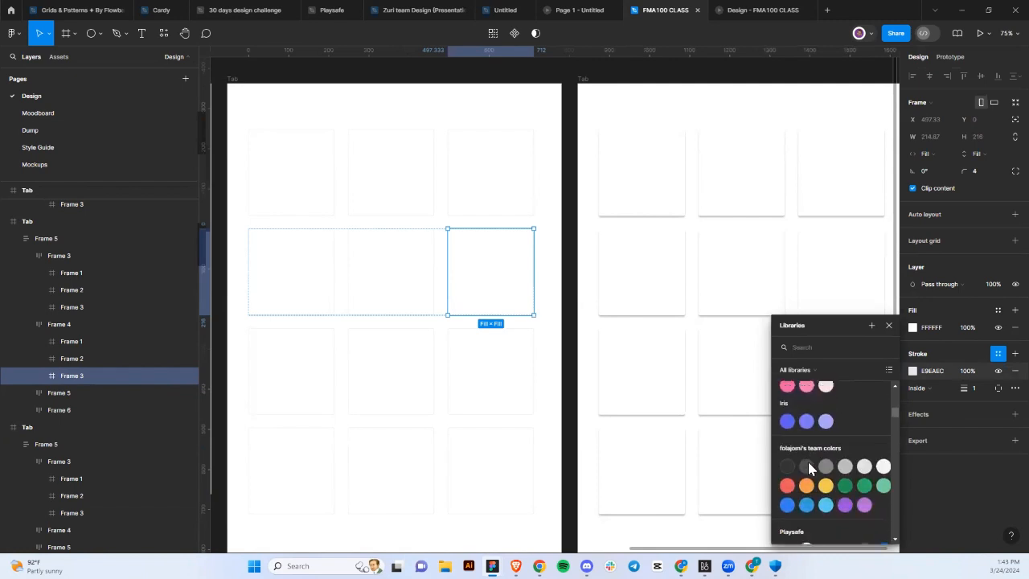
scroll(809, 469, "down", 5)
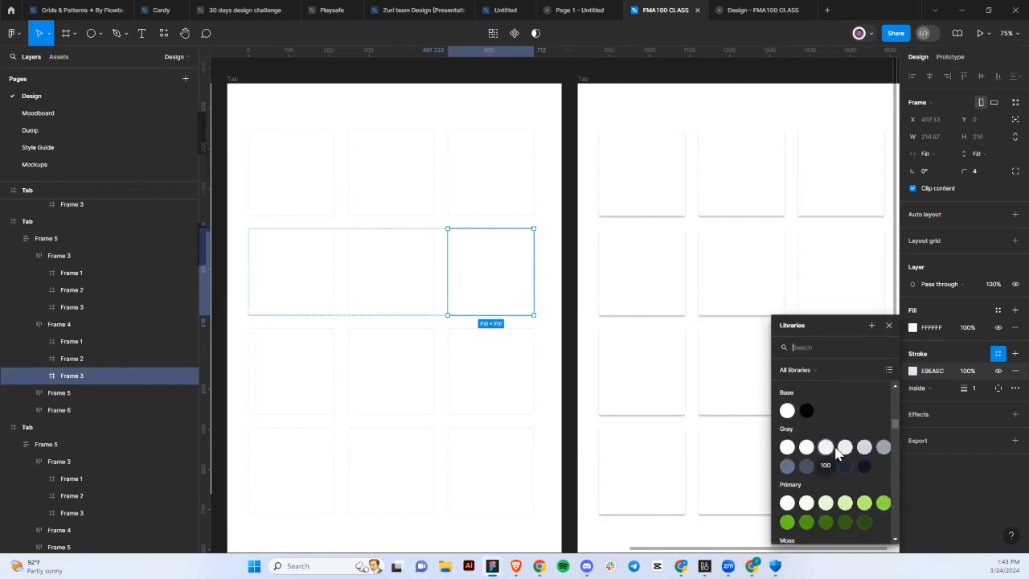
Apply the Gray/200 stroke style to the card, then select the Frame 5 row of cards.
left_click(846, 450)
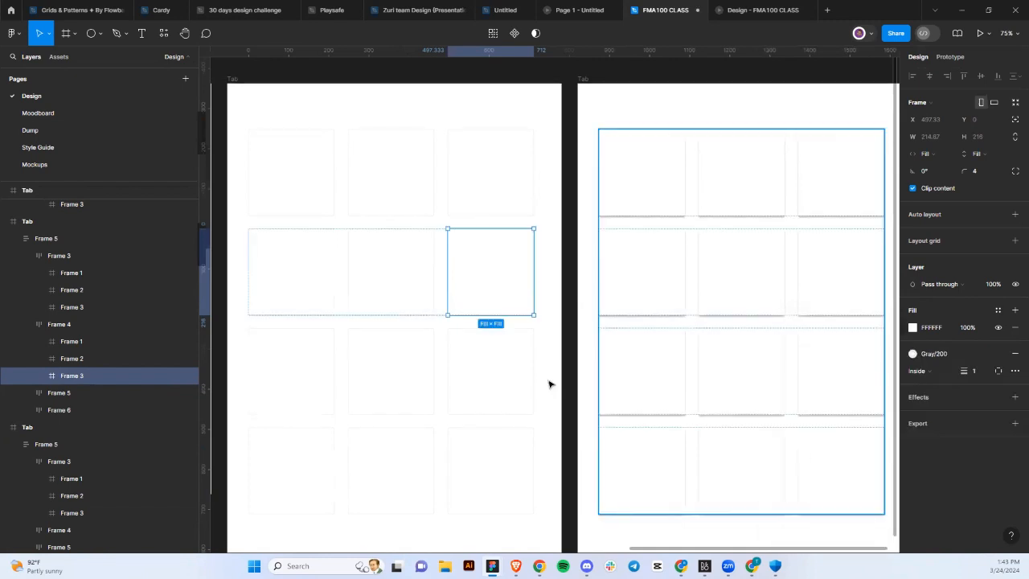
left_click(458, 362)
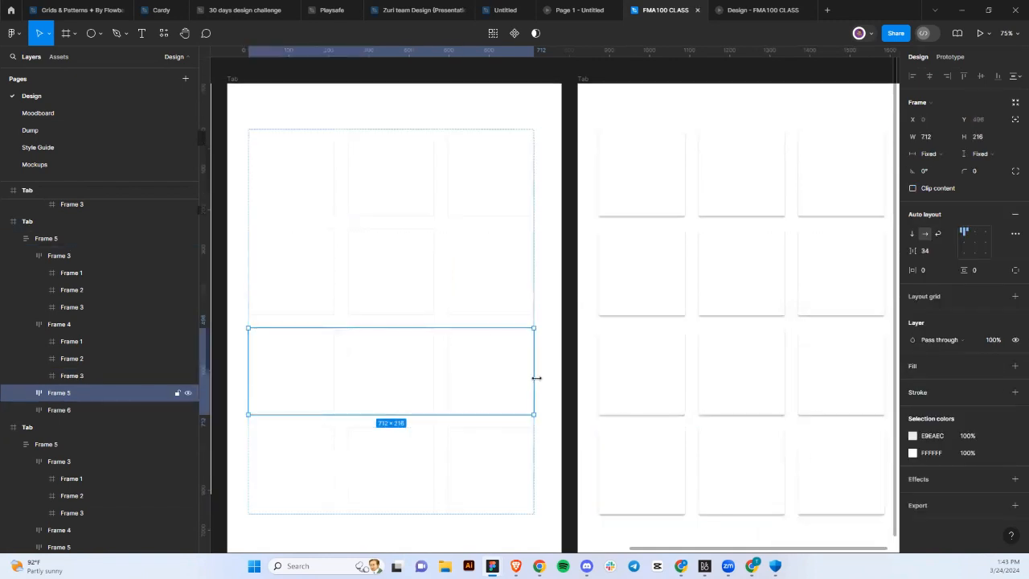
scroll(551, 312, "down", 4)
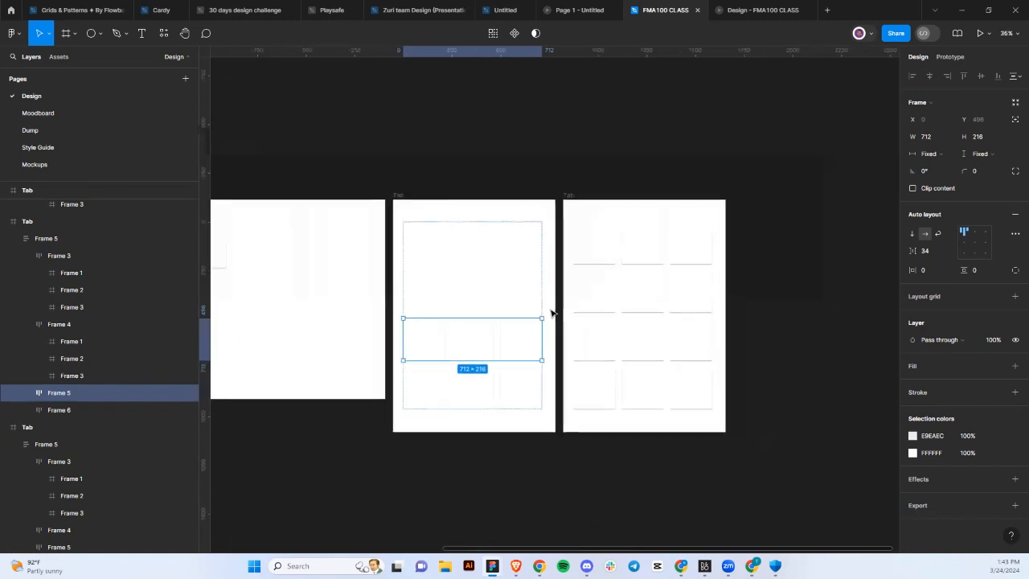
scroll(551, 313, "up", 3)
scroll(551, 313, "down", 2)
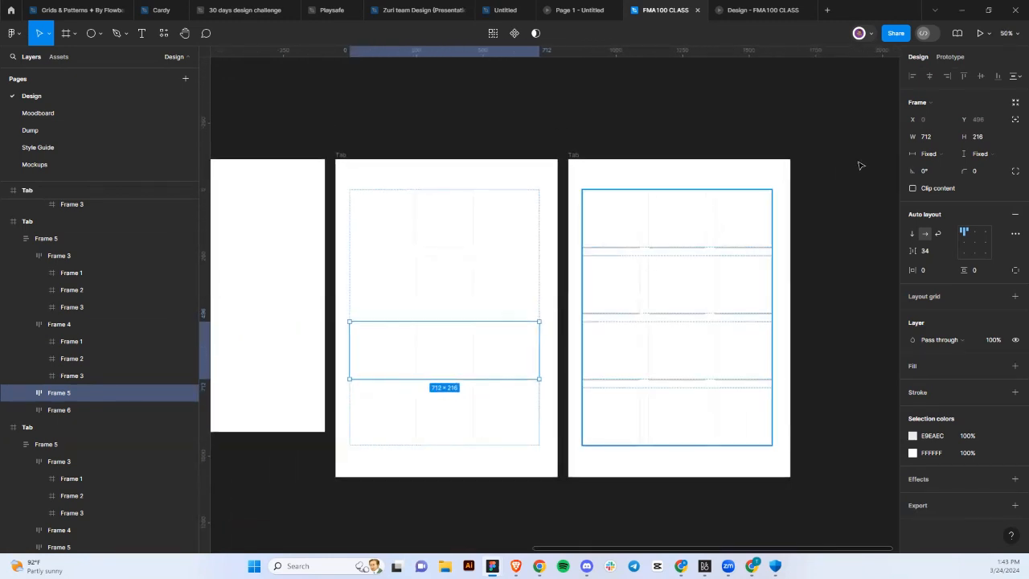
Review the iPhone 15 Pro Max prototype device settings and bring the preview back to screen 5/5.
left_click(947, 58)
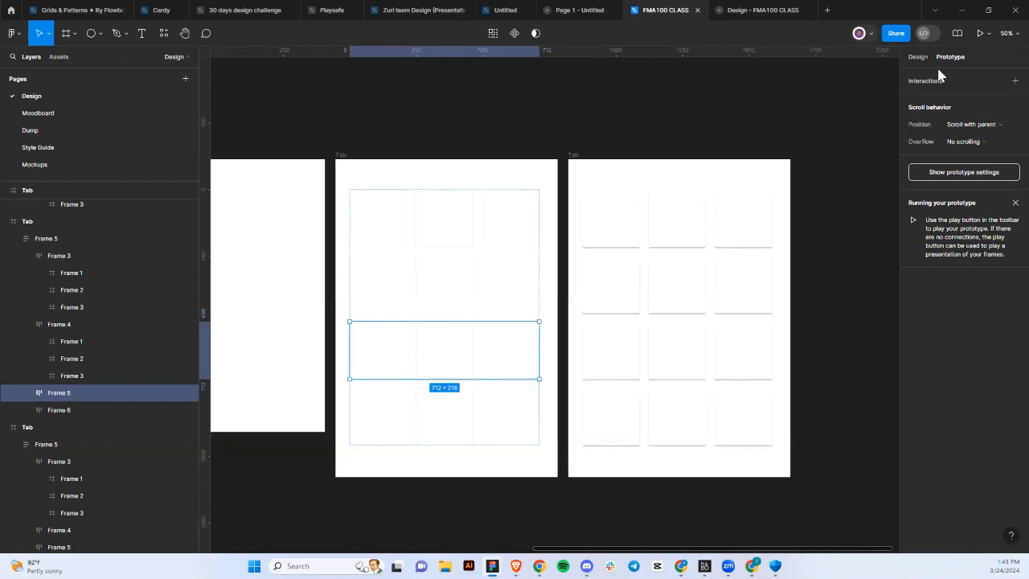
left_click(885, 92)
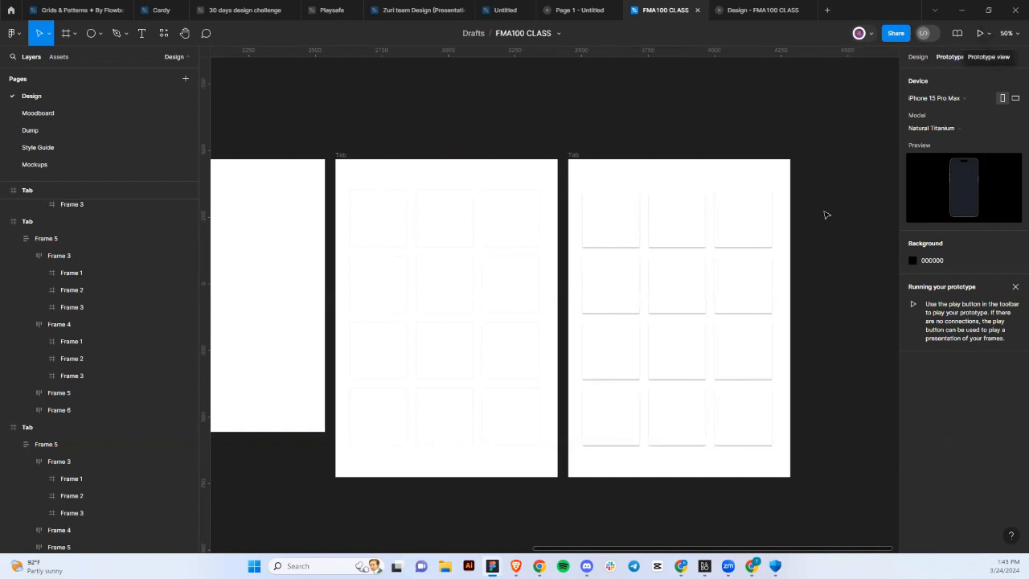
scroll(824, 214, "left", 8)
scroll(639, 258, "left", 15)
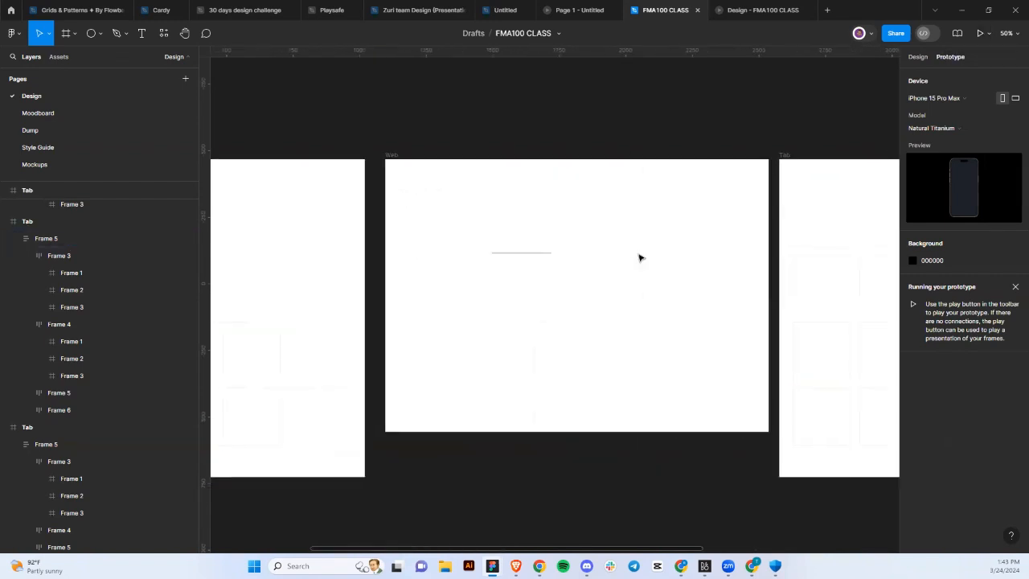
scroll(639, 258, "right", 2)
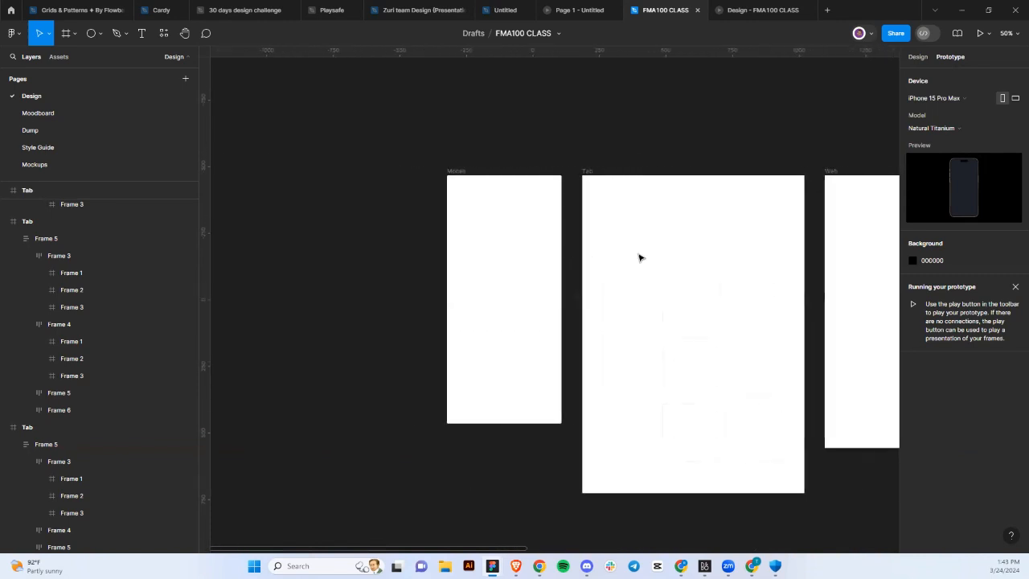
left_click(754, 11)
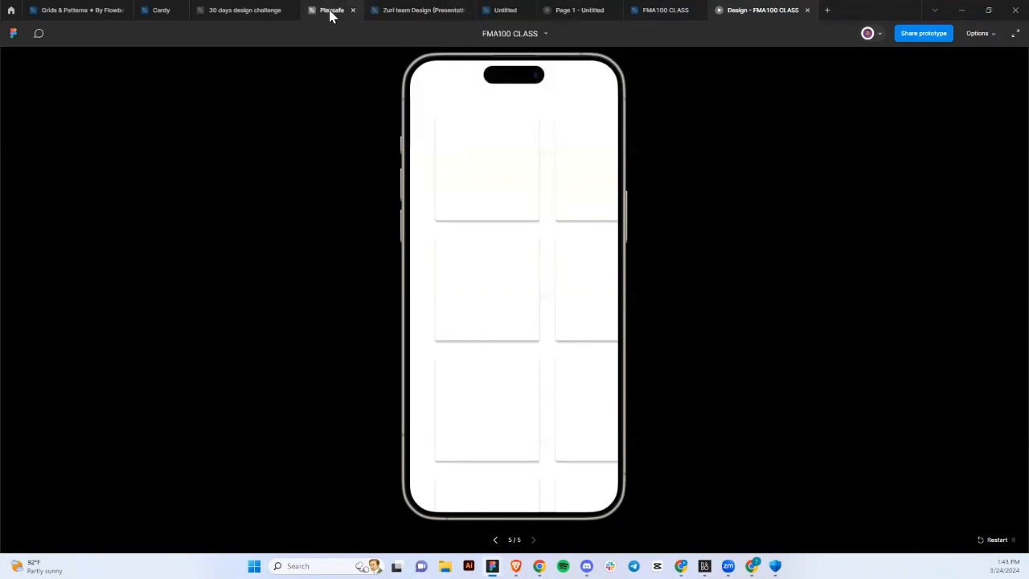
Open the 30 days design challenge file and select its Air BnB frame.
left_click(249, 11)
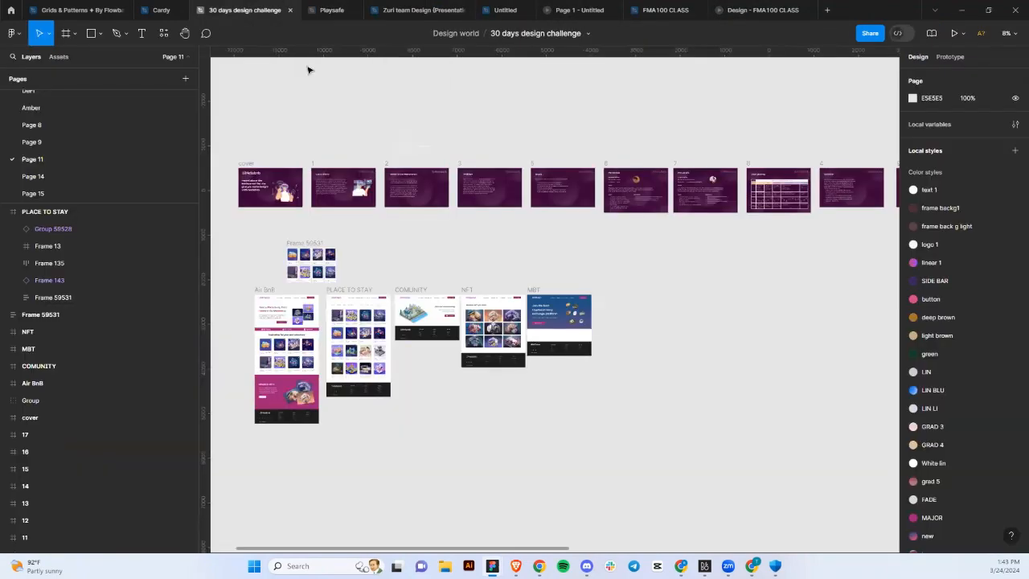
scroll(213, 224, "left", 5)
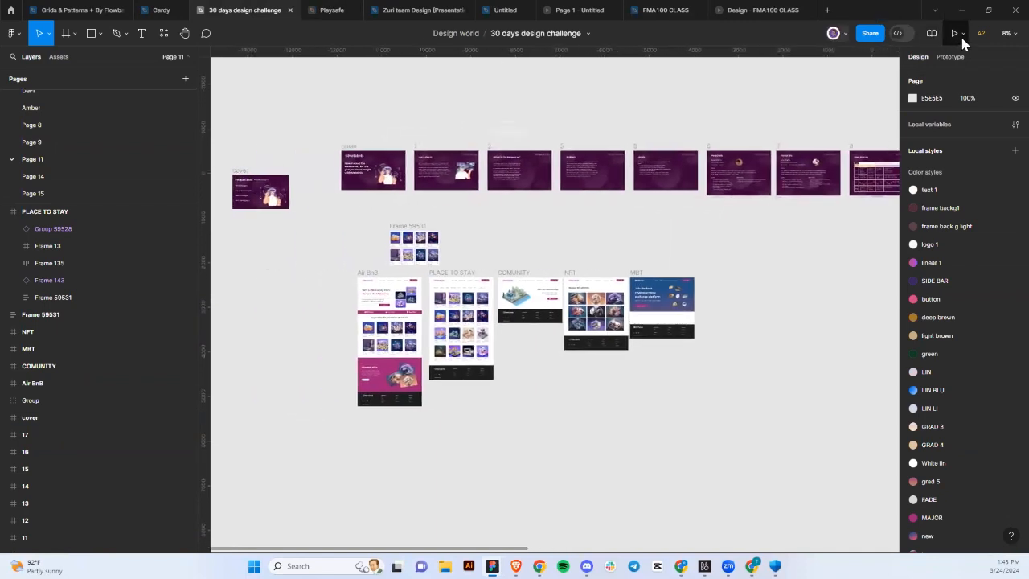
left_click(962, 36)
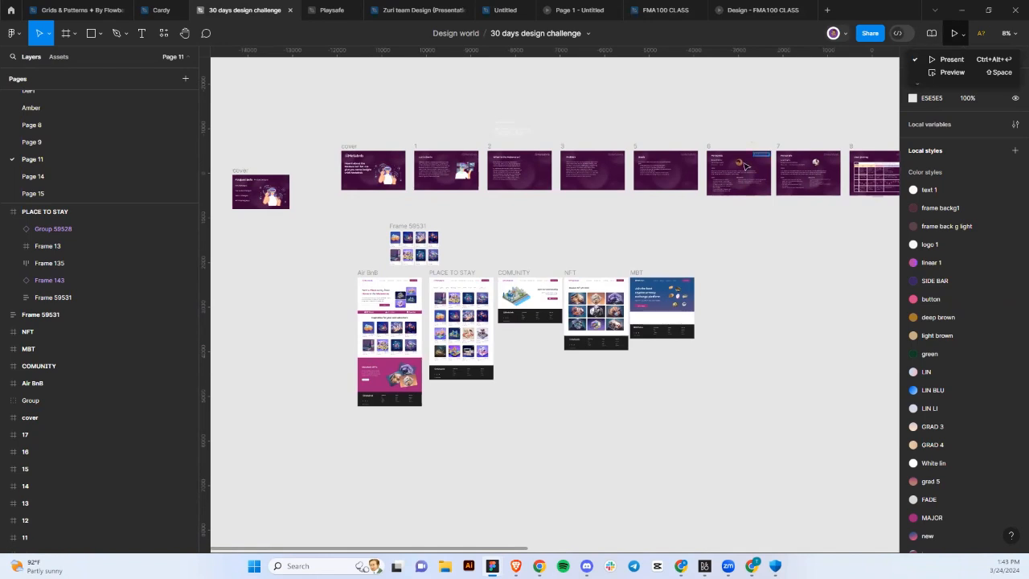
left_click(369, 274)
left_click(369, 274)
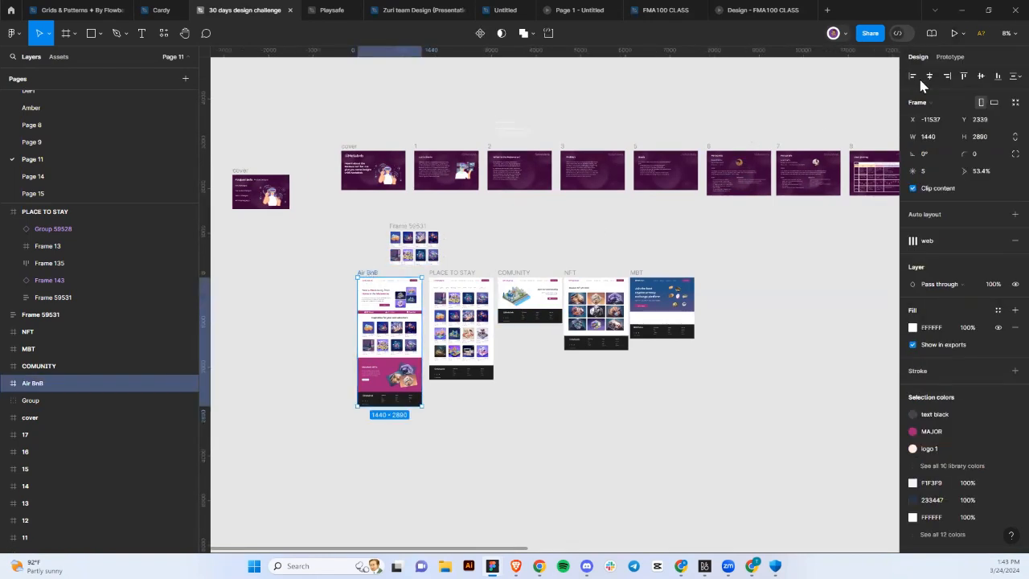
Preview the Air BnB frame, then return to the FMA100 CLASS design file.
left_click(965, 34)
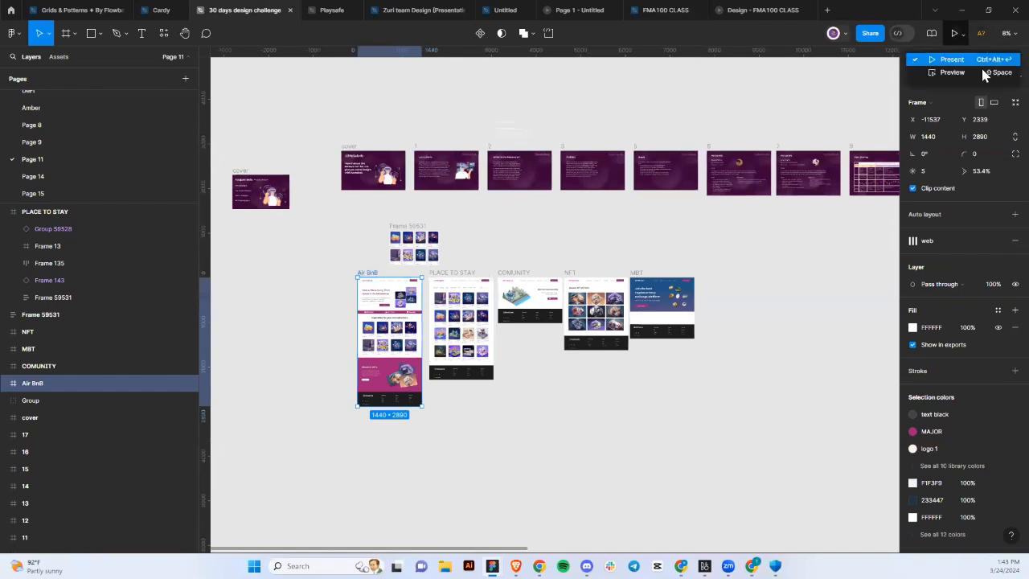
left_click(953, 72)
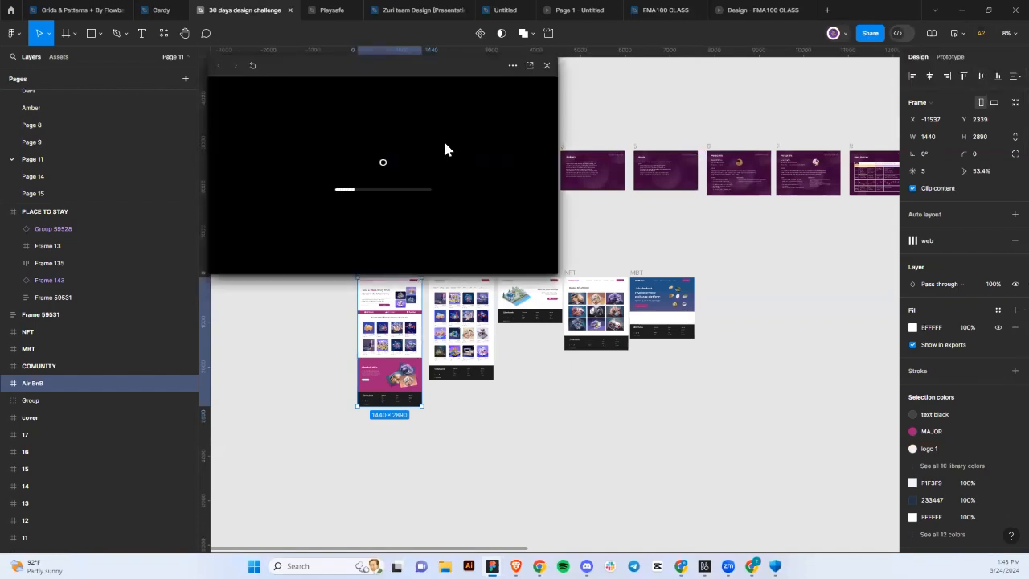
left_click(733, 13)
left_click(664, 9)
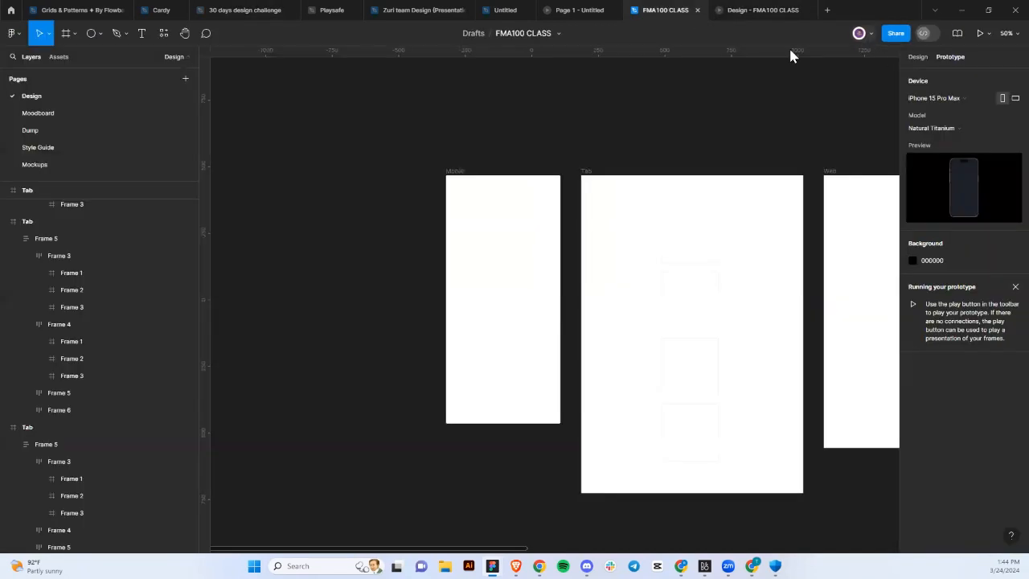
left_click(988, 35)
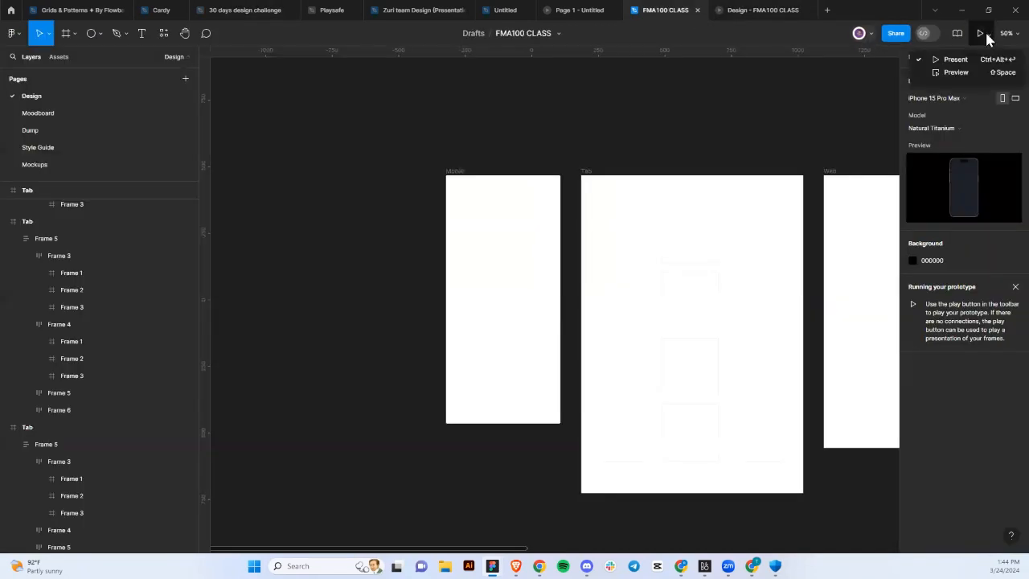
left_click(952, 72)
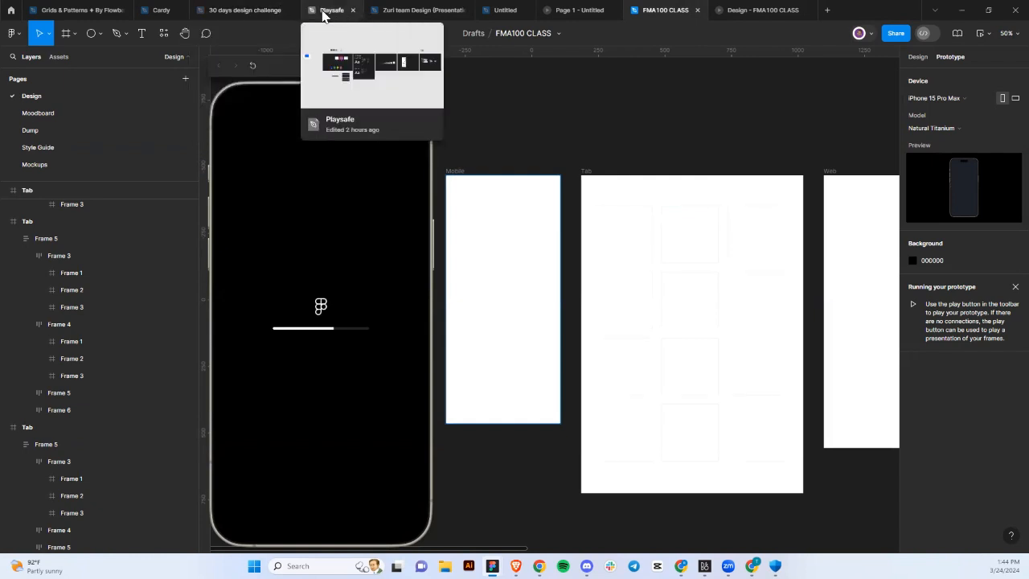
left_click(240, 12)
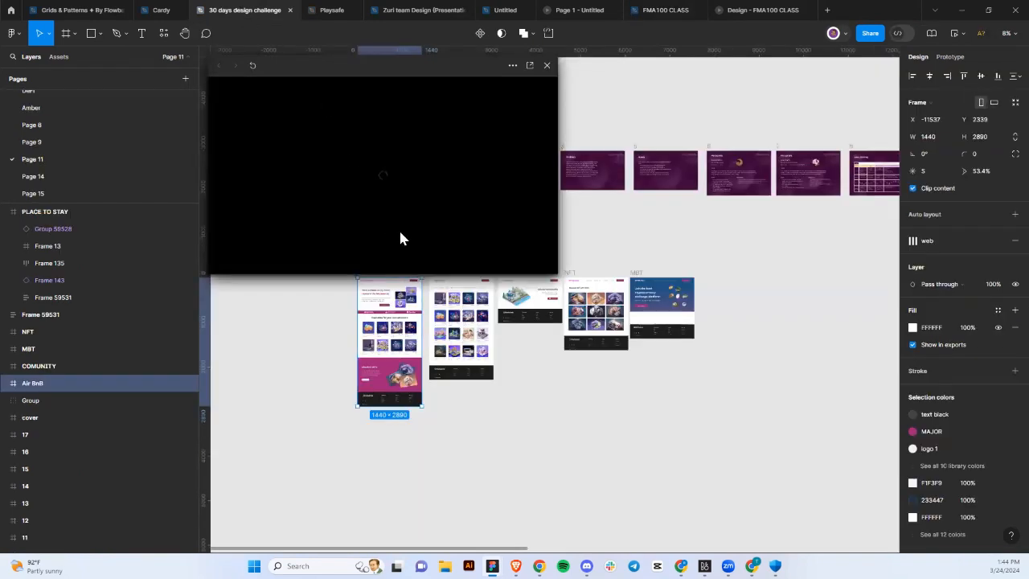
left_click_drag(553, 274, 615, 335)
left_click_drag(656, 385, 656, 387)
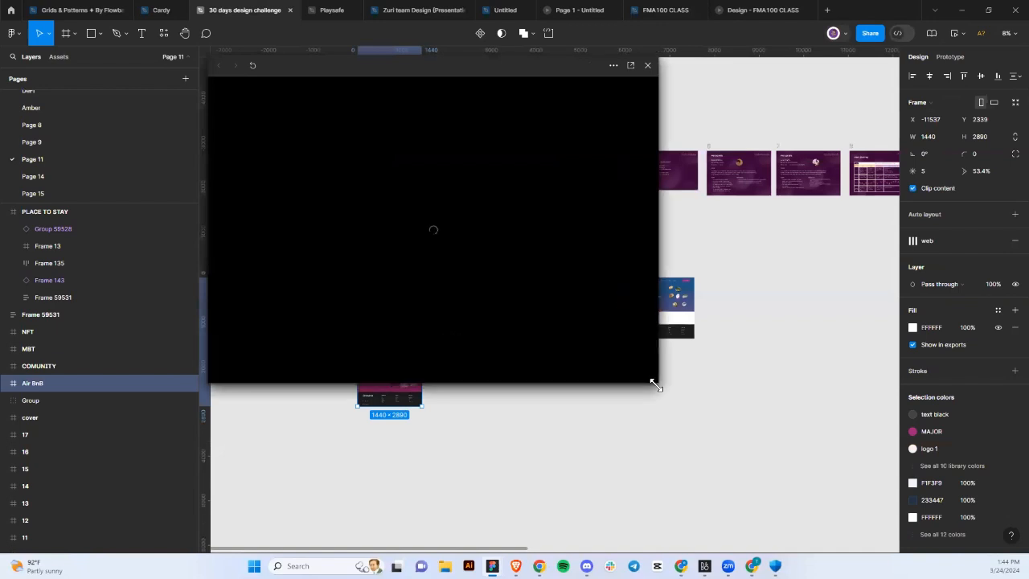
left_click(725, 8)
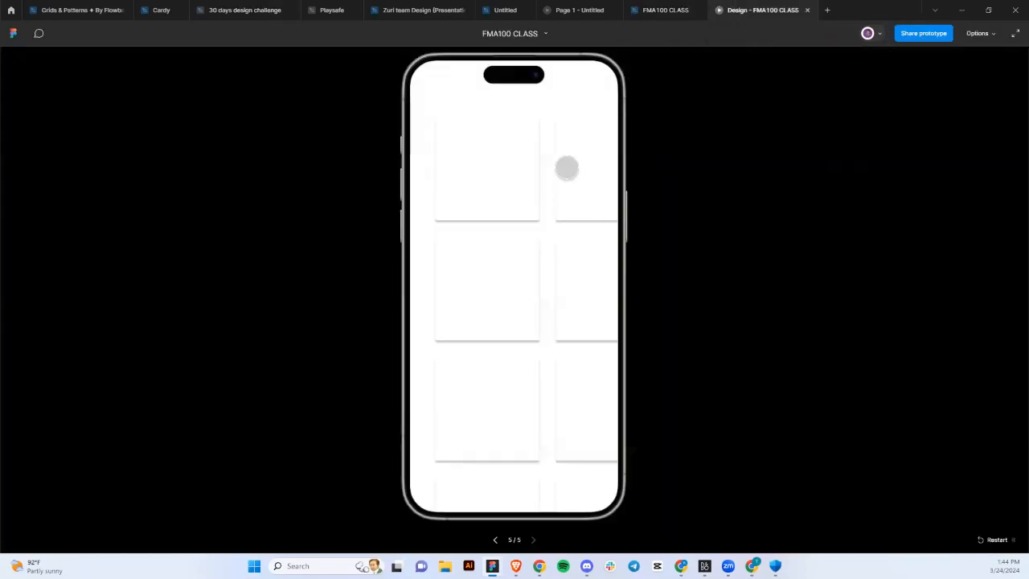
left_click(659, 14)
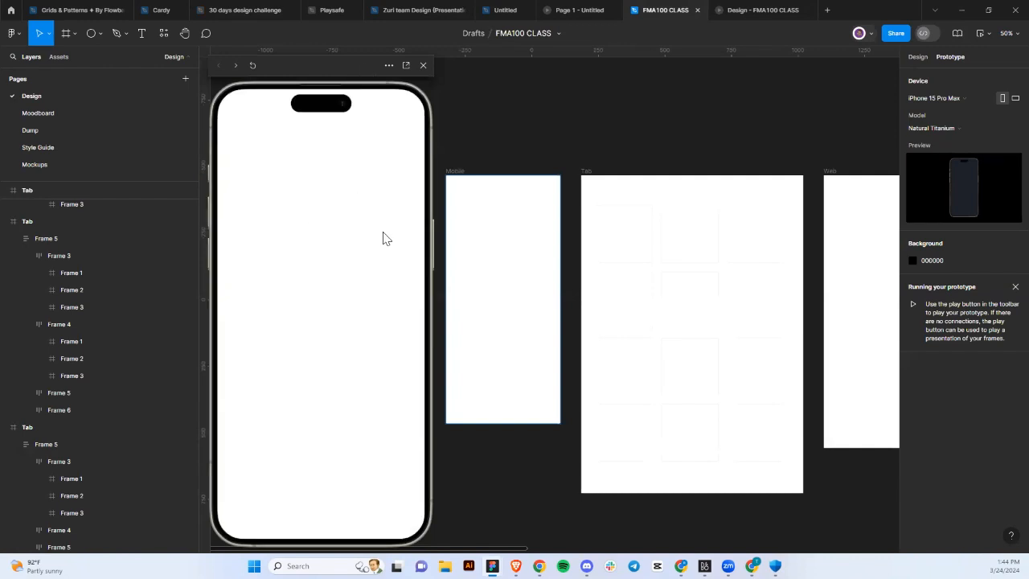
left_click(391, 279)
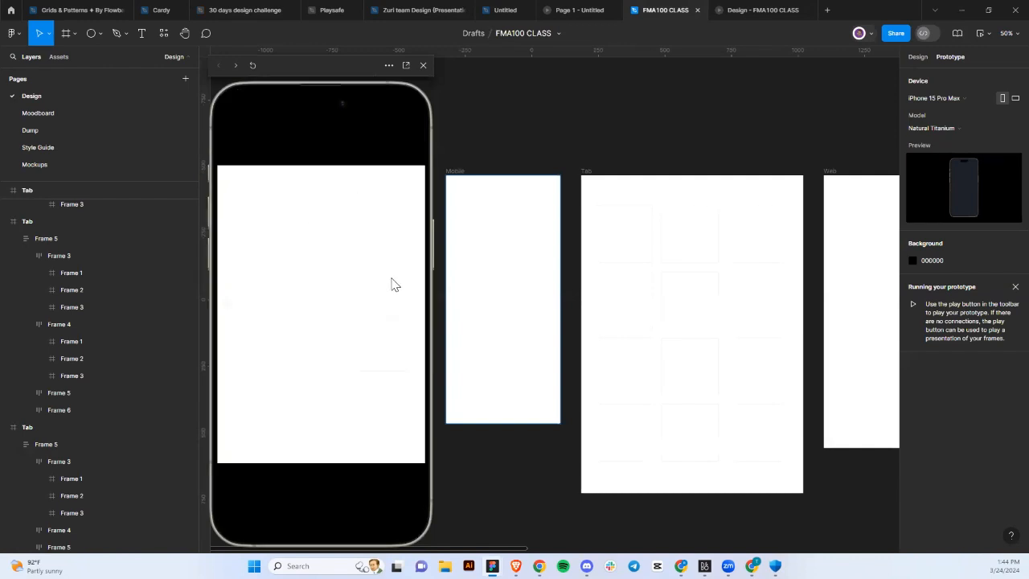
left_click(392, 284)
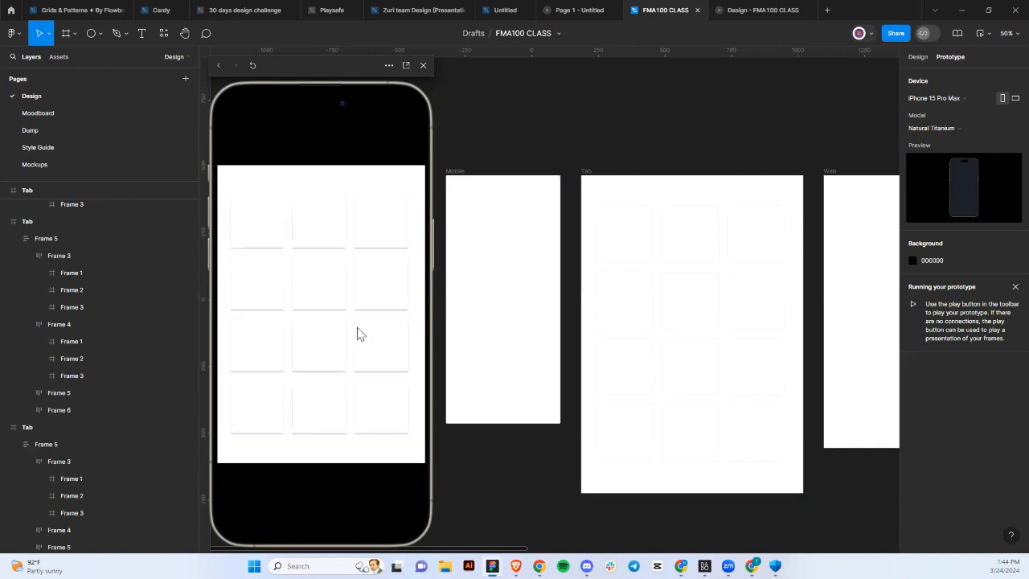
key("Left")
key("Right")
left_click(423, 65)
scroll(524, 233, "right", 2)
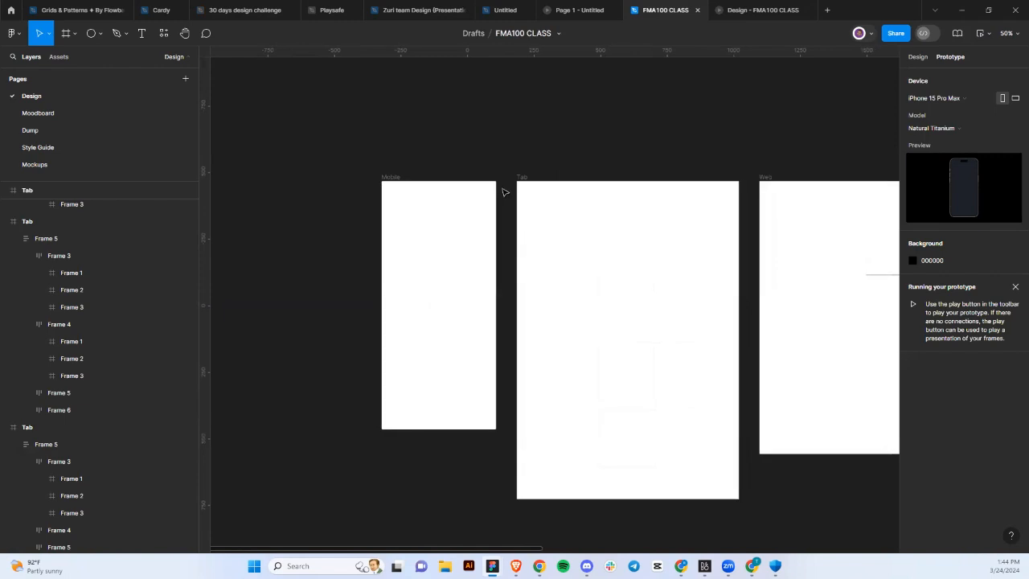
In the Design panel, select Frame 5 inside the Tab frame and add an export setting.
left_click(918, 57)
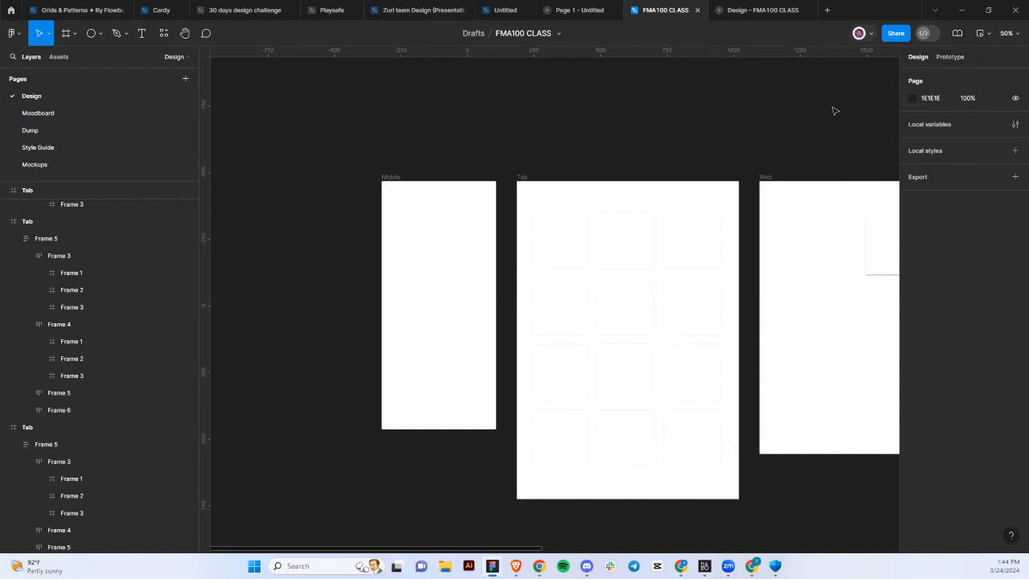
scroll(729, 243, "down", 3)
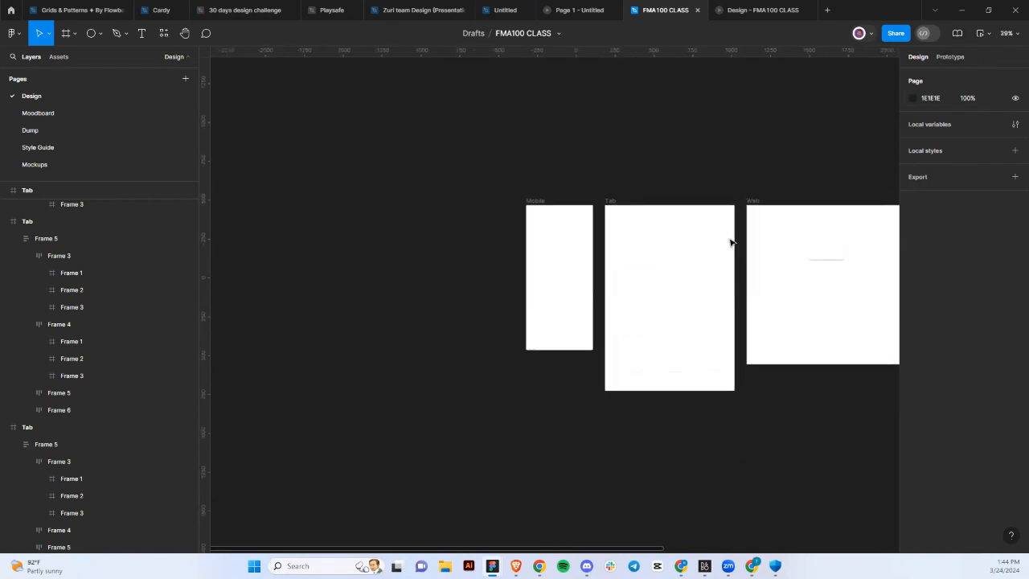
scroll(730, 243, "right", 2)
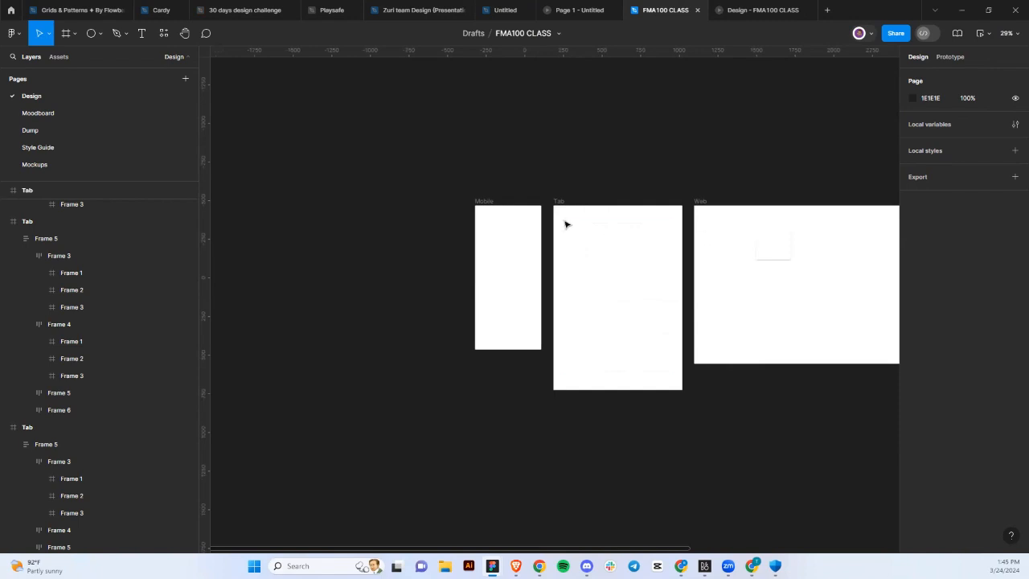
left_click(635, 297)
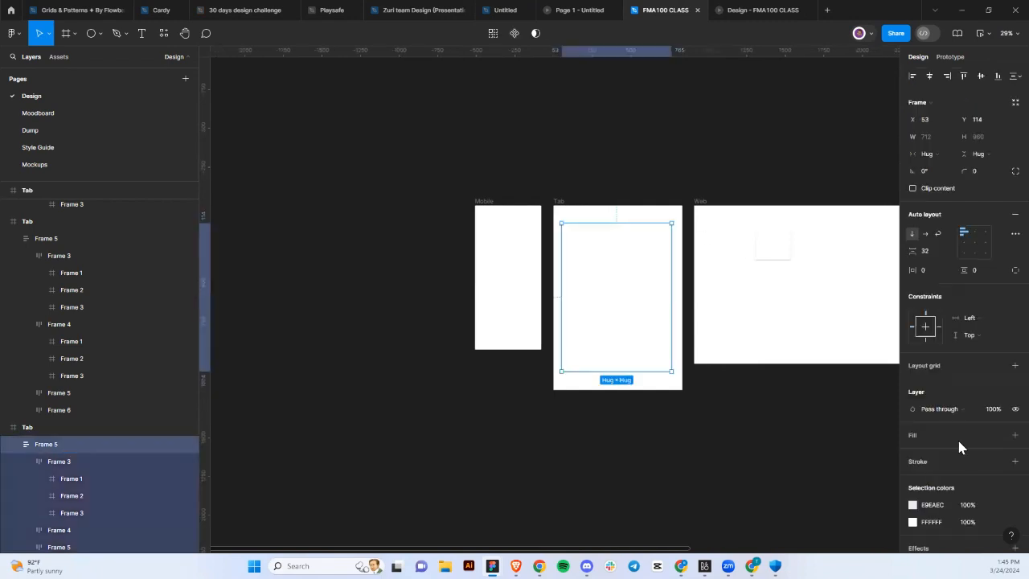
scroll(960, 446, "down", 2)
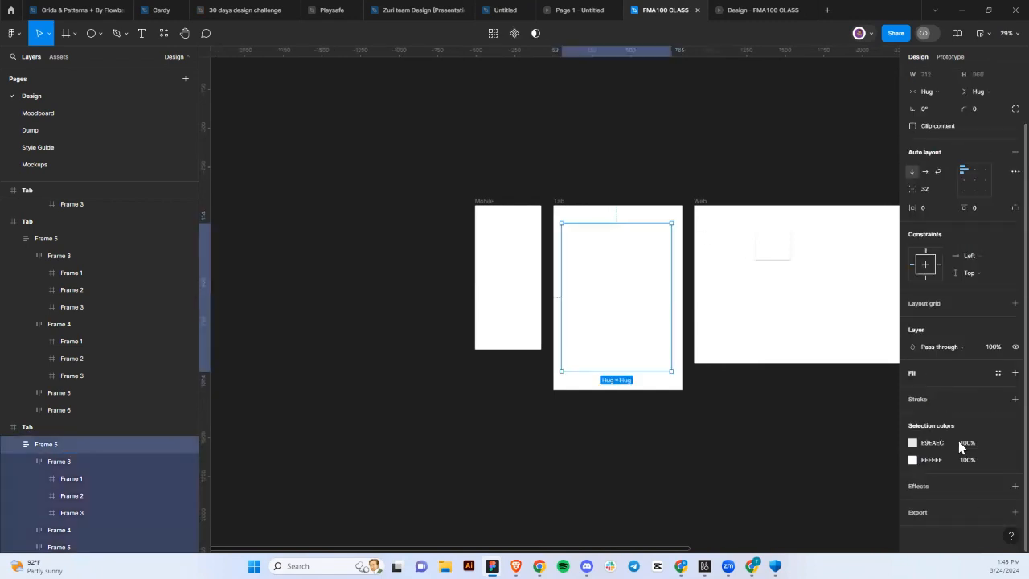
left_click(1014, 512)
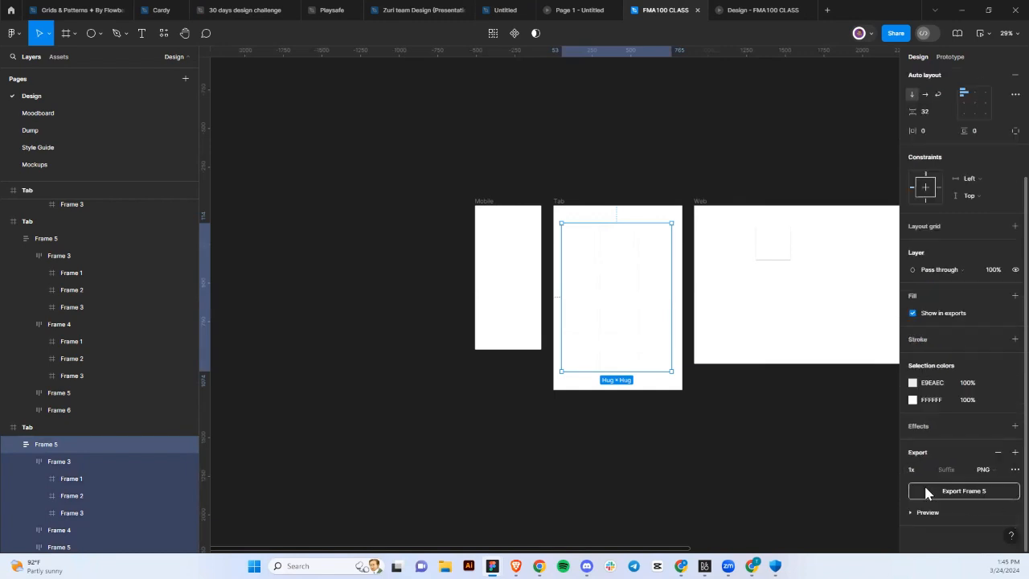
Start exporting Frame 5 but cancel the save, then expand the export preview and format list.
left_click(925, 487)
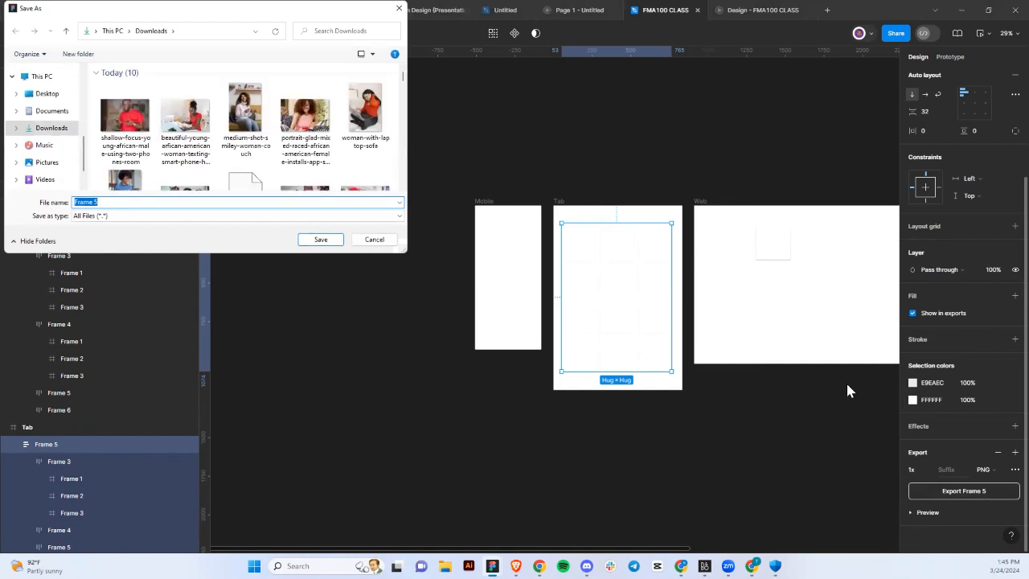
left_click(399, 8)
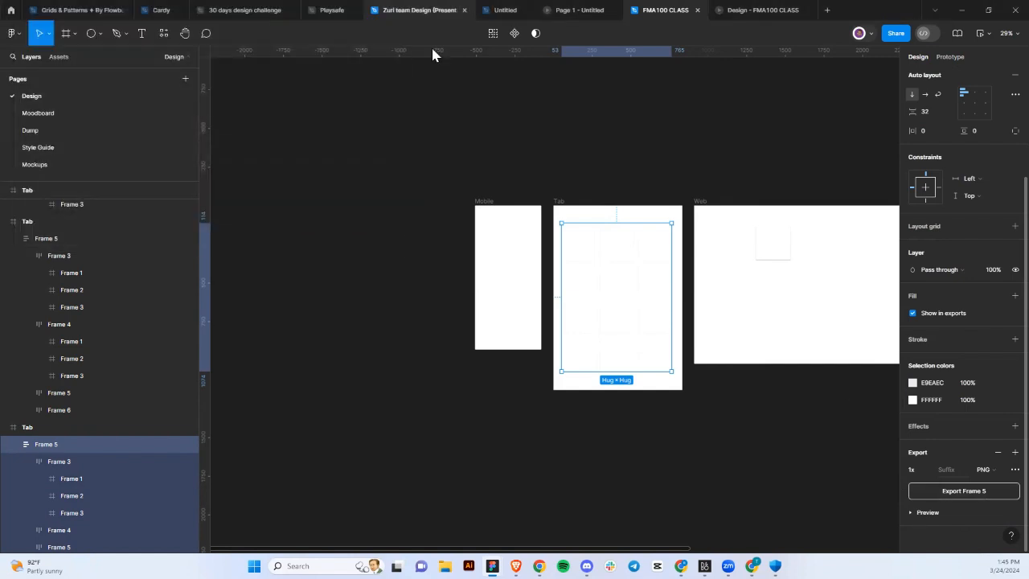
left_click(916, 512)
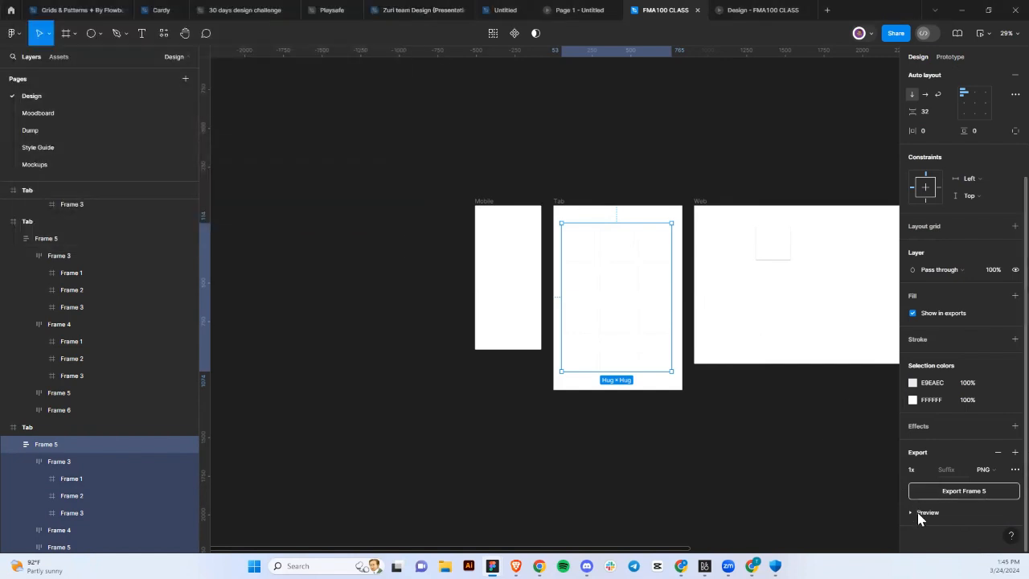
scroll(918, 514, "down", 2)
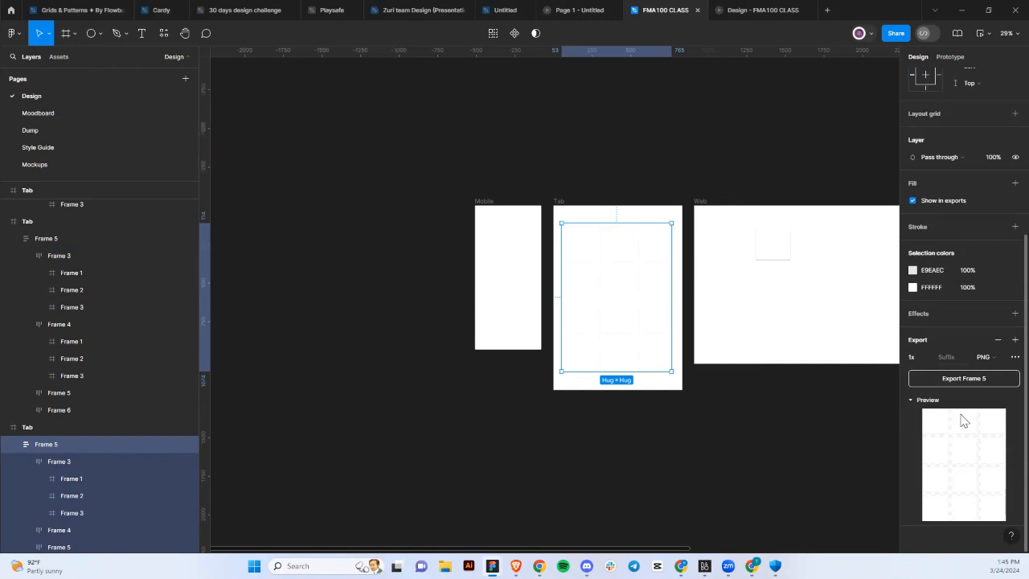
left_click(996, 358)
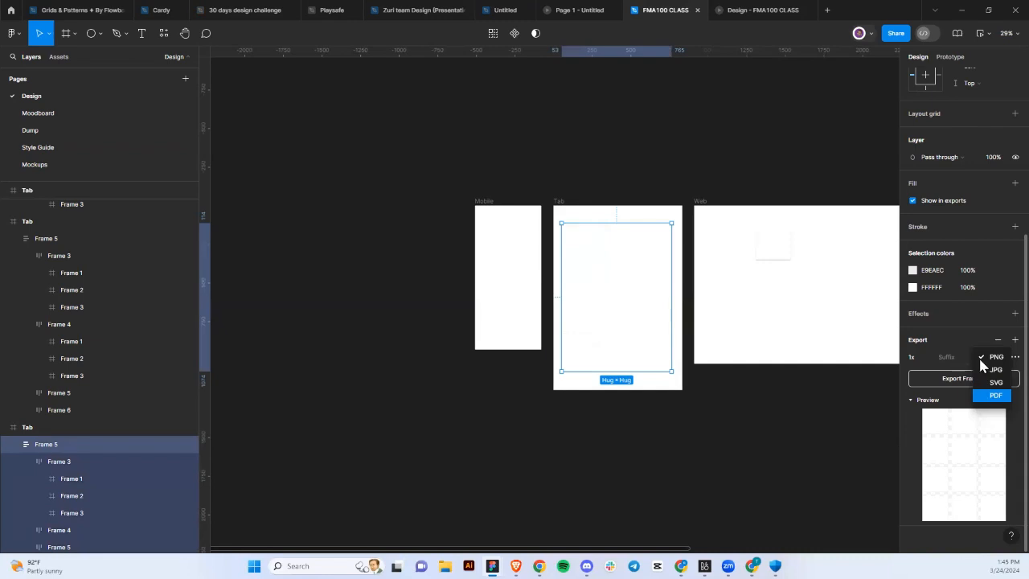
Keep Frame 5's export setting at PNG format and 1x scale.
left_click(916, 358)
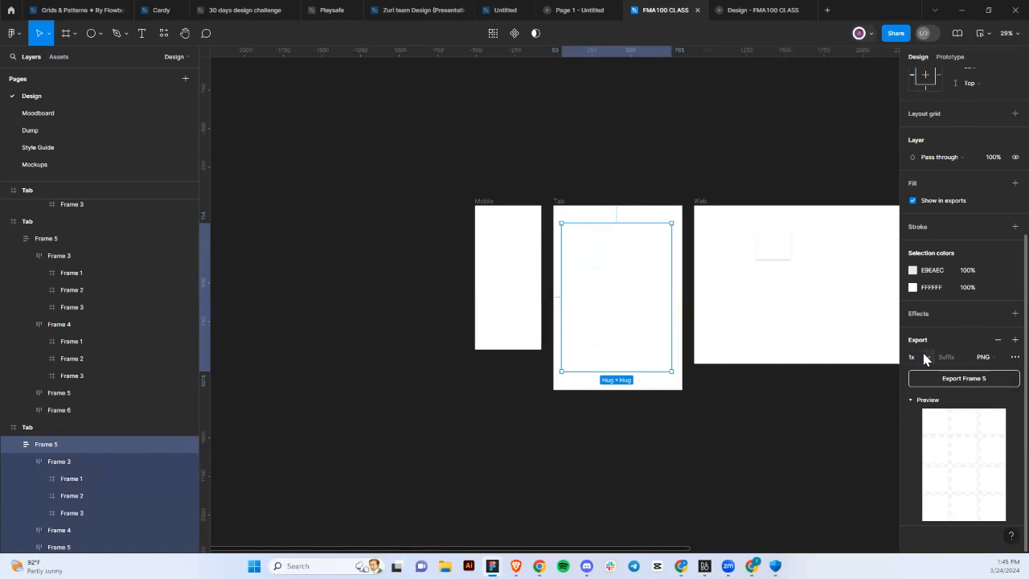
left_click(929, 360)
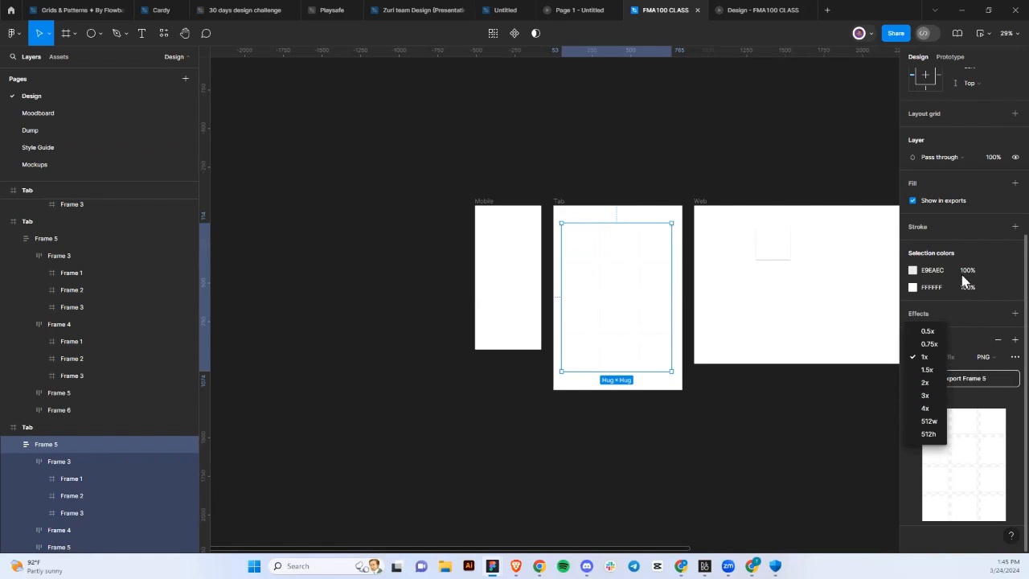
left_click(974, 344)
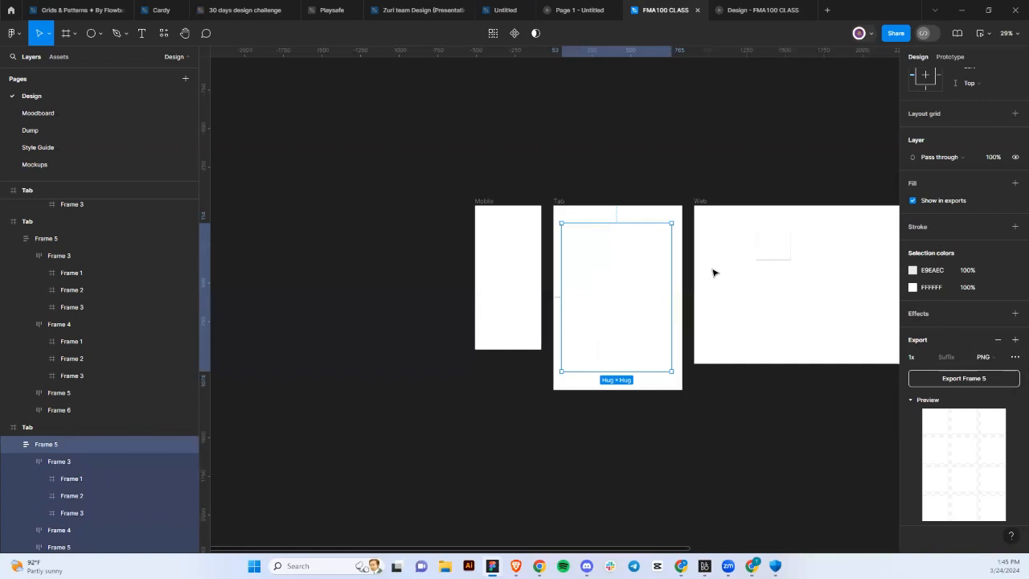
Move the Mobile frame further left on the canvas.
scroll(643, 241, "down", 2, "ctrl")
scroll(591, 178, "up", 2, "ctrl")
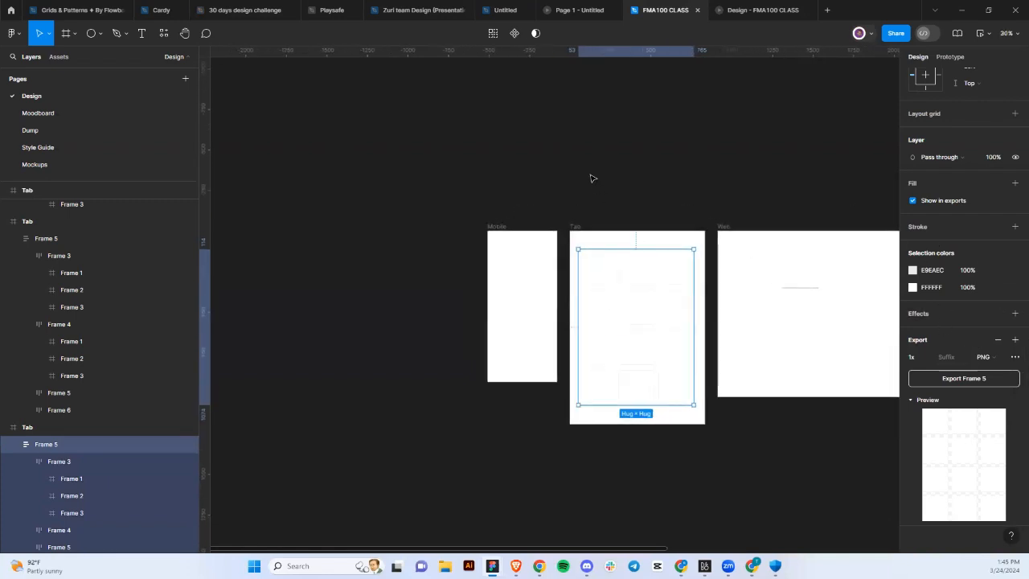
scroll(592, 177, "up", 3, "ctrl")
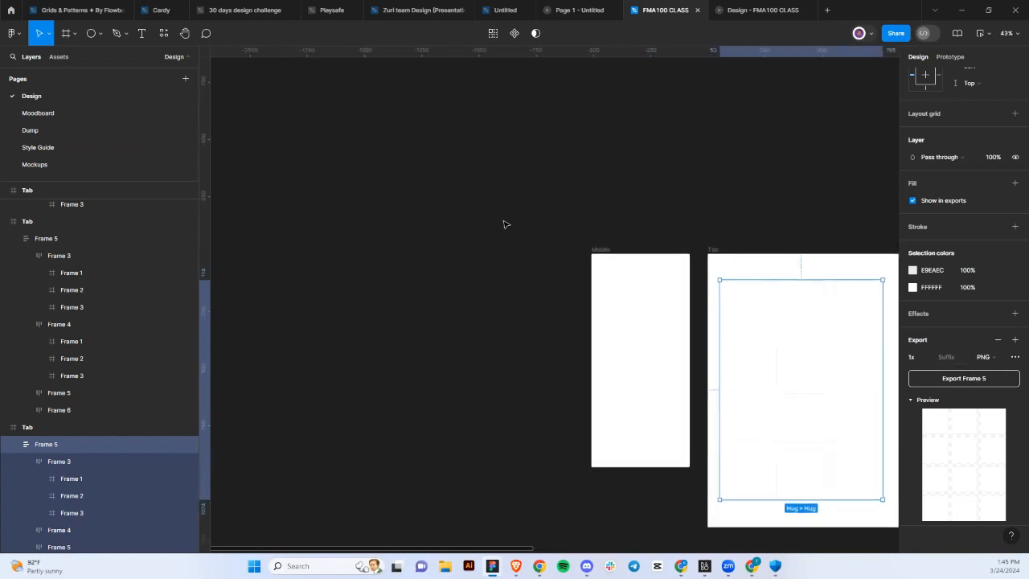
scroll(523, 227, "down", 1, "ctrl")
left_click(591, 248)
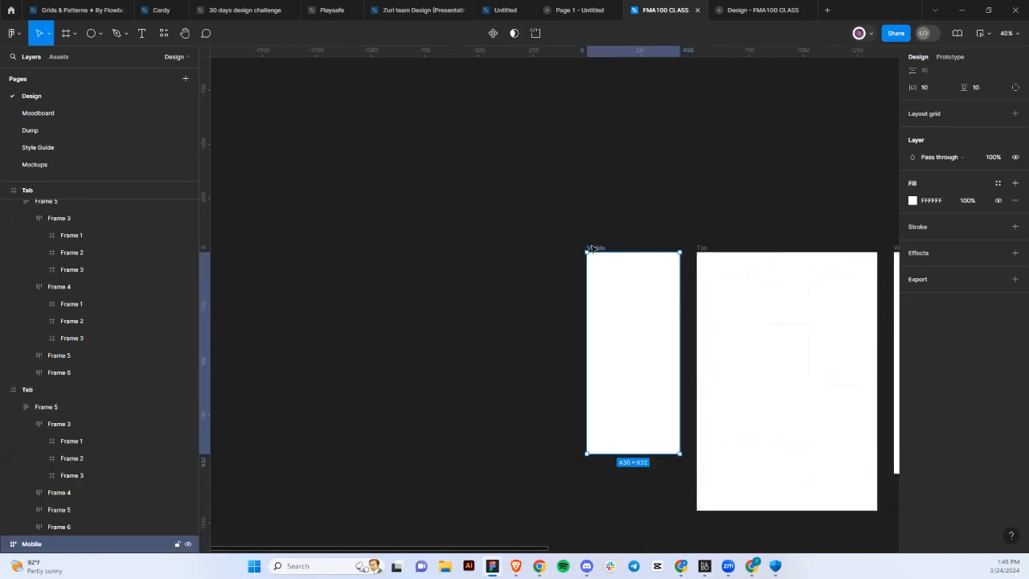
left_click_drag(591, 248, 425, 248)
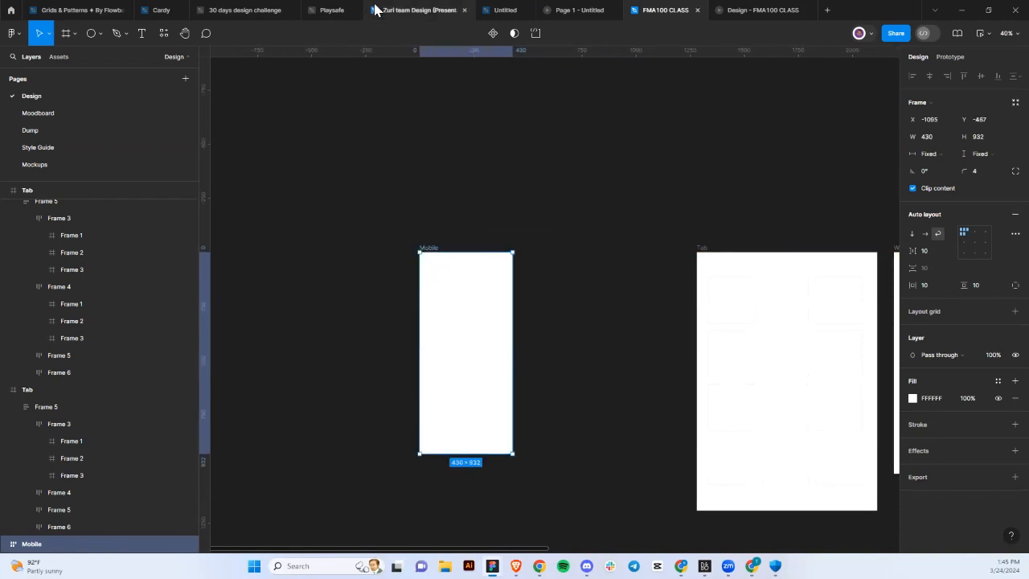
Select the Cardy onboarding screen's status bar and home indicator, then return to FMA100 CLASS.
mouse_move(439, 11)
mouse_move(503, 14)
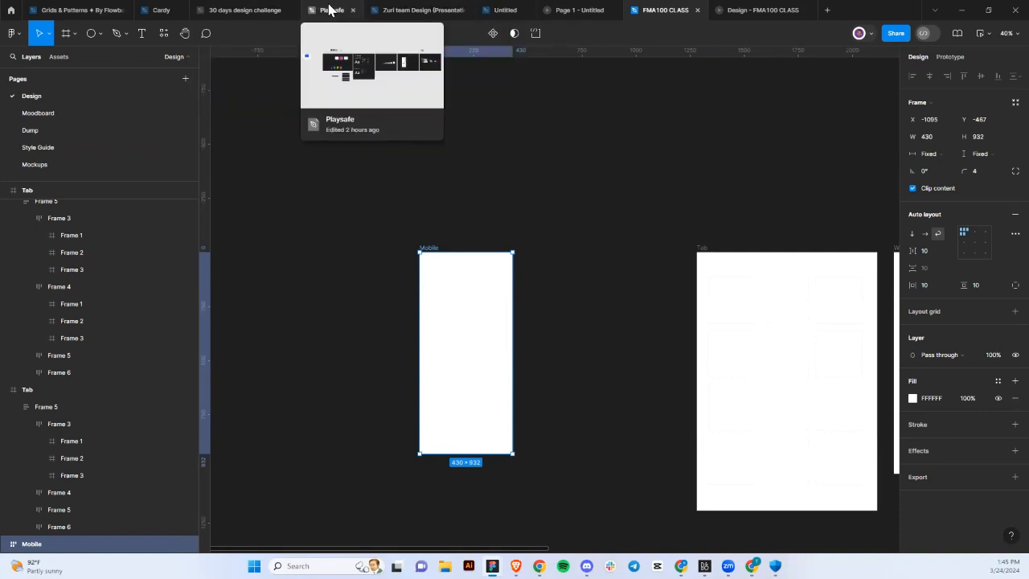
left_click(226, 13)
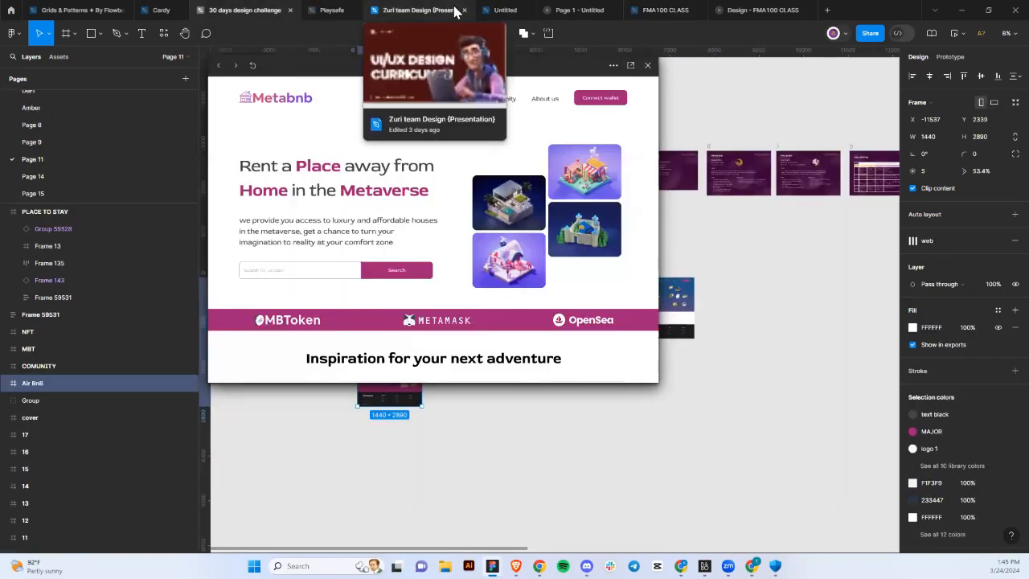
mouse_move(105, 8)
left_click(148, 11)
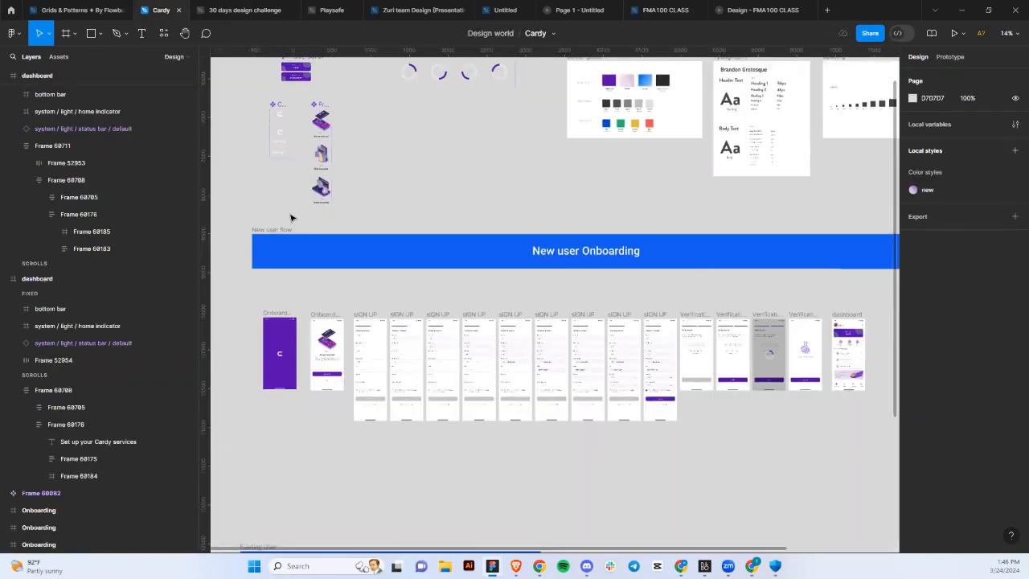
scroll(312, 360, "up", 4)
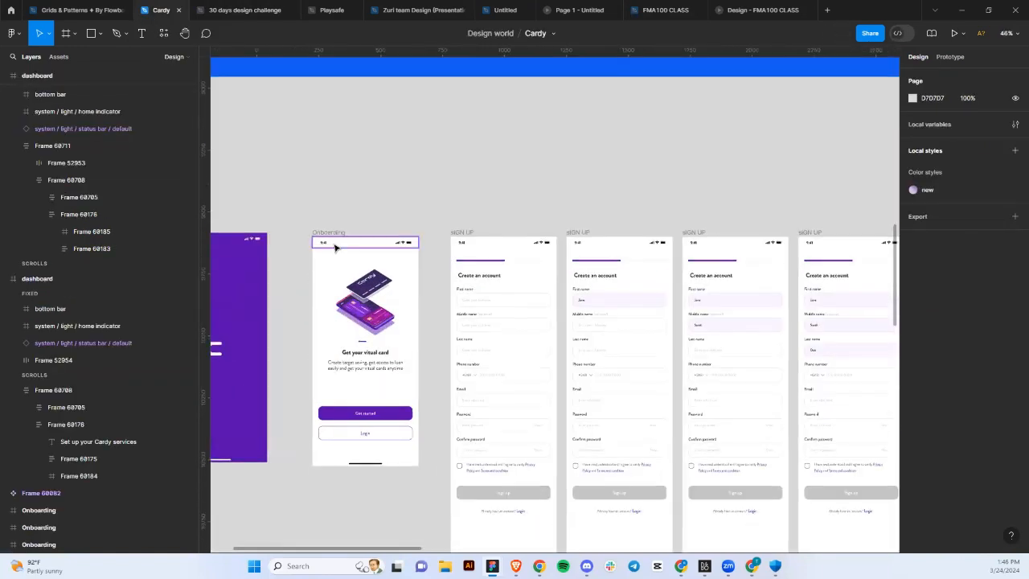
left_click(361, 448)
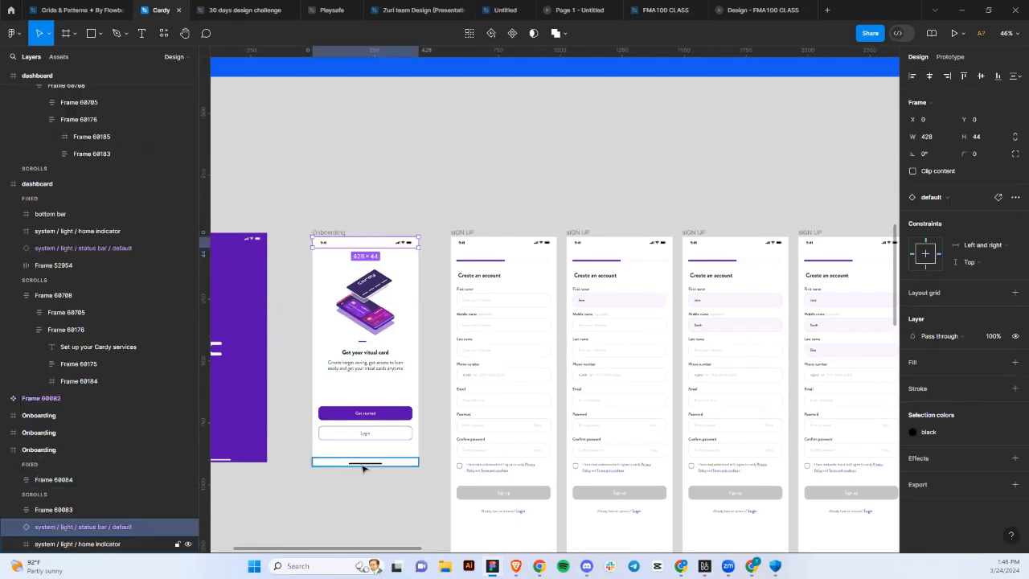
left_click(362, 466, "shift")
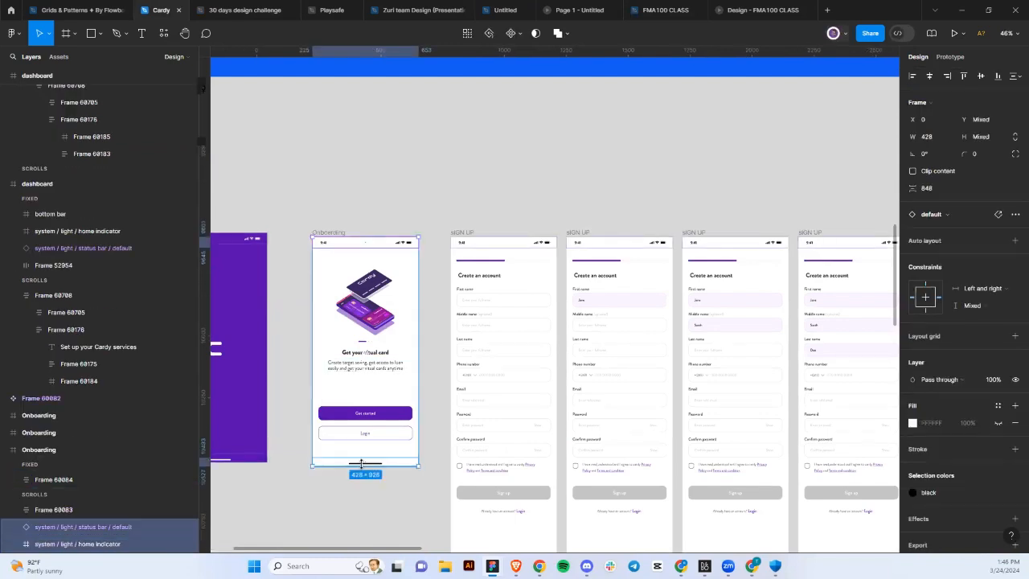
left_click(668, 11)
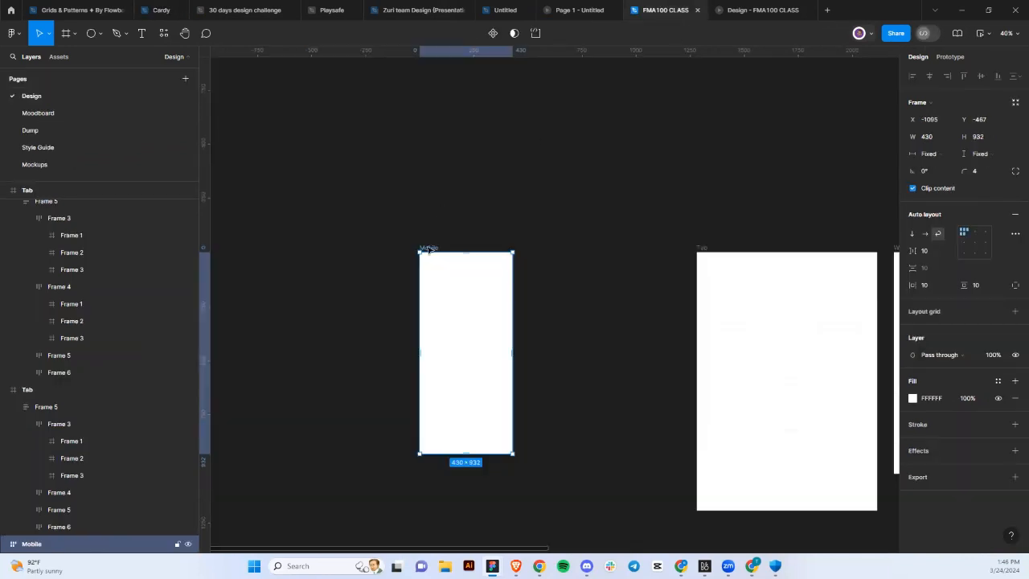
Paste the status bar and home indicator into Mobile, stacked with auto layout.
key("ctrl+v")
scroll(469, 273, "up", 5)
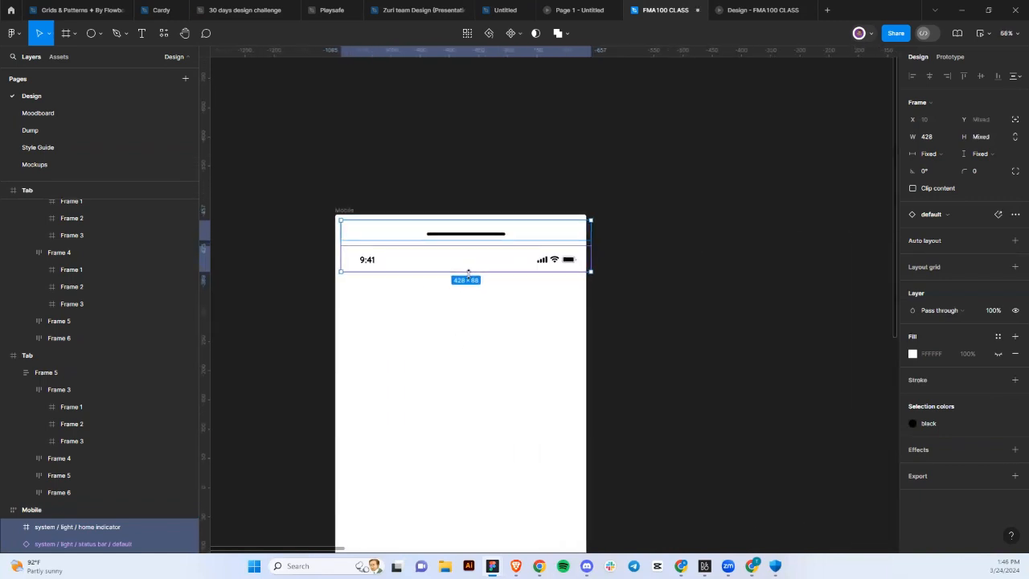
scroll(469, 273, "up", 1)
key("shift+a")
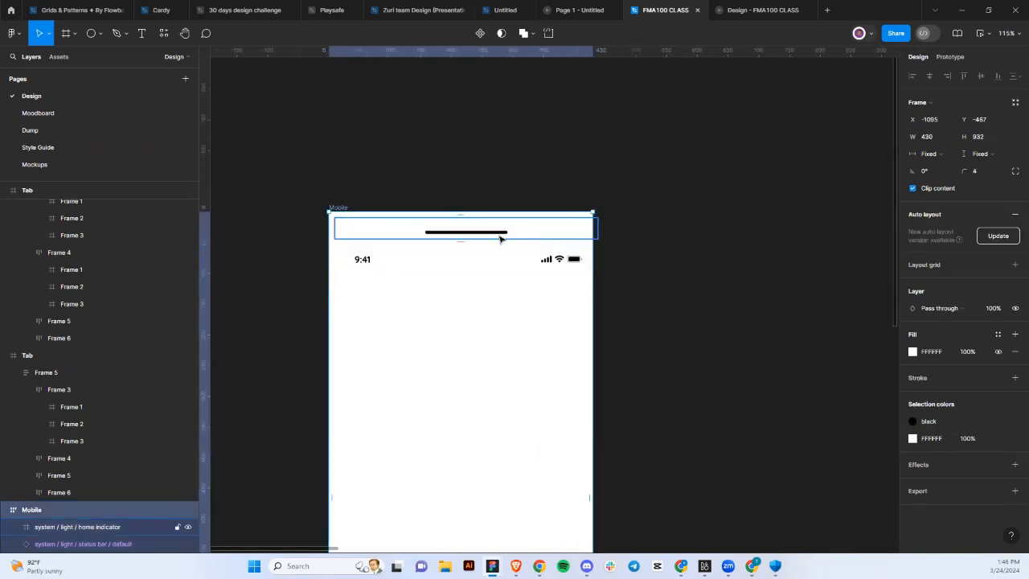
left_click(499, 239)
scroll(499, 239, "down", 5)
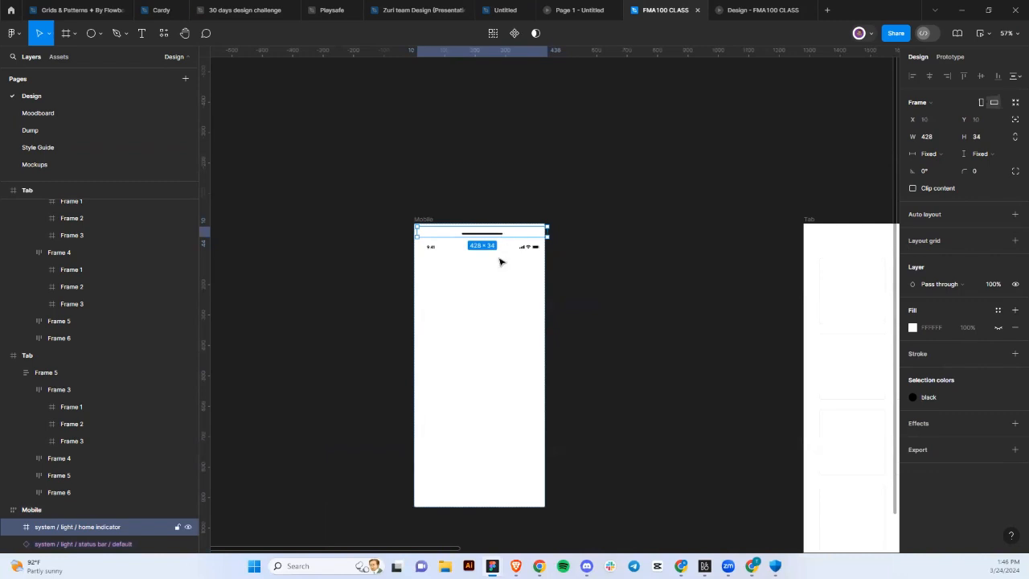
key("Down")
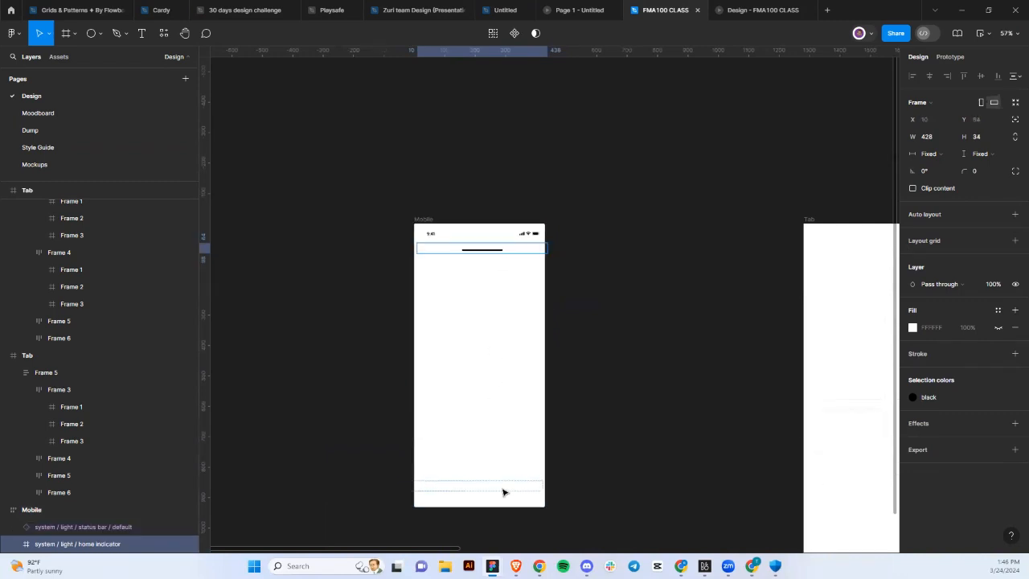
Remove Mobile's auto layout, with the home indicator at the bottom and the status bar at the top.
left_click(423, 220)
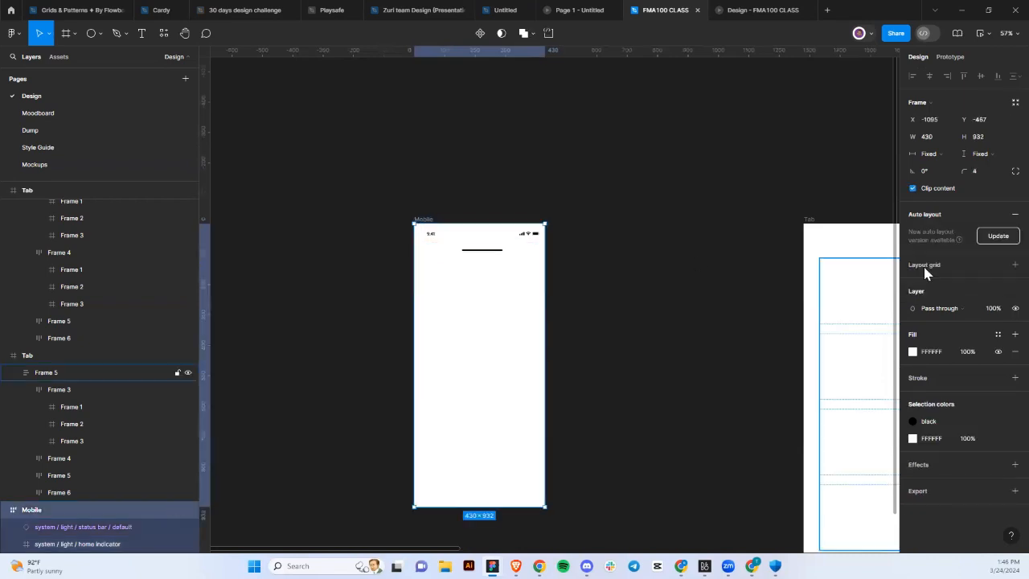
left_click(1013, 214)
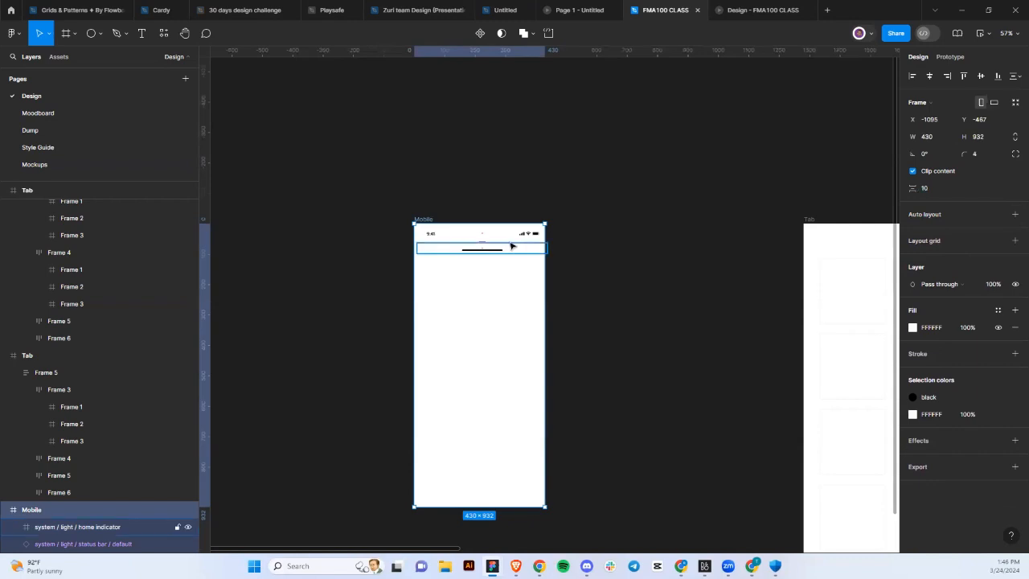
left_click_drag(504, 249, 500, 502)
scroll(500, 503, "up", 5)
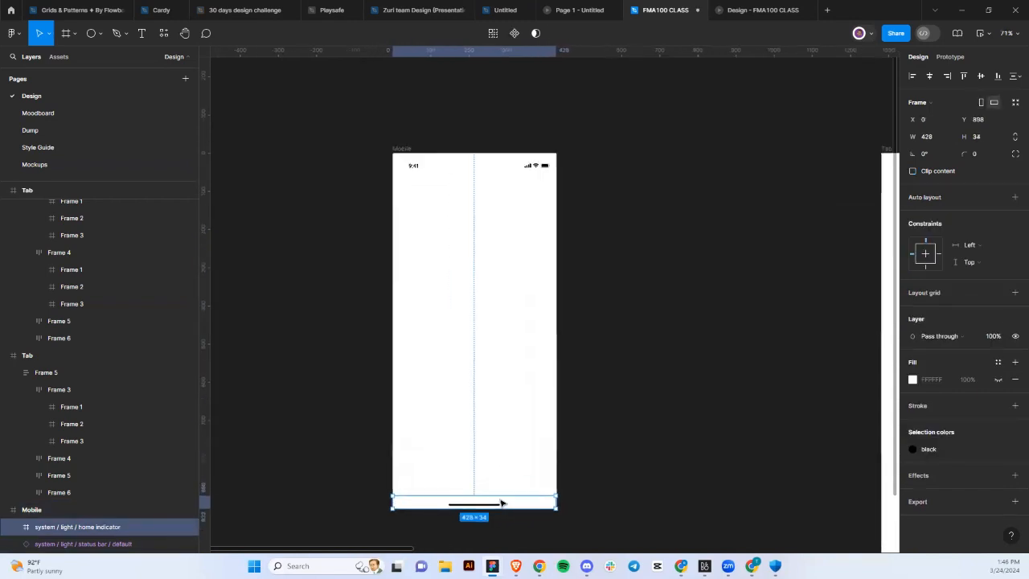
scroll(500, 502, "up", 10)
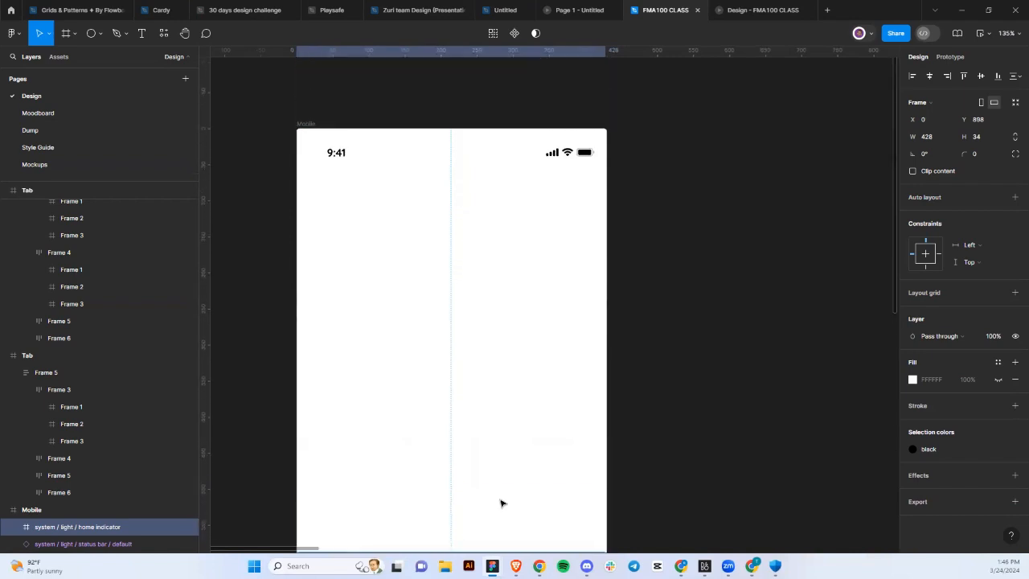
left_click_drag(537, 407, 517, 406)
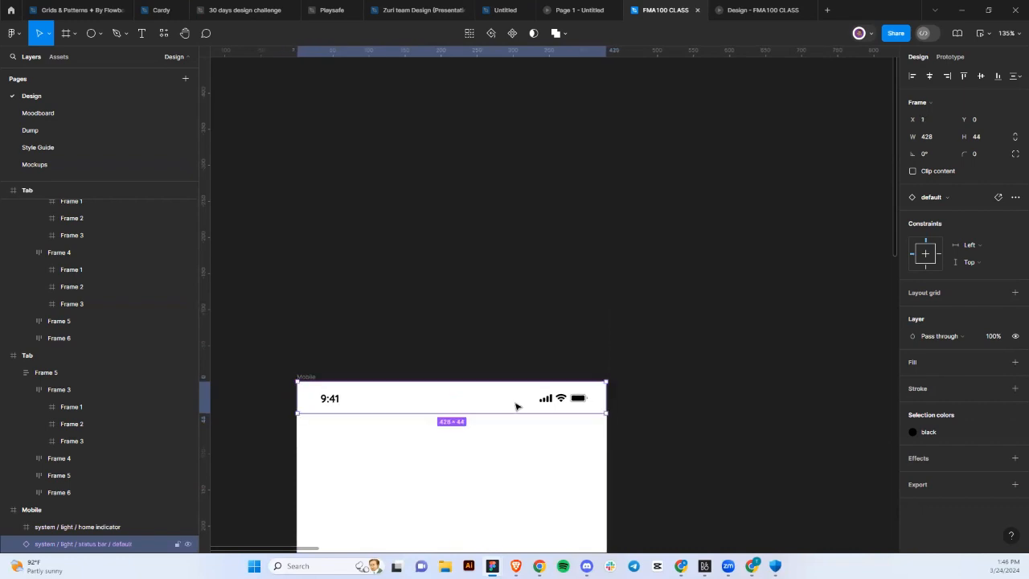
left_click(395, 365)
Nudge the Mobile frame, turn off Clip content, and set its corner radius to 32.
left_click(306, 377)
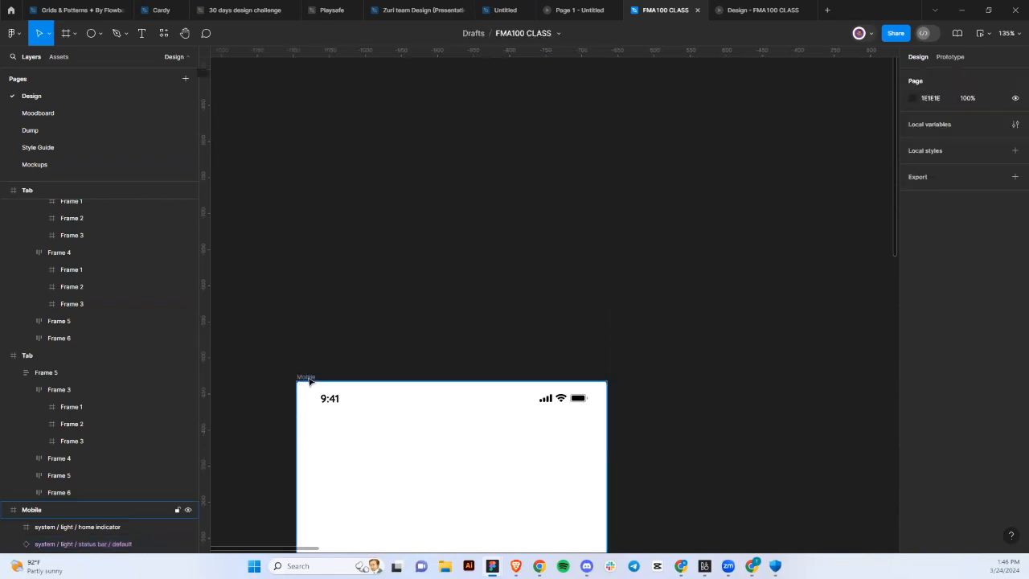
scroll(308, 379, "down", 5)
scroll(308, 382, "down", 2)
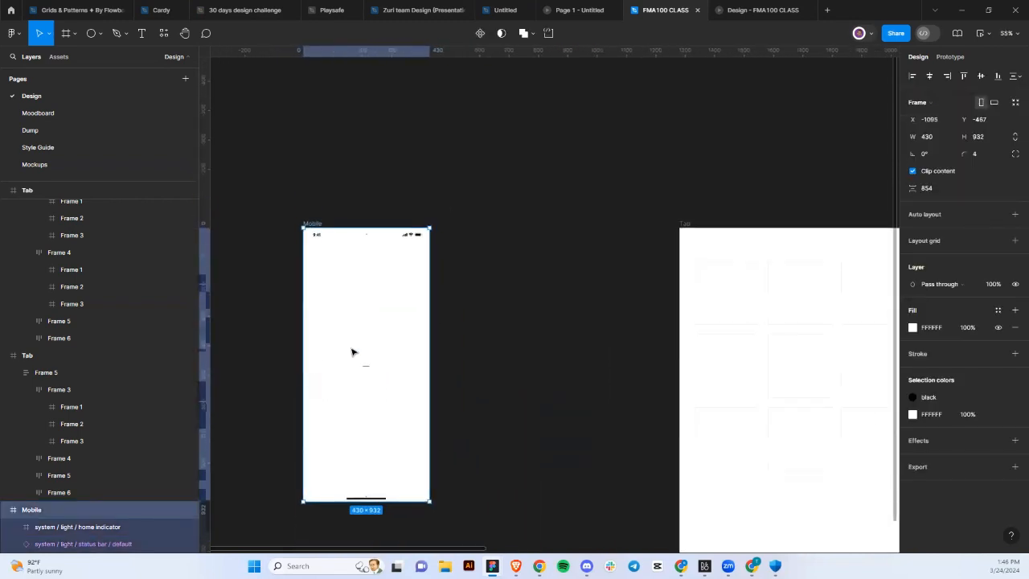
left_click_drag(351, 351, 401, 340)
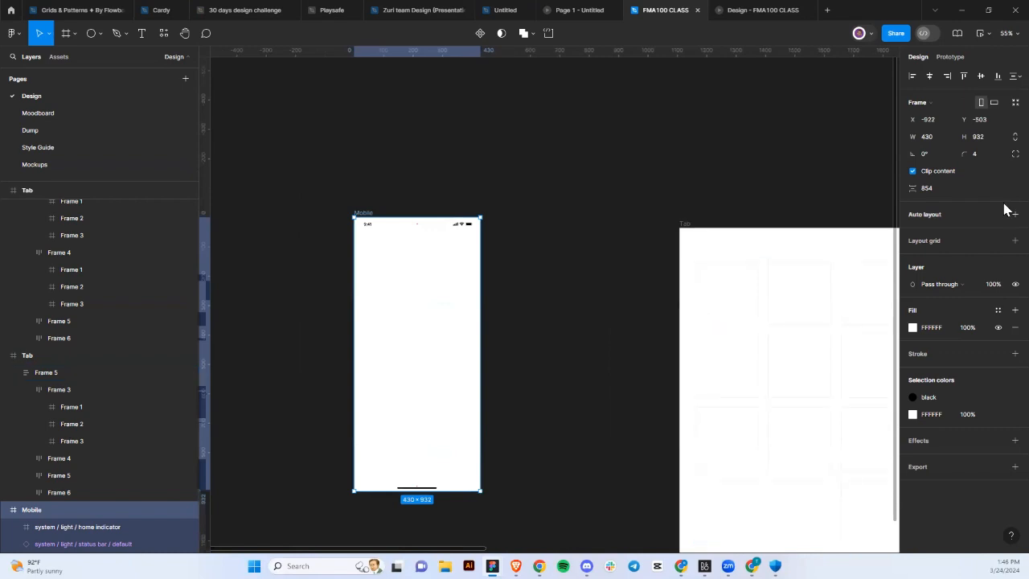
left_click(983, 166)
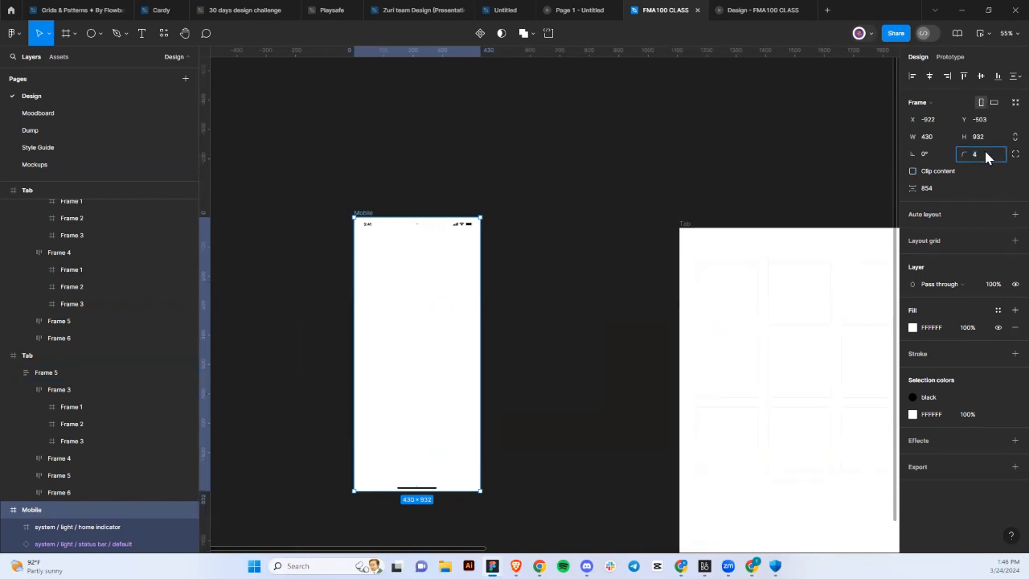
type("1")
type("2")
key("Return")
left_click(532, 299)
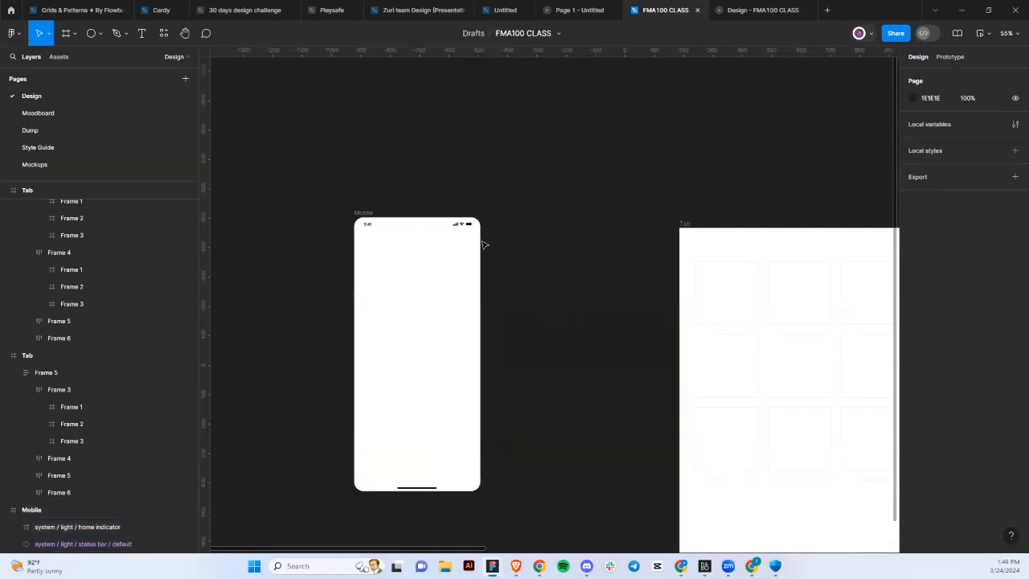
left_click(363, 214)
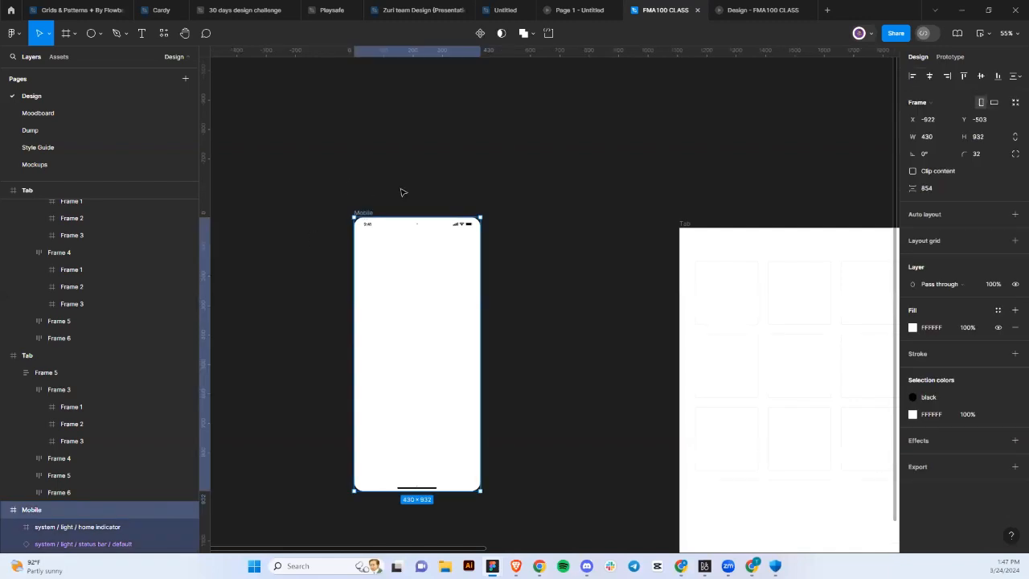
Add a 'Zuri' text layer in Mobile set in Rammetto One, moved upward.
left_click(145, 35)
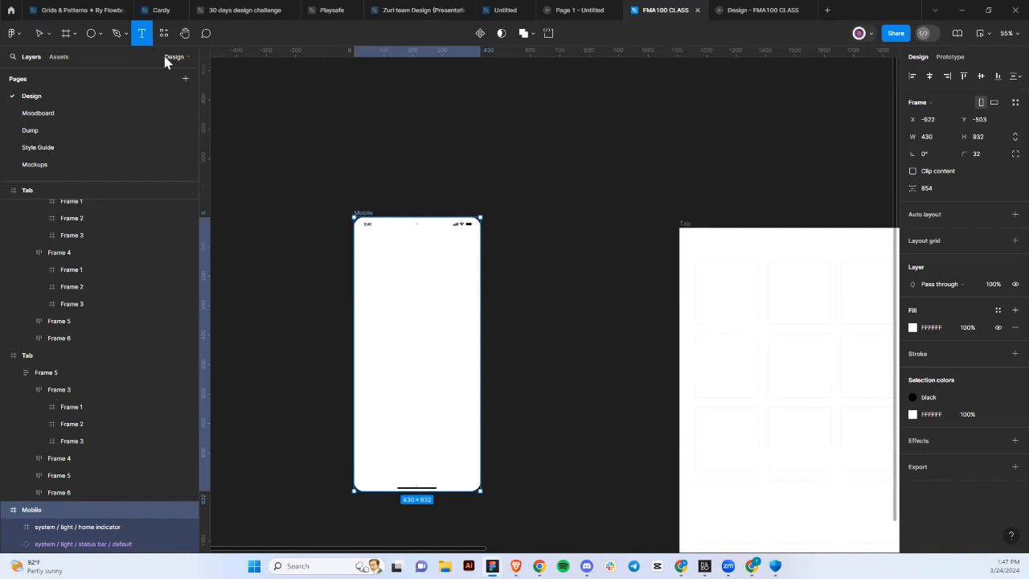
left_click(380, 309)
scroll(418, 356, "up", 3)
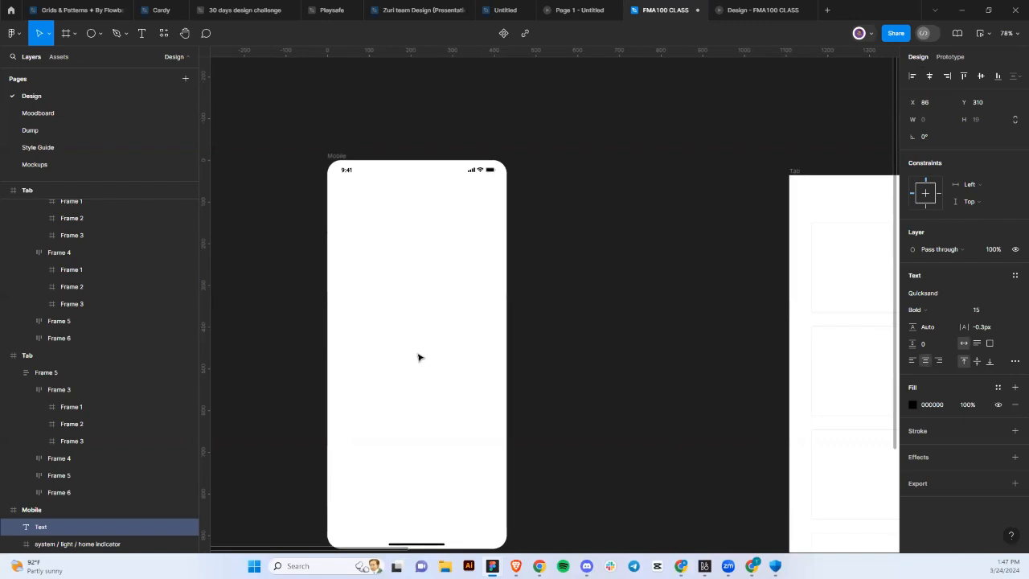
type("Zuri")
key("Escape")
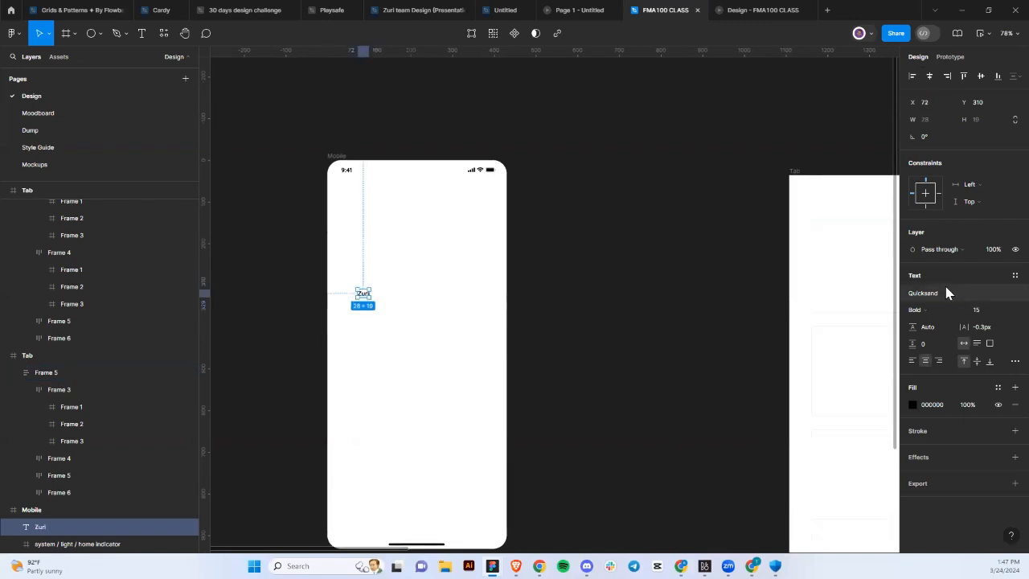
left_click(946, 292)
scroll(831, 403, "down", 2)
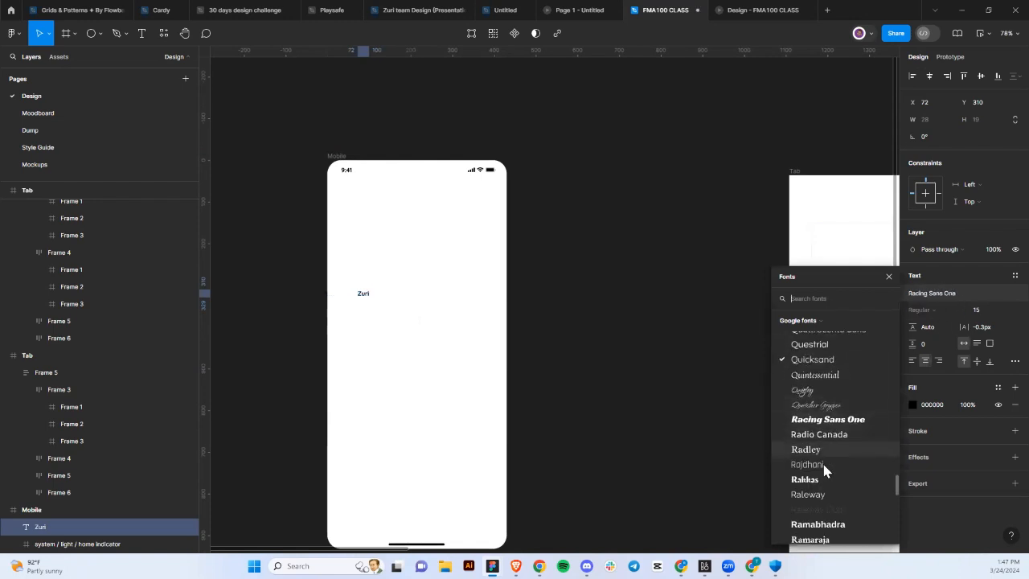
scroll(824, 471, "down", 3)
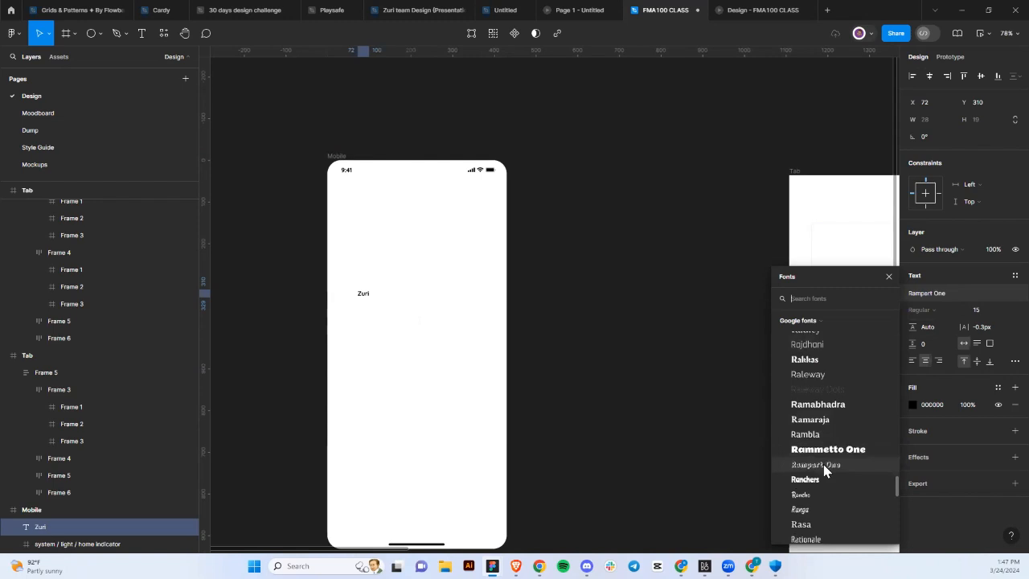
left_click(824, 450)
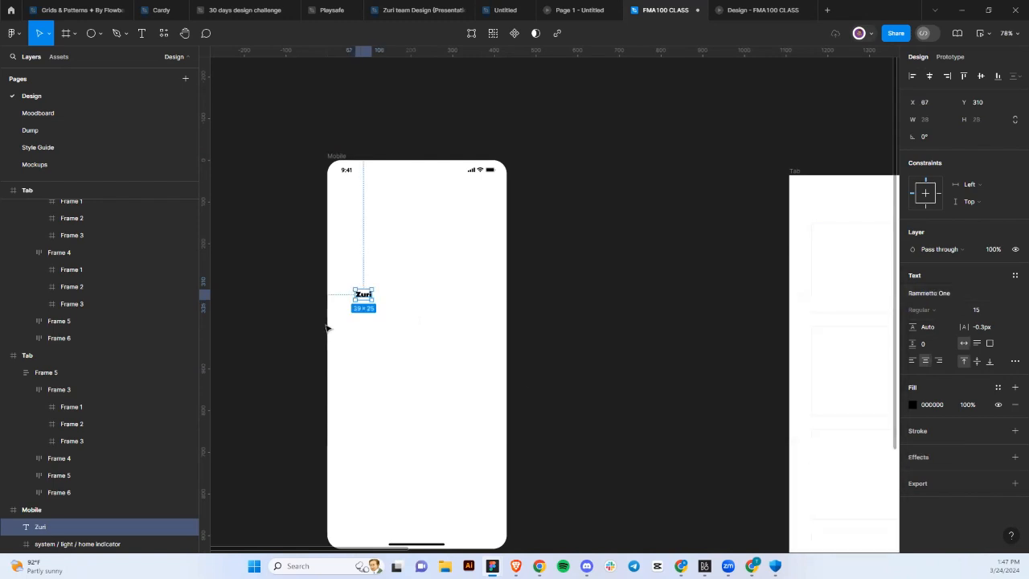
scroll(359, 292, "up", 2)
left_click_drag(366, 297, 447, 168)
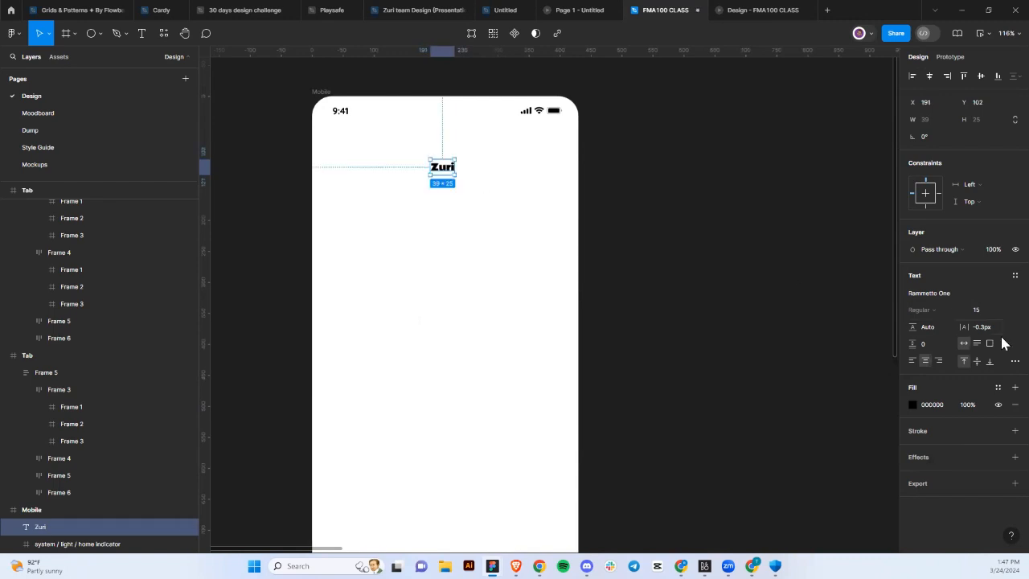
Give Zuri size 40, a 52-high box, middle alignment, a maroon fill, and top-centre placement.
left_click(1004, 315)
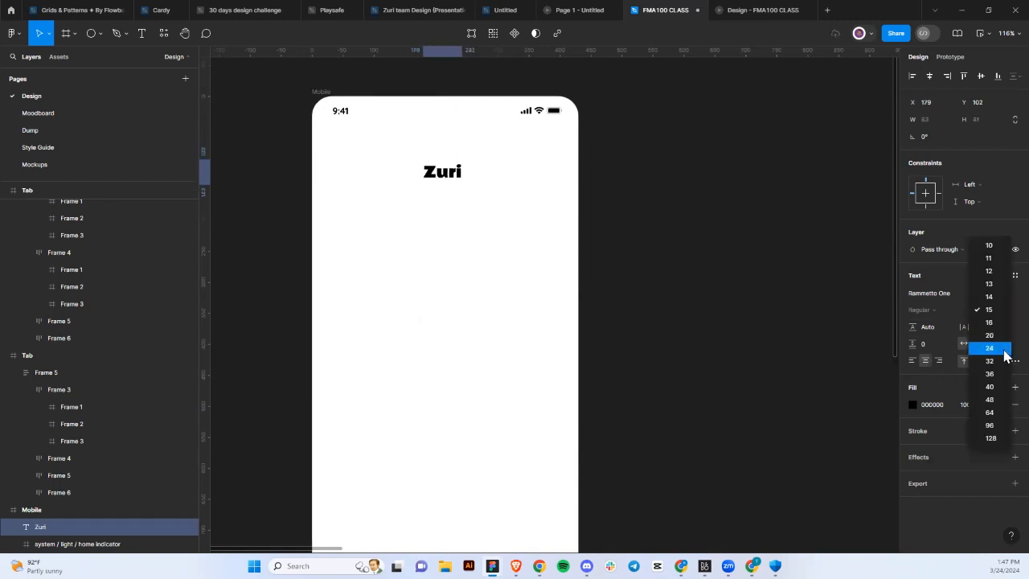
left_click(1001, 391)
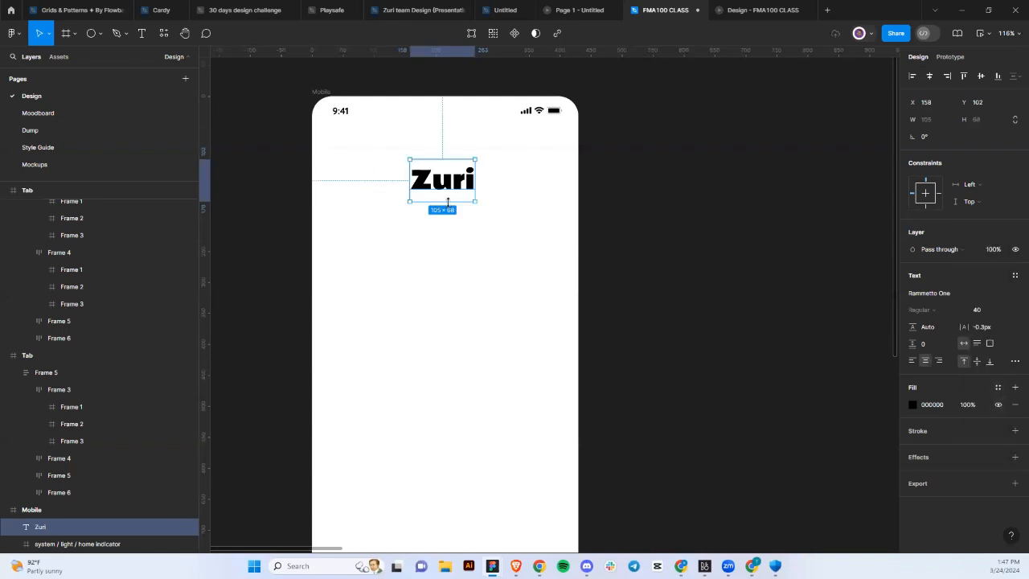
left_click_drag(449, 195, 448, 189)
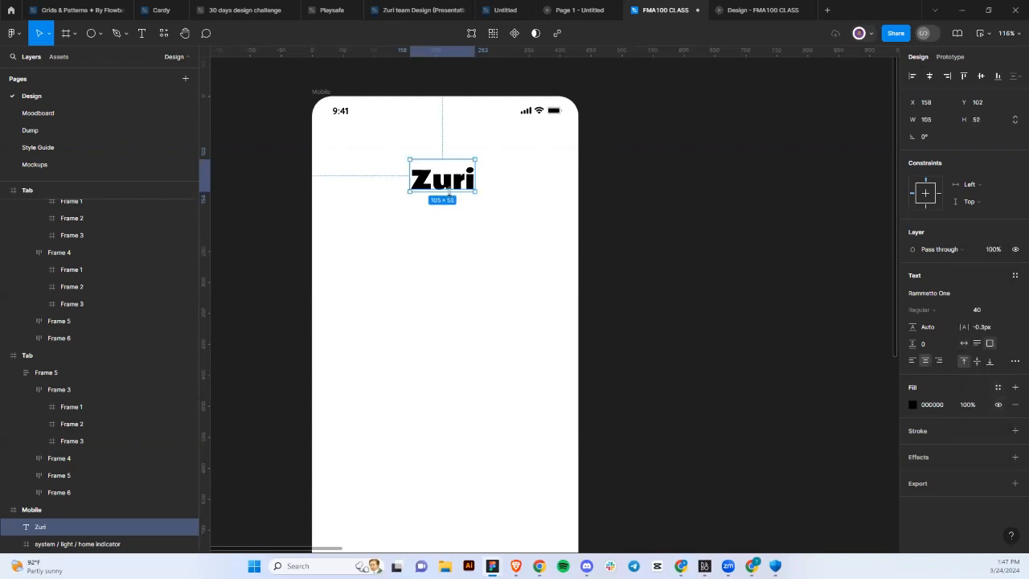
left_click(978, 361)
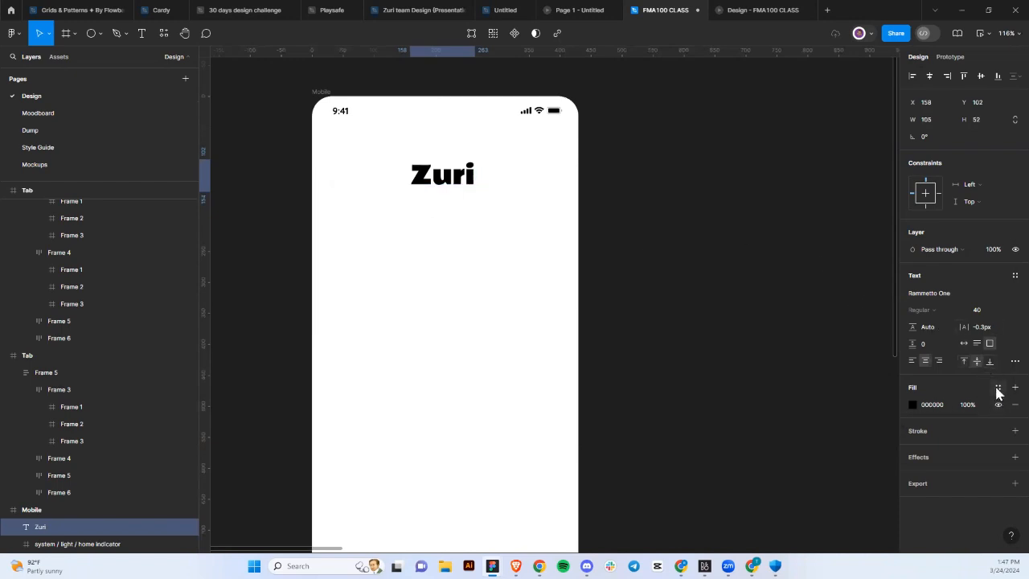
left_click(997, 388)
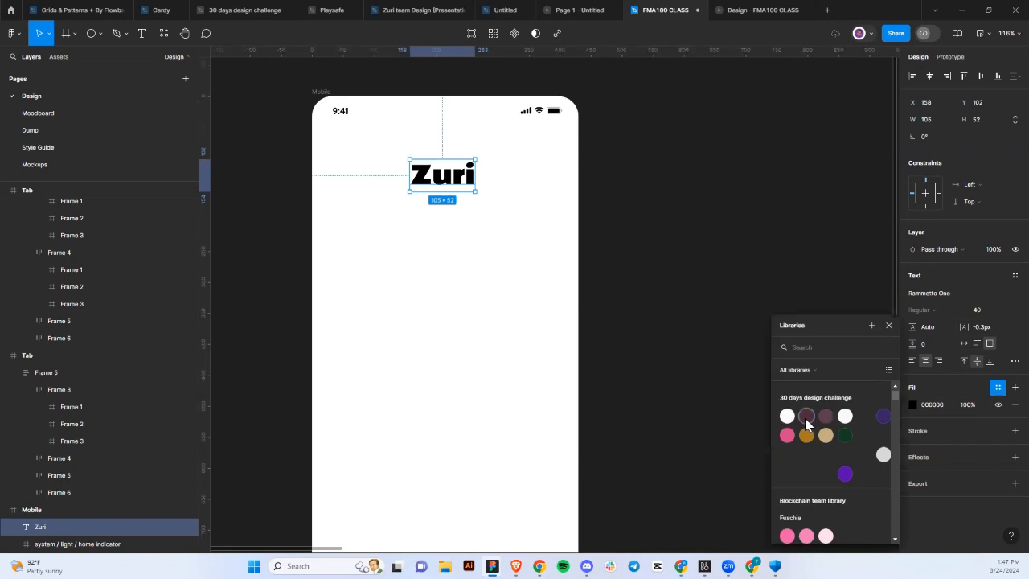
left_click(806, 419)
left_click(475, 232)
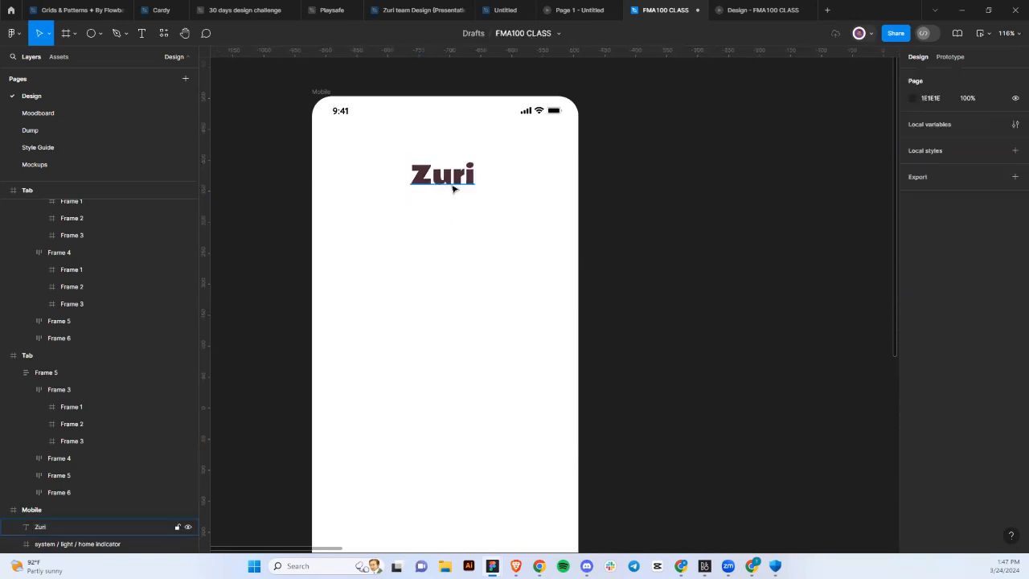
left_click(453, 182)
scroll(453, 181, "down", 5)
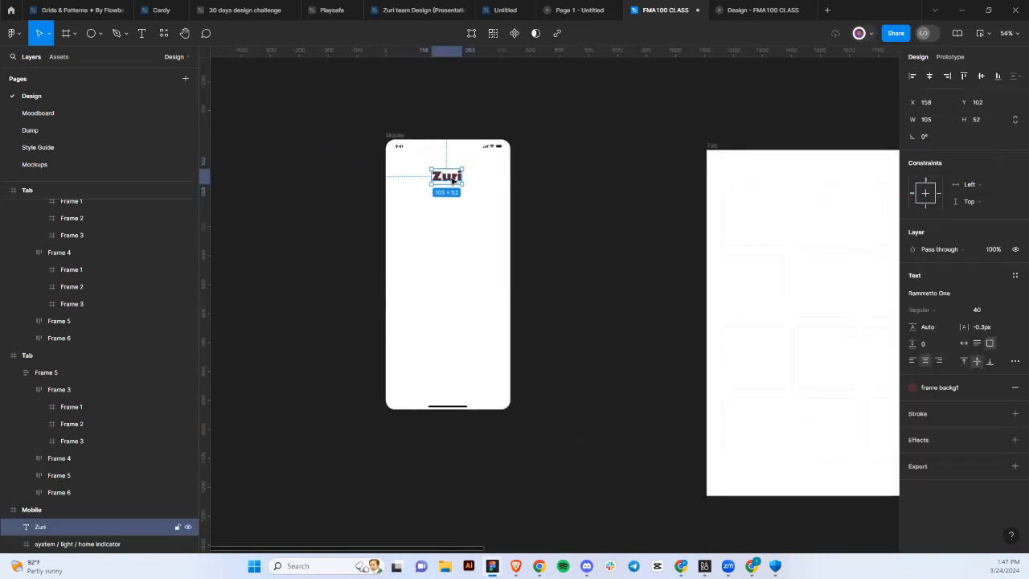
left_click_drag(453, 181, 454, 172)
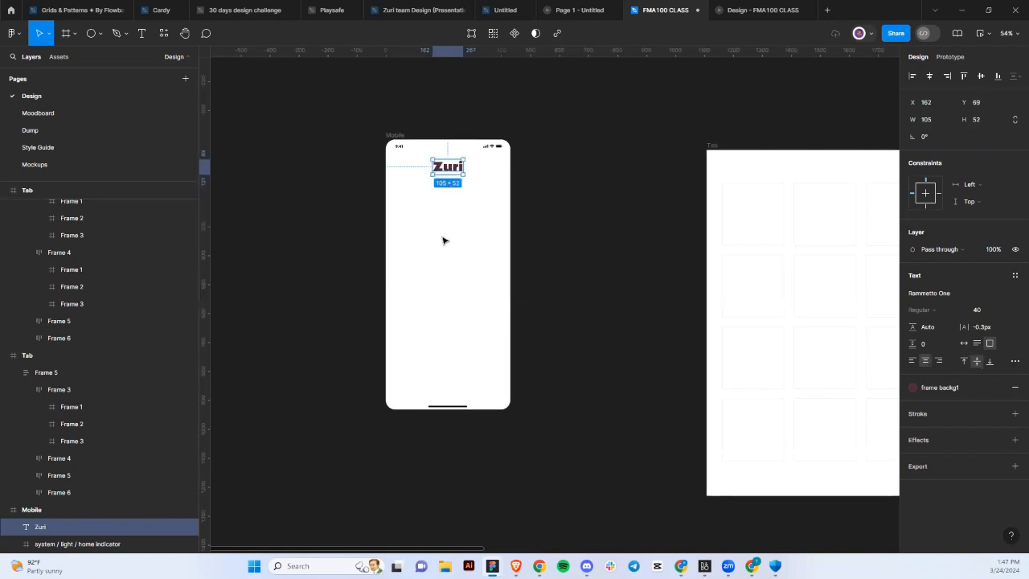
scroll(443, 238, "up", 1)
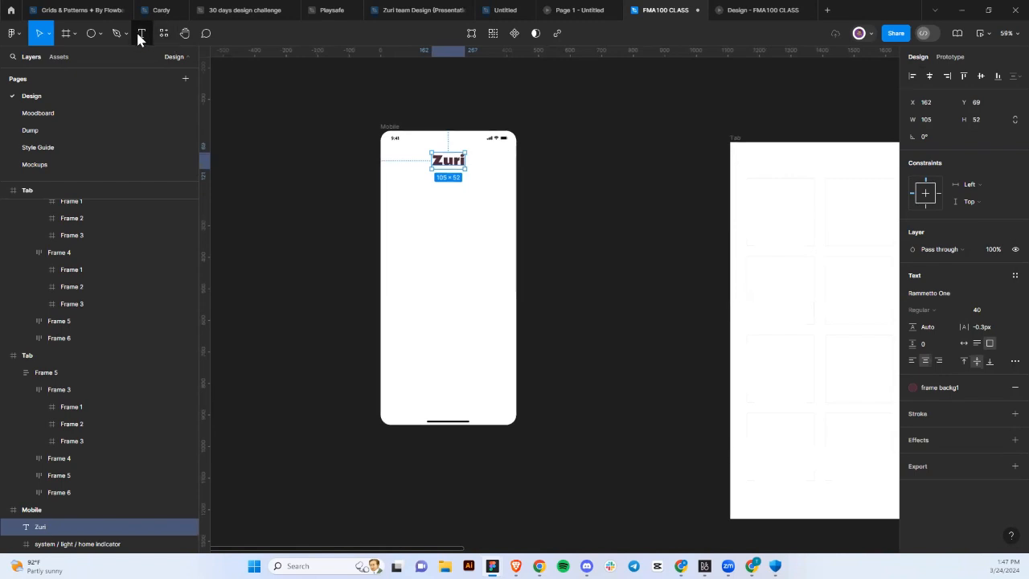
key("Return")
Place a new text box set to Manrope Regular, size 16.
left_click(402, 229)
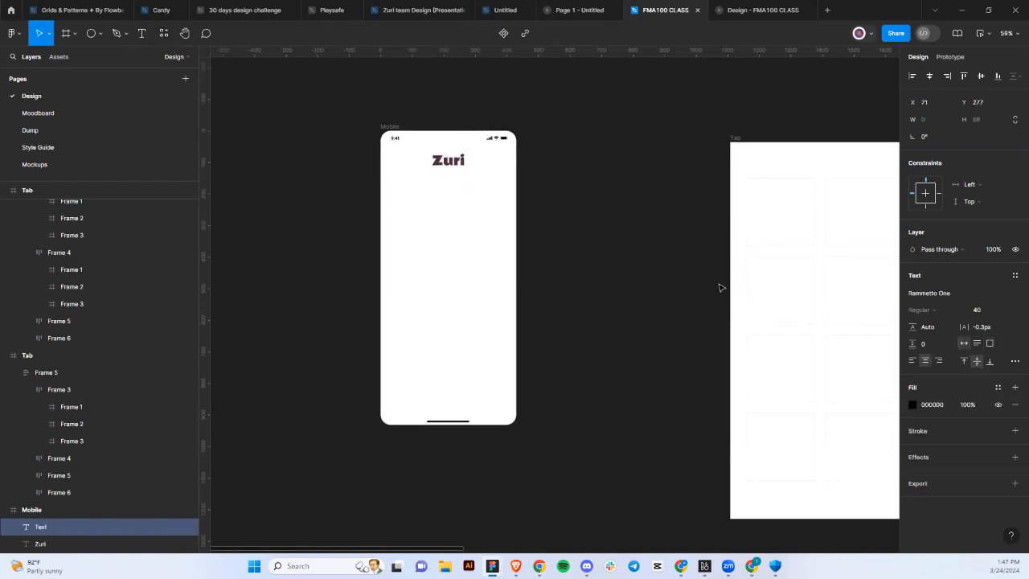
left_click(932, 296)
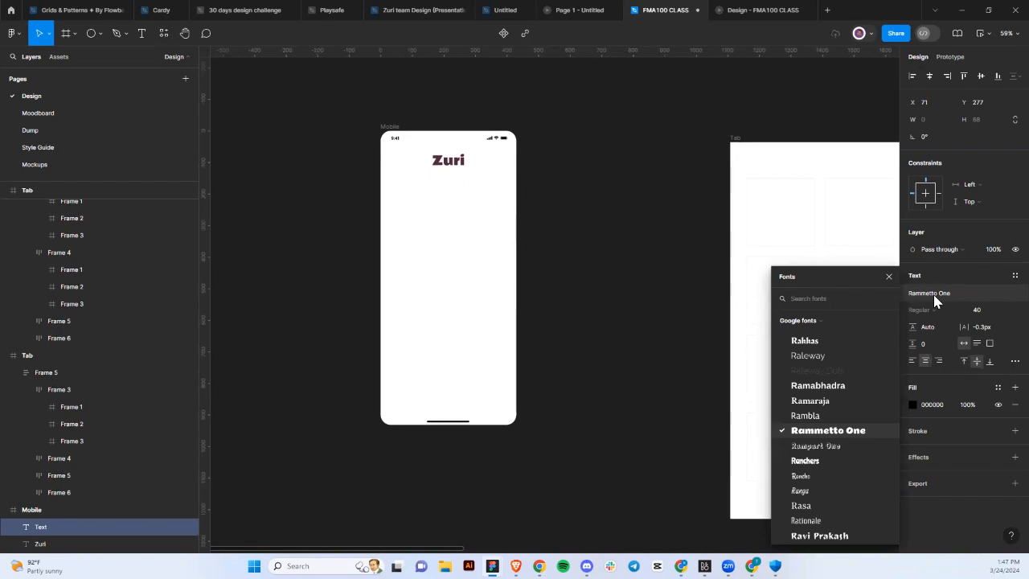
type("manro")
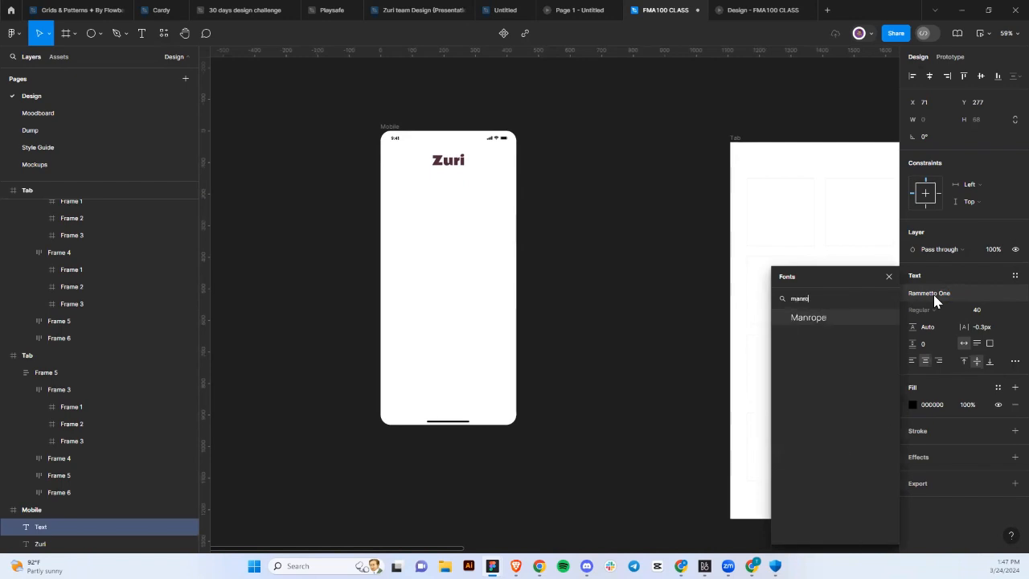
key("Return")
scroll(499, 211, "up", 3)
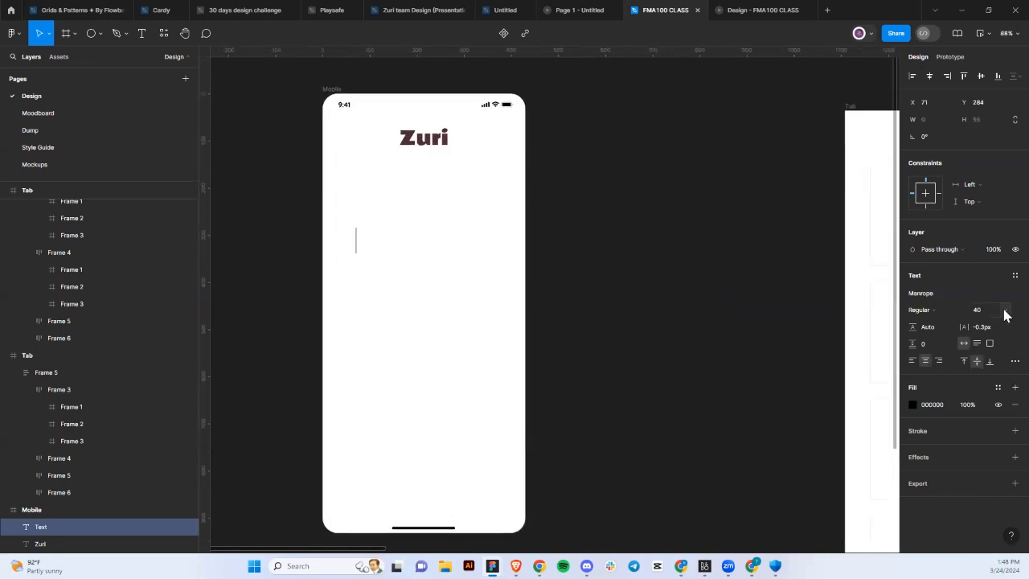
left_click(935, 311)
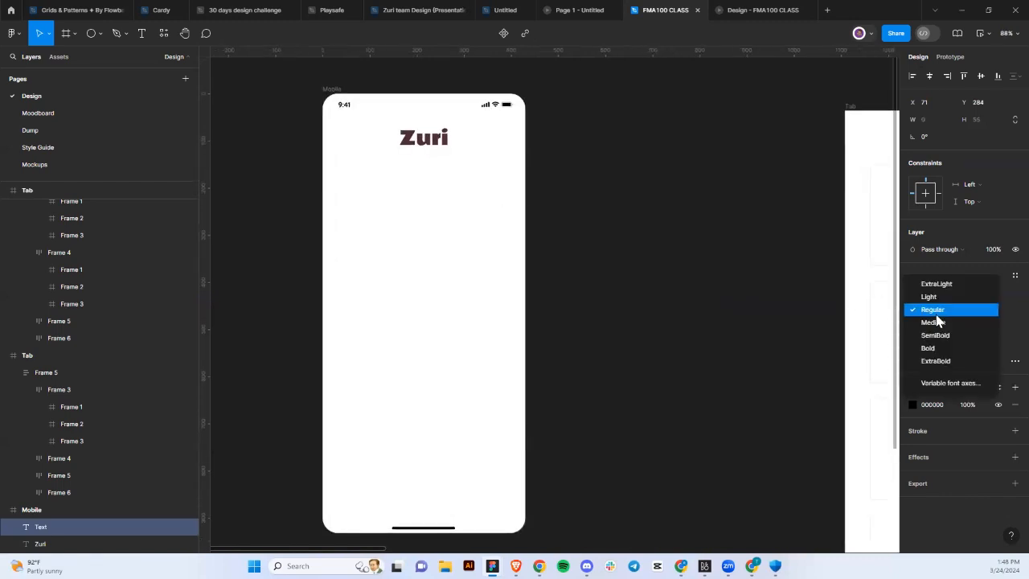
left_click(1006, 323)
left_click(1001, 320)
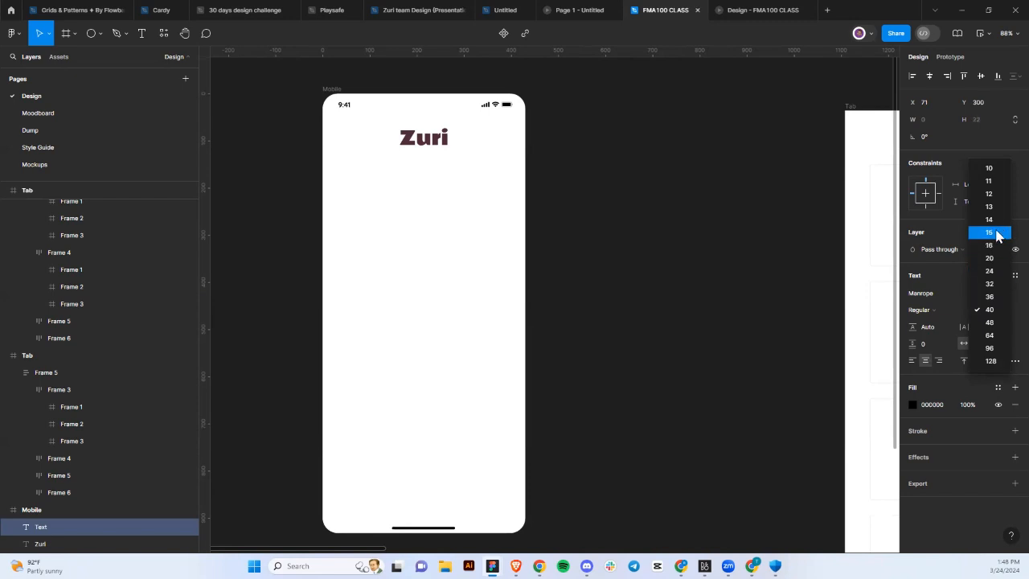
left_click(989, 245)
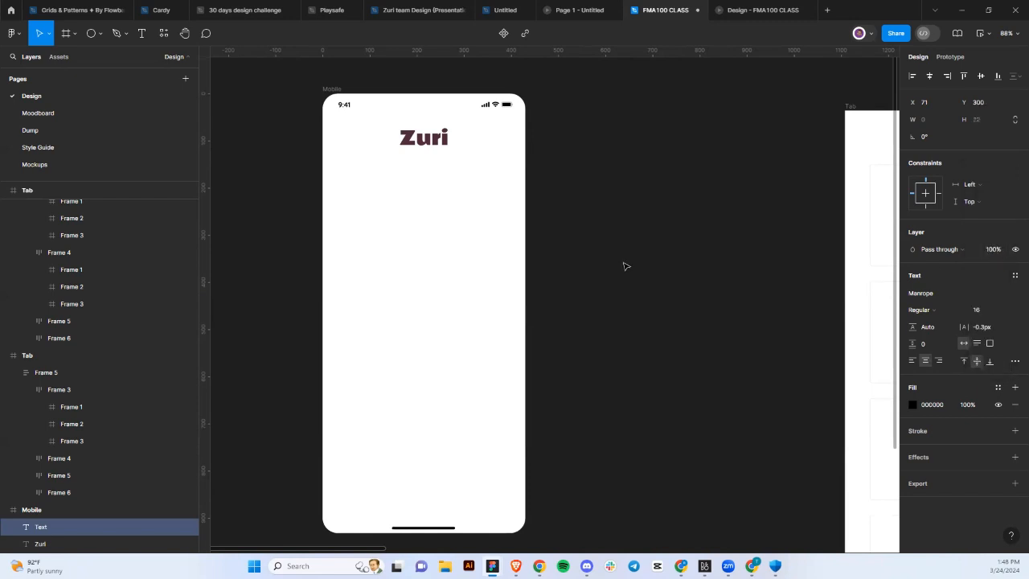
Delete and restore the empty text layer, check its fill colour, then click away.
key("Delete")
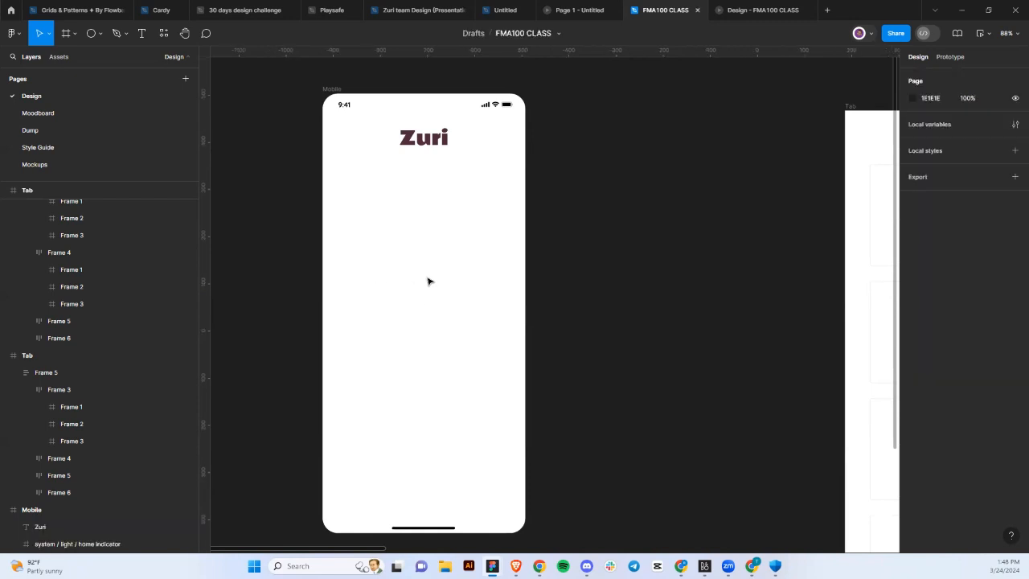
key("s")
key("i")
key("n")
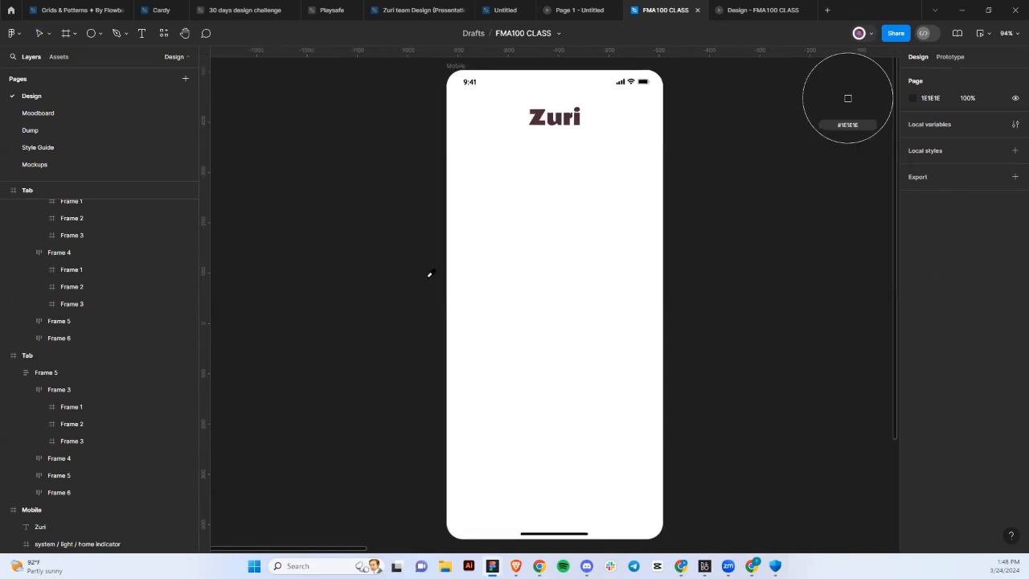
key("ctrl+z")
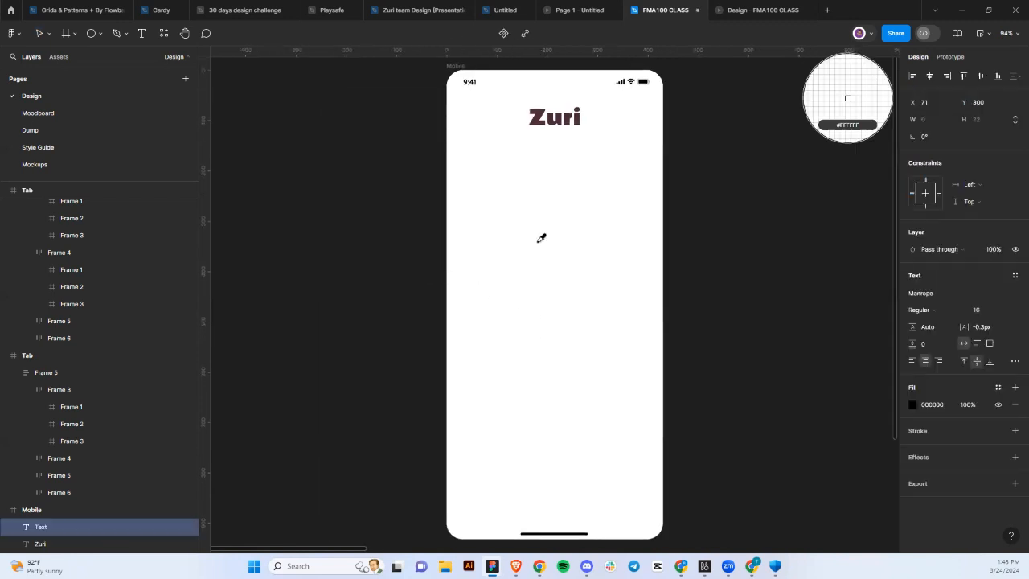
left_click(934, 410)
left_click(912, 405)
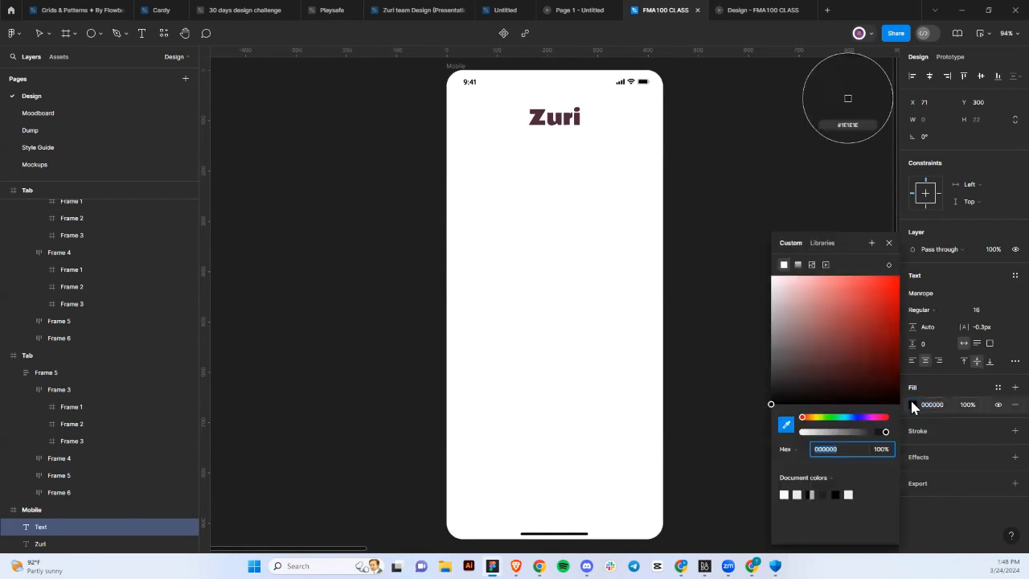
left_click(786, 424)
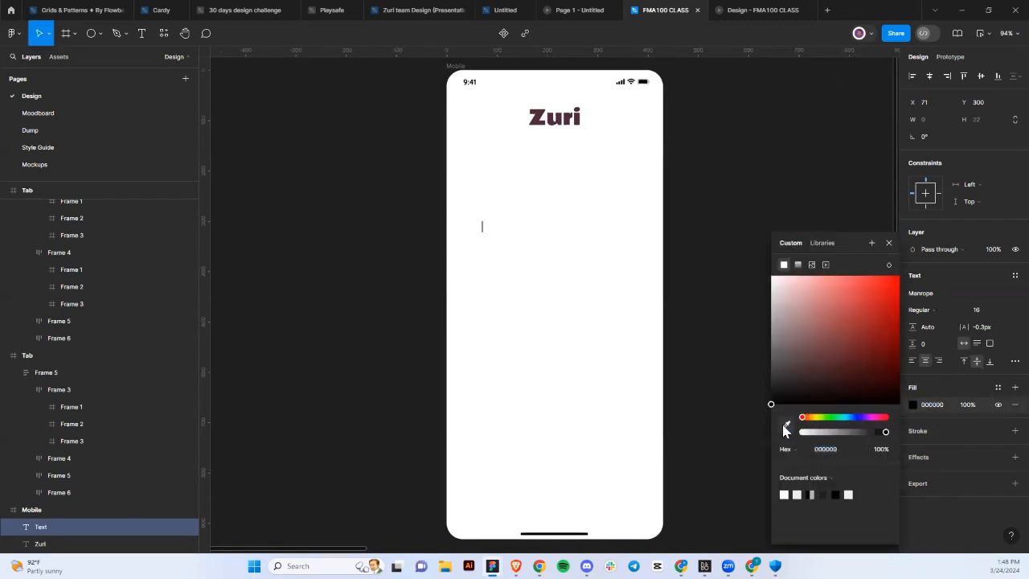
left_click(482, 233)
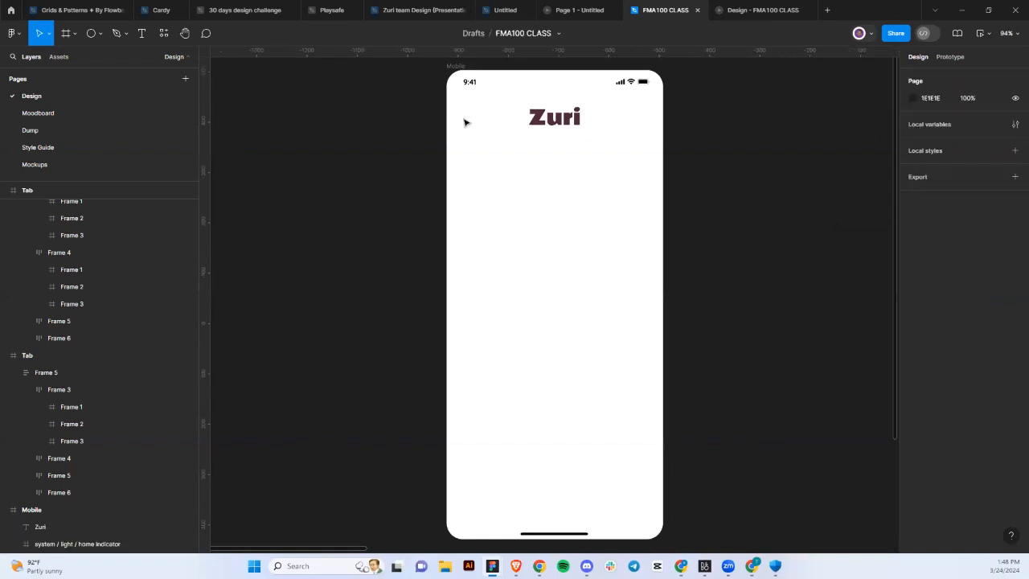
left_click(161, 36)
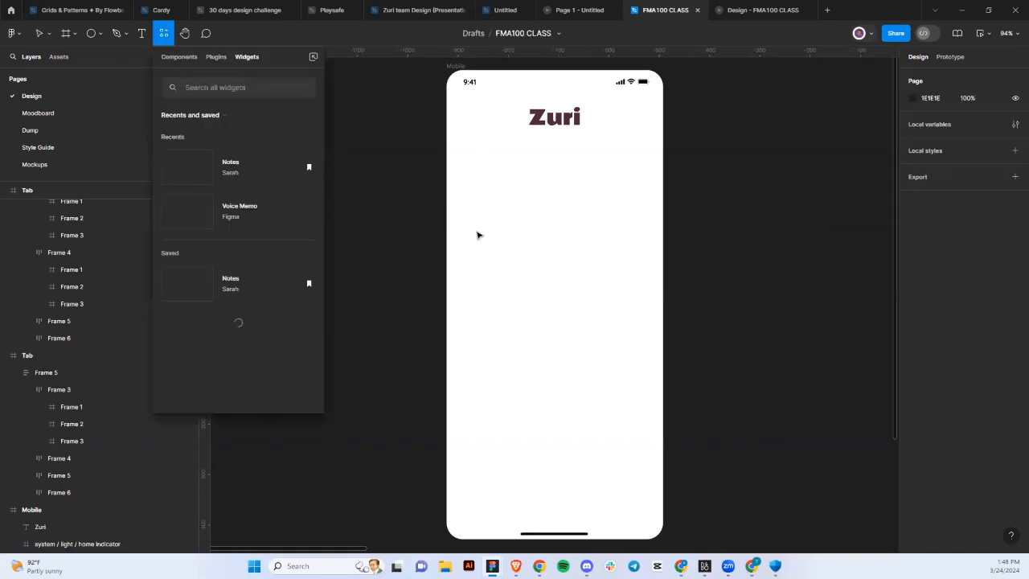
Add a 'Sign Up' text with the Gray/900 fill and place a duplicate lower down.
left_click(142, 33)
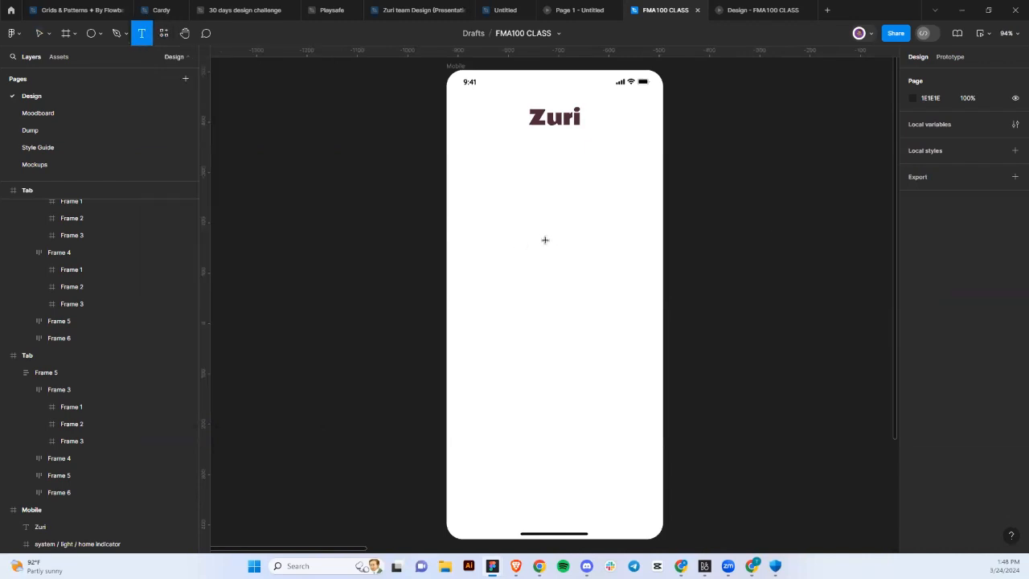
left_click(569, 247)
type("ccdc")
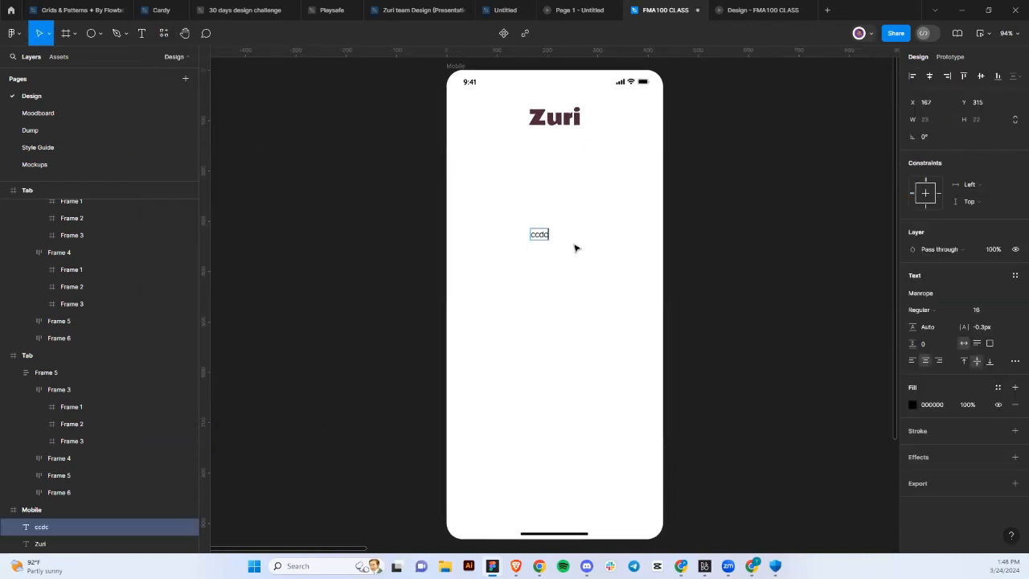
key("Escape")
double_click(536, 236)
type("Sign Up")
key("Escape")
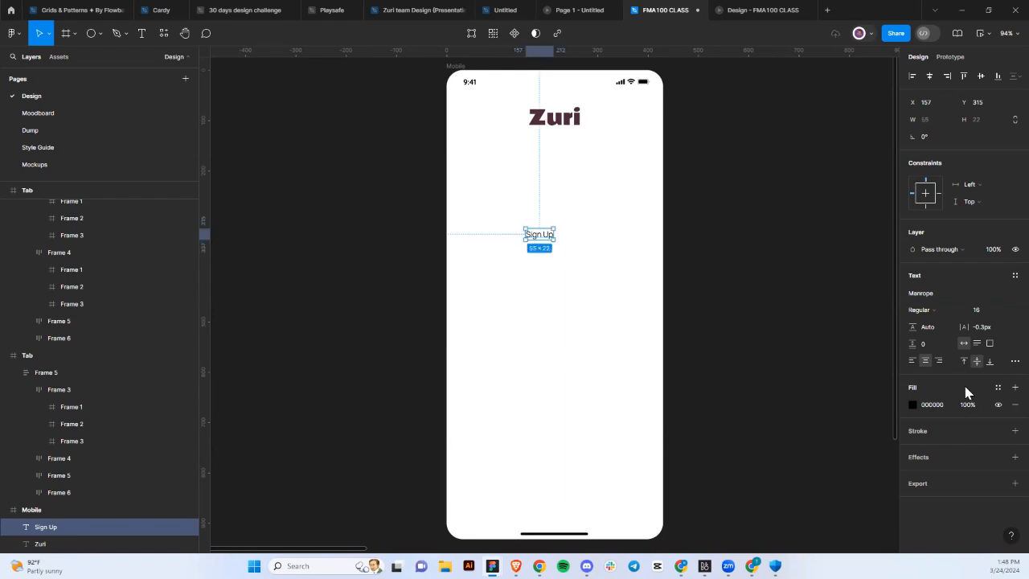
left_click(998, 387)
scroll(835, 481, "down", 10)
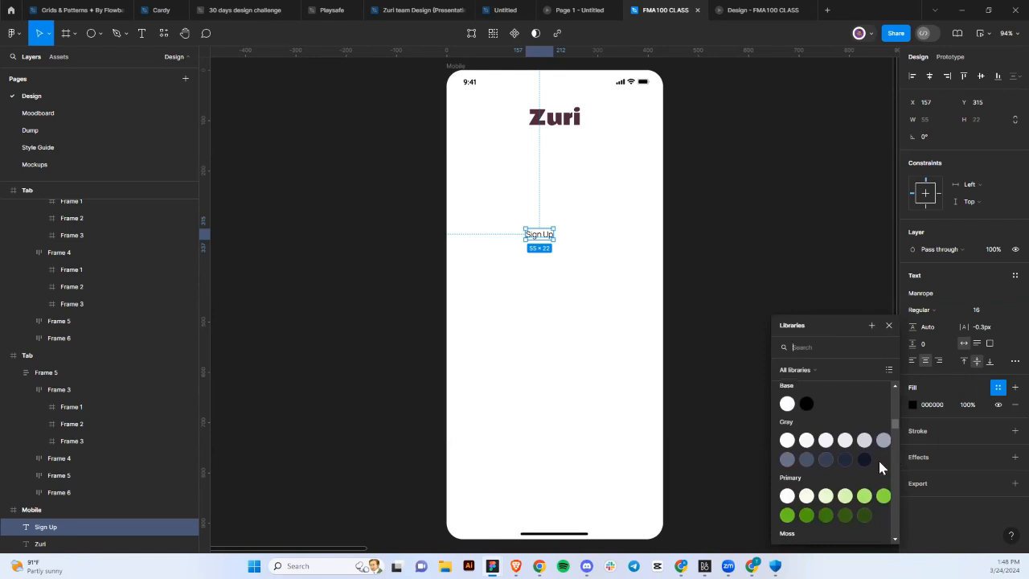
left_click(864, 459)
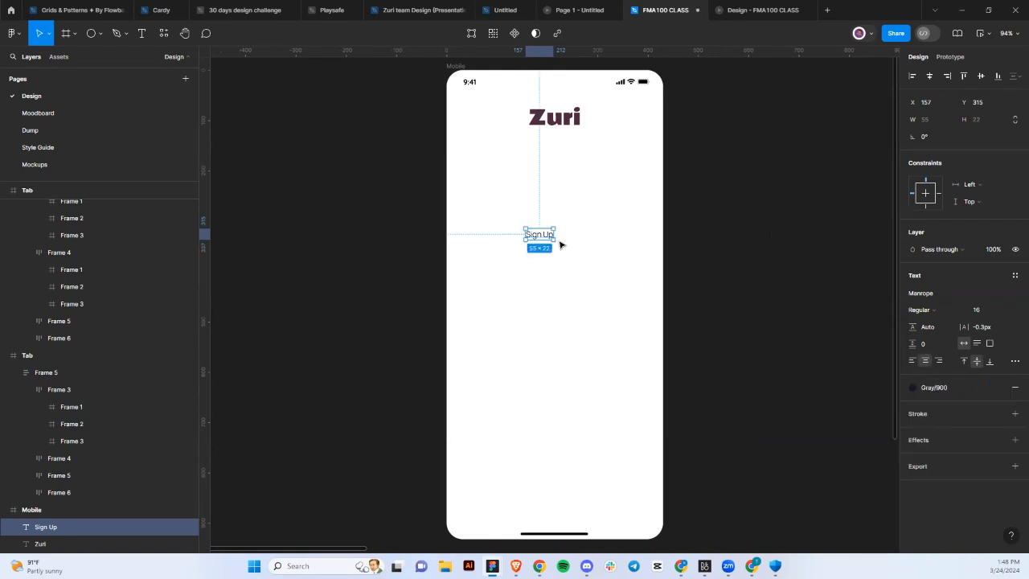
key("ctrl+d")
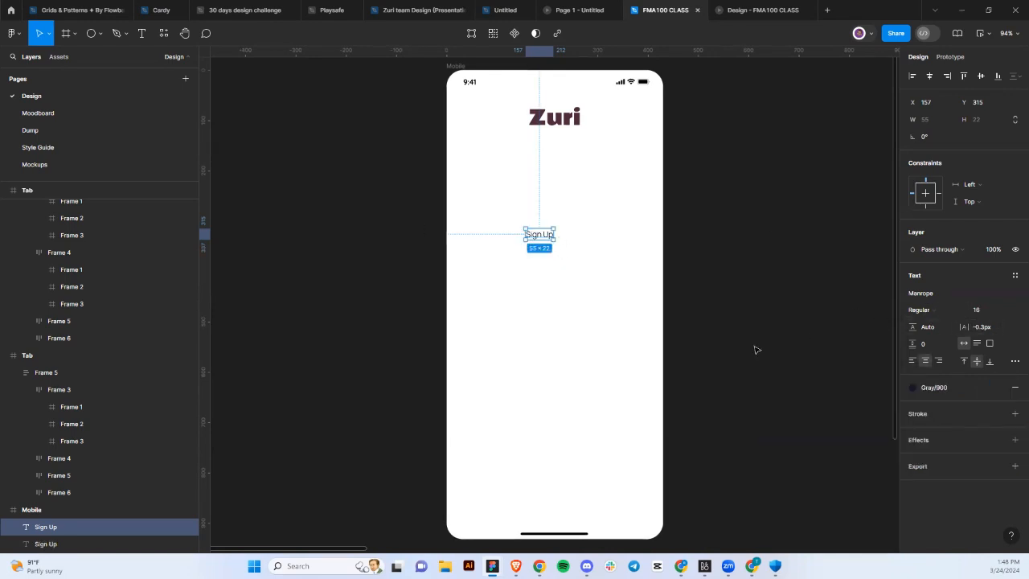
left_click(755, 349)
left_click_drag(542, 240, 545, 275)
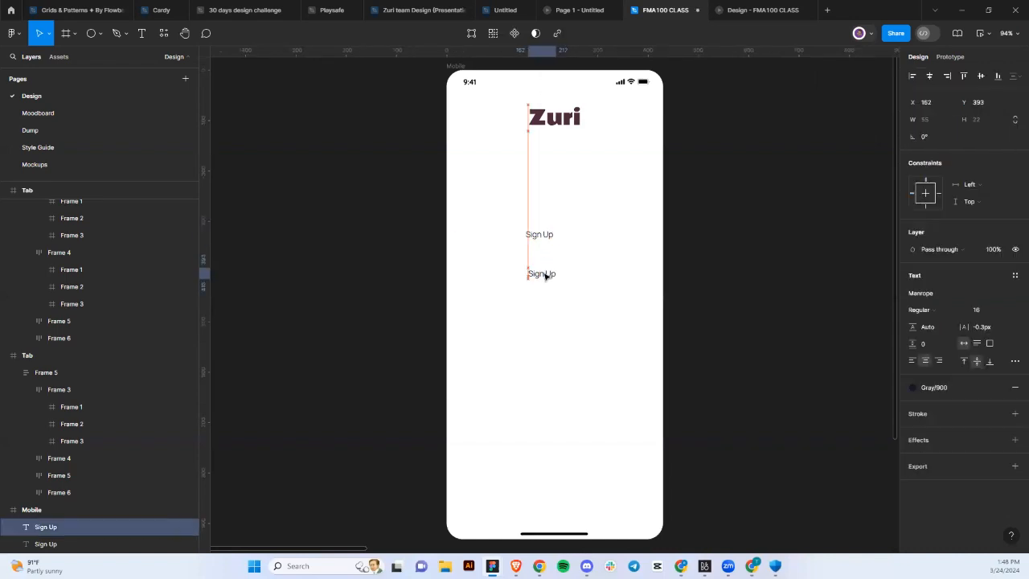
Make the original Sign Up bold at size 24, move it under Zuri, and retype it 'Login'.
left_click(541, 234)
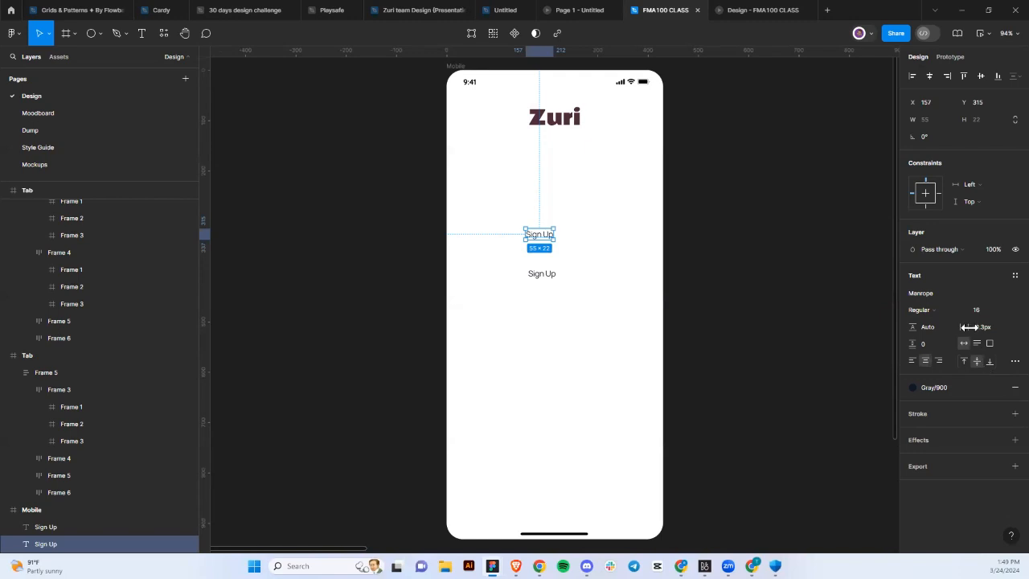
left_click(933, 309)
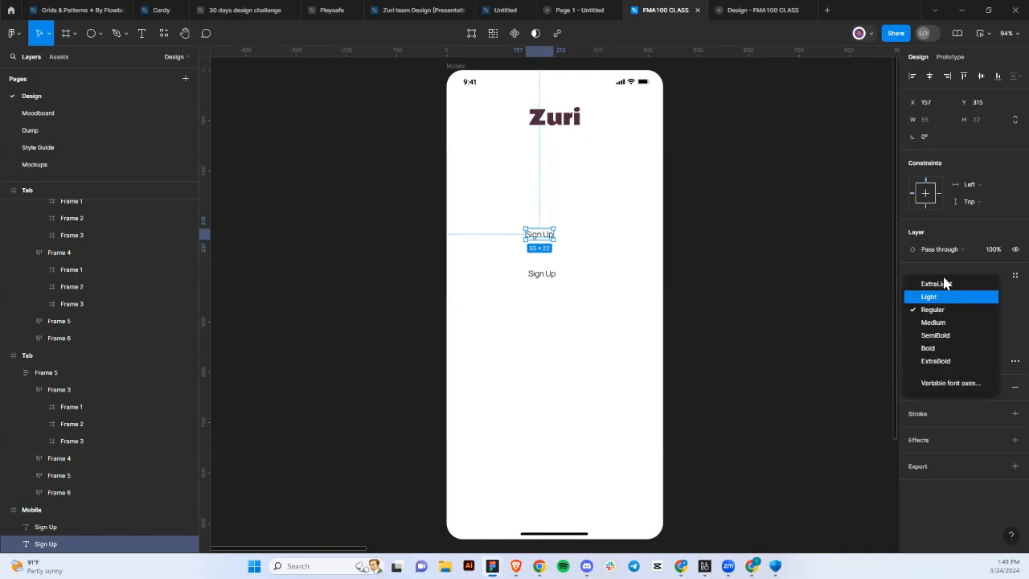
left_click(939, 350)
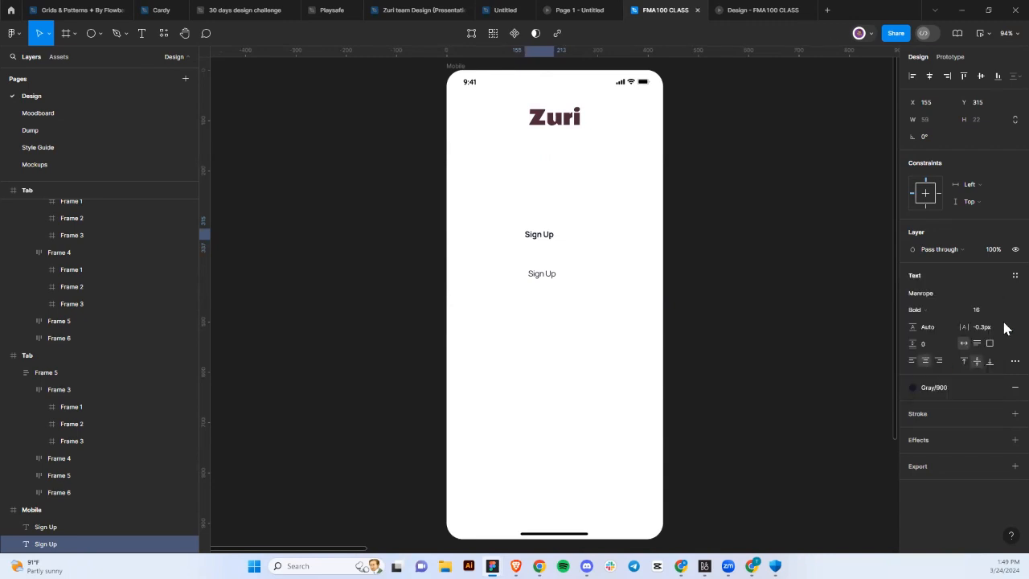
left_click(1005, 311)
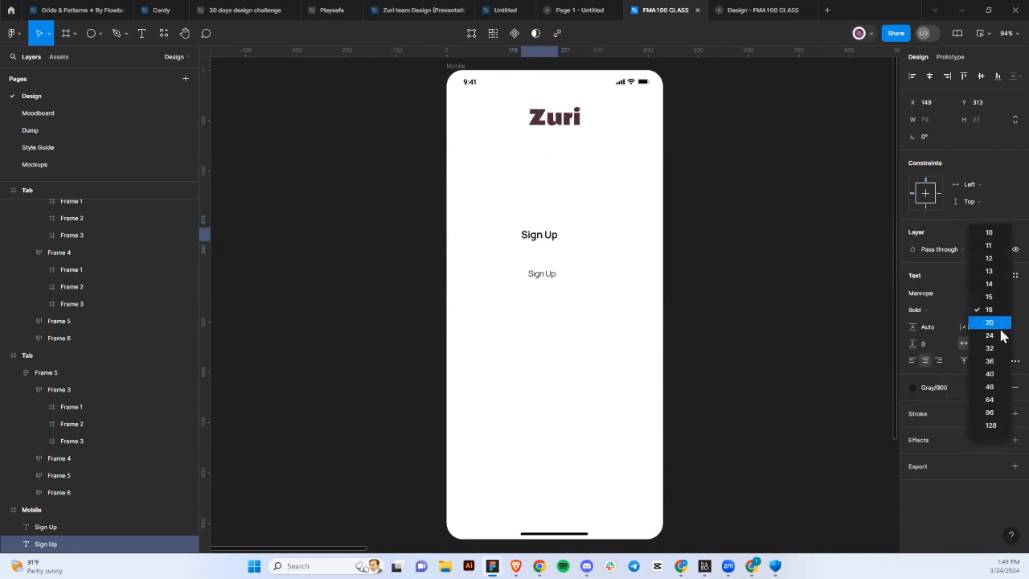
left_click(1001, 336)
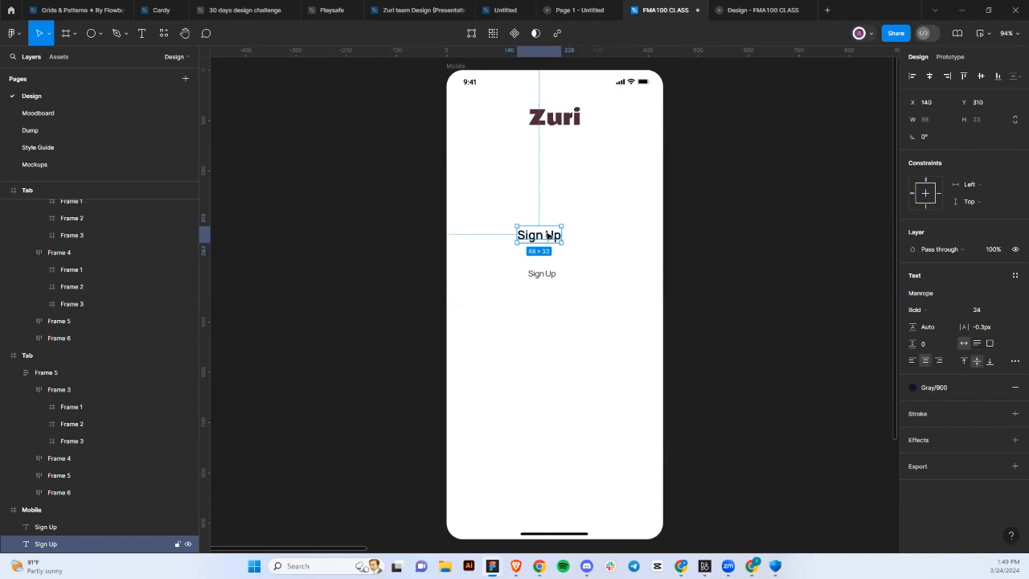
left_click_drag(547, 235, 506, 158)
double_click(507, 158)
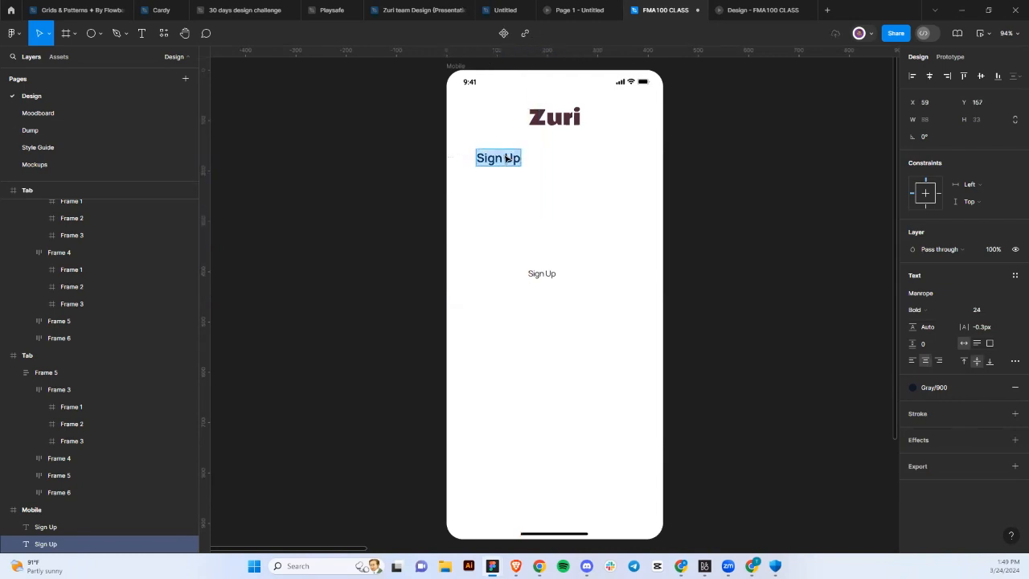
type("Login")
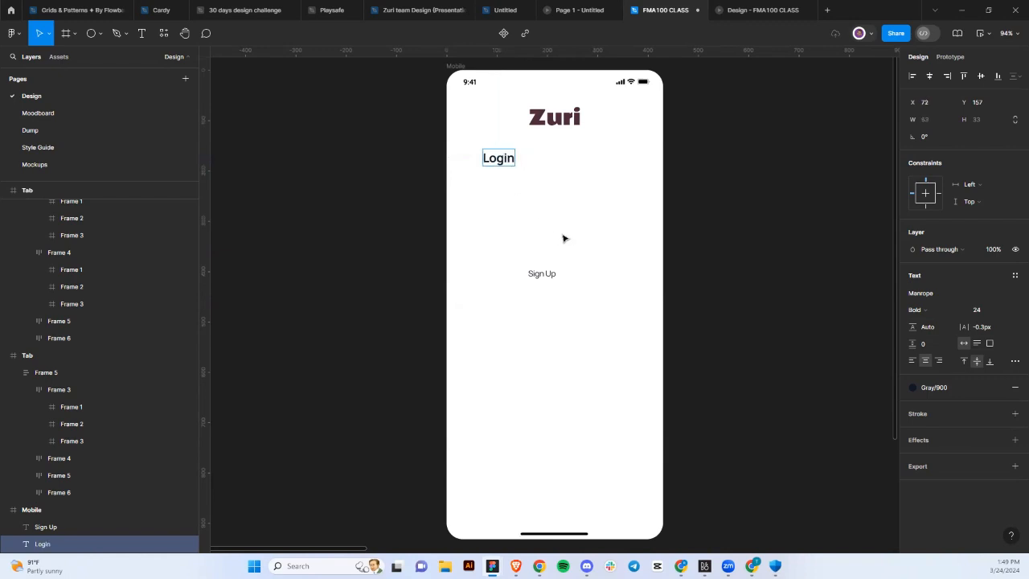
key("Escape")
left_click_drag(508, 160, 495, 156)
Align the Zuri heading and Login title on the left margin.
left_click(561, 120)
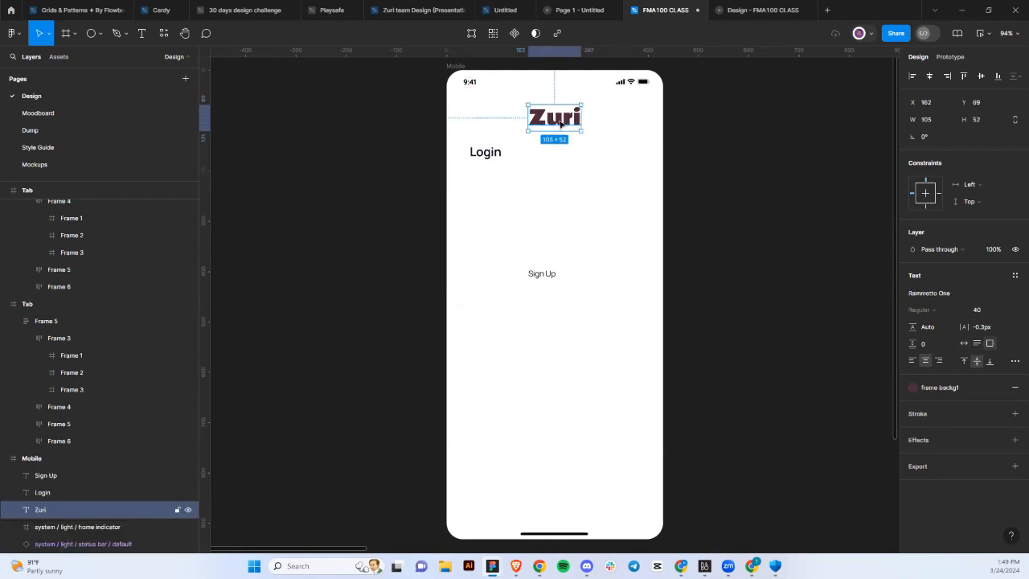
left_click_drag(561, 121, 496, 121)
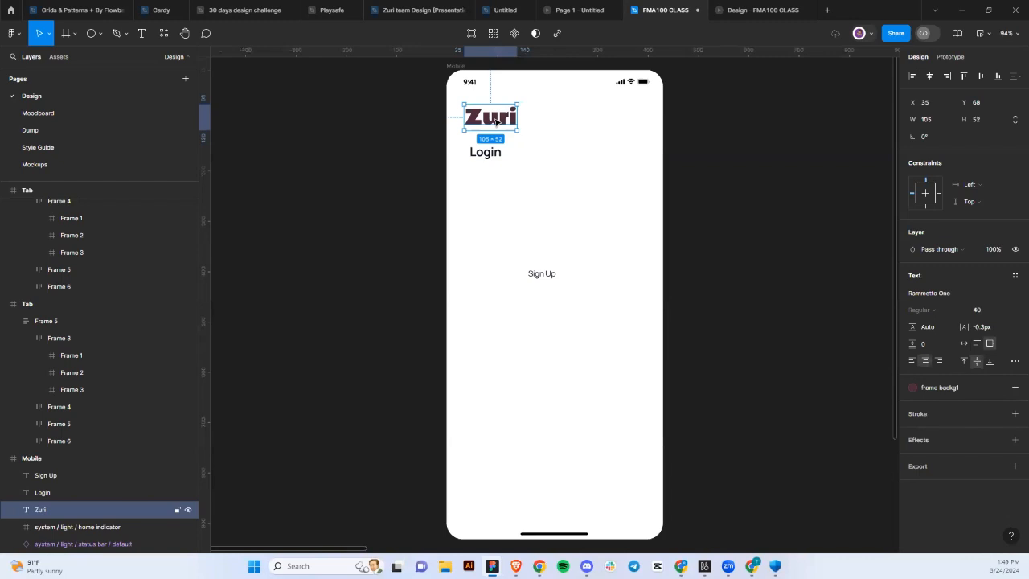
left_click(500, 153)
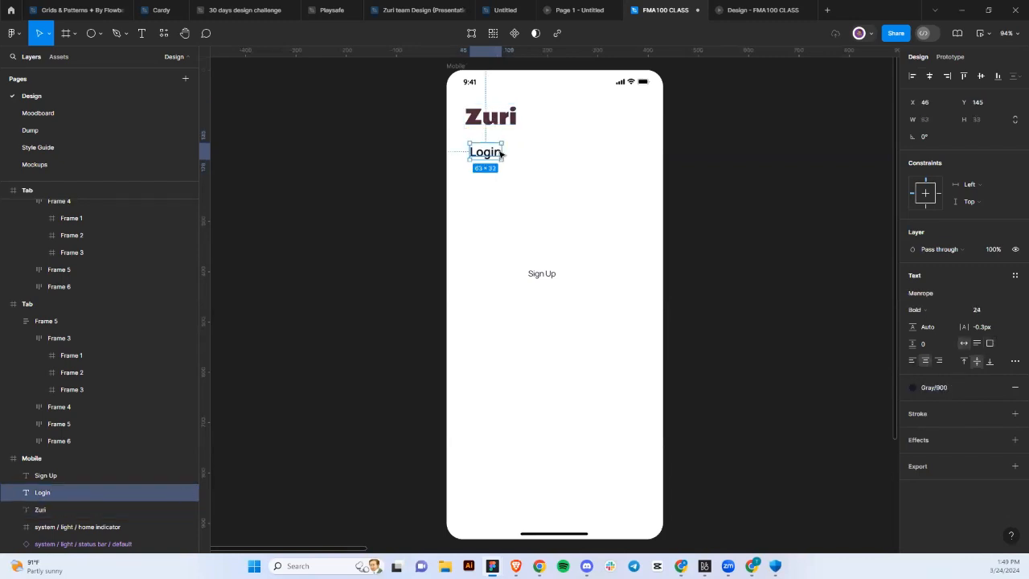
left_click_drag(488, 157, 485, 157)
double_click(484, 155)
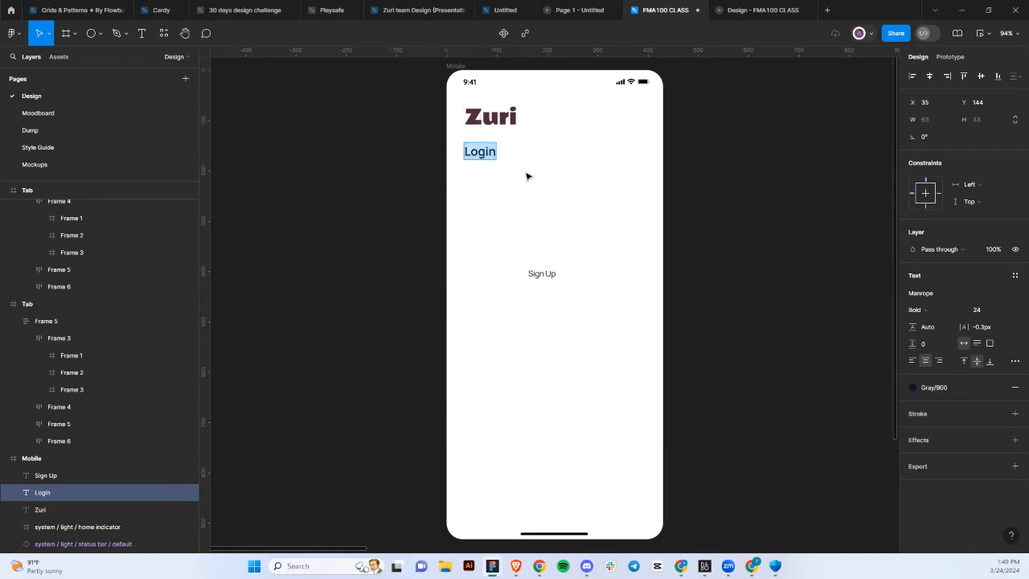
key("Escape")
Move Sign Up under Login, place a duplicate further down, and start editing the upper copy.
double_click(539, 275)
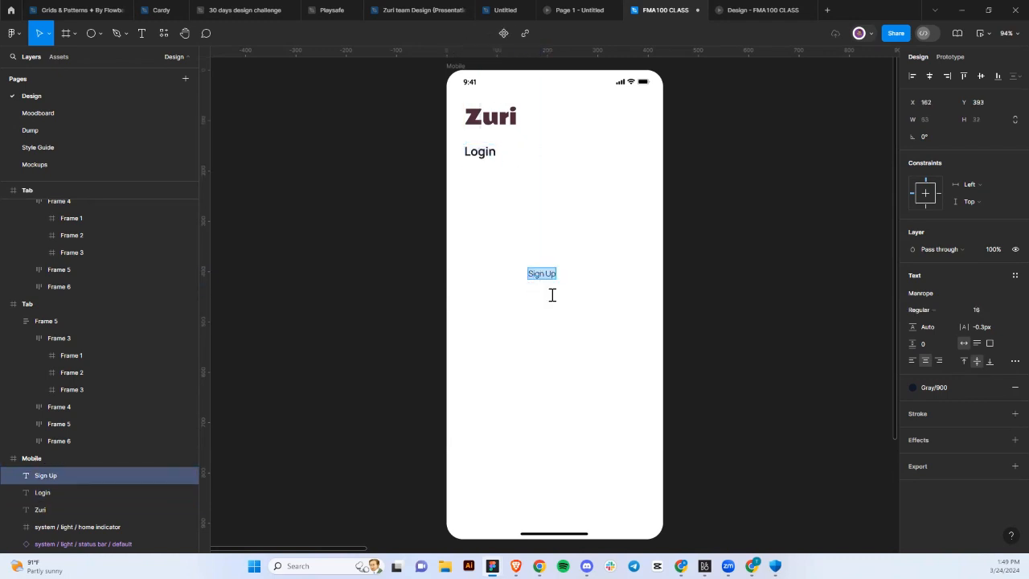
key("Escape")
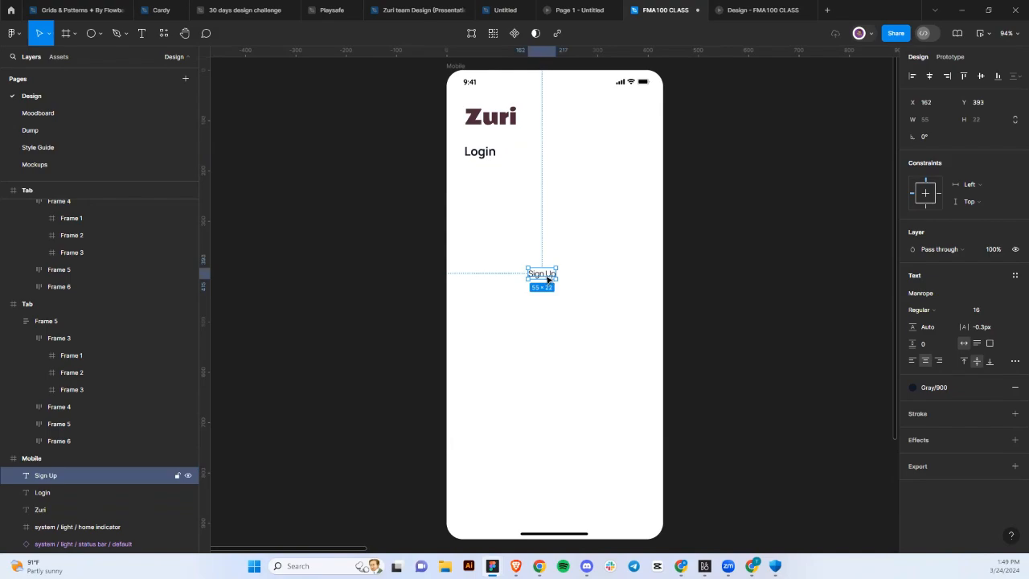
left_click_drag(548, 279, 491, 193)
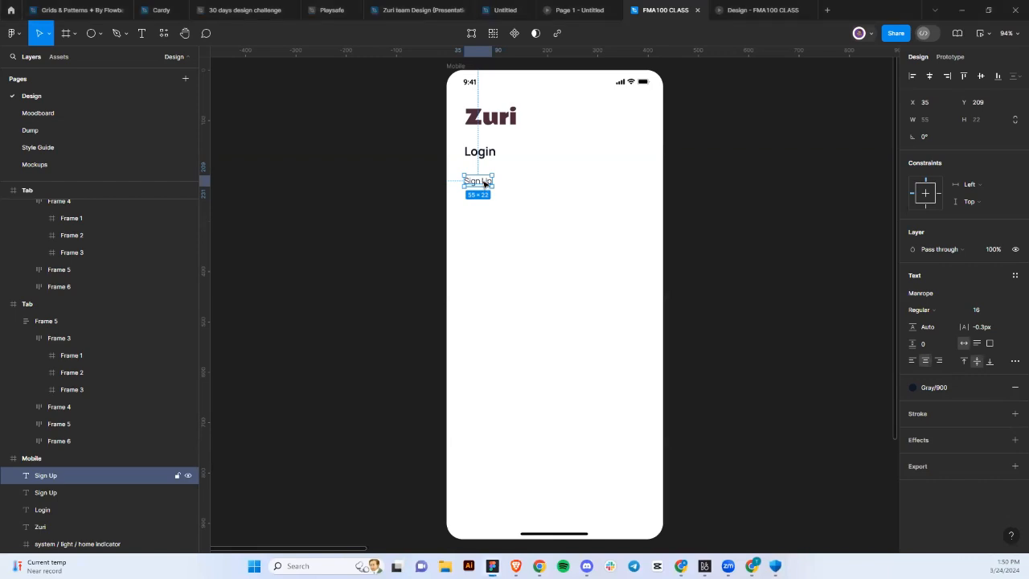
double_click(484, 182)
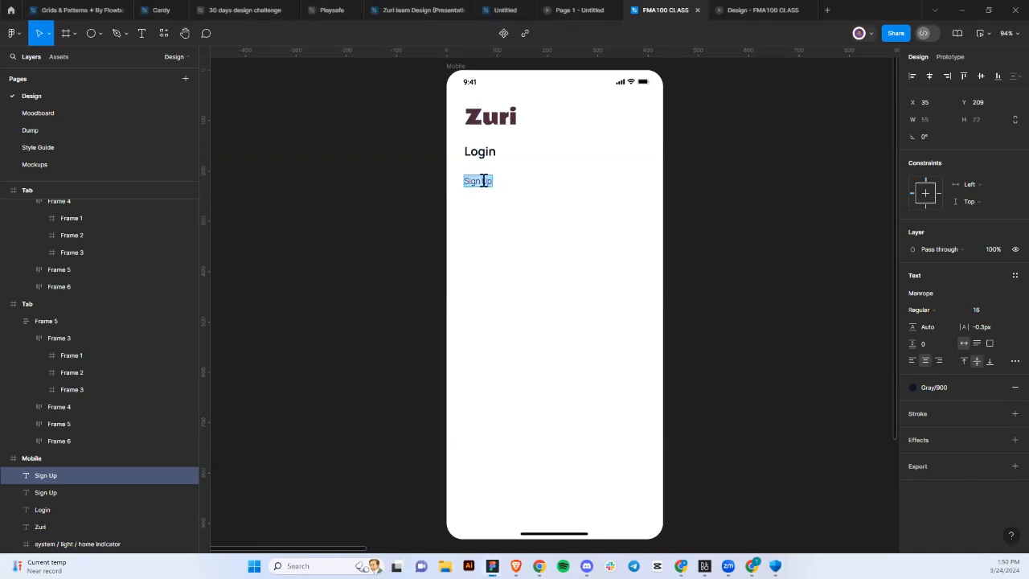
left_click(483, 180)
key("Escape")
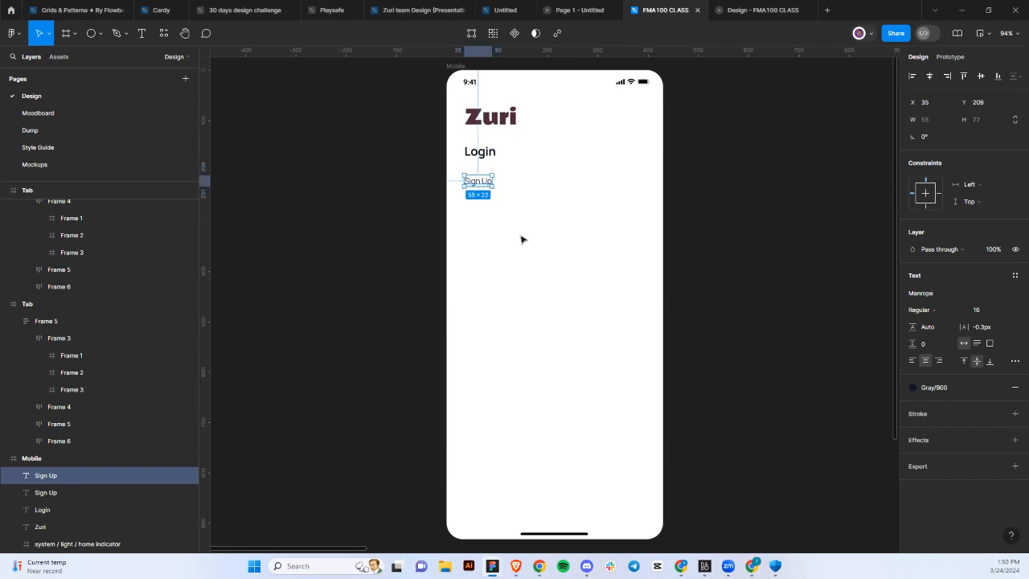
key("ctrl+d")
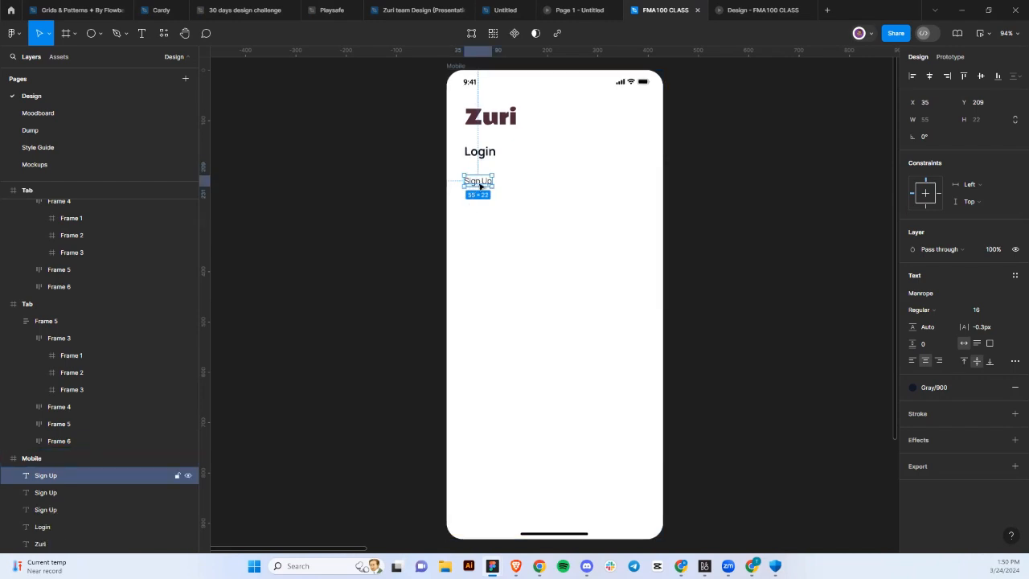
left_click_drag(480, 184, 480, 267)
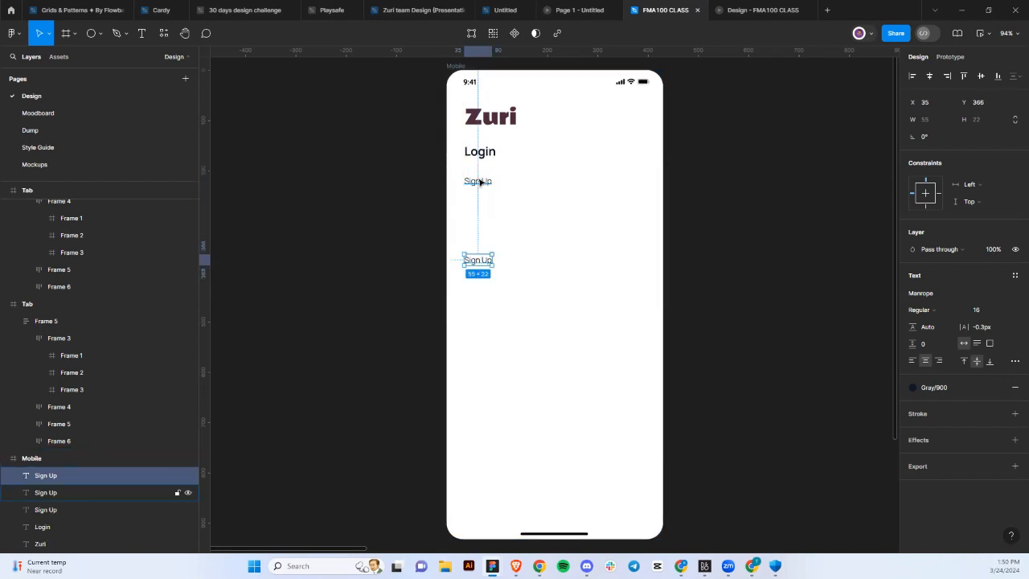
double_click(481, 182)
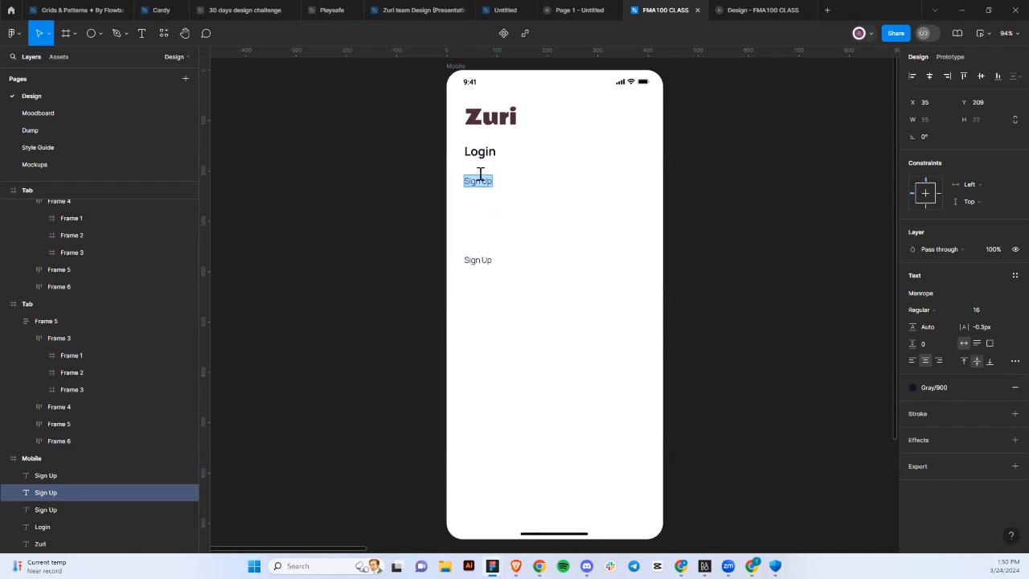
Remove the stray 'L' text from the phone screen.
type("L")
key("Escape")
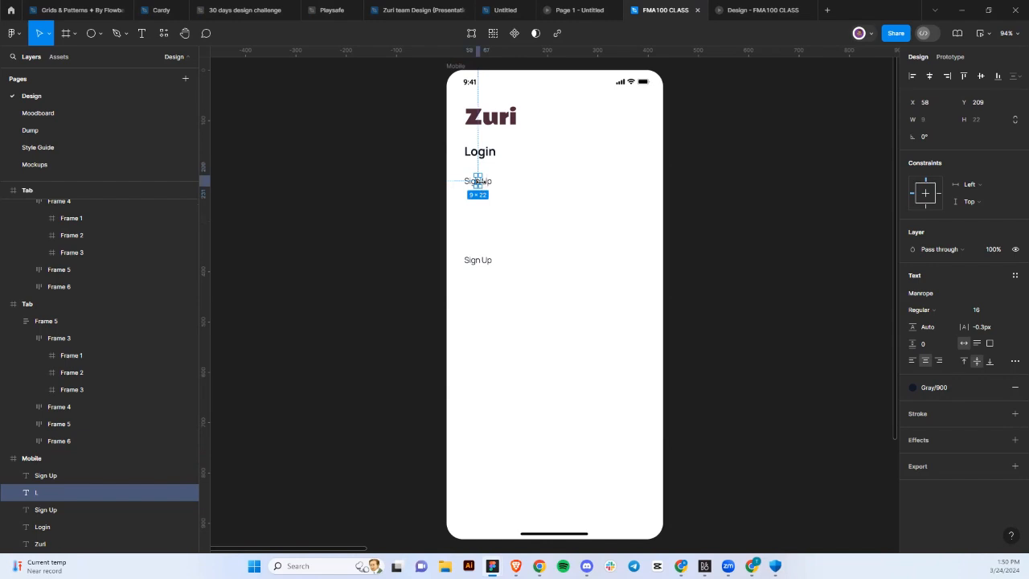
left_click_drag(479, 184, 407, 211)
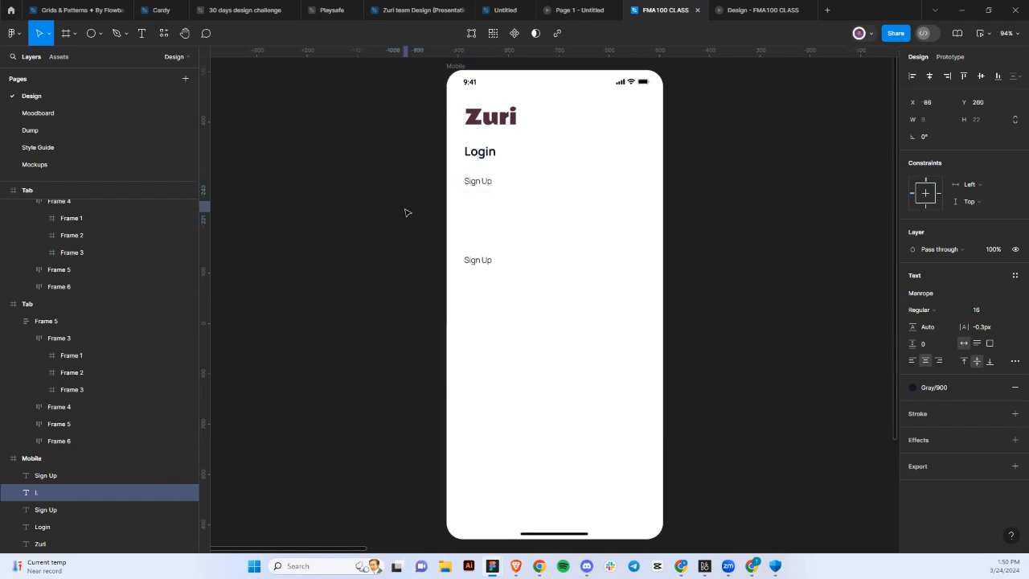
key("Delete")
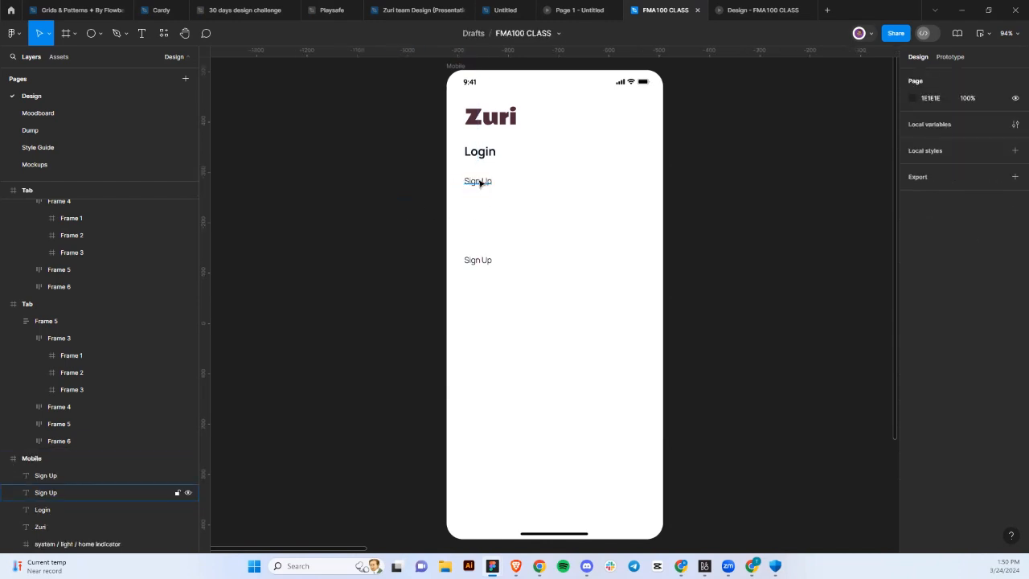
Rewrite the upper Sign Up text as 'Login to access you account' and move it under Login.
double_click(479, 181)
left_click(479, 177)
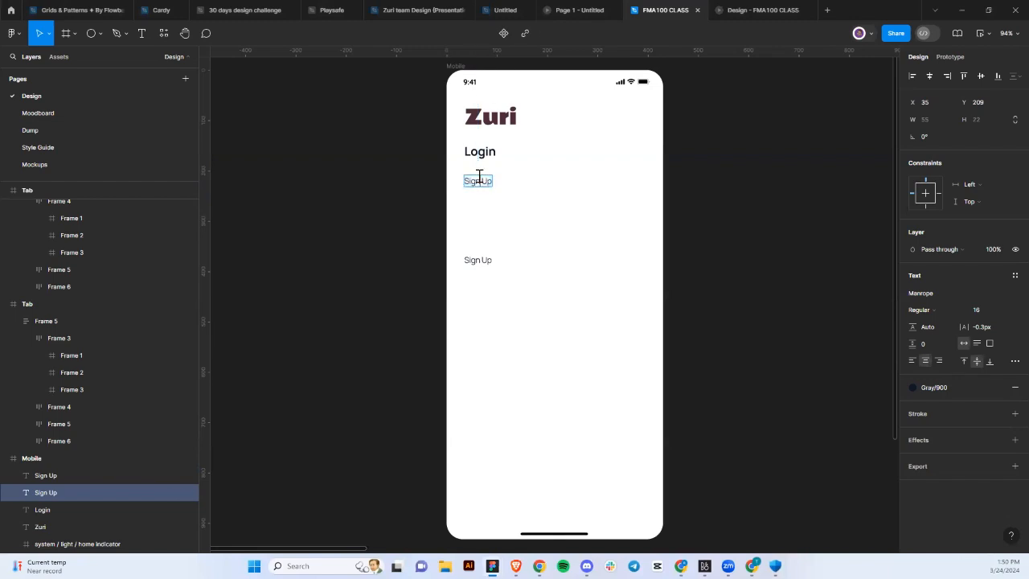
type("Login to")
type(" access")
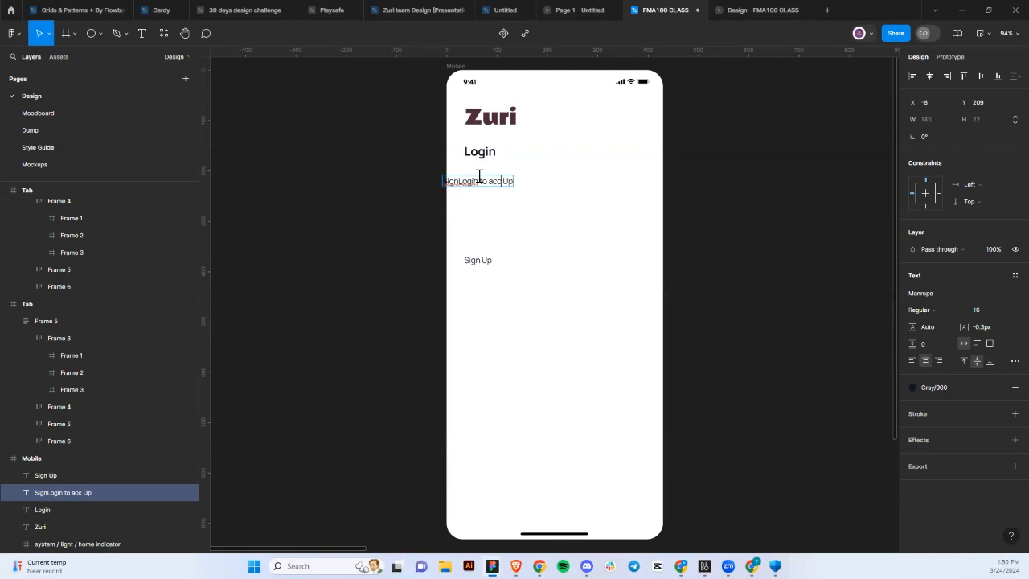
type(" you acco")
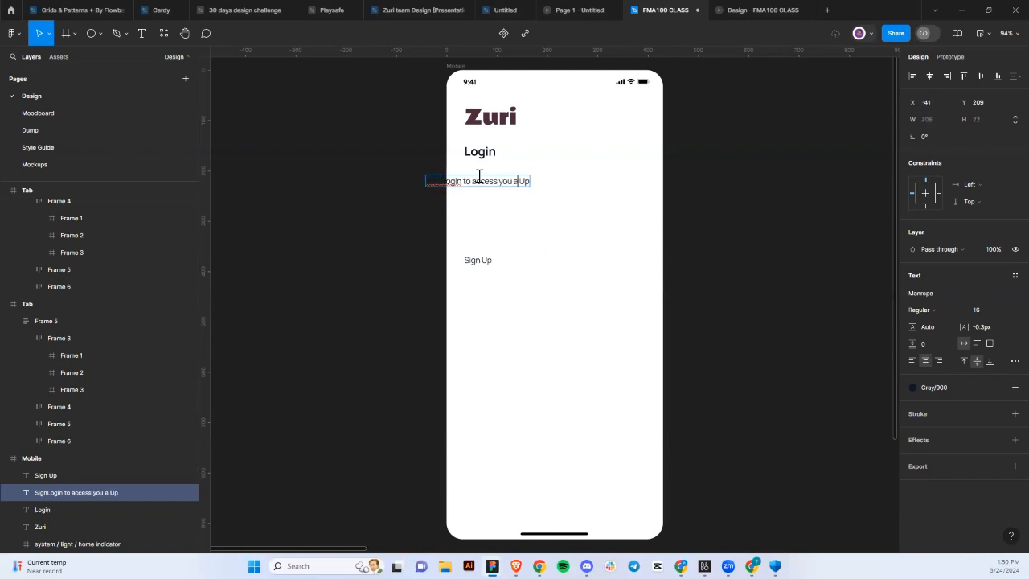
type("unt")
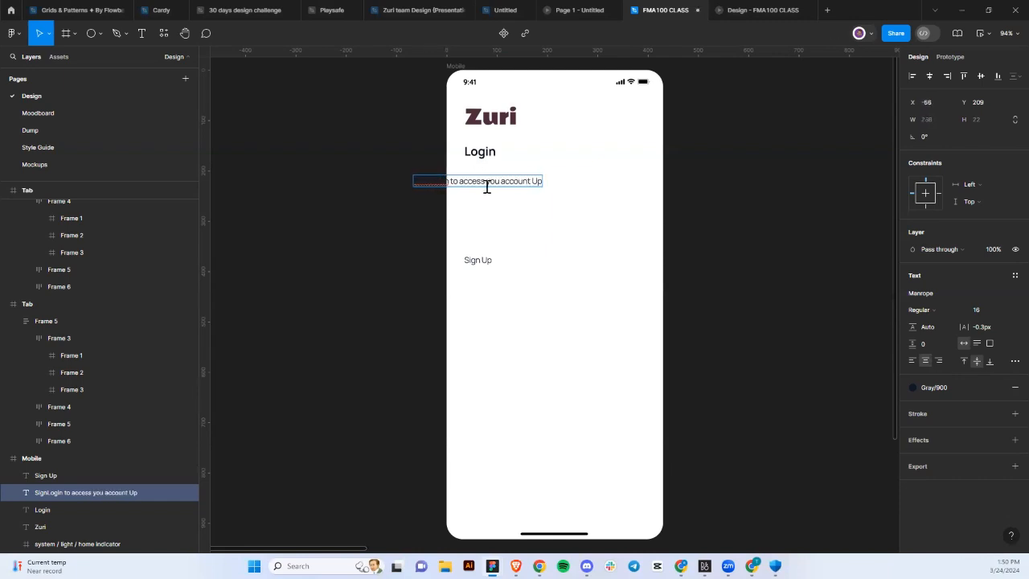
double_click(535, 181)
key("BackSpace")
key("Escape")
left_click_drag(519, 184, 579, 185)
Fix the subtitle to read 'your account' and strip the leftover 'Sign' before Login.
double_click(567, 177)
left_click(566, 175)
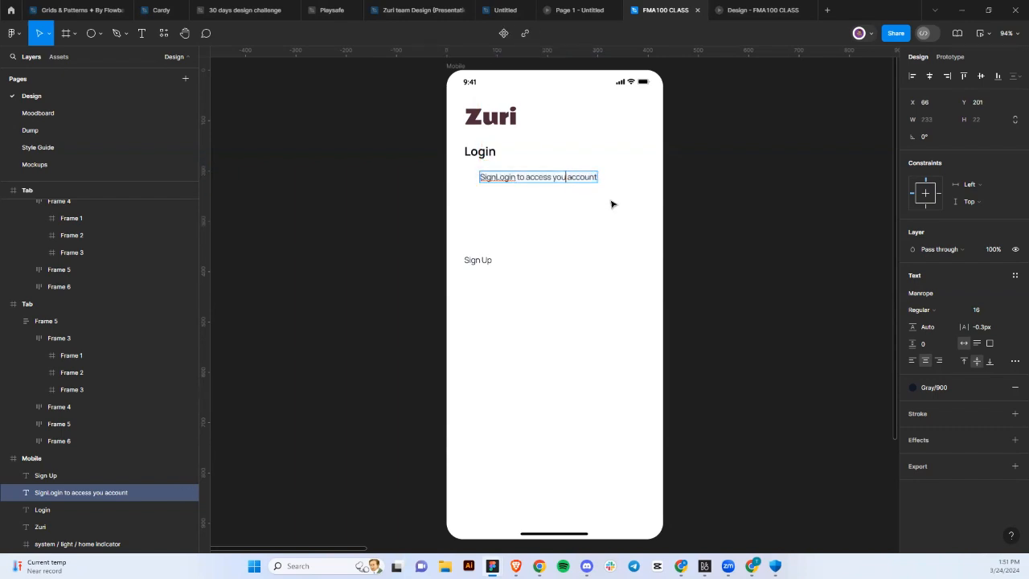
type("r")
left_click(495, 177)
type("-")
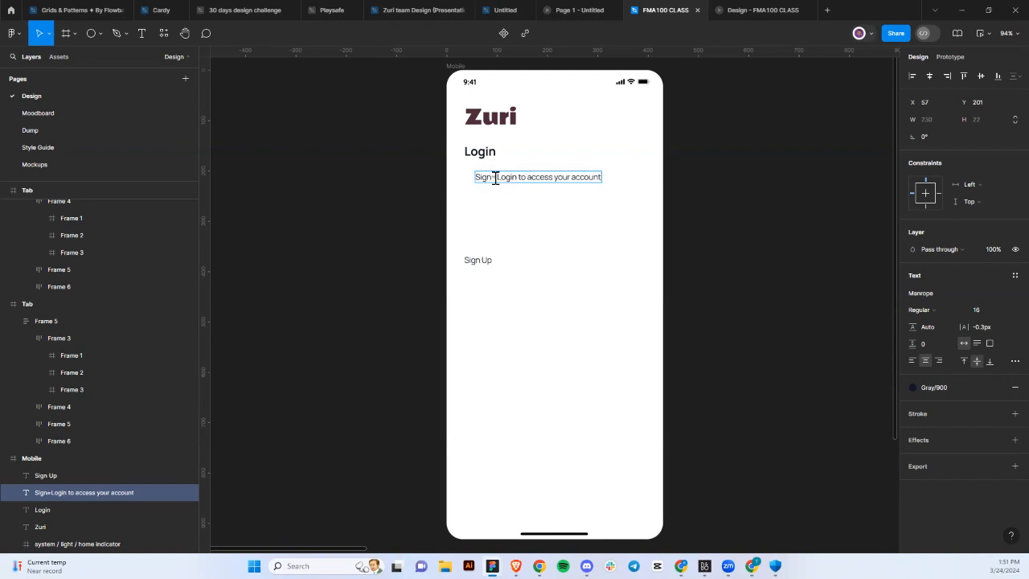
key("BackSpace")
key("BackSpace")
key("BackSpace")
key("BackSpace")
key("BackSpace")
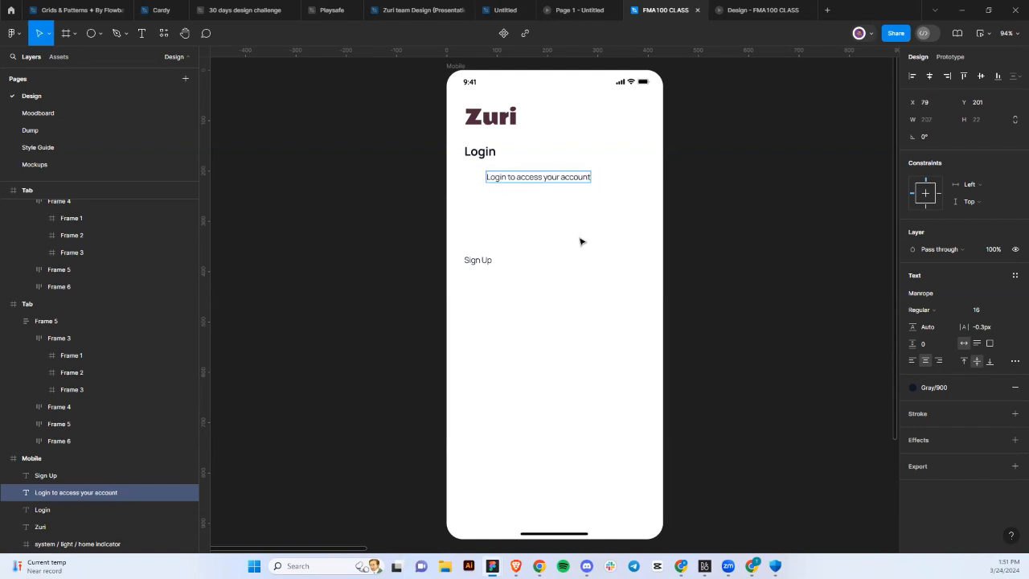
key("Escape")
Append 'and start learning' to the subtitle and align it with the heading.
double_click(589, 178)
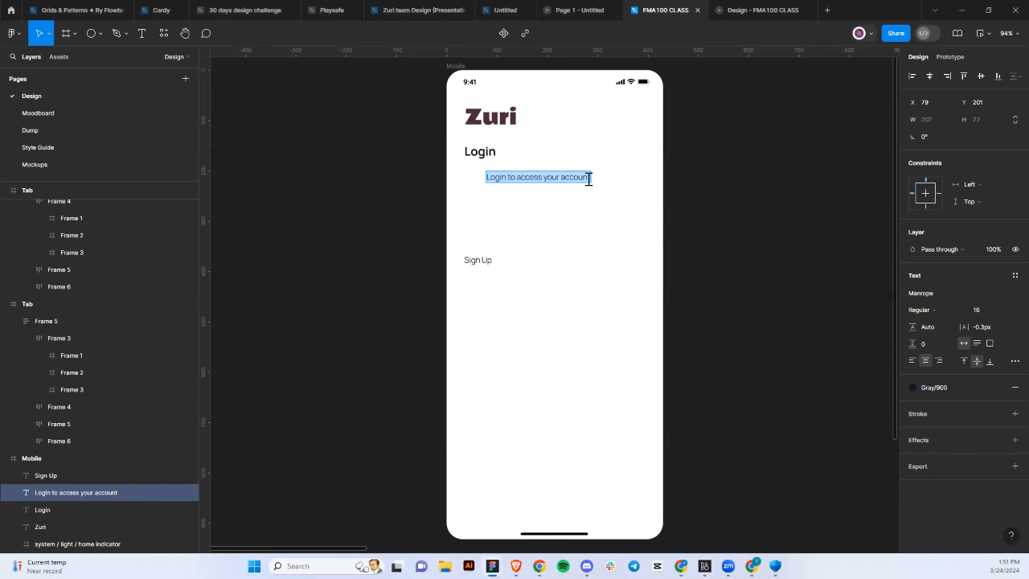
left_click(588, 179)
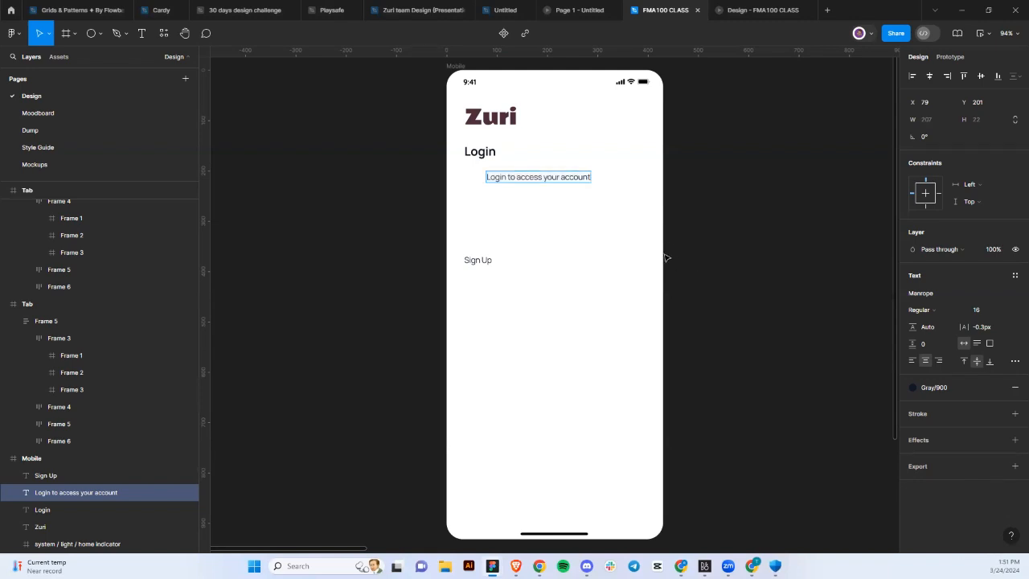
key("Escape")
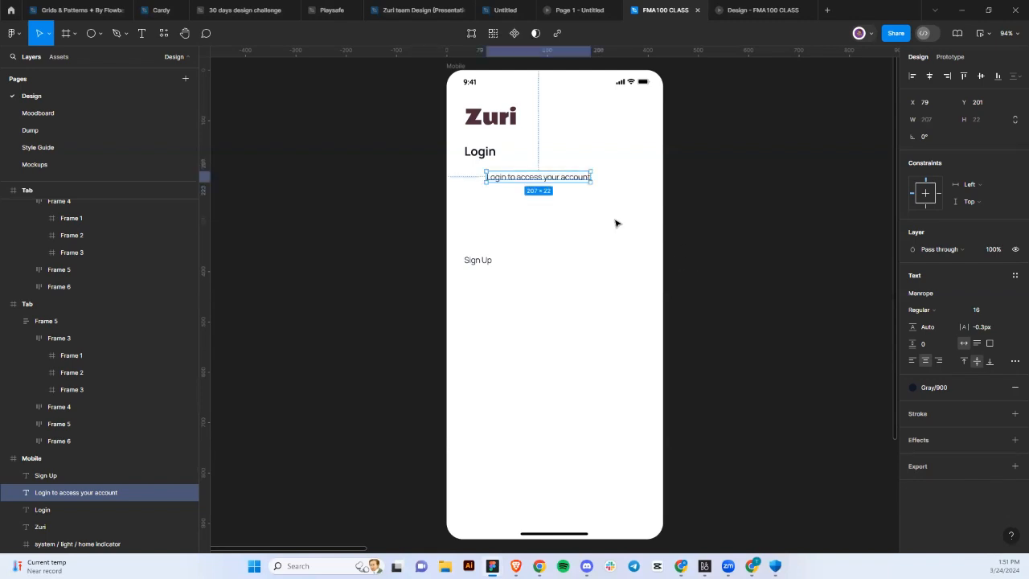
double_click(577, 181)
left_click(591, 179)
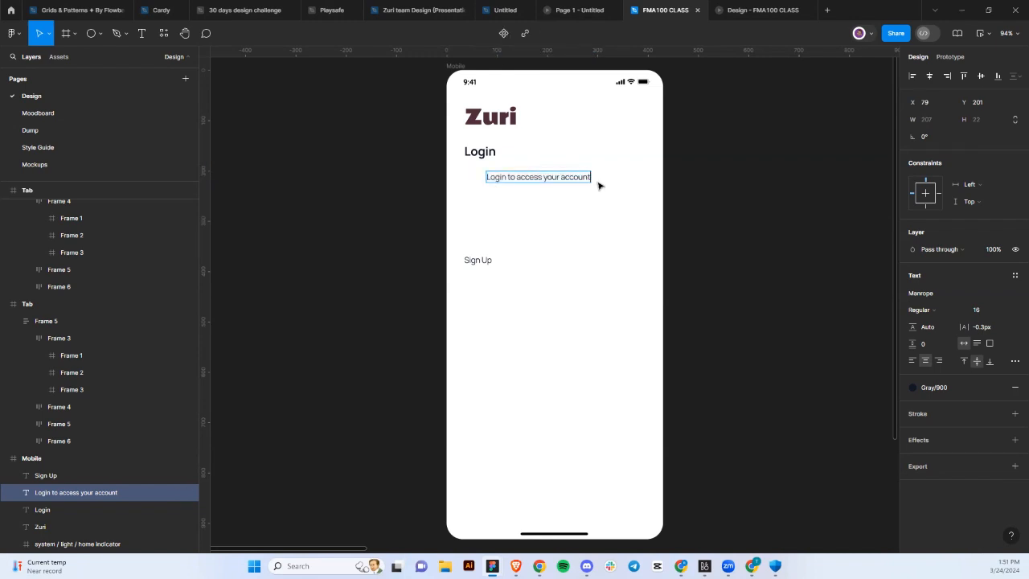
type("and")
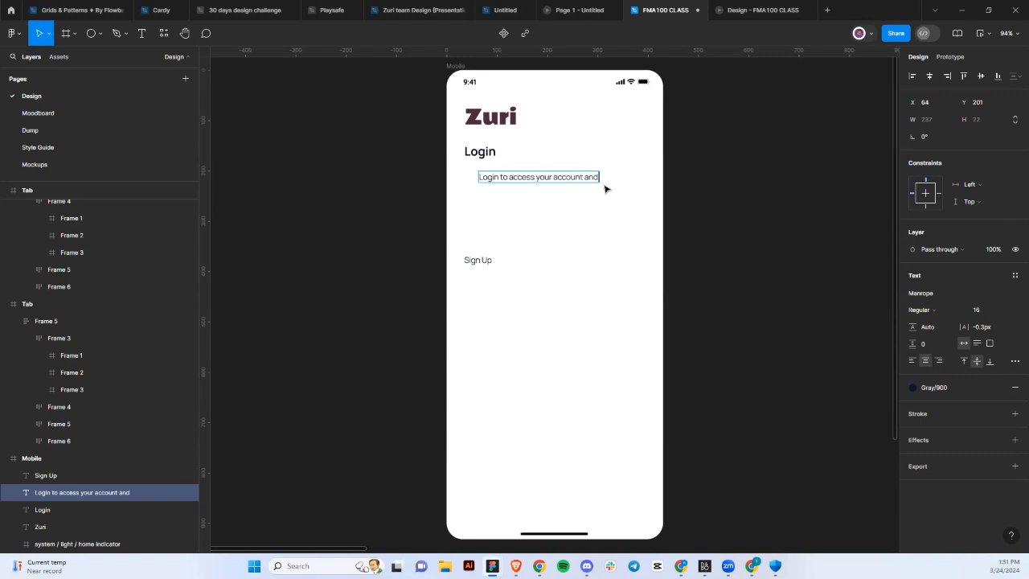
type(" start")
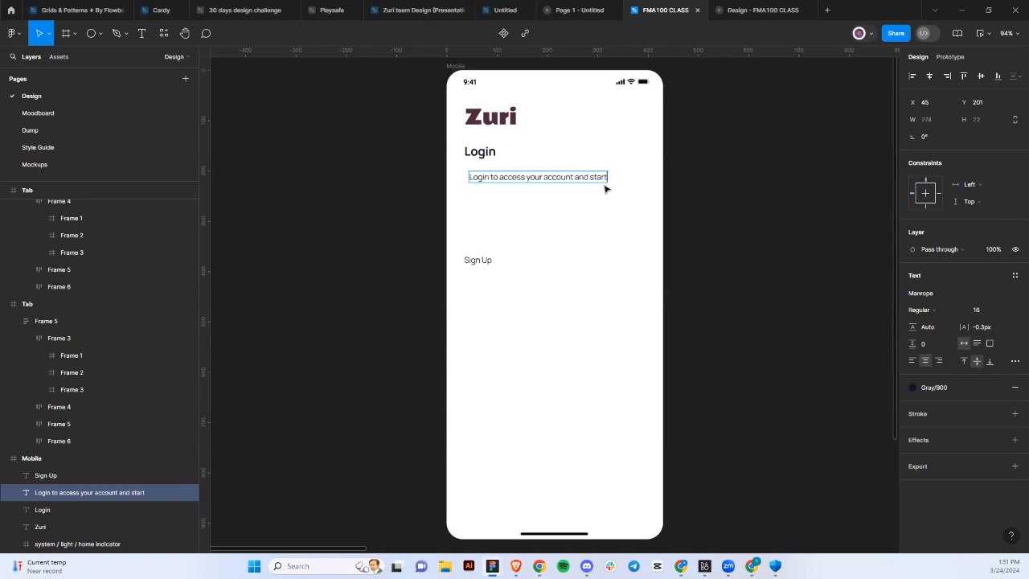
type(" learning")
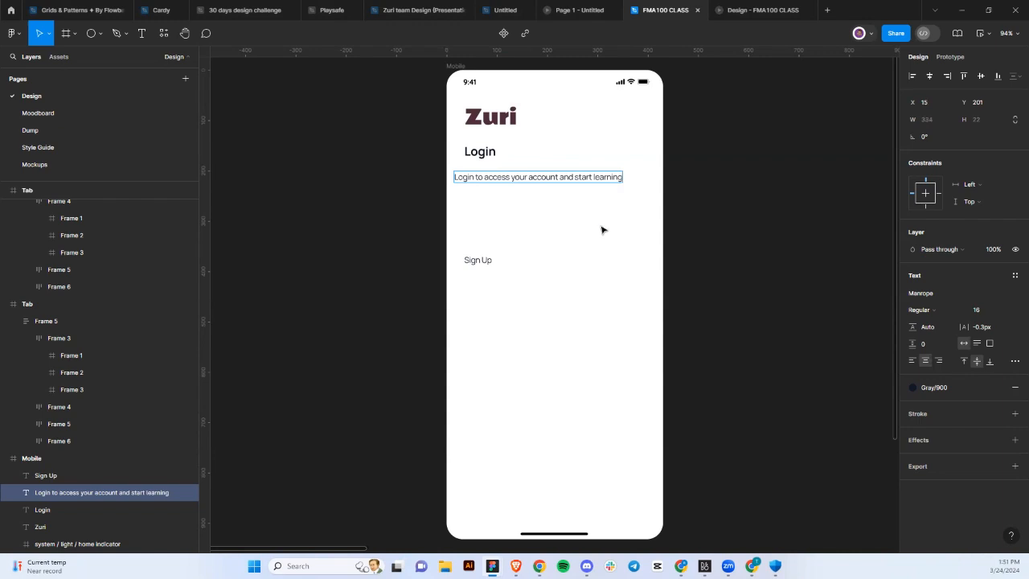
key("Escape")
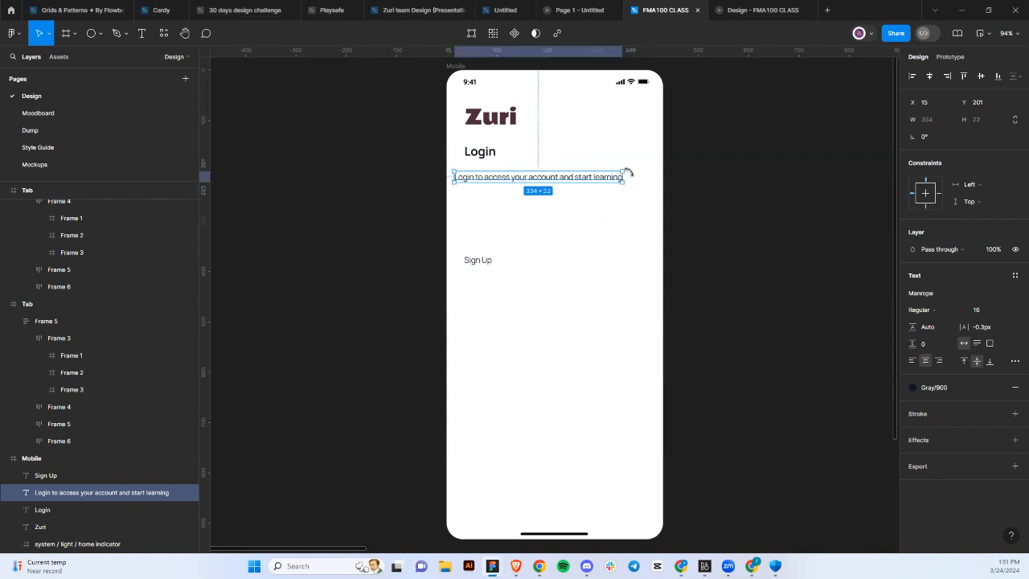
left_click_drag(620, 178, 565, 185)
Raise Sign Up under the subtitle and draw a 303×43 frame below it.
left_click(616, 217)
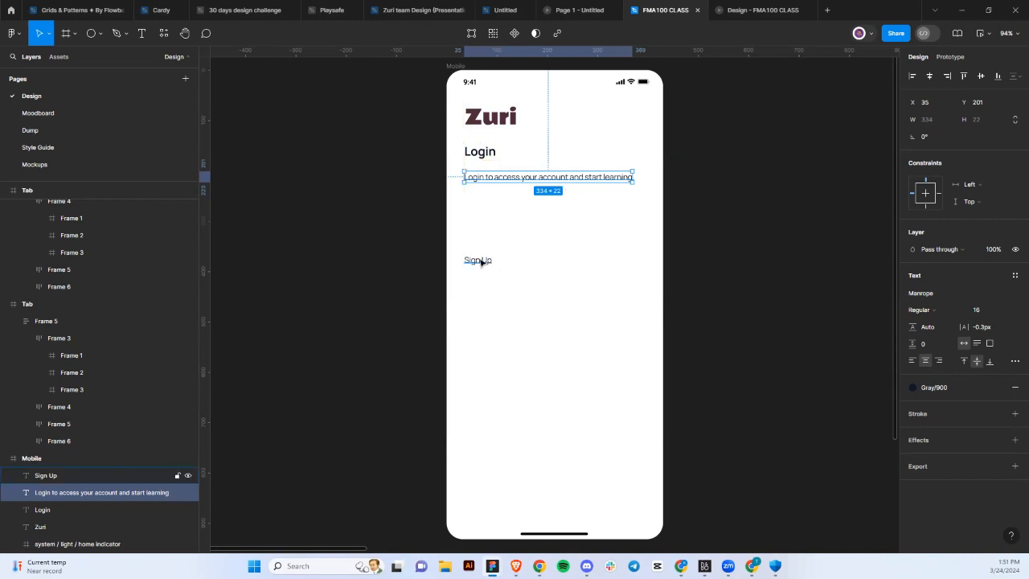
left_click_drag(481, 261, 479, 232)
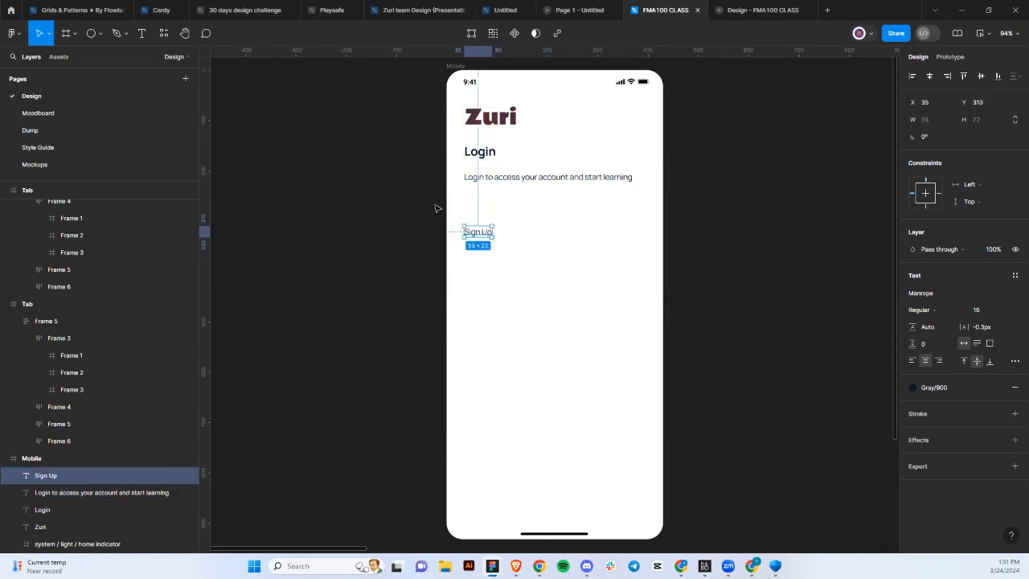
left_click(64, 33)
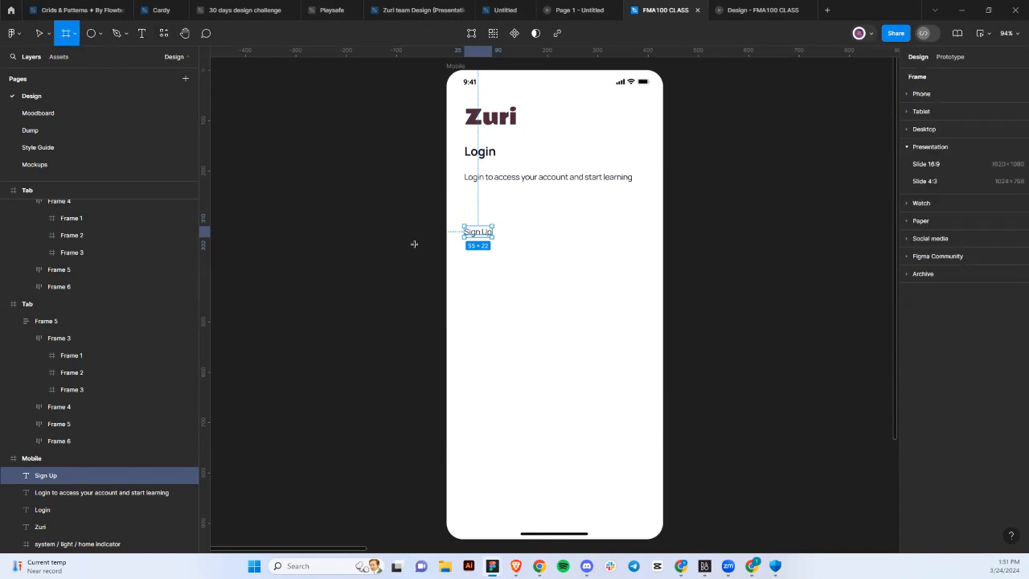
left_click_drag(468, 264, 620, 285)
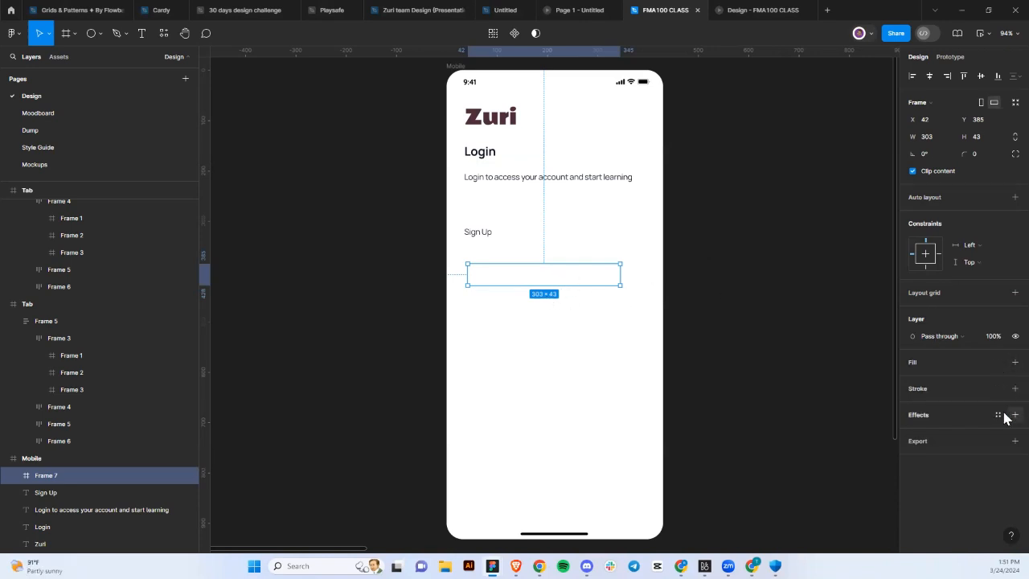
Outline the box with a Gray/200 stroke and nudge it up toward Sign Up.
left_click(1014, 388)
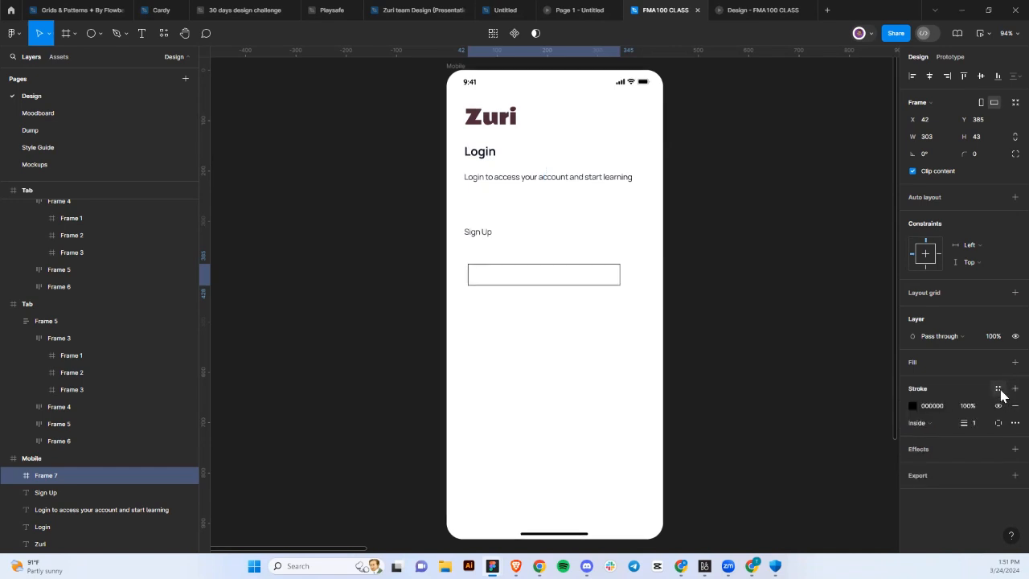
left_click(998, 389)
scroll(837, 434, "down", 10)
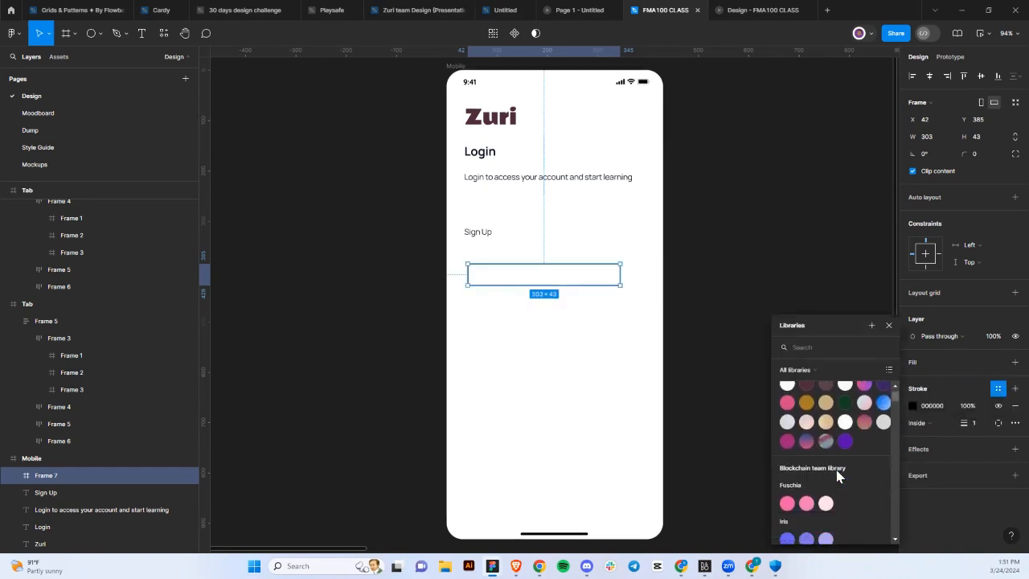
scroll(837, 476, "up", 1)
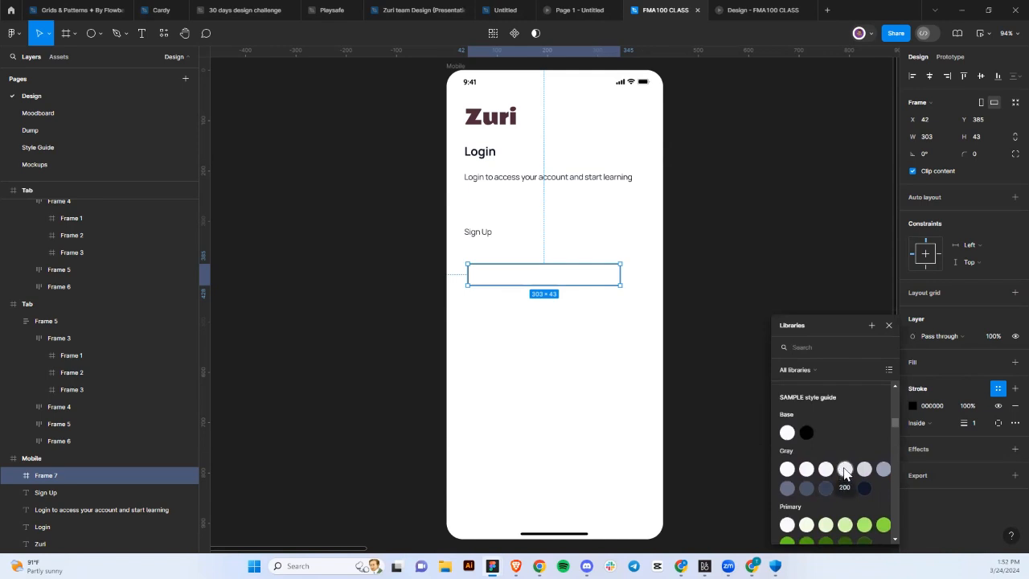
left_click(846, 469)
left_click(579, 386)
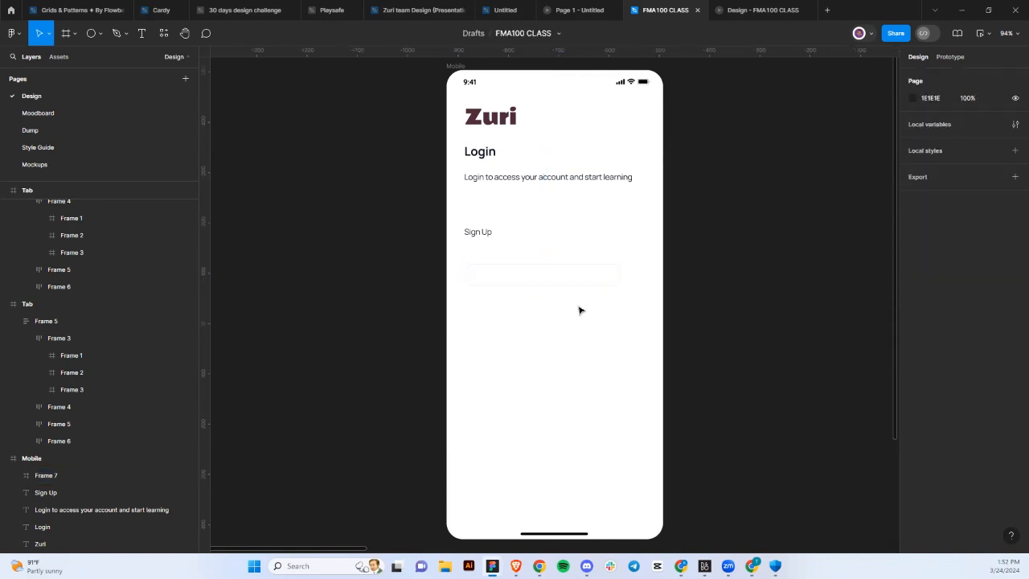
left_click(537, 277)
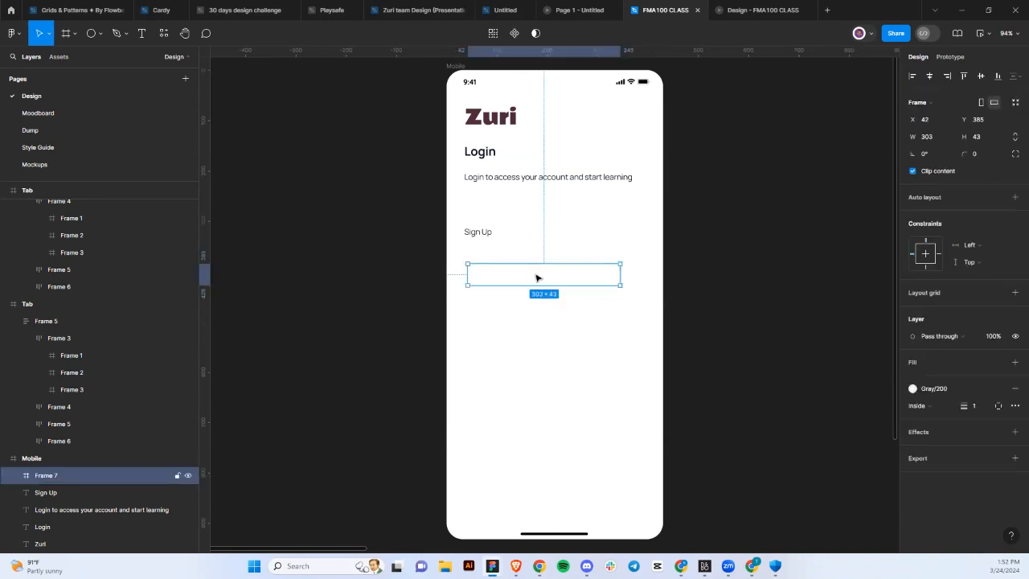
left_click_drag(537, 277, 534, 257)
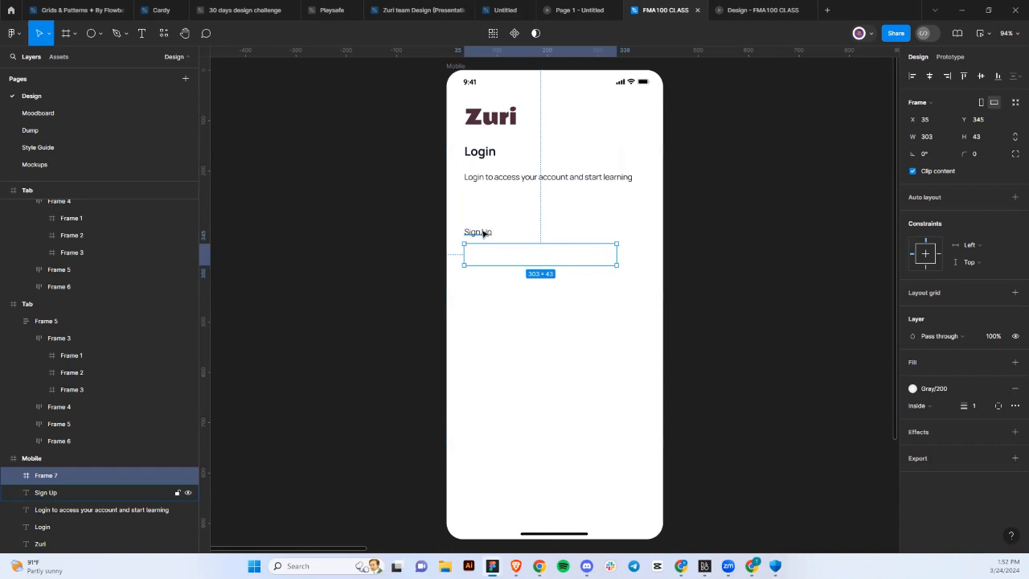
Auto-layout Sign Up with its box at 16 gap, and Login with the subtitle at 8 gap.
left_click(481, 230, "shift")
key("shift+a")
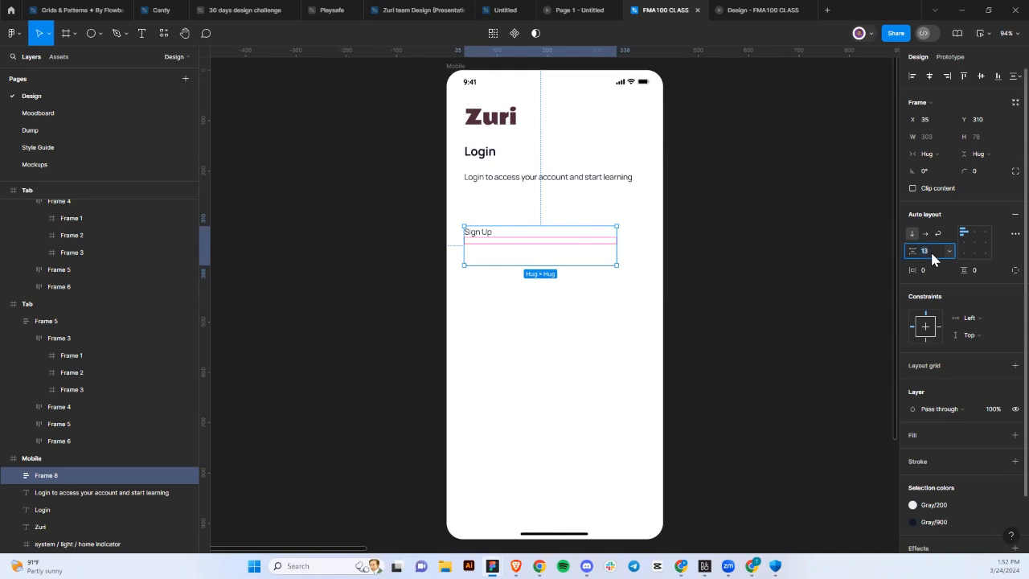
key("Return")
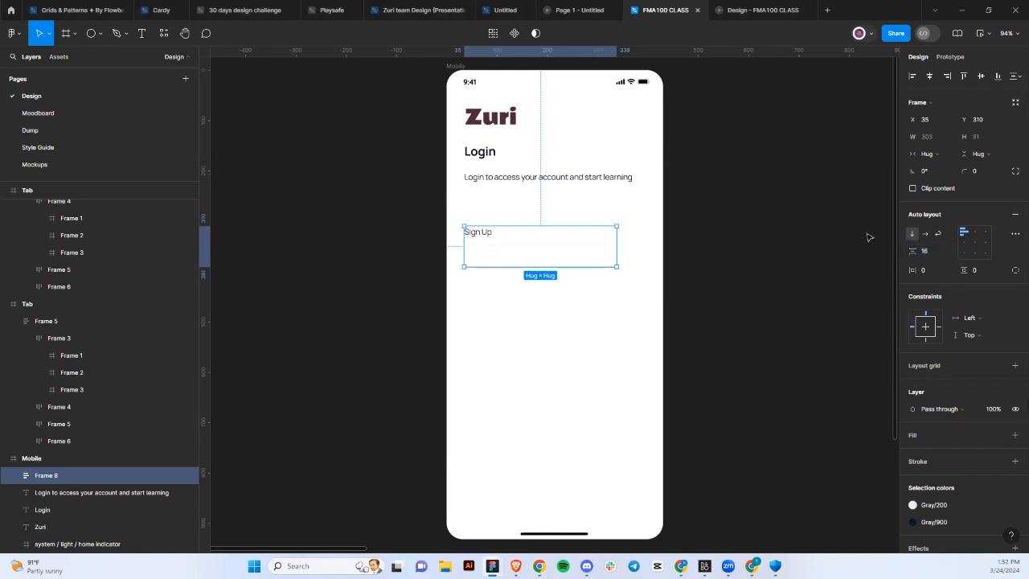
left_click(521, 178)
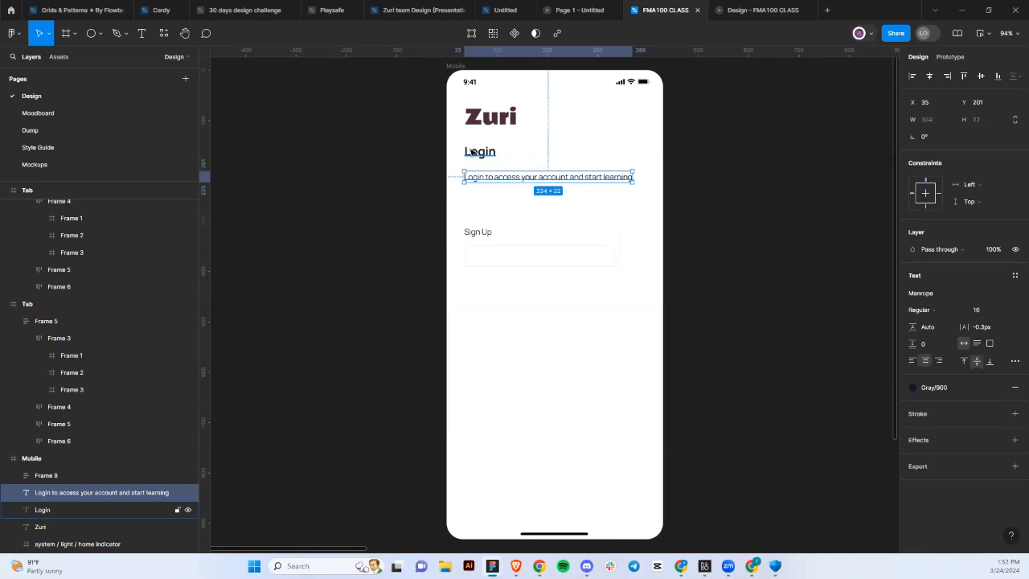
left_click(472, 152, "shift")
key("shift+a")
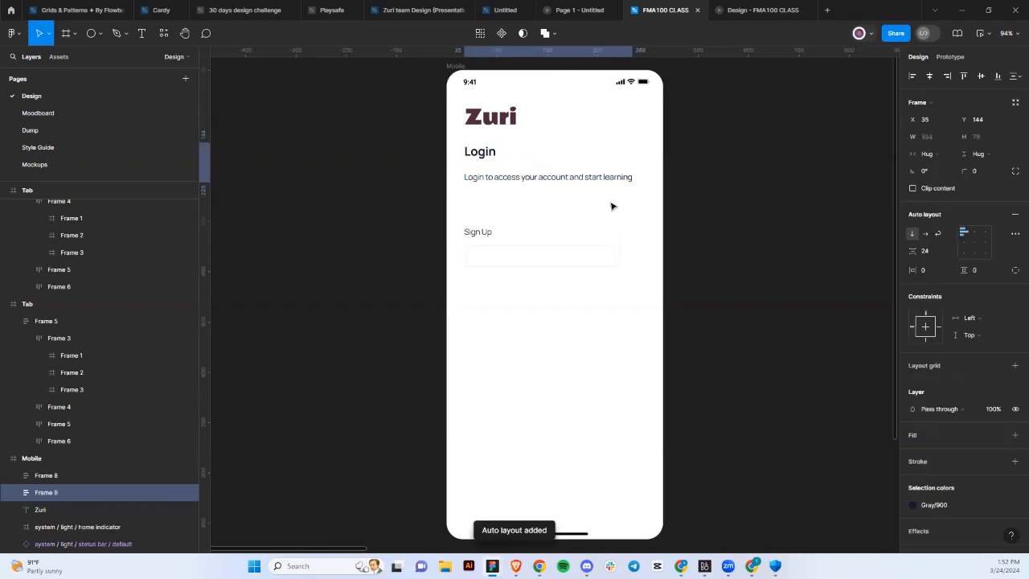
left_click(938, 250)
type("8")
key("Return")
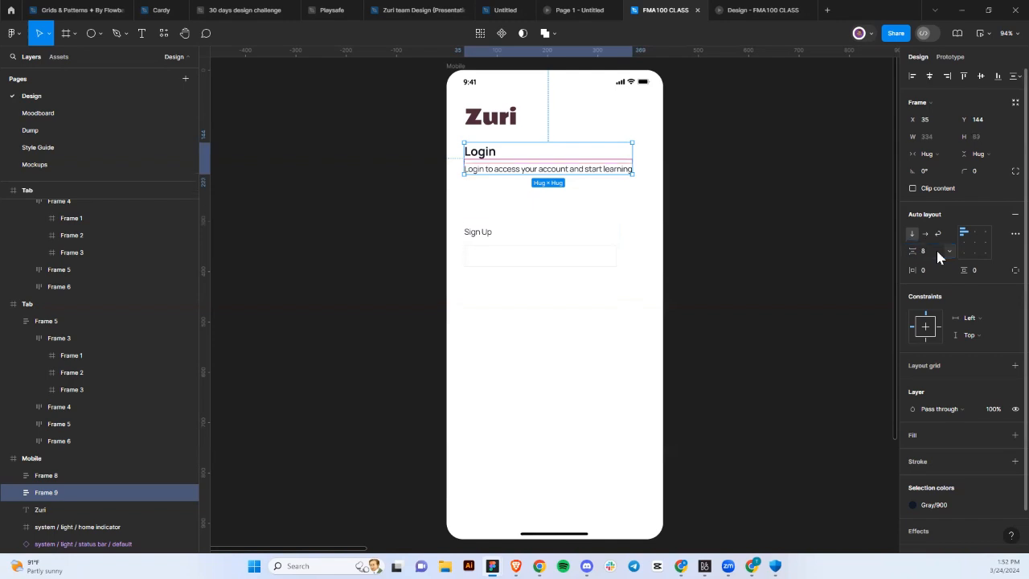
Wrap Zuri with the Login block at 24 gap, then everything with the field group at 32.
left_click(496, 105, "shift")
key("shift+a")
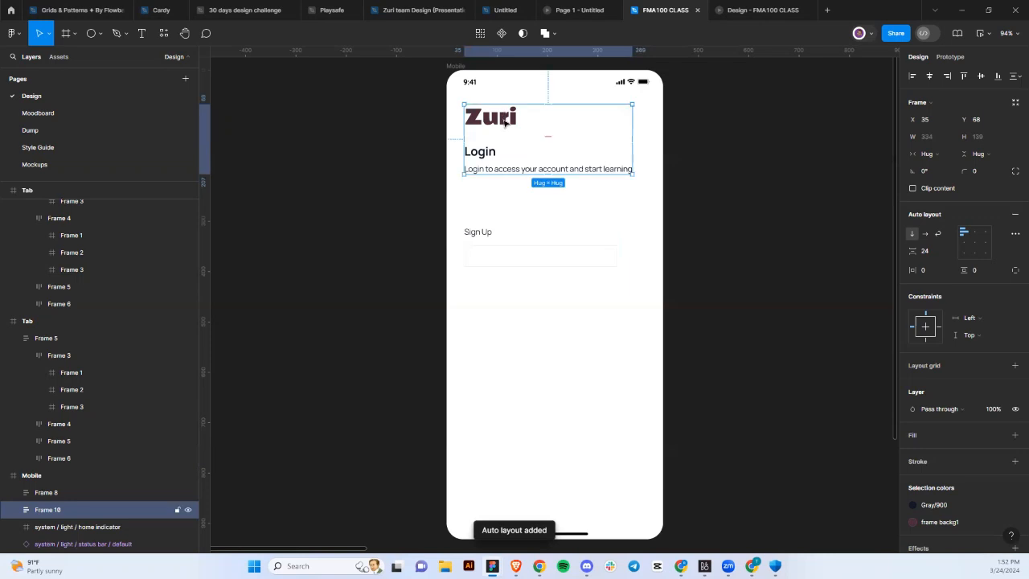
left_click(563, 137)
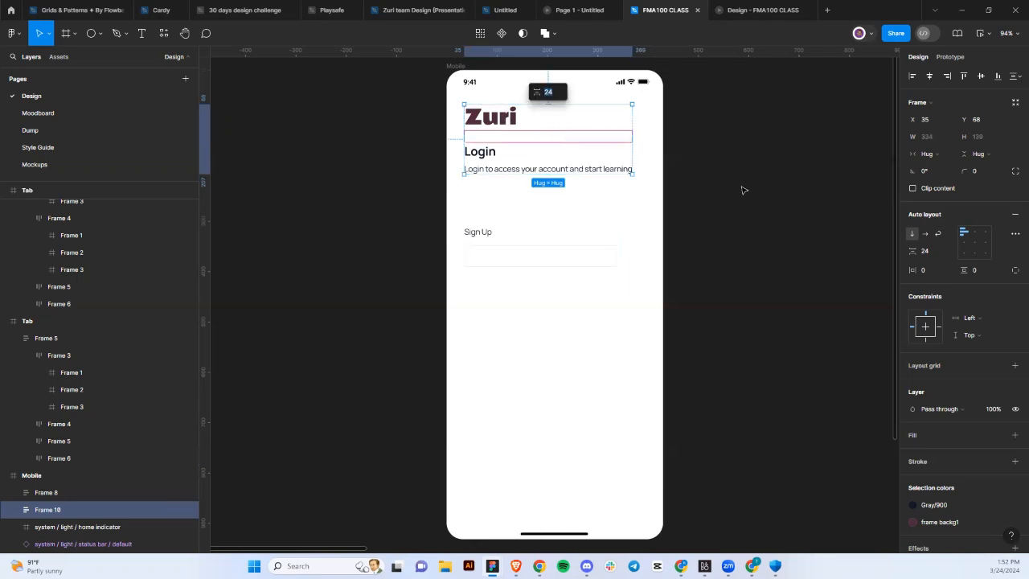
left_click(503, 245)
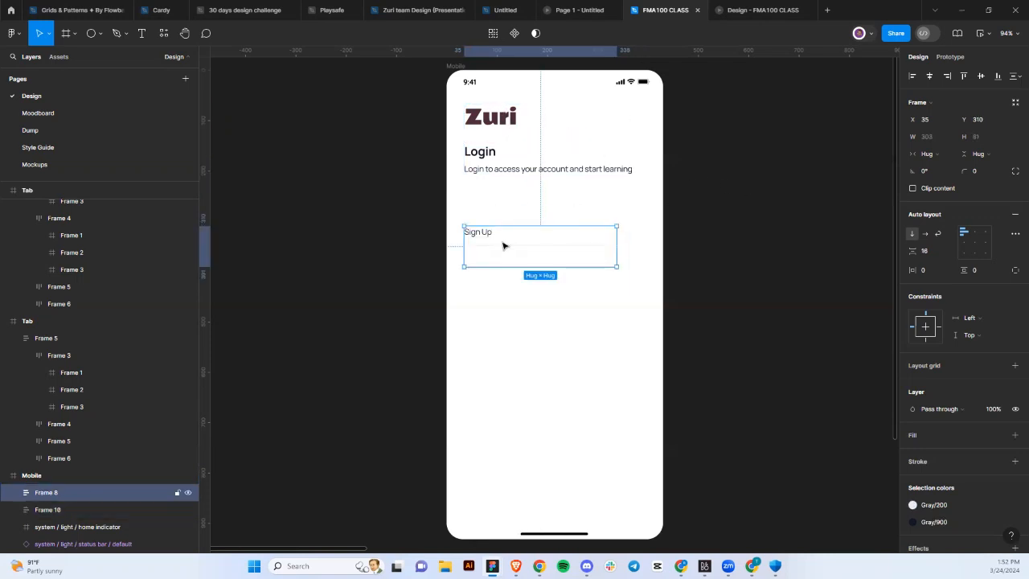
left_click_drag(503, 242, 505, 216)
left_click(497, 168, "shift")
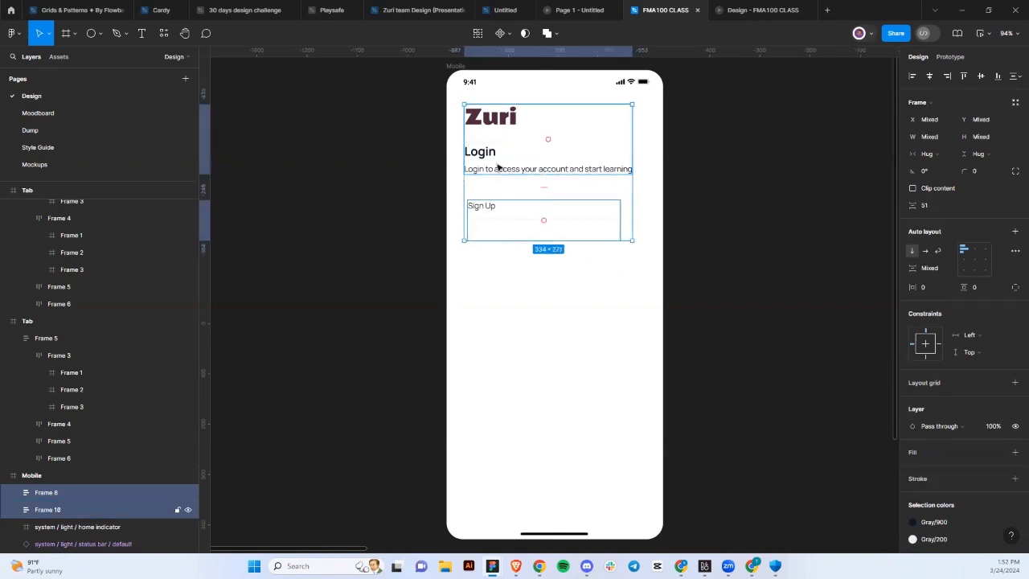
key("shift+a")
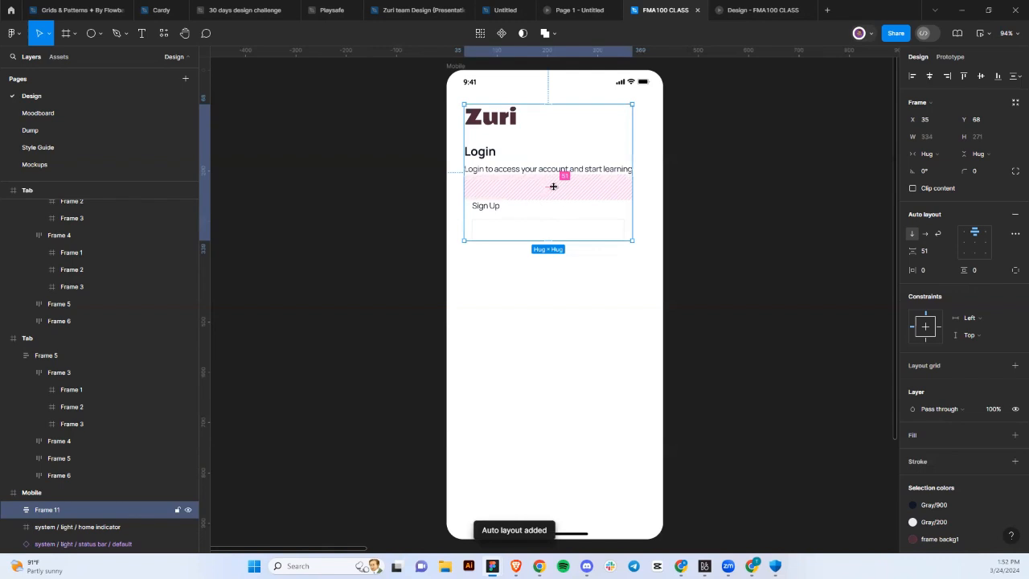
left_click(553, 187)
type("32")
key("Return")
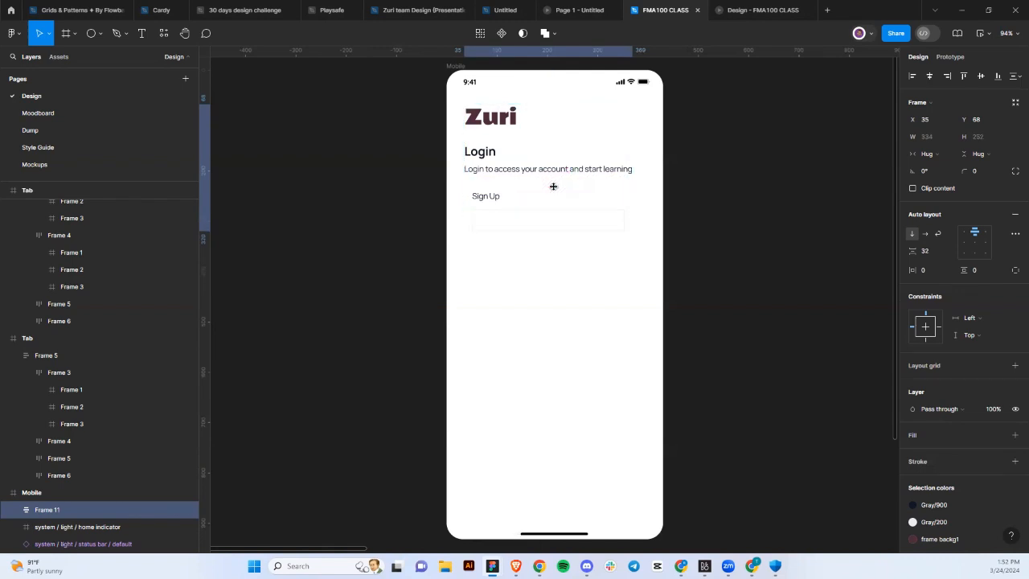
Widen the input box to 354 and select the whole Mobile screen frame.
double_click(603, 217)
double_click(603, 217)
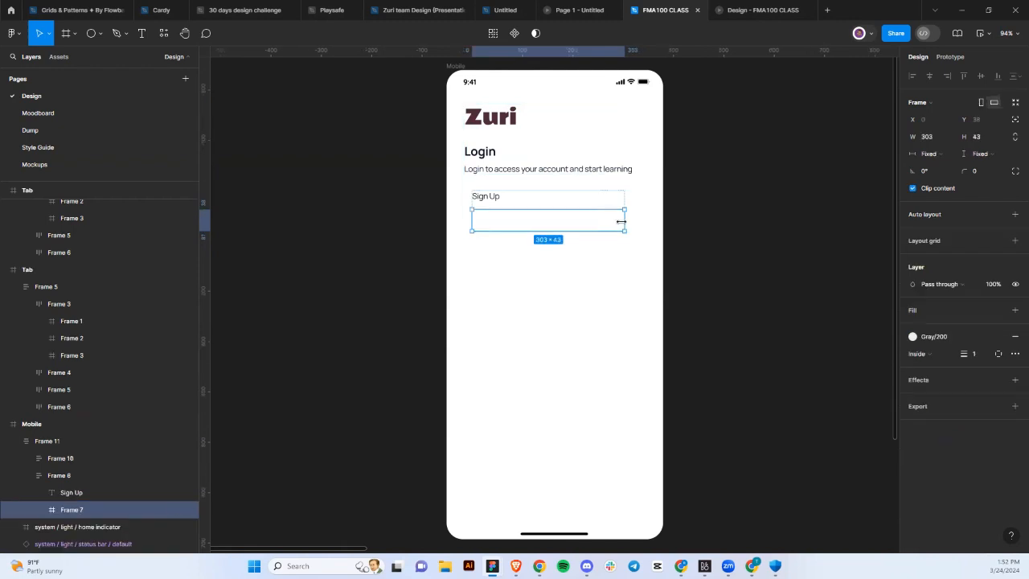
left_click_drag(635, 222, 641, 222)
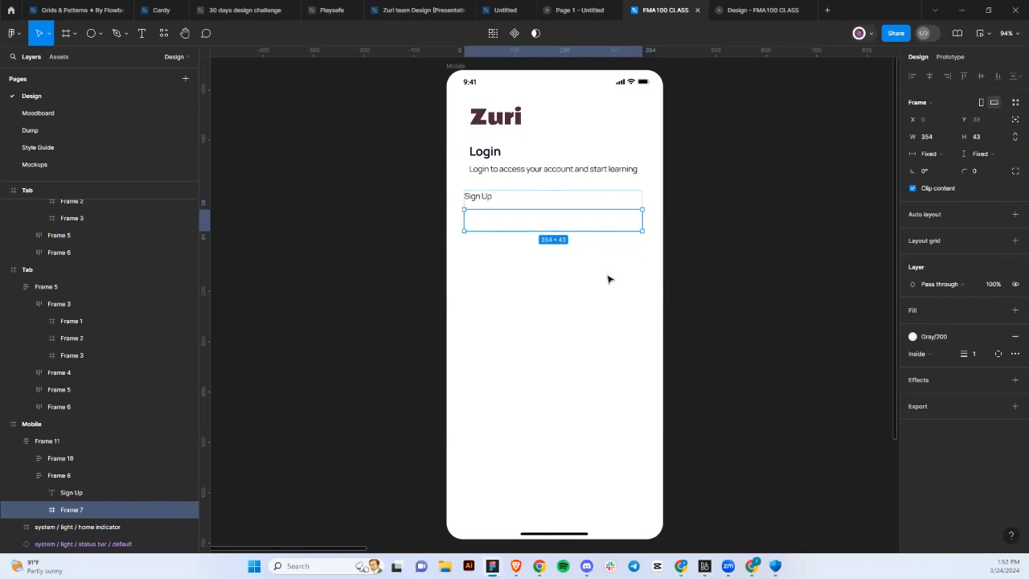
key("Escape")
left_click(542, 152)
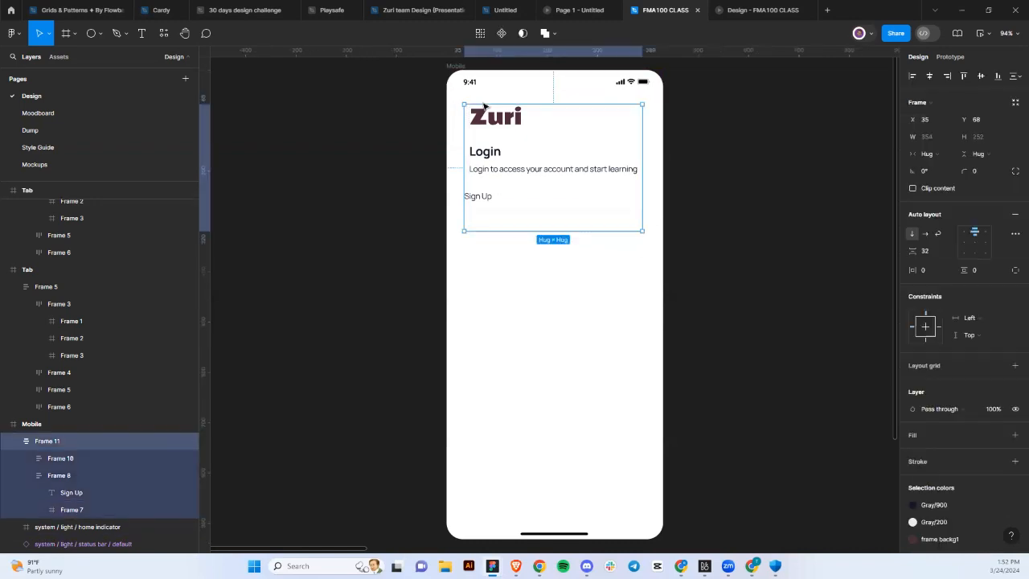
scroll(474, 110, "up", 1)
left_click(458, 111)
scroll(459, 111, "down", 1)
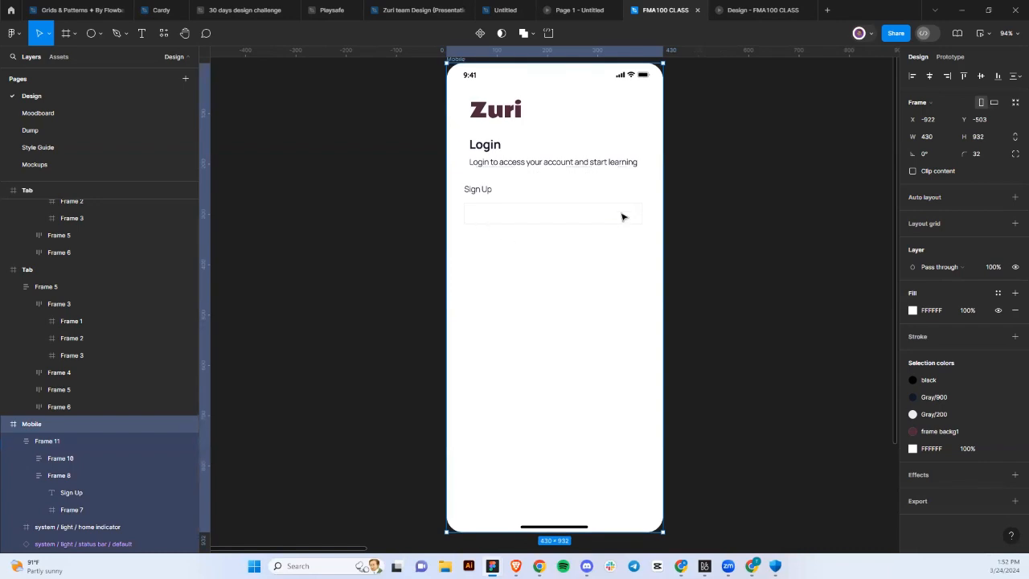
Add a Columns layout grid to the Mobile frame: count 4, margin 24, gutter 32.
left_click(1011, 226)
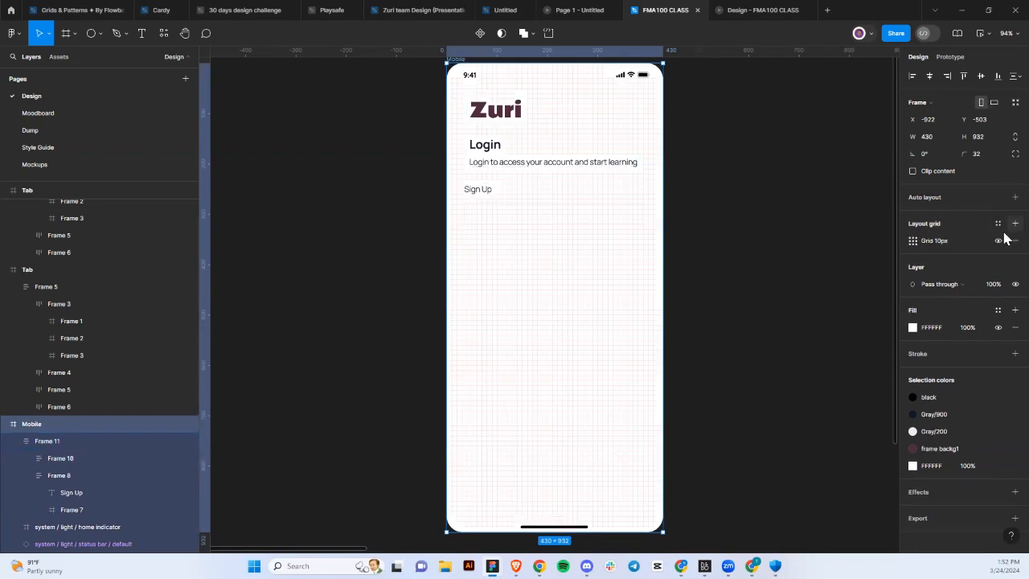
left_click(914, 241)
left_click(799, 243)
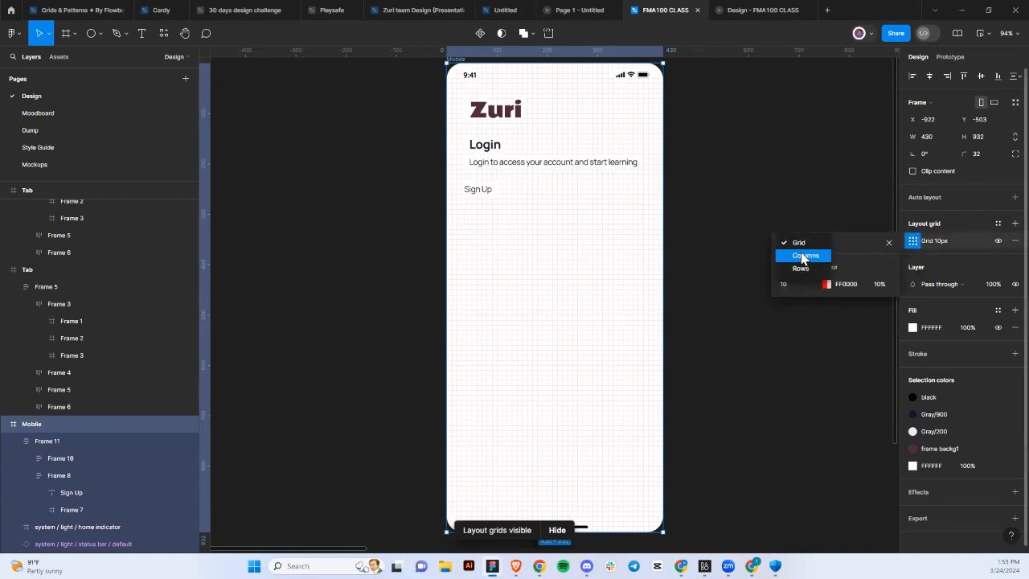
left_click(801, 258)
left_click(796, 283)
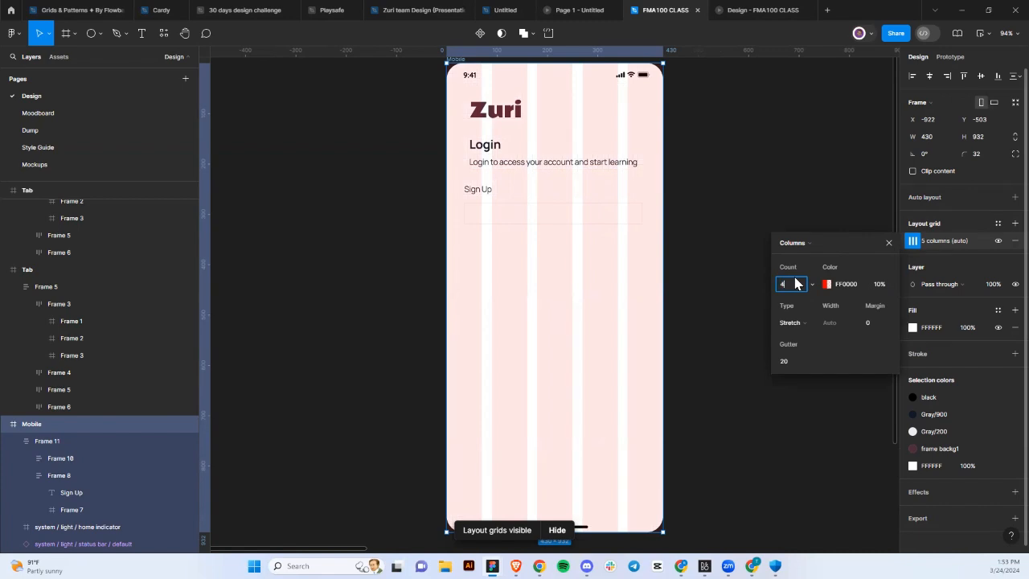
left_click(873, 322)
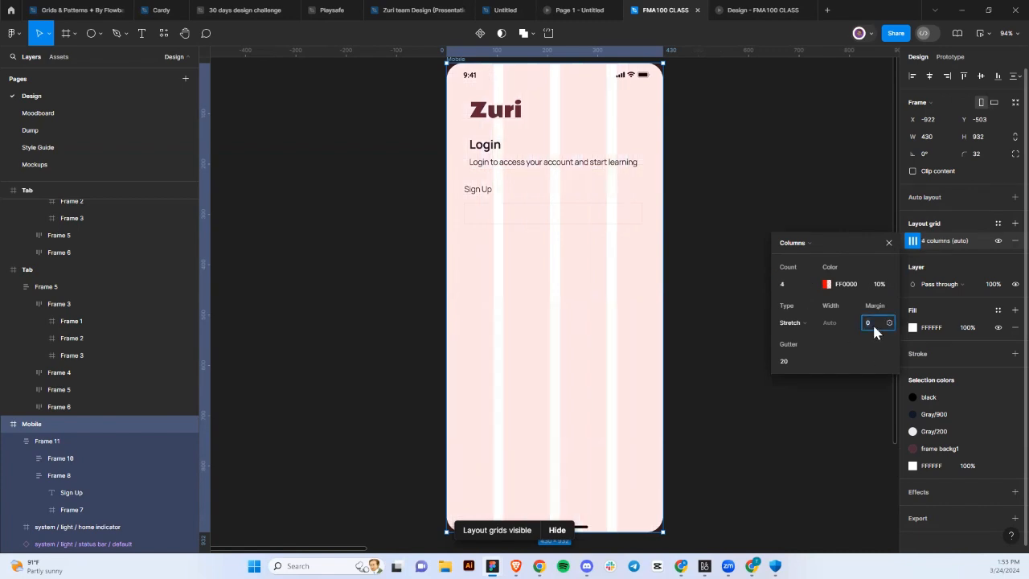
key("Return")
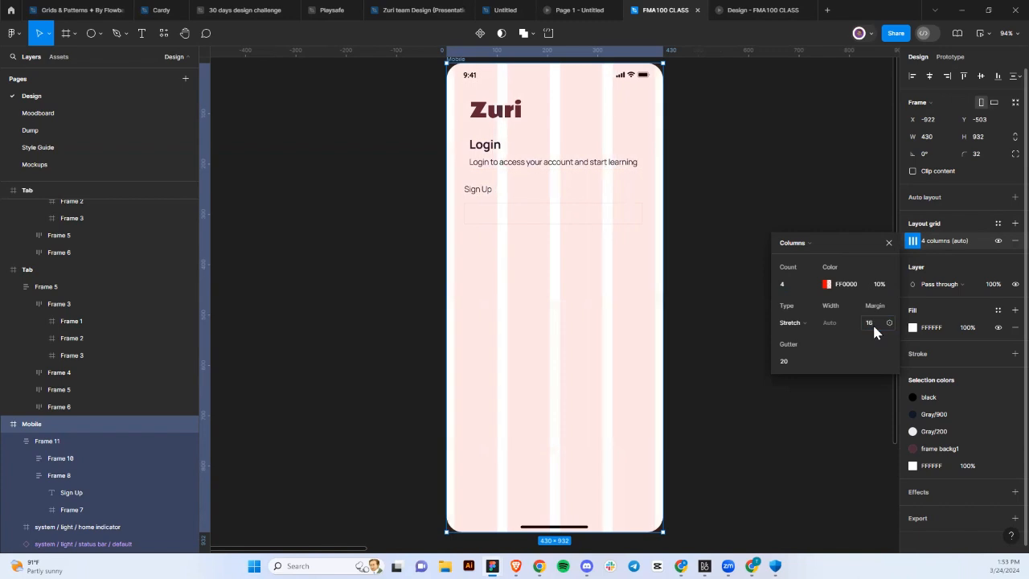
left_click(795, 362)
type("32")
key("Return")
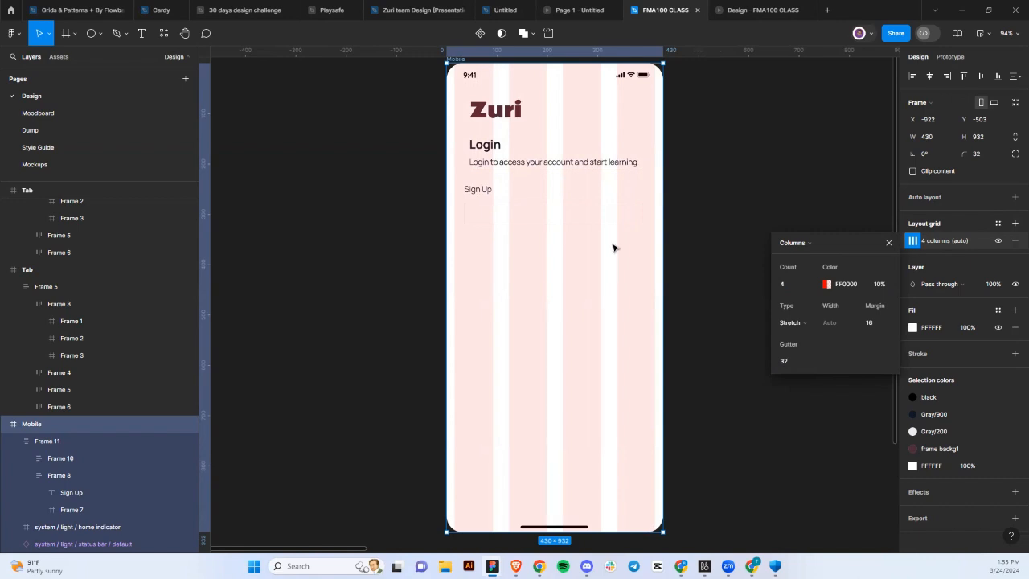
left_click(872, 324)
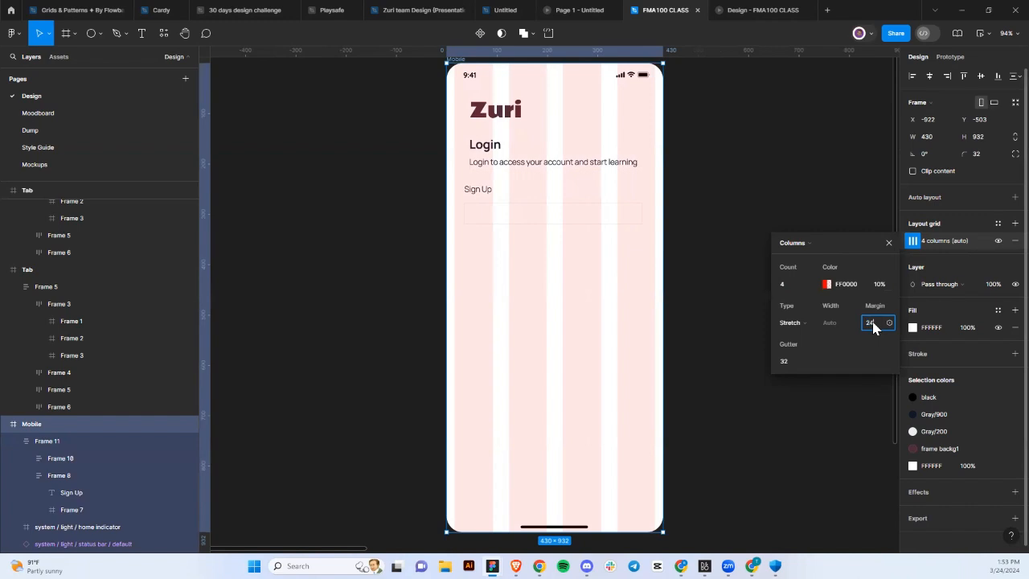
type("24")
key("Return")
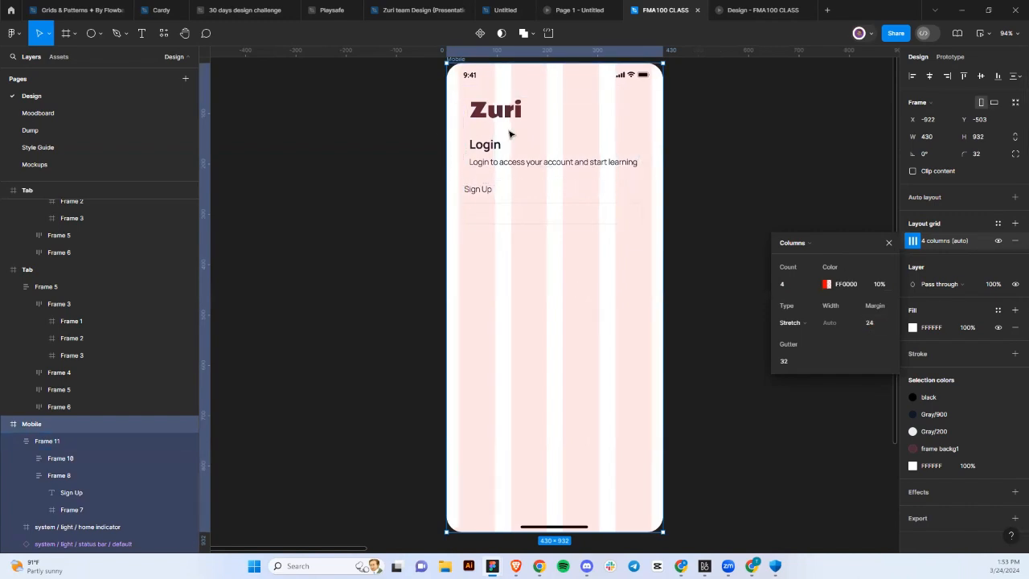
Move the login content group onto the grid margin at X 24.
left_click_drag(525, 144, 533, 160)
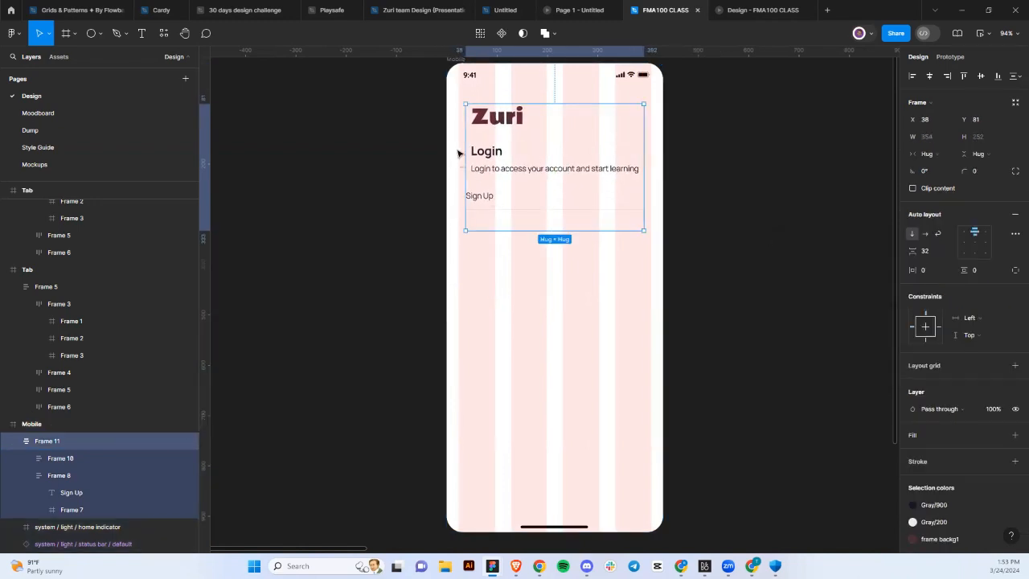
scroll(457, 153, "up", 10)
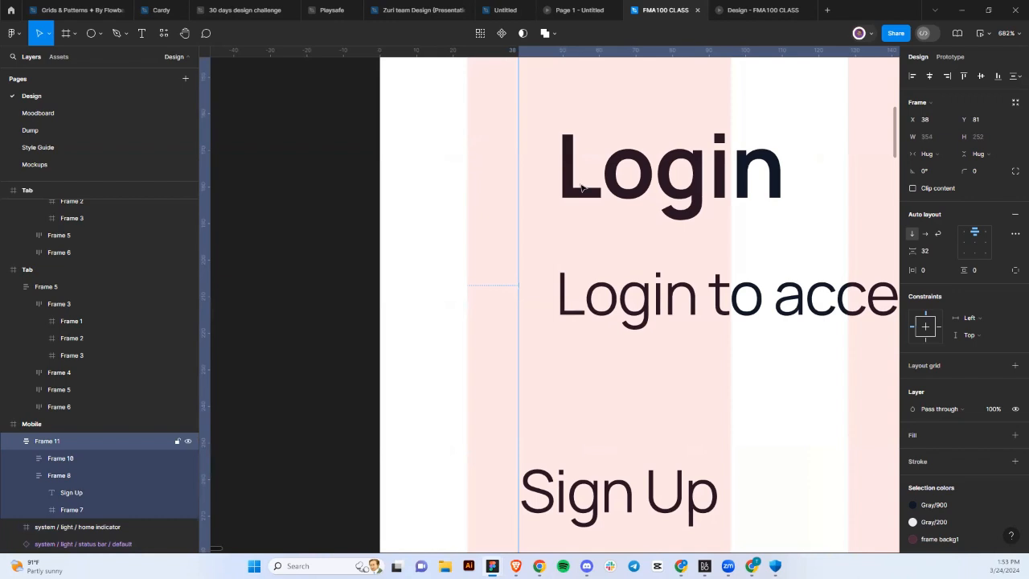
left_click_drag(545, 196, 497, 204)
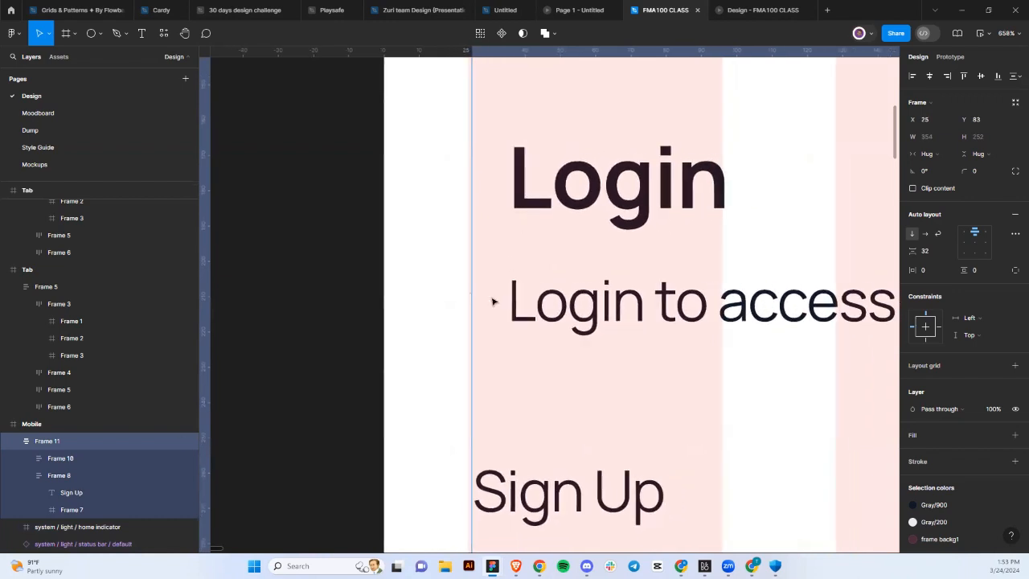
scroll(493, 300, "up", 4)
scroll(460, 315, "up", 4)
key("Left")
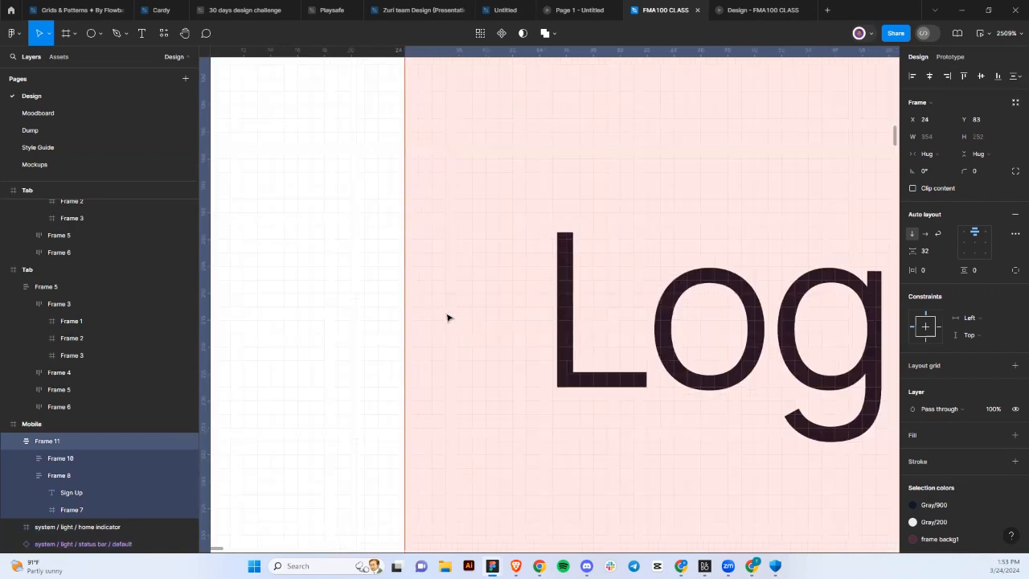
scroll(448, 317, "down", 8)
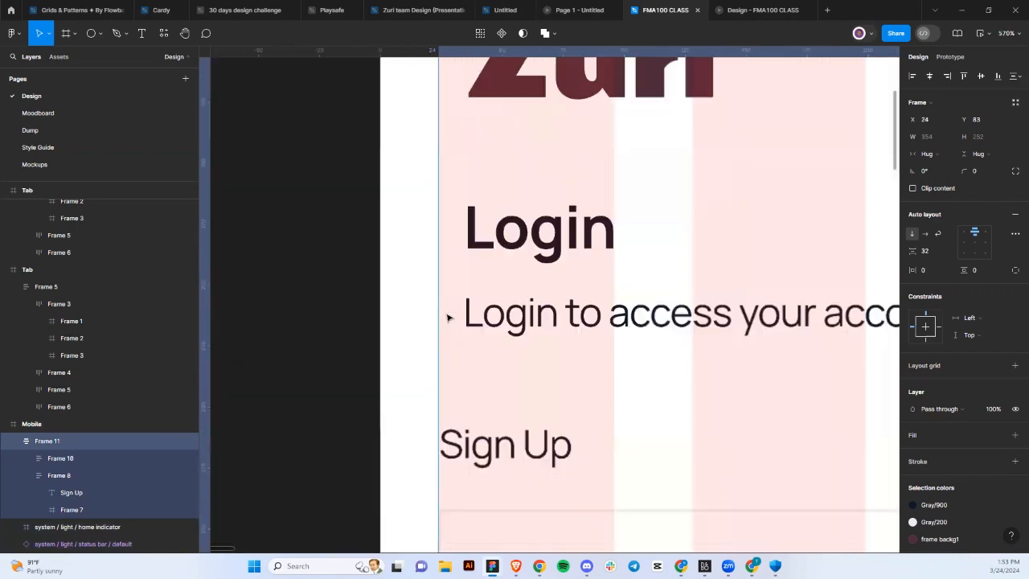
scroll(567, 357, "up", 2)
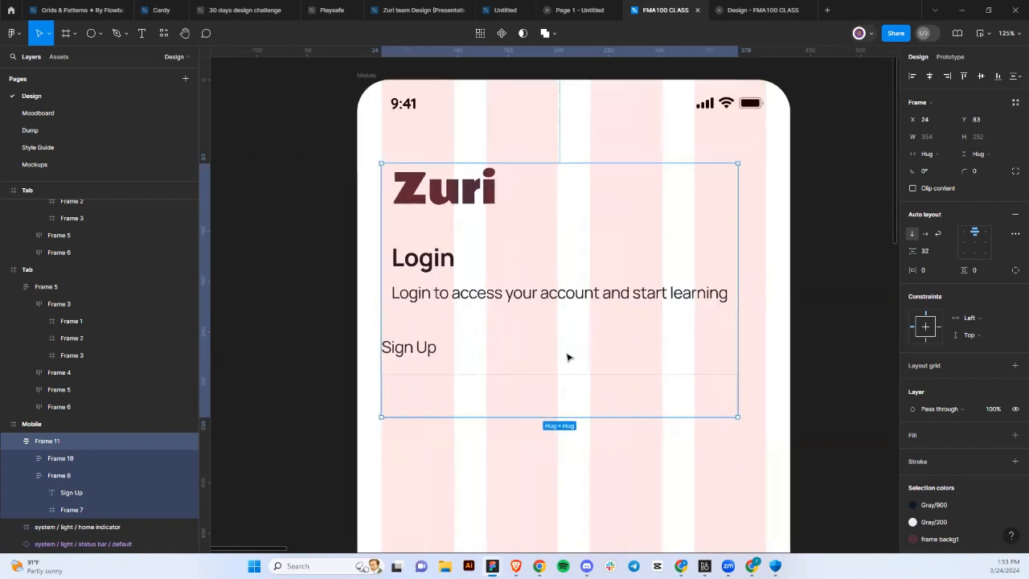
Widen the input box to 383 px and align the group's items top-left.
left_click(625, 402)
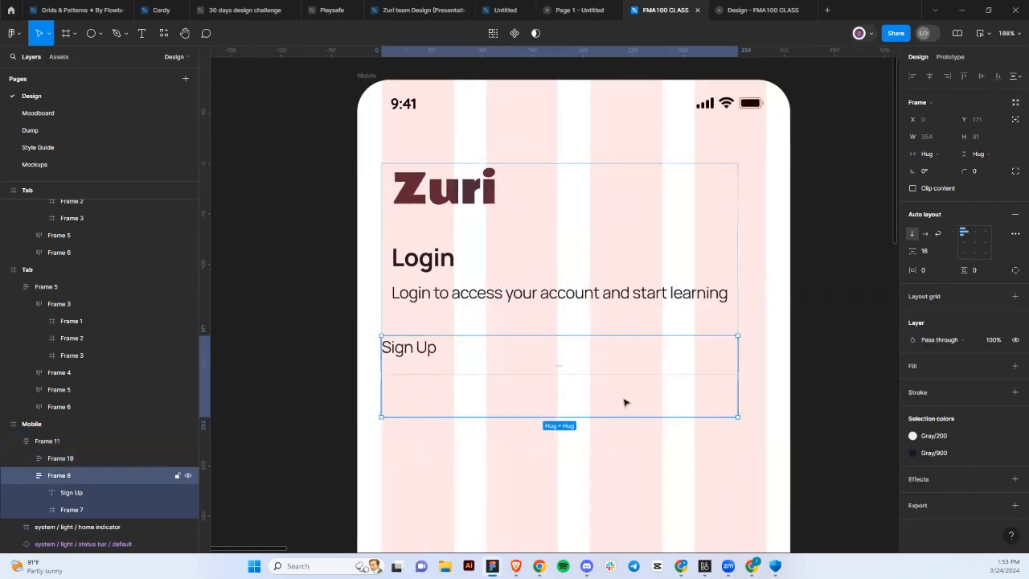
left_click(645, 379)
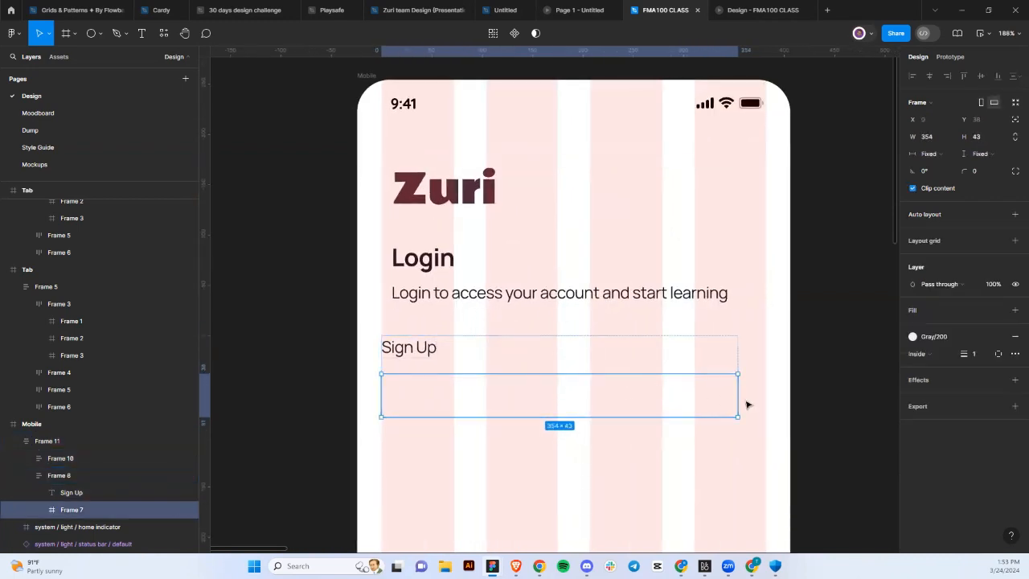
left_click_drag(753, 399, 767, 400)
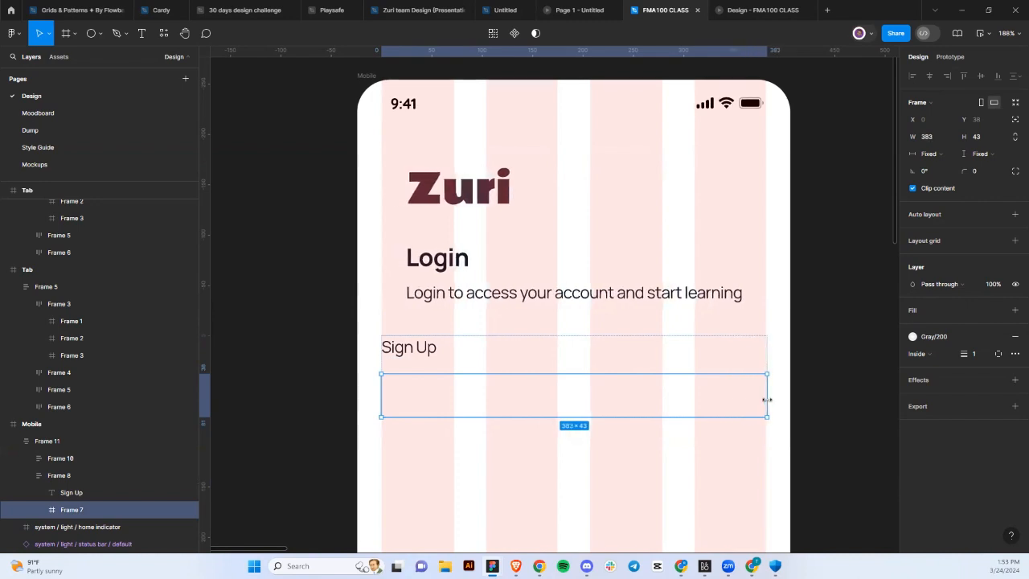
left_click(727, 313)
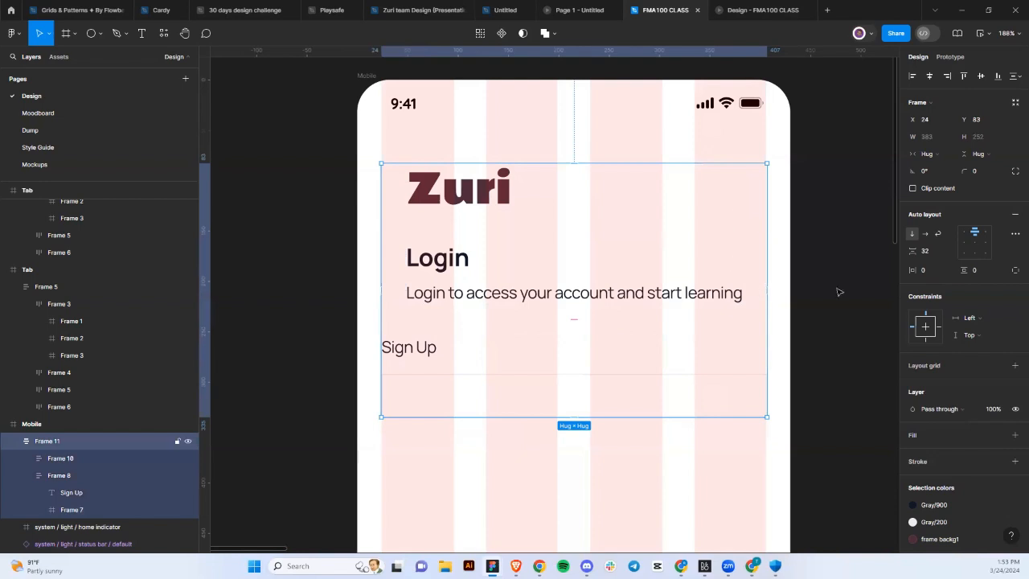
left_click(964, 234)
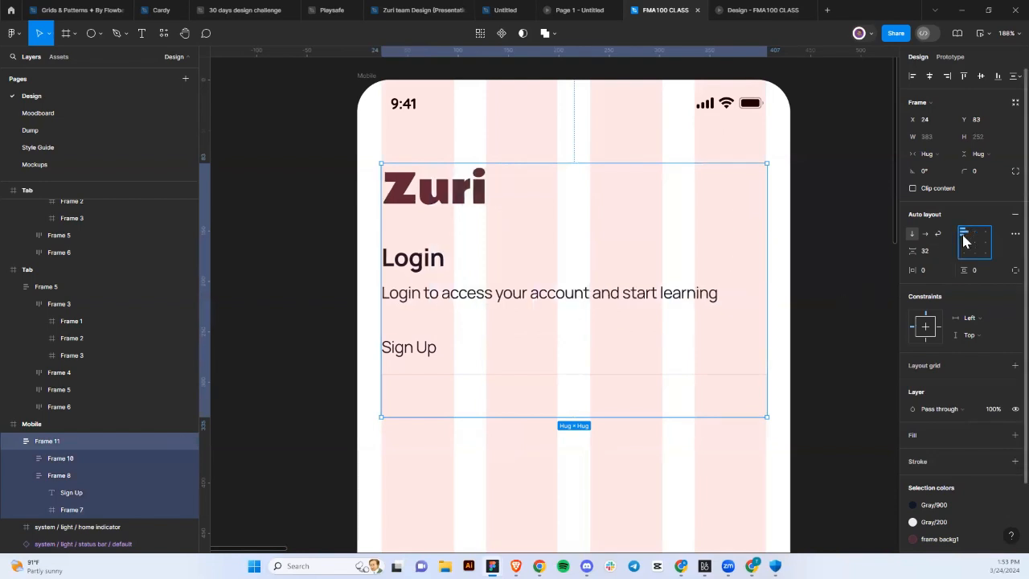
scroll(576, 395, "down", 5)
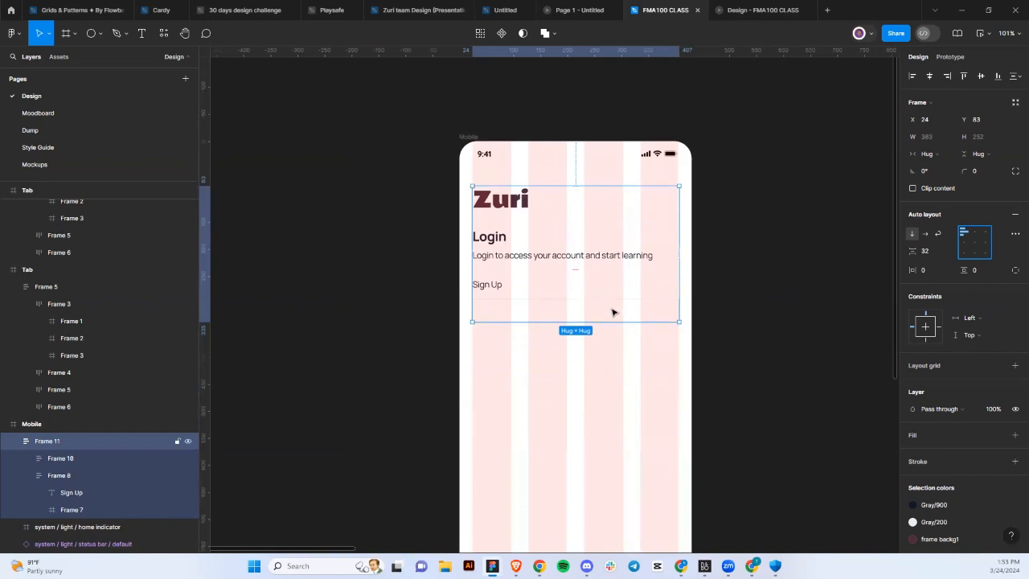
Retype the Sign Up label as 'Email' and set its weight to SemiBold.
left_click(488, 290)
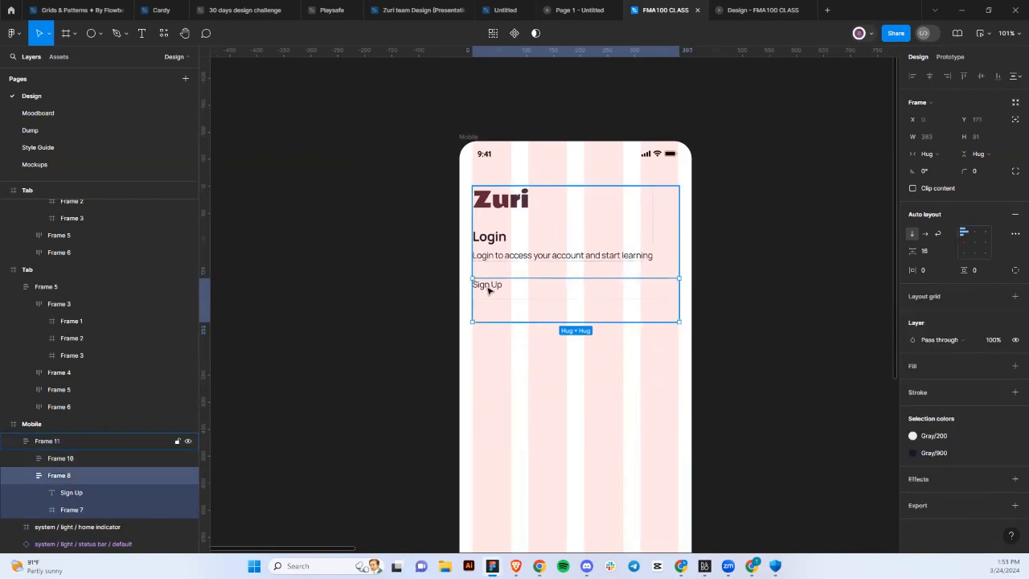
left_click(487, 287)
double_click(487, 287)
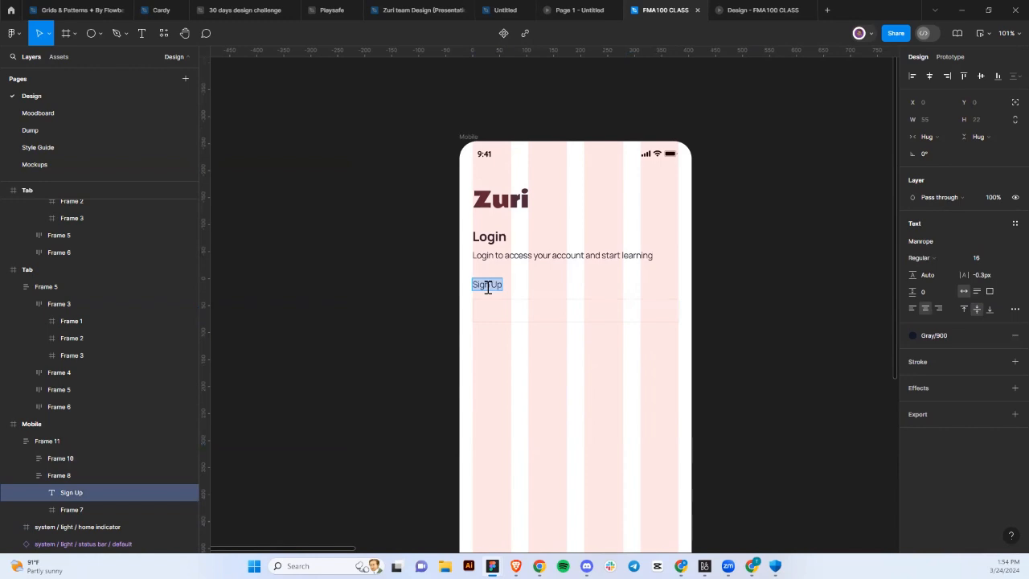
type("Email")
left_click(503, 313)
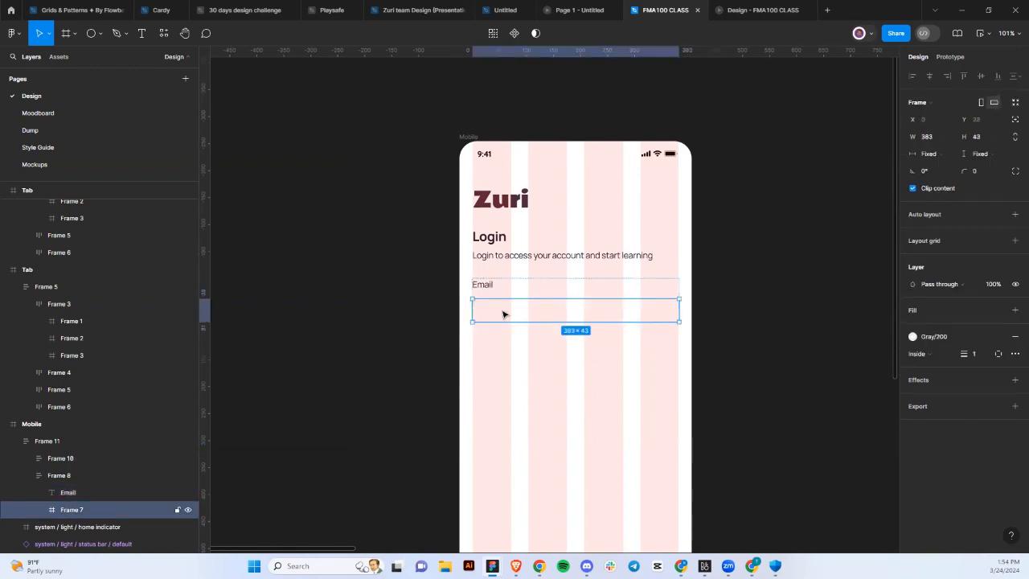
left_click(487, 289)
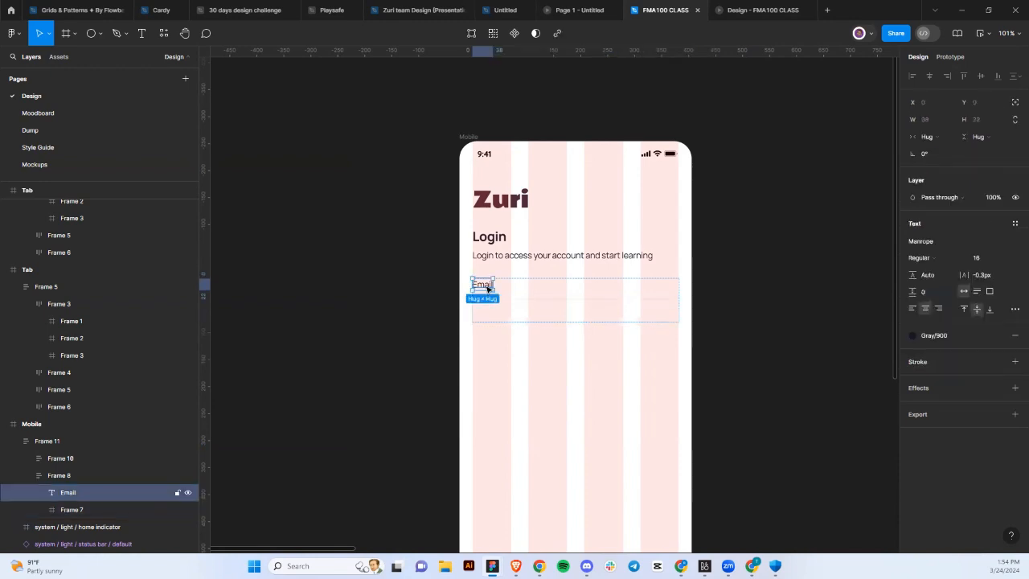
left_click(927, 259)
left_click(928, 285)
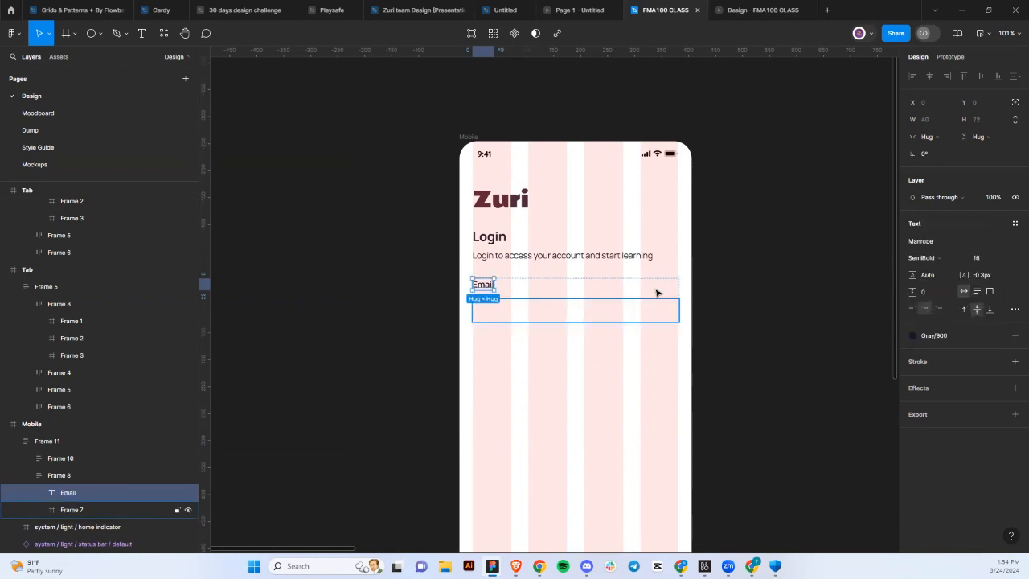
Extend the label to 'Email address' and make the input box 64 px tall.
scroll(592, 294, "up", 3)
double_click(448, 283)
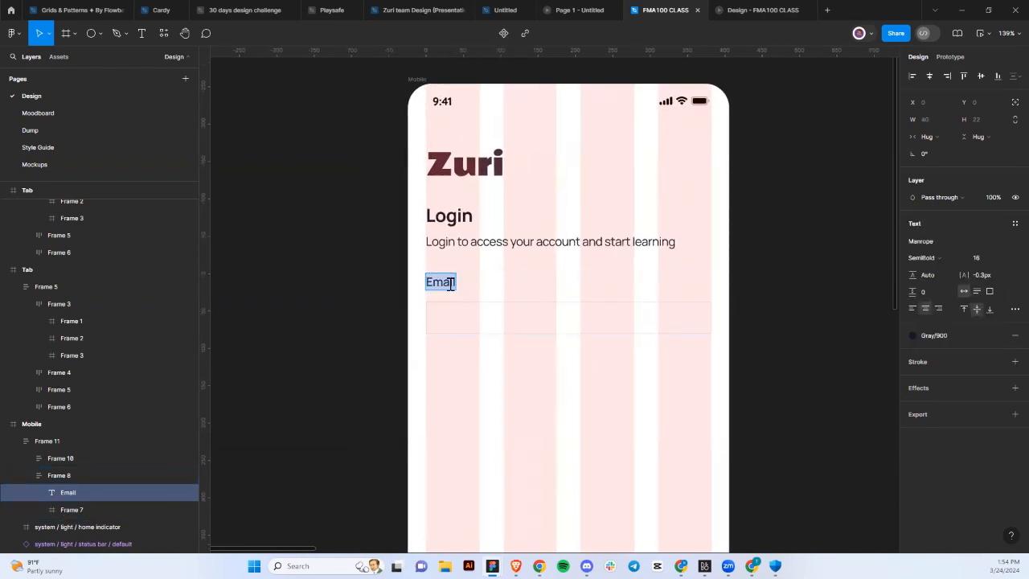
left_click(450, 284)
type("addr")
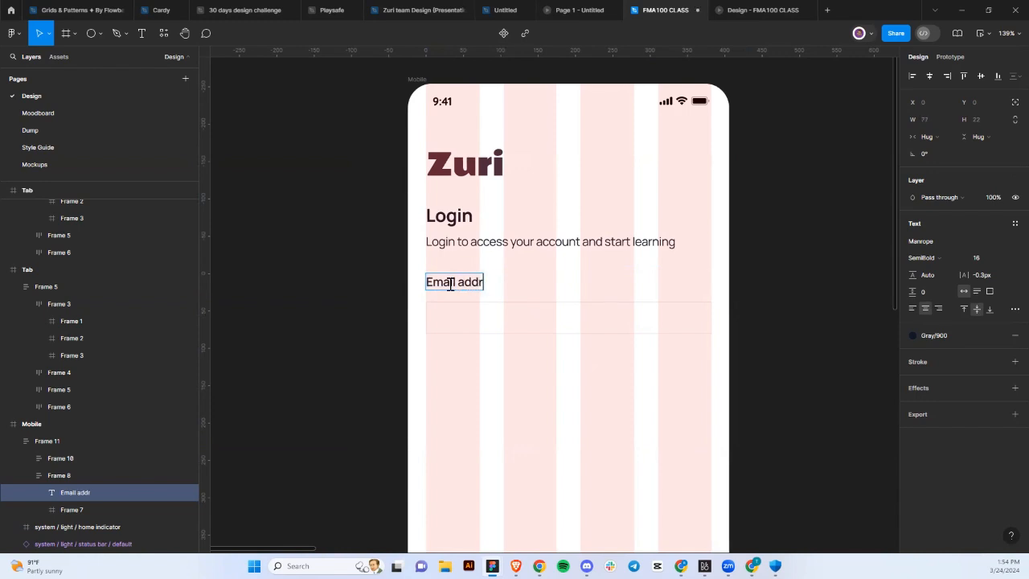
type("ess")
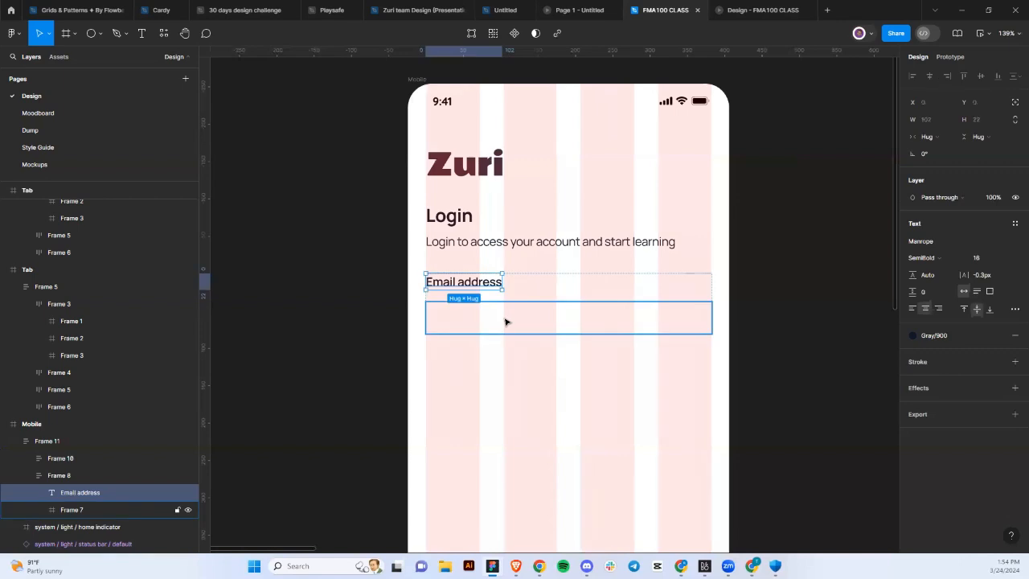
left_click(506, 320)
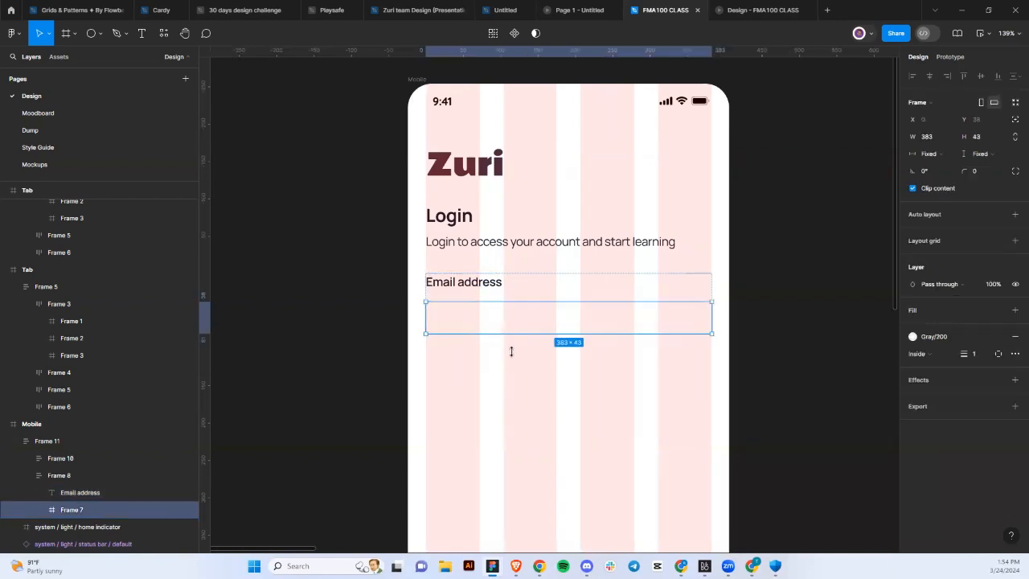
left_click_drag(510, 351, 510, 349)
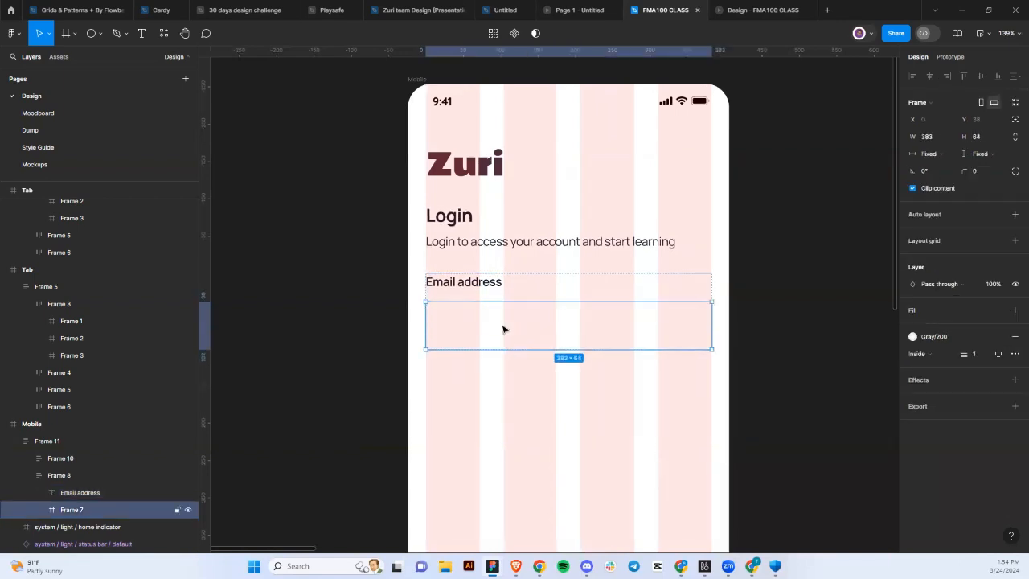
Place 'Enter your email' placeholder text inside the email input box.
key("ctrl+v")
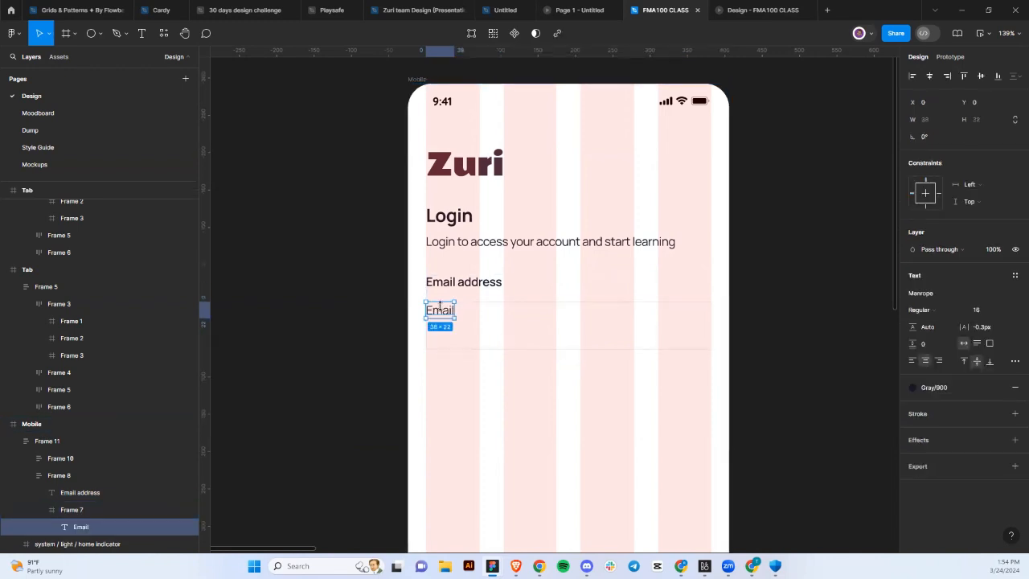
mouse_move(443, 317)
left_mouse_down()
mouse_move(447, 334)
mouse_move(458, 331)
left_mouse_up()
double_click(455, 327)
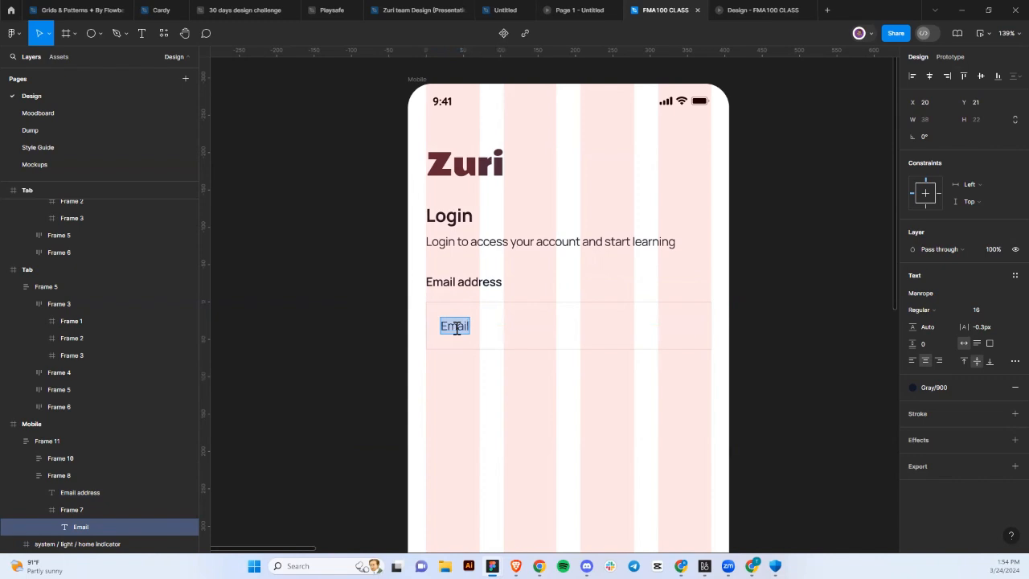
type("Enter your")
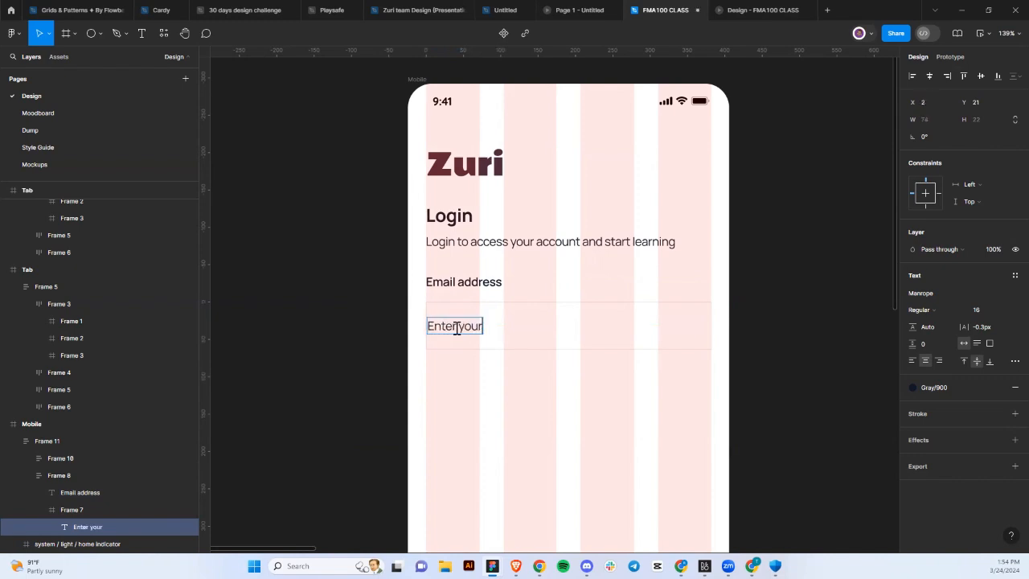
type(" emaill")
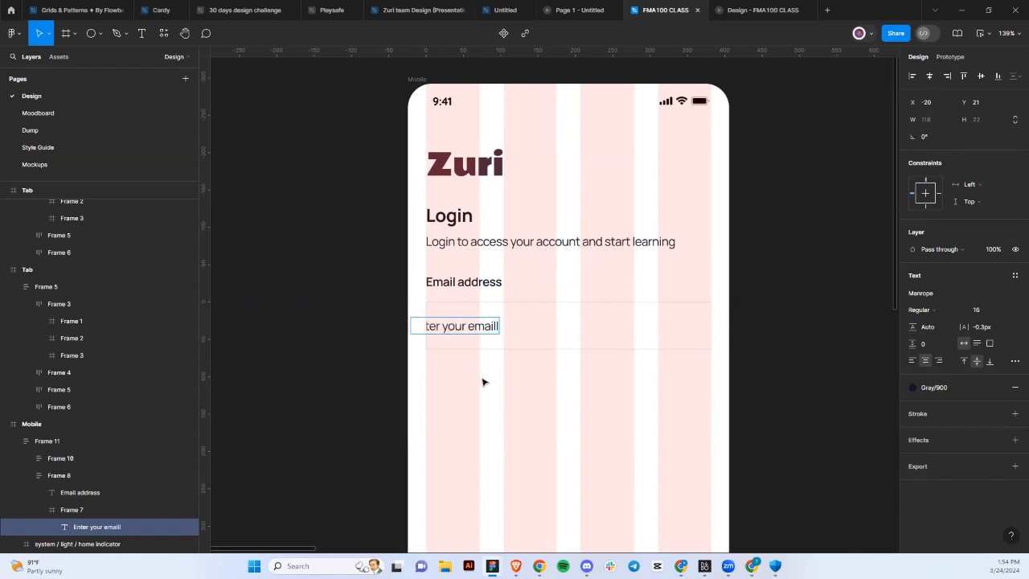
key("Escape")
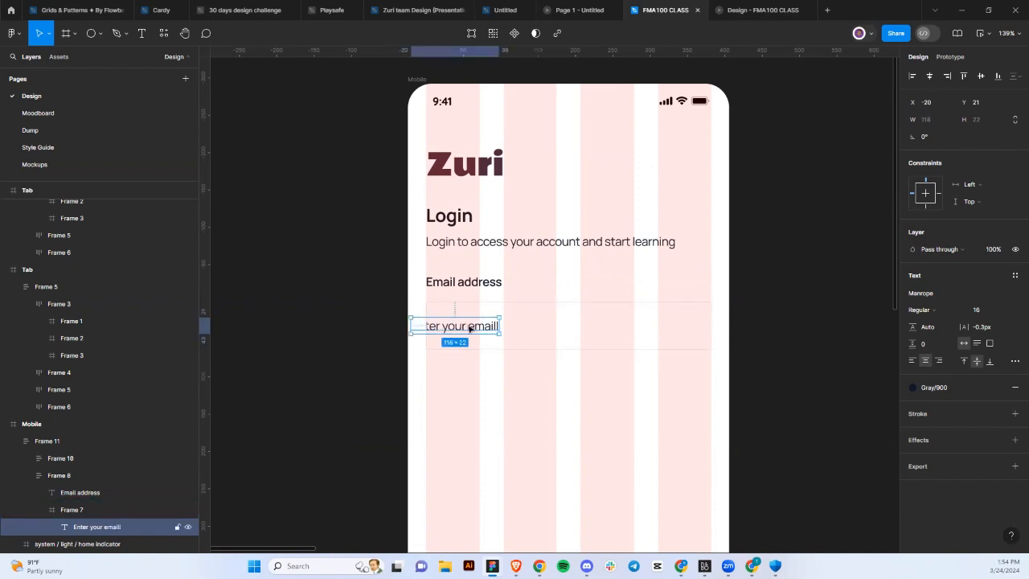
left_click_drag(471, 330, 537, 331)
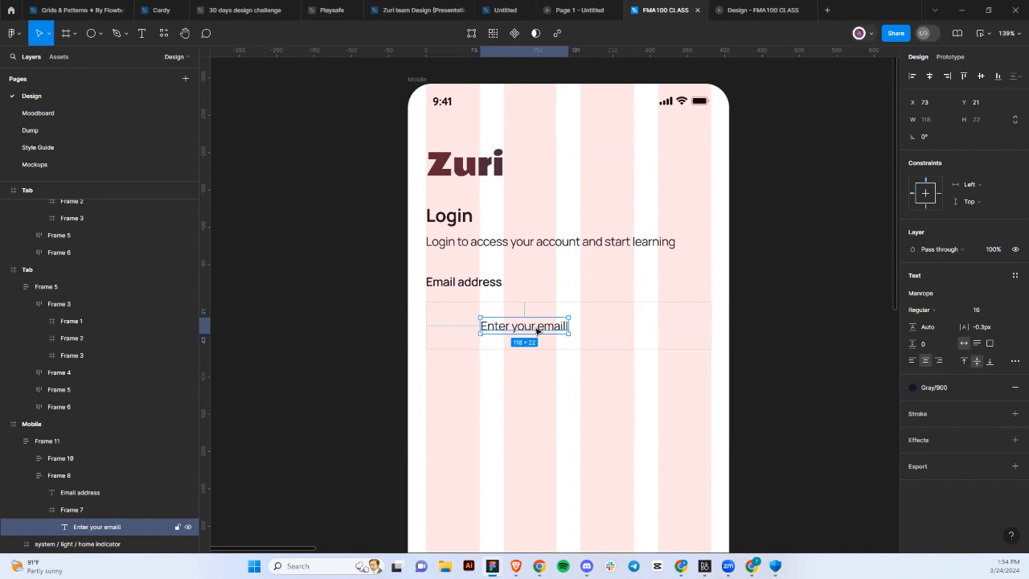
key("Delete")
left_click(537, 330)
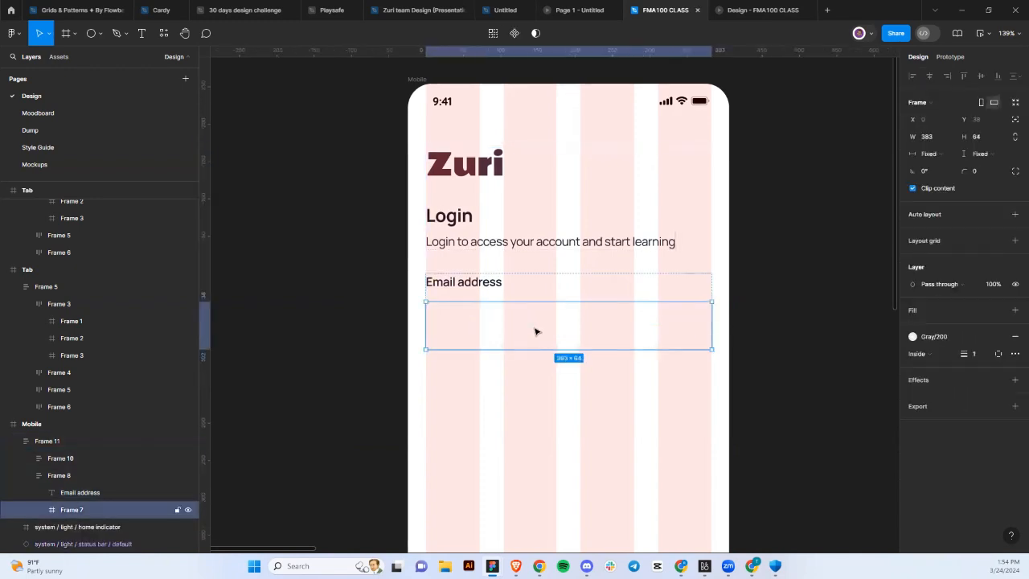
key("ctrl+z")
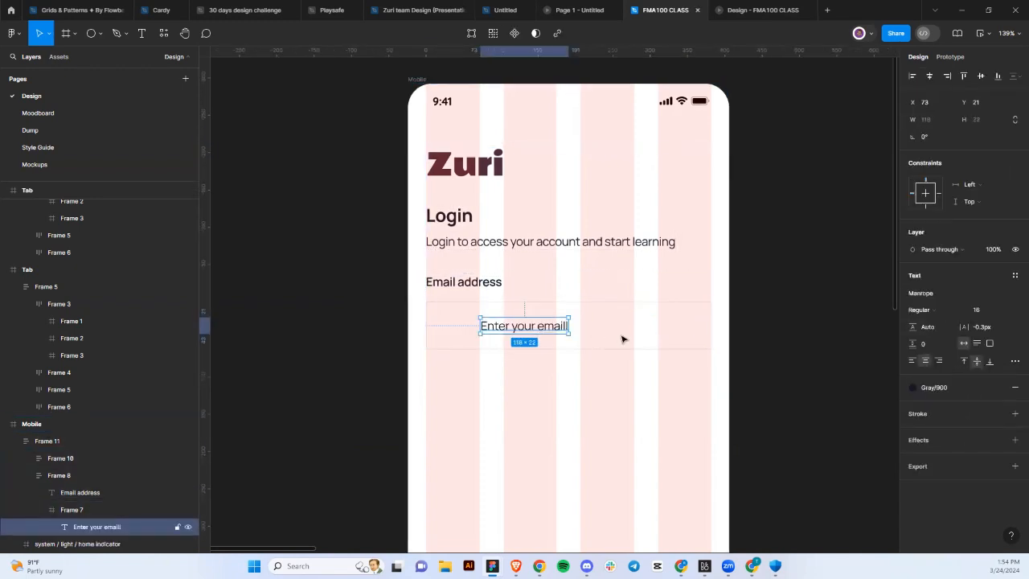
Give the input box auto layout with 16 px horizontal padding.
left_click(624, 338)
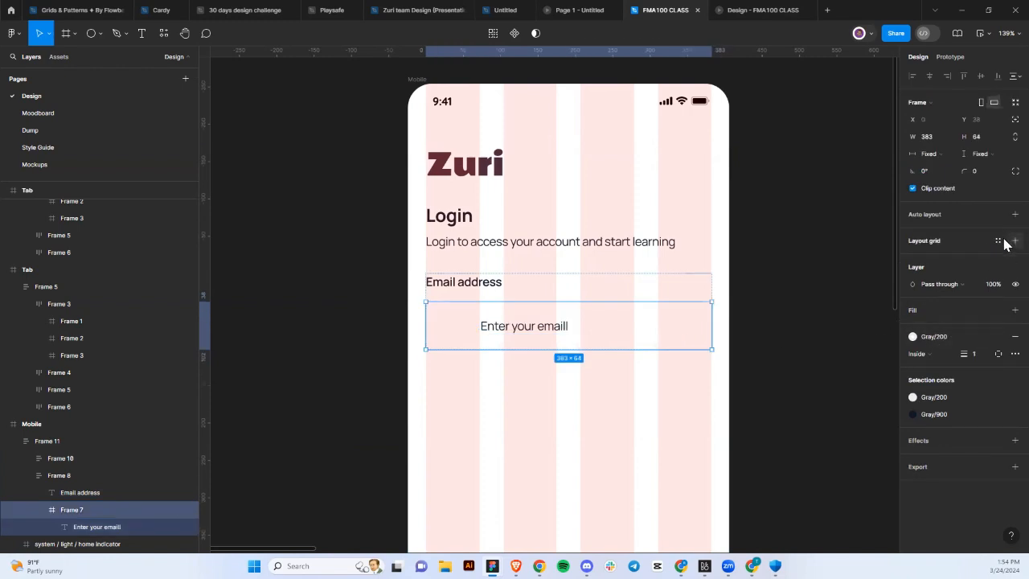
left_click(1013, 214)
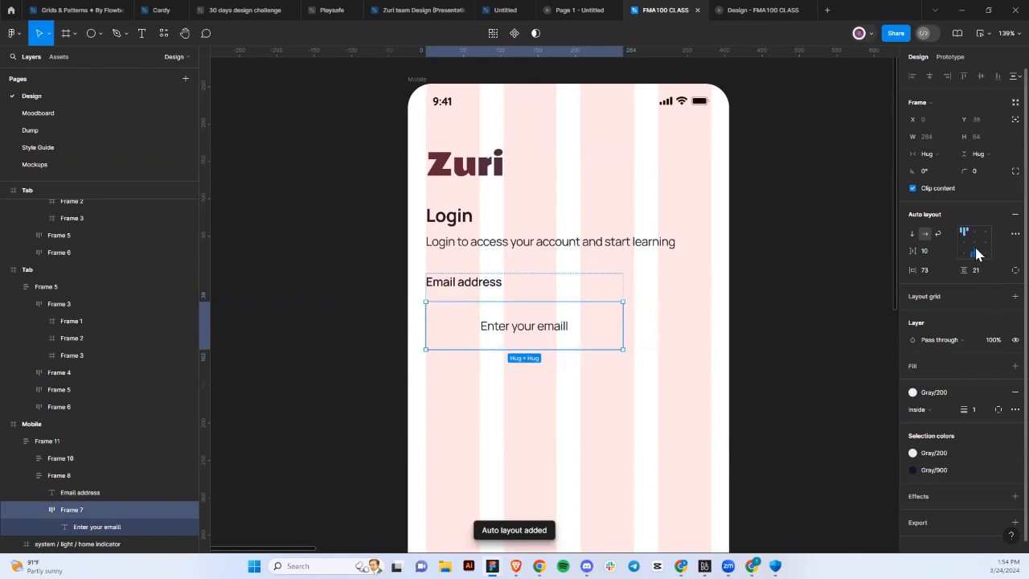
left_click(930, 273)
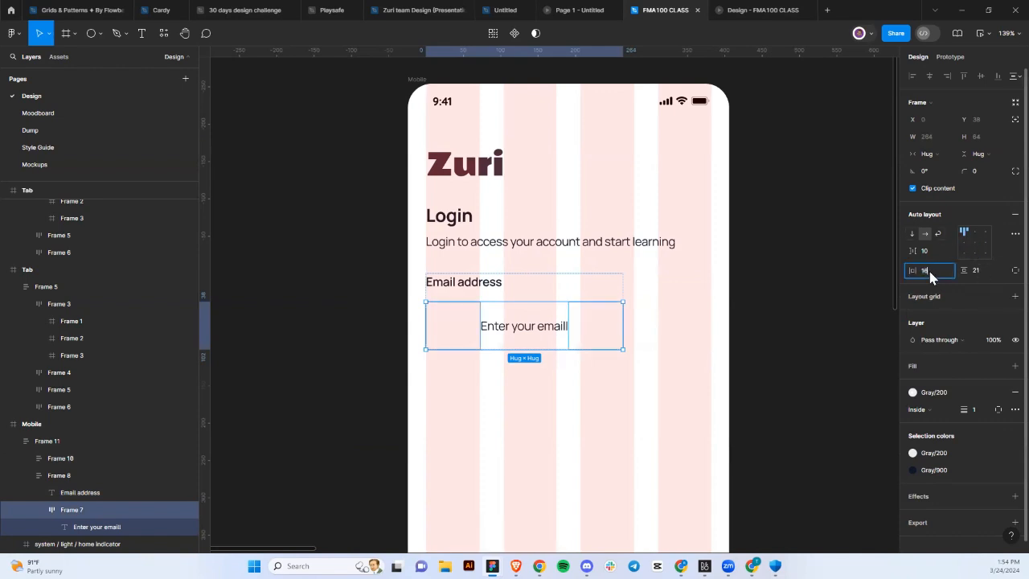
type("16")
key("Return")
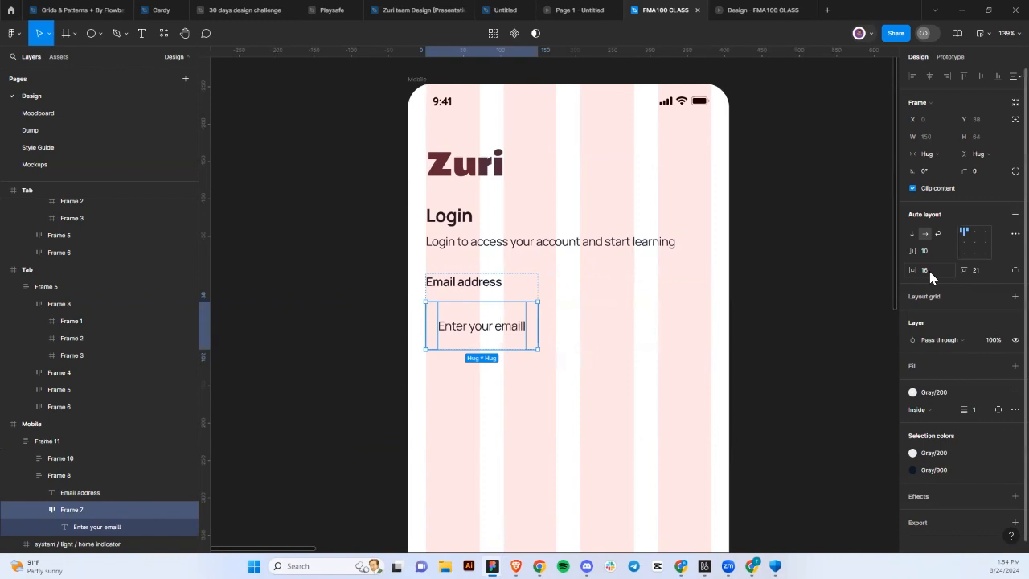
Set both the email input box and its field group to Fill container width.
left_click(951, 152)
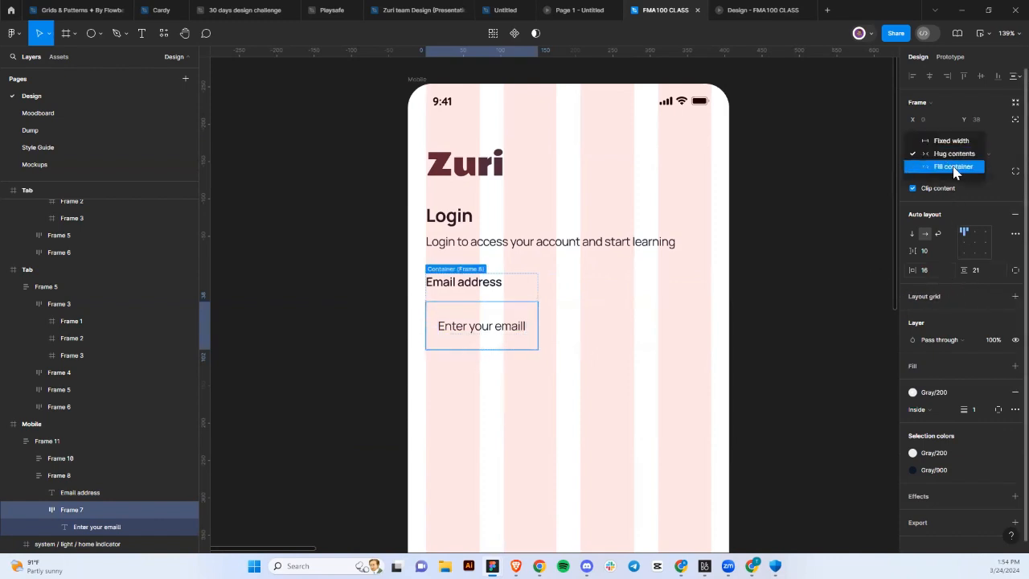
left_click(953, 167)
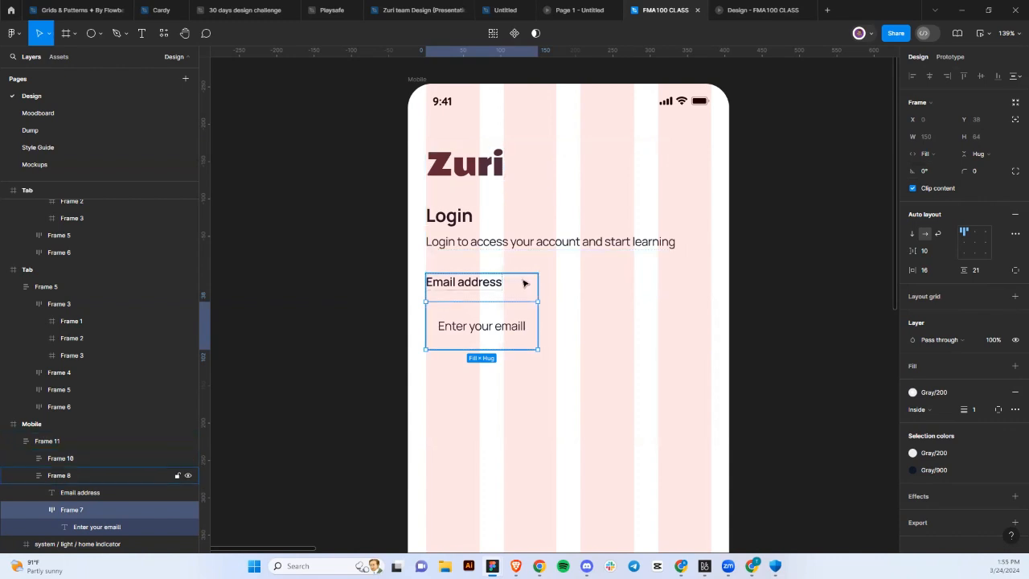
left_click(525, 281)
left_click(951, 155)
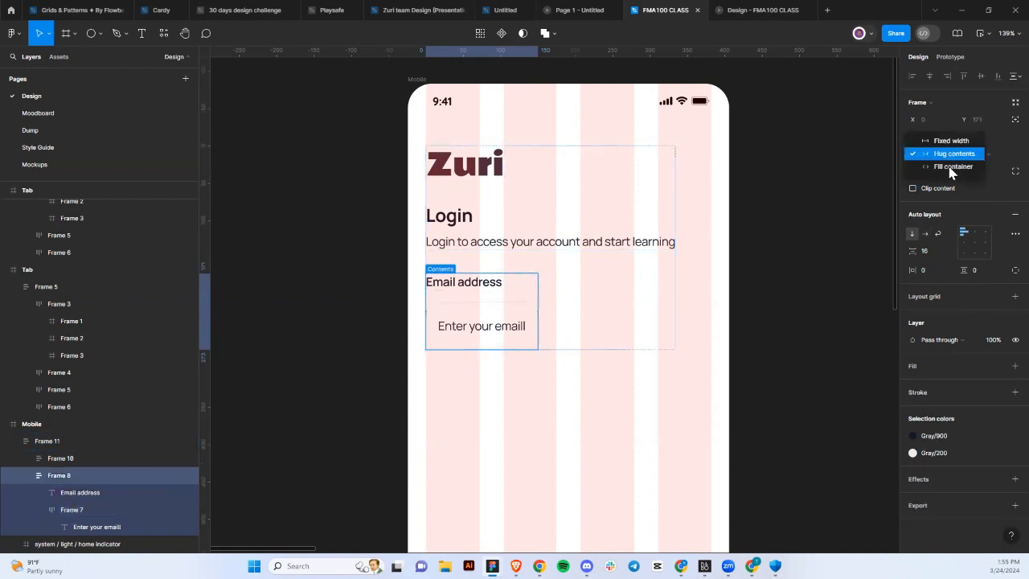
left_click(951, 172)
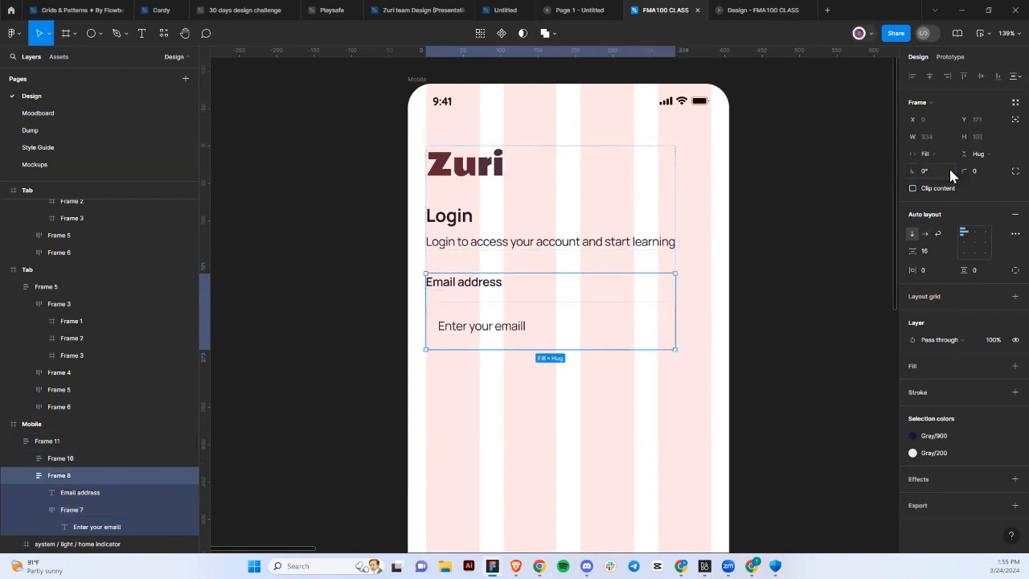
Widen the form container Frame 11 to 382 px, then select the Mobile frame.
left_click(663, 271)
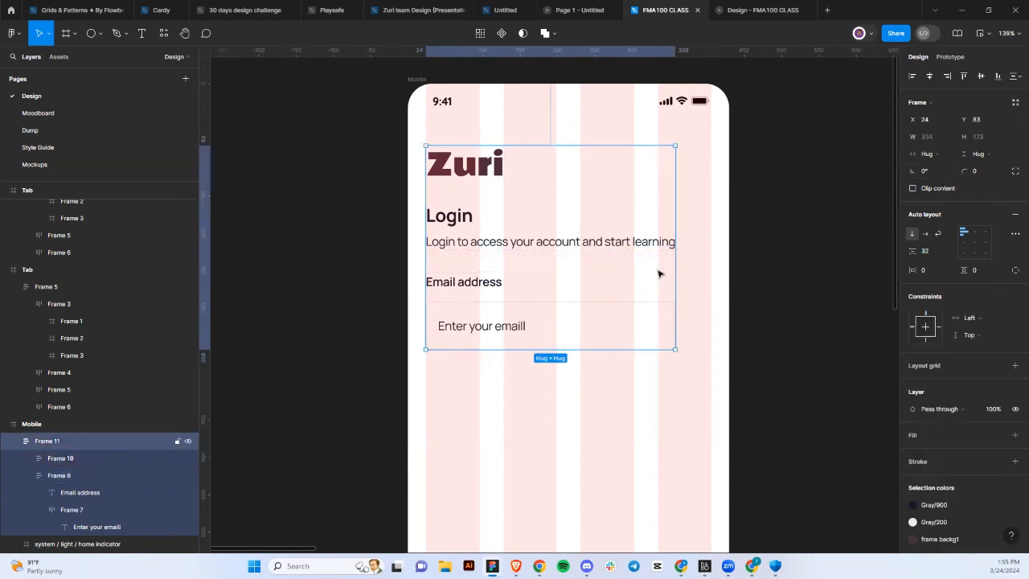
left_click_drag(678, 272, 711, 274)
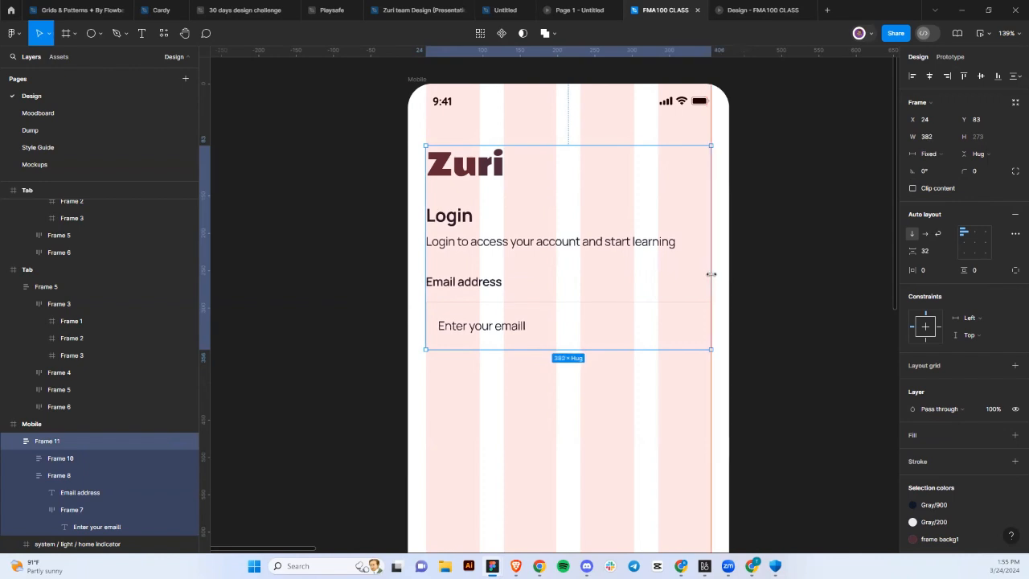
scroll(712, 274, "up", 10)
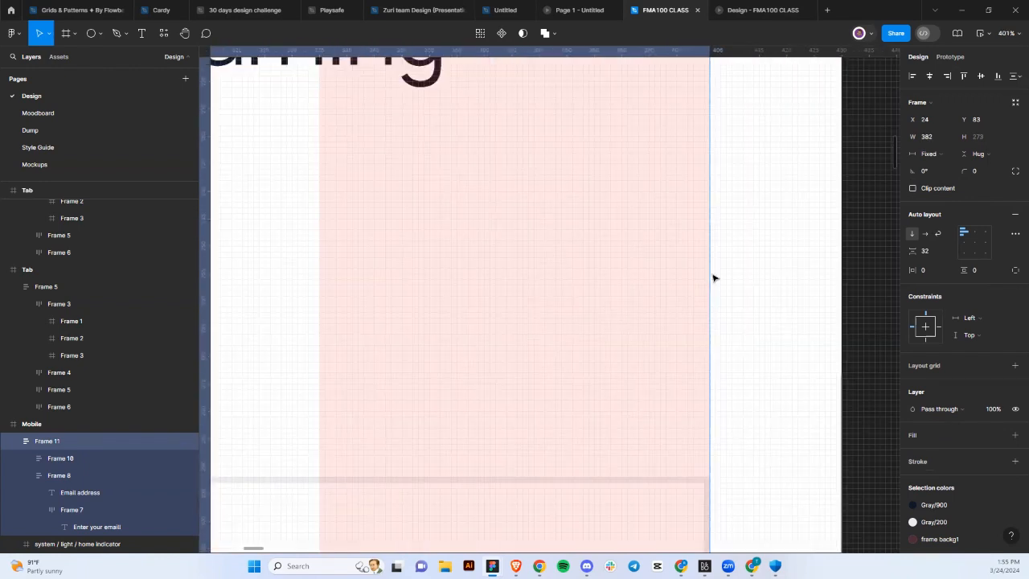
scroll(712, 275, "up", 3)
scroll(712, 275, "down", 3)
scroll(711, 274, "down", 8)
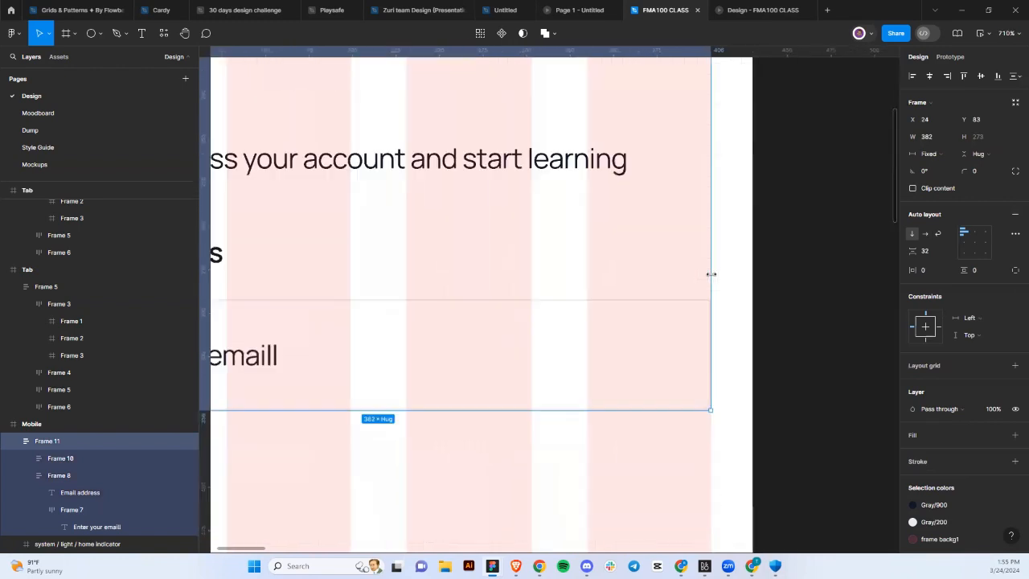
scroll(711, 274, "down", 8)
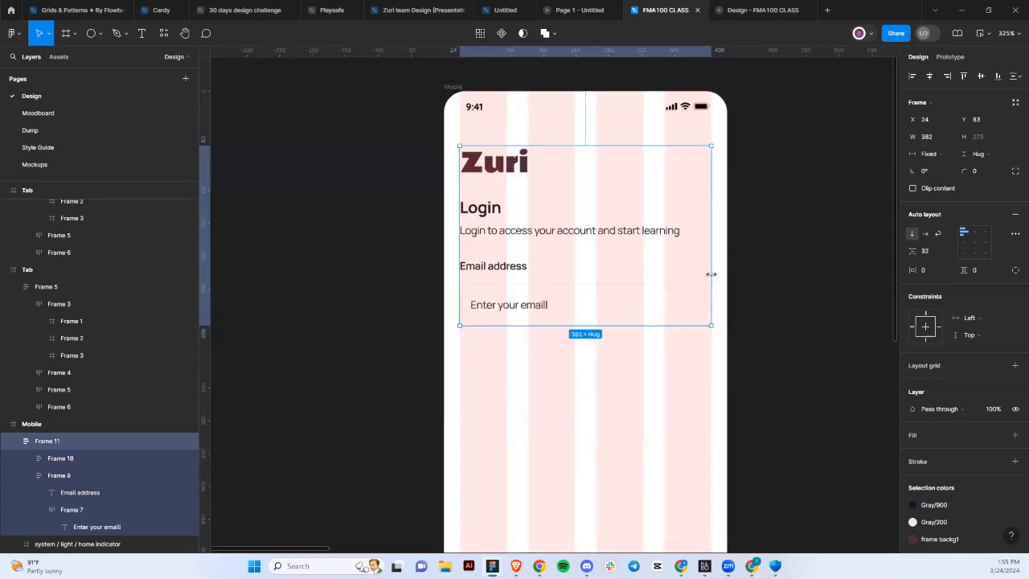
left_click(470, 103)
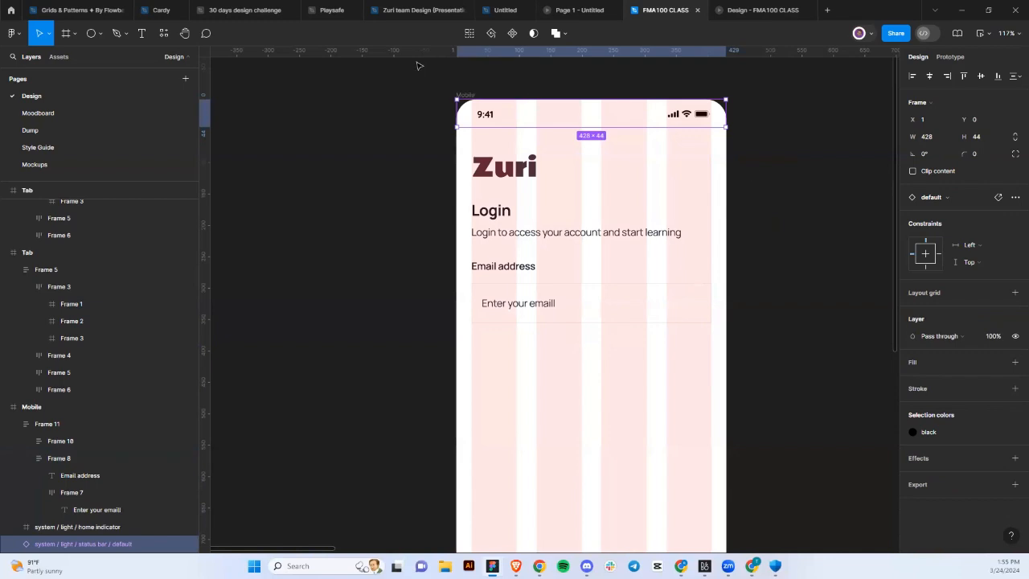
left_click(465, 95)
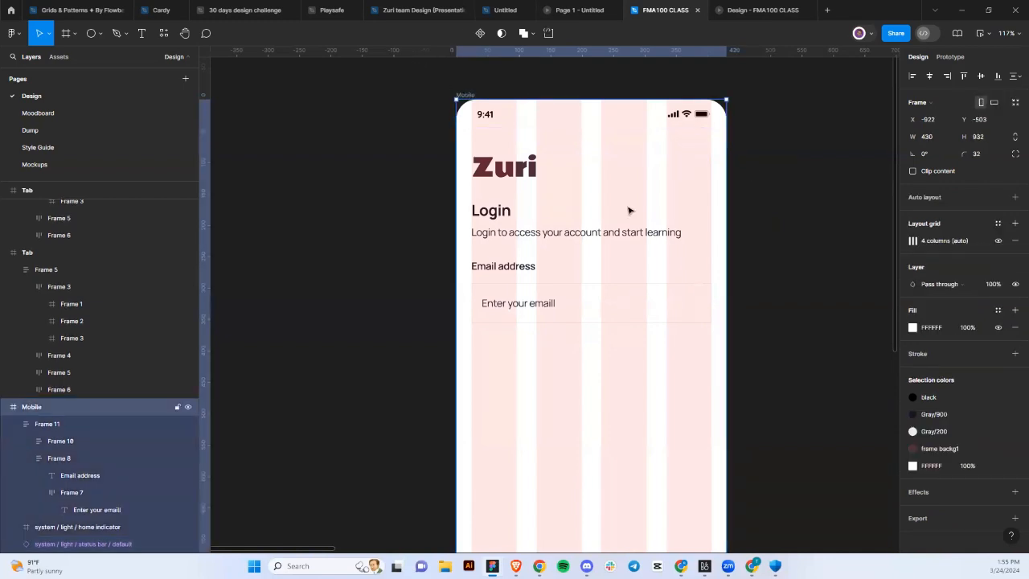
Hide the layout grid and colour the email placeholder text Gray/400.
left_click(998, 241)
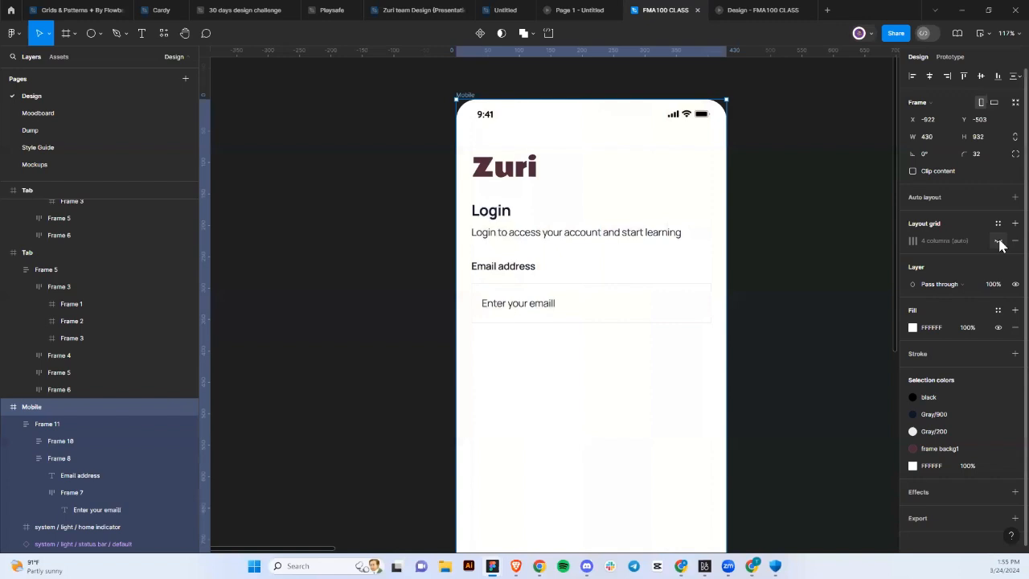
double_click(604, 303)
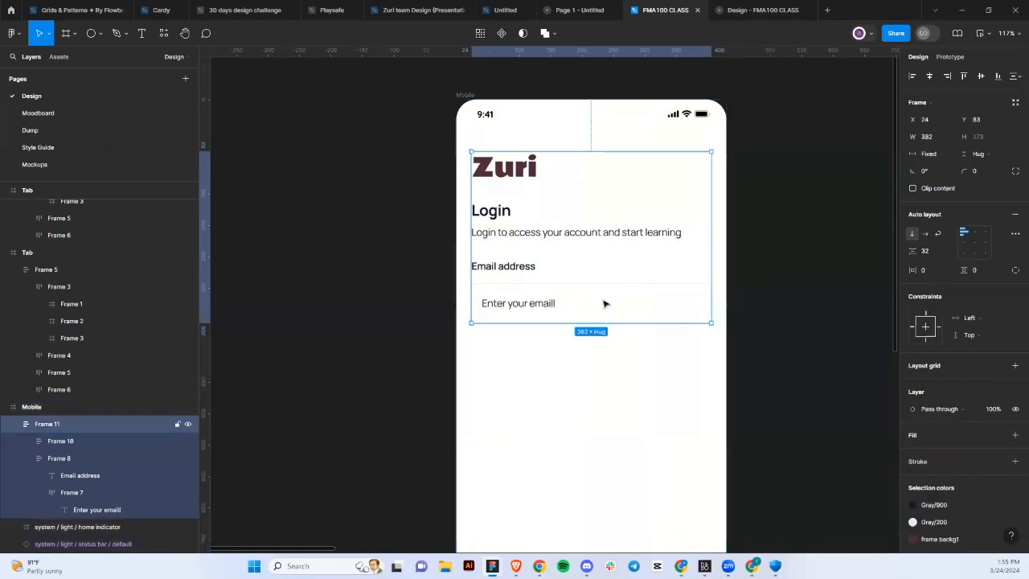
double_click(551, 311)
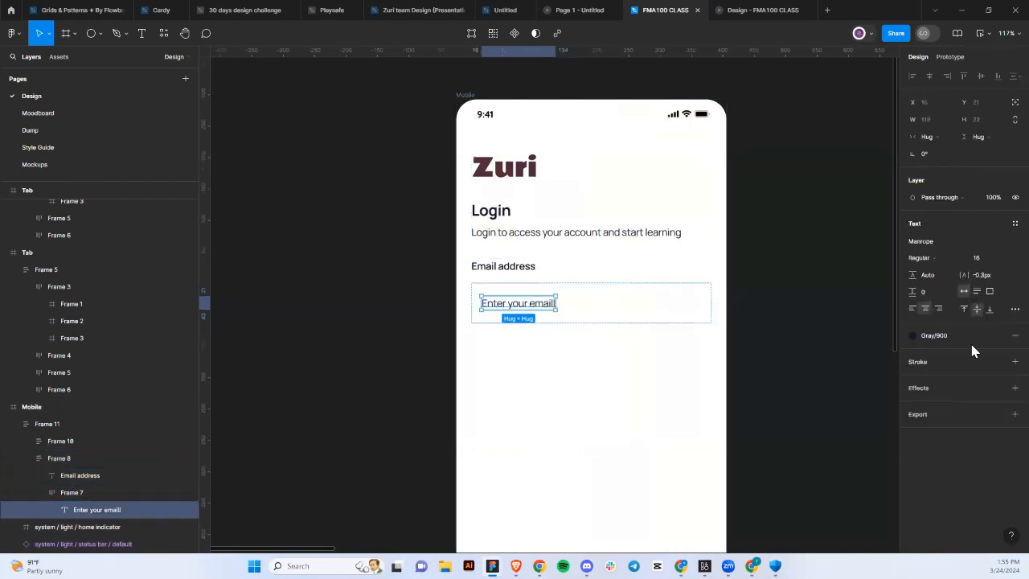
left_click(911, 336)
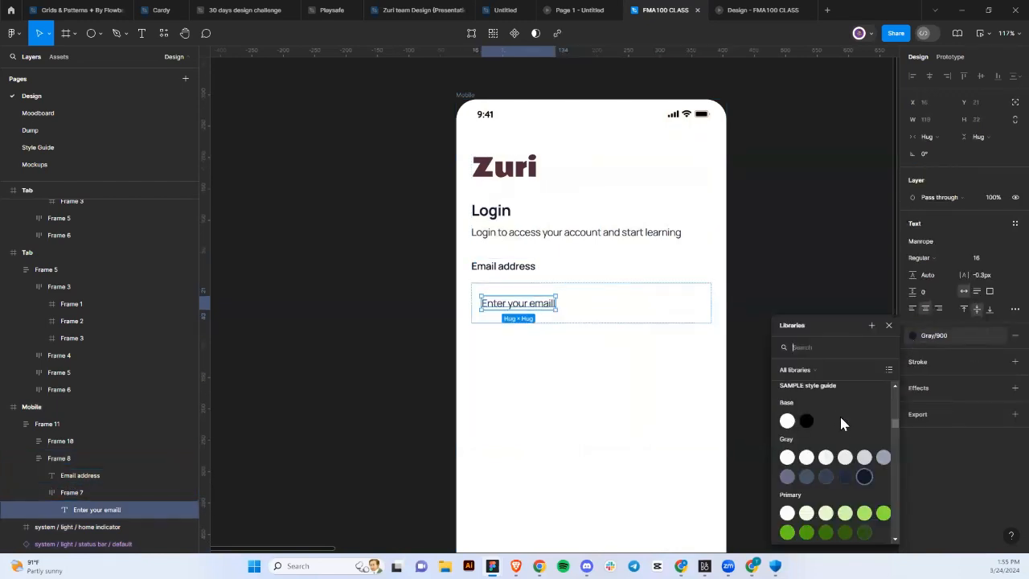
left_click(882, 458)
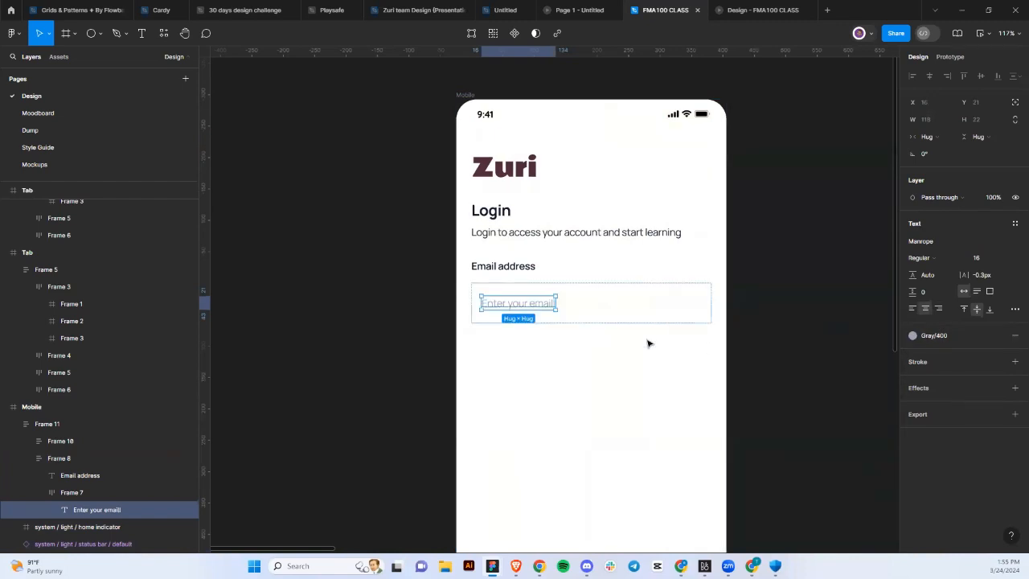
Duplicate the email field below it, labelled 'Password' with an 'Enter your Password' placeholder.
left_click(644, 370)
double_click(625, 313)
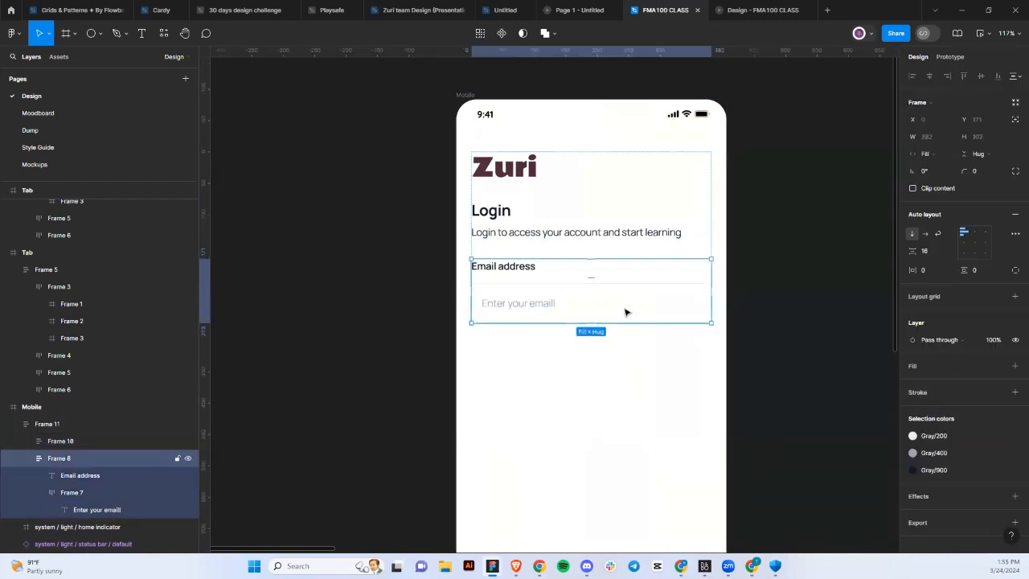
key("ctrl+d")
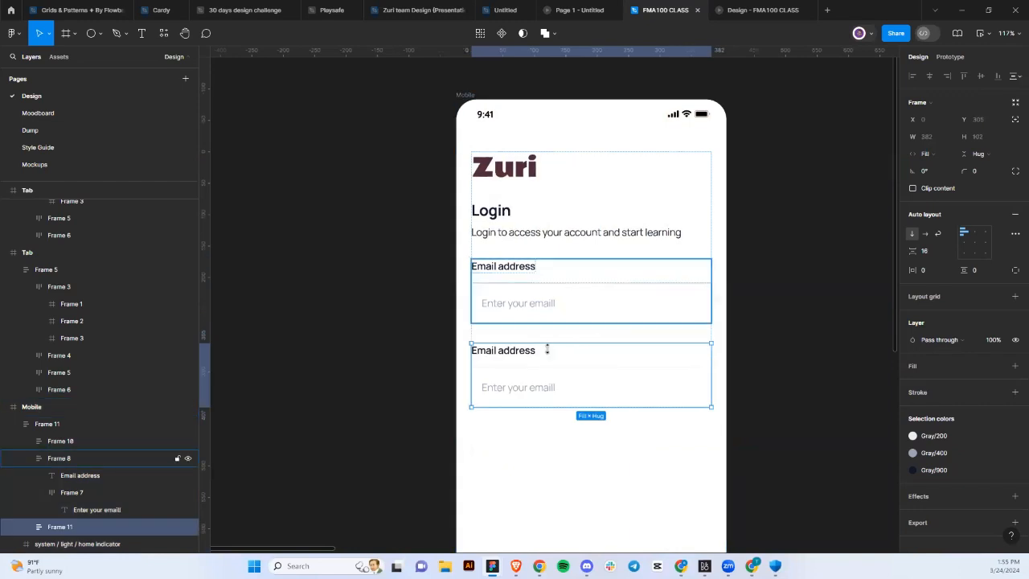
double_click(495, 354)
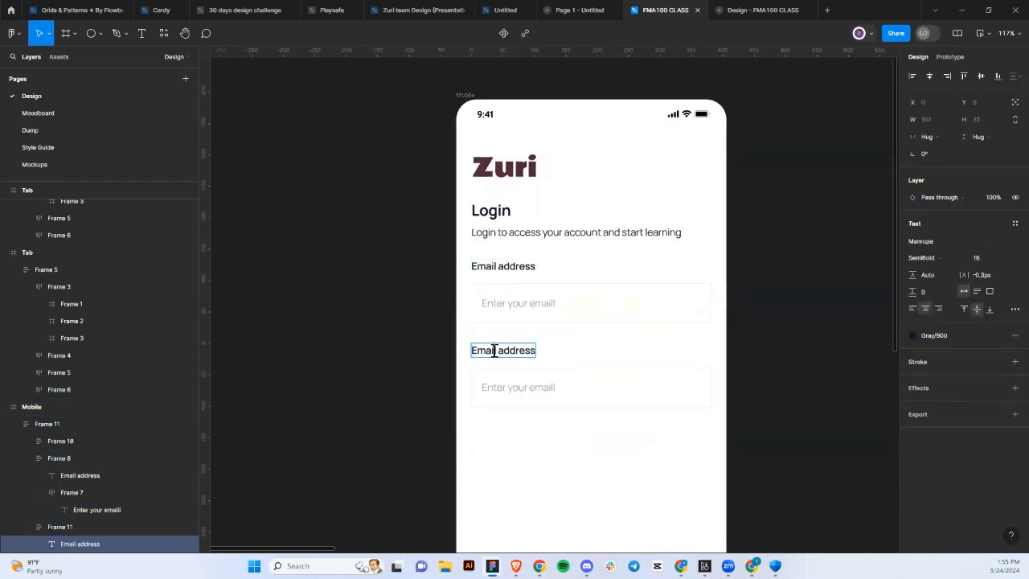
key("Return")
type("Pas")
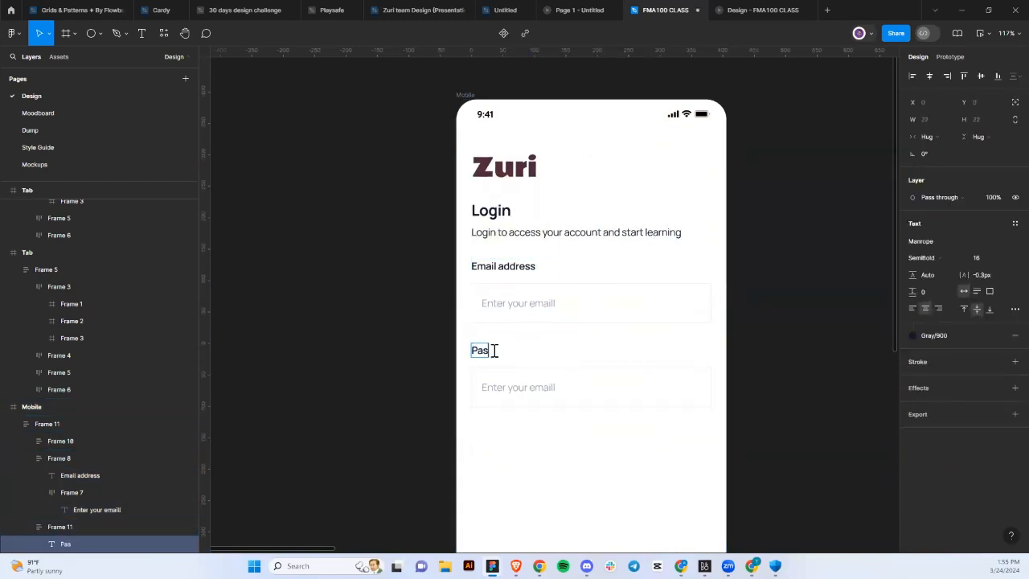
type("sword")
key("Escape")
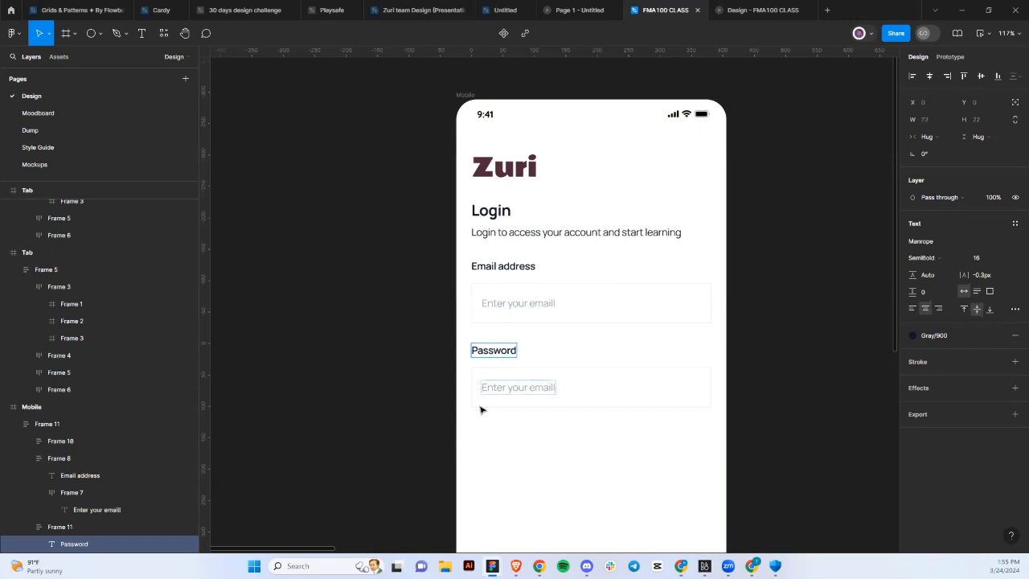
double_click(530, 388)
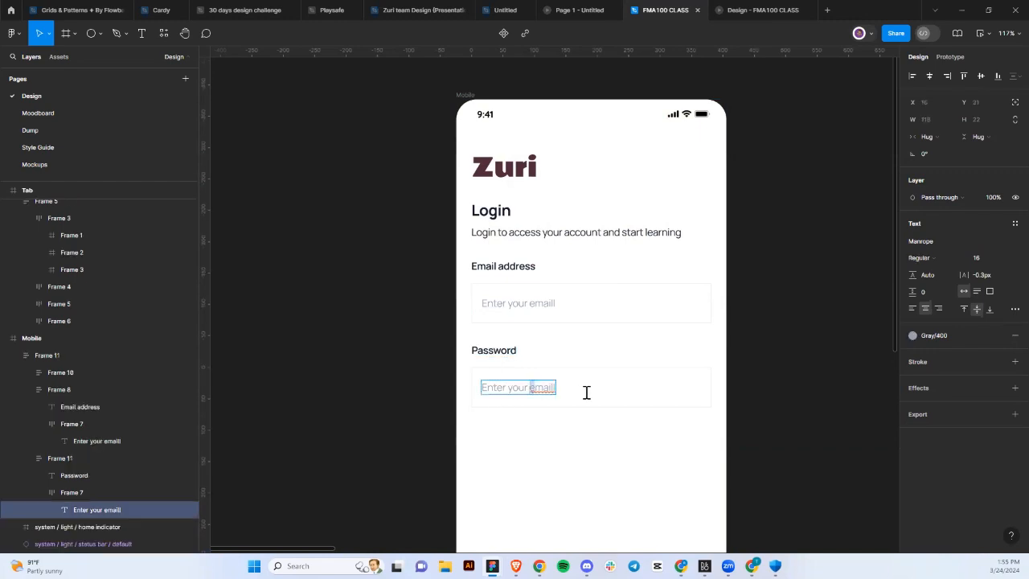
type("Password")
key("Escape")
key("Escape")
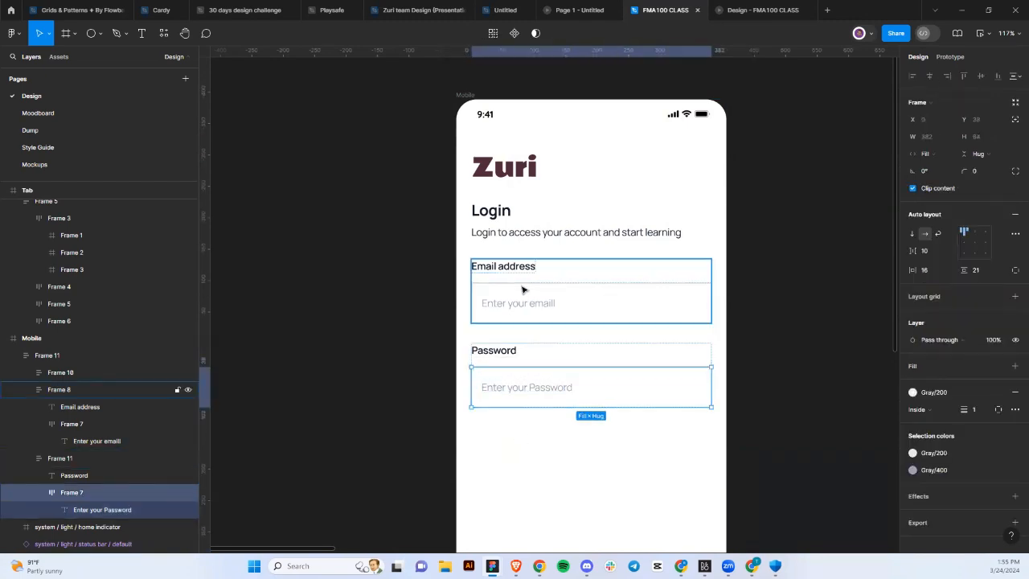
Place the eye-open icon inside the password field, spaced Auto to its right end.
left_click(164, 32)
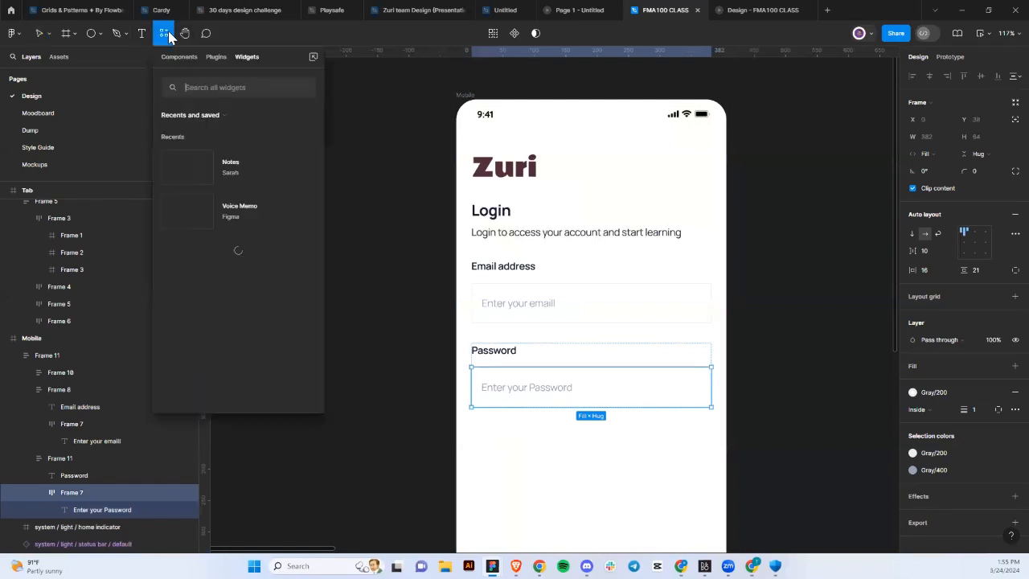
left_click(175, 61)
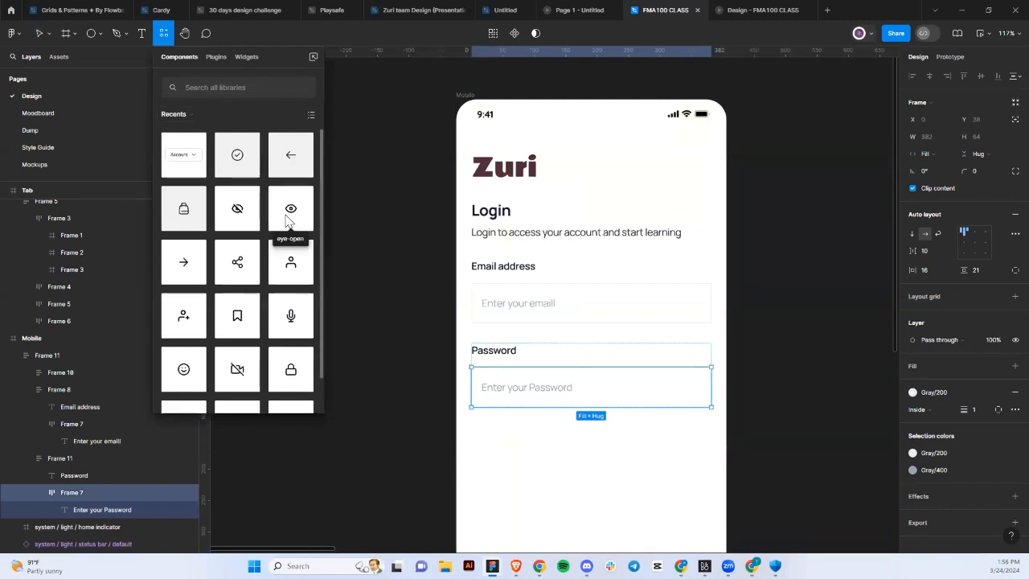
key("Escape")
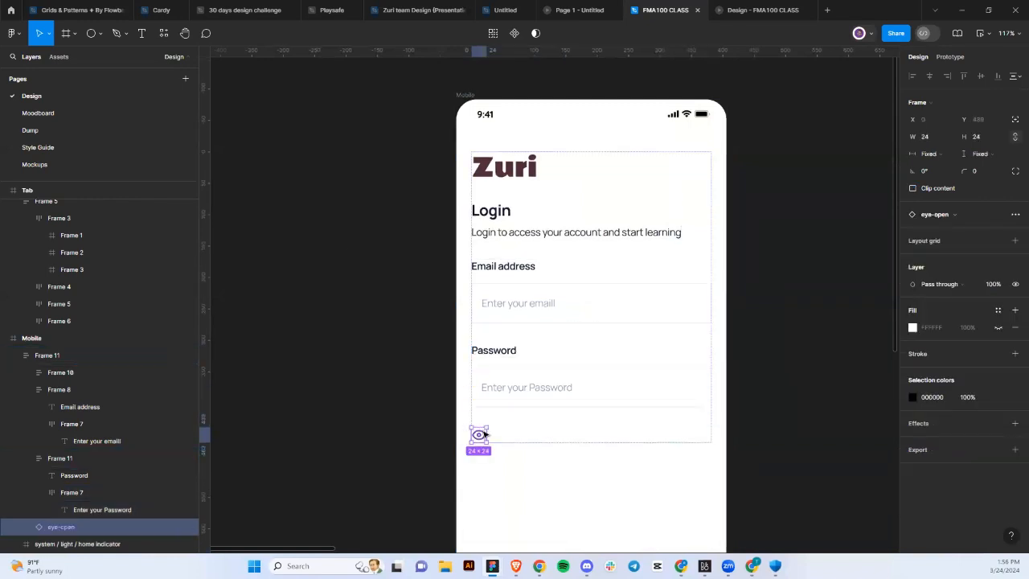
key("ctrl+x")
double_click(574, 401)
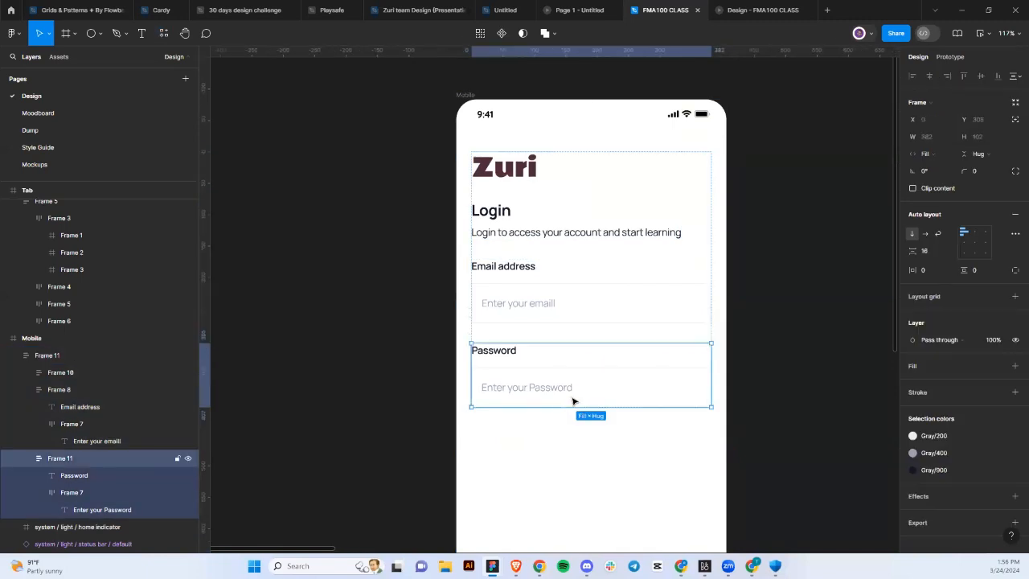
double_click(610, 394)
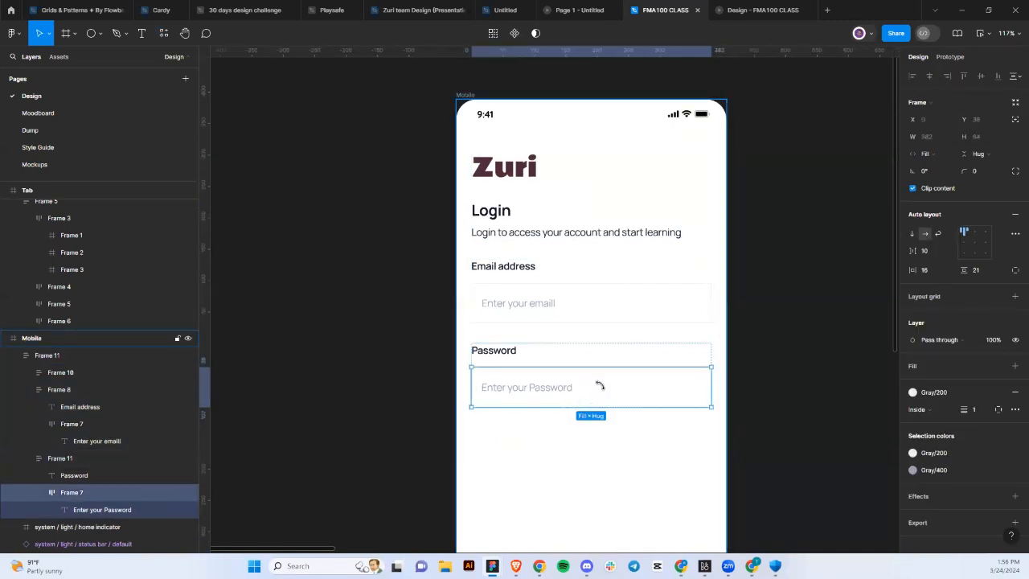
key("ctrl+v")
left_click(629, 402)
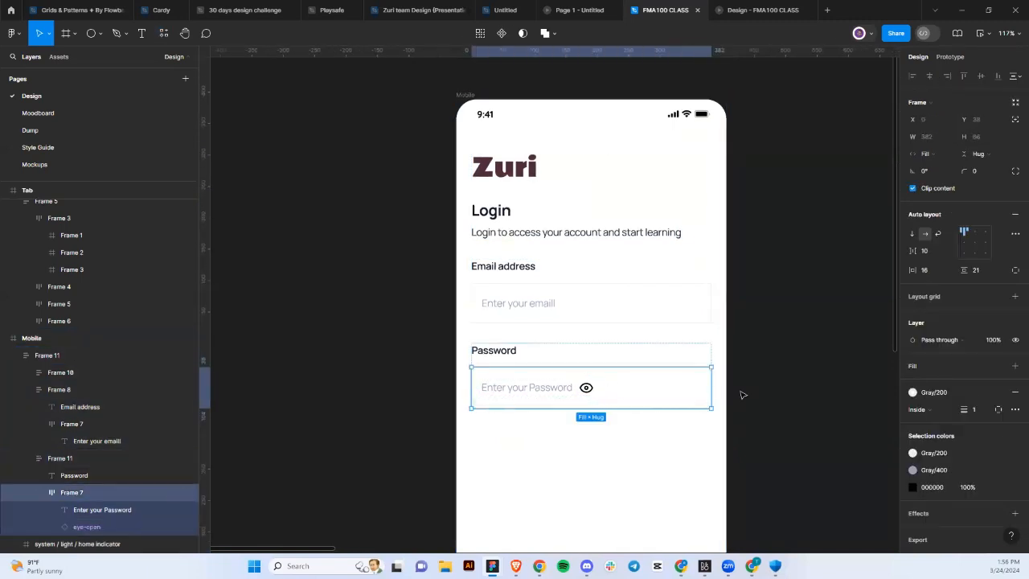
left_click(946, 249)
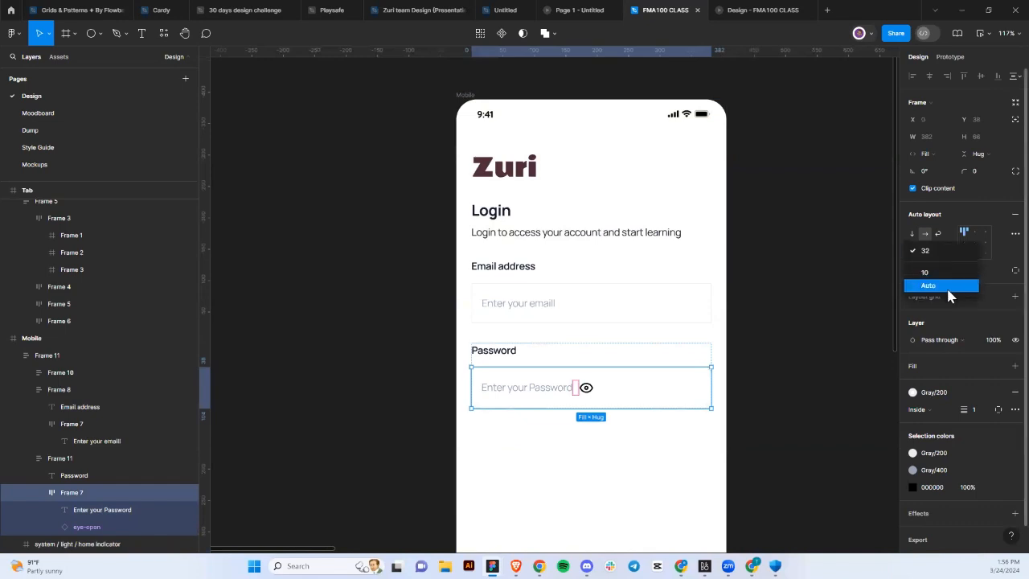
left_click(947, 291)
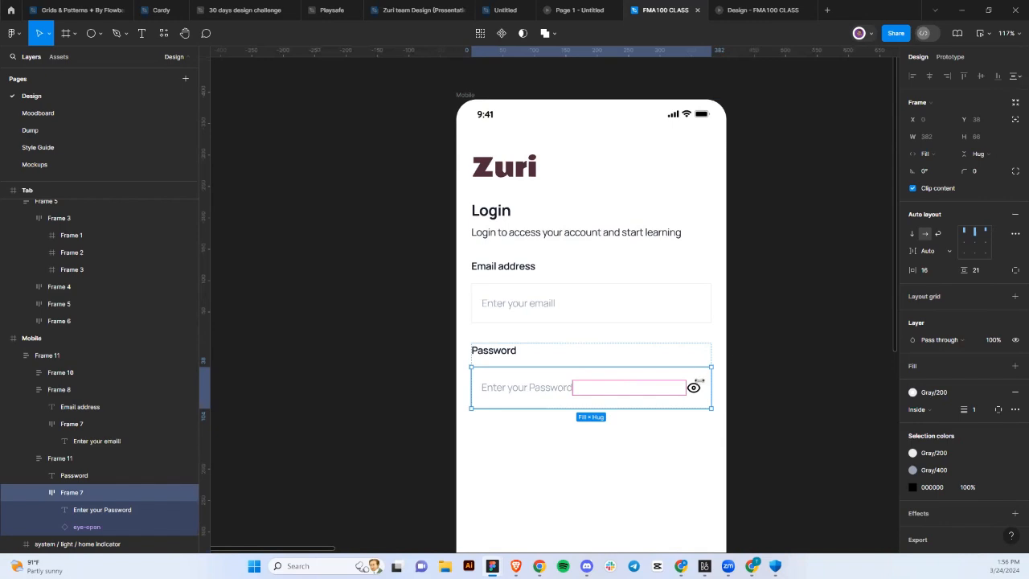
Colour the eye-open icon with the Gray/500 style.
left_click(695, 386)
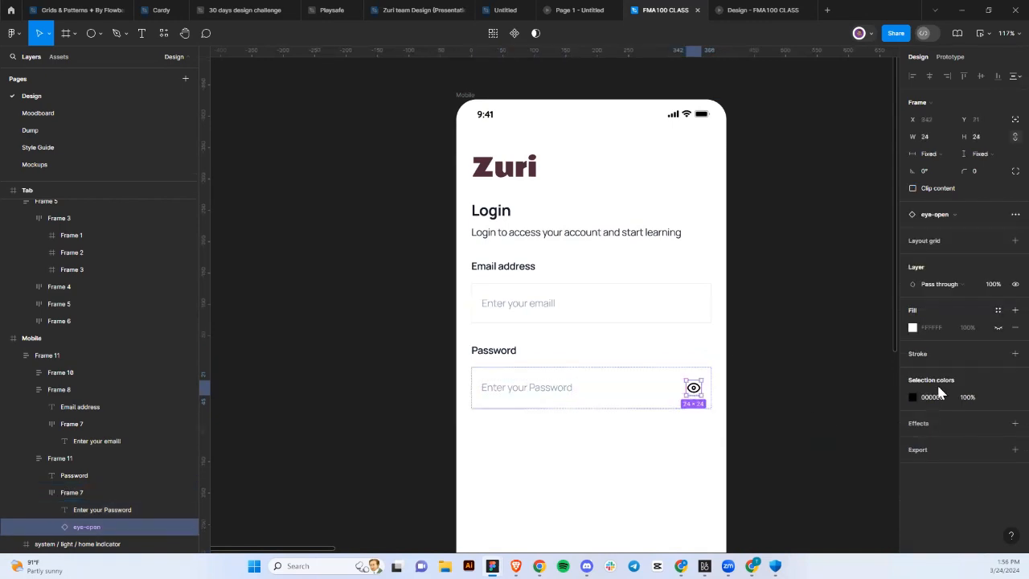
left_click(997, 397)
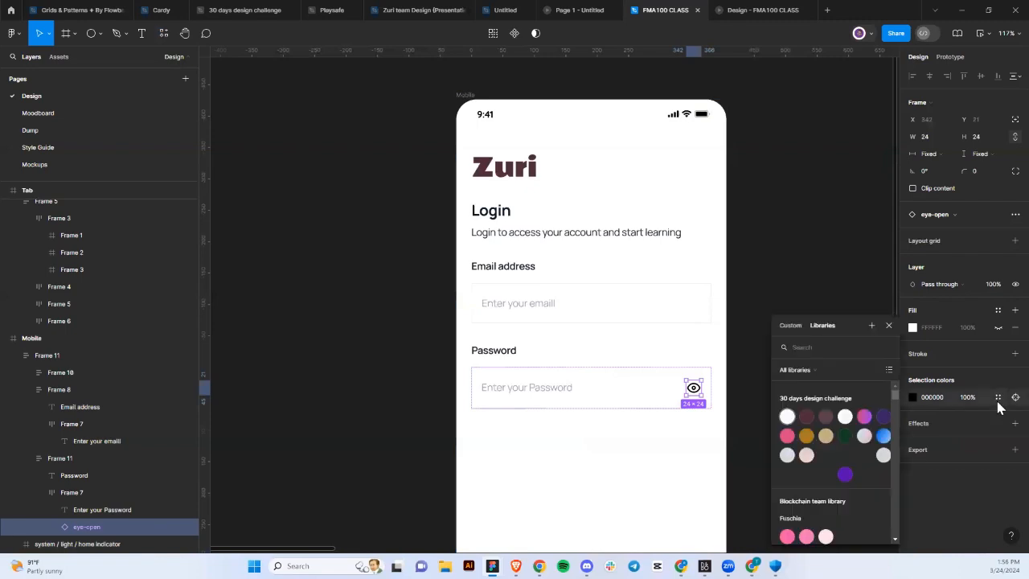
scroll(825, 500, "down", 10)
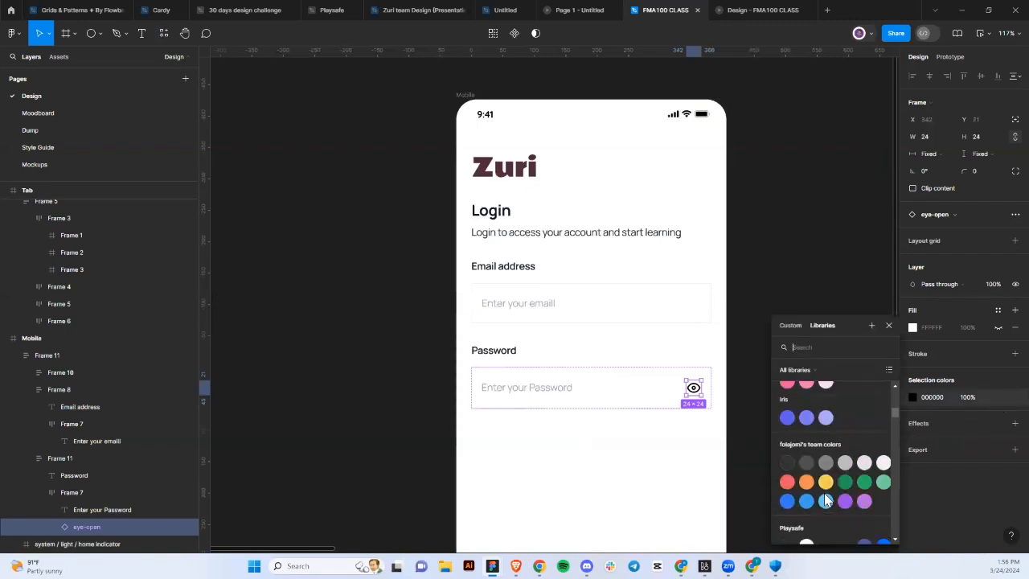
scroll(824, 497, "up", 2)
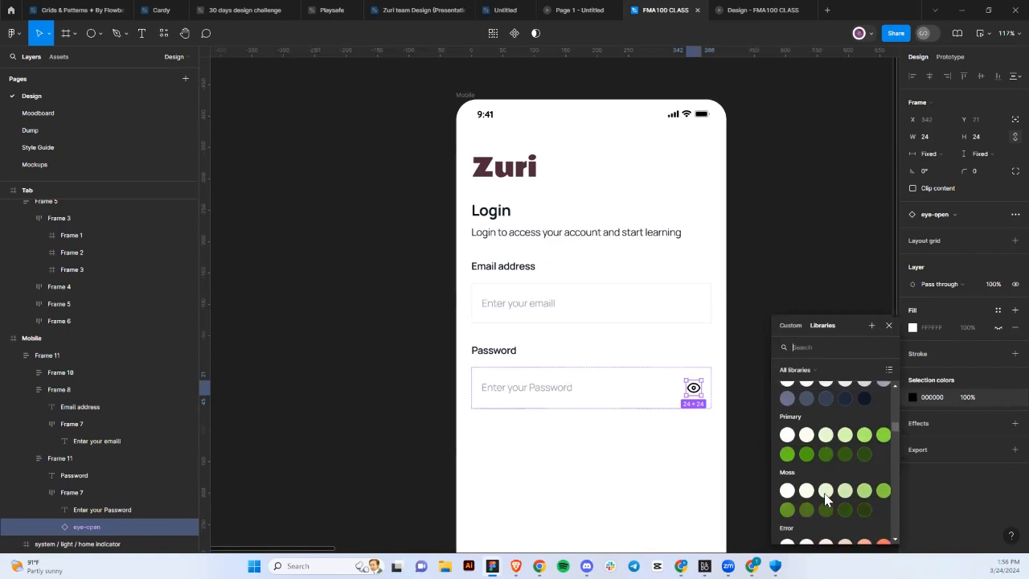
left_click(787, 470)
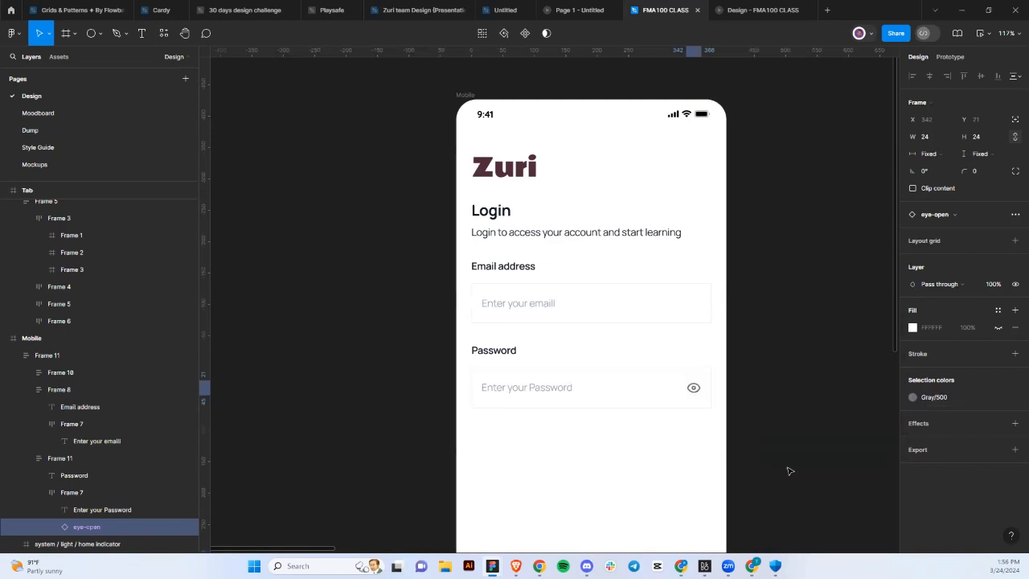
left_click(666, 423)
scroll(666, 423, "down", 5)
scroll(666, 423, "up", 3)
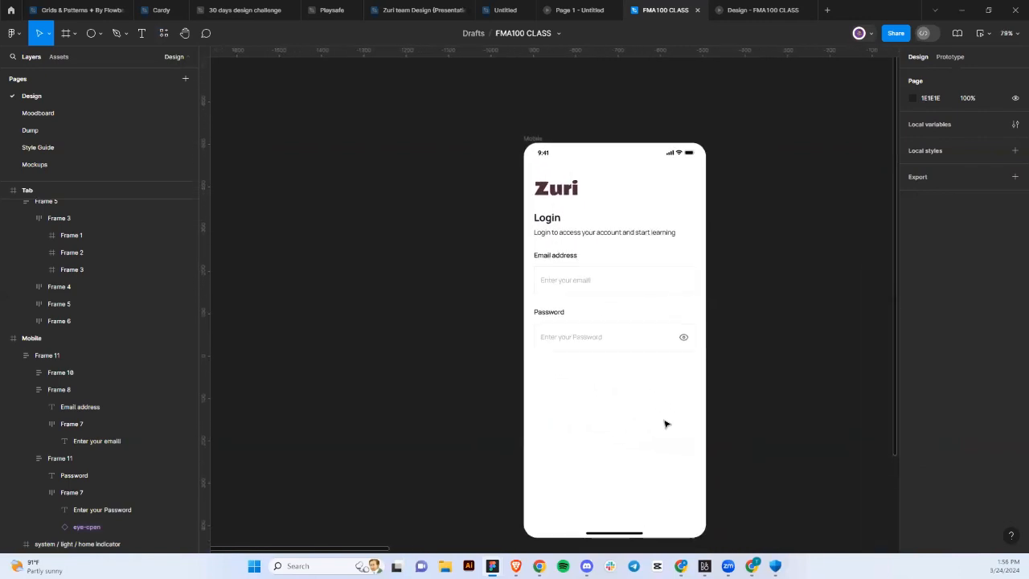
Duplicate the password field, move the copy lower on the screen, and delete its eye icon.
left_click(582, 337)
left_click(581, 338)
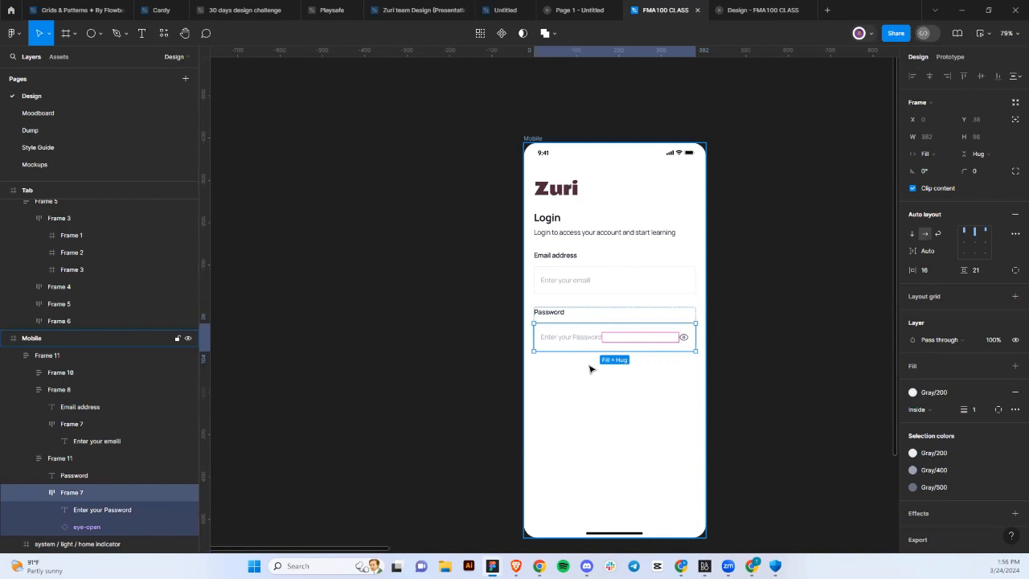
key("ctrl+d")
left_click_drag(598, 376, 685, 458)
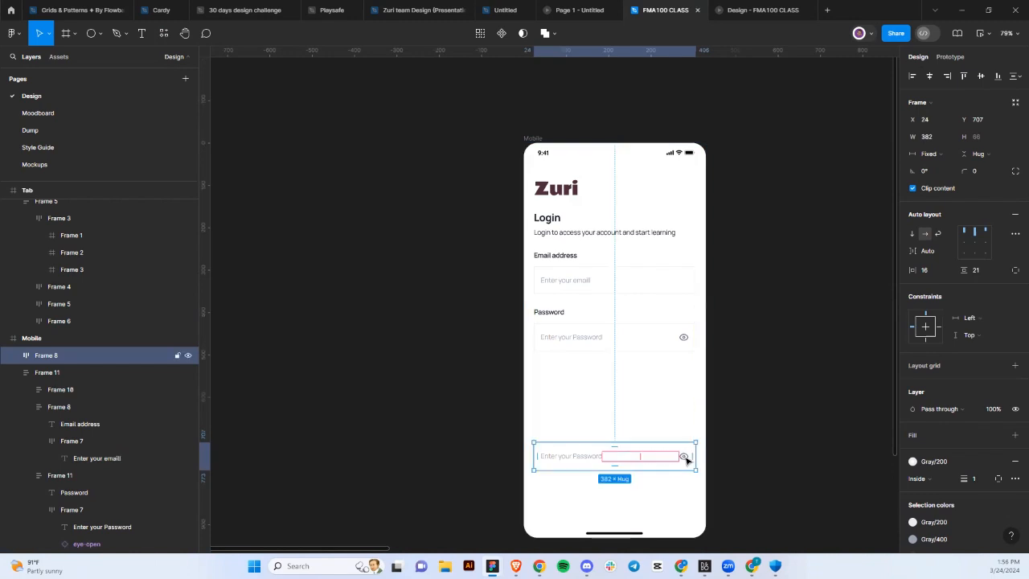
scroll(686, 458, "up", 1)
double_click(685, 458)
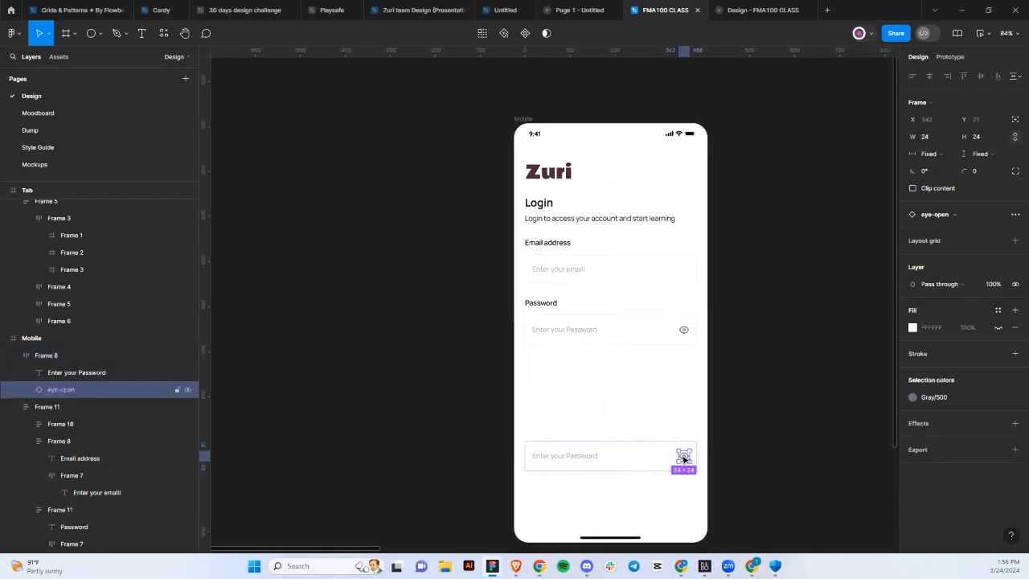
key("Delete")
Replace the copied field's text with 'Lgoin'.
left_click(611, 456)
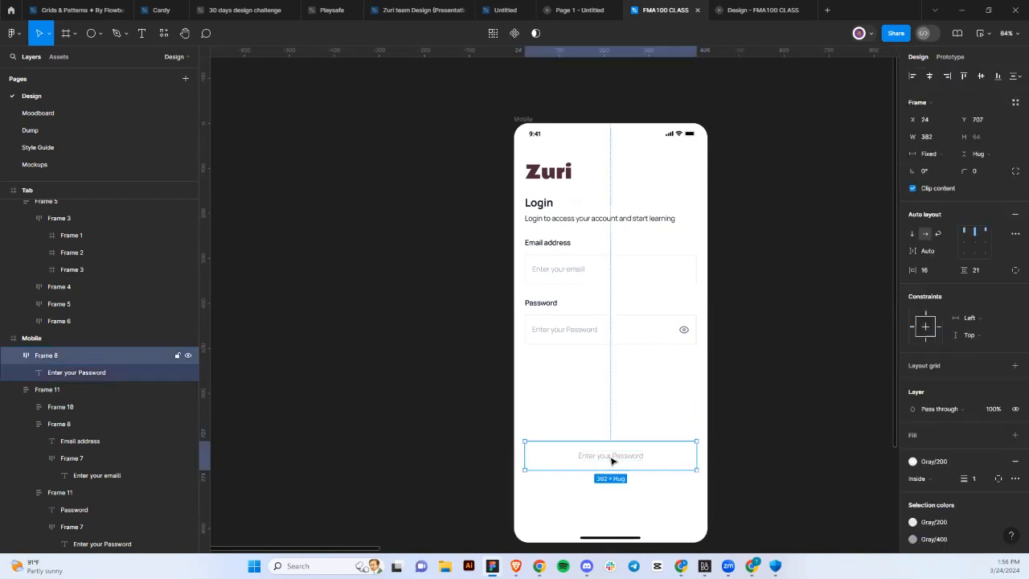
double_click(611, 457)
type("L")
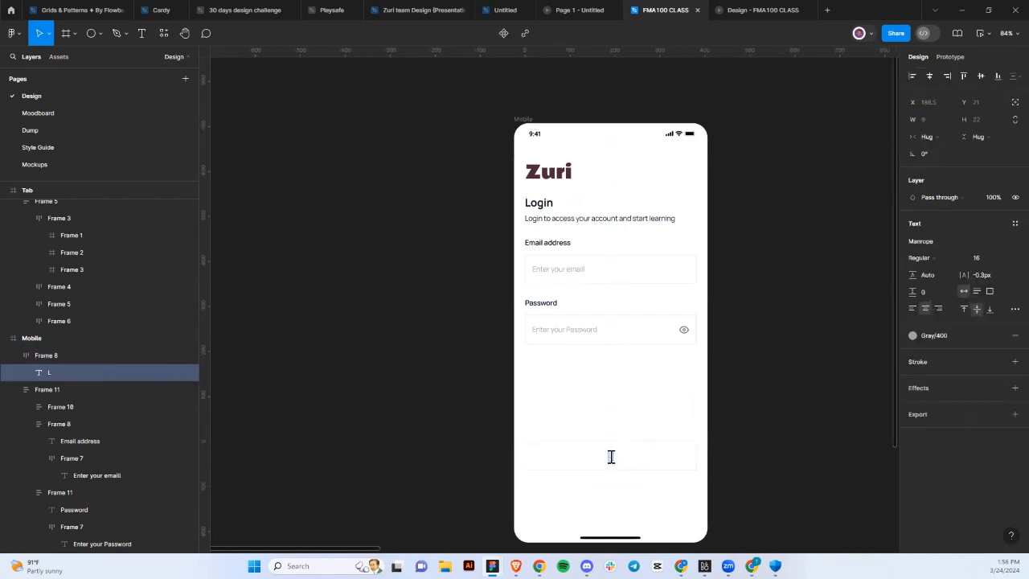
type("goin")
key("Escape")
key("Escape")
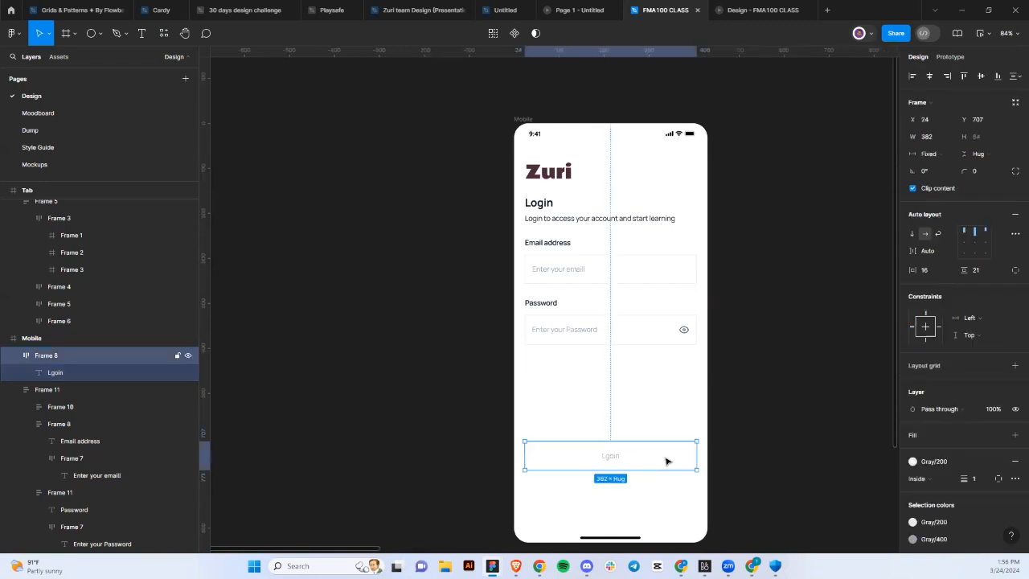
left_click(612, 456)
double_click(612, 455)
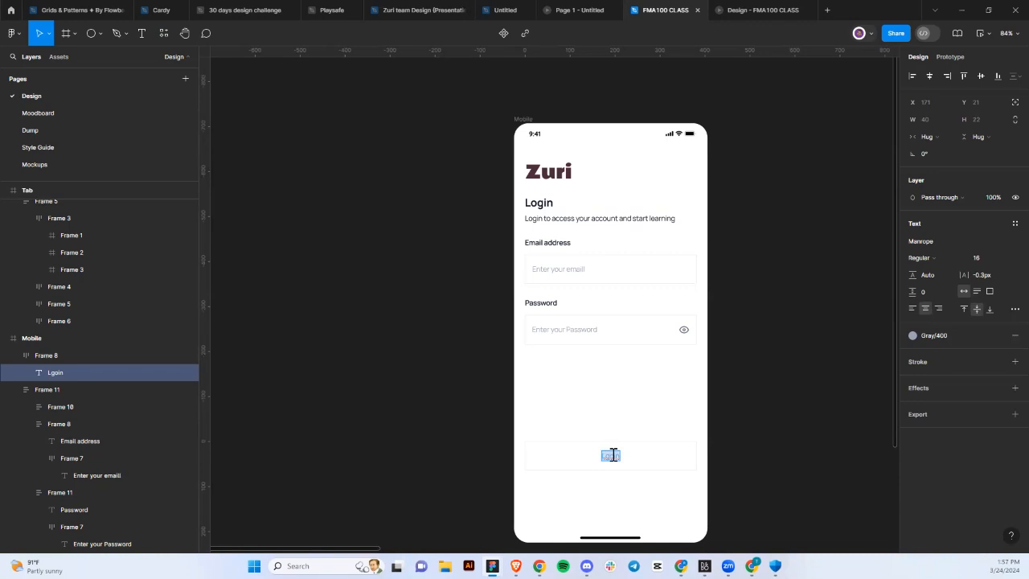
Retype the button text as 'Login' and keep the button's Primary purple/700 fill.
type("Login")
left_click(664, 457)
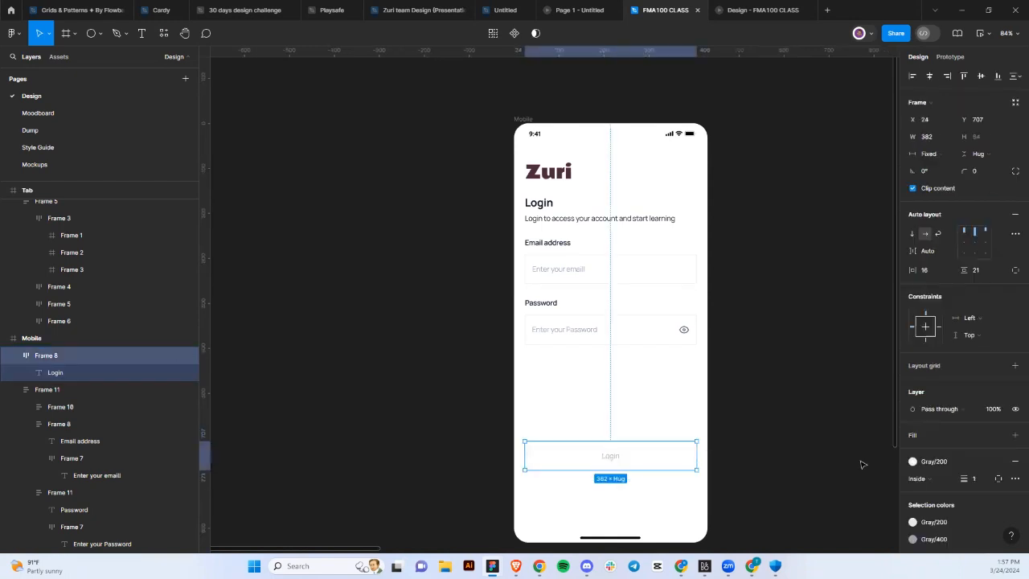
left_click(997, 434)
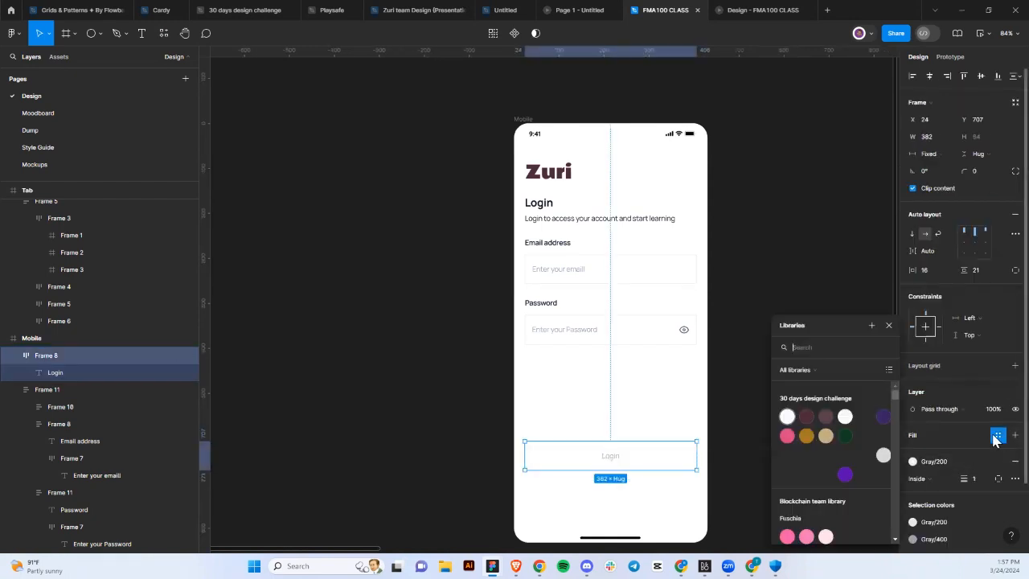
scroll(866, 476, "down", 10)
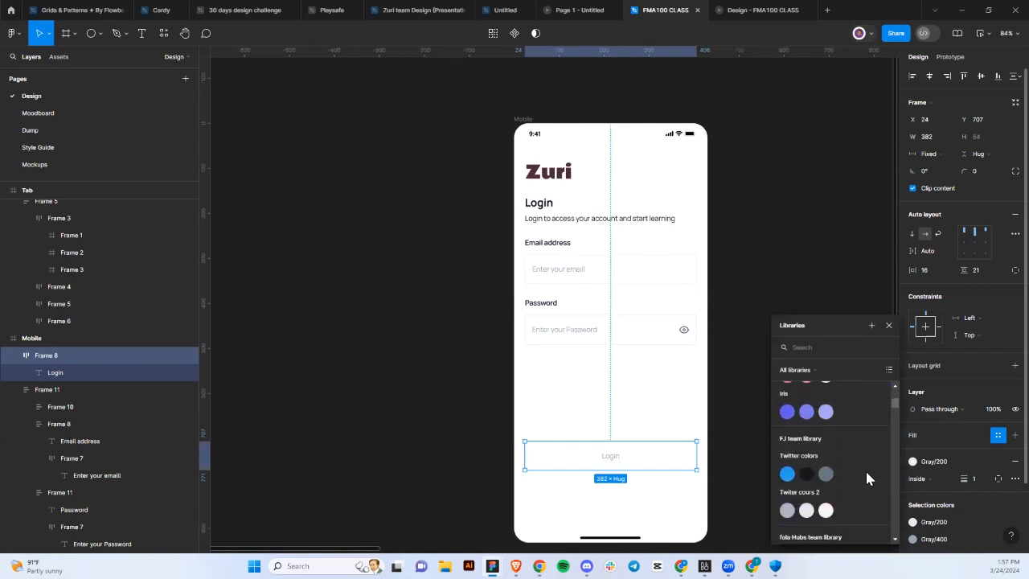
scroll(866, 479, "down", 8)
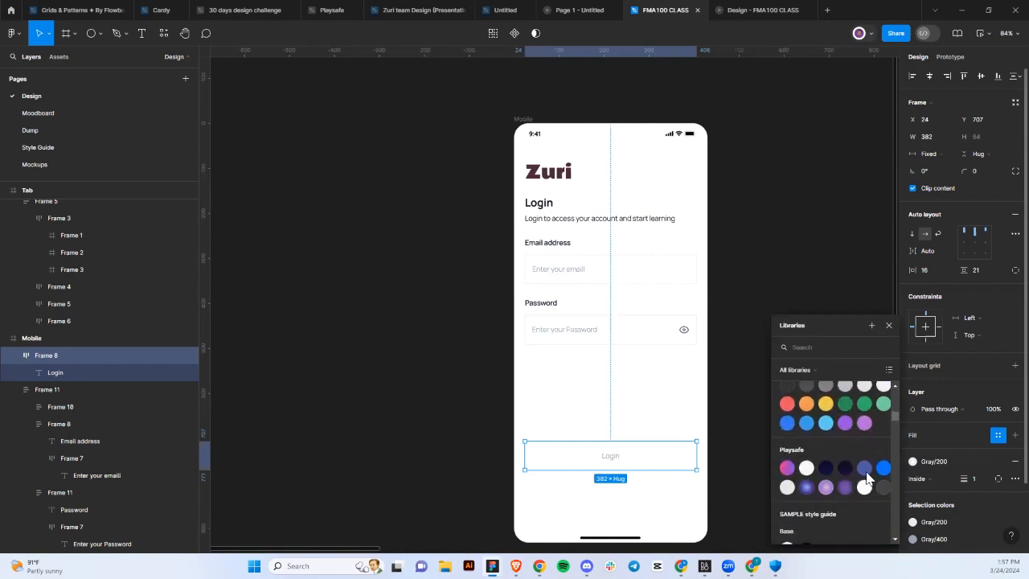
scroll(867, 478, "down", 8)
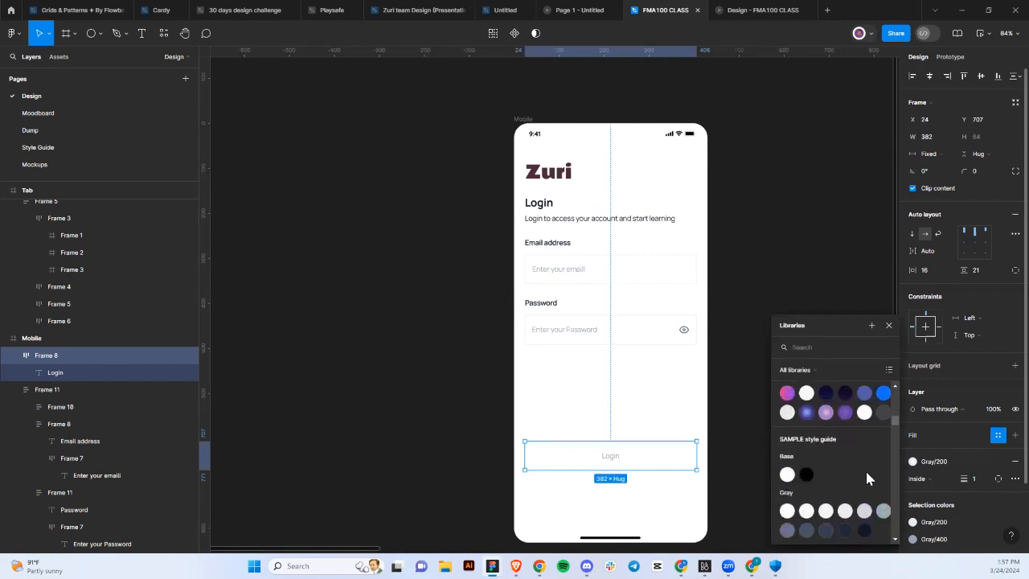
scroll(867, 478, "down", 8)
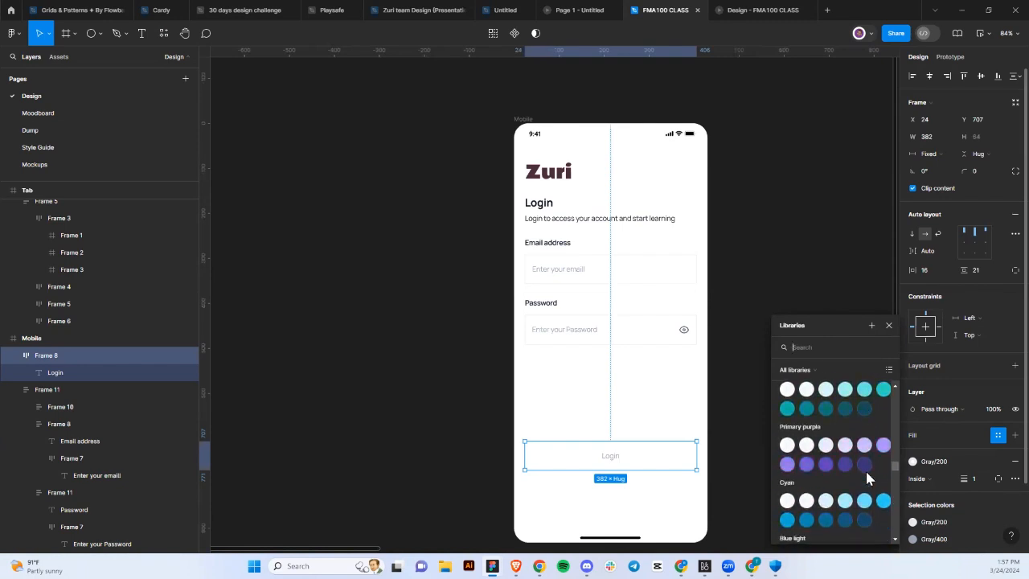
key("Escape")
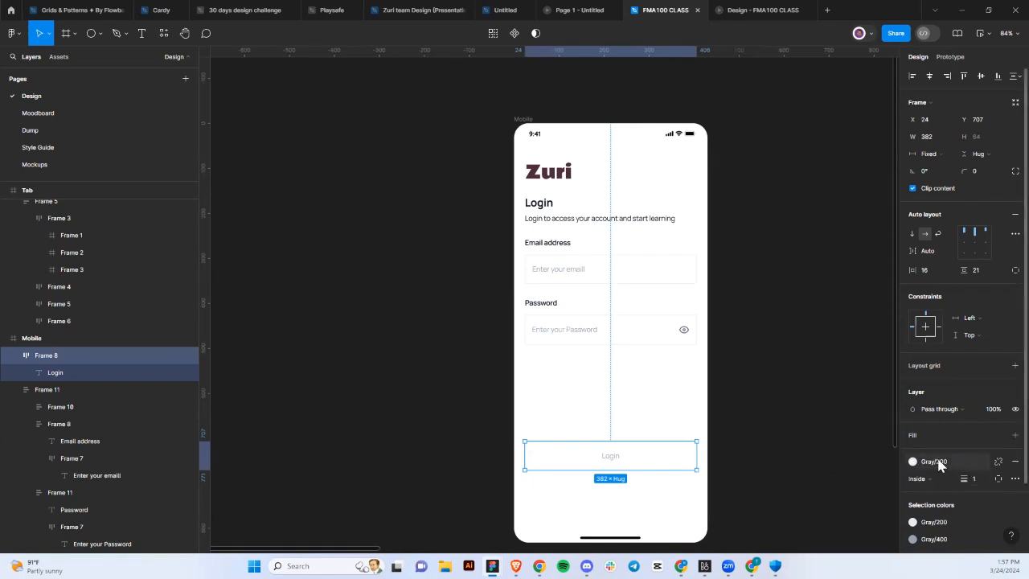
key("ctrl+z")
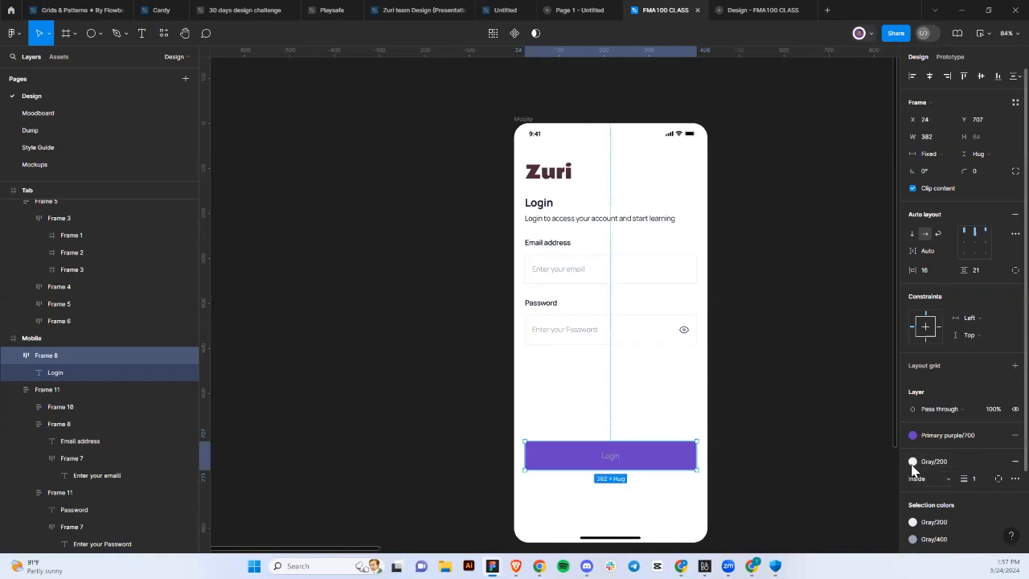
Remove the button's gray stroke and colour the Login label Gray/25.
left_click(913, 462)
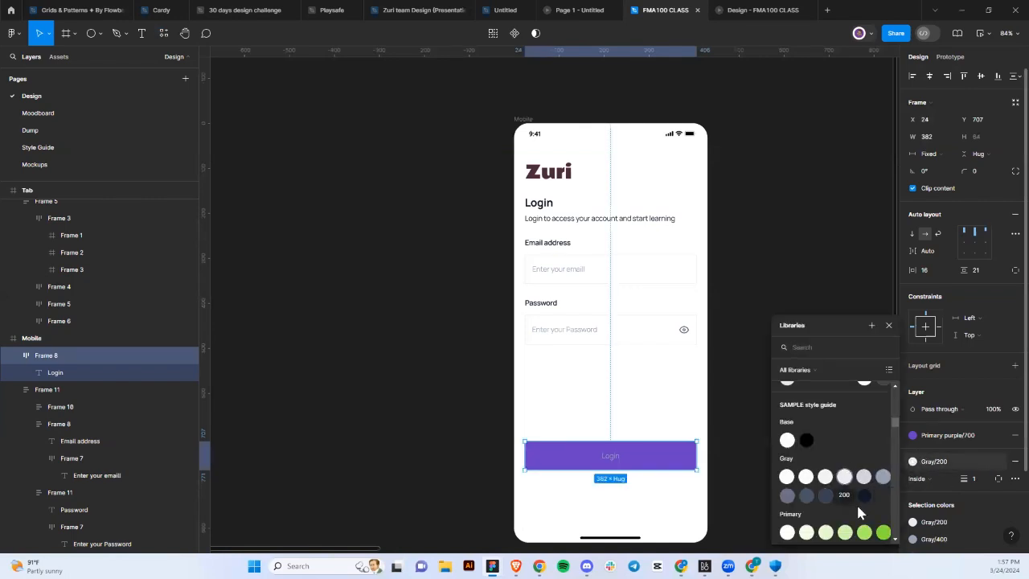
left_click(1014, 462)
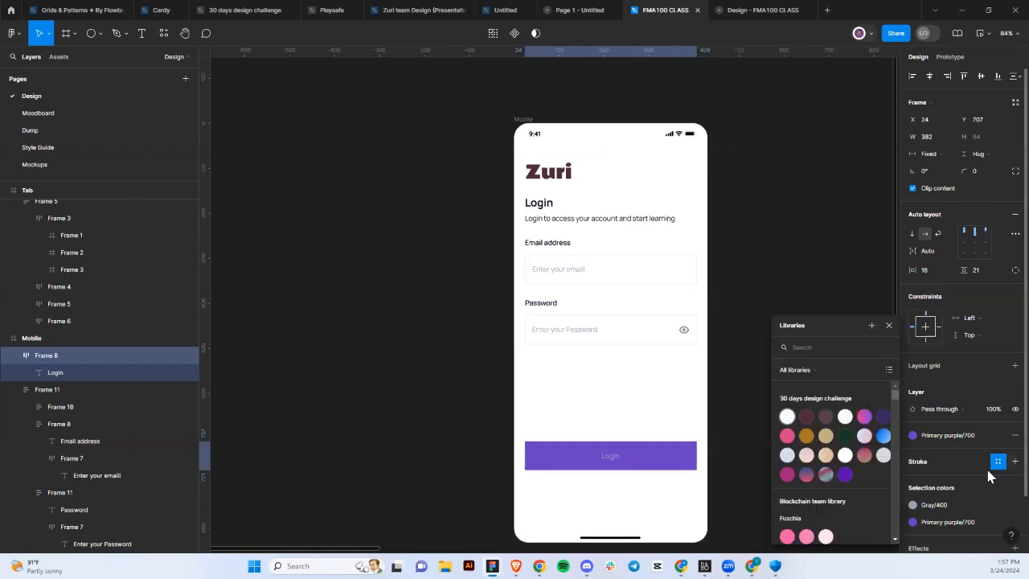
scroll(933, 454, "down", 1)
left_click(913, 442)
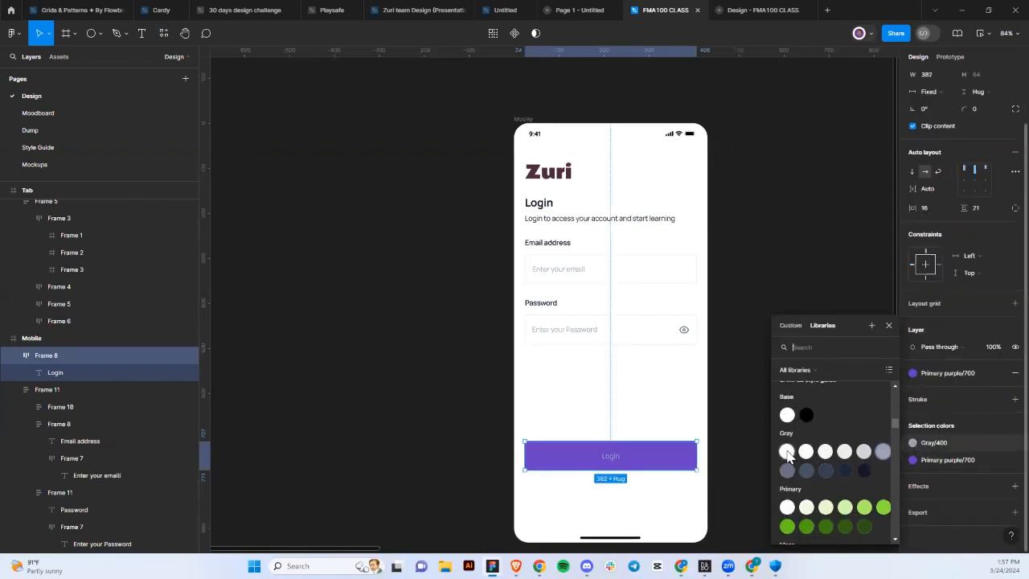
left_click(788, 455)
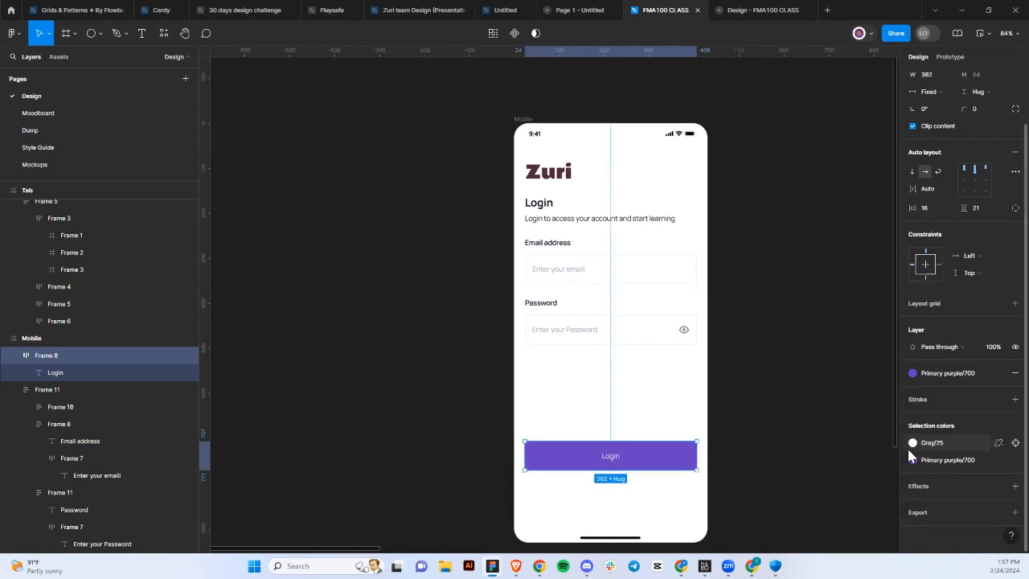
Set the Login label's font weight to SemiBold.
double_click(612, 463)
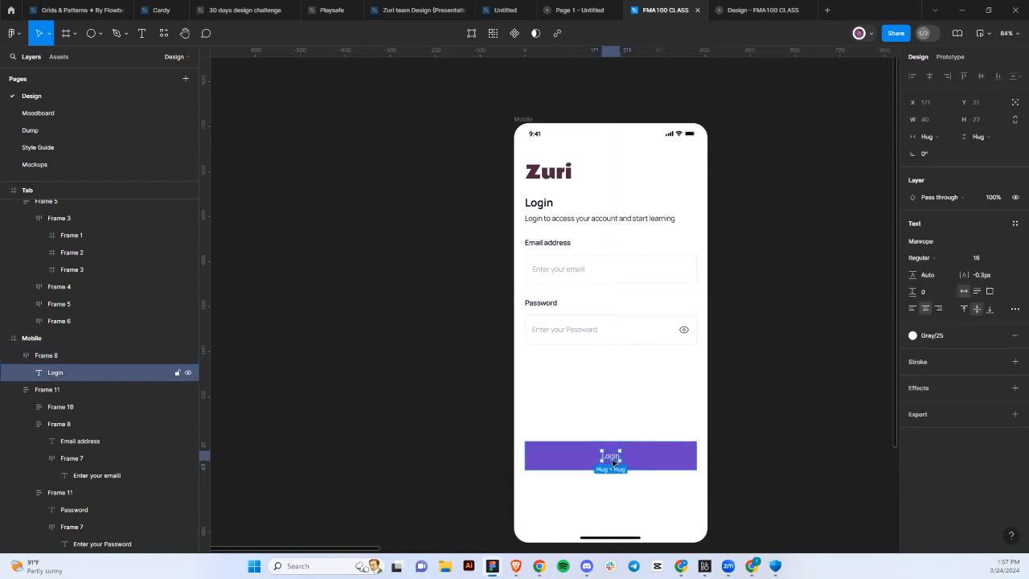
left_click(936, 258)
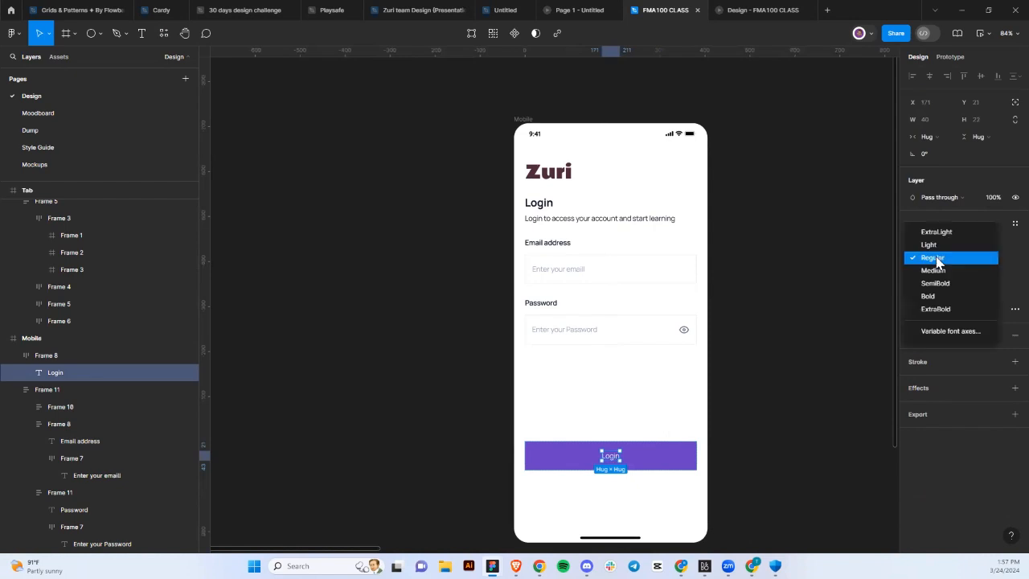
left_click(939, 272)
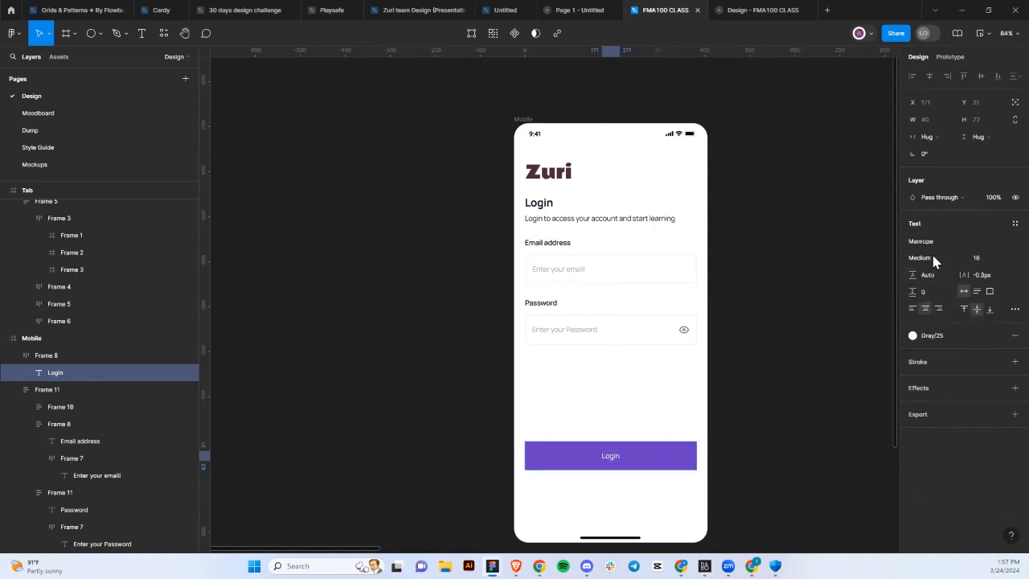
left_click(935, 259)
left_click(934, 272)
Give the Login button a corner radius of 8.
left_click(672, 465)
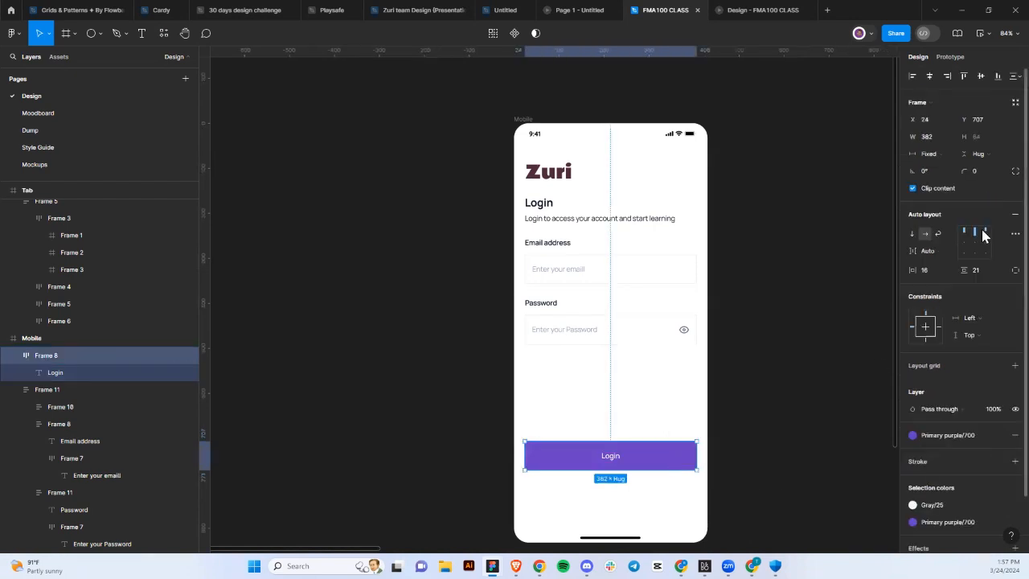
left_click(982, 175)
type("32")
key("Return")
left_click(981, 175)
type("8")
key("Return")
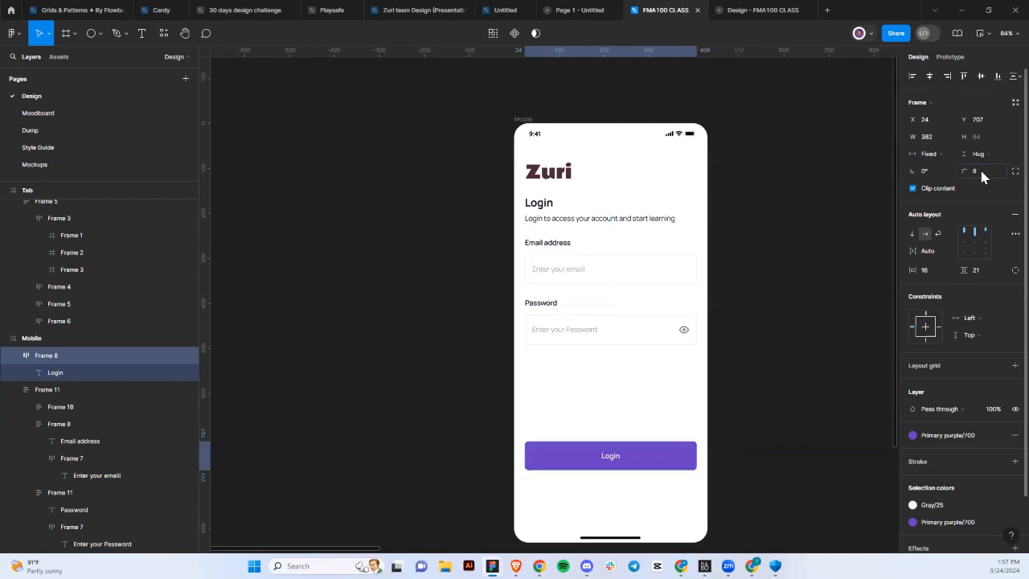
left_click(981, 175)
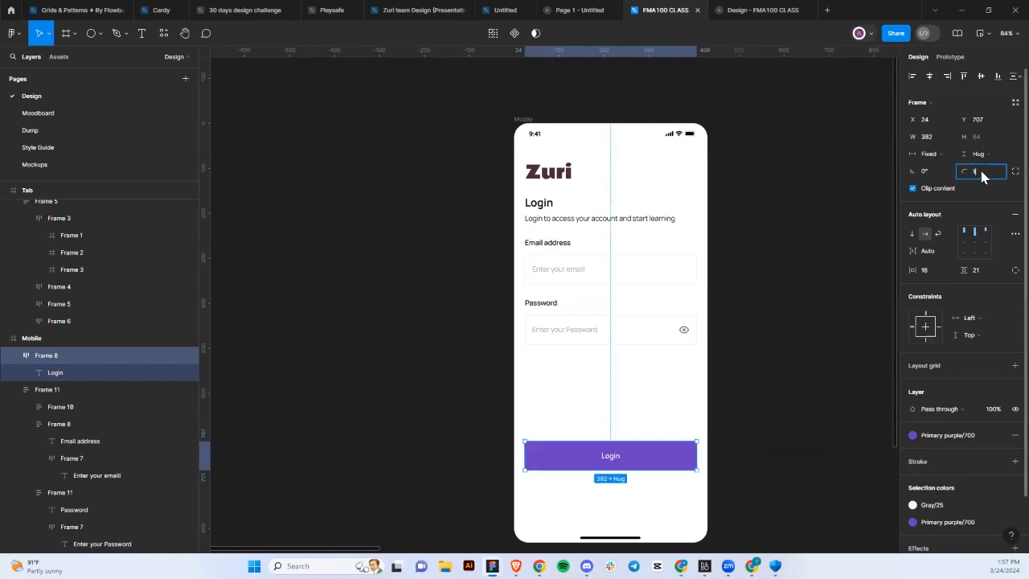
type("16")
key("Return")
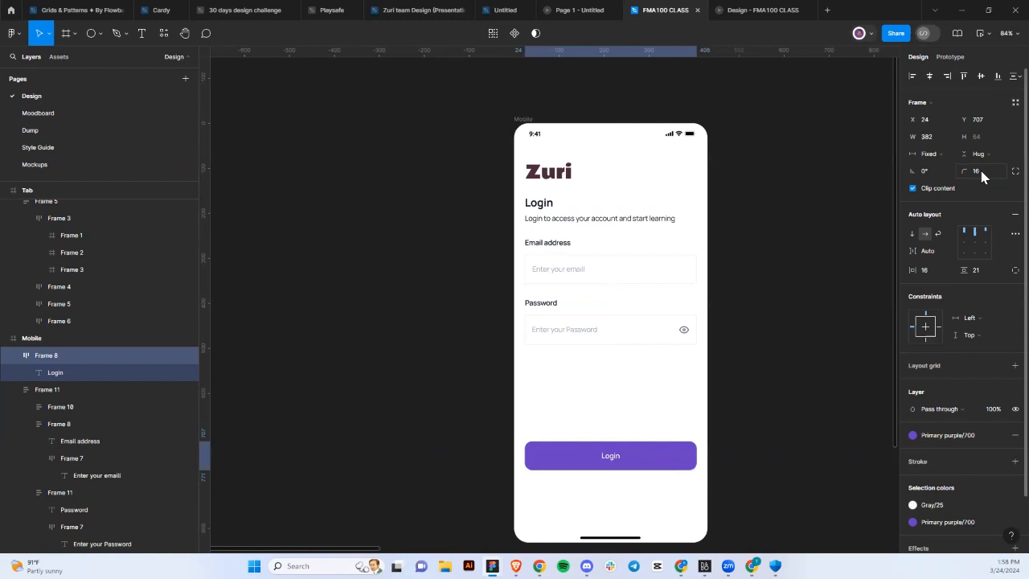
left_click(981, 175)
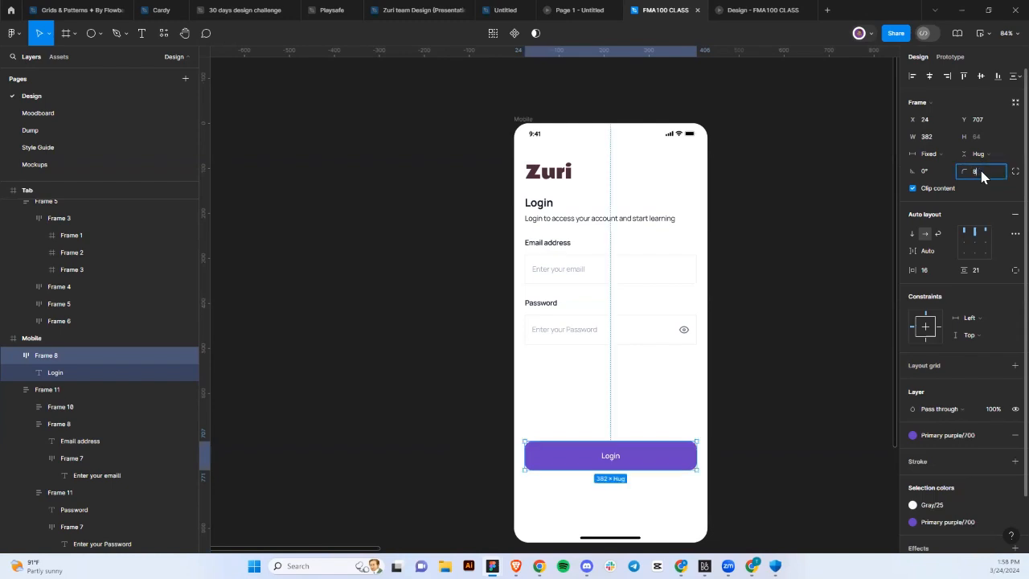
key("Return")
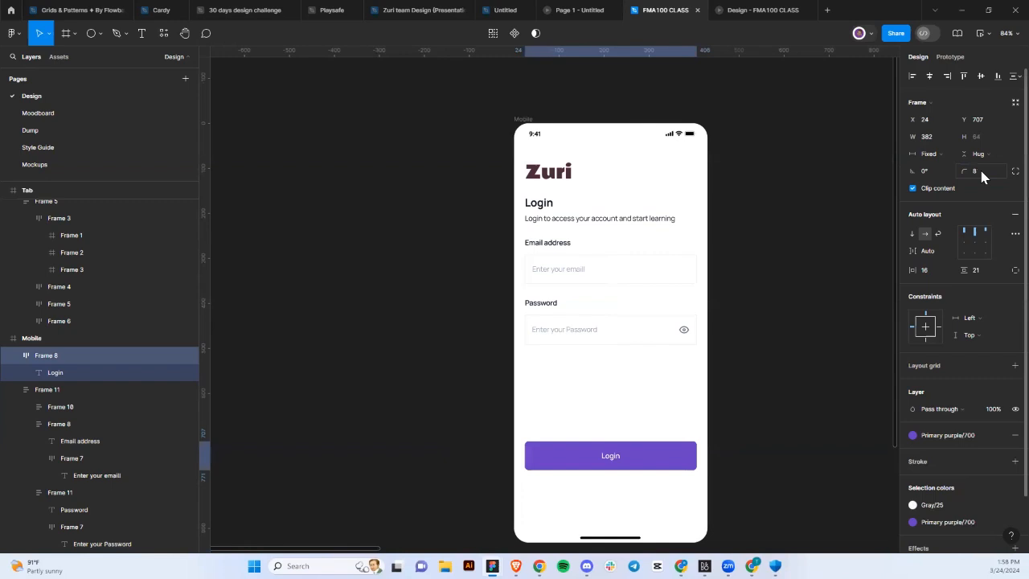
Change the Login label's font size from 16 to 18.
left_click(617, 458)
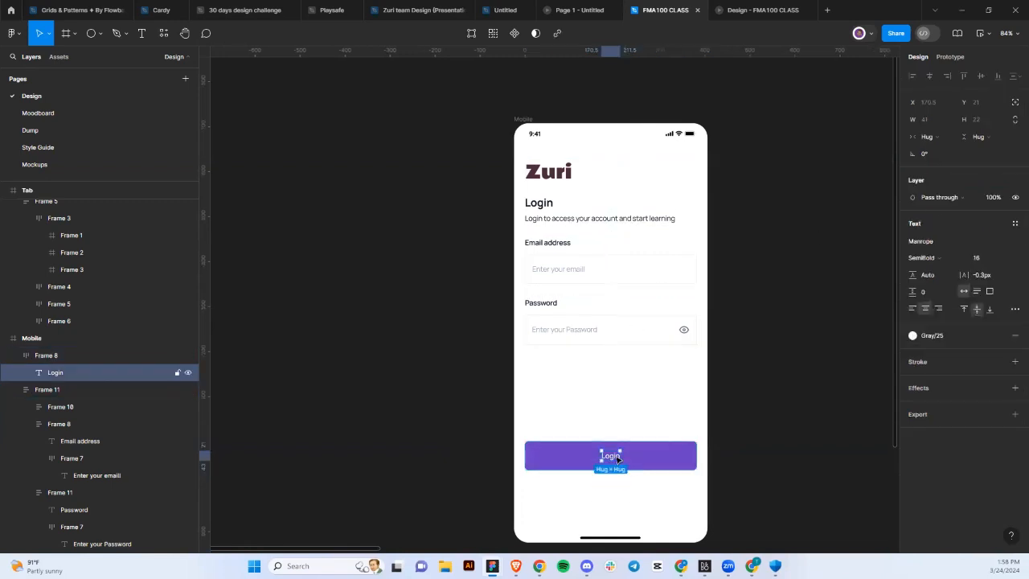
left_click(991, 258)
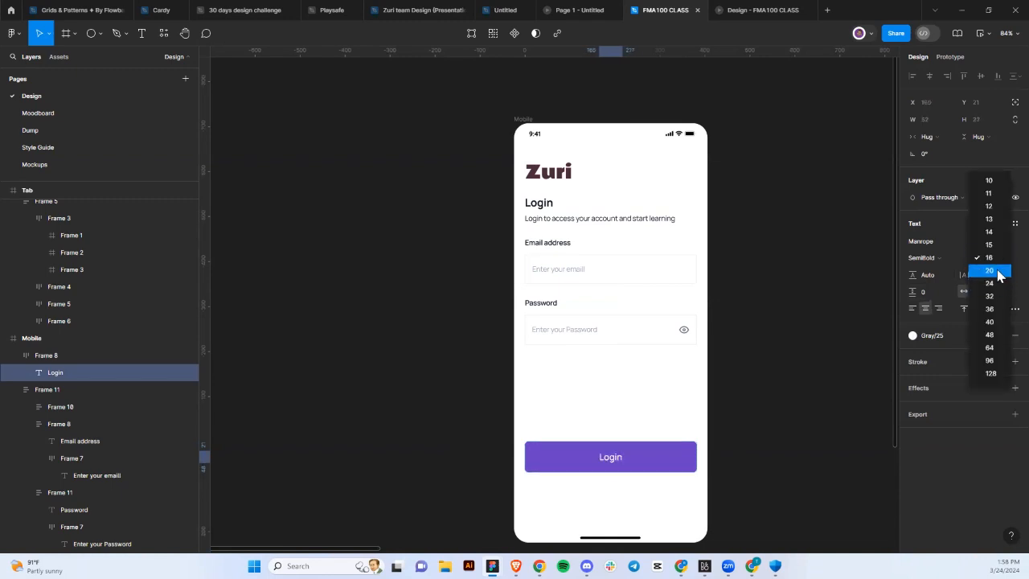
left_click(994, 259)
left_click(982, 258)
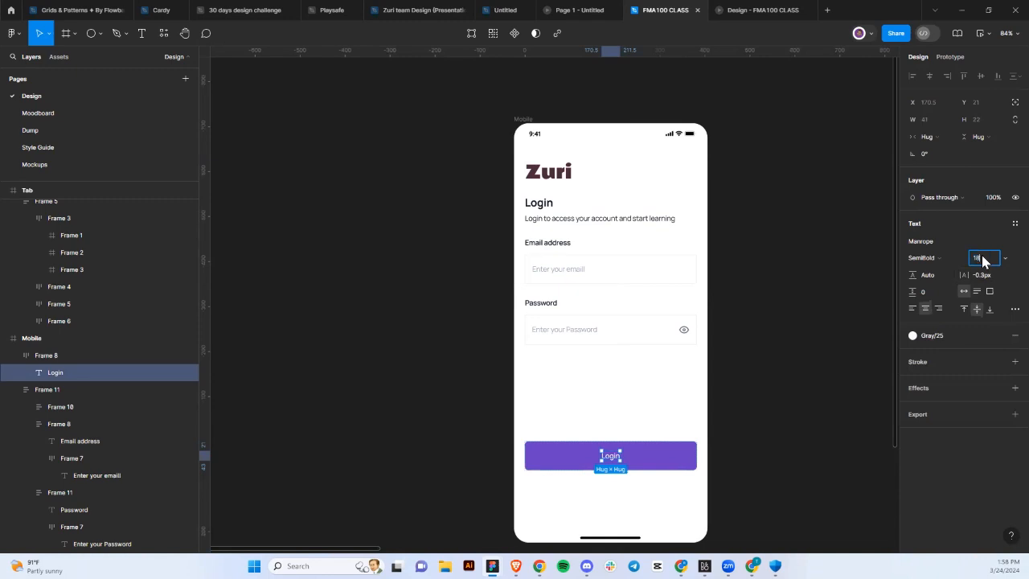
type("18")
key("Return")
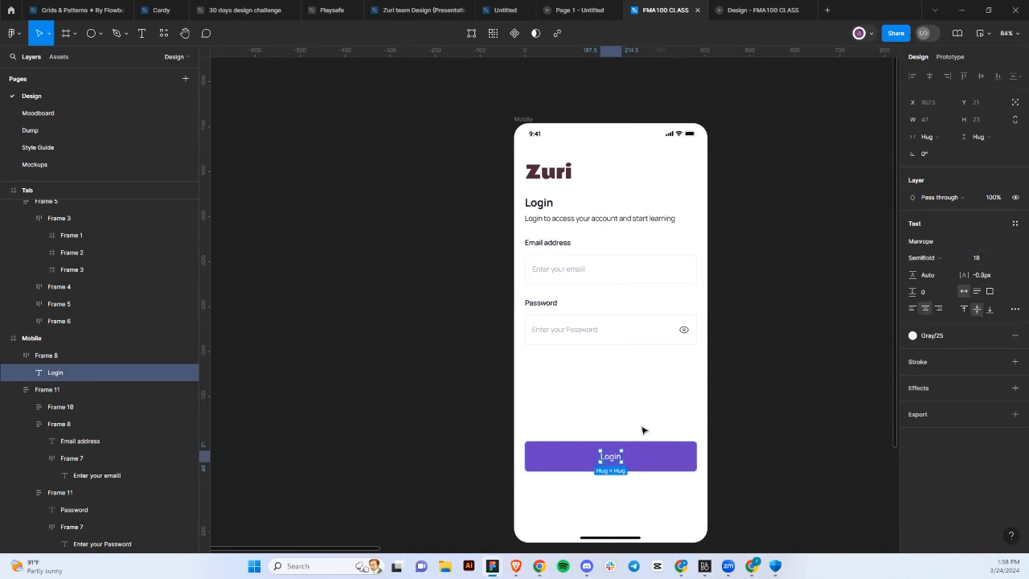
scroll(638, 446, "down", 1)
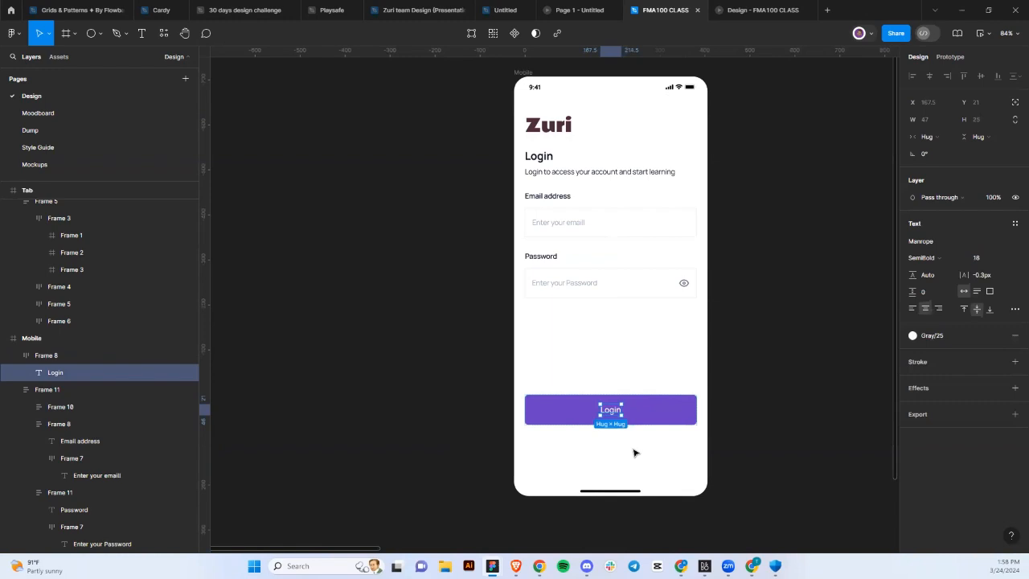
Copy the password placeholder below the field and change its text to 'Forget Password?'.
left_click(553, 286)
double_click(553, 286)
double_click(553, 286)
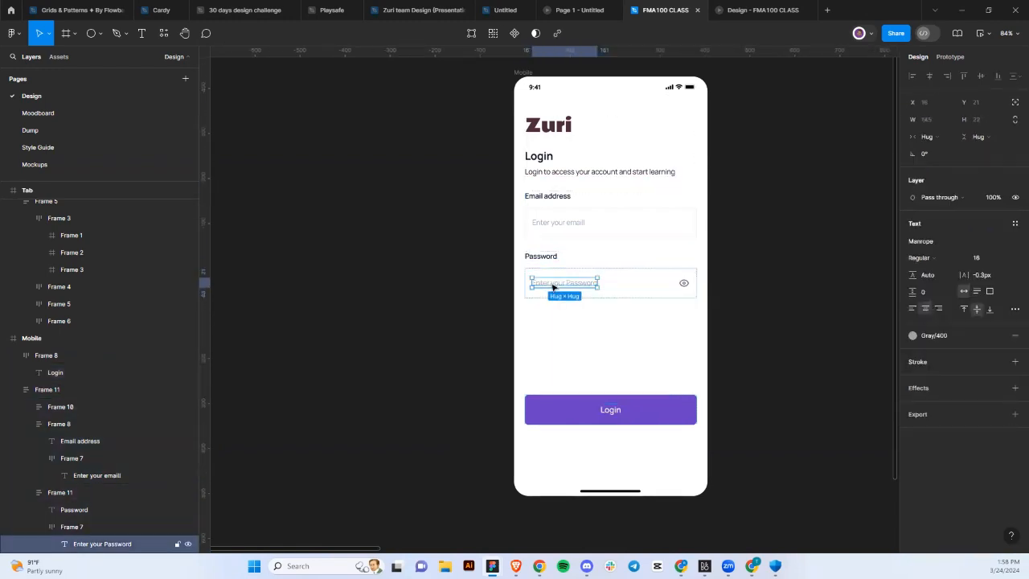
left_click_drag(553, 287, 654, 314)
double_click(653, 314)
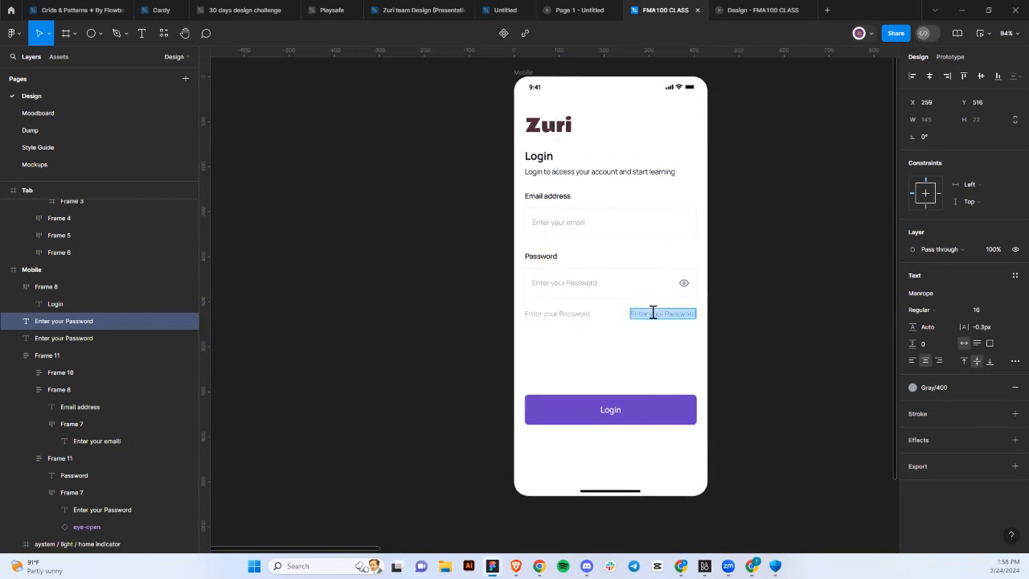
type("Forget Pa")
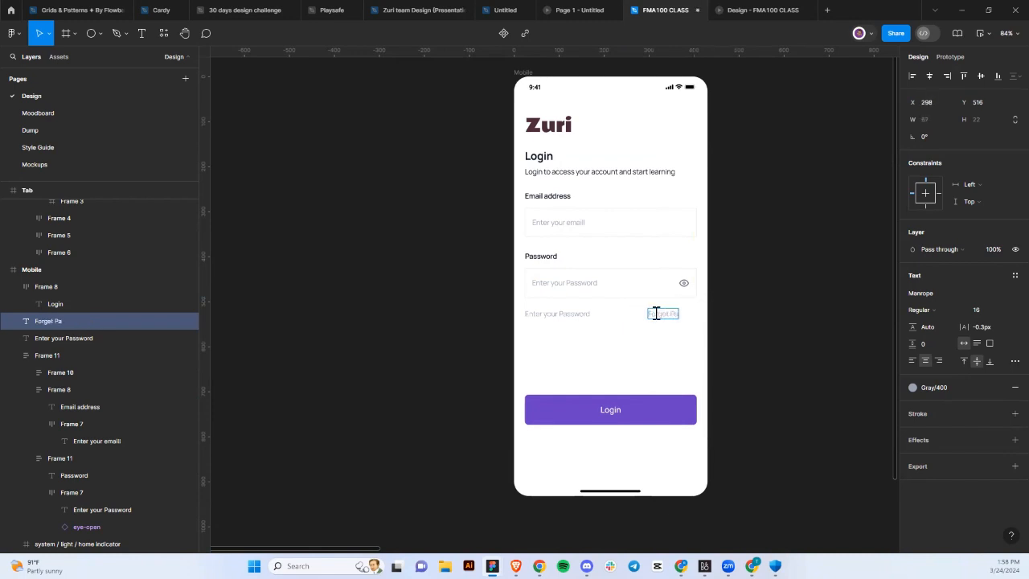
type("ssword?")
key("Escape")
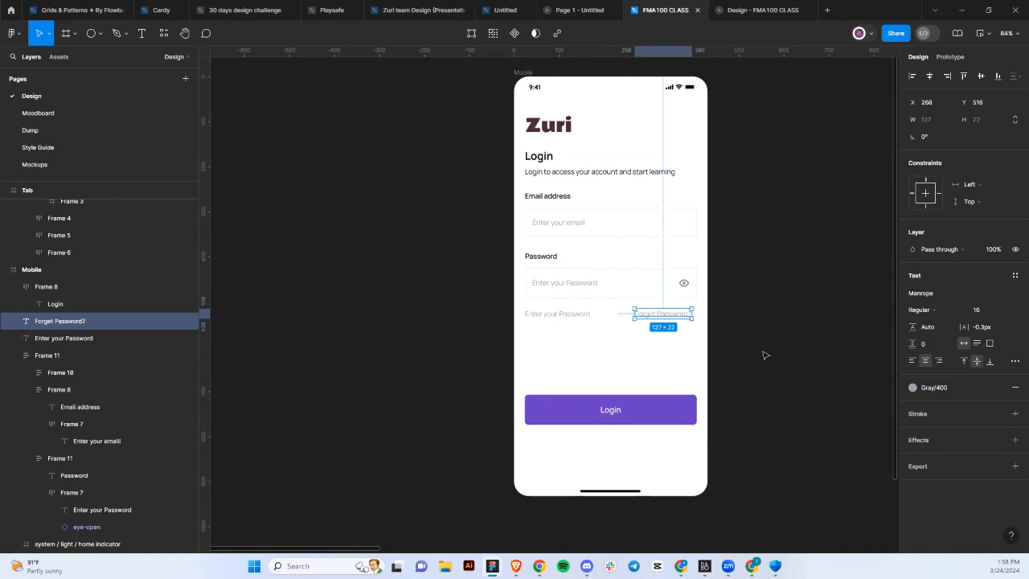
Colour the Forget Password? text with the button's purple, 6941C6.
left_click(912, 388)
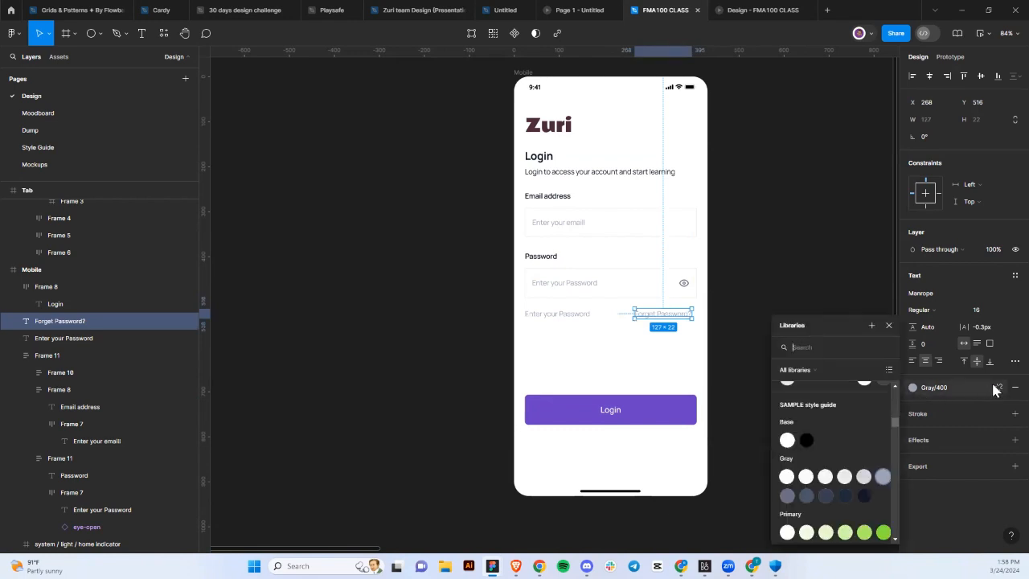
left_click(995, 387)
left_click(912, 405)
left_click(786, 424)
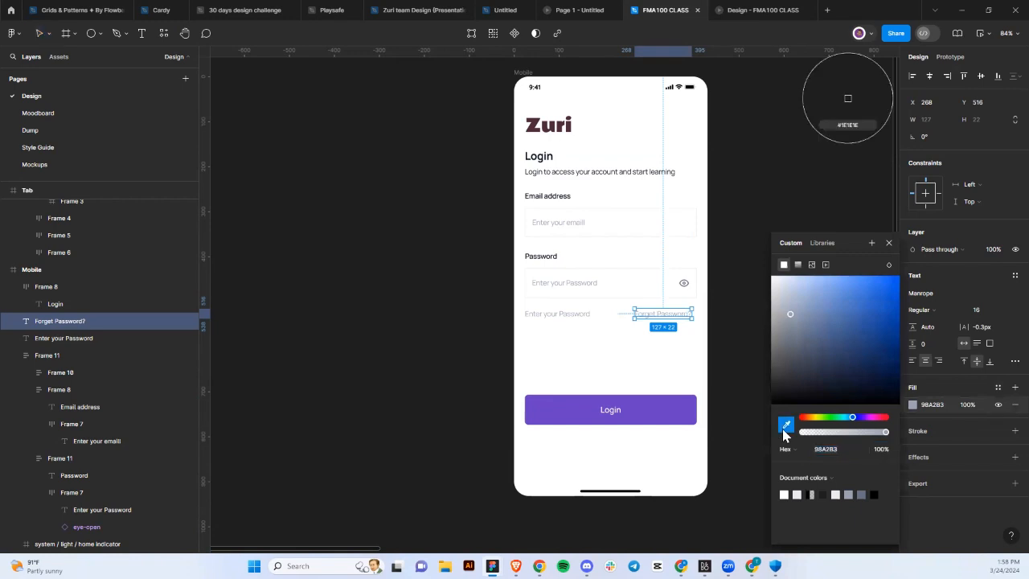
left_click(676, 407)
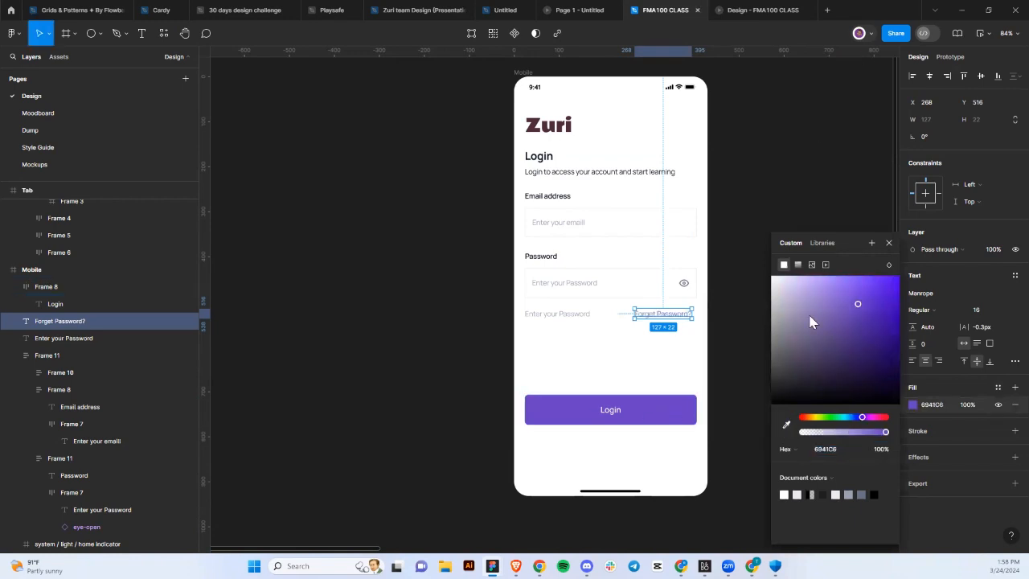
Make Forget Password? SemiBold 14 and move it to the right below the password field.
left_click(920, 312)
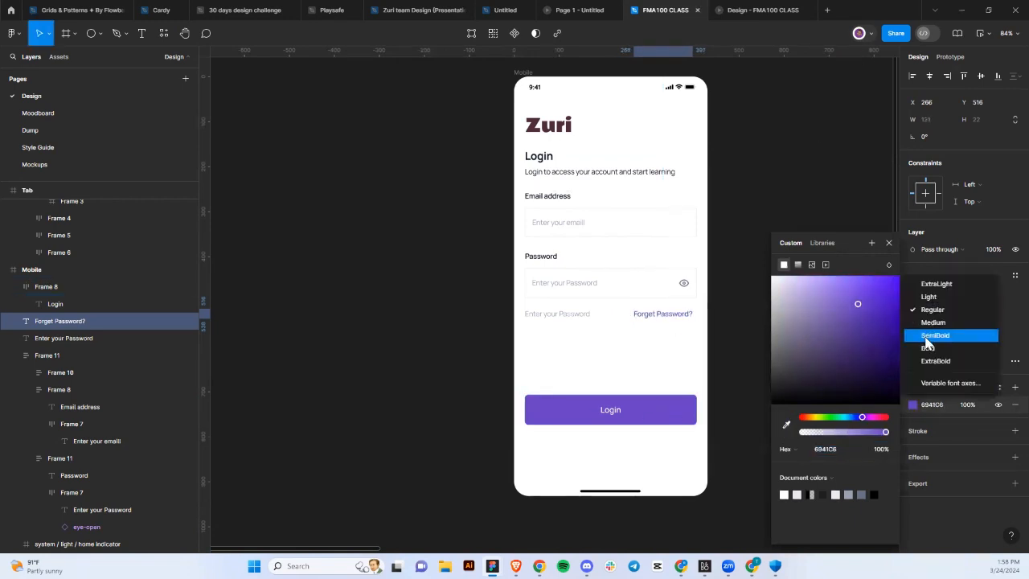
left_click(926, 338)
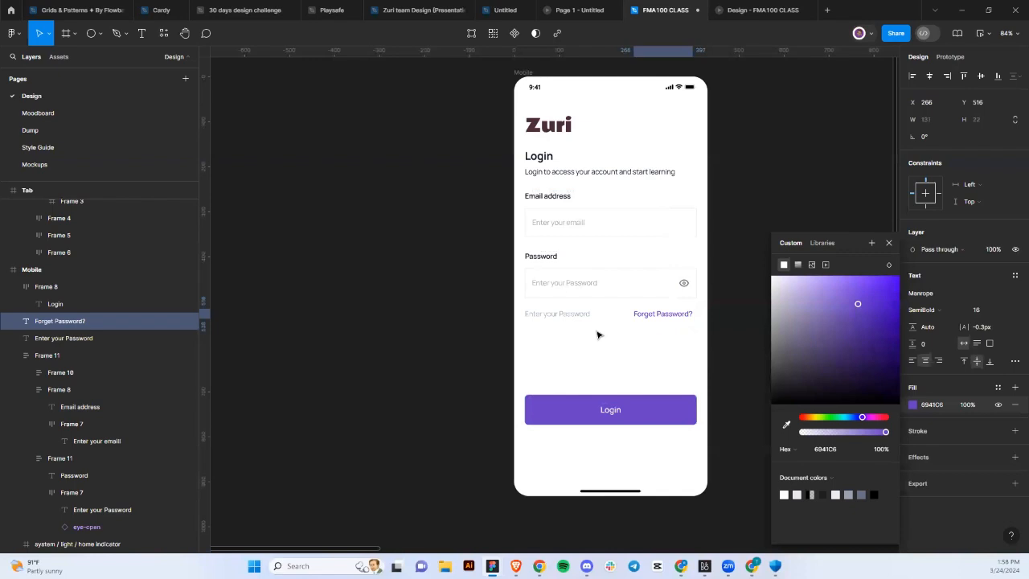
left_click(1004, 312)
left_click(1003, 312)
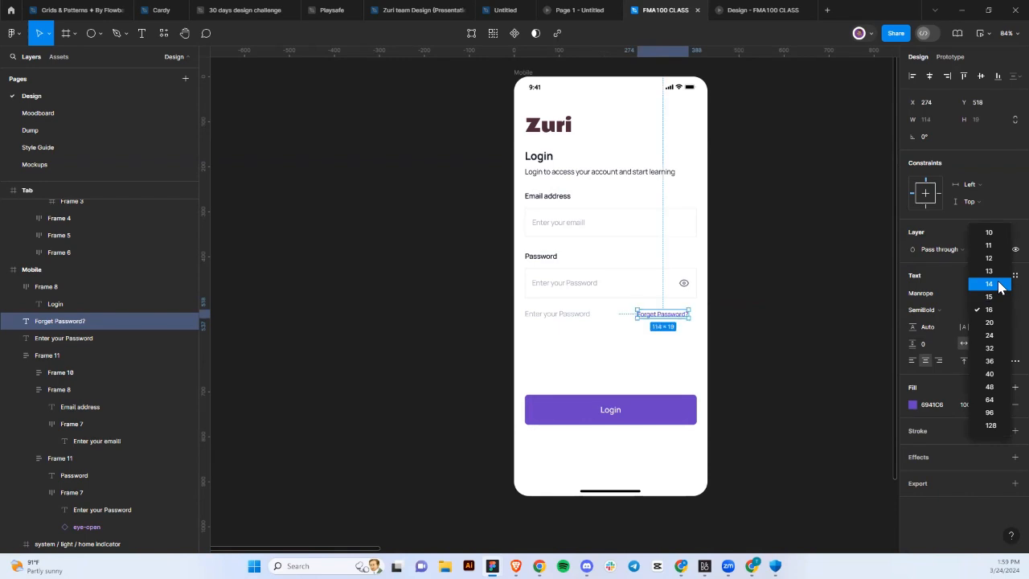
left_click(999, 284)
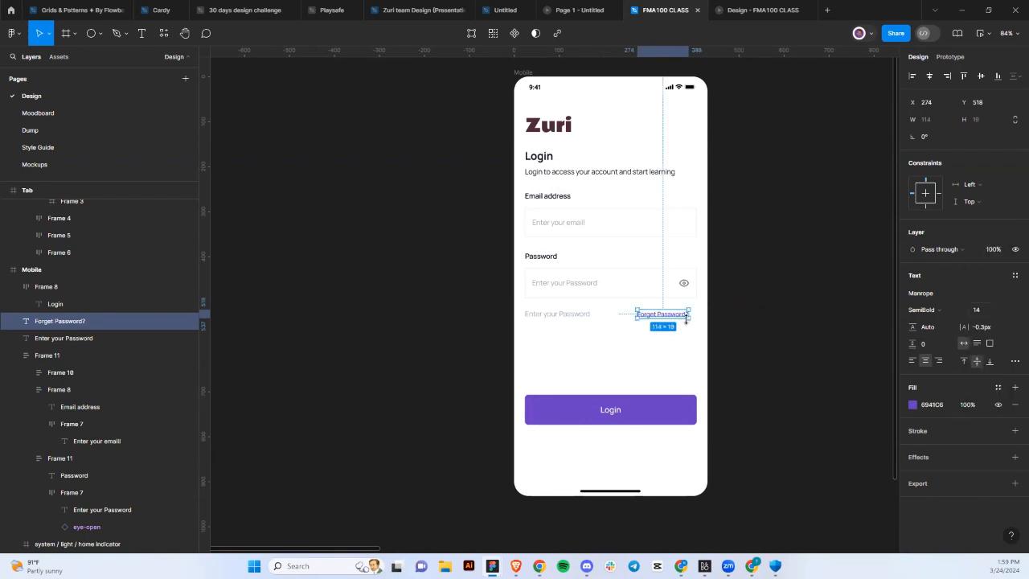
left_click_drag(680, 318, 690, 316)
double_click(574, 315)
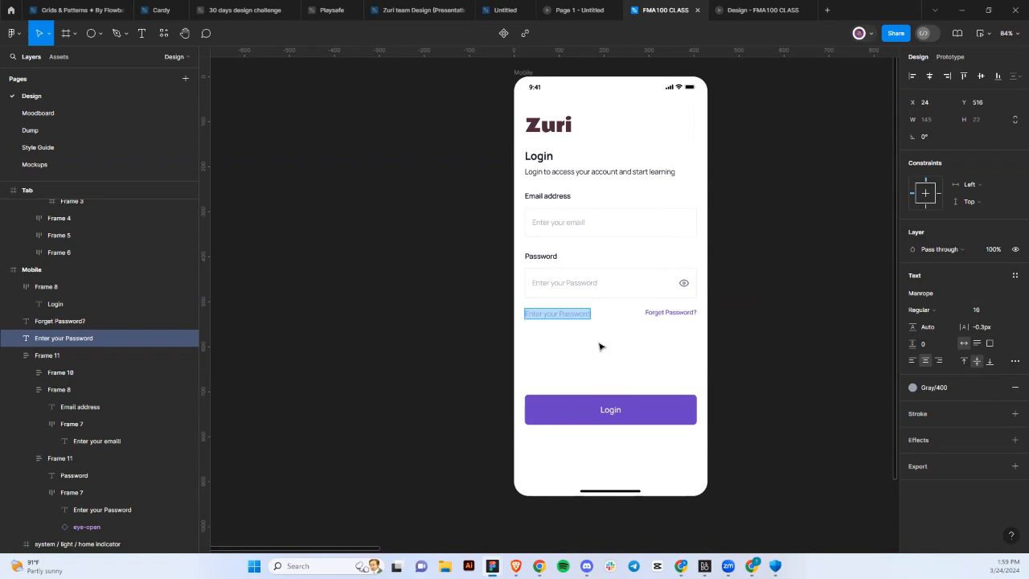
Change the copied text to 'Keep me Logged In' and nudge it to the right.
type("K")
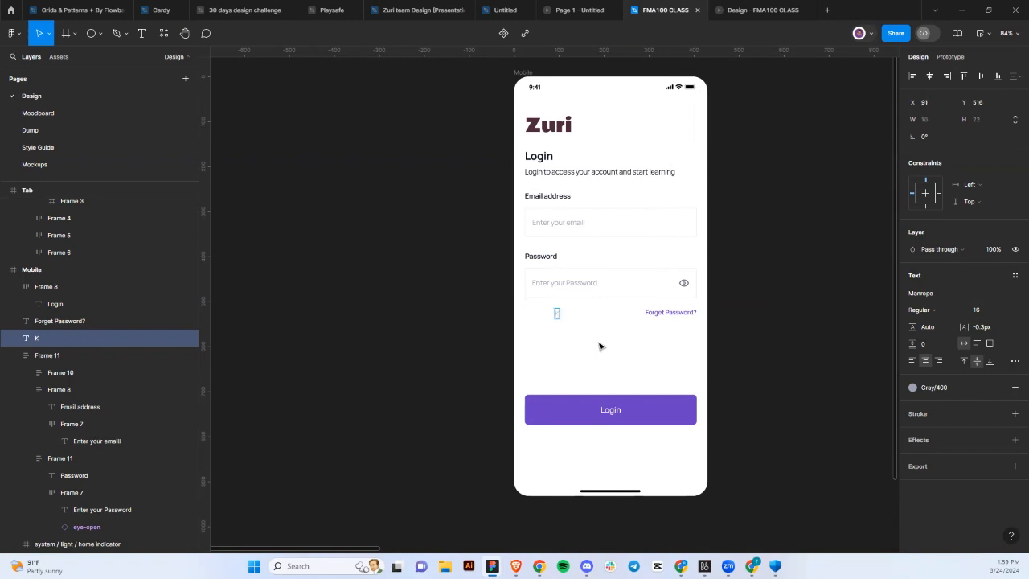
type("eep me Loggen")
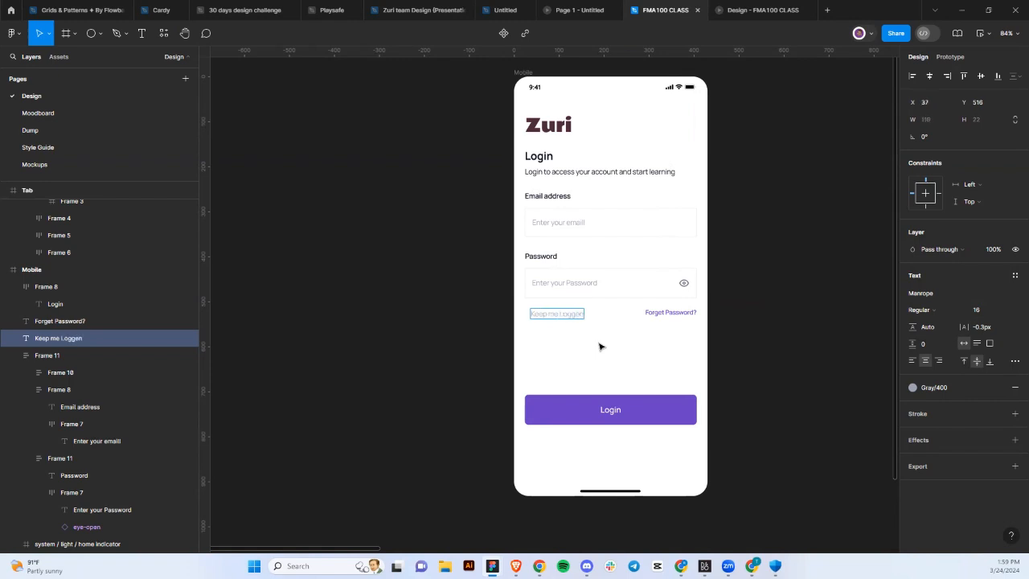
key("BackSpace")
key("BackSpace")
type("ed In")
key("Escape")
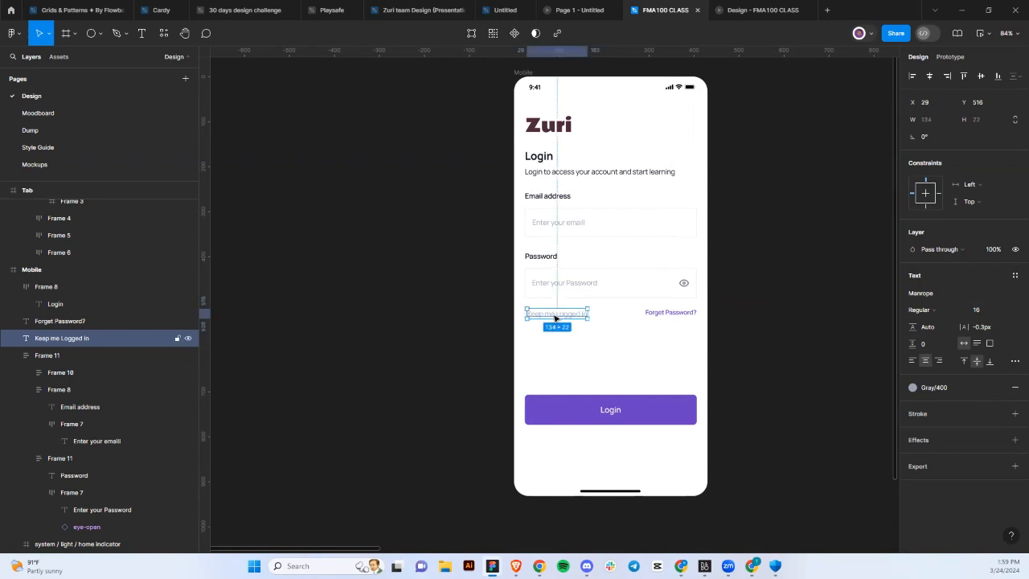
left_click_drag(554, 314, 567, 315)
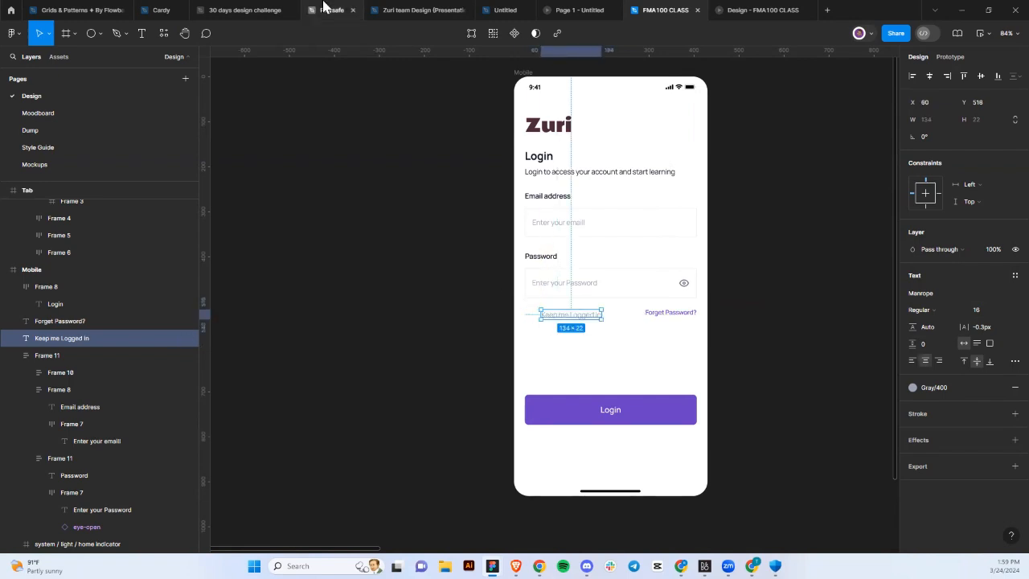
Insert a Checkbox component from Resources and place it left of the Keep me Logged In label.
left_click(164, 37)
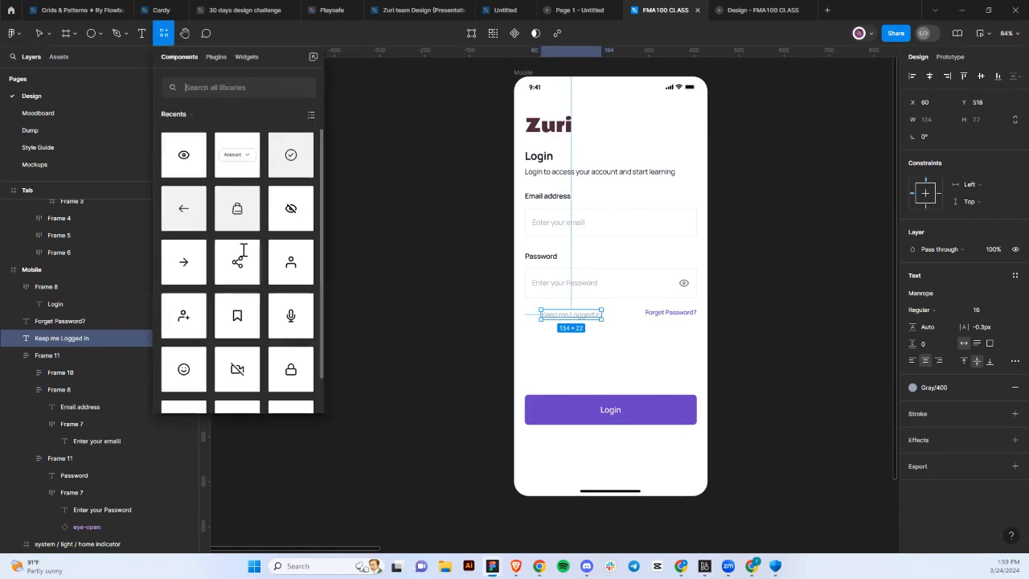
scroll(243, 250, "down", 1)
scroll(243, 250, "up", 1)
type("check")
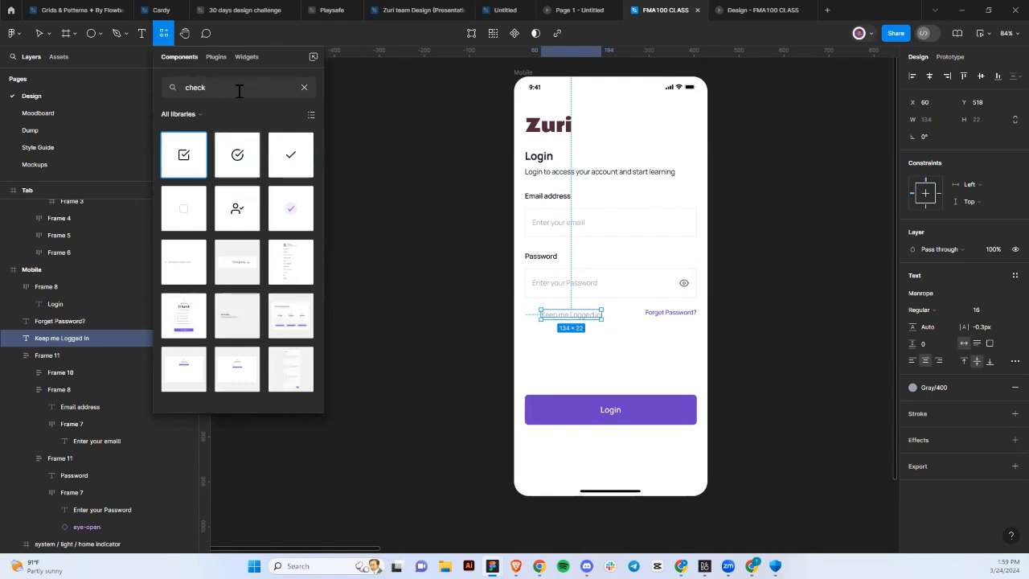
key("Escape")
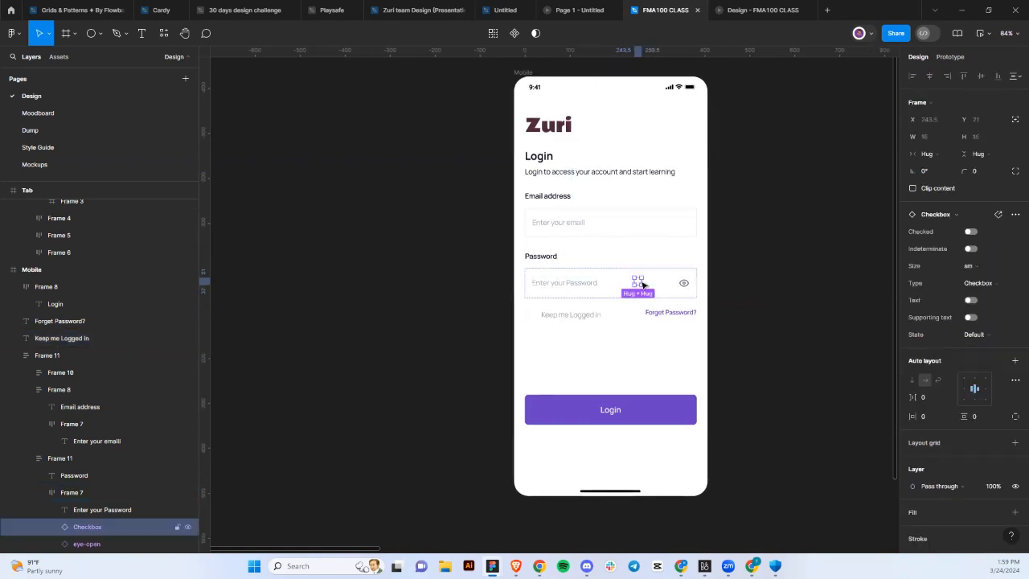
left_click_drag(638, 282, 535, 318)
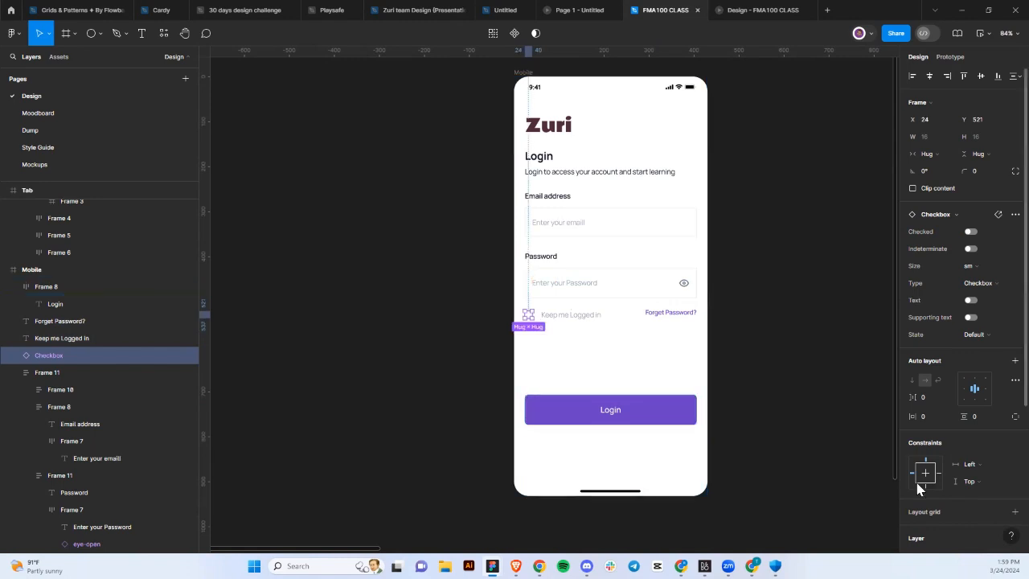
Switch the checkbox's Gray/300 colour to Gray/400.
scroll(920, 488, "down", 5)
left_click(912, 466)
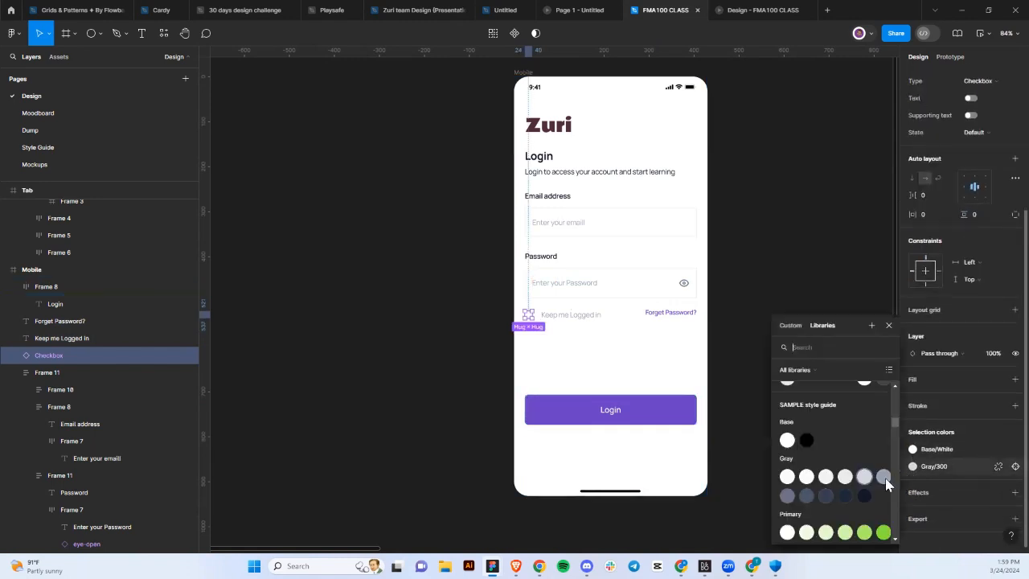
left_click(881, 481)
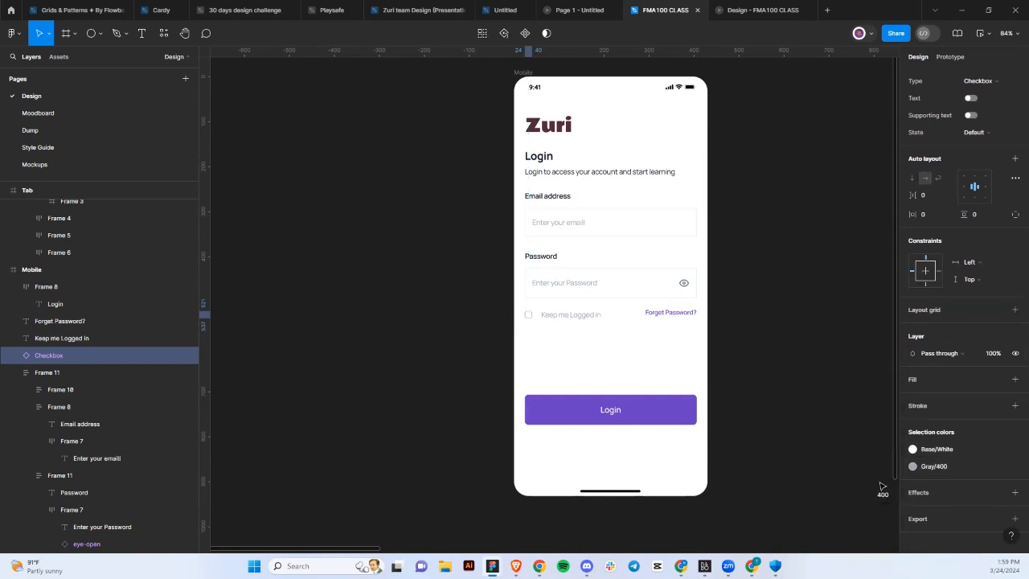
scroll(582, 315, "up", 3)
Wrap the checkbox and label in an auto layout row with a 16 gap and hug width.
left_click(561, 316)
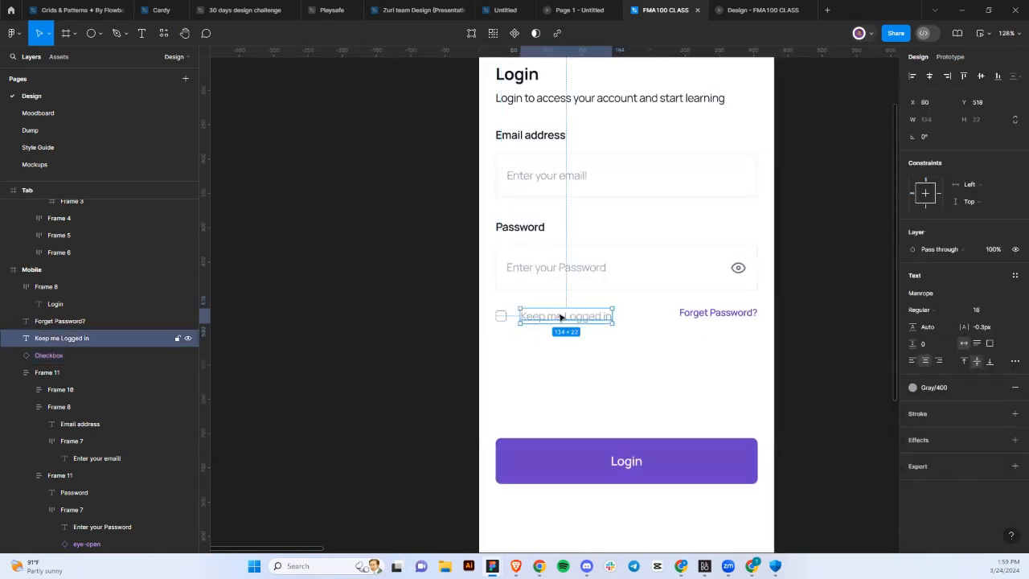
left_click(499, 316, "shift")
key("shift+a")
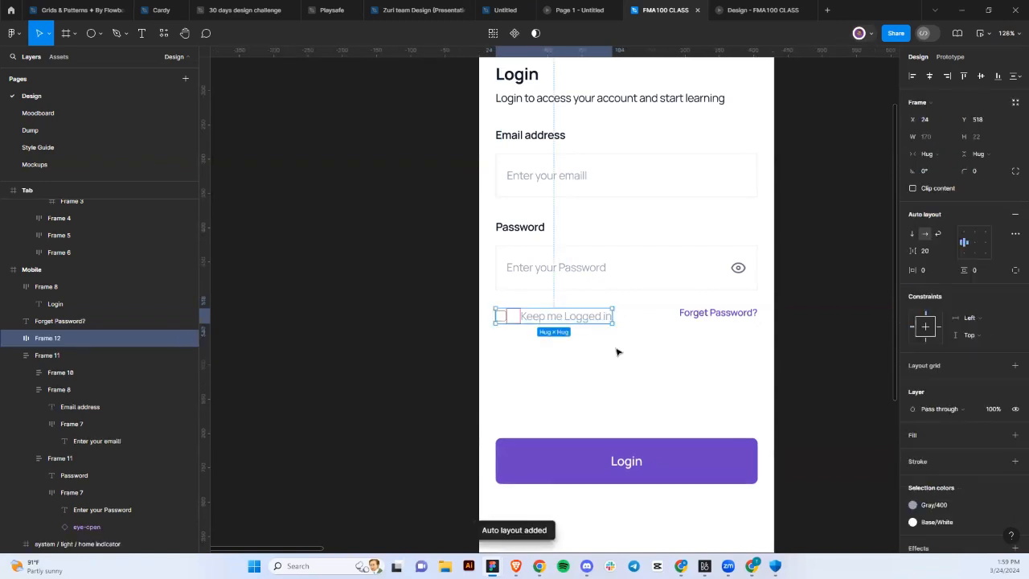
left_click(949, 252)
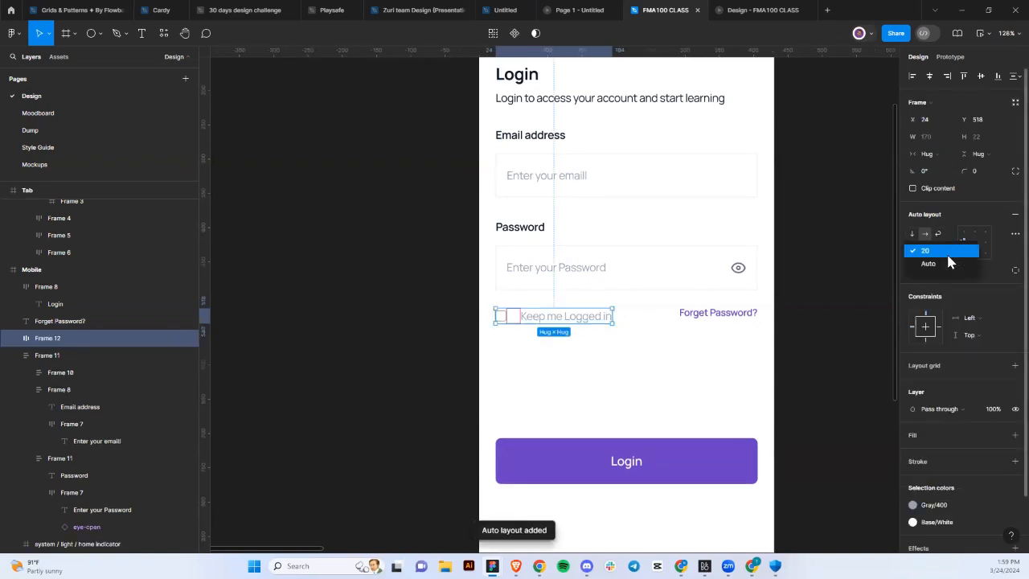
left_click(939, 262)
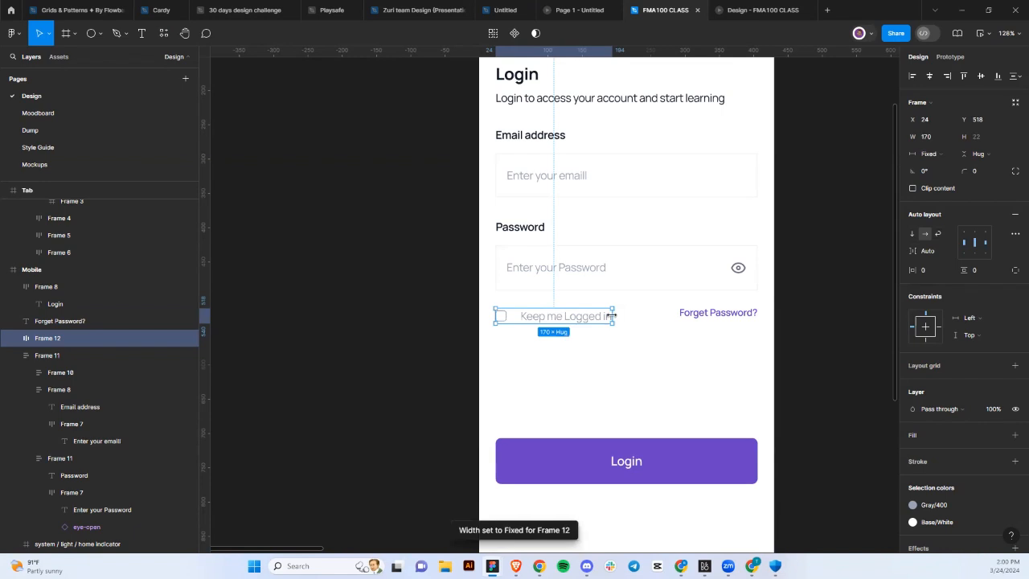
left_click_drag(600, 315, 604, 316)
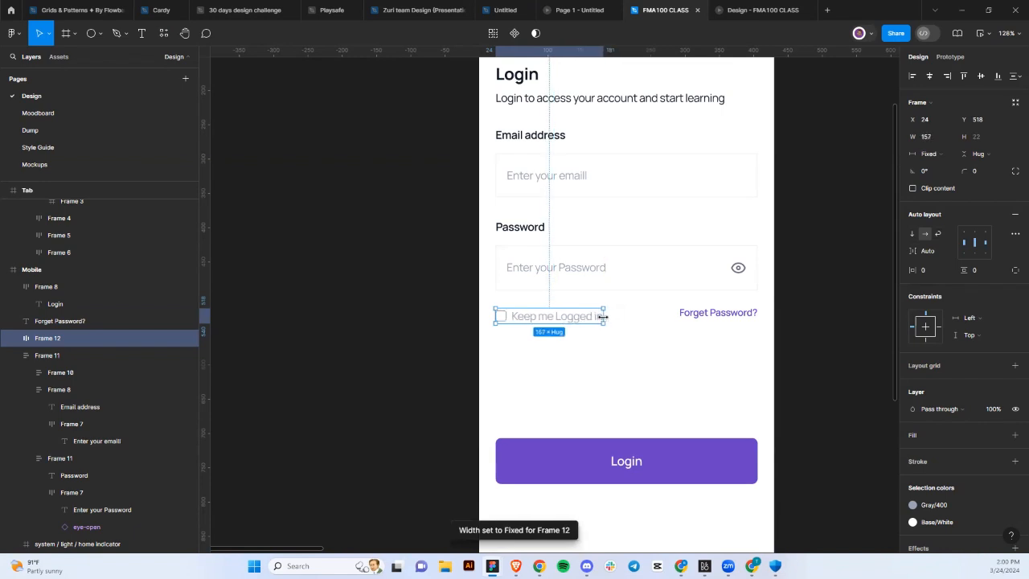
left_click(928, 252)
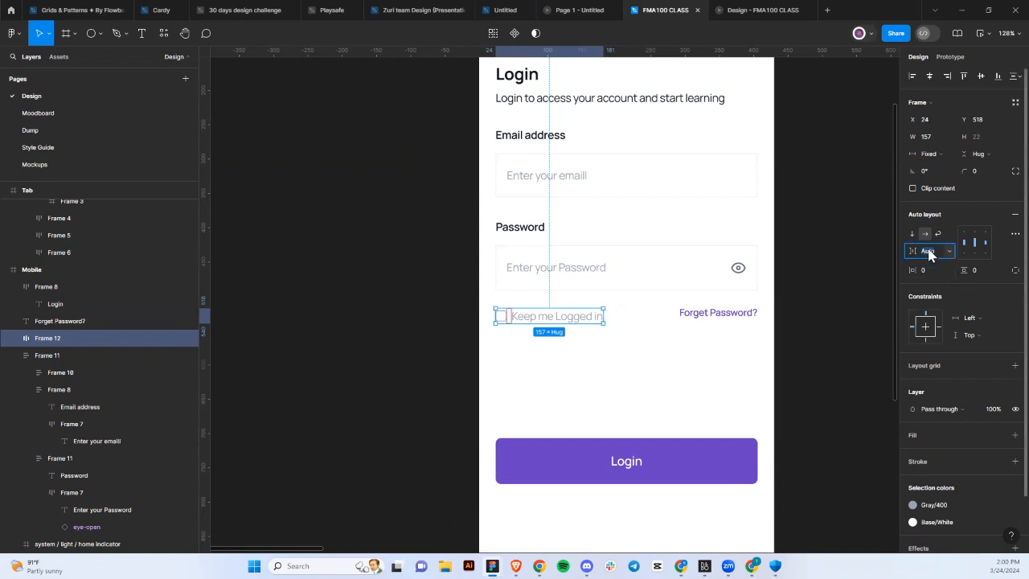
type("16")
key("Return")
left_click(946, 160)
left_click(928, 171)
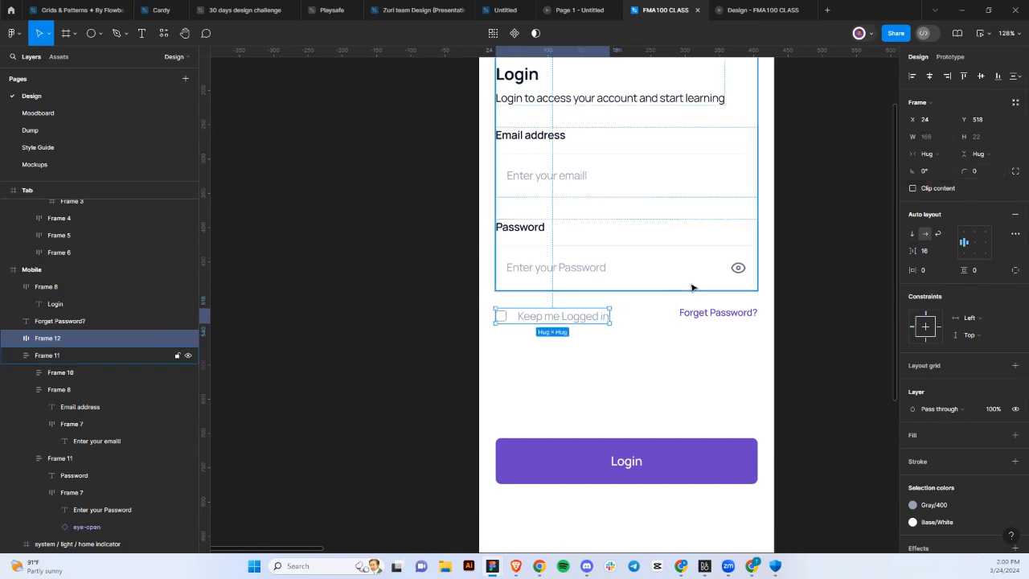
Wrap the checkbox row and Forget Password? together in a new auto layout frame.
left_click(686, 319, "shift")
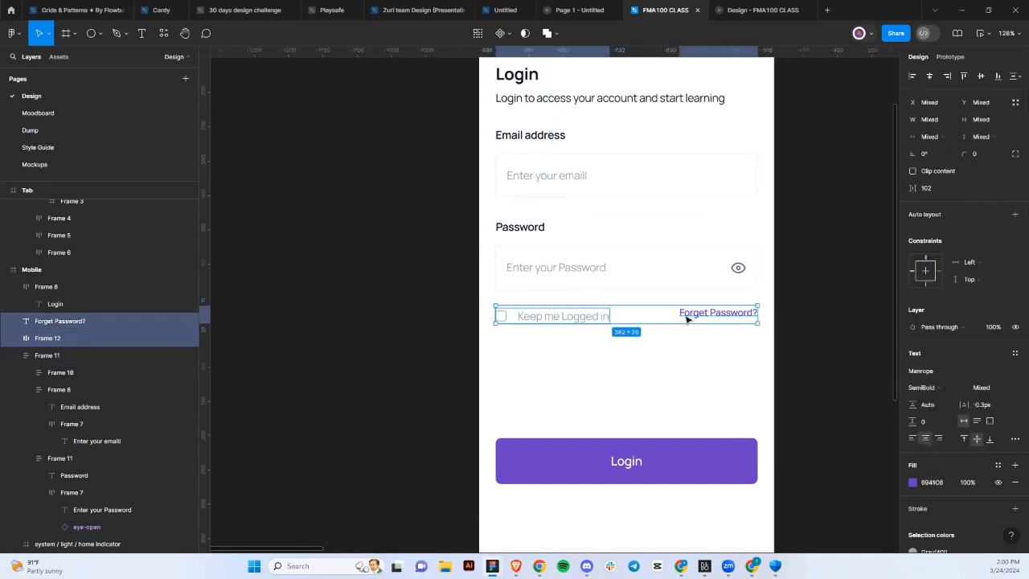
key("shift+a")
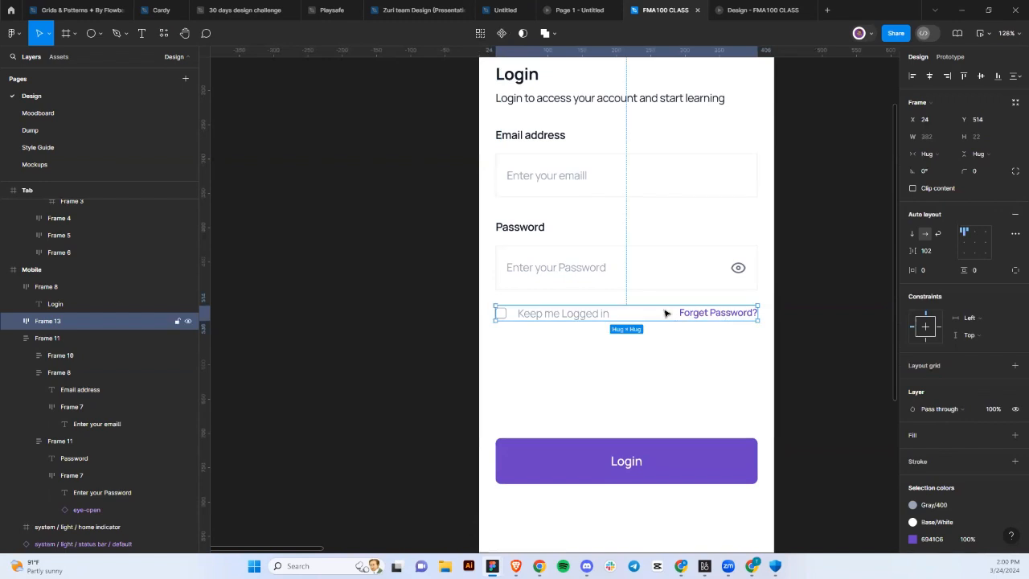
scroll(545, 312, "up", 10)
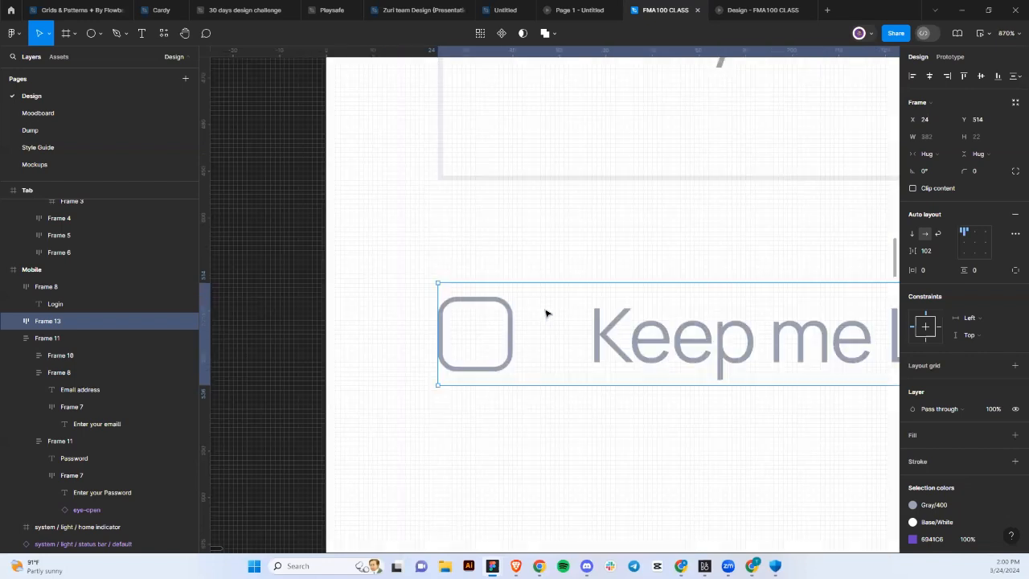
scroll(517, 314, "up", 2)
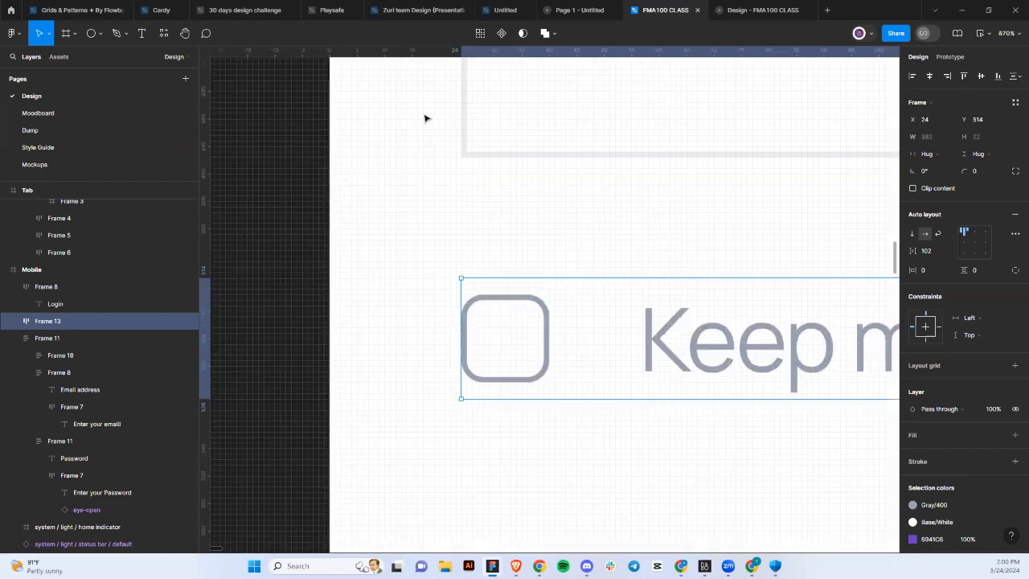
scroll(426, 118, "up", 3)
scroll(453, 257, "down", 1)
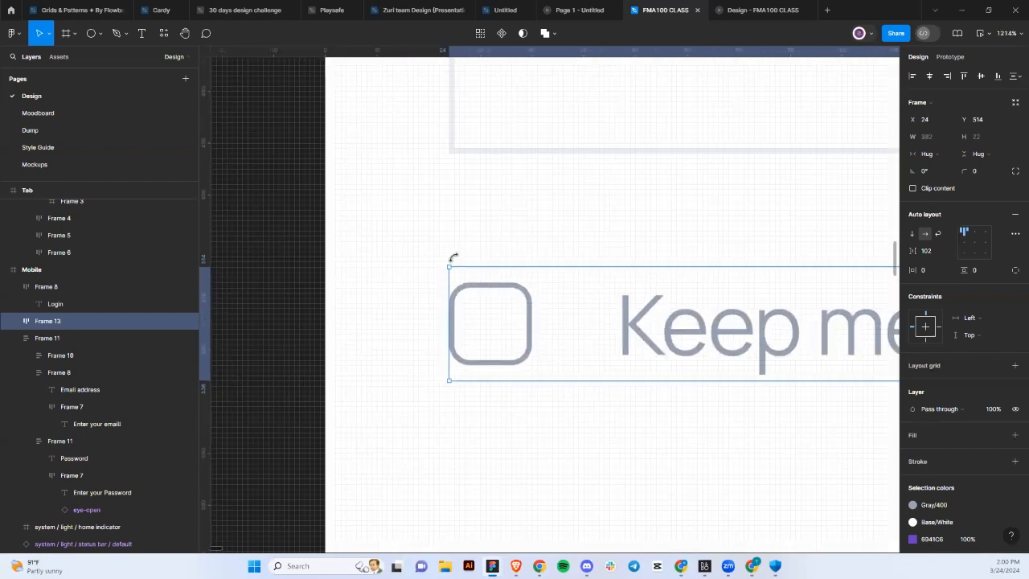
Zoom out and bring up the Website design file's Home page layouts.
scroll(453, 257, "down", 10)
scroll(452, 257, "right", 3)
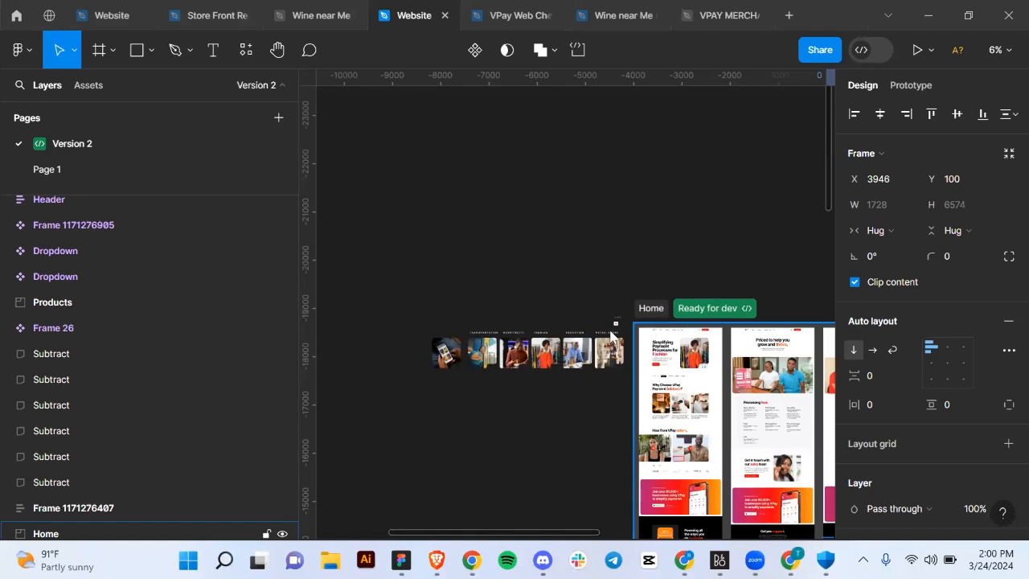
Back in FMA100 CLASS, set the gap between the checkbox and label to 8.
key("super+Tab")
left_click(716, 64)
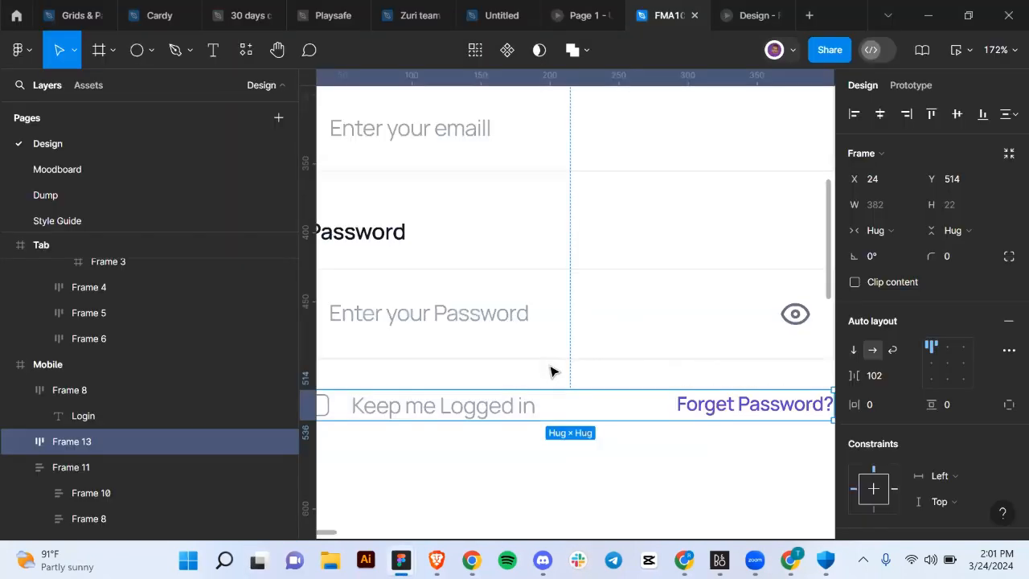
scroll(544, 416, "down", 3)
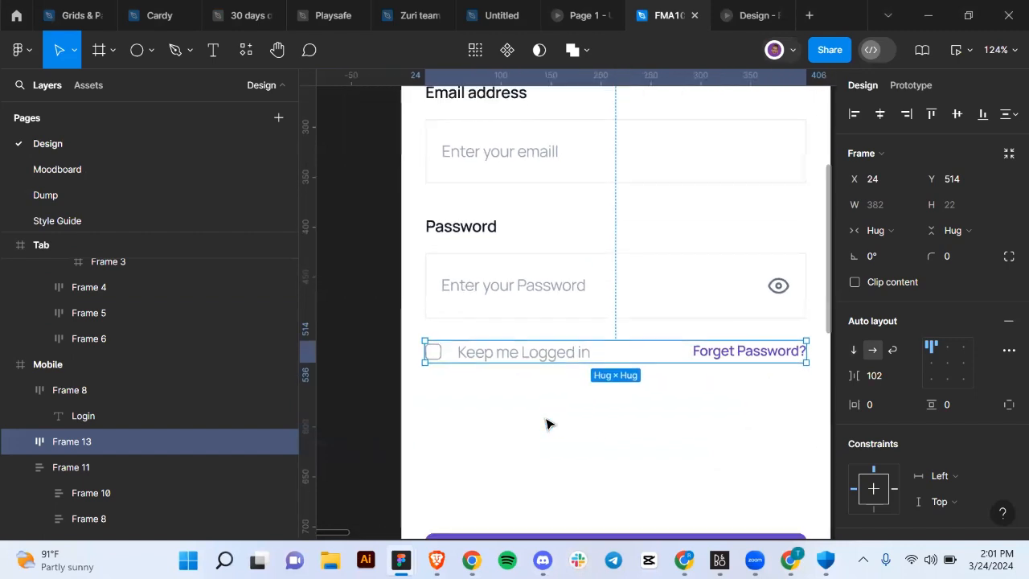
double_click(526, 364)
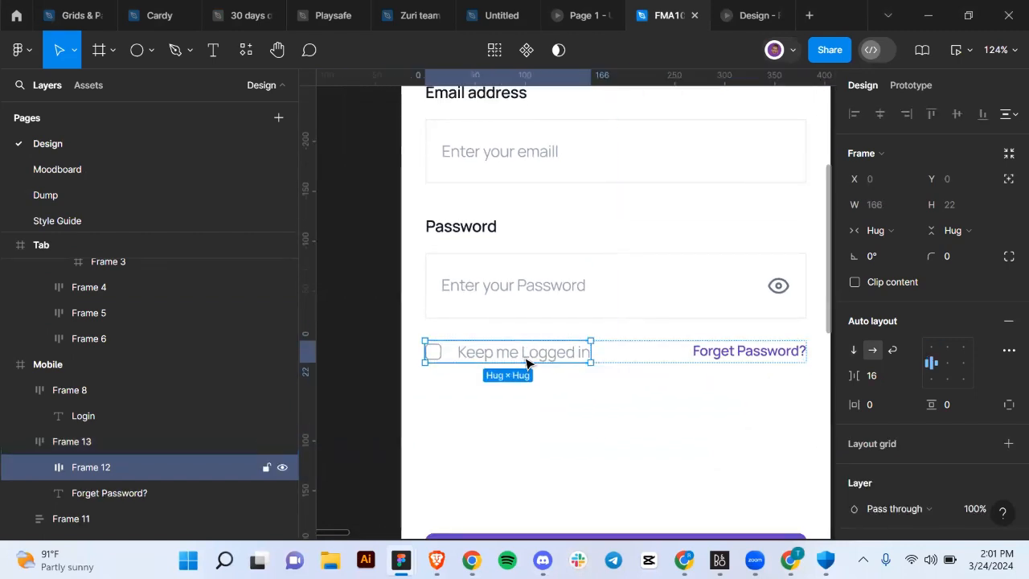
left_click(883, 374)
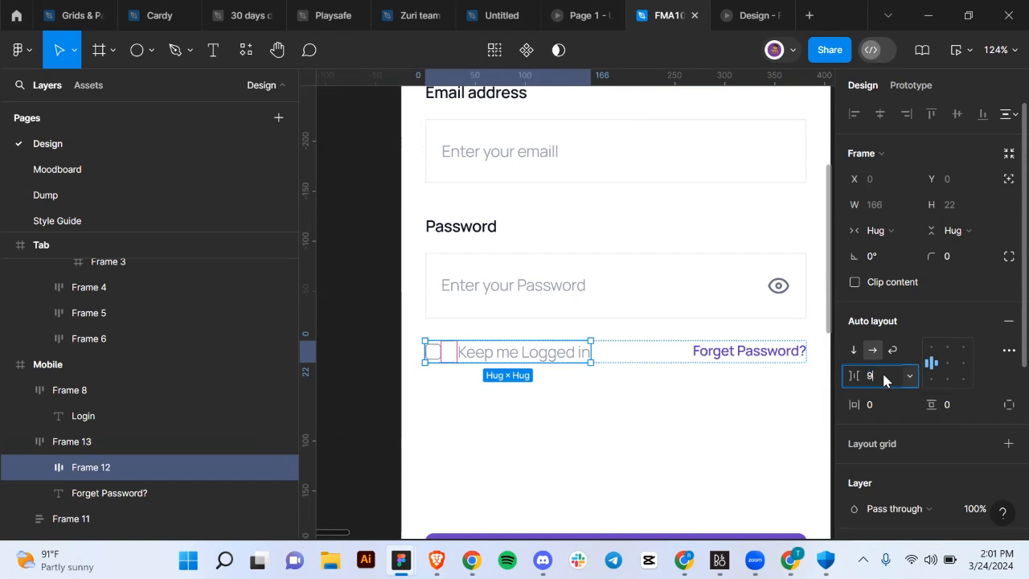
type("9")
key("BackSpace")
type("8")
key("Return")
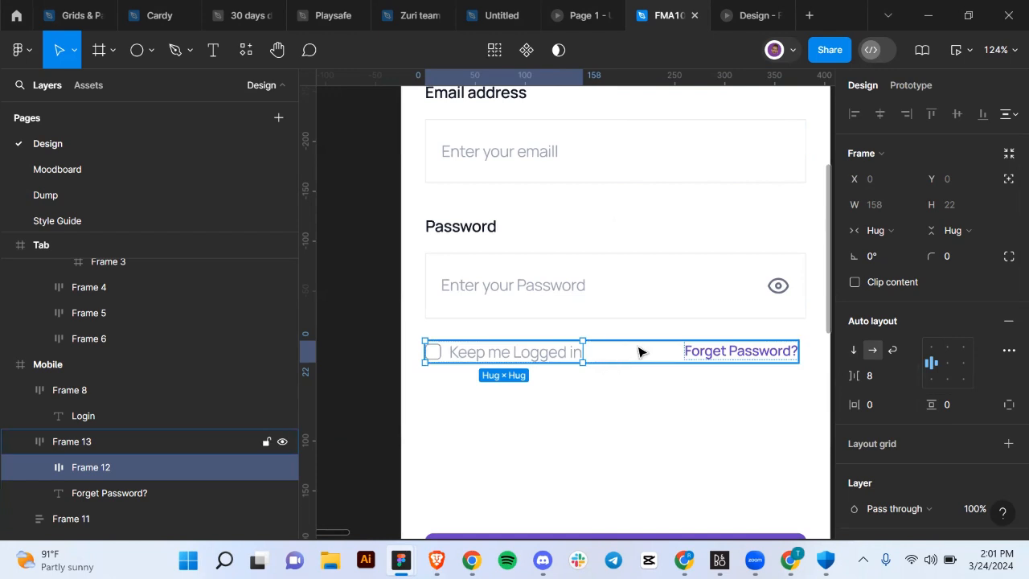
Set the outer row's spacing to Auto so Forget Password? sits at the right end.
left_click(638, 351)
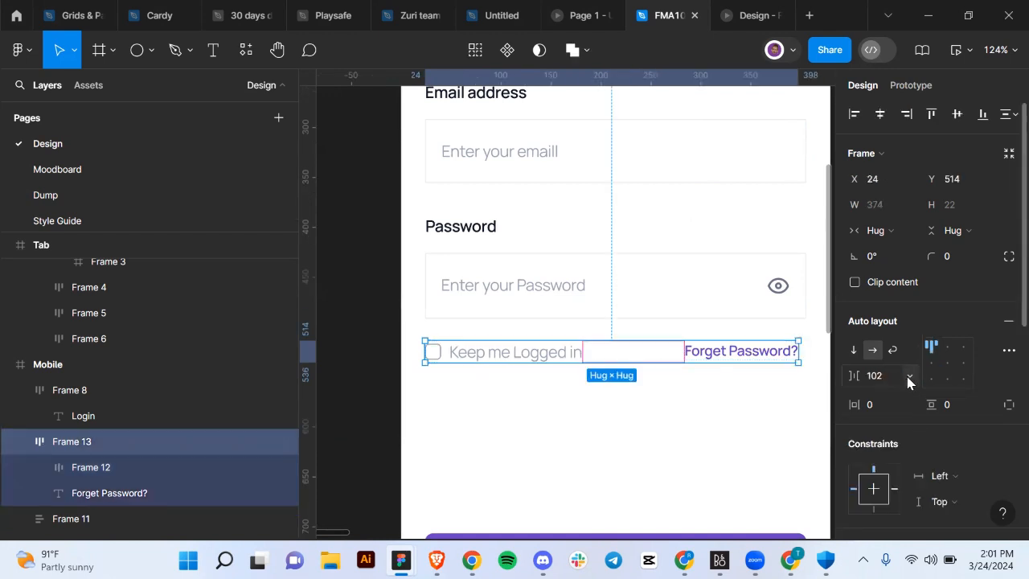
left_click(908, 377)
left_click(895, 399)
scroll(662, 396, "down", 4)
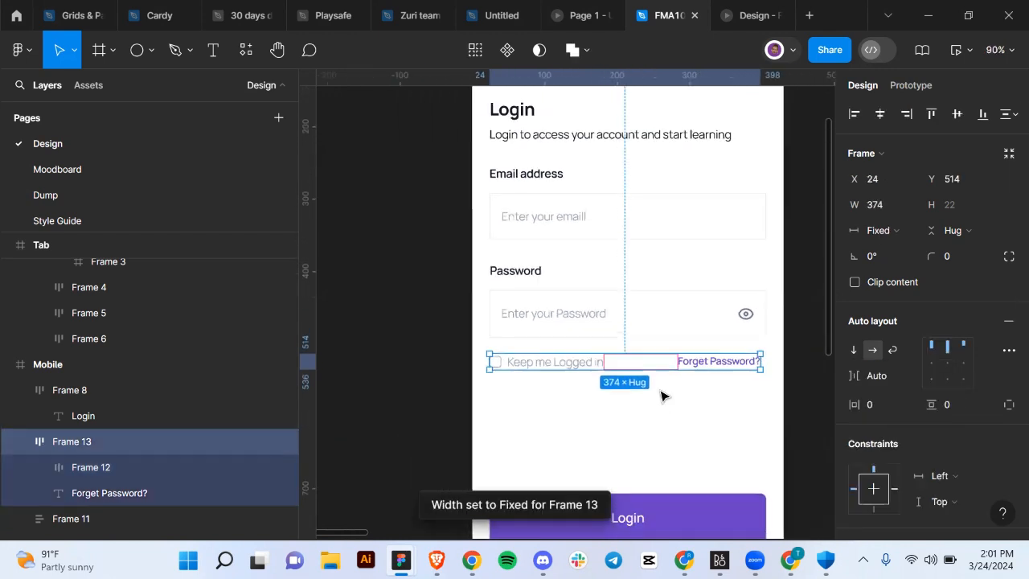
scroll(631, 363, "left", 3)
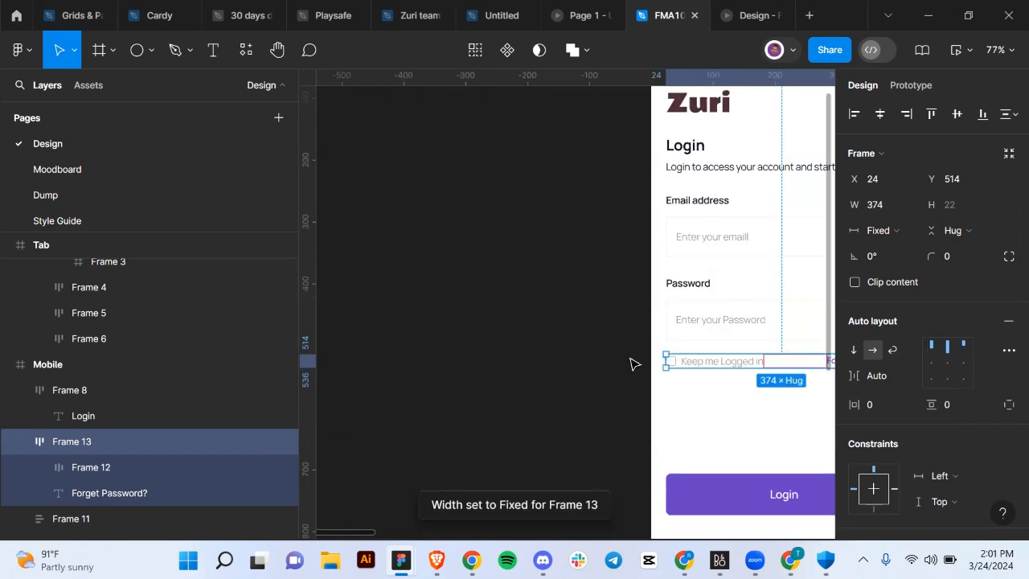
Wrap the email/password fields and the Keep me Logged In row in auto layout.
scroll(742, 324, "right", 1)
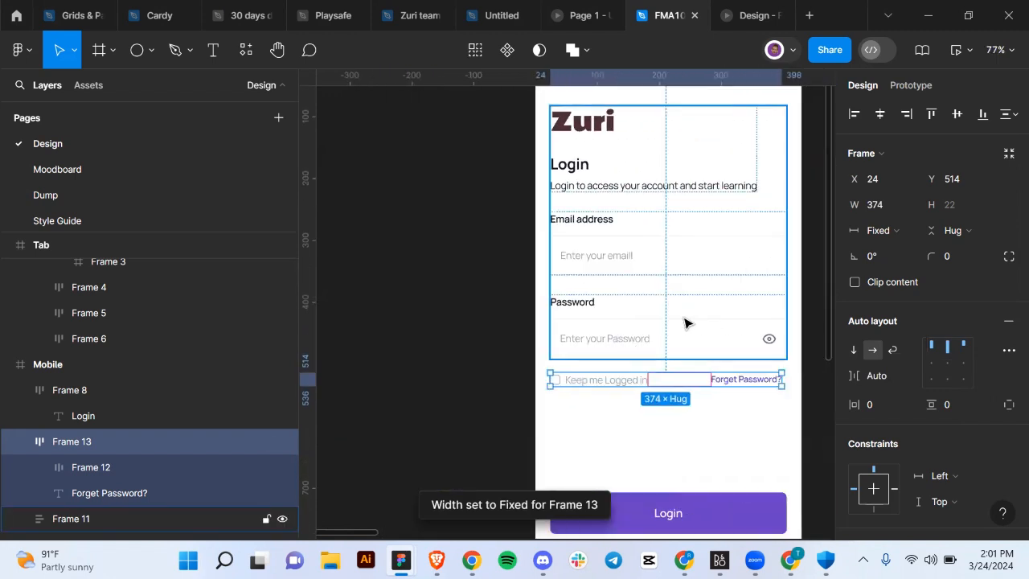
left_click(686, 323, "shift")
key("shift+a")
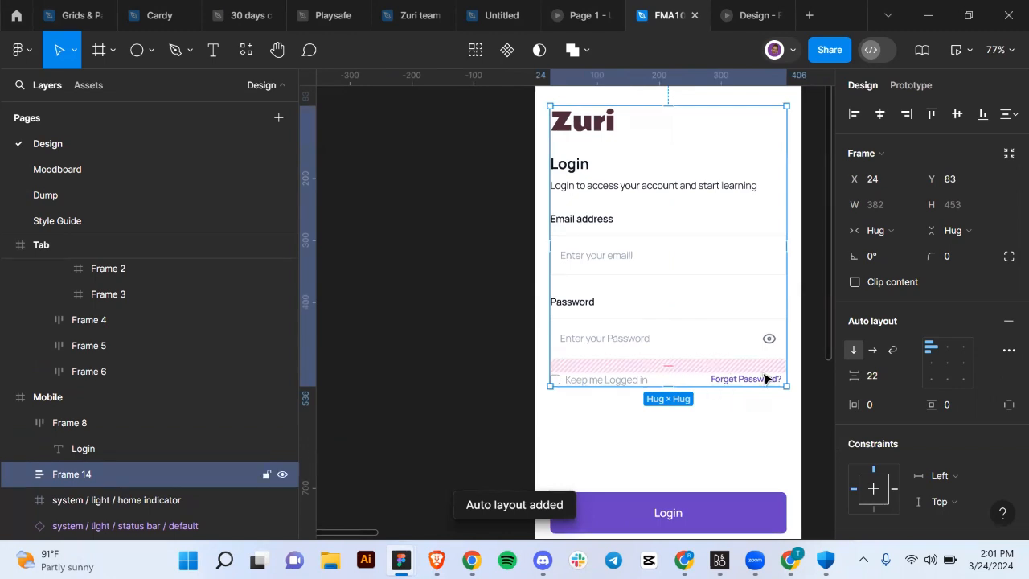
Nest the form with the Login button in auto layout and widen the gap between them.
scroll(705, 413, "down", 2)
left_click(699, 428, "shift")
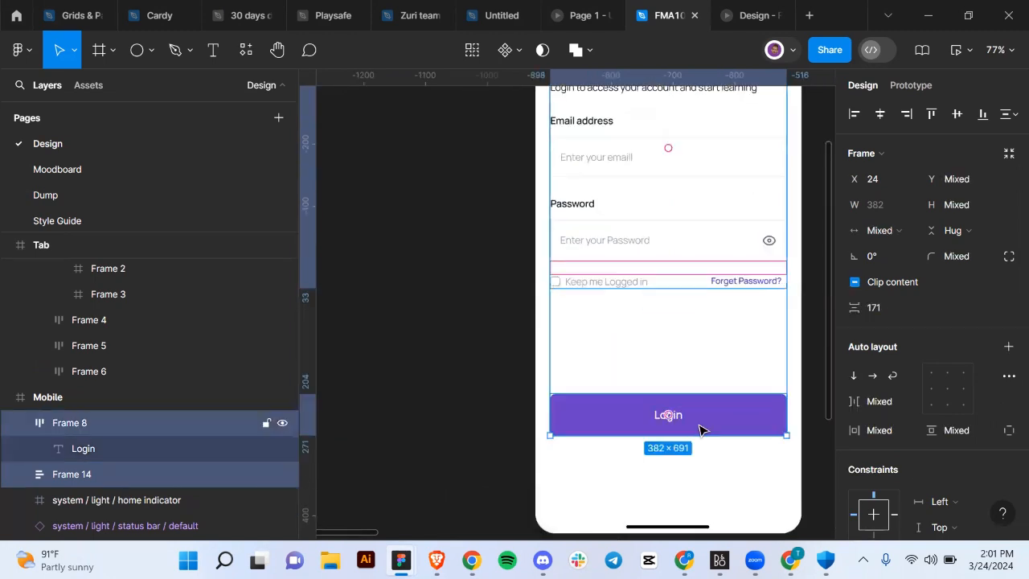
key("shift+a")
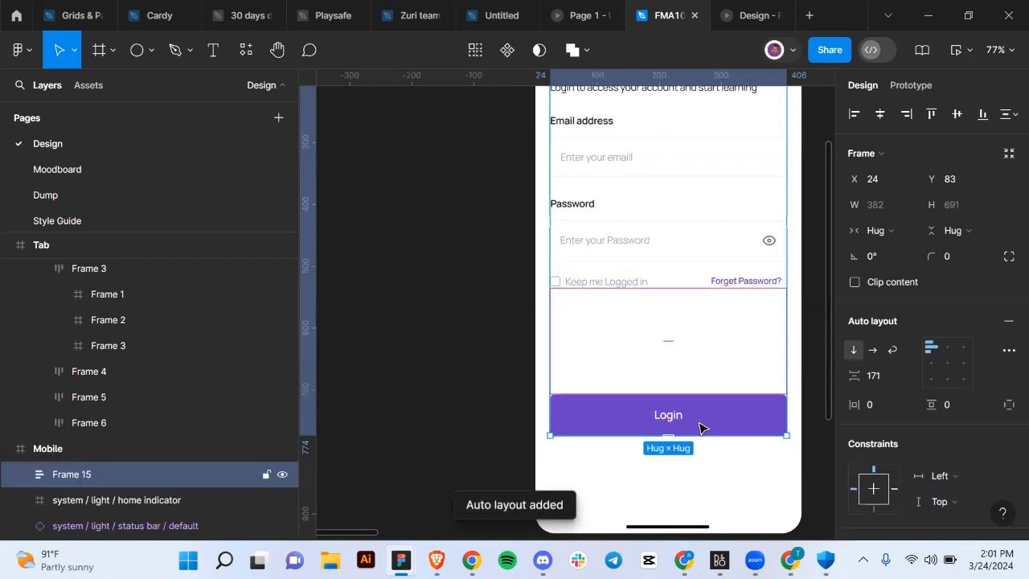
scroll(700, 426, "down", 2)
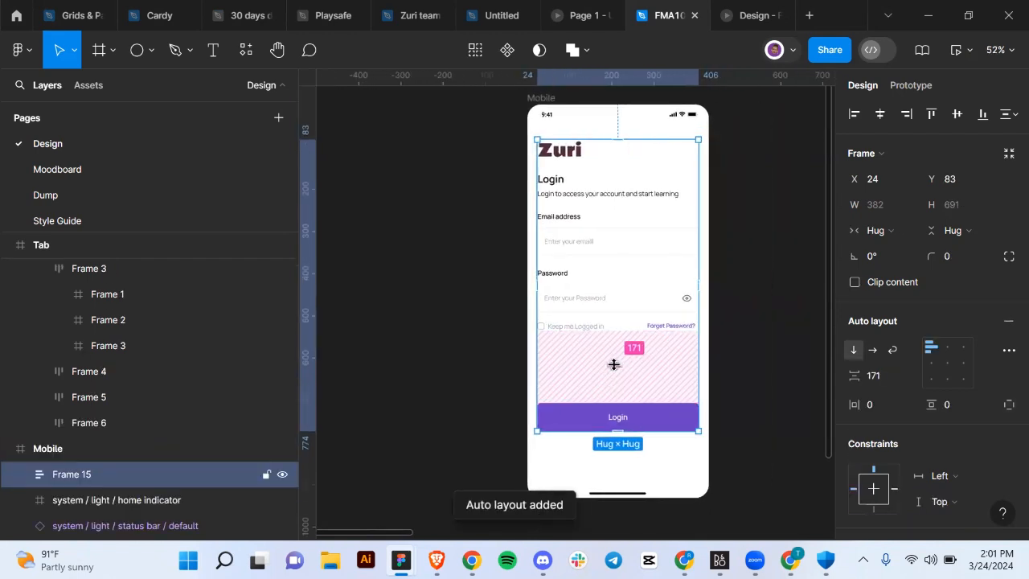
left_click_drag(614, 363, 620, 373)
Give the password input box a corner radius of 4.
left_click(775, 366)
scroll(776, 366, "down", 2)
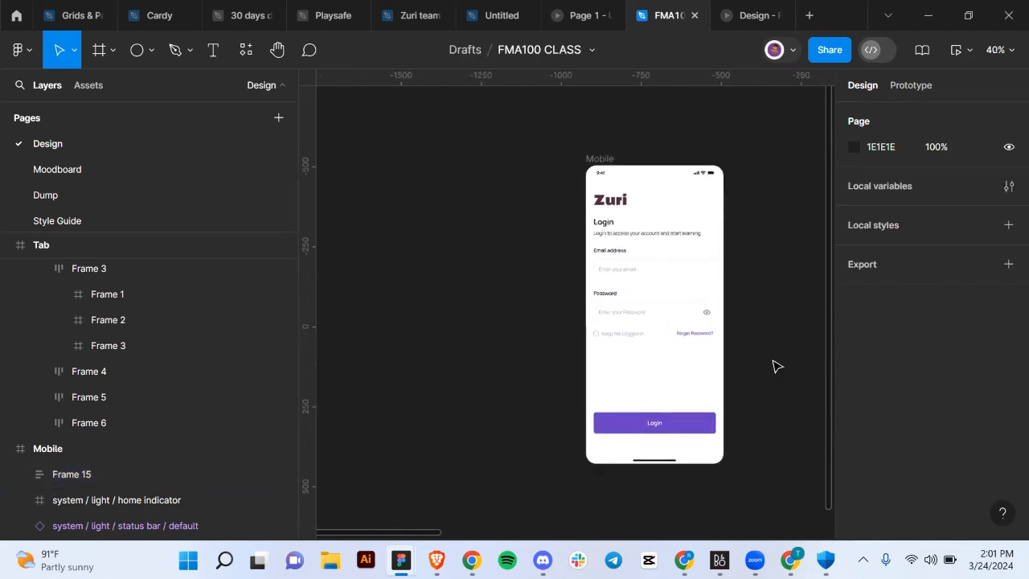
scroll(775, 367, "up", 3)
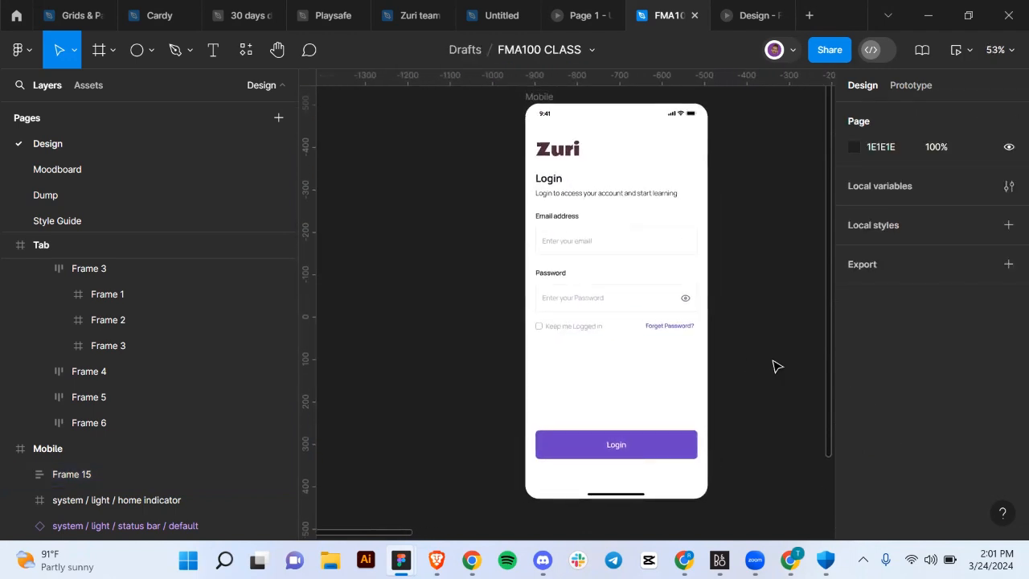
scroll(662, 299, "up", 3)
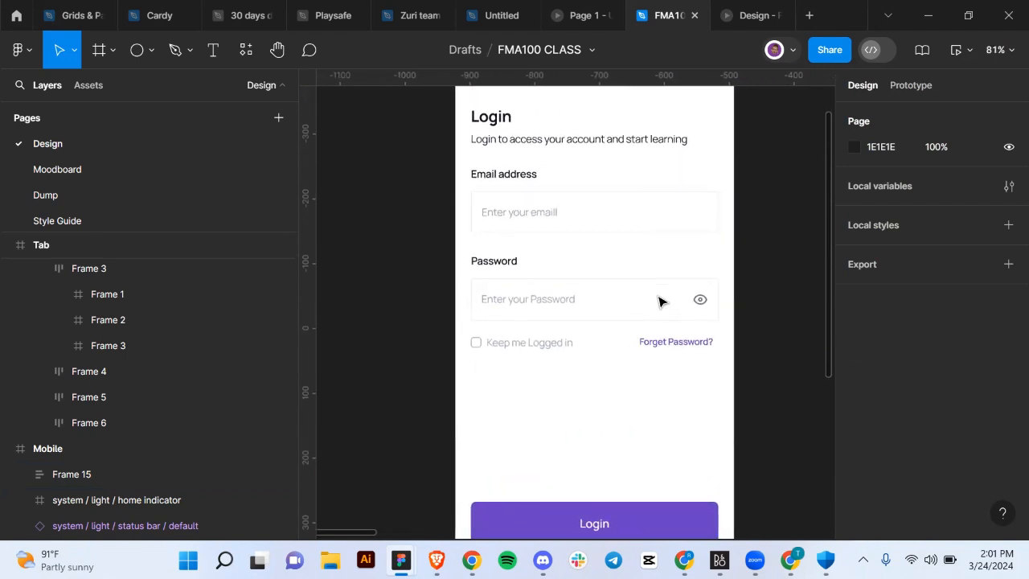
left_click(613, 317)
double_click(613, 318)
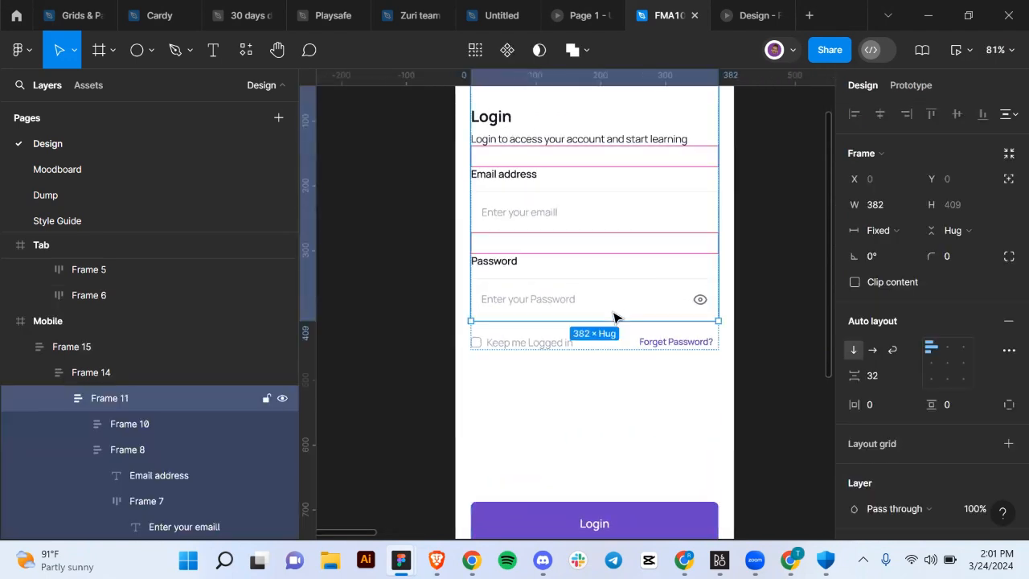
double_click(614, 318)
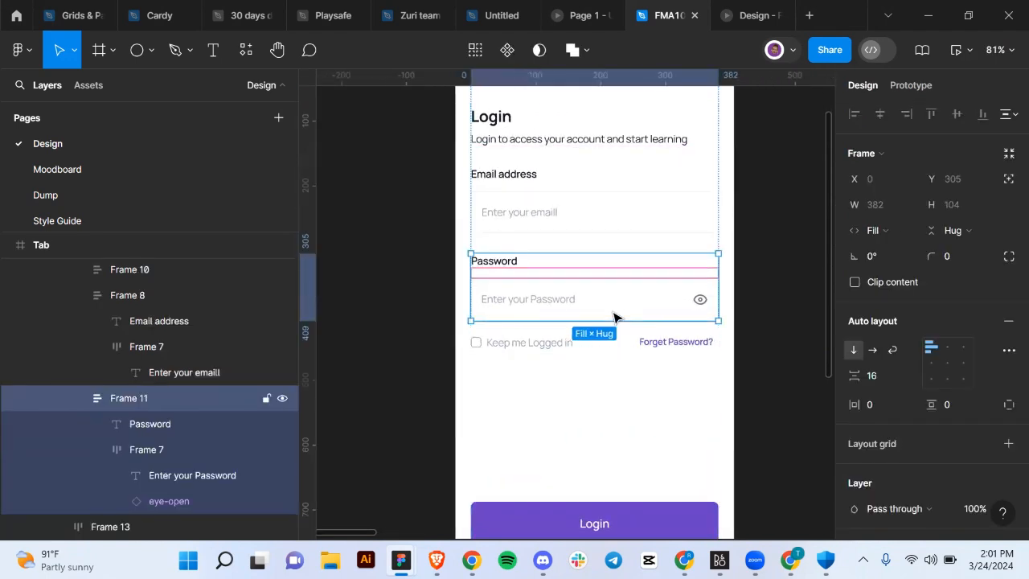
left_click(640, 215, "shift")
left_click(640, 214, "shift")
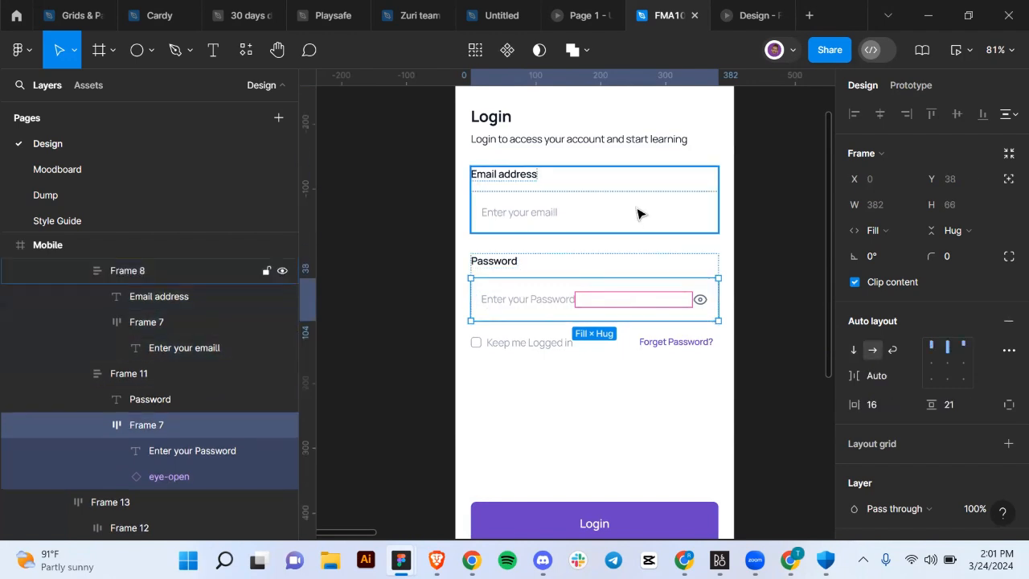
left_click(961, 257)
type("4")
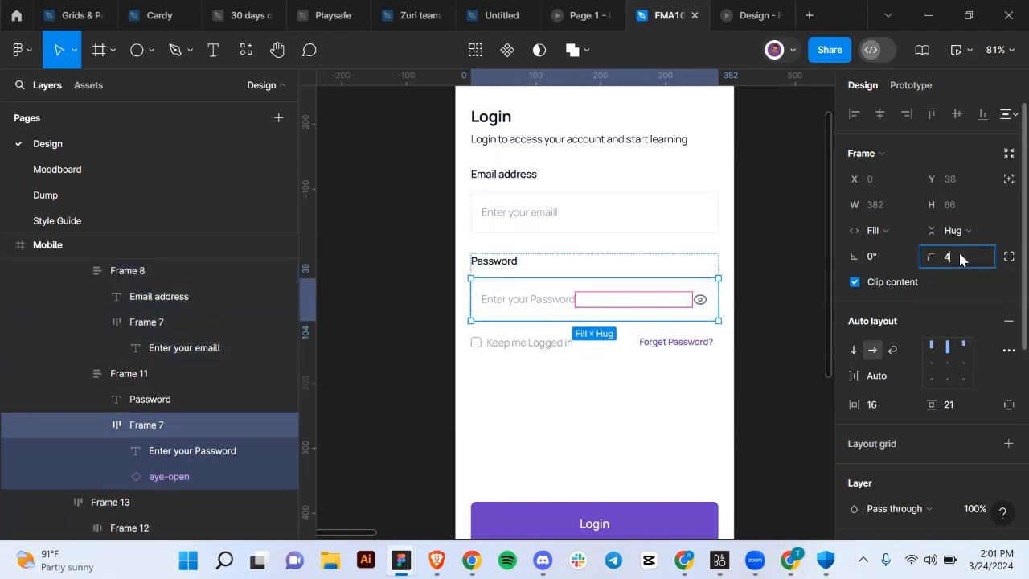
key("Return")
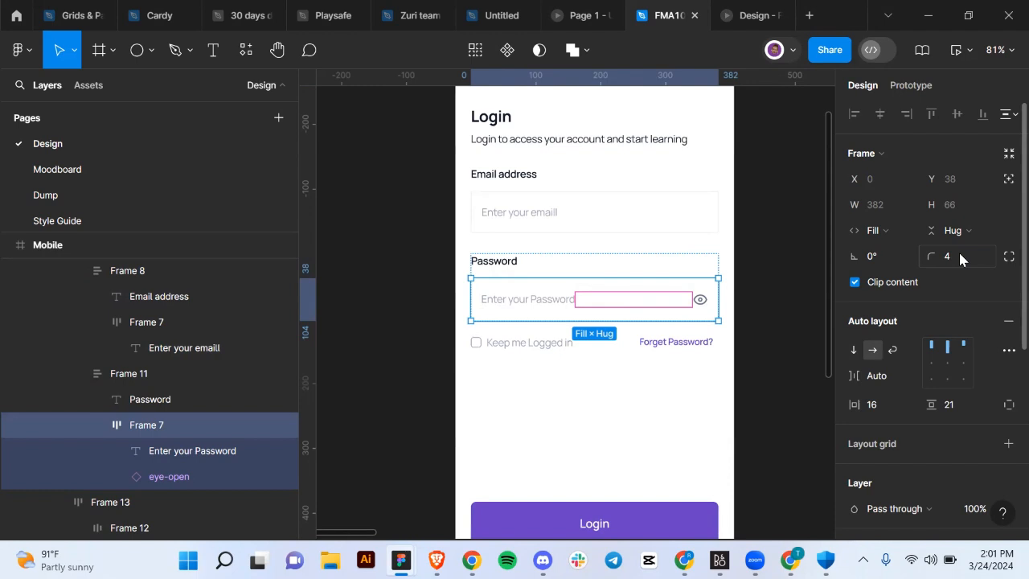
Give the email input box a corner radius of 4 and deselect to preview the form.
double_click(681, 200)
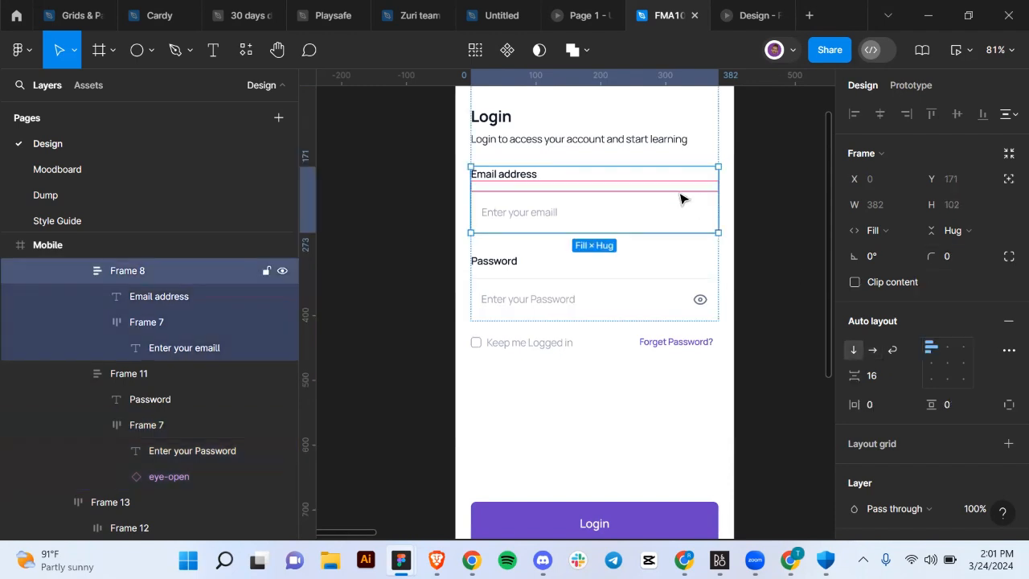
left_click(962, 261)
type("4")
key("Return")
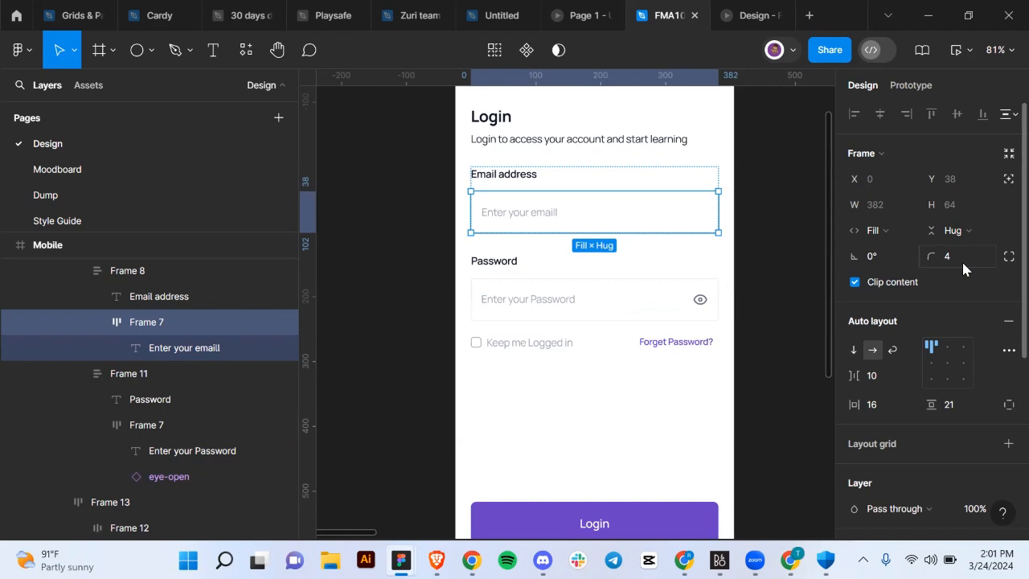
left_click(758, 313)
scroll(758, 312, "down", 3)
scroll(758, 313, "right", 1)
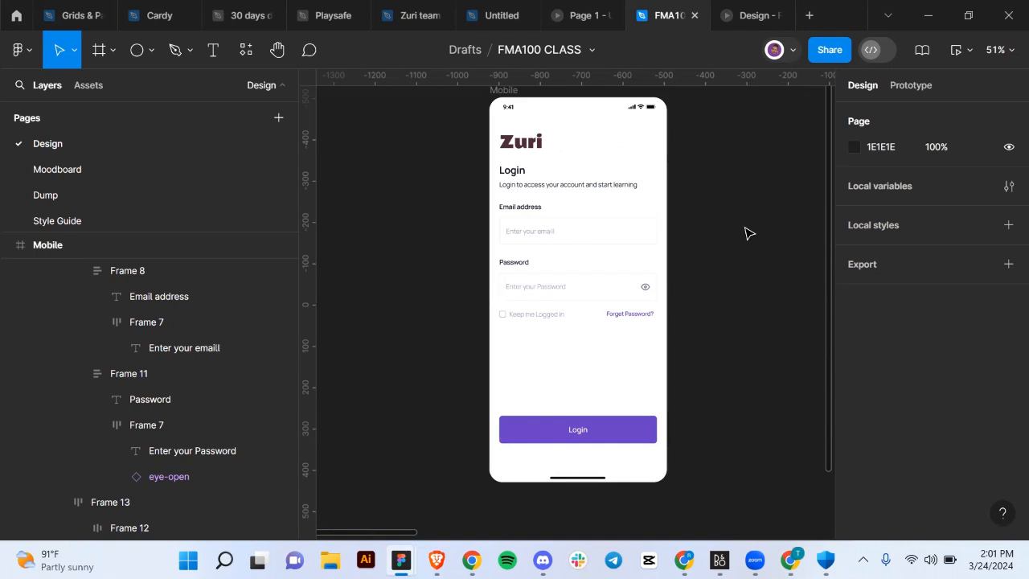
scroll(747, 231, "left", 1)
scroll(747, 232, "right", 2)
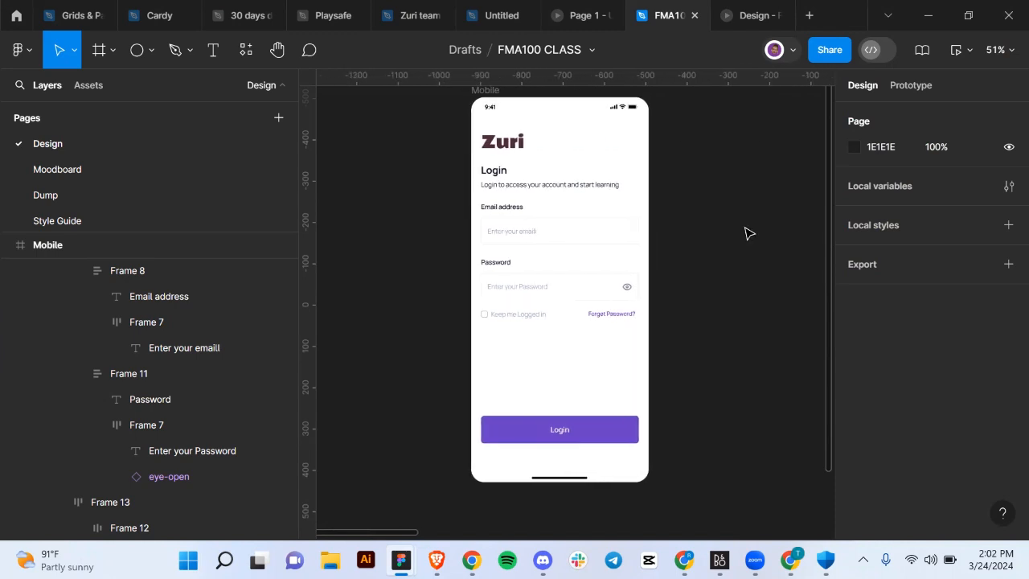
left_click(531, 219)
scroll(530, 219, "up", 2)
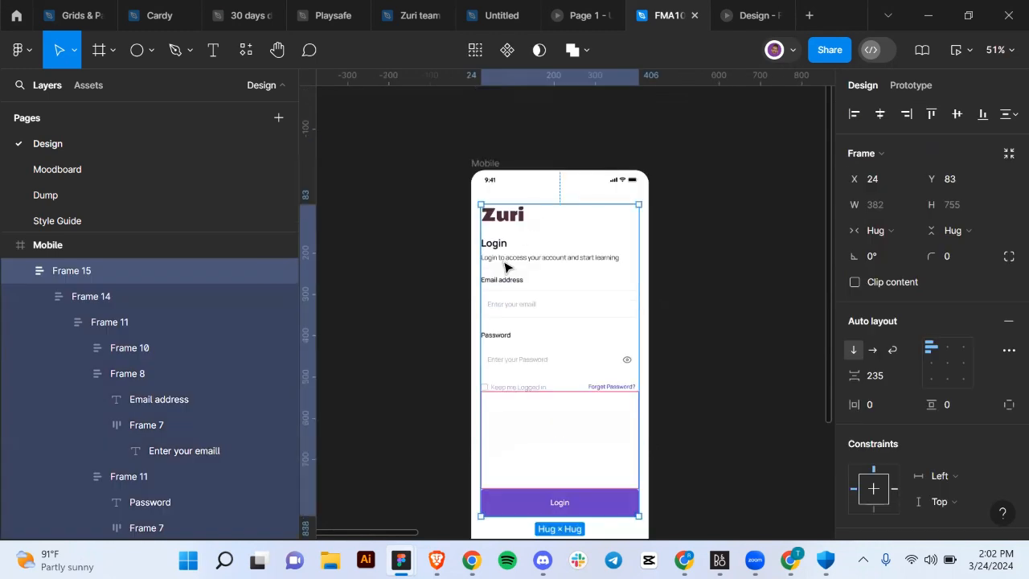
left_click(487, 166)
scroll(489, 168, "down", 3)
scroll(488, 168, "up", 3)
scroll(491, 169, "down", 2)
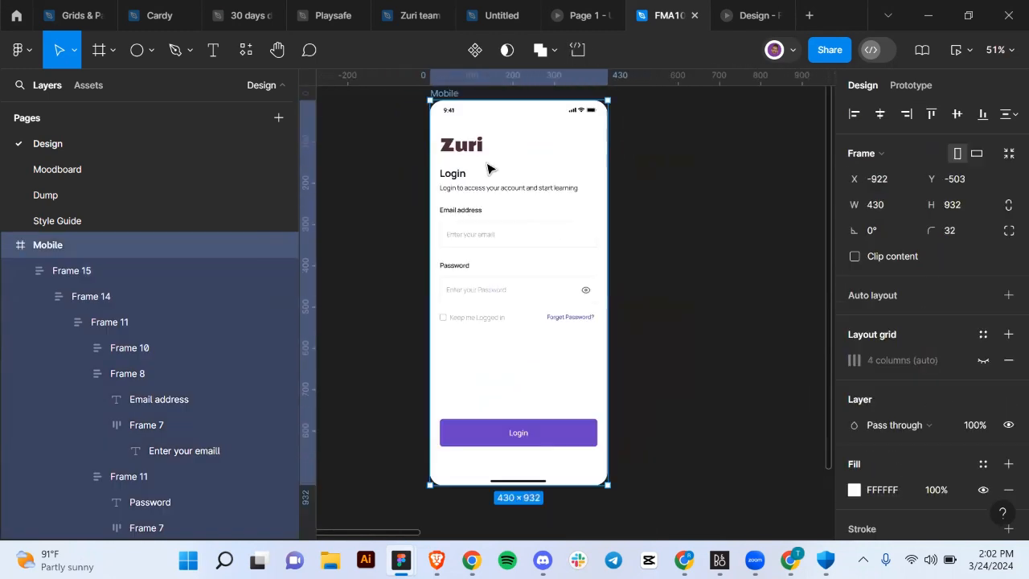
scroll(490, 168, "down", 2)
scroll(490, 168, "up", 2)
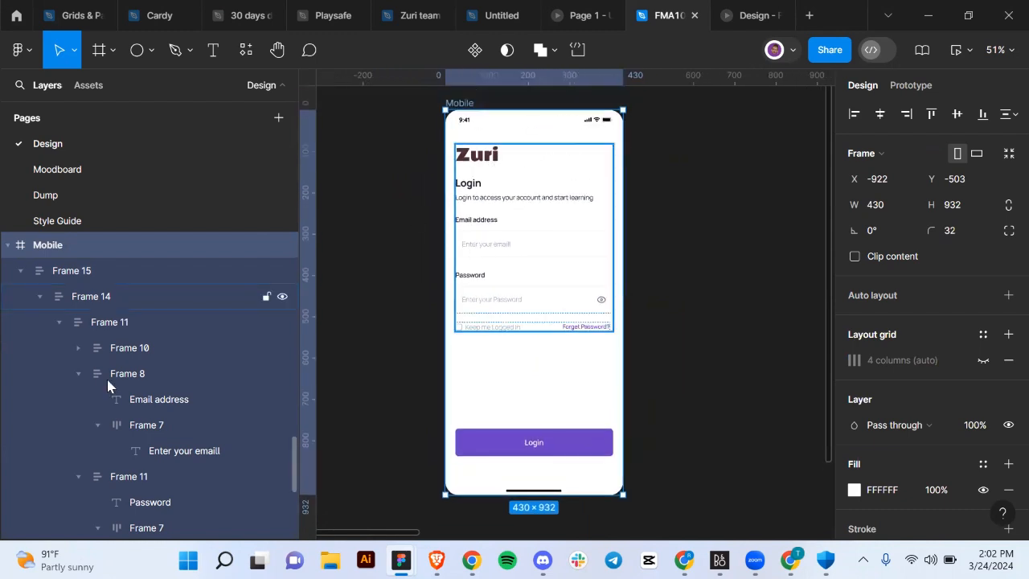
scroll(112, 414, "down", 5)
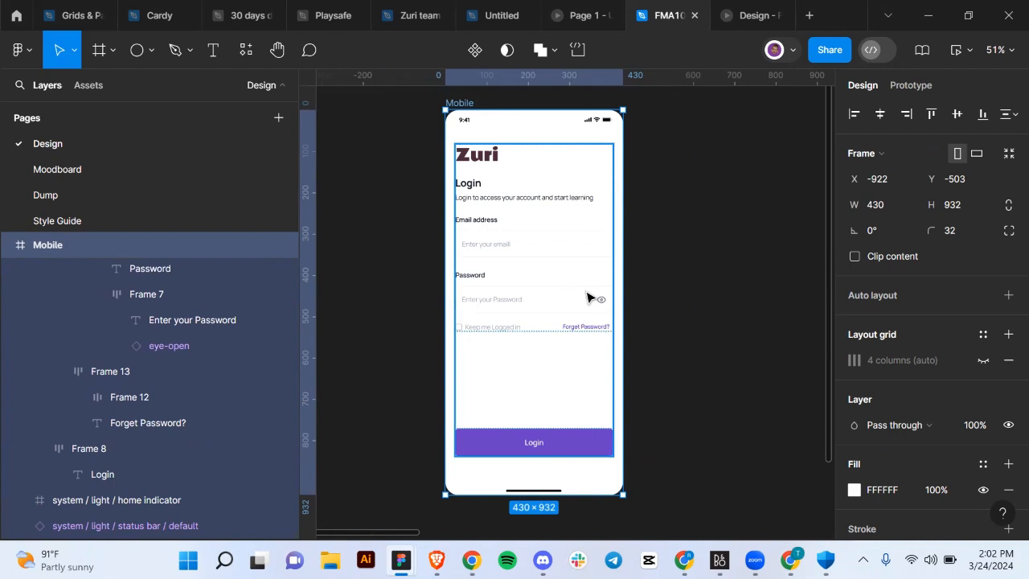
scroll(606, 281, "down", 3)
scroll(606, 280, "up", 3)
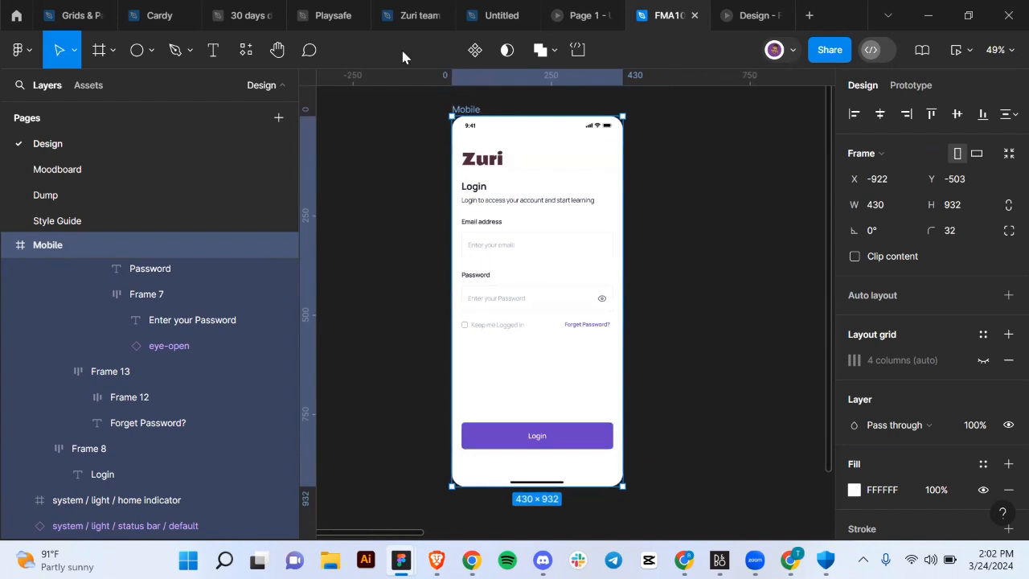
Glance at the class slides, then return to FMA100 and zoom to fit the Mobile screen.
left_click(588, 16)
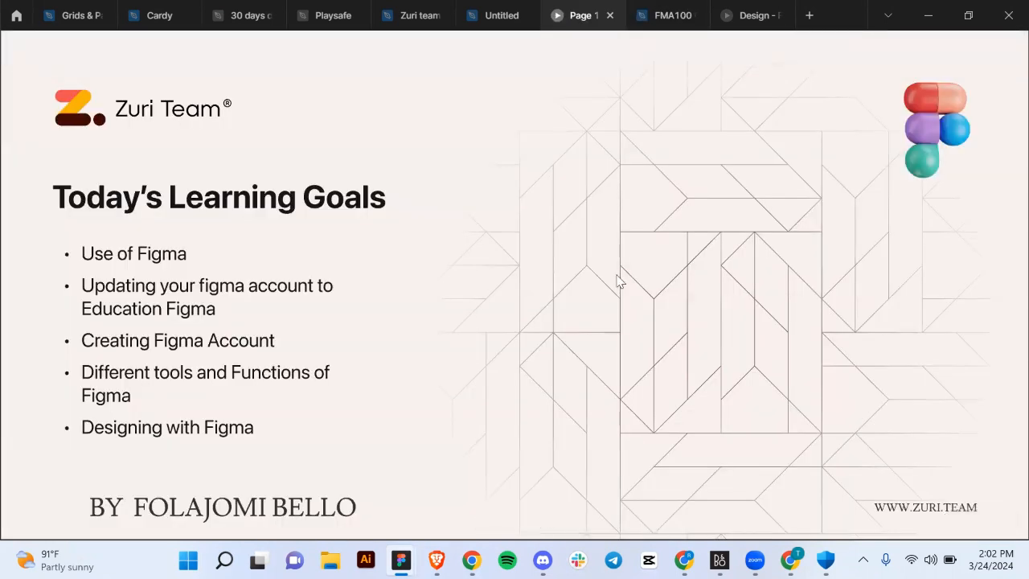
left_click(647, 23)
scroll(508, 374, "down", 5)
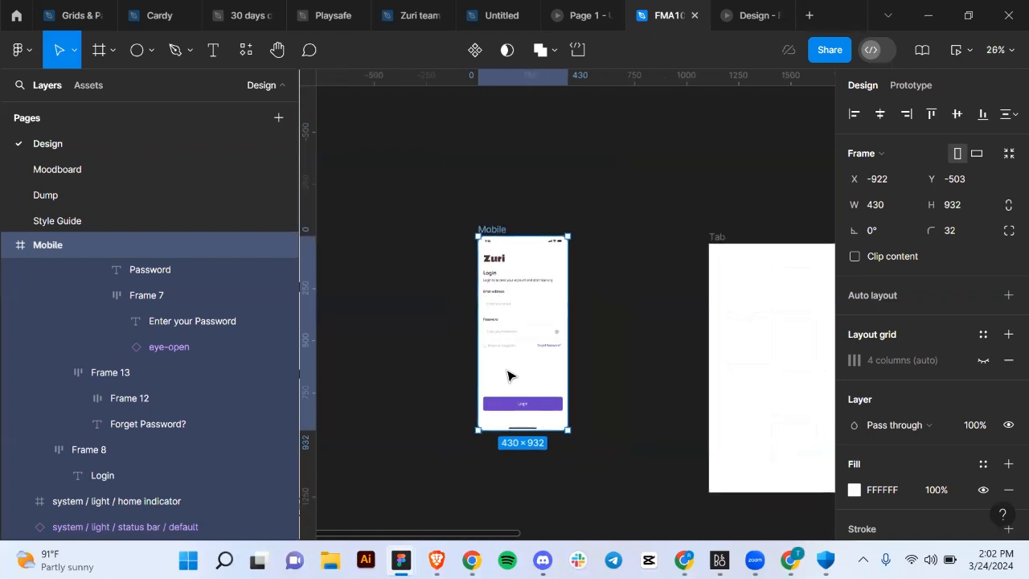
scroll(507, 375, "right", 2)
scroll(507, 375, "down", 2)
scroll(508, 374, "up", 4)
scroll(507, 374, "down", 4)
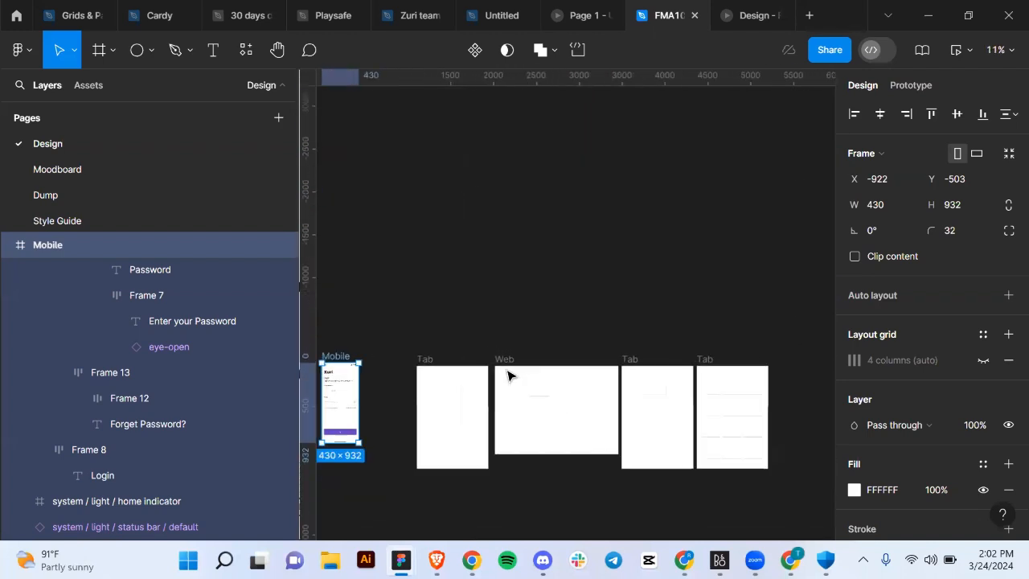
scroll(507, 374, "down", 3)
scroll(507, 374, "left", 4)
scroll(507, 375, "up", 1)
scroll(508, 375, "right", 3)
scroll(508, 374, "up", 1)
scroll(507, 374, "left", 4)
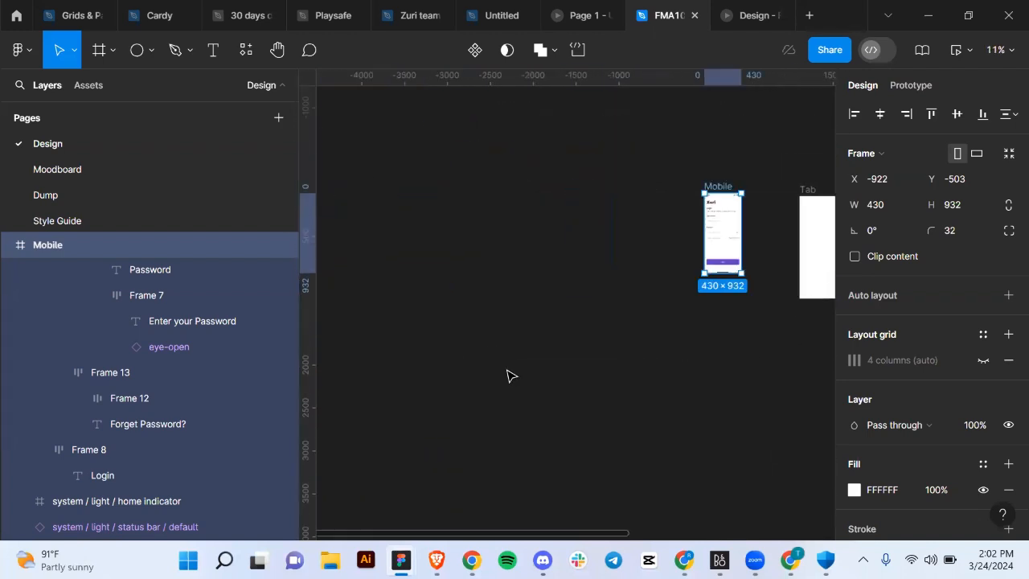
scroll(507, 375, "right", 3)
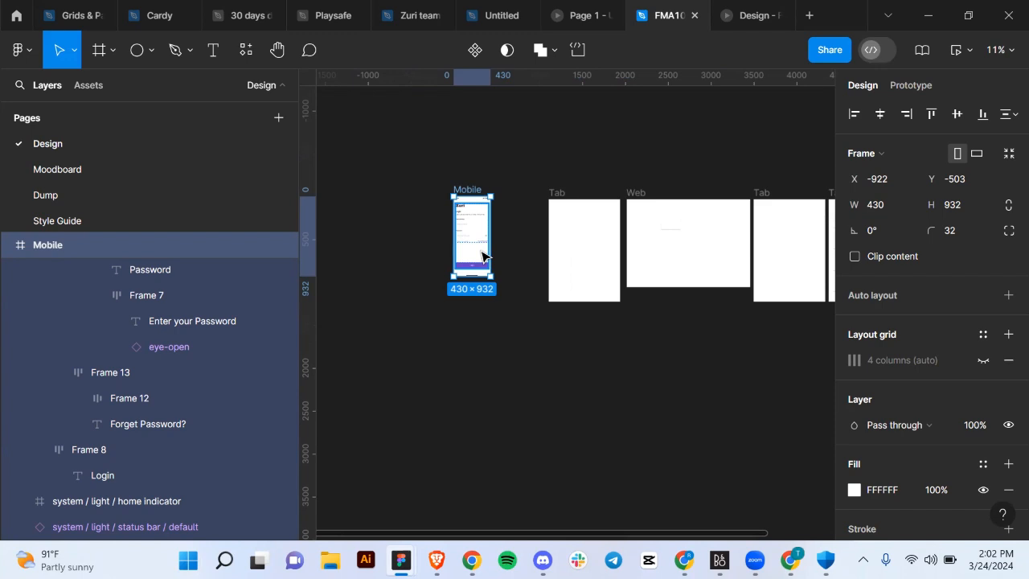
scroll(483, 257, "up", 5)
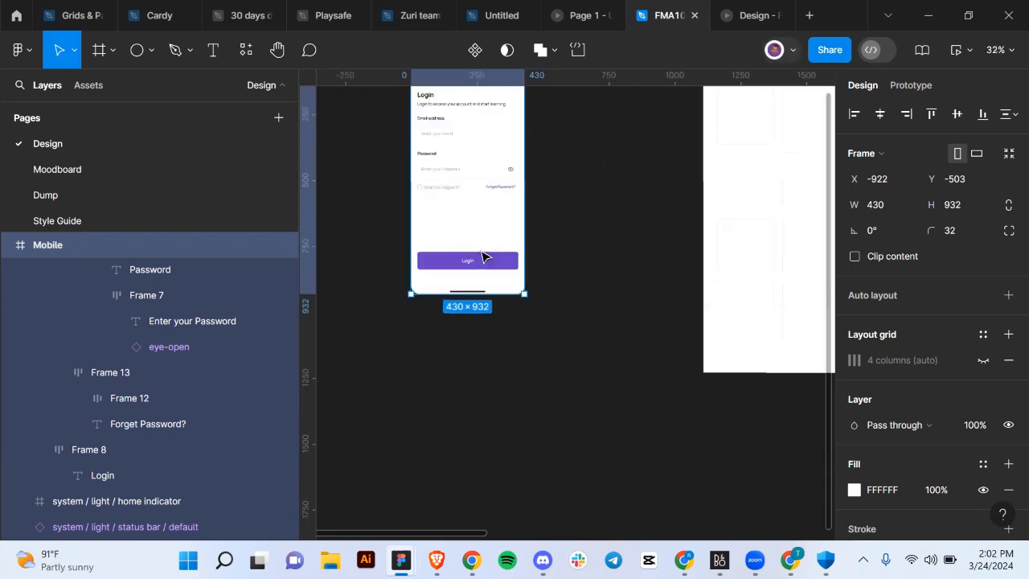
scroll(482, 256, "up", 3)
scroll(482, 256, "down", 4)
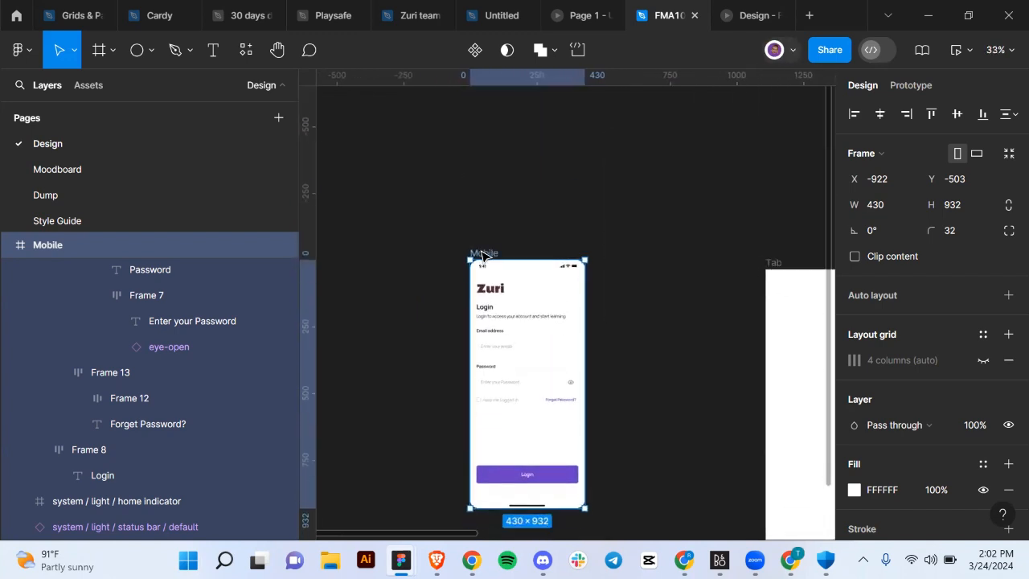
scroll(483, 257, "up", 2)
scroll(482, 257, "up", 3)
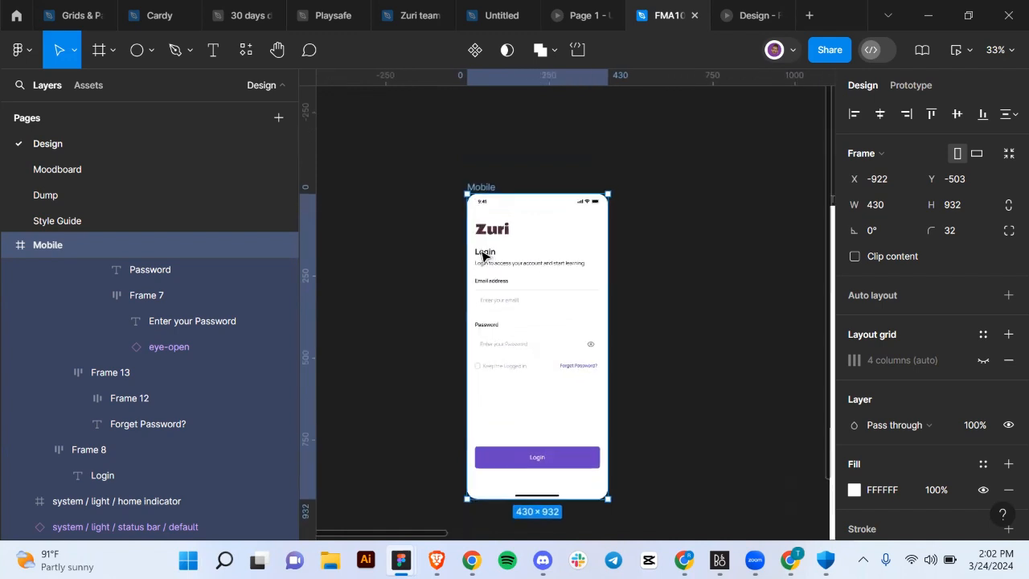
scroll(483, 257, "down", 2)
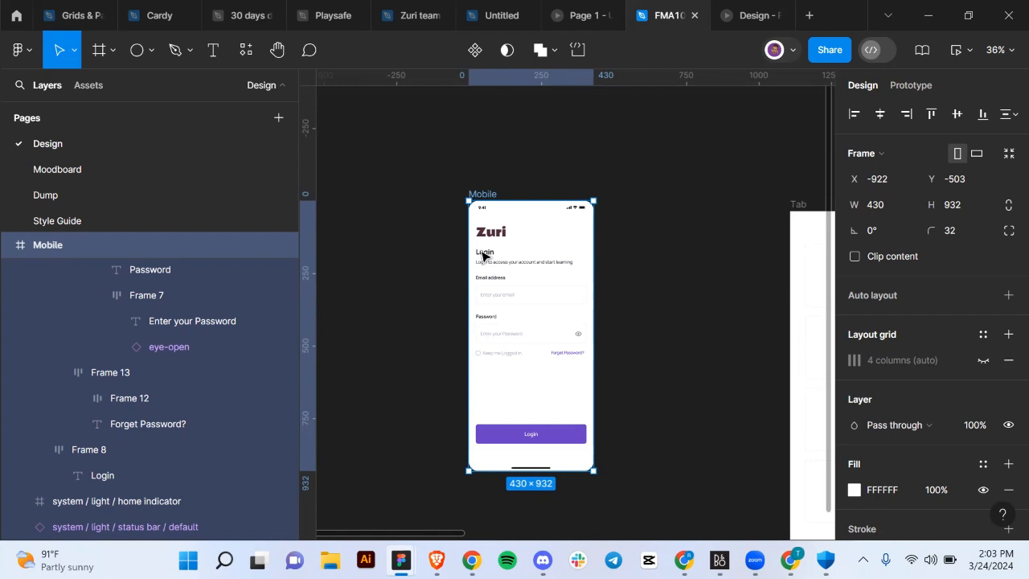
key("shift+2")
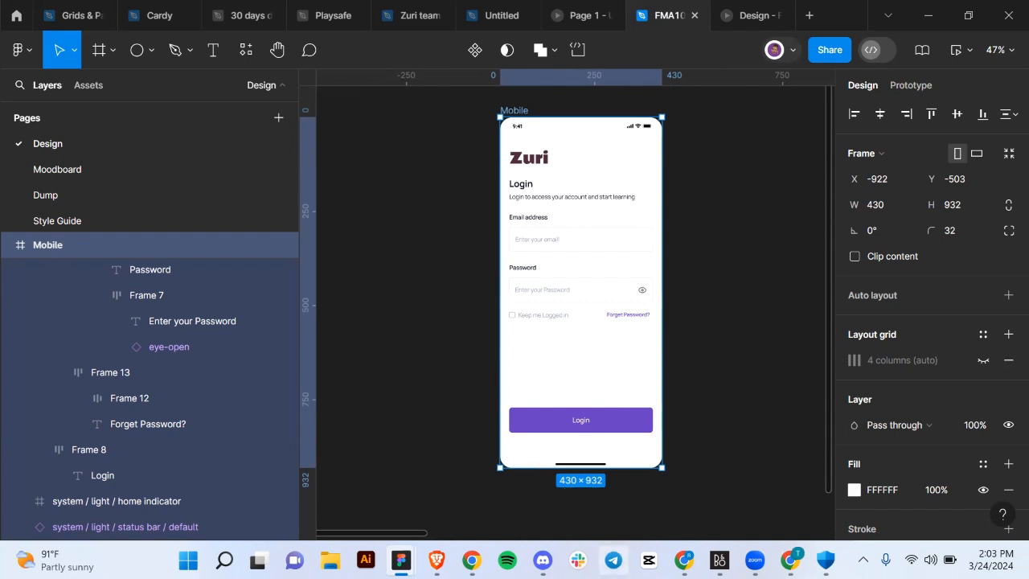
Advance the presentation to the final Thank You slide, 3/3, inviting viewers to the Live Q & A Class.
left_click(502, 15)
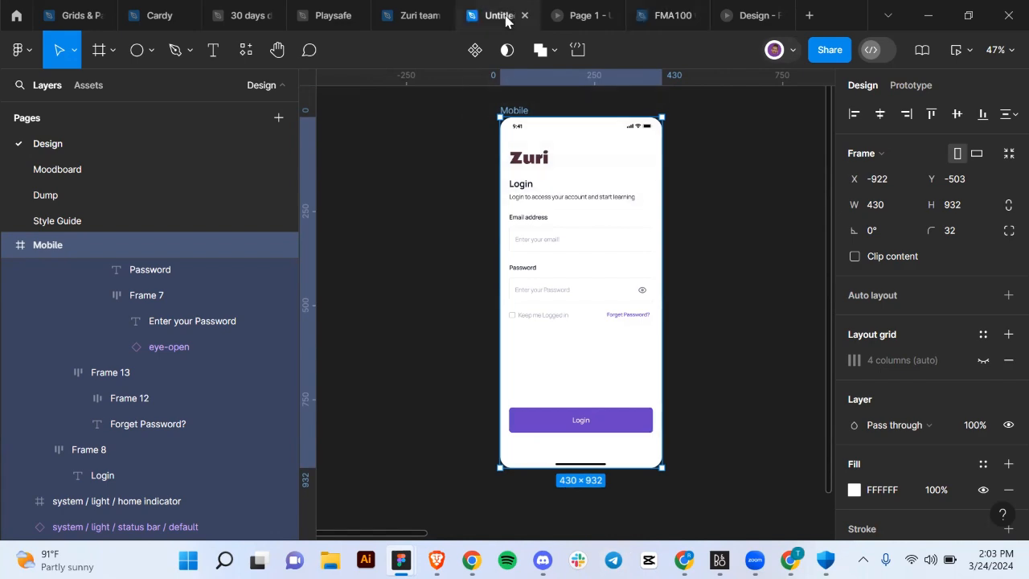
left_click(584, 28)
key("Right")
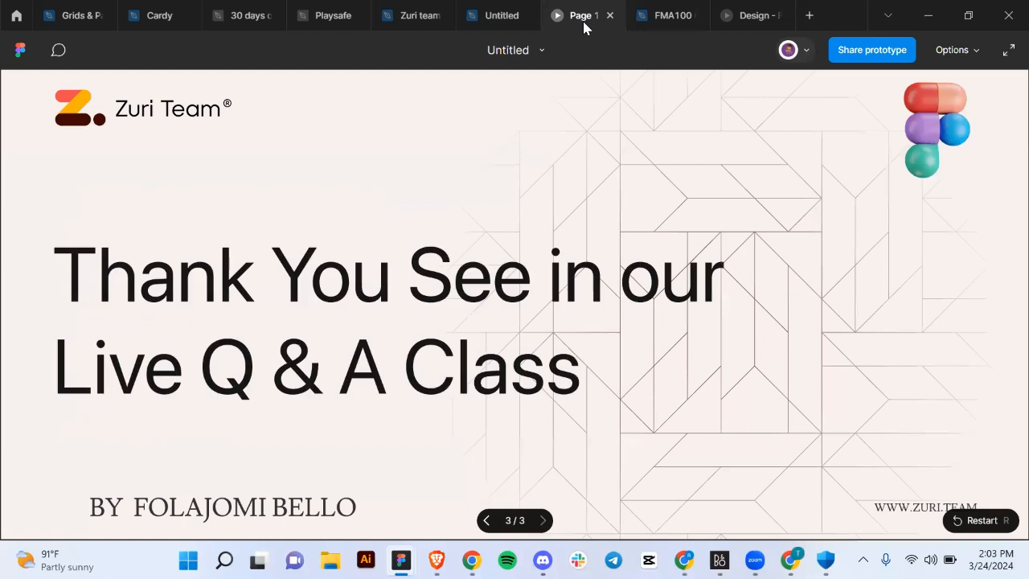